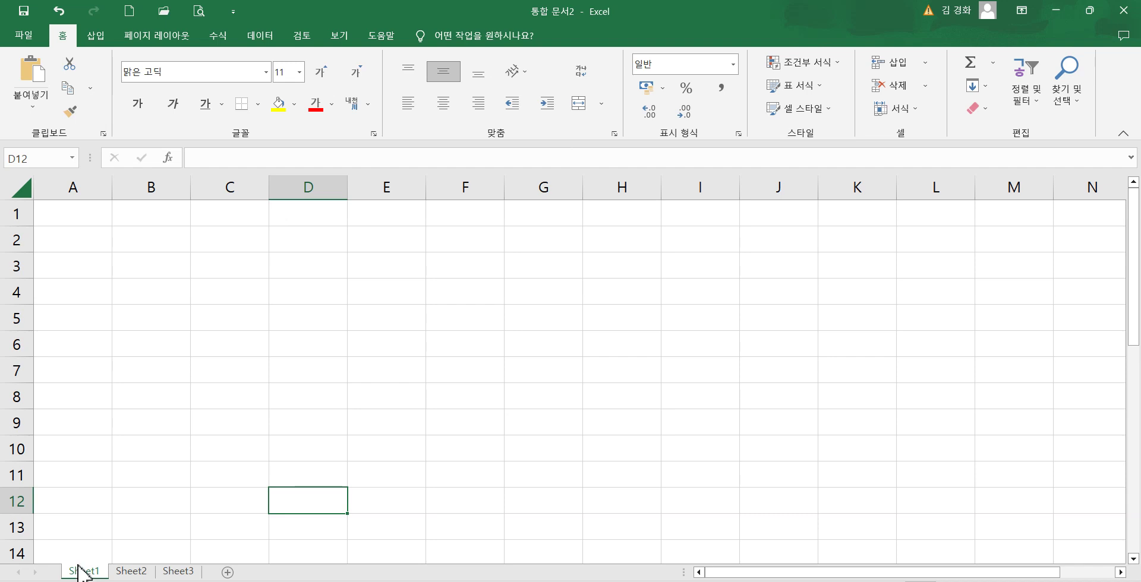
- Rename Sheet1, Sheet2 and Sheet3 as 제1작업, 제2작업 and 제3작업
double_click(89, 572)
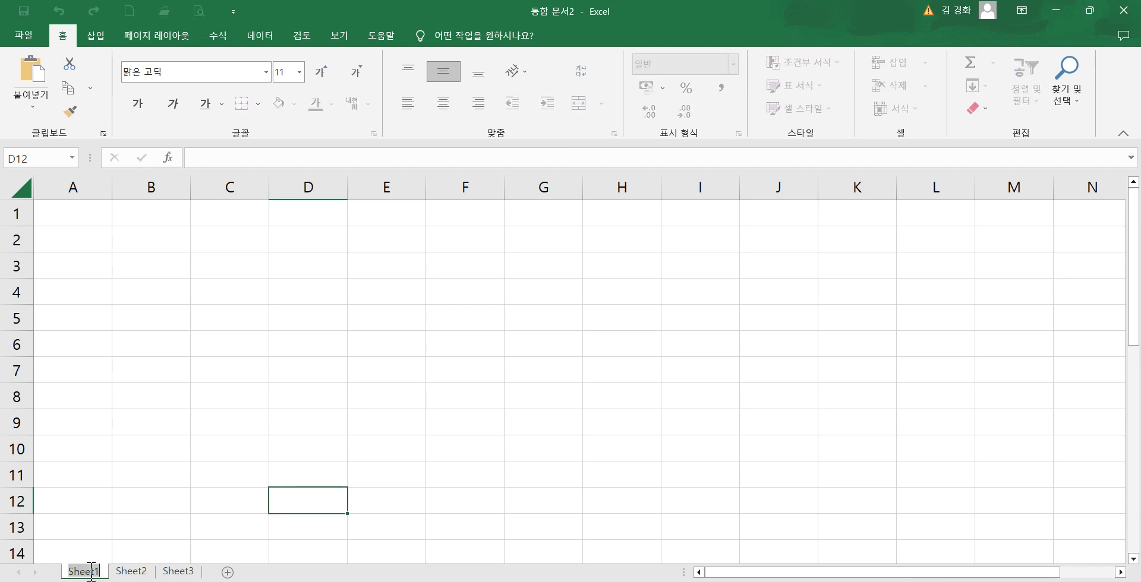
type("제")
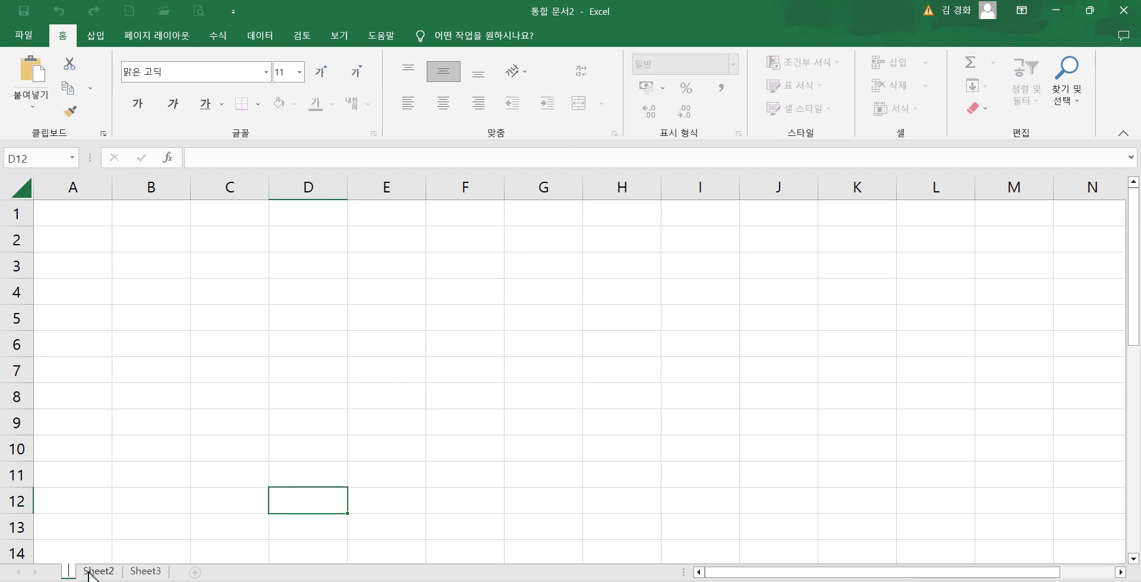
type("1작업")
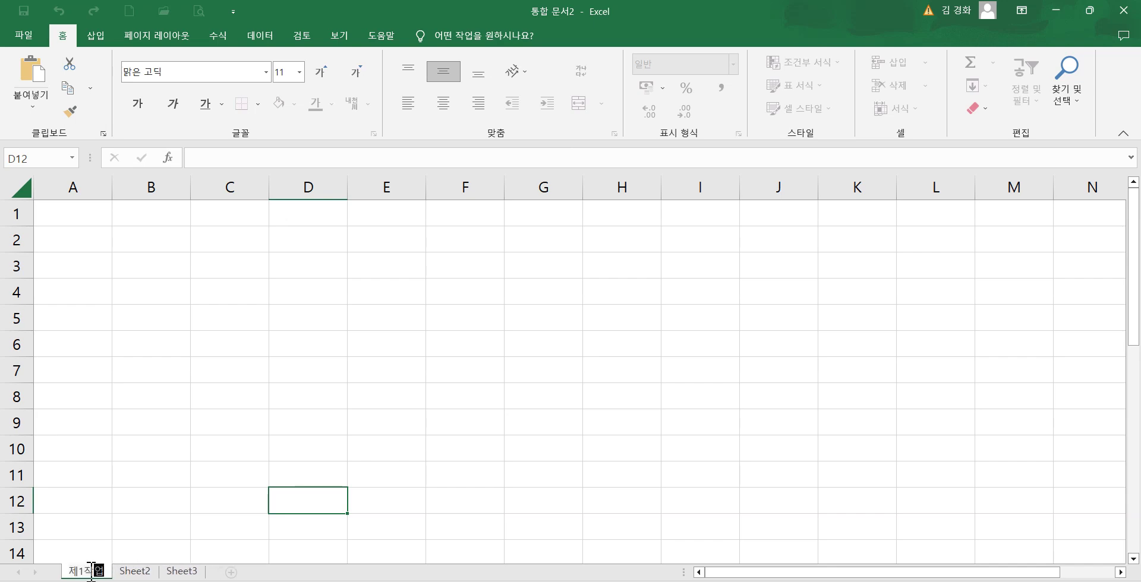
left_click(122, 574)
double_click(132, 573)
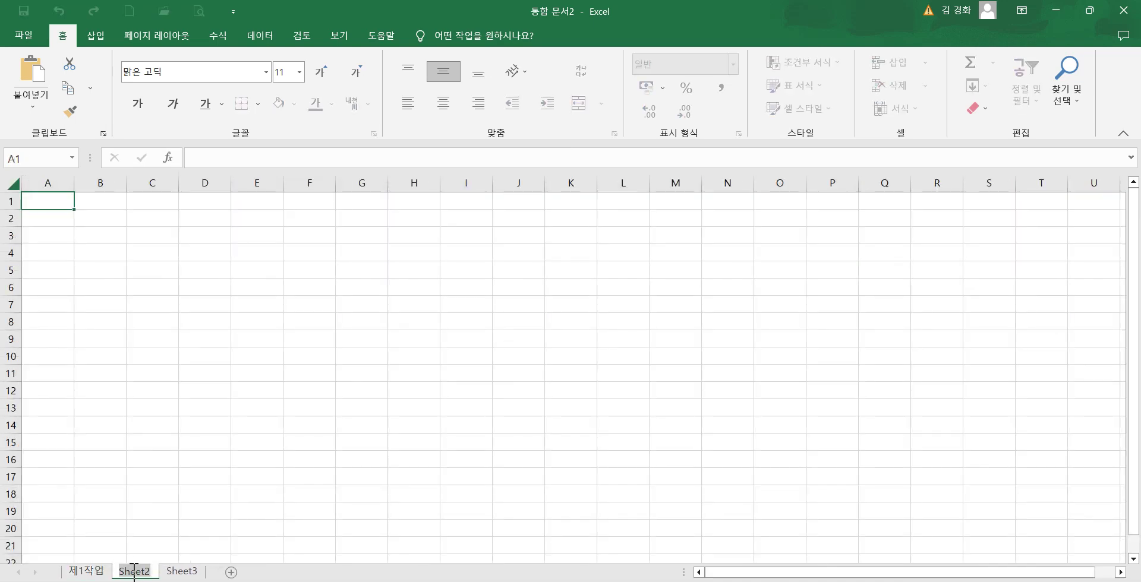
type("제2")
type("작ㅇ")
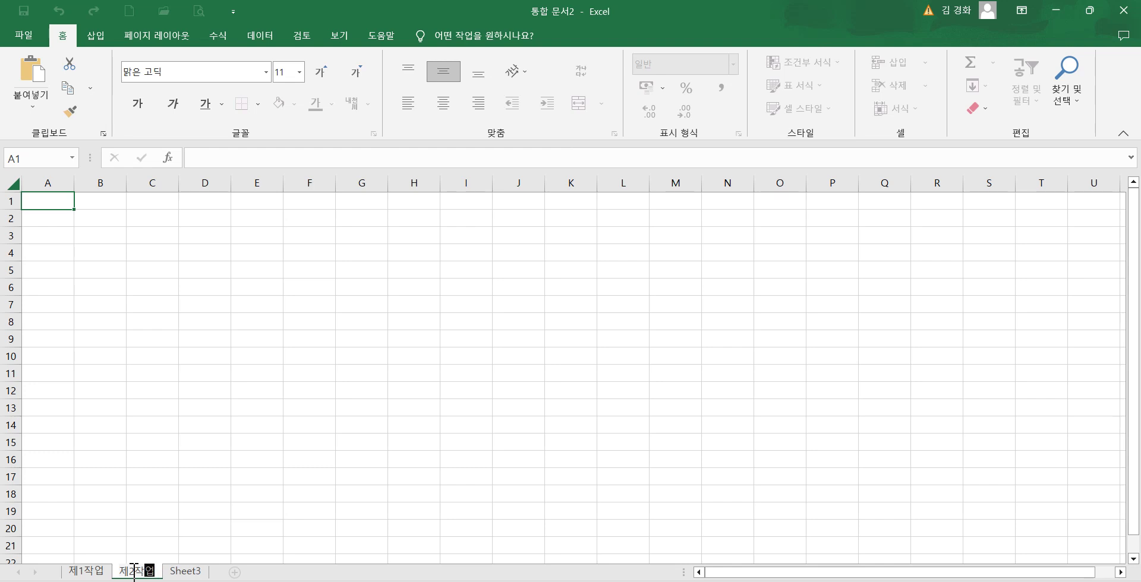
key("Return")
double_click(186, 571)
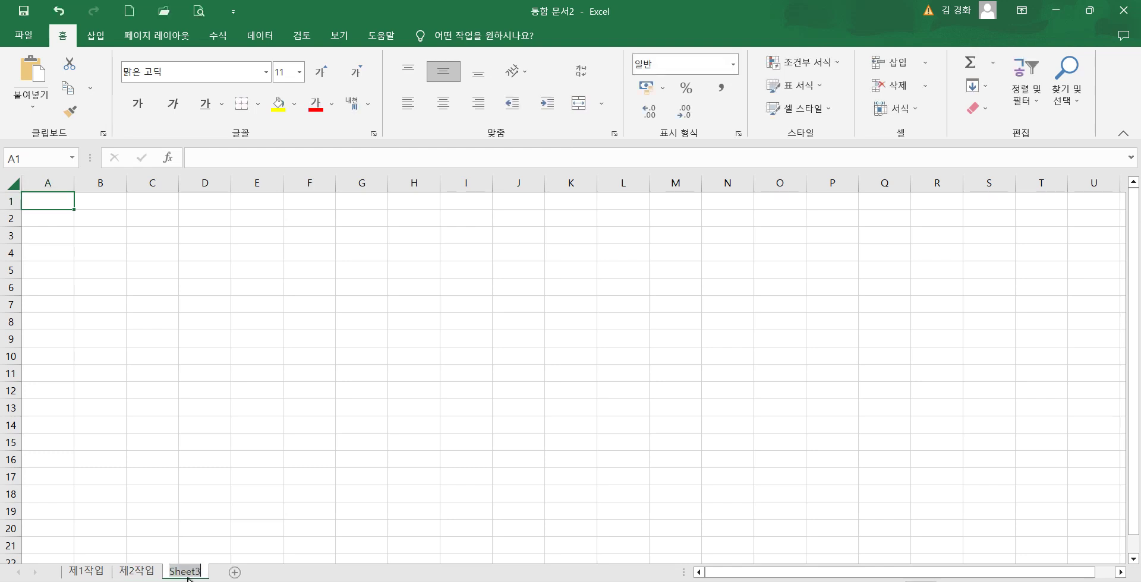
type("제3작어")
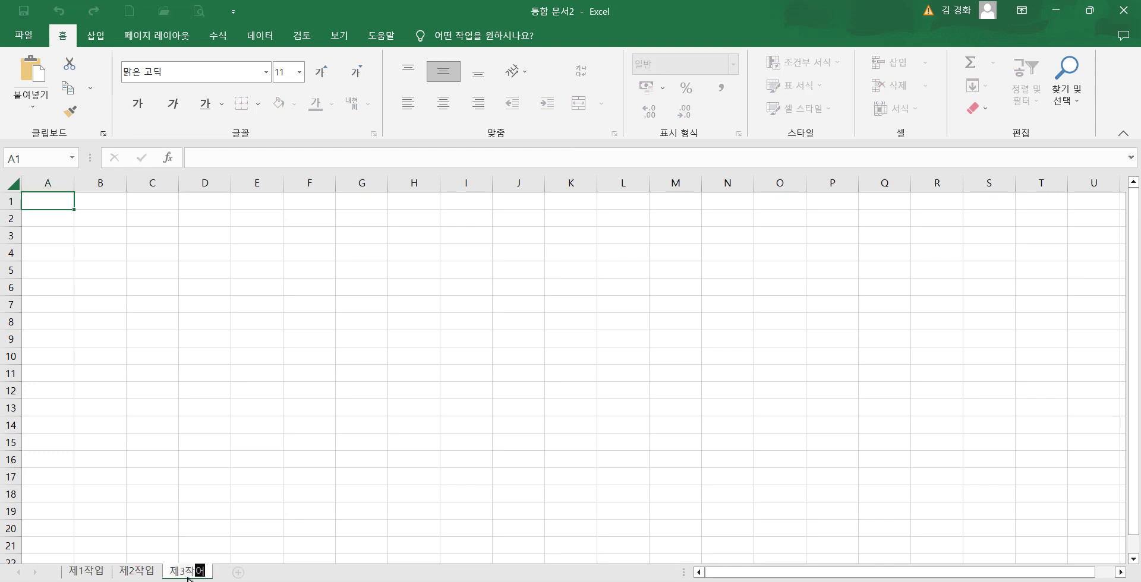
key("Return")
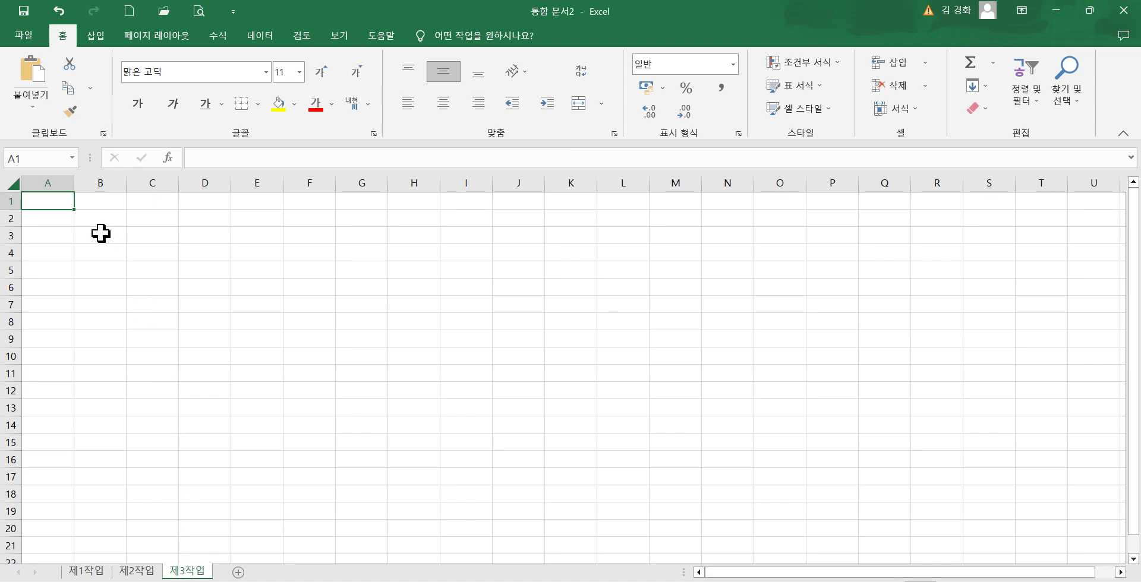
- Set the width of column A to 1 on the 제3작업 sheet
right_click(62, 185)
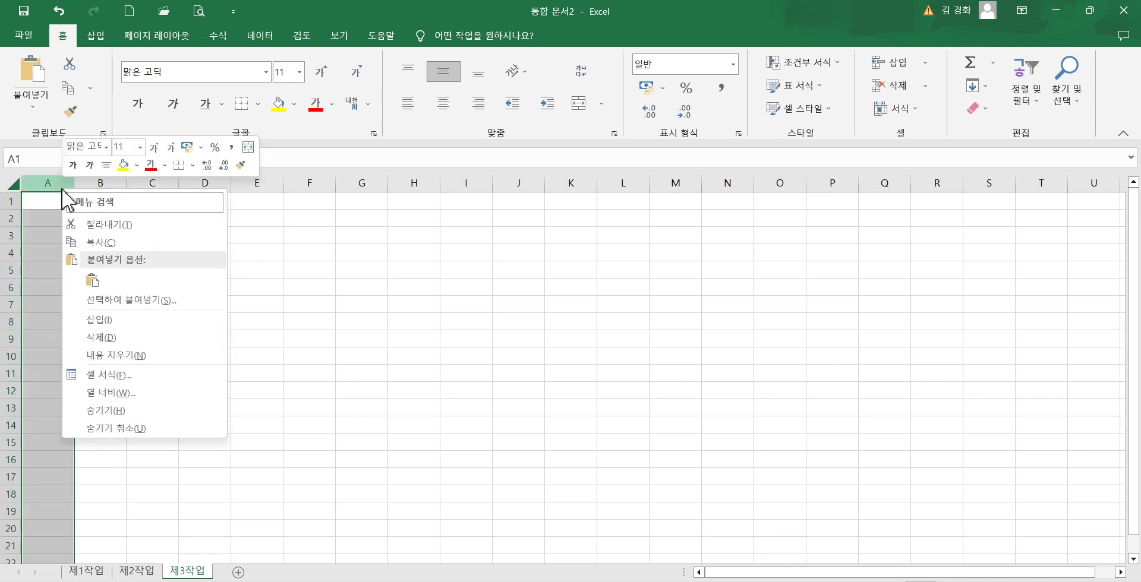
left_click(118, 392)
type("1")
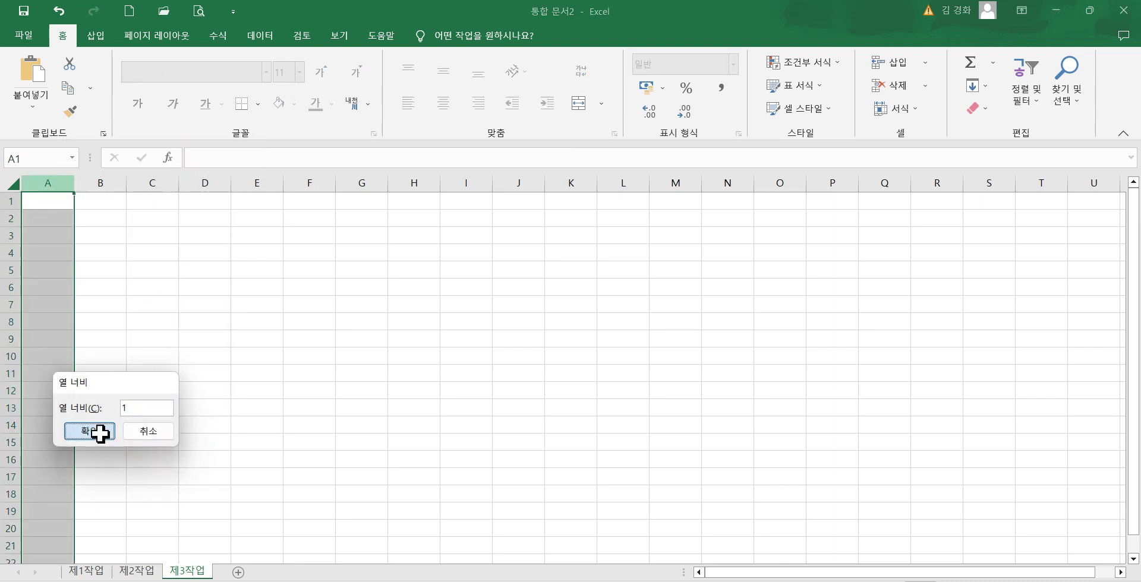
left_click(107, 433)
- Set the width of column A to 1 on the 제2작업 sheet
left_click(141, 573)
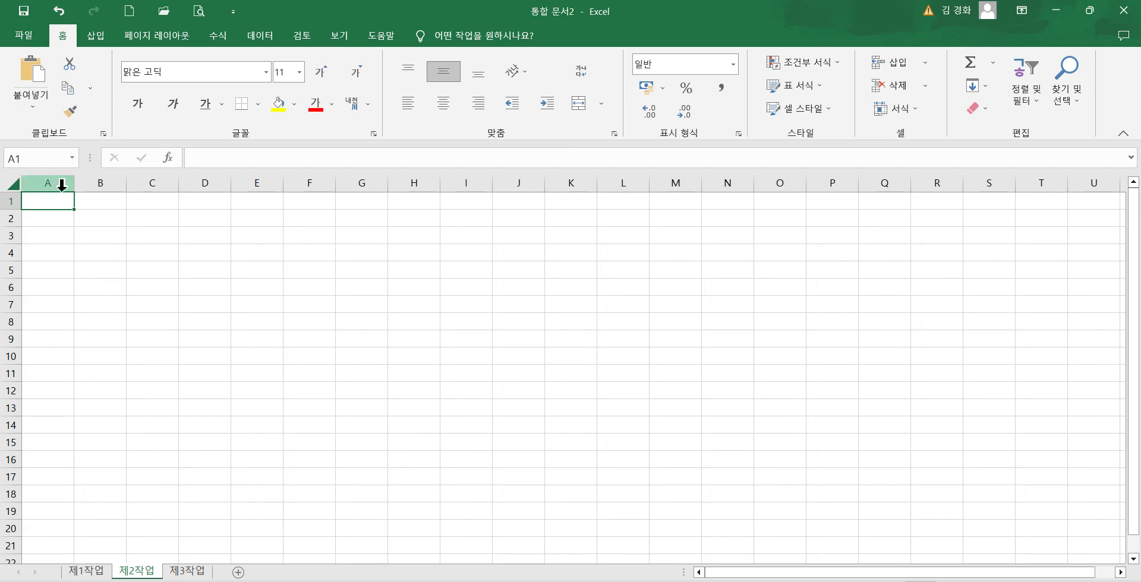
right_click(62, 186)
left_click(106, 390)
type("1")
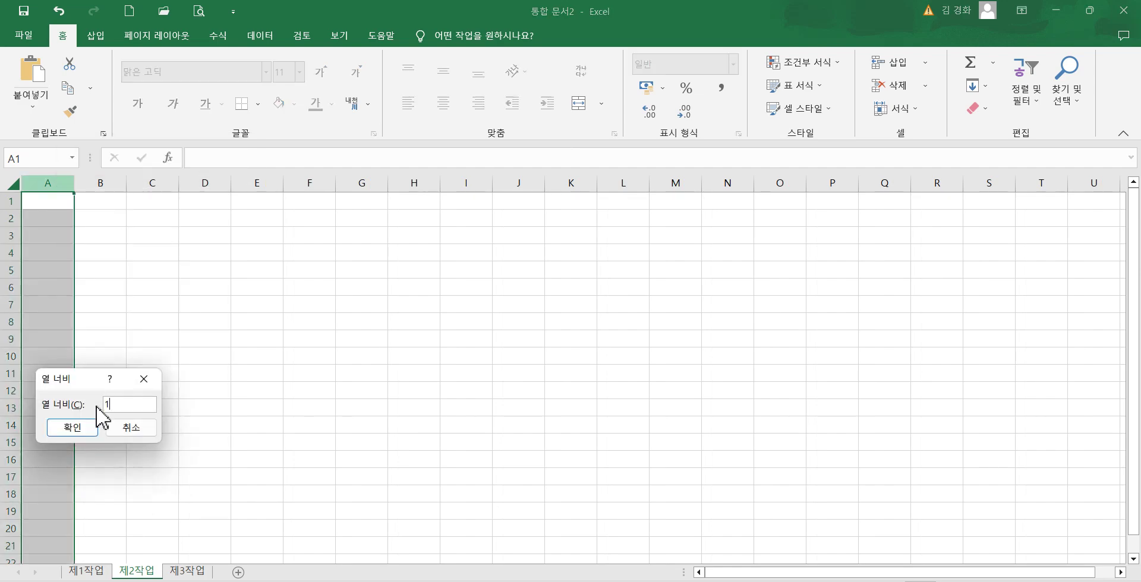
left_click(79, 433)
- Set the width of column A to 1 on the 제1작업 sheet
left_click(86, 571)
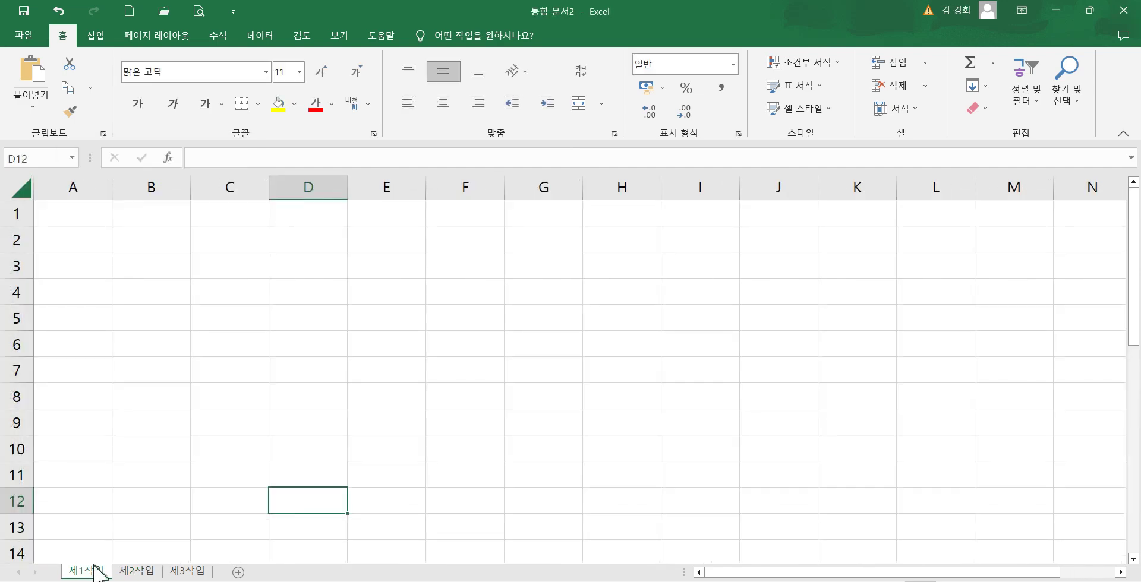
right_click(72, 192)
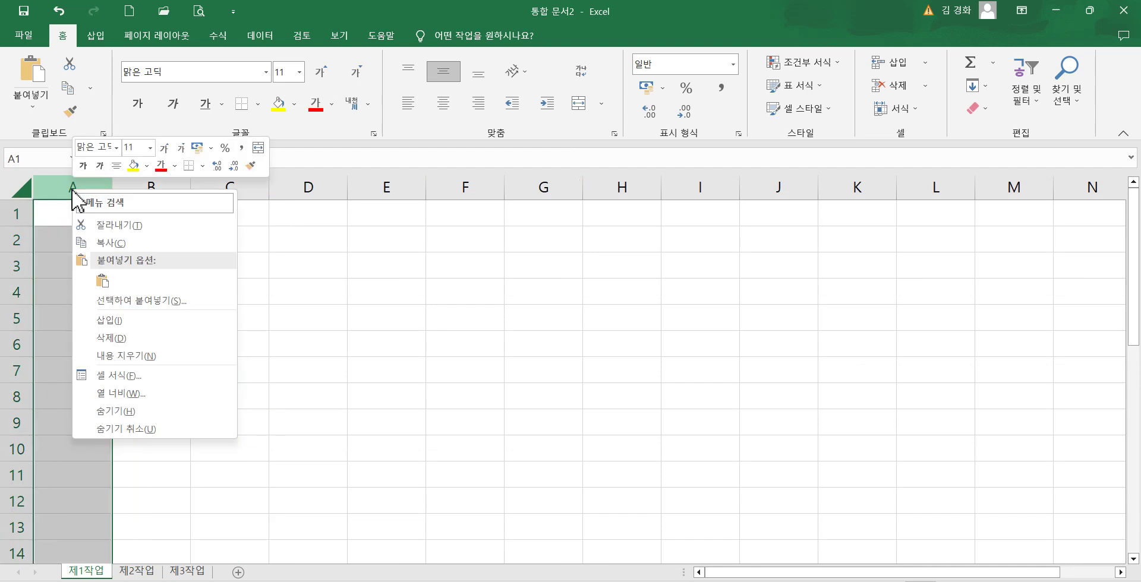
left_click(134, 397)
type("1")
left_click(108, 437)
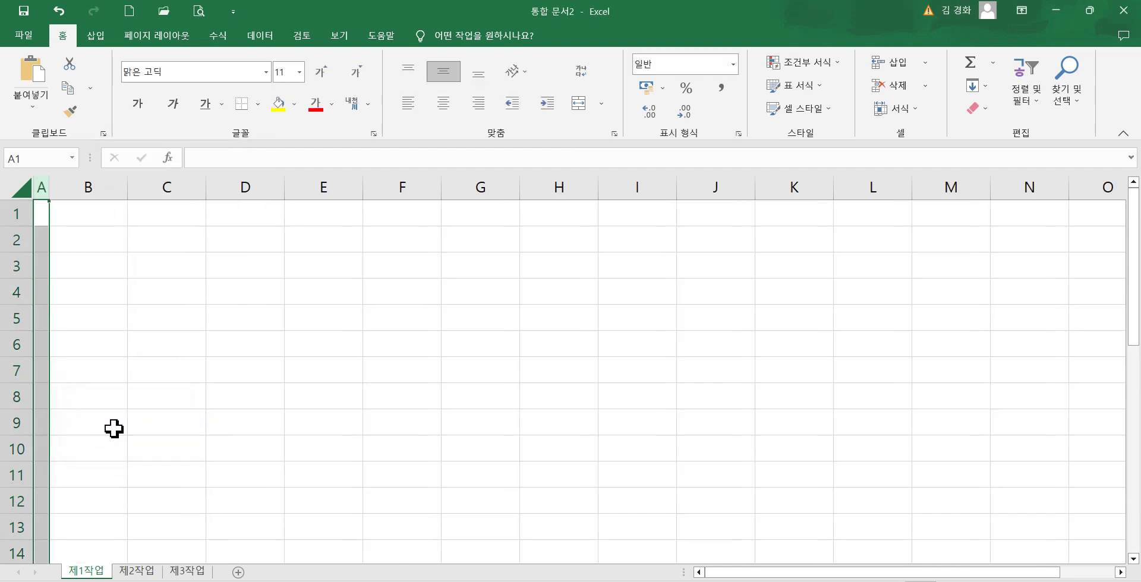
- Group all the sheets, dismiss the advertisement pop-up, and ungroup the sheets by returning to 제1작업
right_click(141, 573)
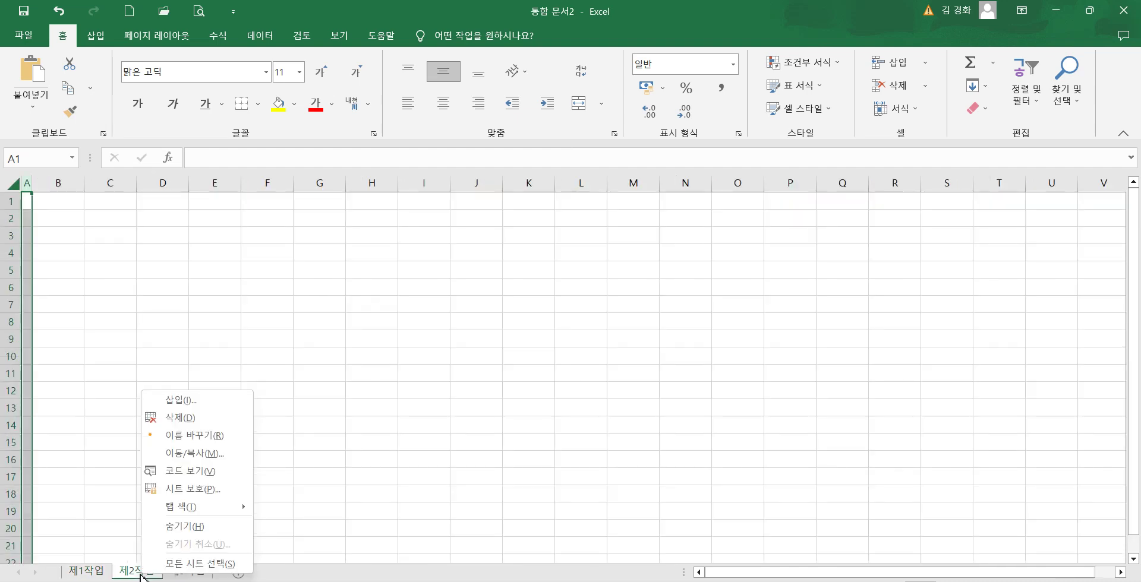
left_click(180, 564)
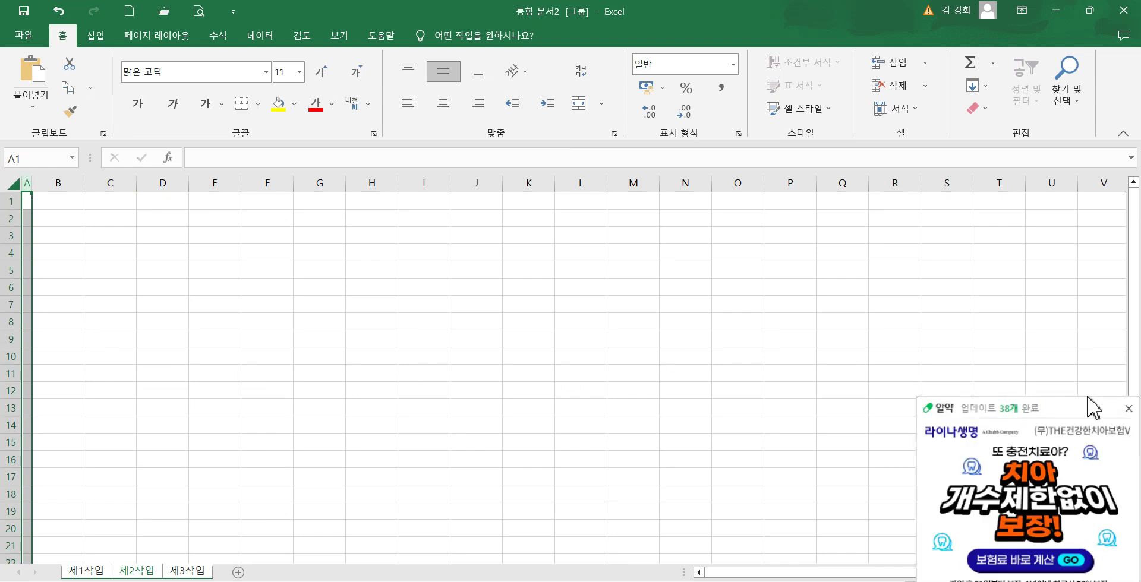
left_click(1128, 409)
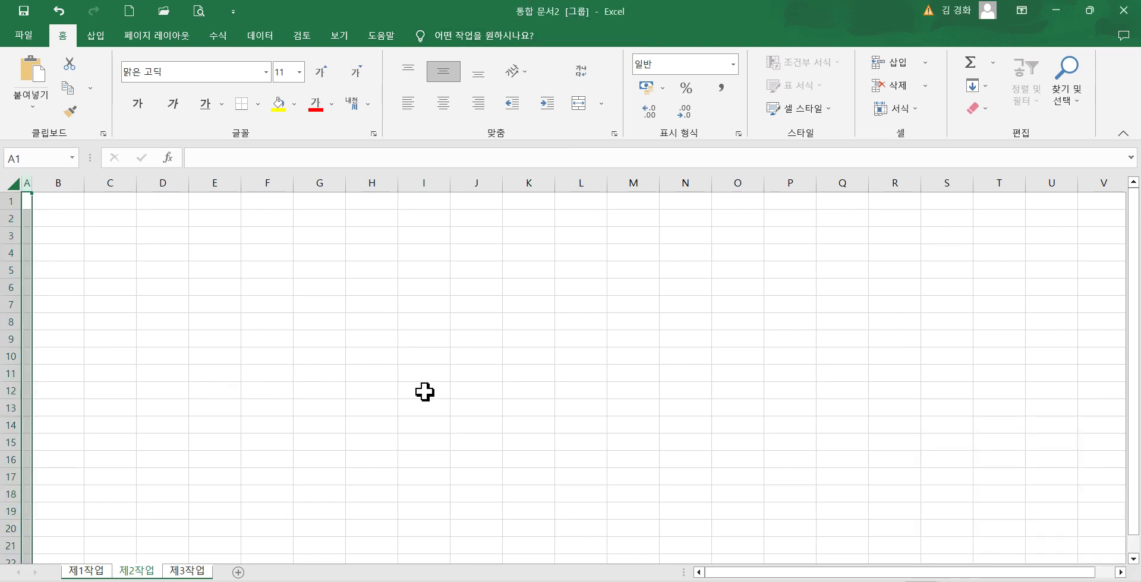
left_click(178, 571)
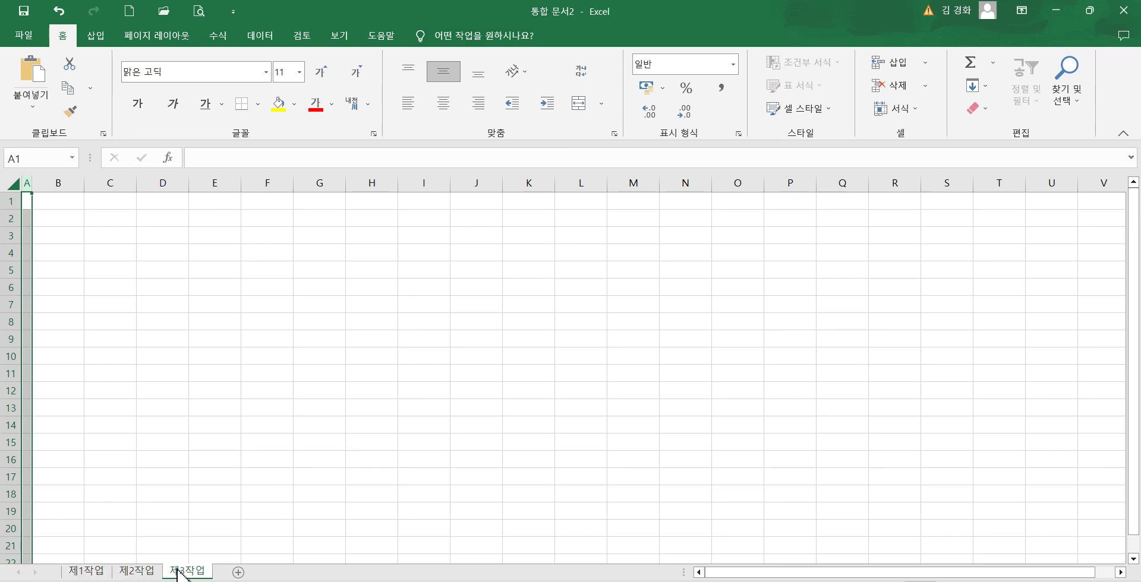
left_click(146, 573)
left_click(90, 572)
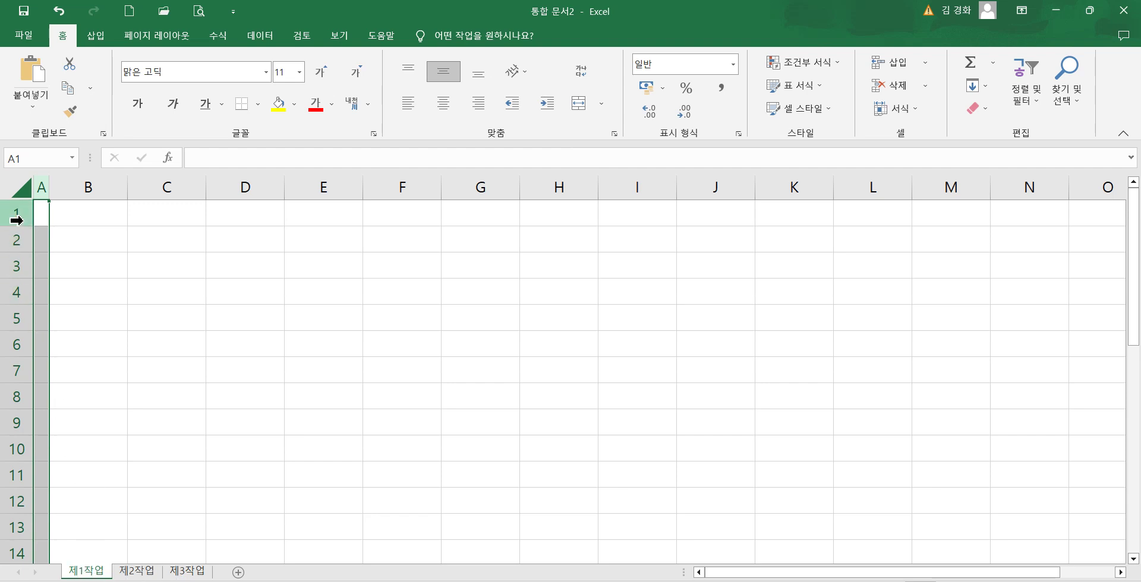
- Increase the height of rows 1 to 3 on the 제1작업 sheet
left_click_drag(8, 212, 7, 267)
right_click(7, 267)
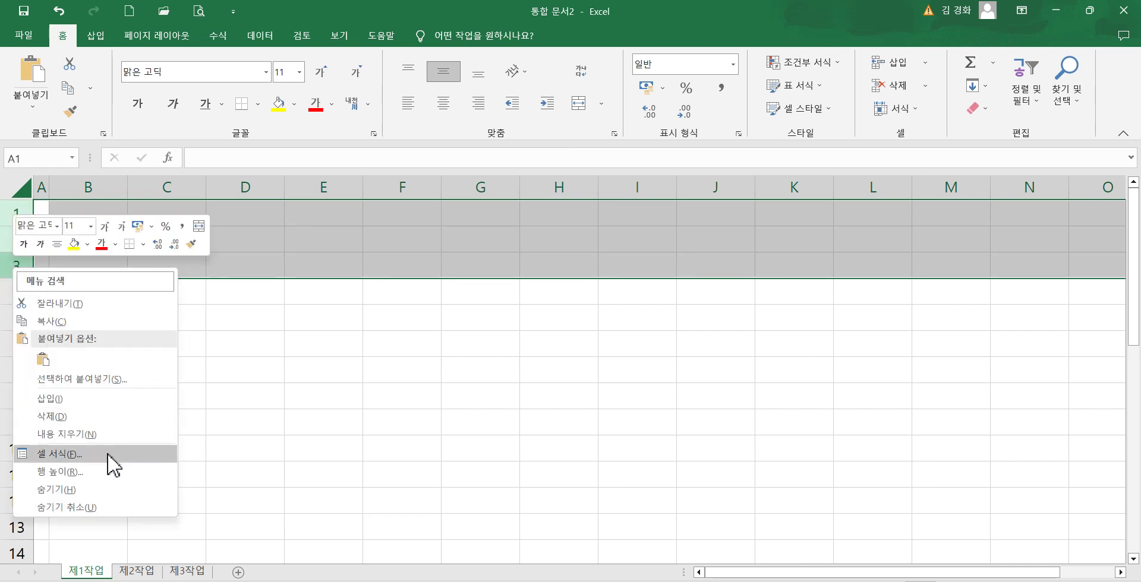
left_click(90, 474)
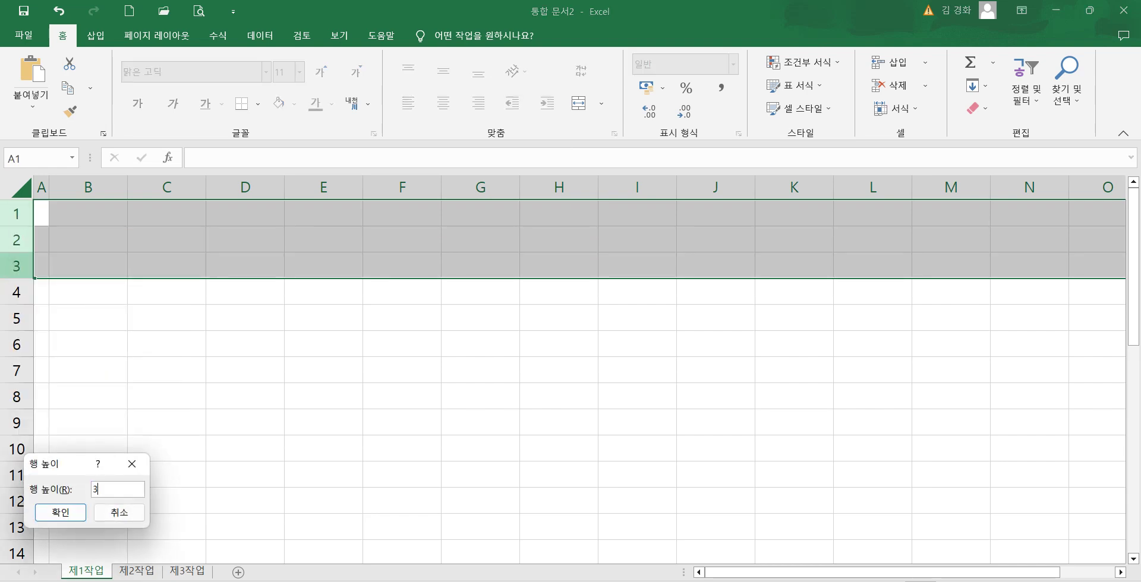
left_click(70, 512)
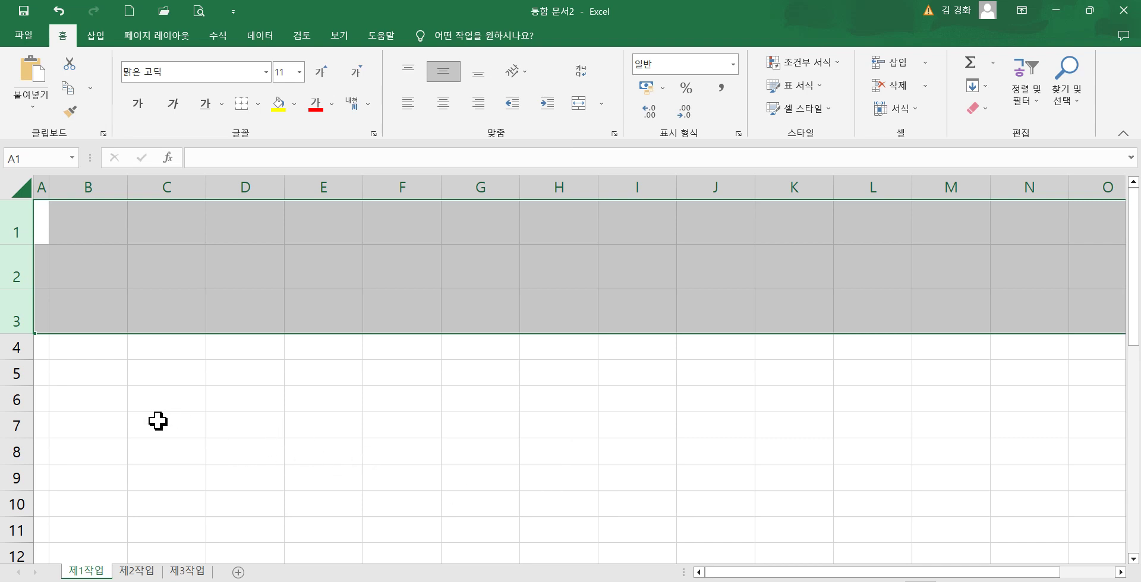
- Set the height of rows 4 to 20 on the 제1작업 sheet to 20
scroll(158, 420, "down", 1)
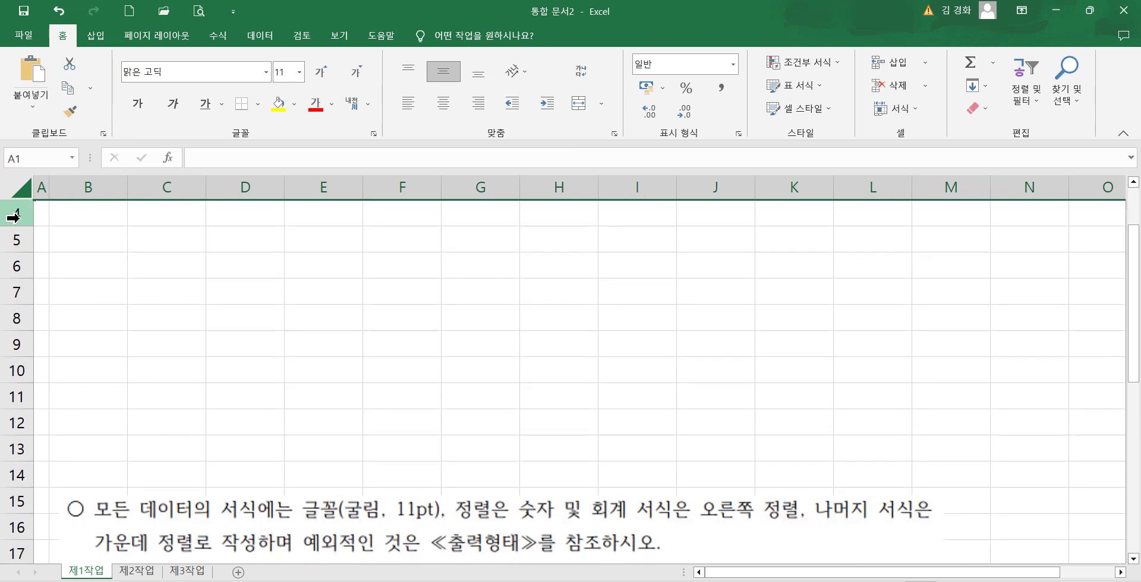
left_click_drag(18, 216, 8, 403)
right_click(9, 403)
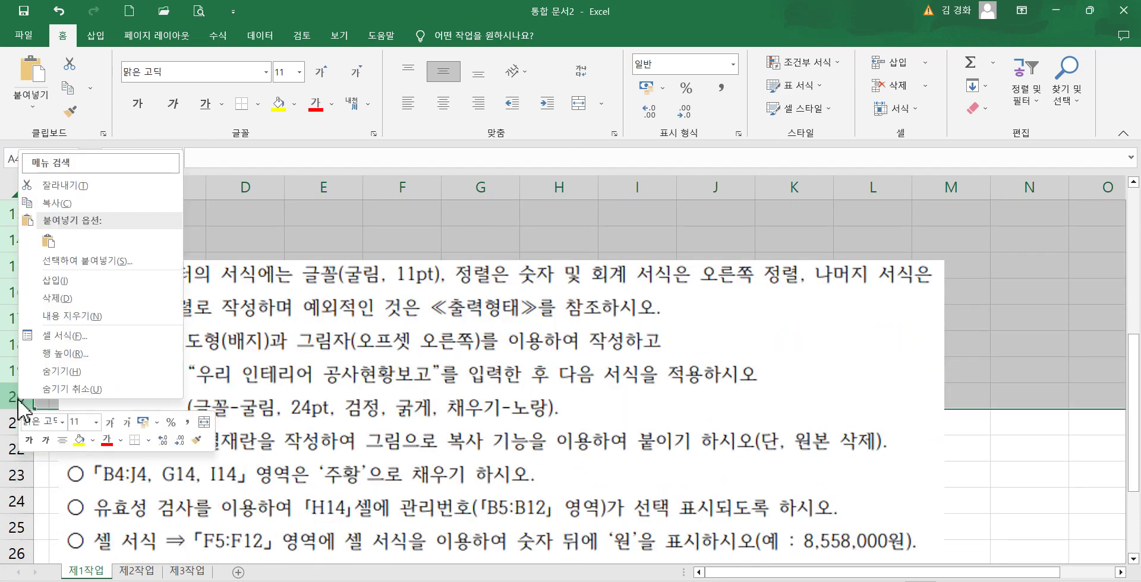
left_click(76, 367)
type("20")
key("Return")
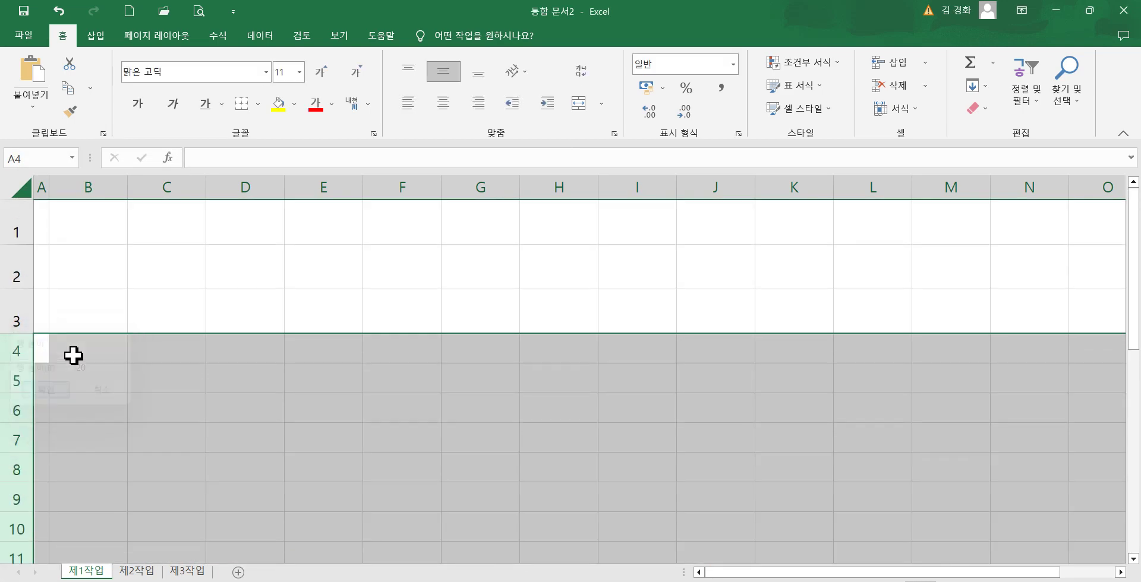
left_click(236, 382)
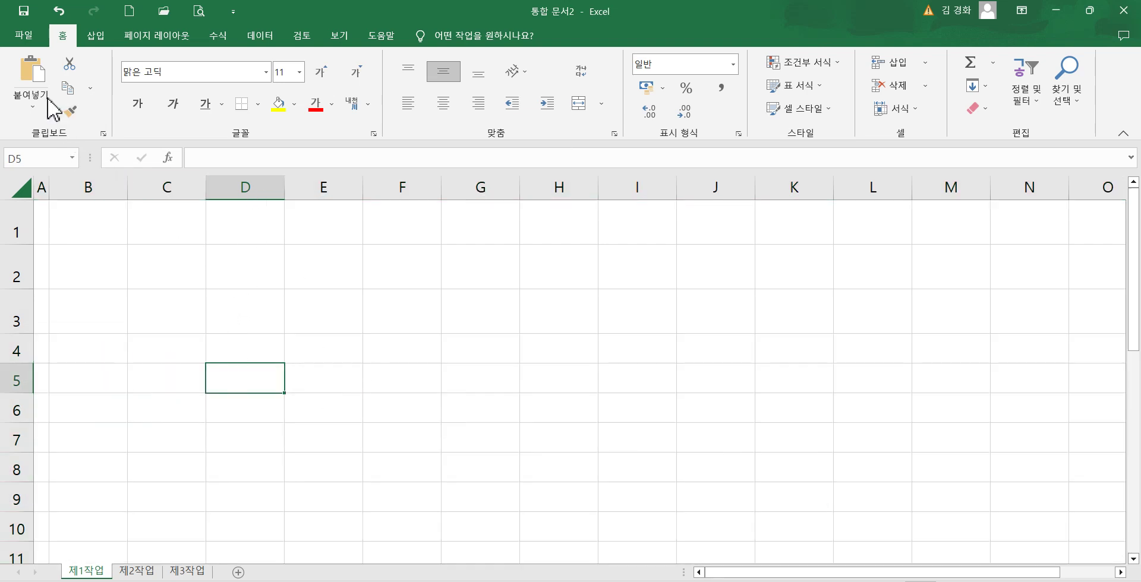
- Save the workbook in the ITQ folder under 문서, overwriting the most recent existing file named with the examinee's number and name
left_click(25, 35)
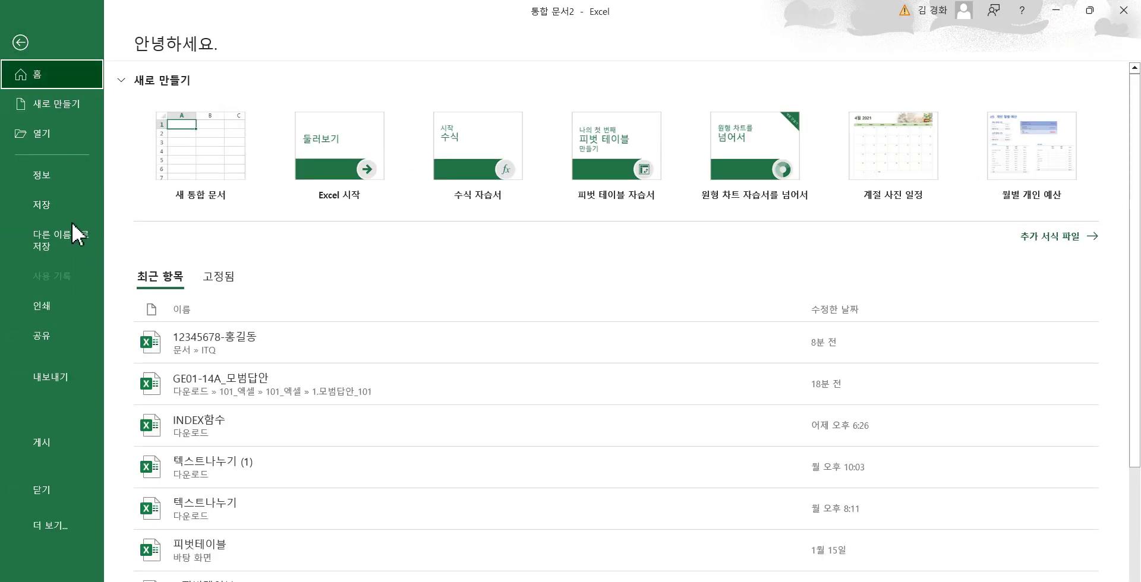
left_click(72, 224)
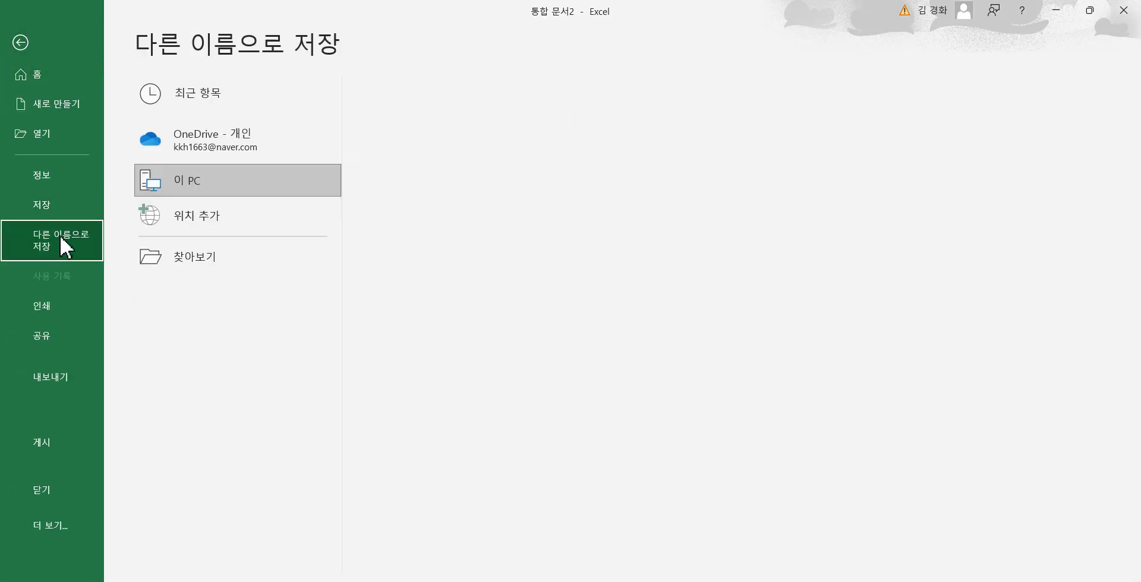
left_click(207, 277)
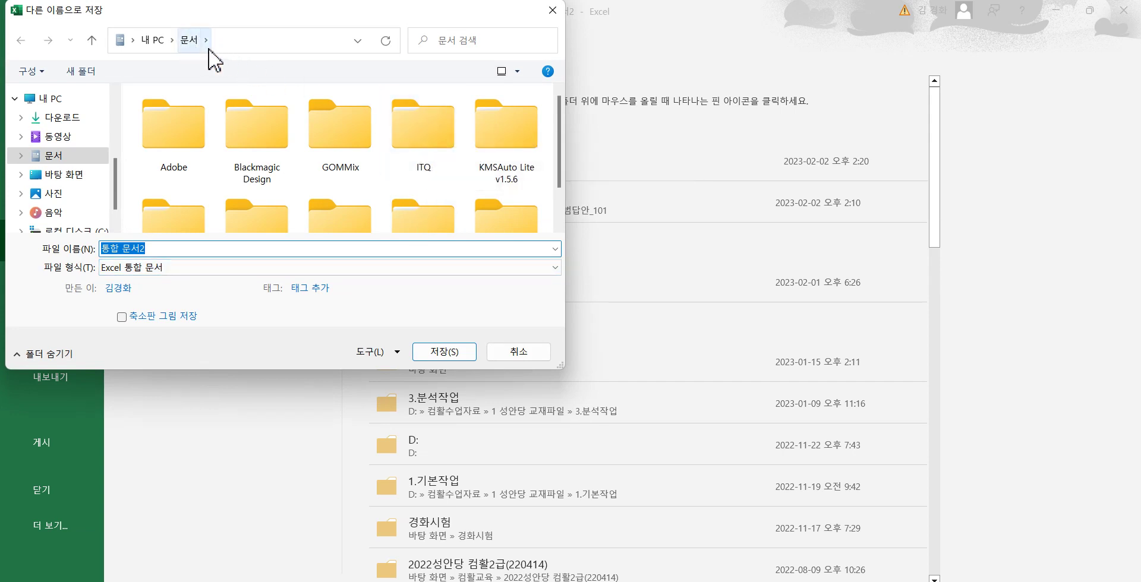
double_click(423, 131)
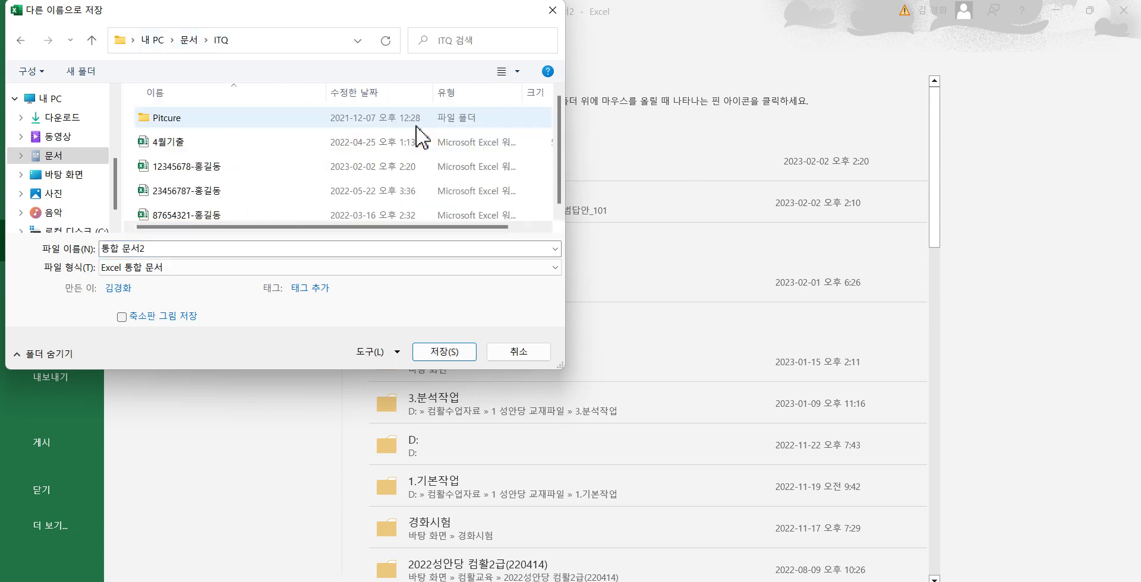
left_click(125, 248)
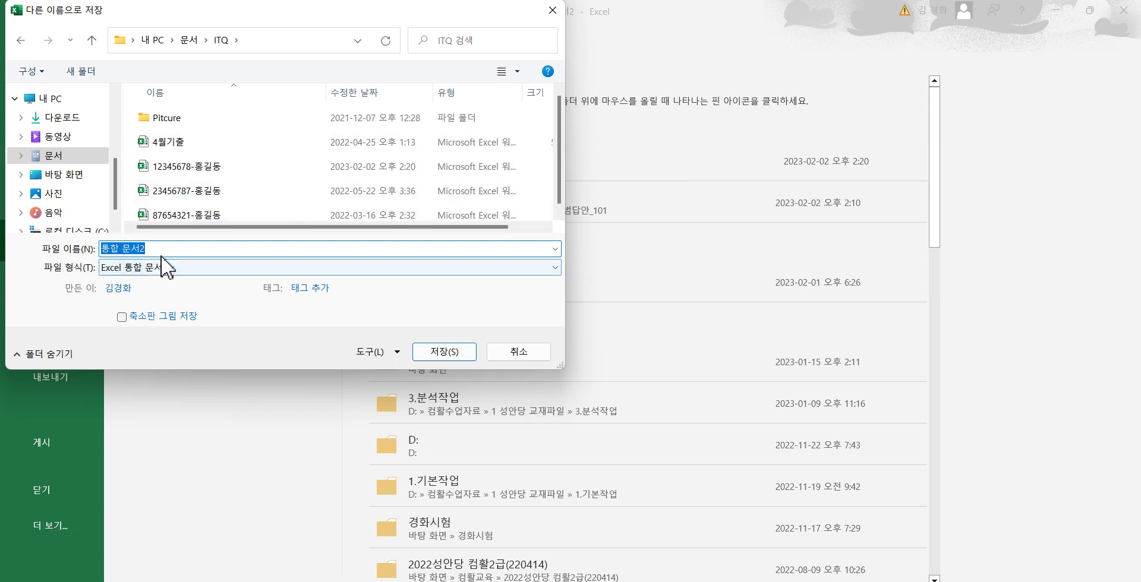
left_click(199, 168)
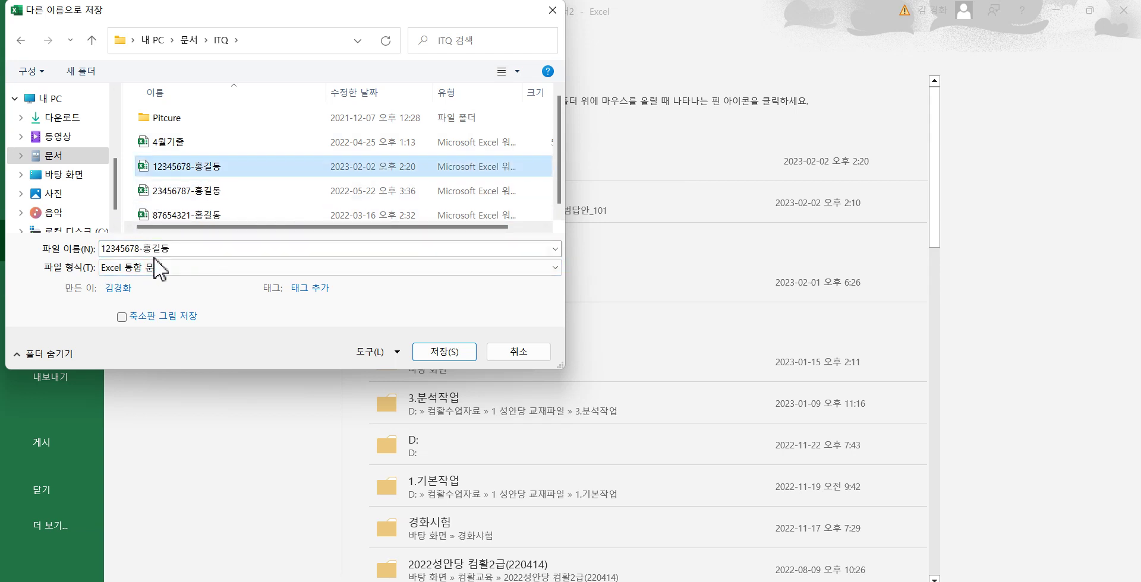
left_click(442, 355)
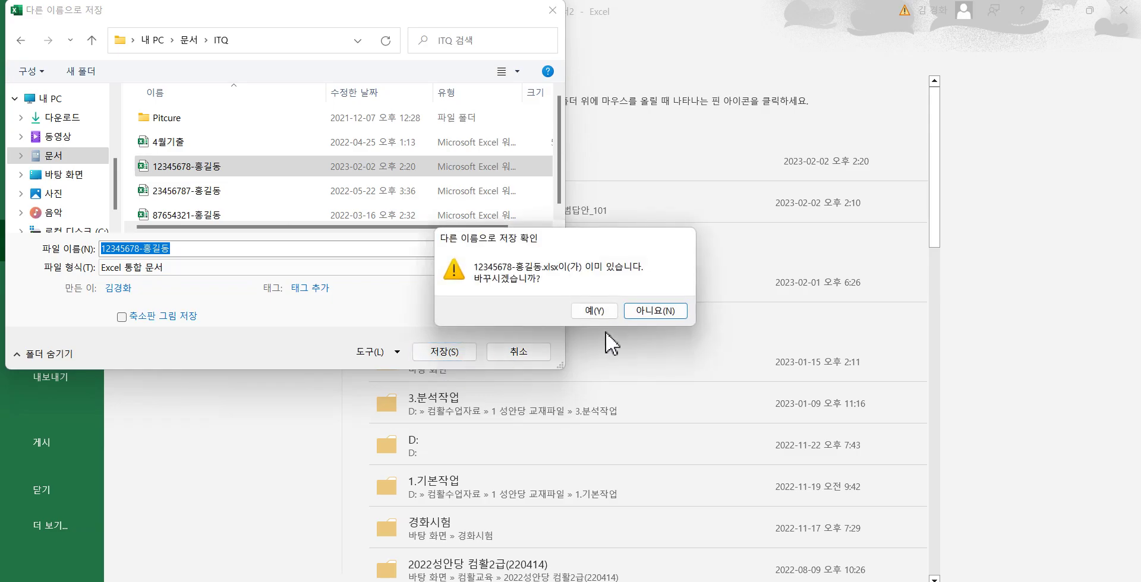
left_click(594, 311)
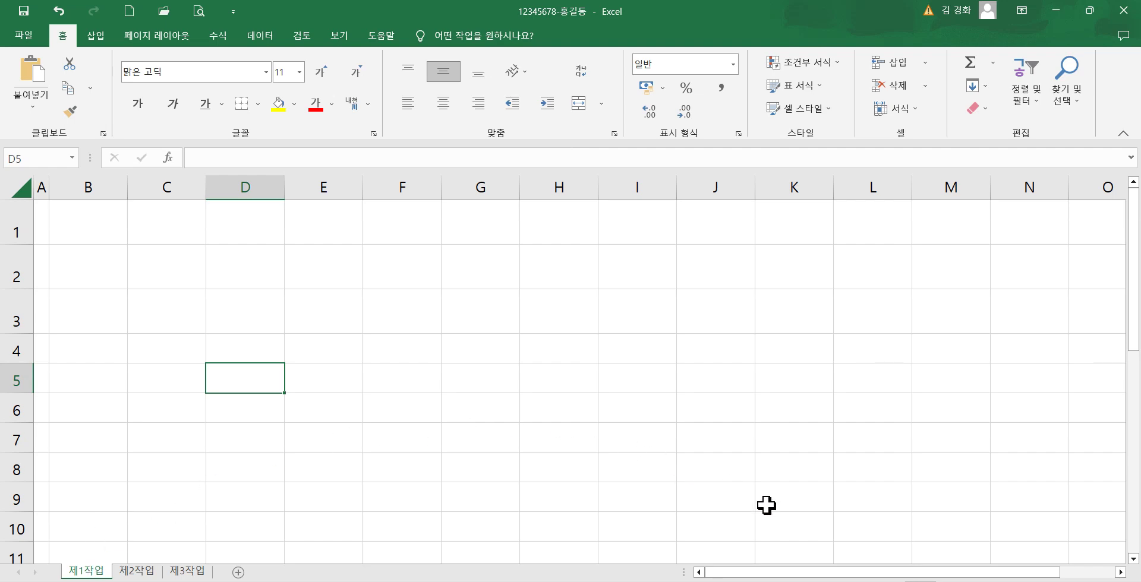
- Check the required table layout in the GE01-14A.pdf exam paper and return to the answer workbook
key("alt+Tab")
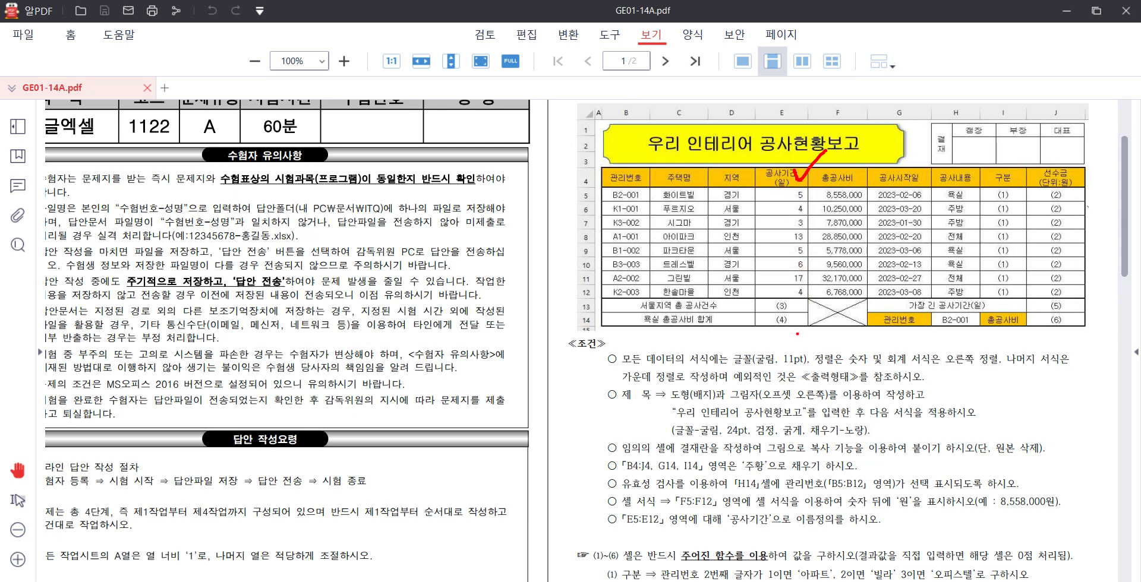
key("Escape")
left_click(765, 581)
left_click(812, 557)
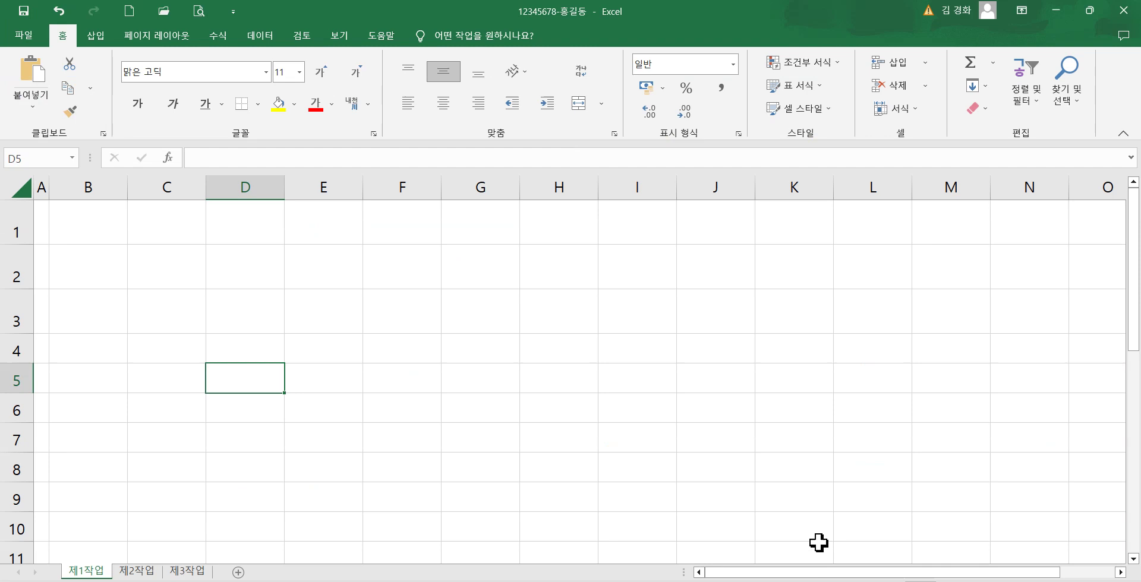
left_click(372, 351)
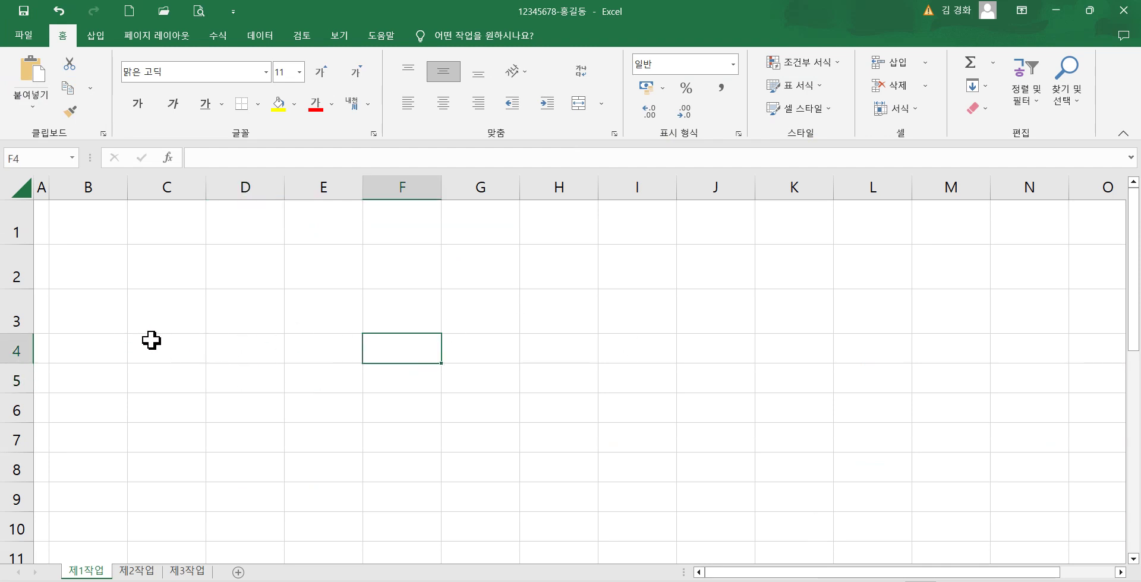
- Read the font and alignment requirements in the exam conditions picture on the 제1작업 sheet
scroll(275, 366, "down", 3)
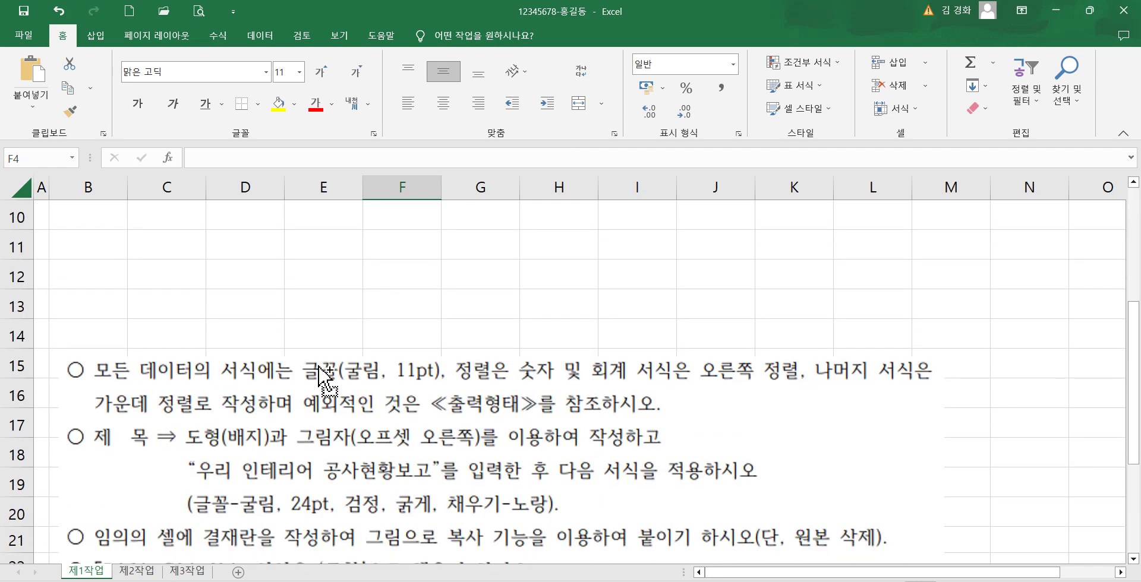
mouse_move(299, 354)
left_mouse_down()
mouse_move(370, 387)
mouse_move(443, 386)
left_mouse_up()
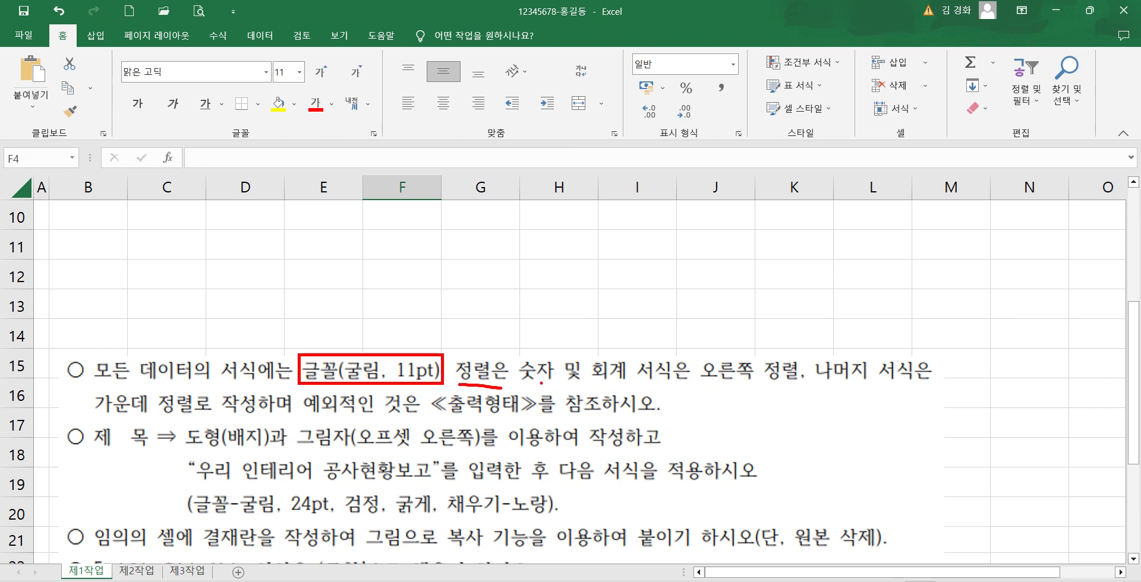
left_click_drag(702, 359, 739, 392)
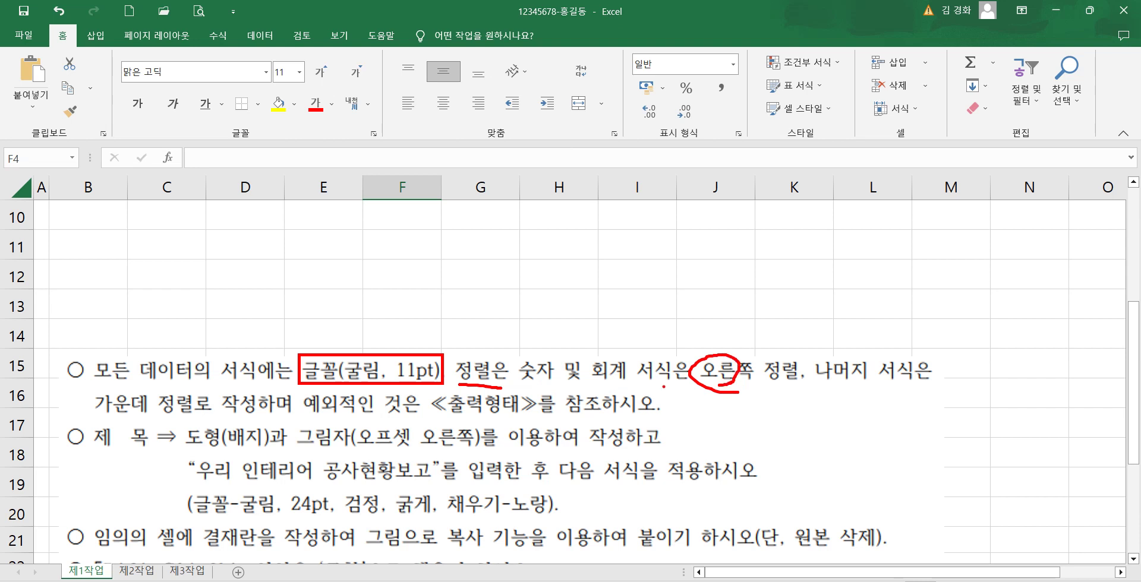
left_click_drag(187, 409, 161, 387)
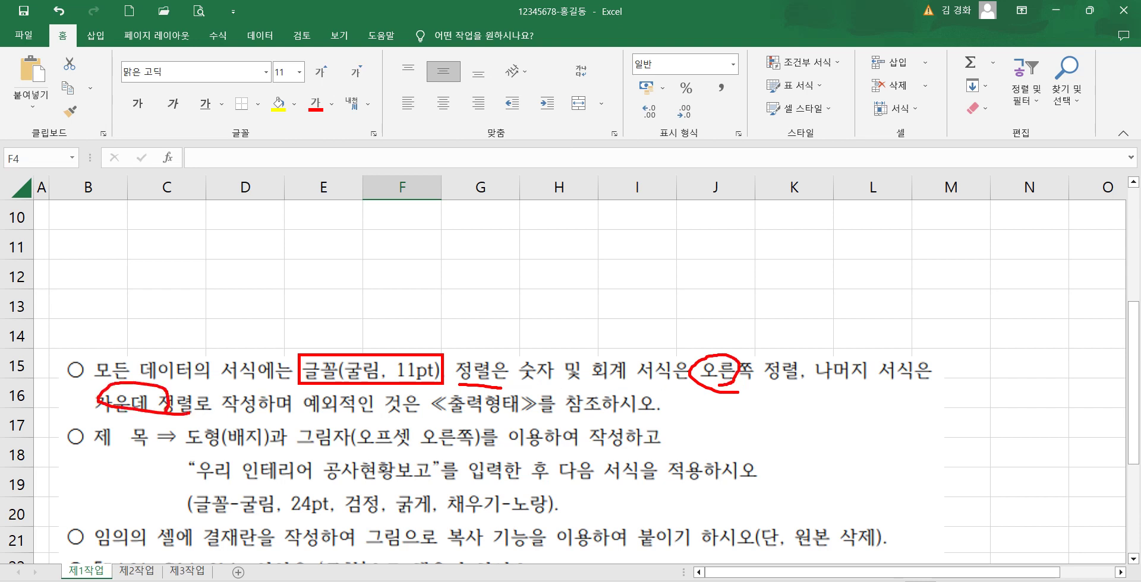
left_click_drag(328, 417, 517, 421)
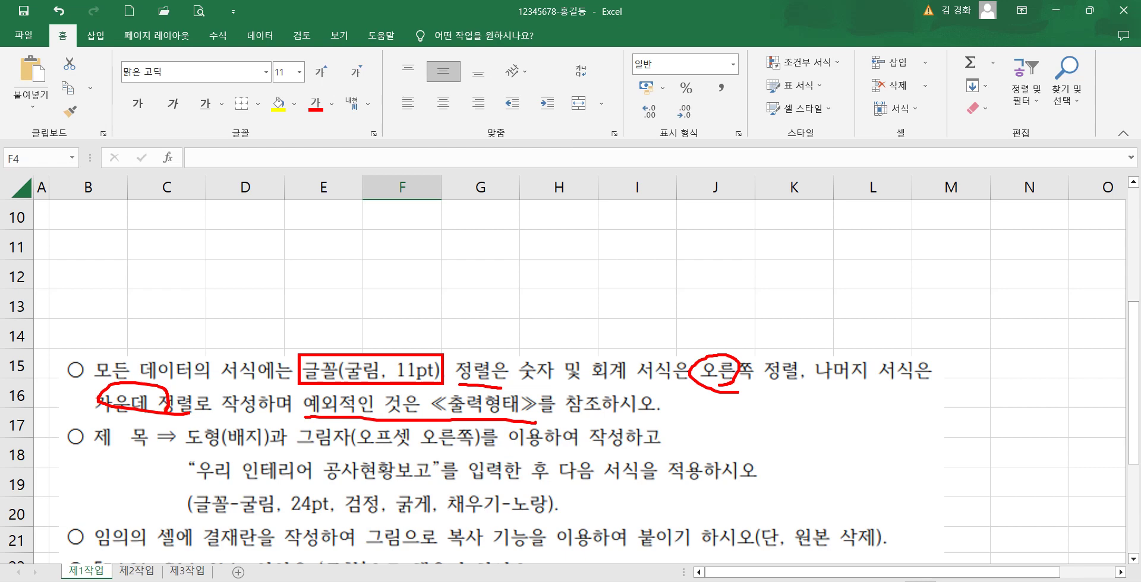
key("Escape")
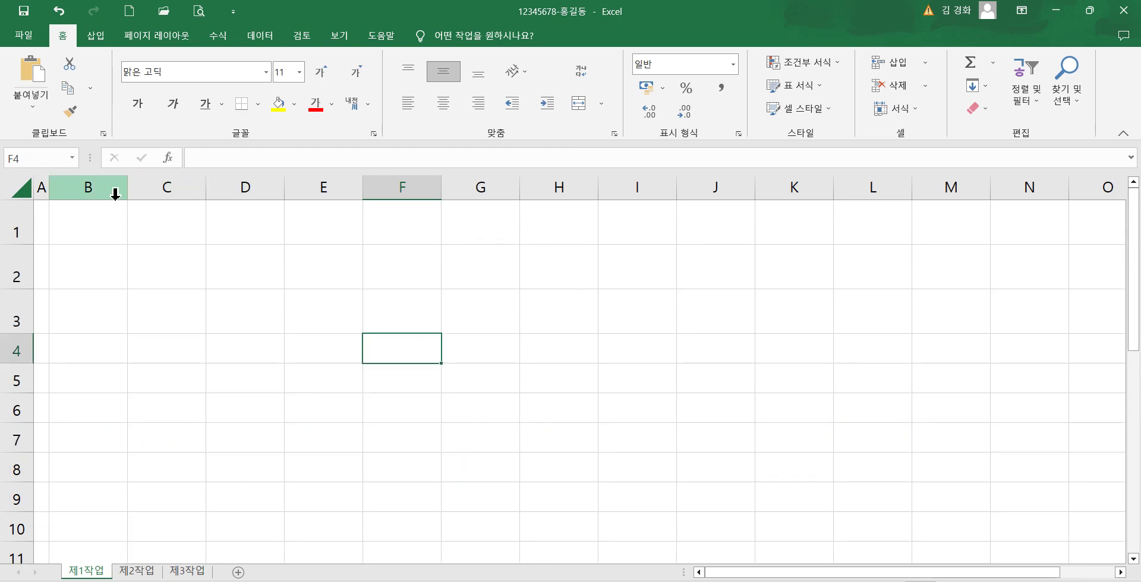
- Set the font of the entire 제1작업 sheet to 굴림 and center all cells horizontally
left_click(18, 187)
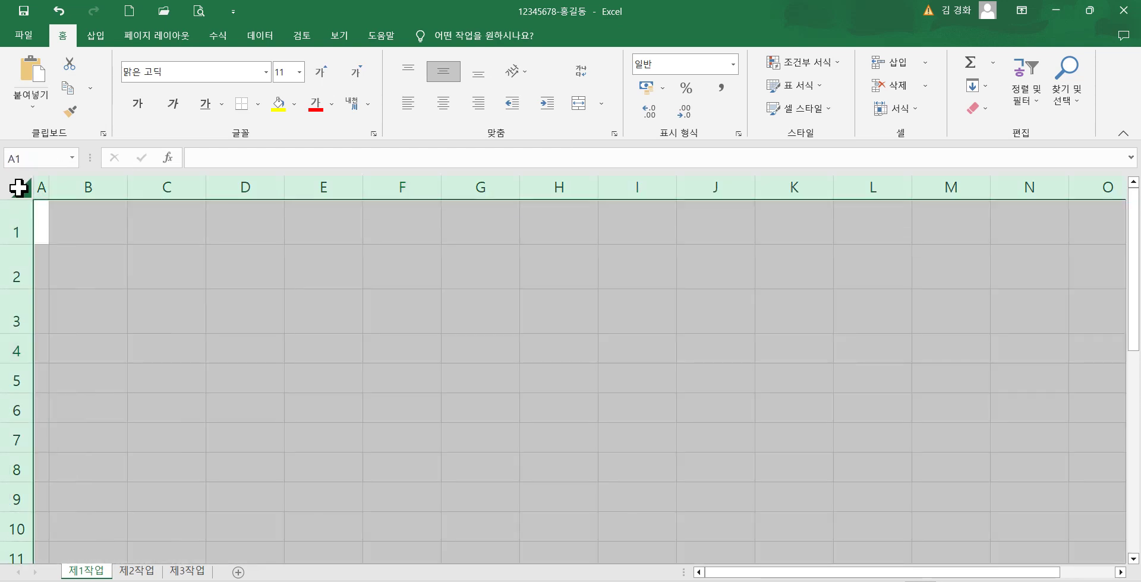
left_click(268, 78)
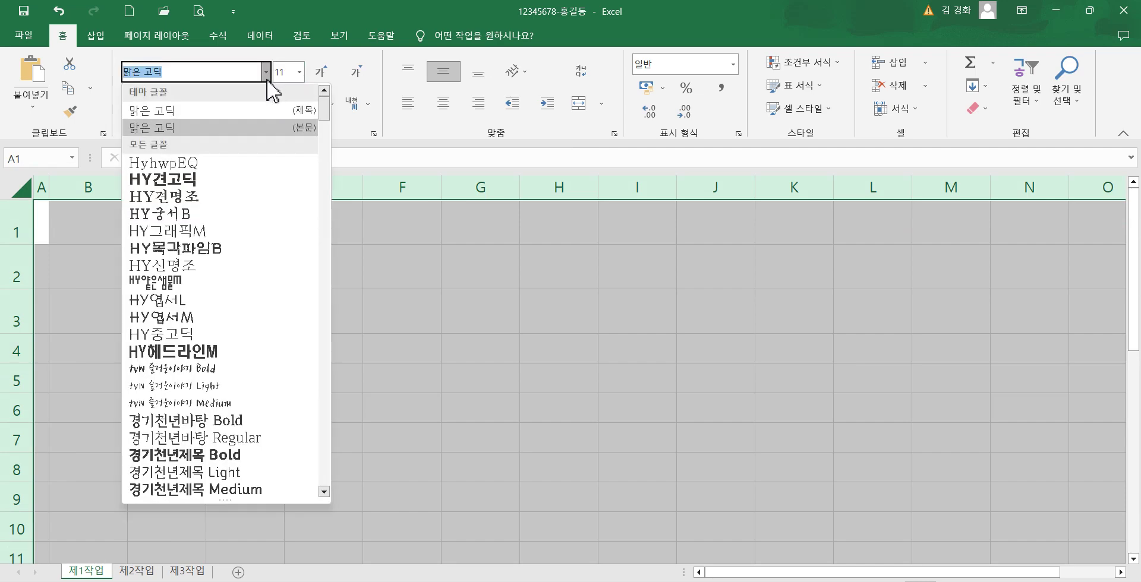
type("굴림")
key("Return")
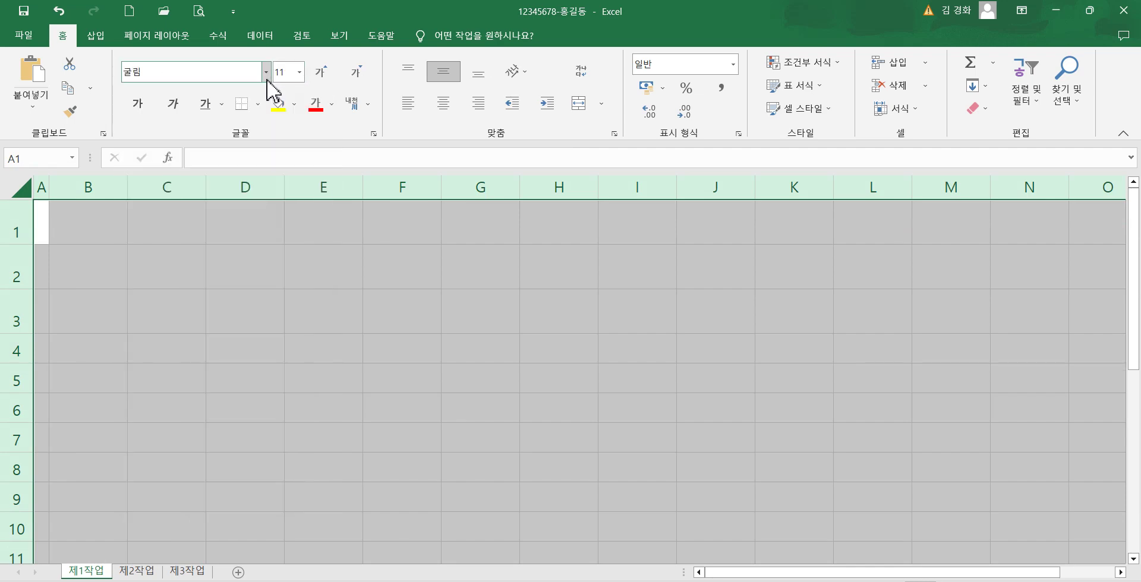
left_click(443, 105)
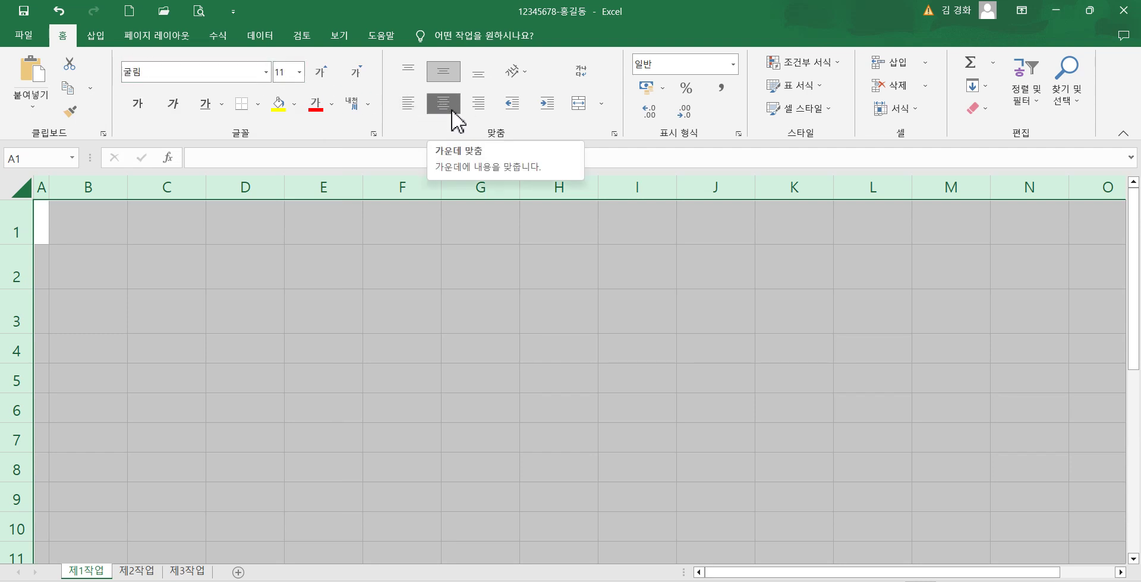
left_click(214, 349)
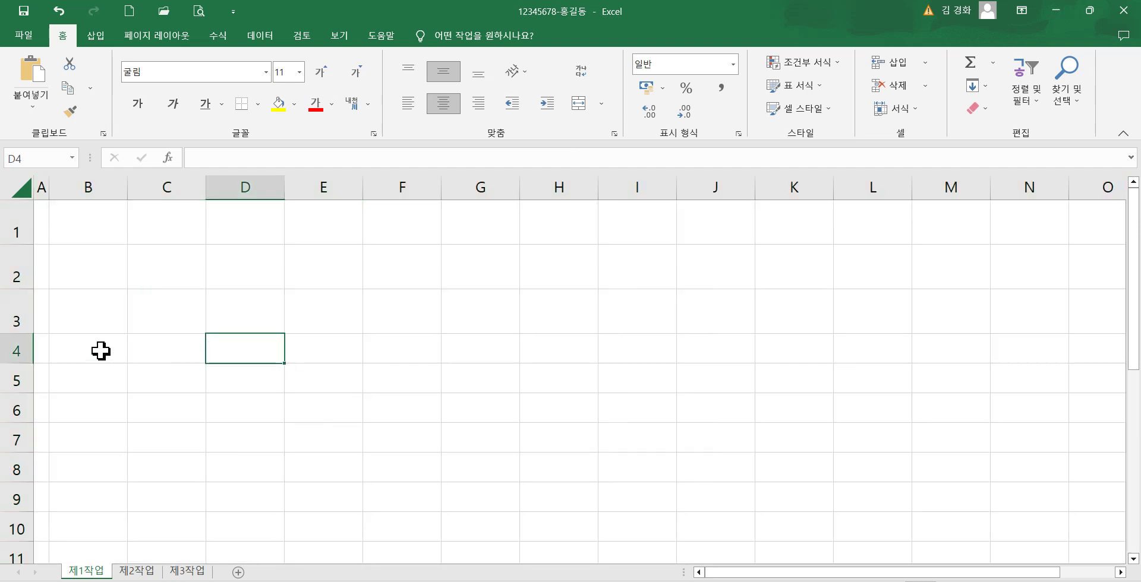
- Apply all borders and a thick outside border to the range B4:J14
left_click_drag(101, 351, 739, 492)
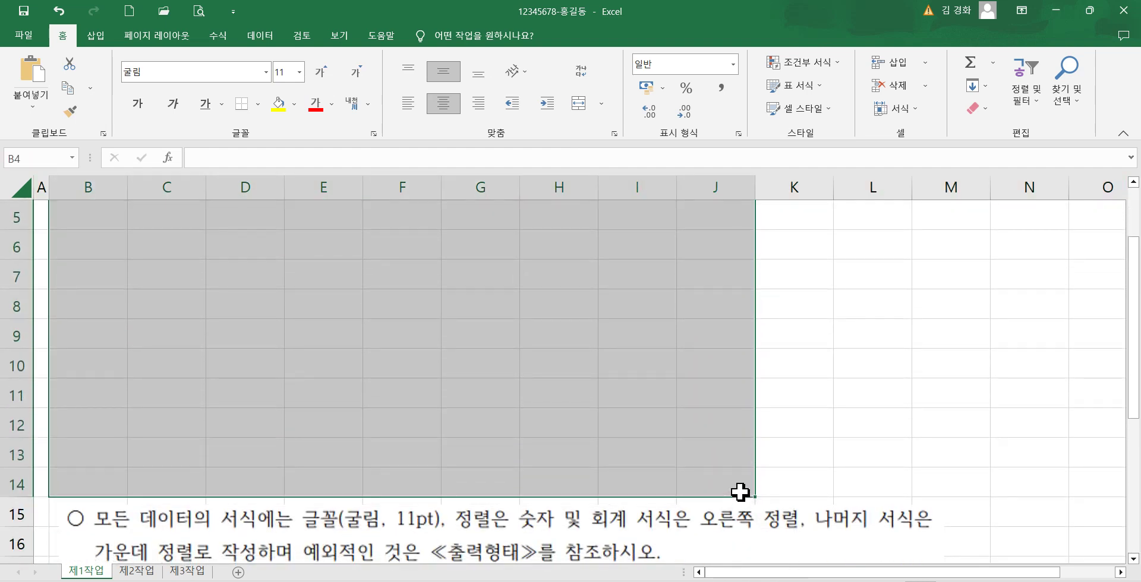
scroll(351, 344, "up", 2)
left_click(257, 104)
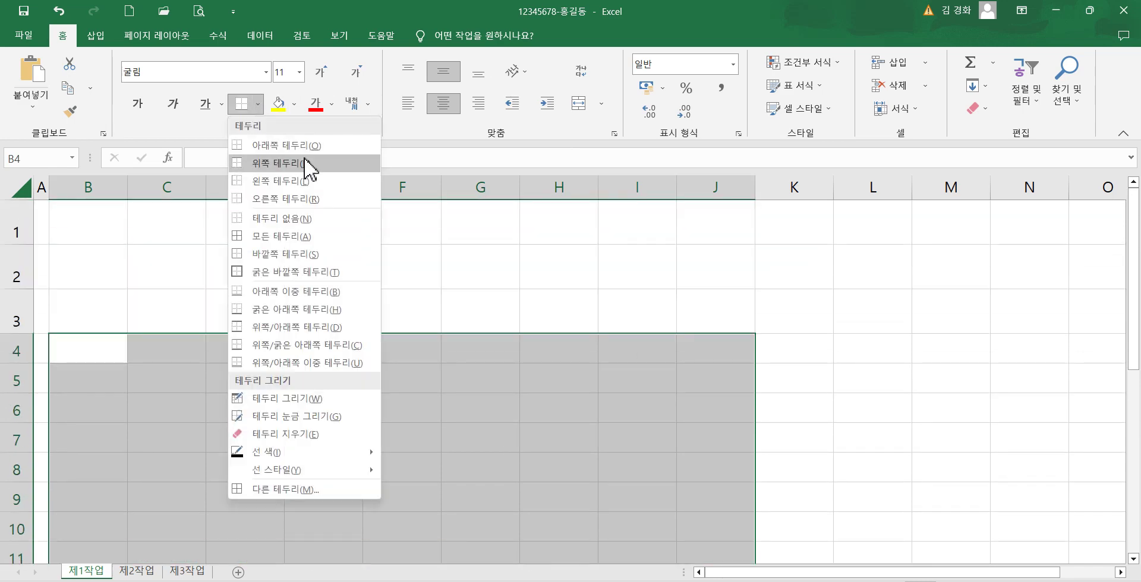
left_click(266, 238)
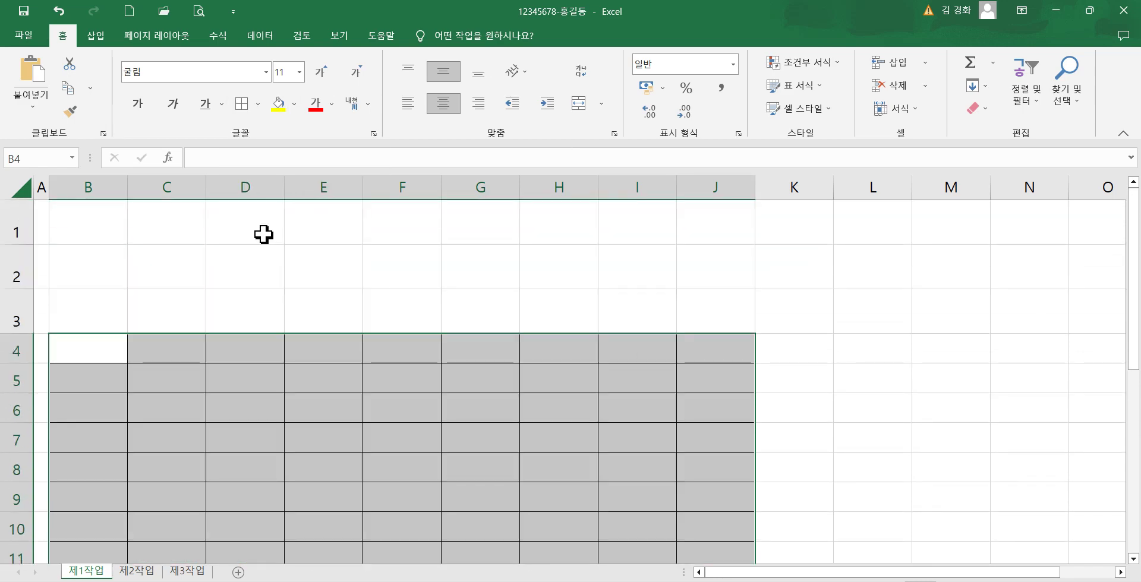
left_click(259, 109)
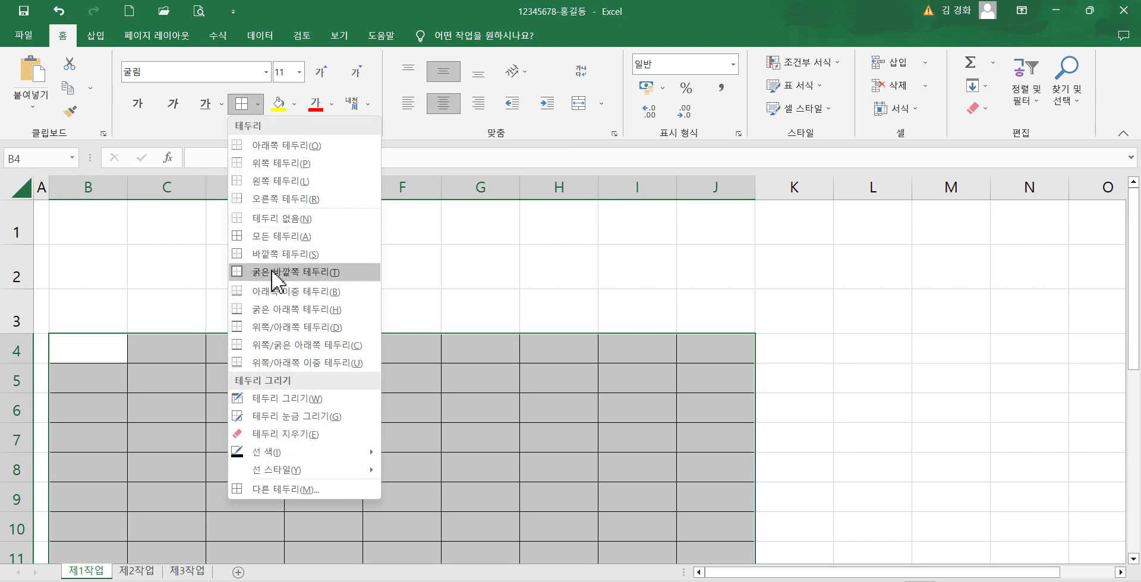
left_click(308, 275)
left_click(407, 389)
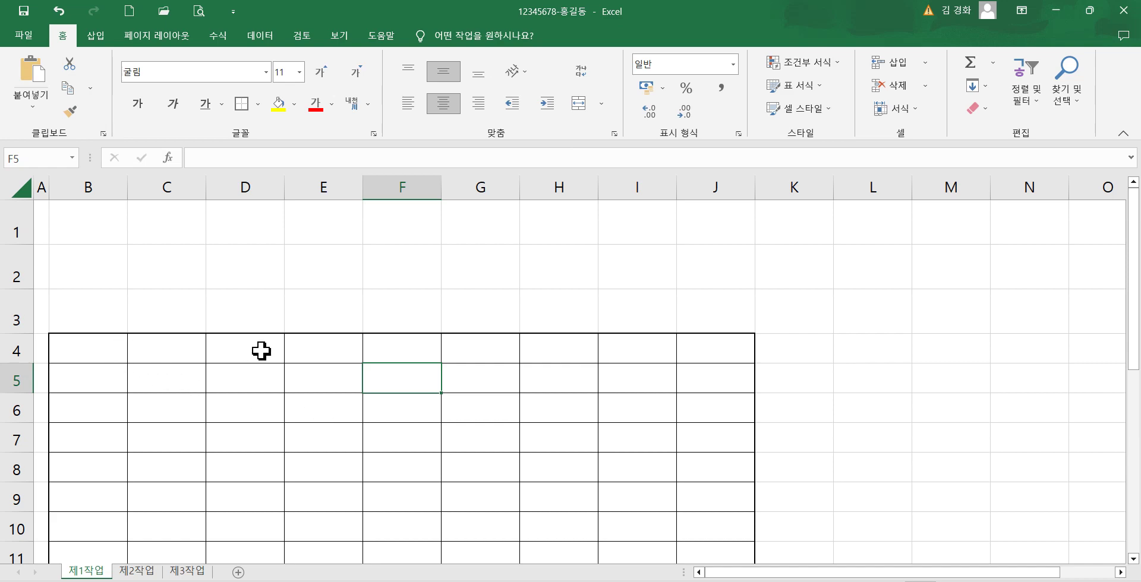
- Enter the two-line heading 공사기간 / (일) in E4 and auto-fit the height of row 4
key("alt+Tab")
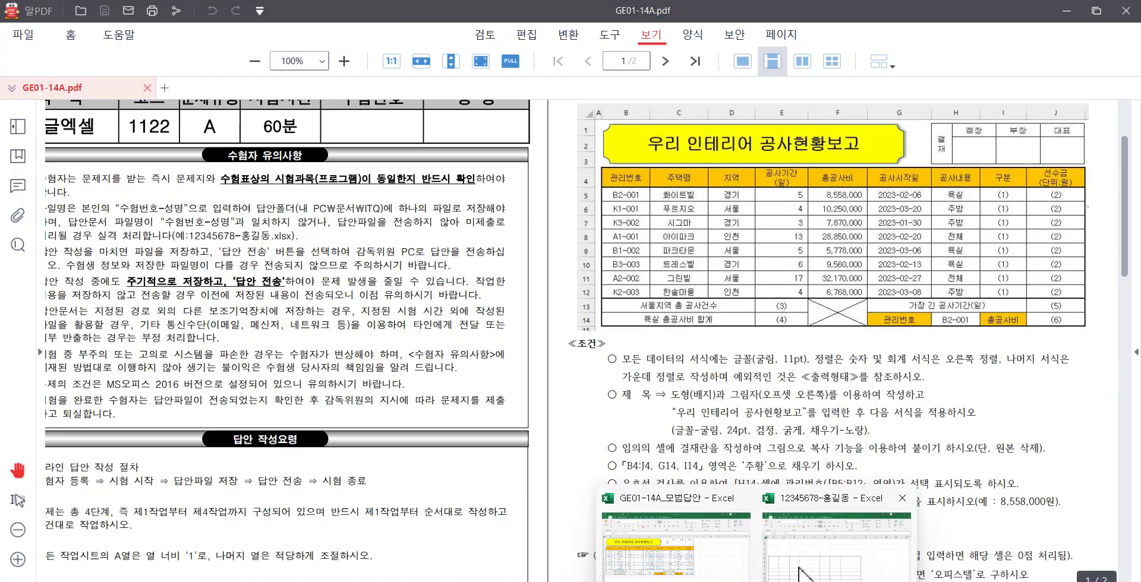
left_click(802, 538)
left_click(321, 348)
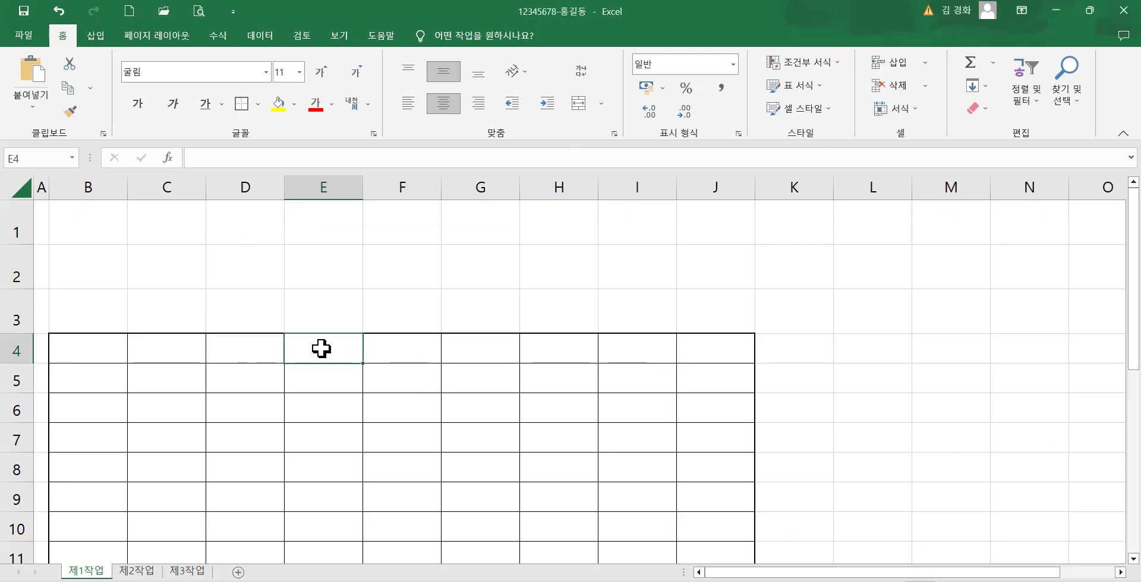
type("공사기간")
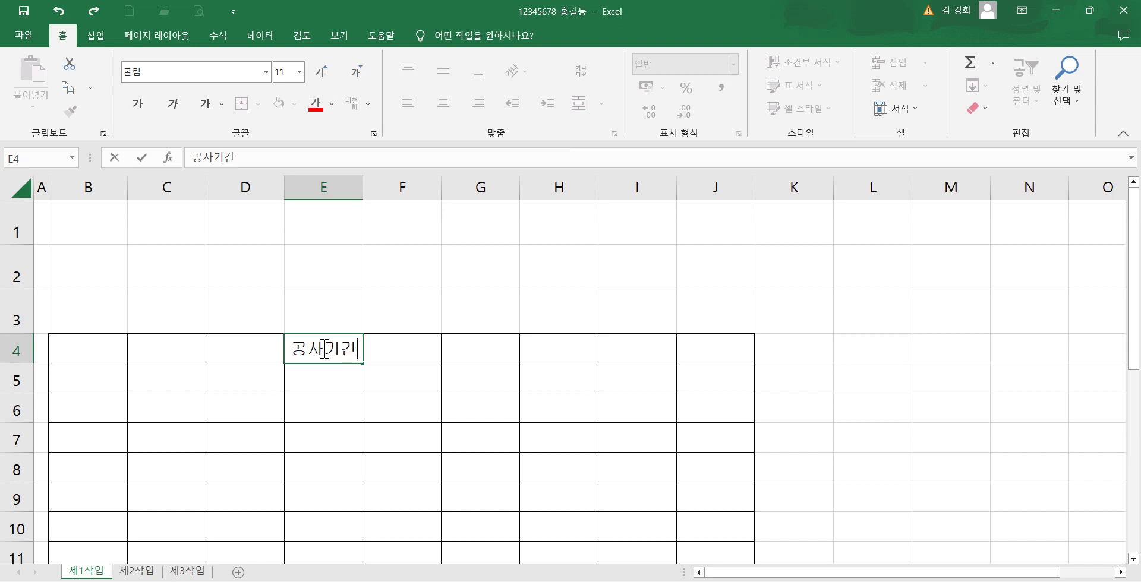
key("alt+Return")
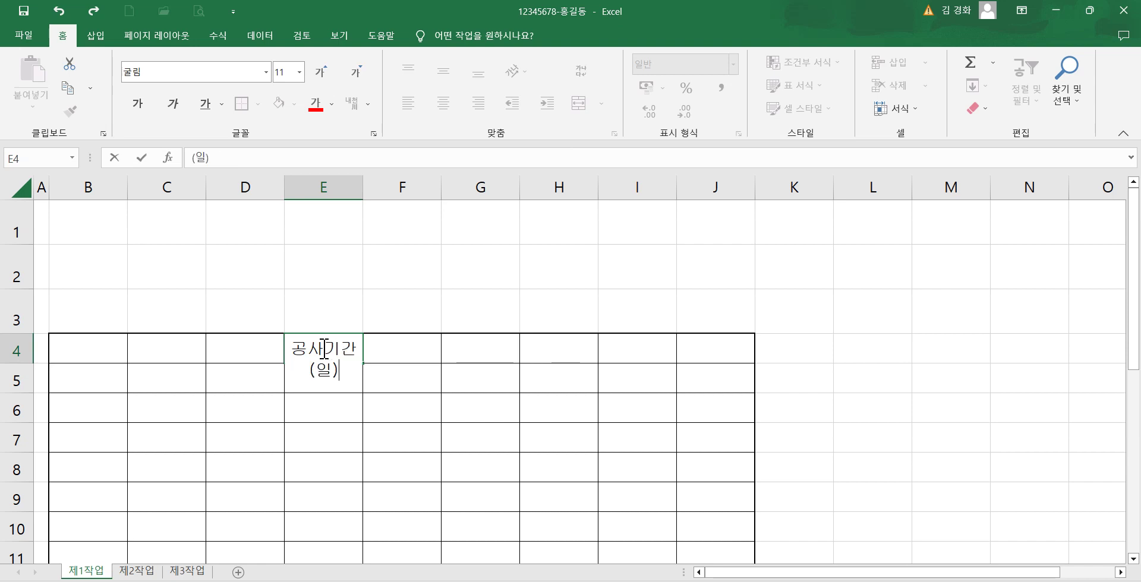
key("Return")
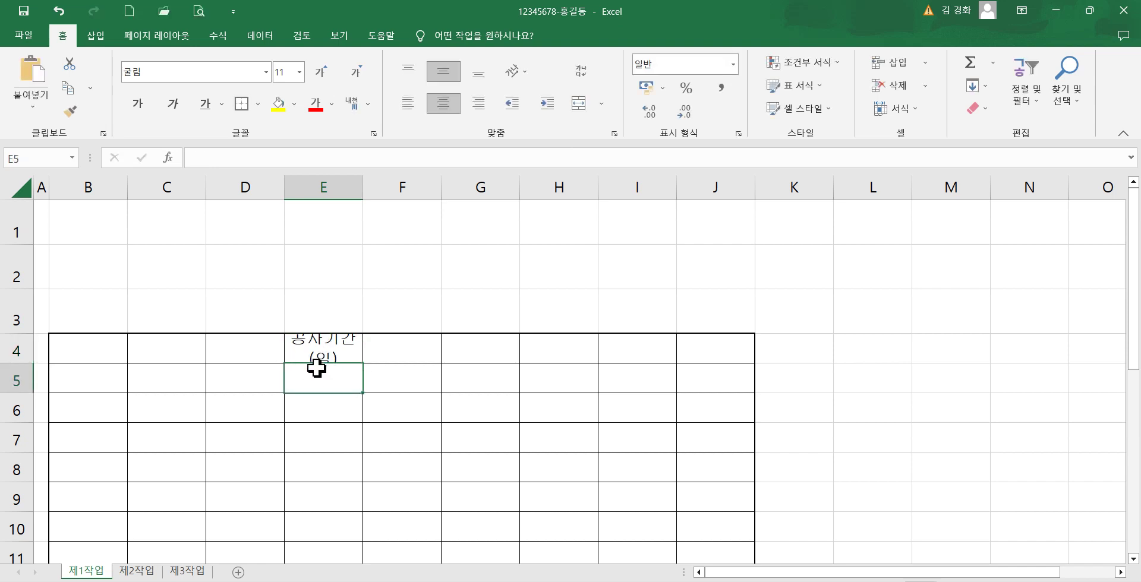
double_click(18, 364)
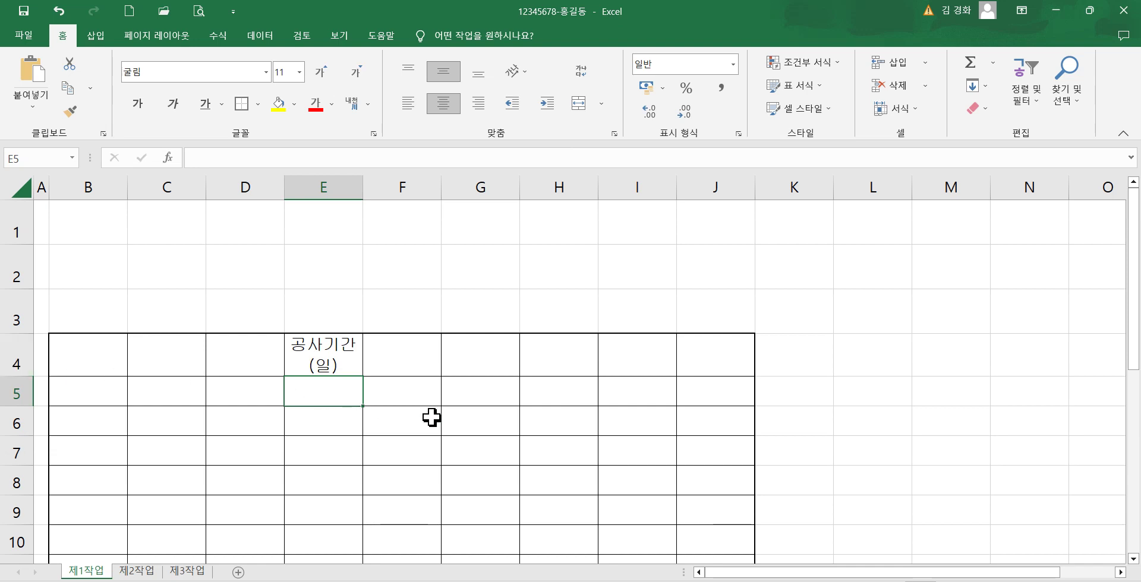
- Merge and center cells B13:D13 in the table on the 제1작업 sheet
scroll(431, 418, "down", 1)
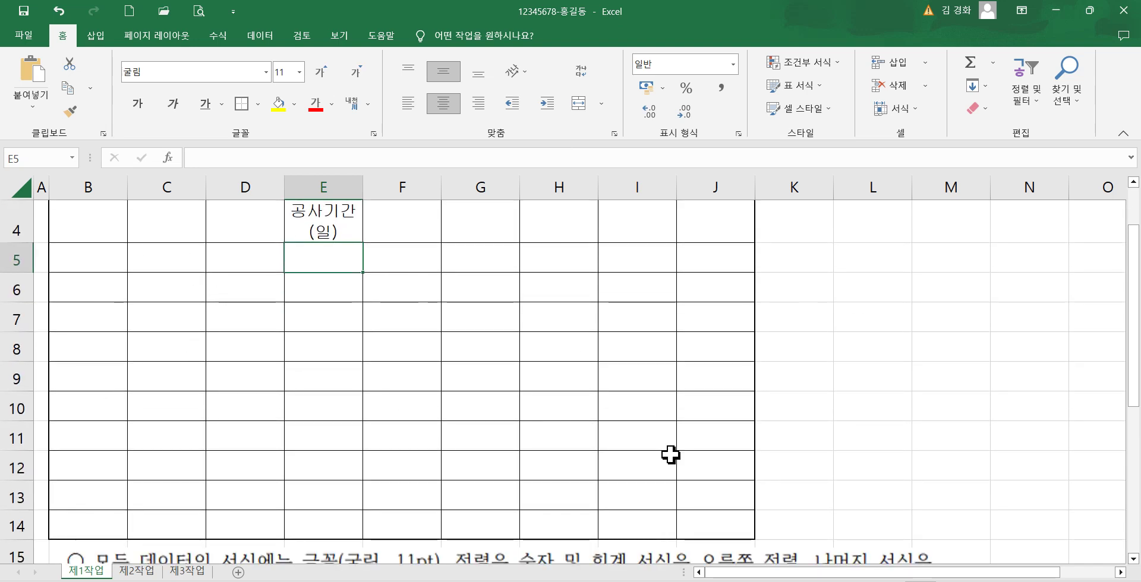
scroll(594, 458, "up", 1)
scroll(591, 459, "down", 4)
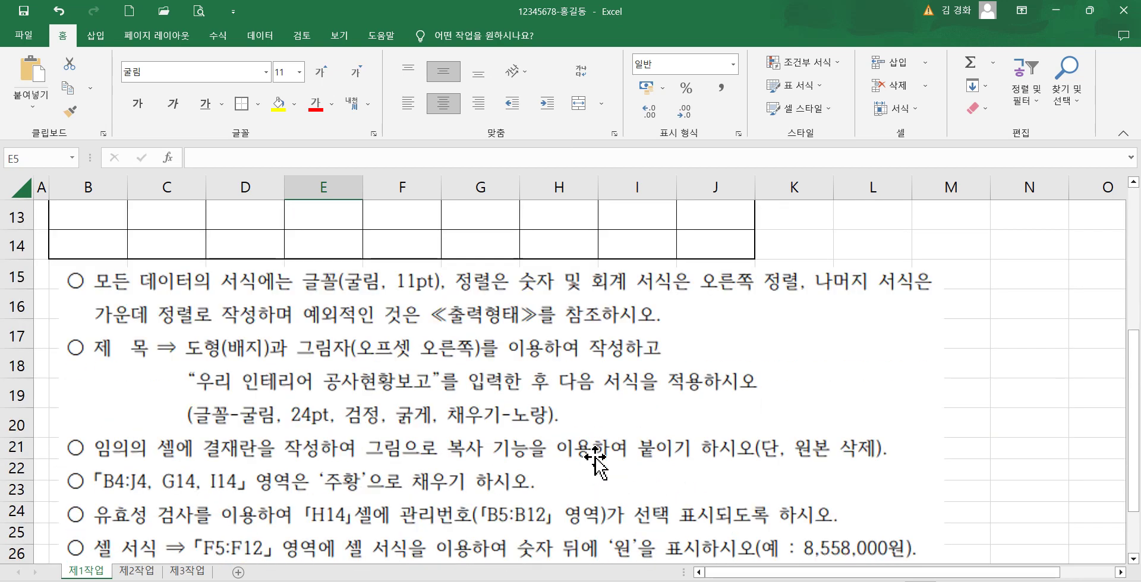
scroll(516, 422, "up", 3)
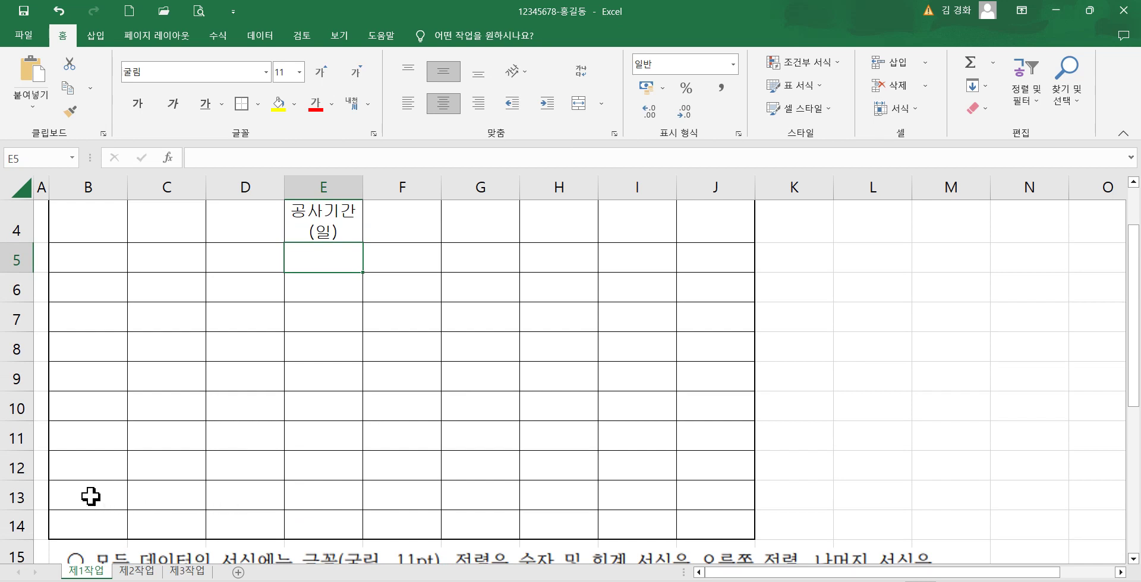
left_click_drag(90, 496, 260, 497)
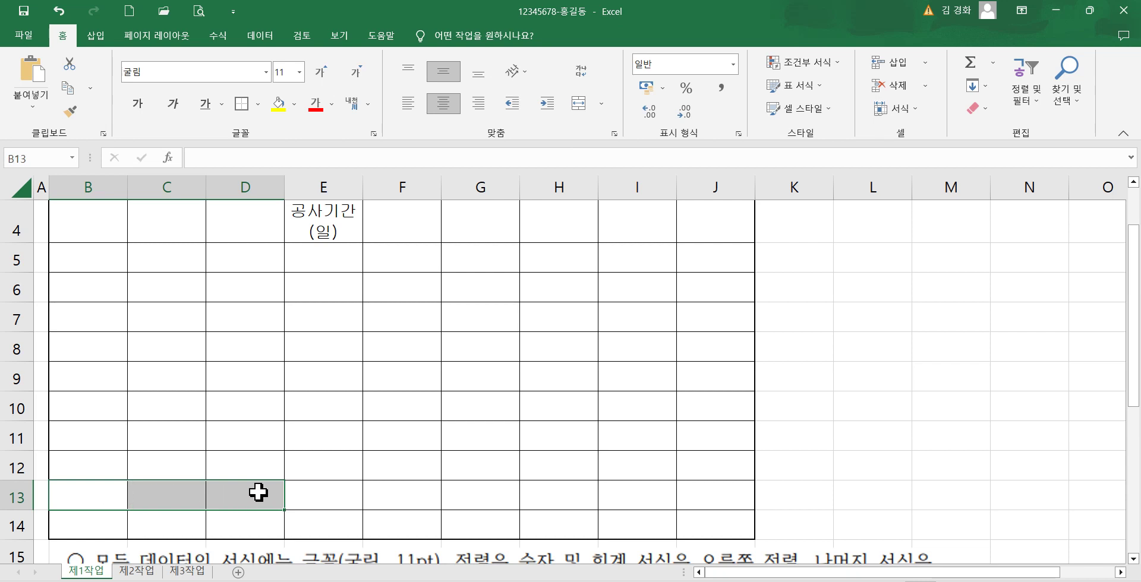
left_click(578, 104)
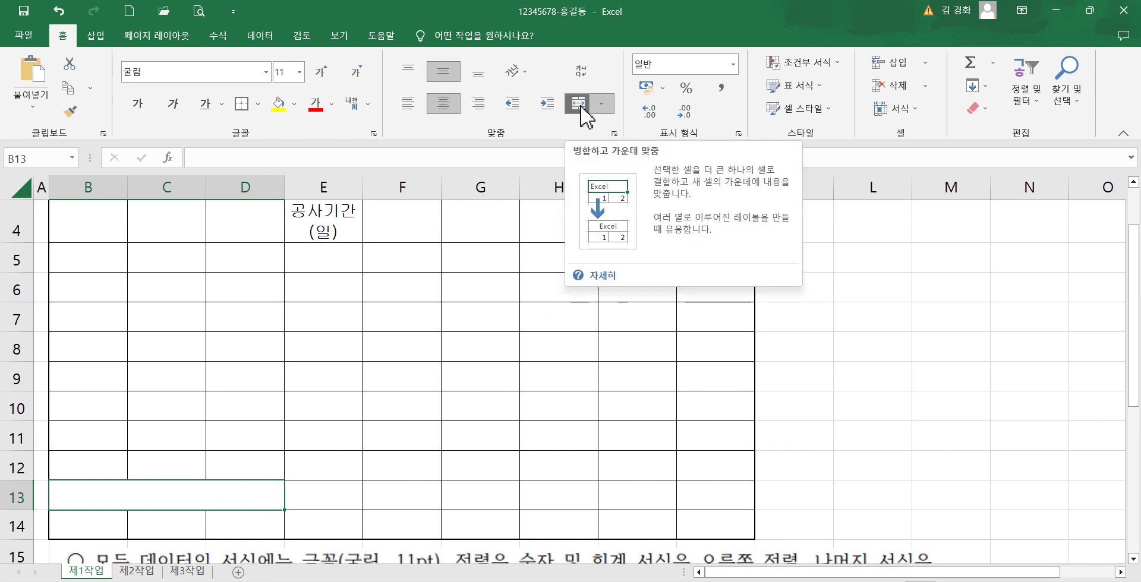
left_click(479, 402)
scroll(479, 402, "up", 2)
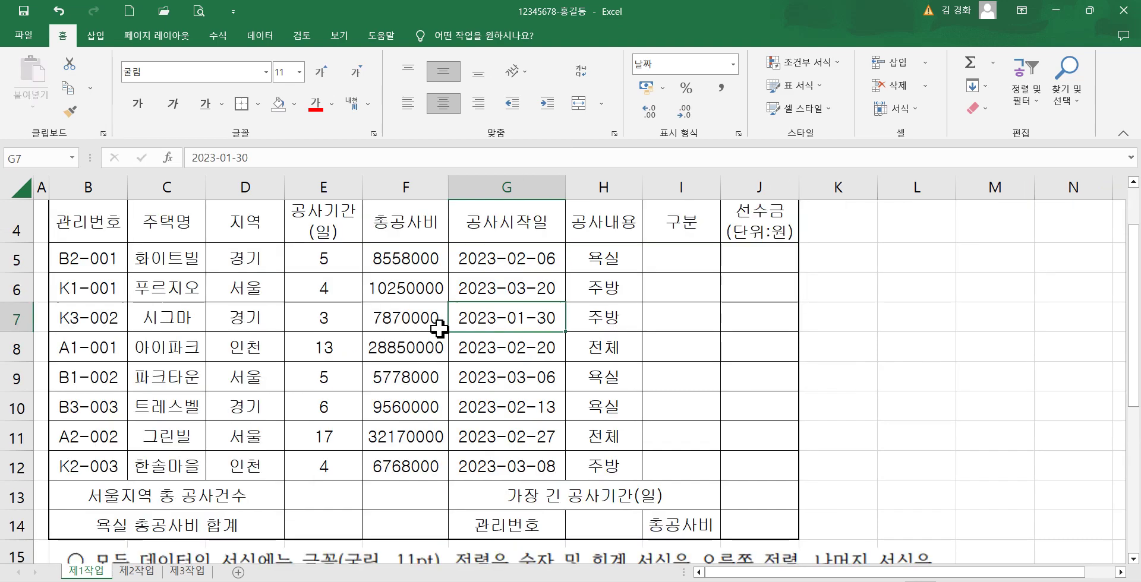
- Apply the comma style to the construction period and total cost values in E5:F12
left_click(356, 352)
scroll(287, 397, "up", 1)
scroll(288, 397, "down", 1)
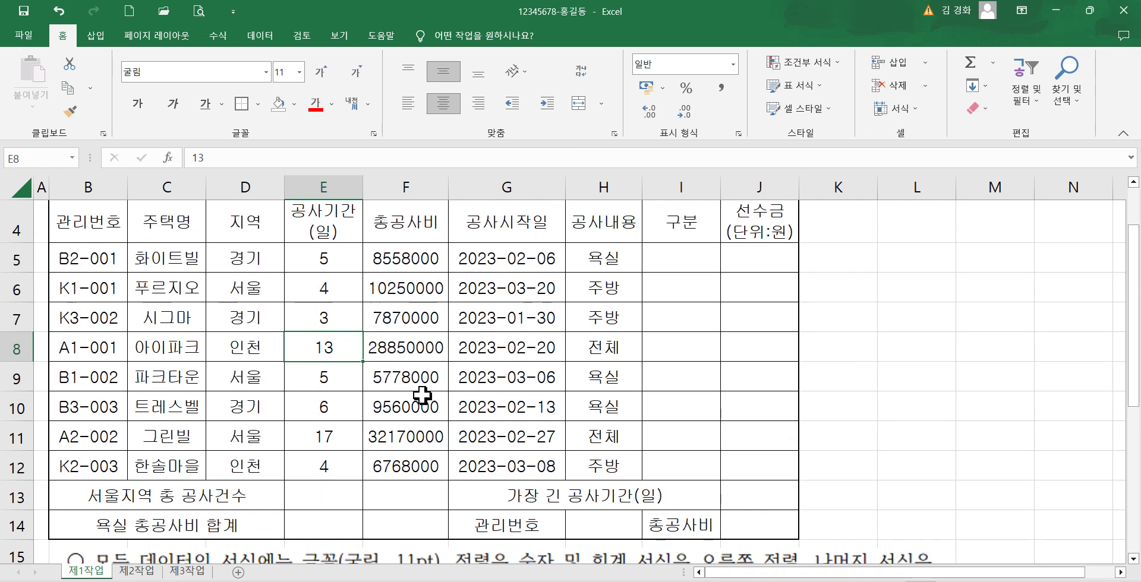
left_click_drag(328, 261, 408, 461)
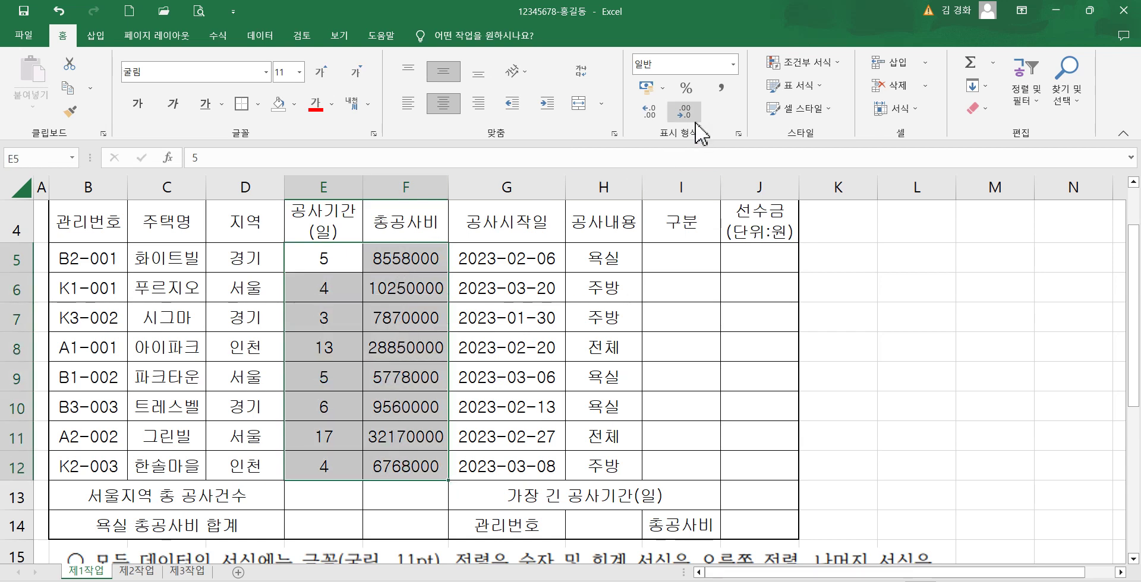
left_click(721, 89)
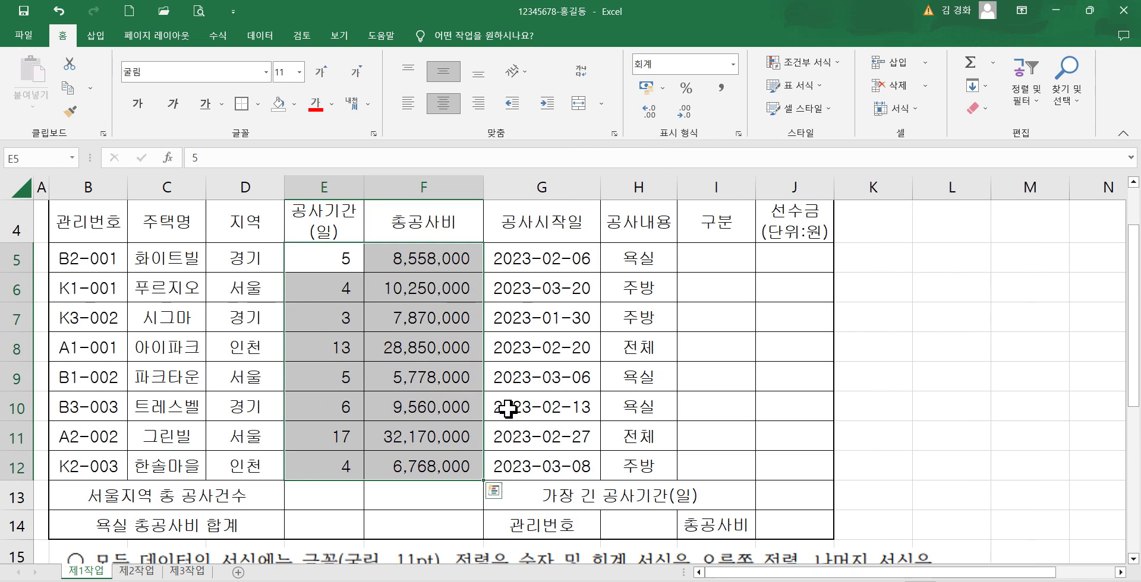
left_click(535, 378)
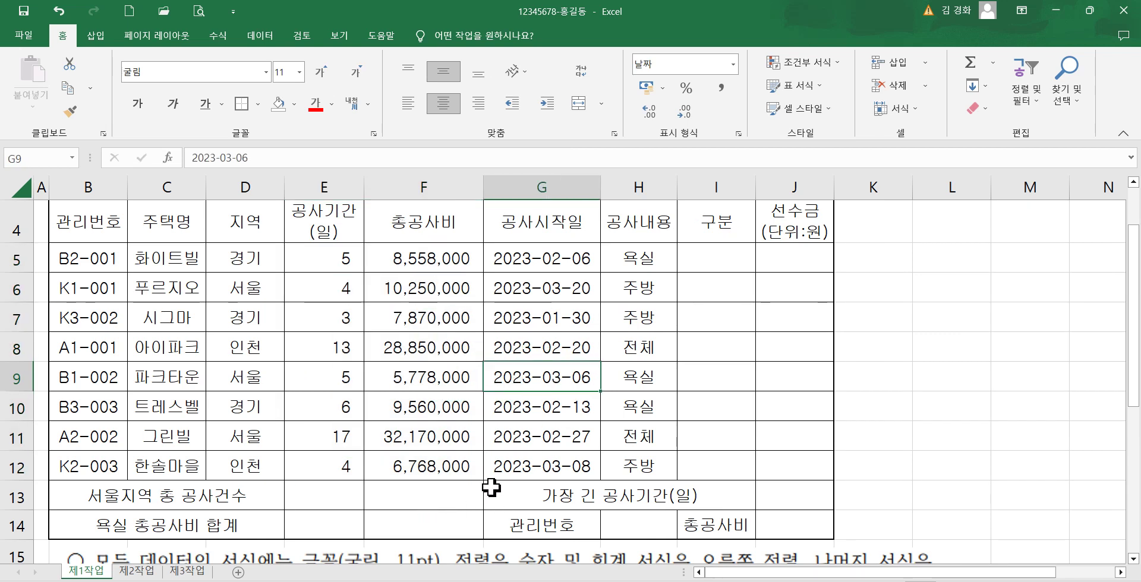
- Check the expected table layout in GE01-14A.pdf, then merge and center cells F13:F14 in the workbook
key("alt+Tab")
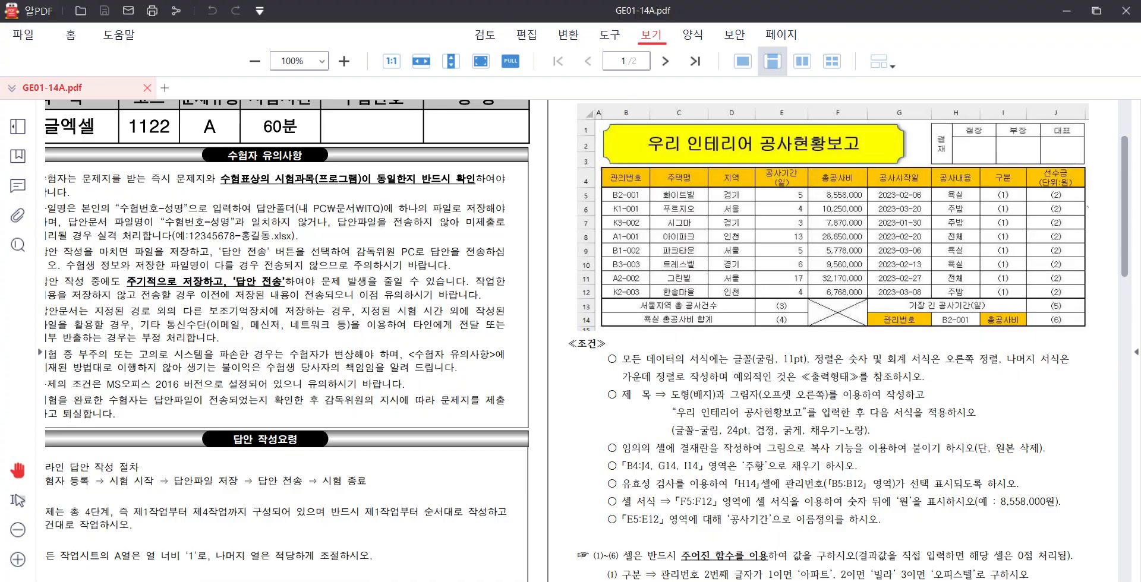
key("alt+Tab")
left_click(448, 499)
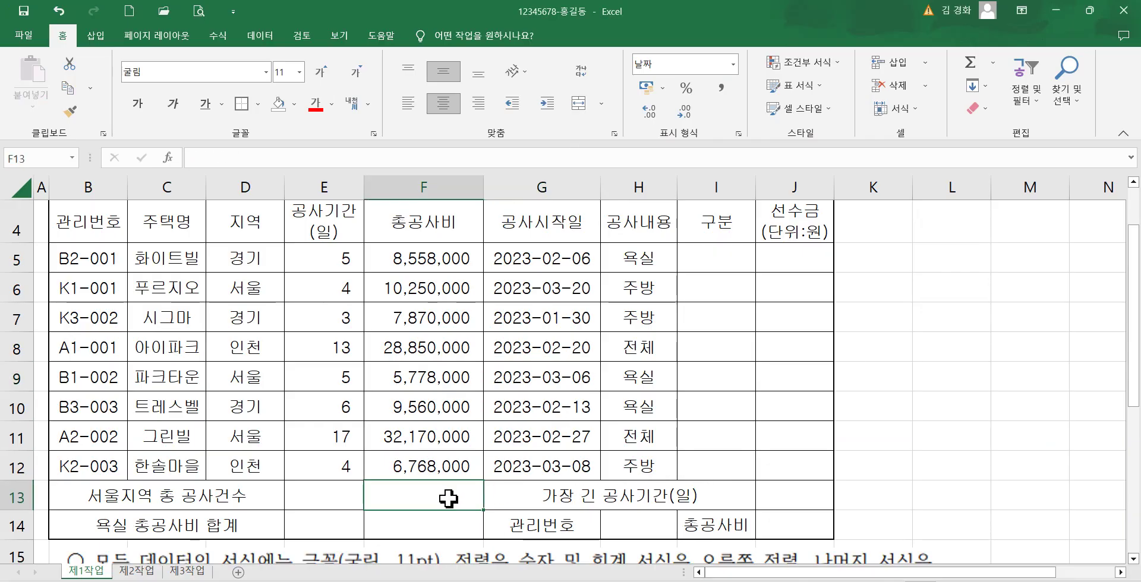
left_click_drag(448, 499, 446, 515)
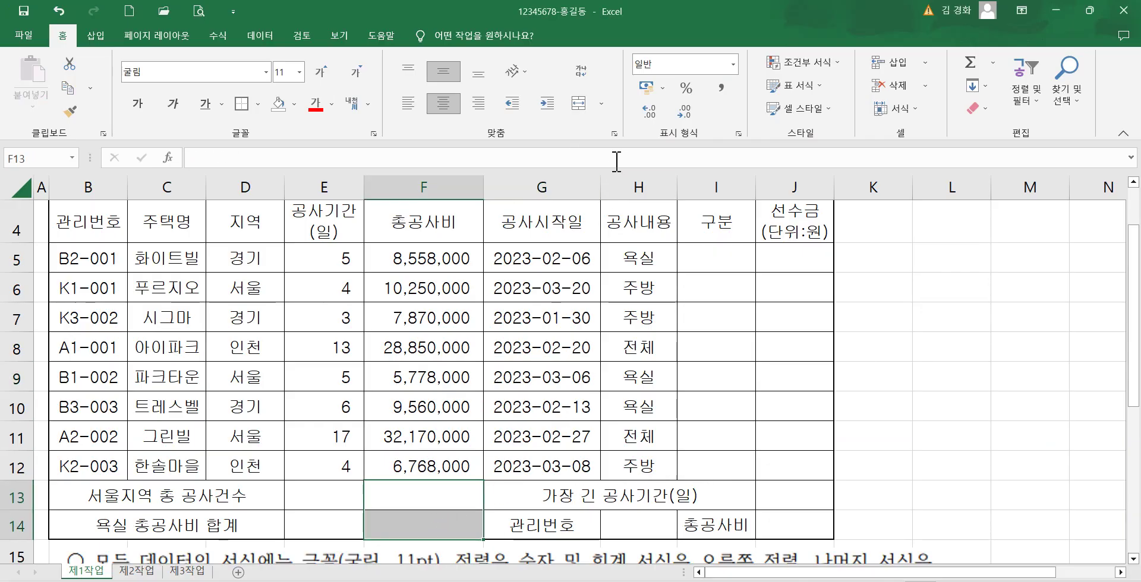
left_click(578, 103)
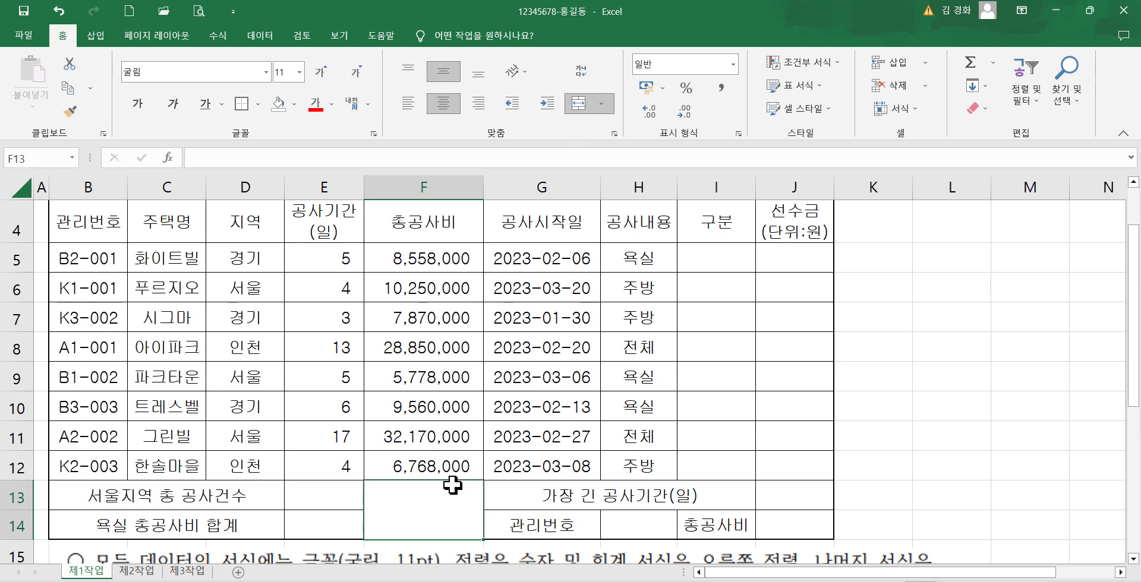
- Add both diagonal borders to the merged cell F13:F14 so that they form an X
right_click(458, 504)
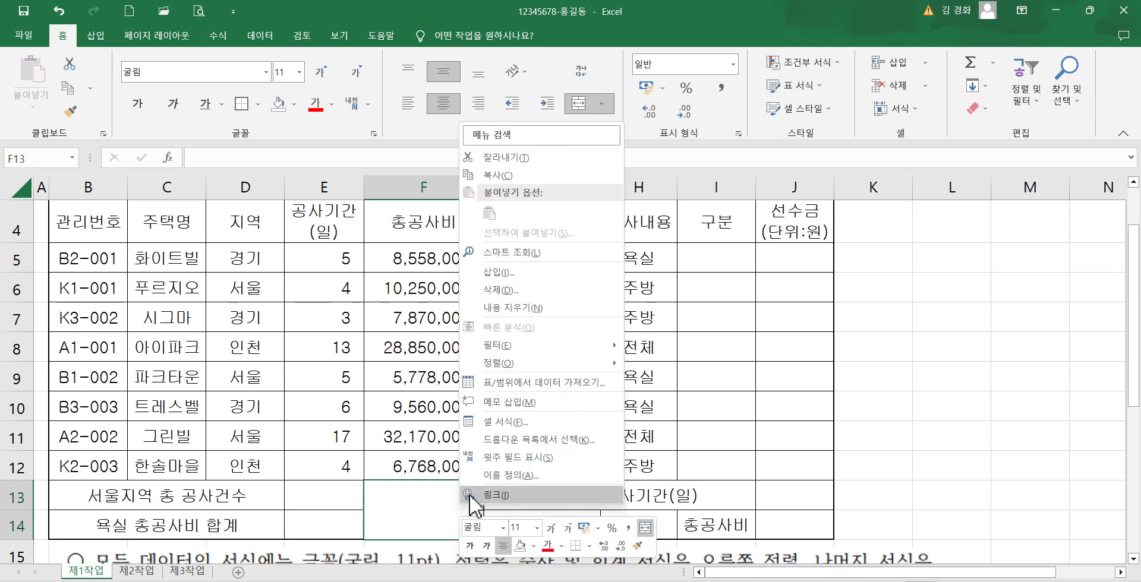
left_click(514, 421)
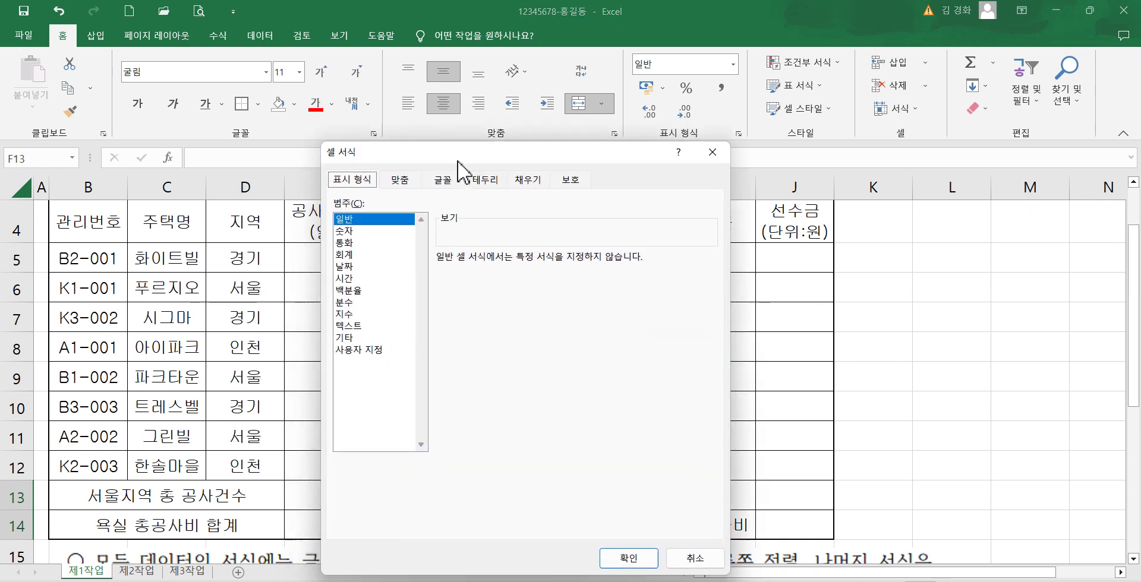
left_click(532, 125)
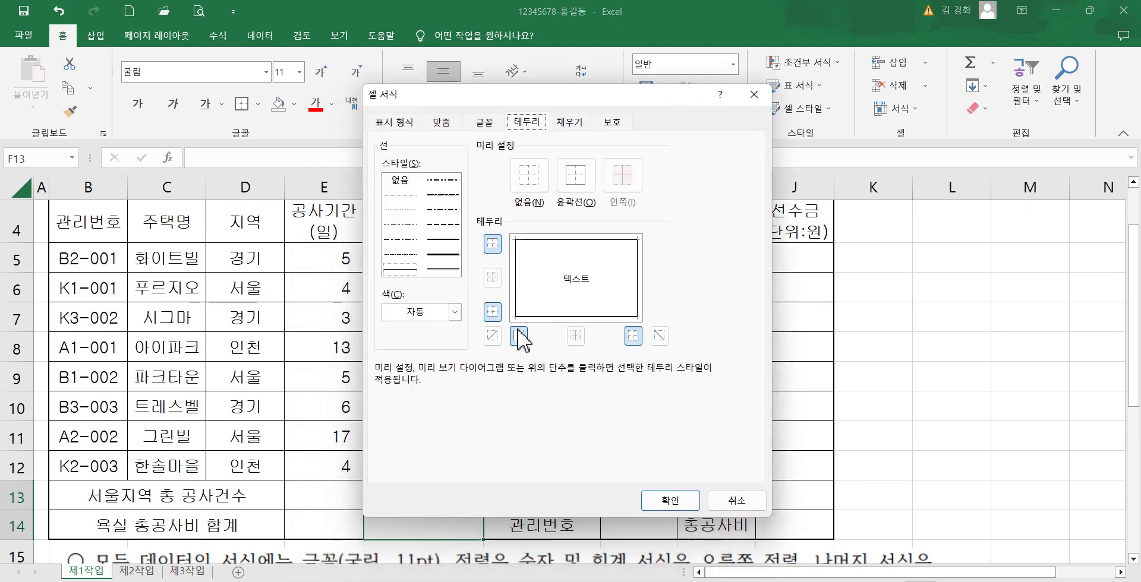
left_click(493, 335)
left_click(659, 336)
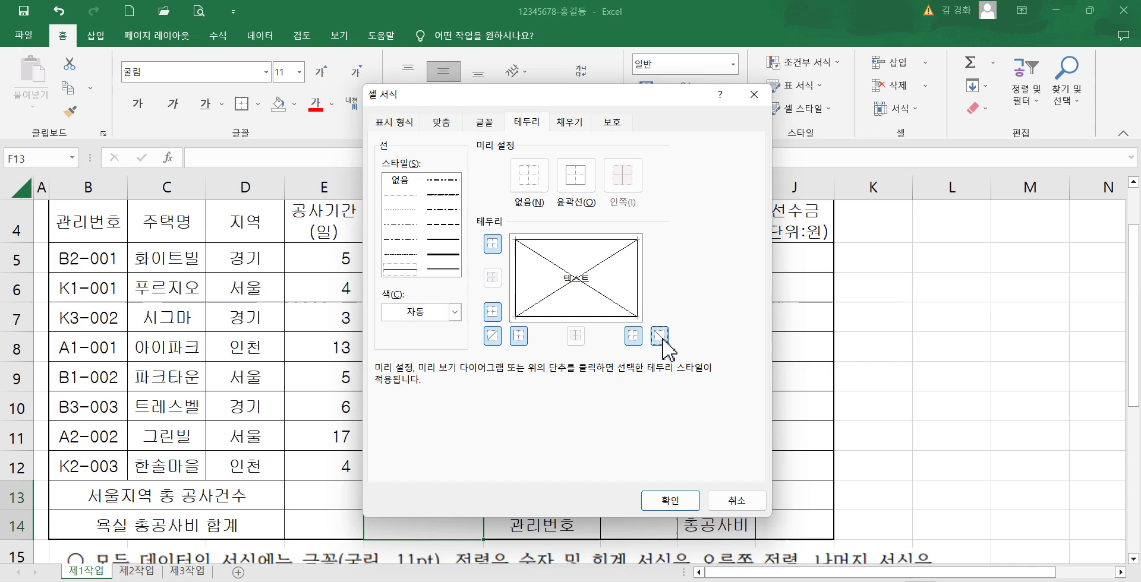
left_click(669, 500)
left_click(562, 443)
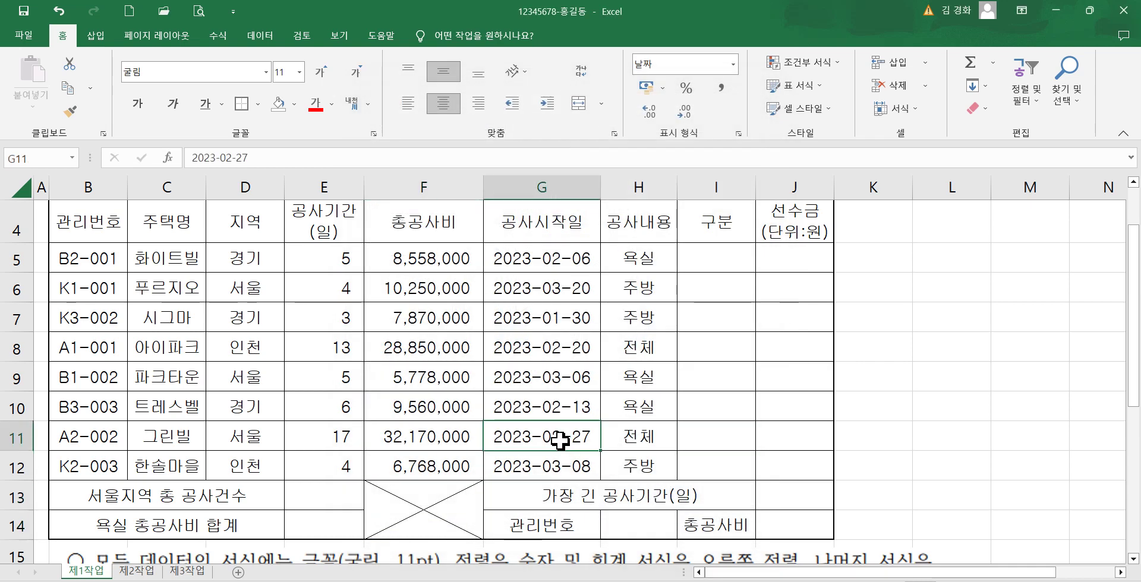
- Widen columns B through G slightly so the table contents have more room
scroll(511, 446, "up", 1)
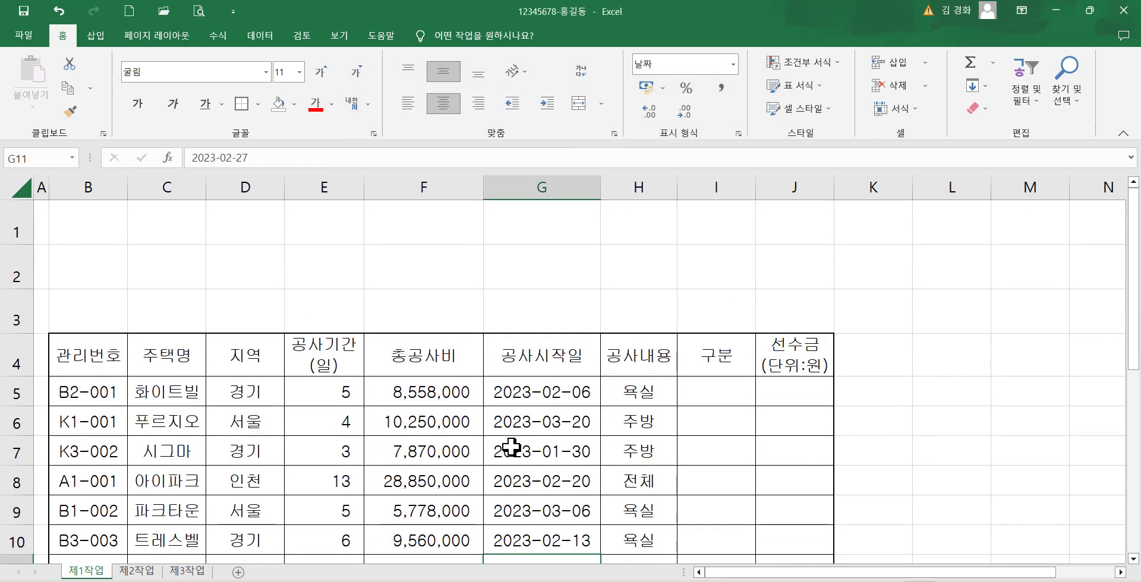
scroll(511, 445, "down", 1)
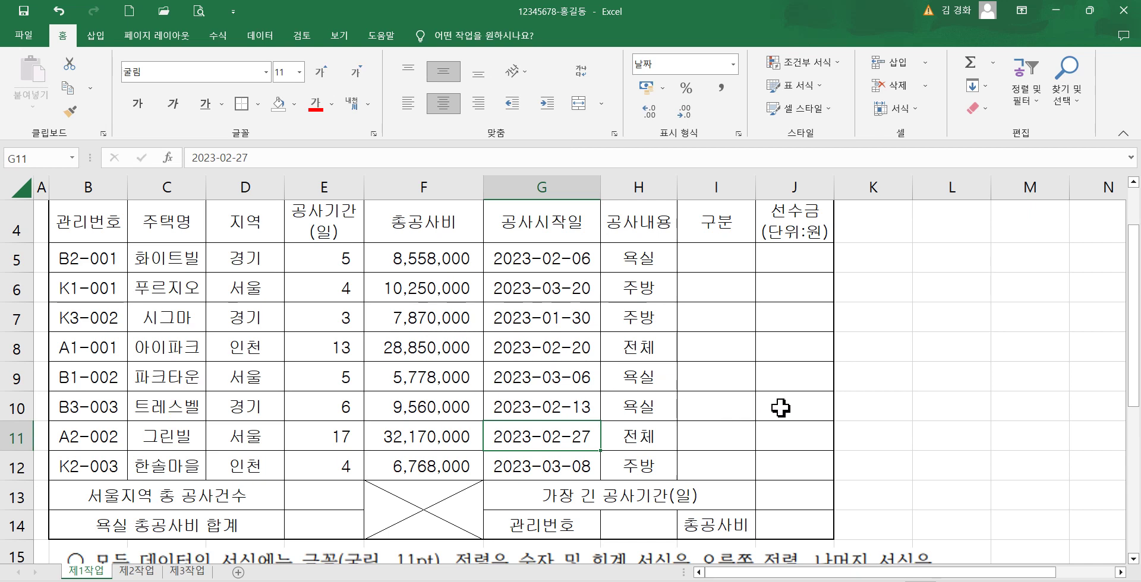
scroll(423, 372, "up", 1)
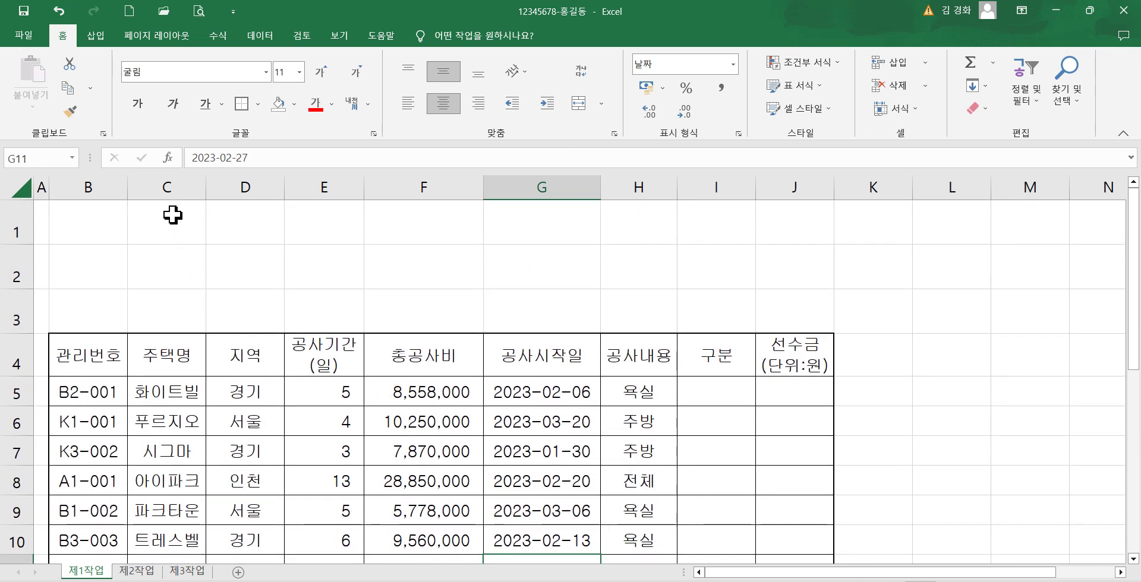
left_click_drag(127, 188, 145, 189)
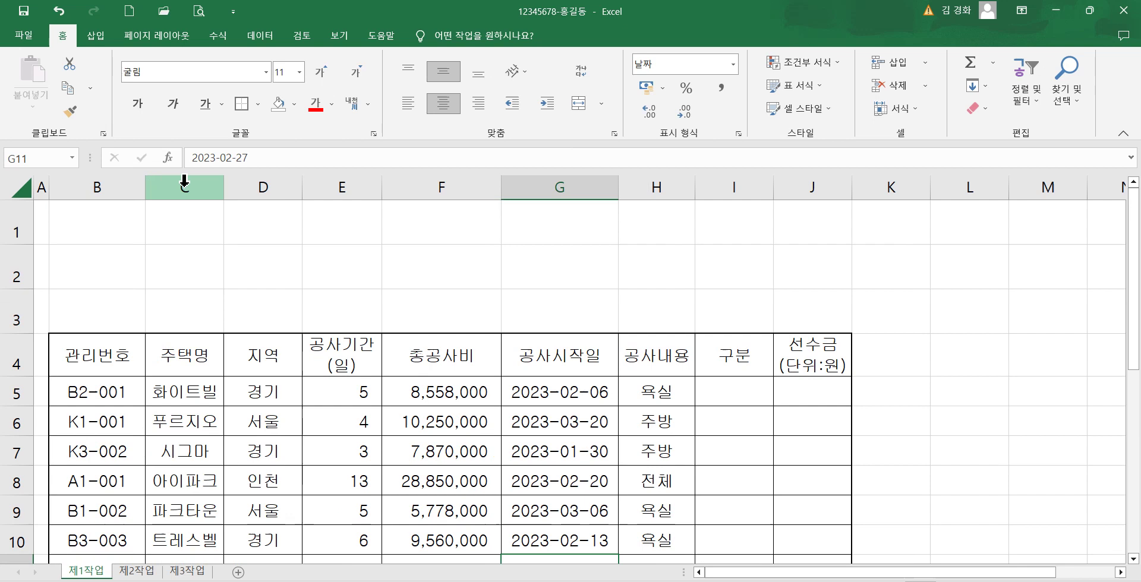
left_click(224, 184)
left_click_drag(240, 189, 238, 189)
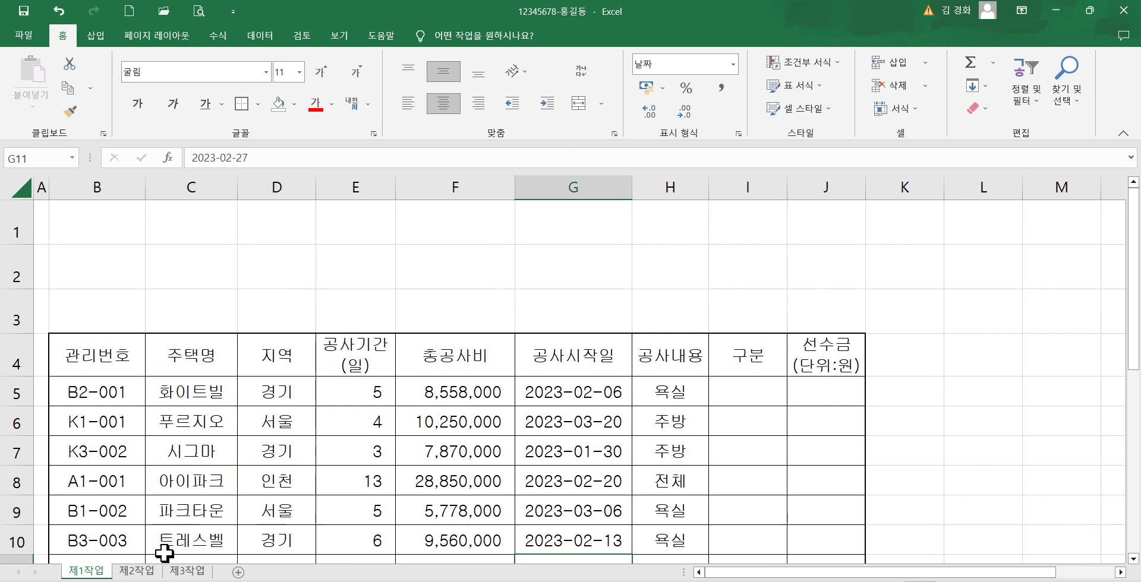
left_click_drag(316, 193, 322, 194)
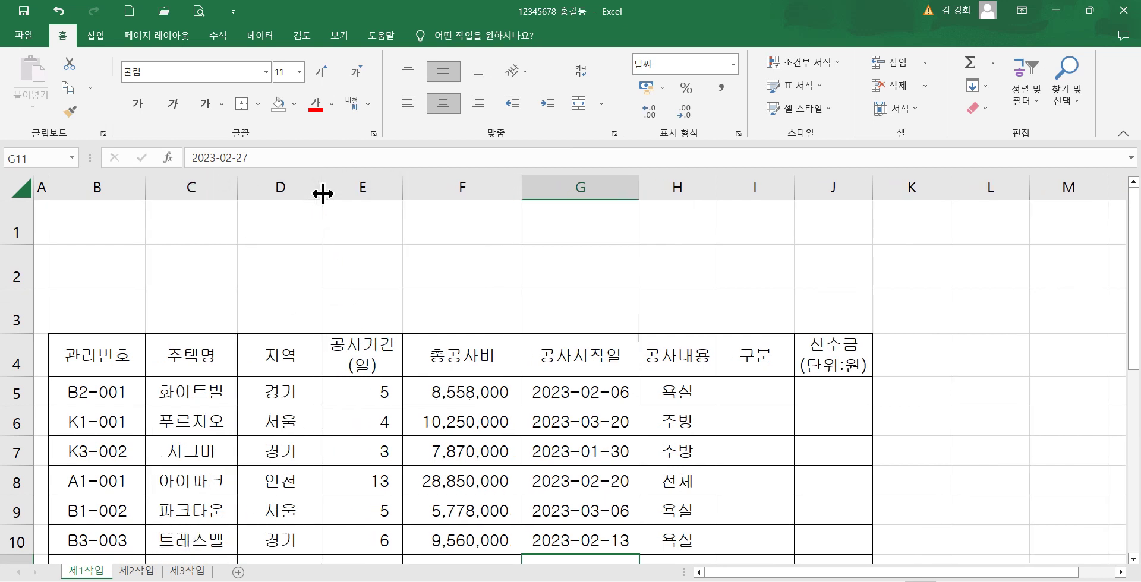
left_click_drag(395, 193, 410, 192)
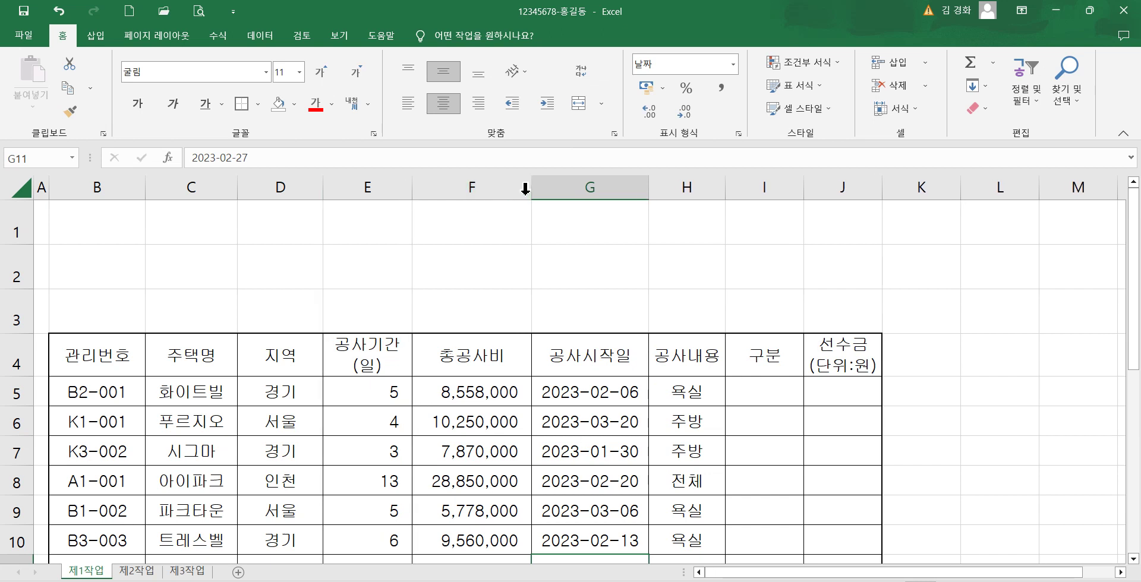
left_click_drag(531, 189, 539, 188)
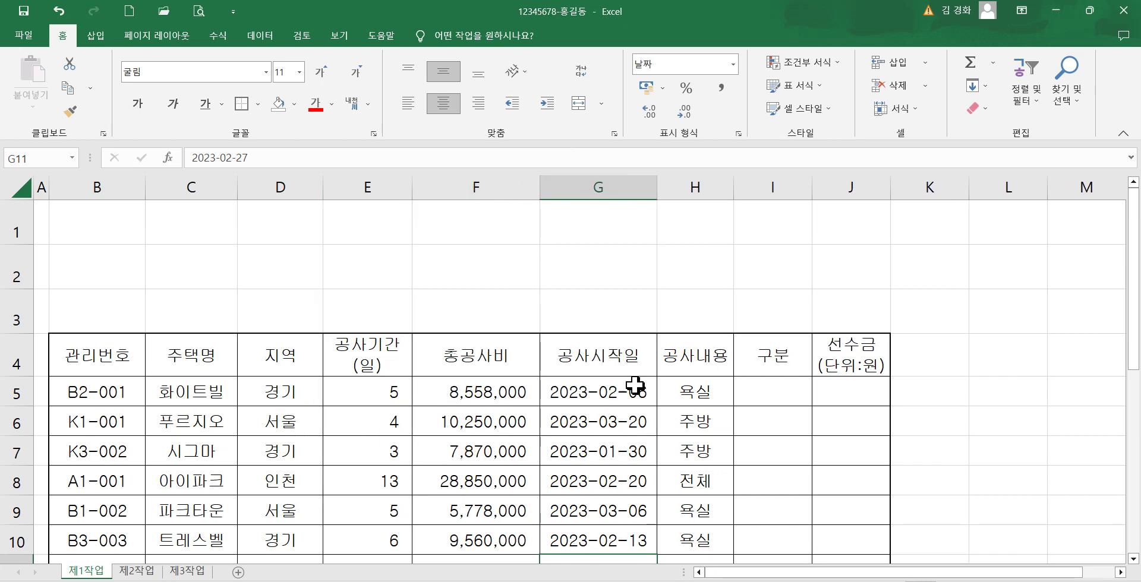
left_click_drag(656, 187, 669, 188)
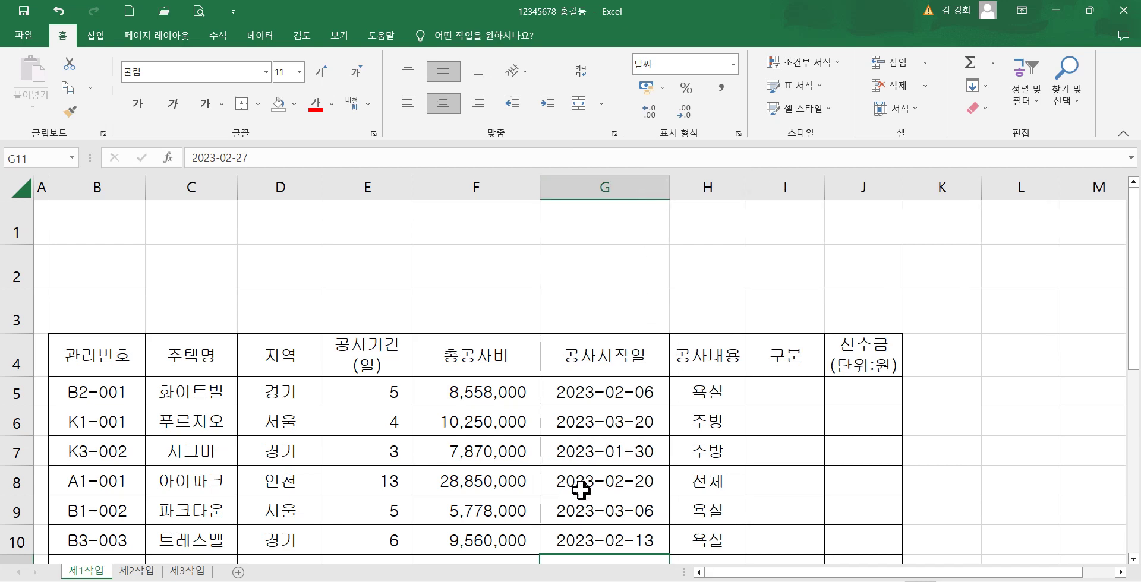
scroll(596, 486, "down", 1)
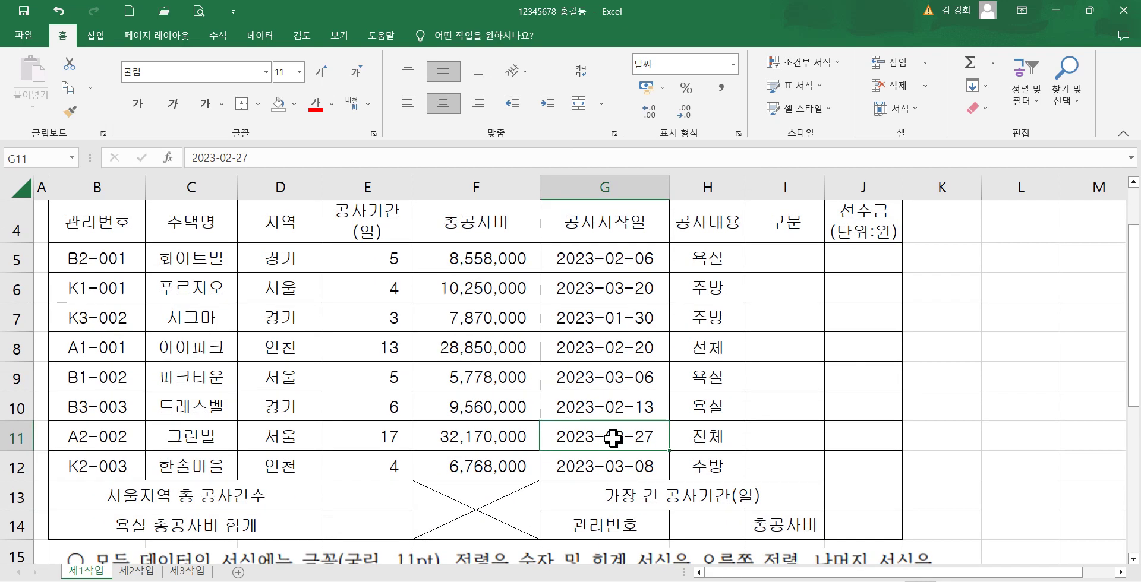
scroll(611, 440, "up", 1)
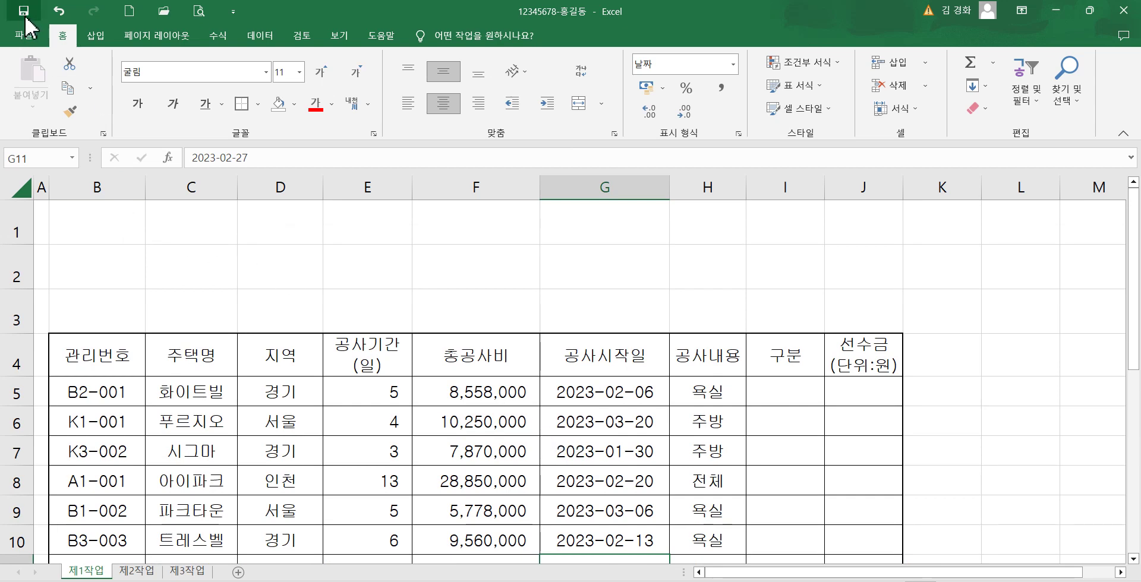
- Move the picture of the exam conditions up over the table, starting around E4, leaving rows 1 to 3 free
scroll(416, 454, "down", 2)
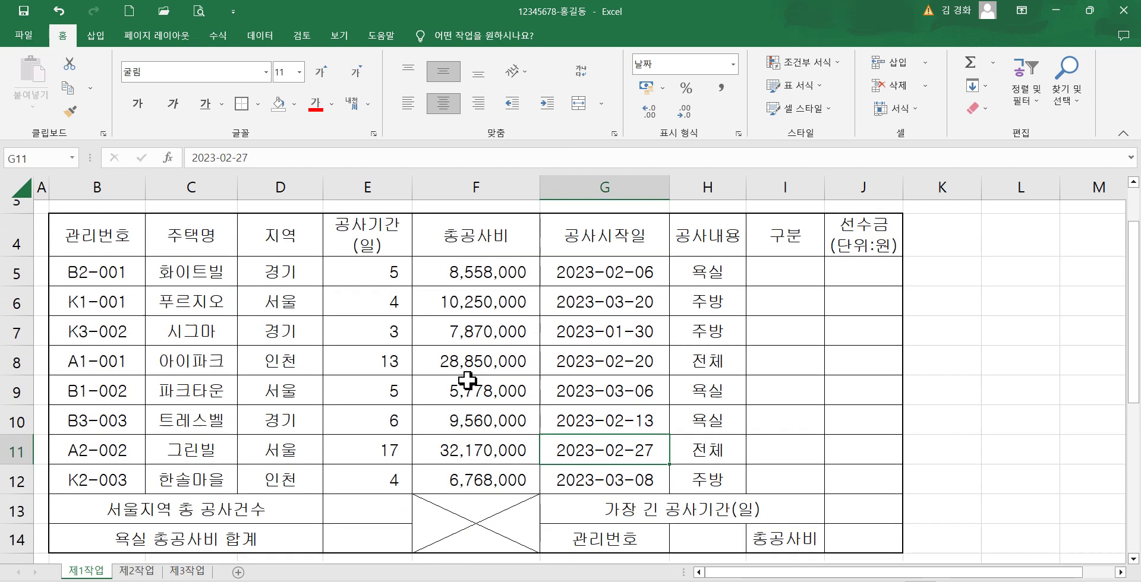
left_click_drag(441, 493, 702, 307)
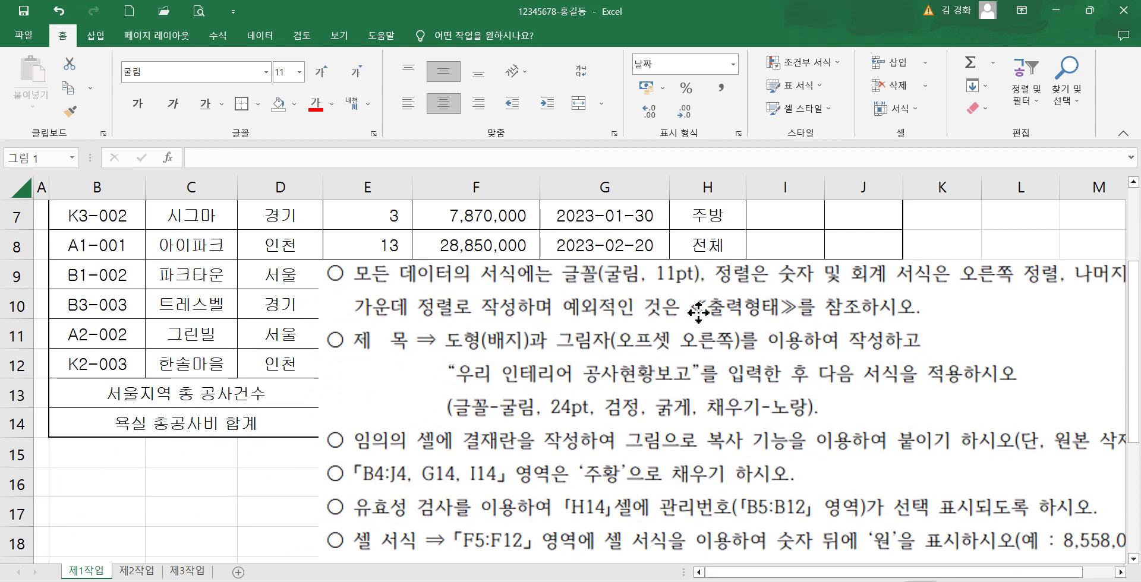
scroll(670, 383, "up", 2)
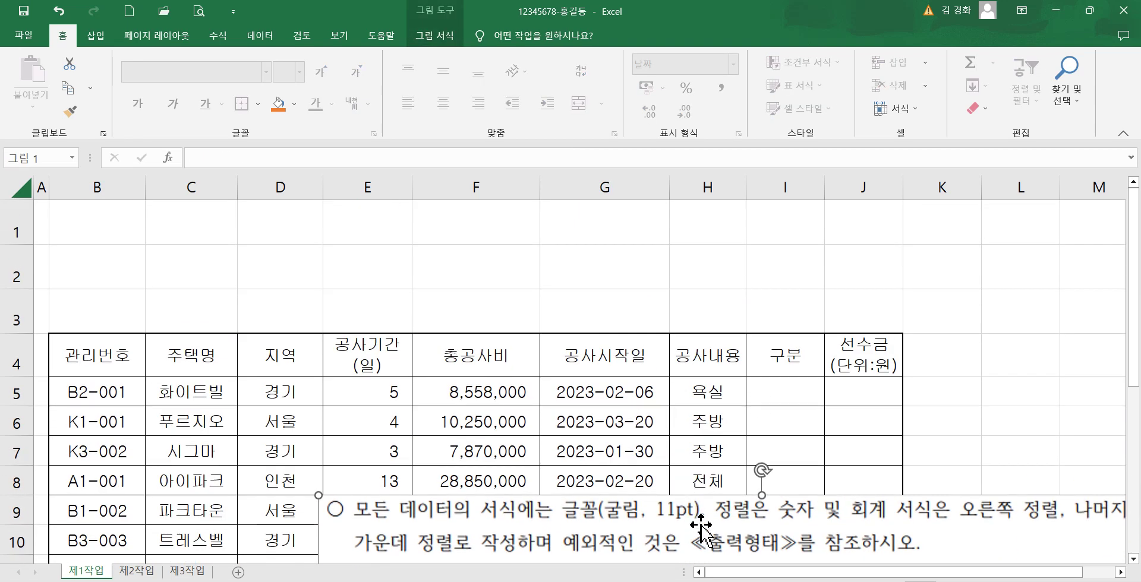
left_click_drag(703, 530, 788, 290)
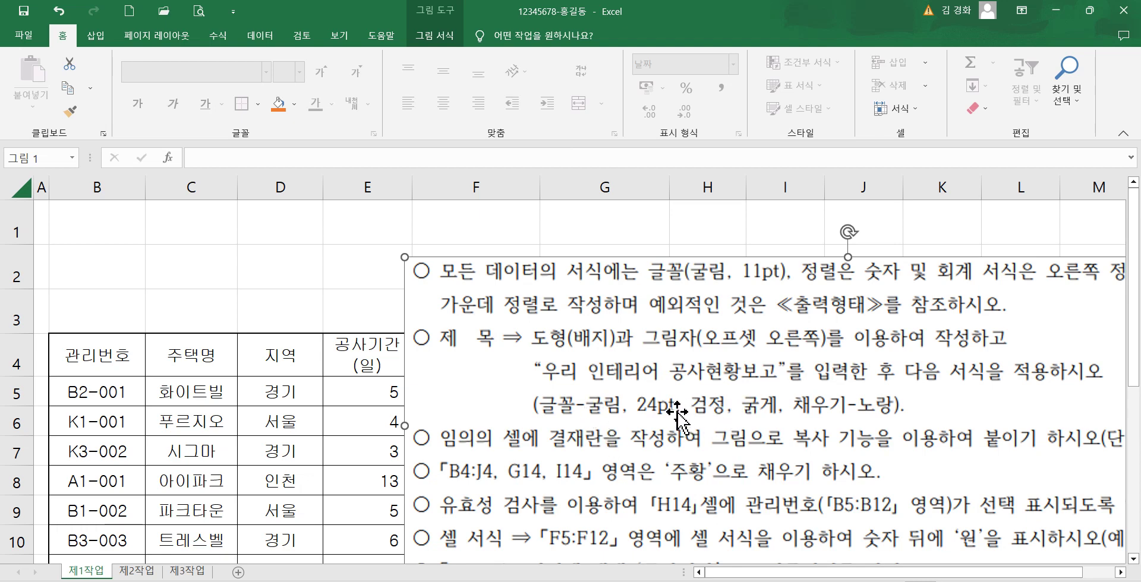
left_click_drag(683, 470, 661, 550)
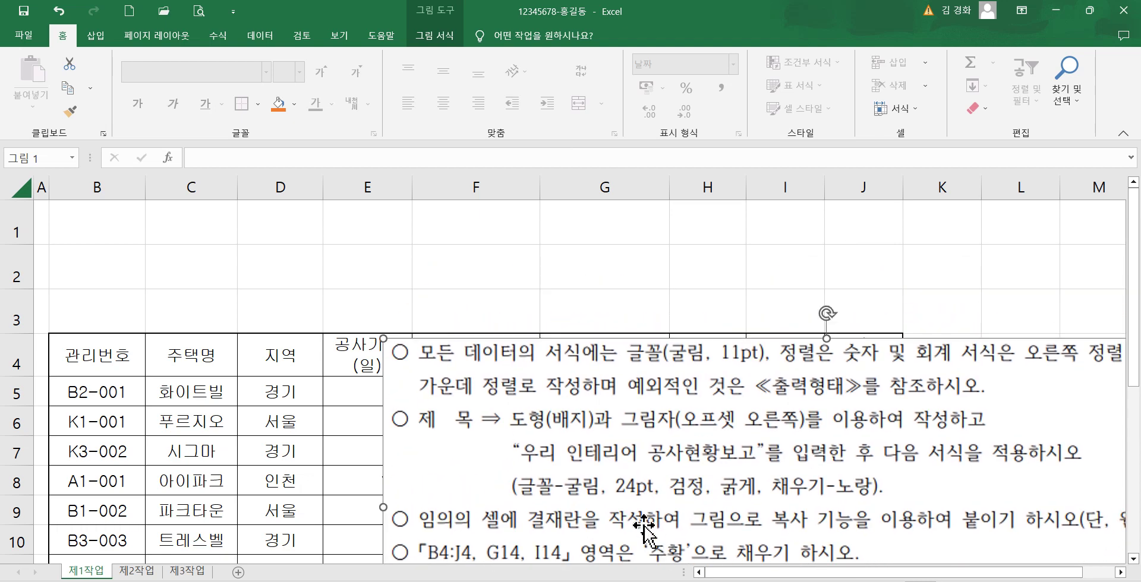
- Insert a badge (배지) shape about 2.16 cm high and 13.59 cm wide above the table, across columns B to G
left_click(96, 36)
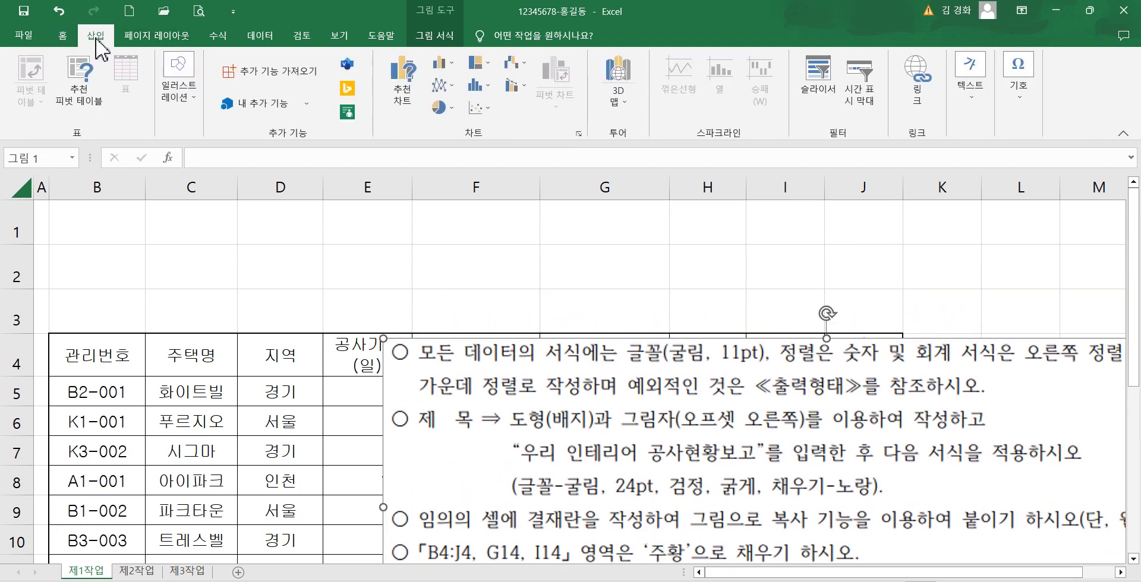
left_click(193, 107)
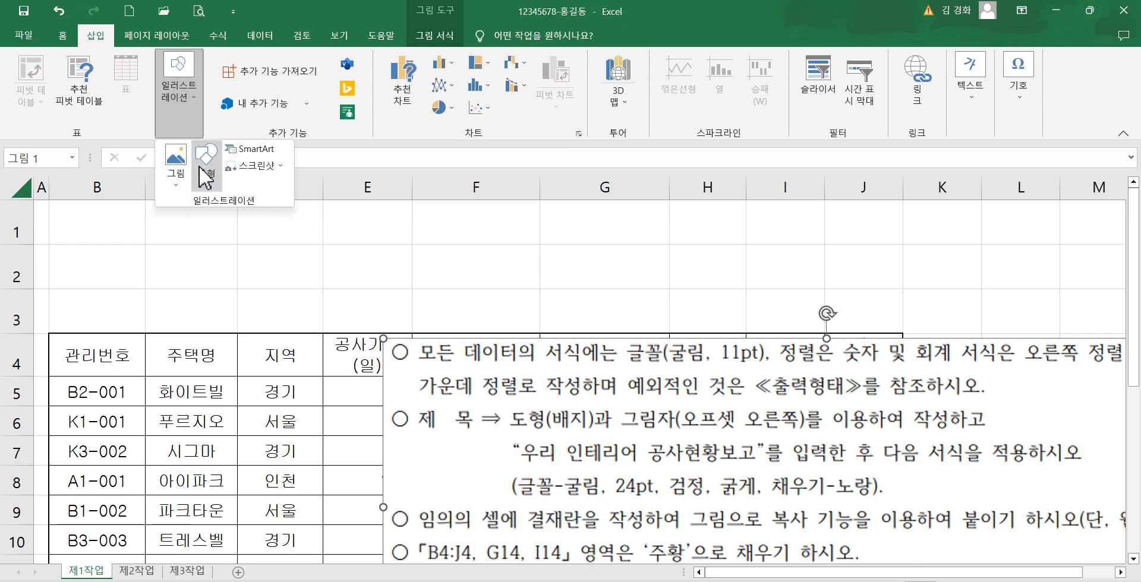
left_click(206, 185)
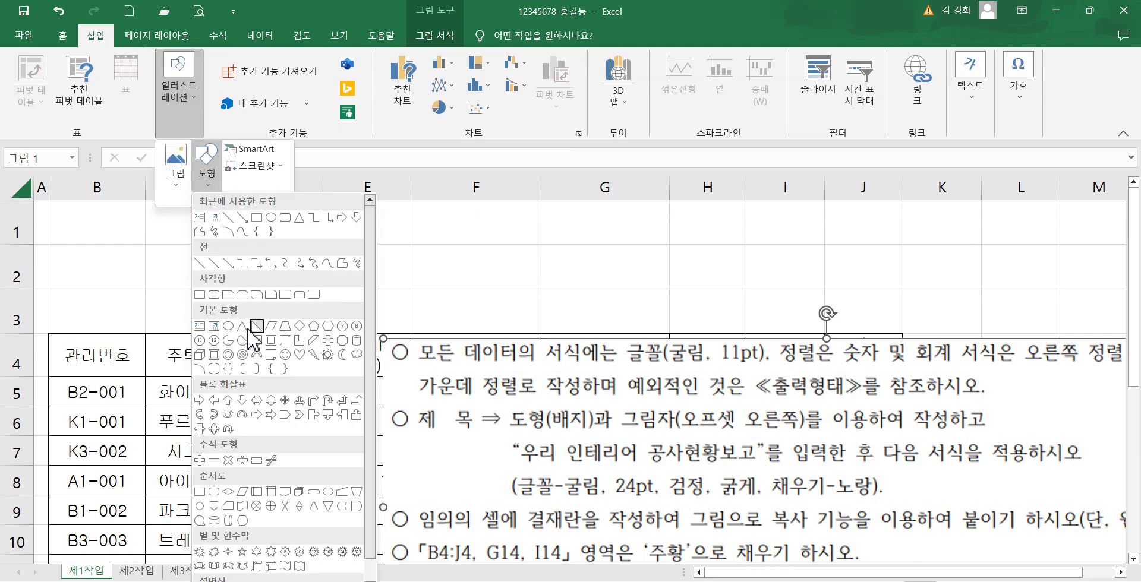
left_click(342, 340)
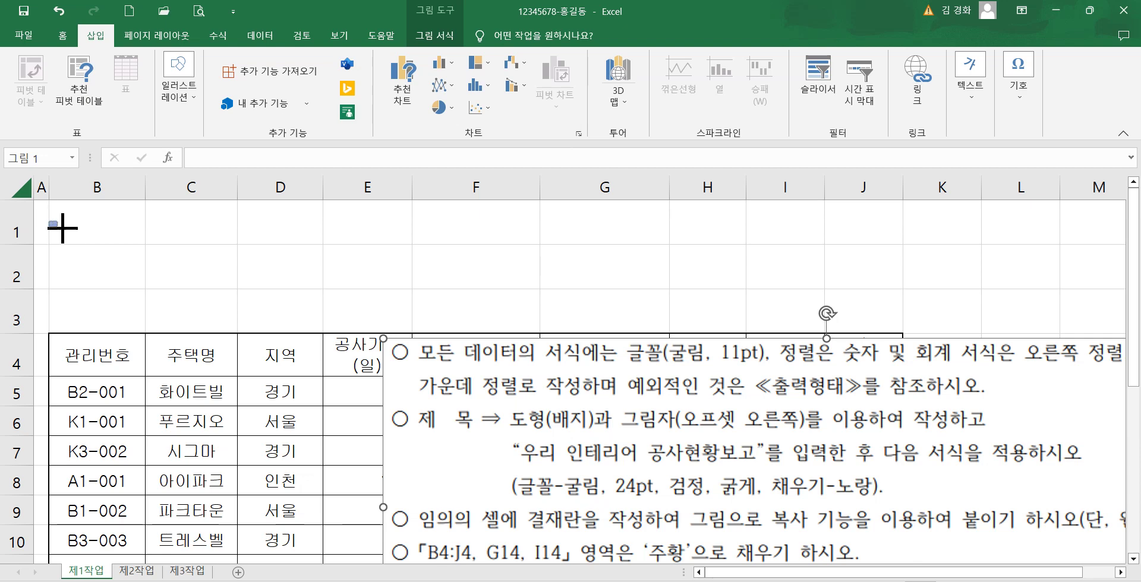
mouse_move(63, 229)
left_mouse_down()
mouse_move(244, 306)
mouse_move(621, 312)
left_mouse_up()
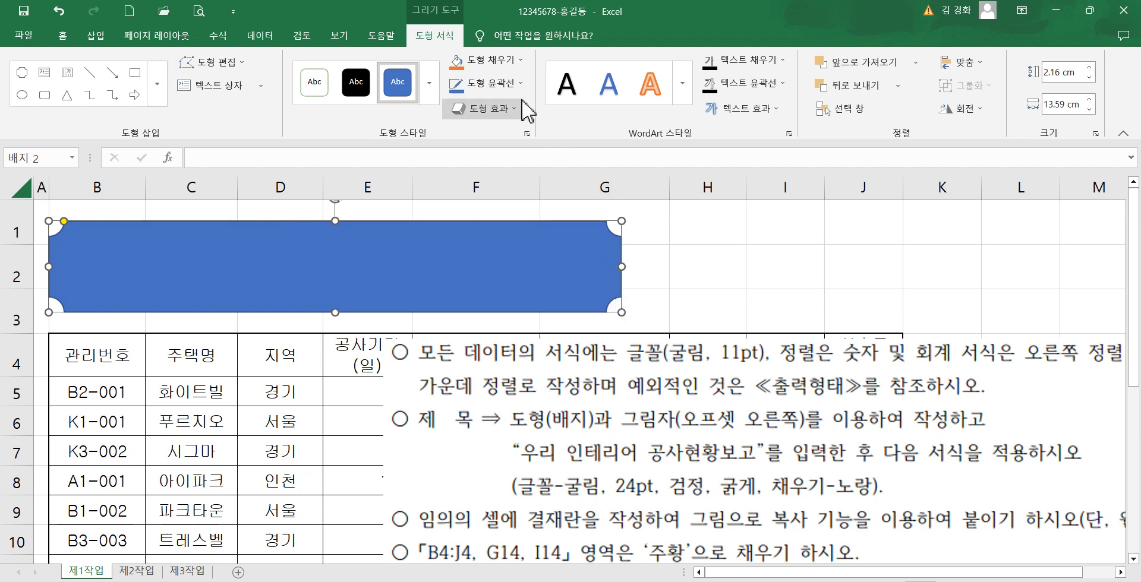
- Fill the badge shape with standard yellow and give it the outer offset right (오프셋 오른쪽) shadow
left_click(506, 60)
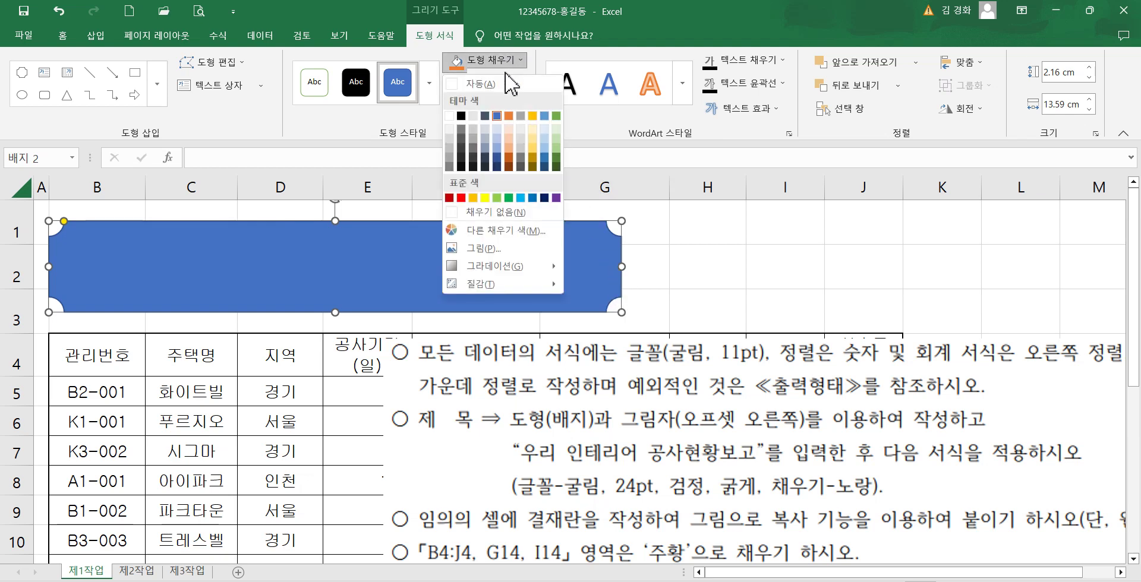
left_click(489, 199)
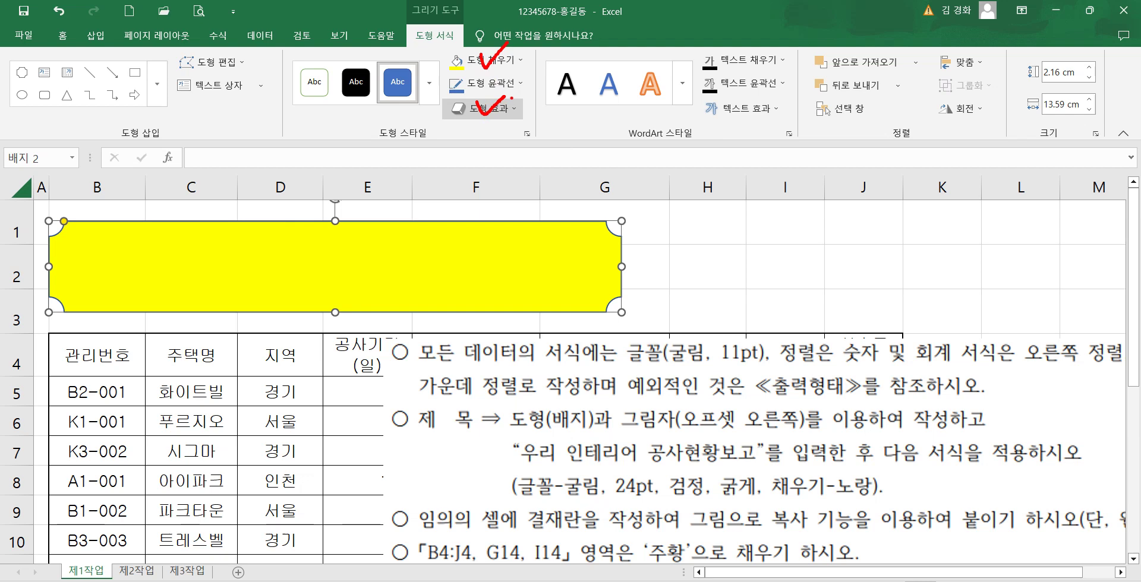
left_click(510, 109)
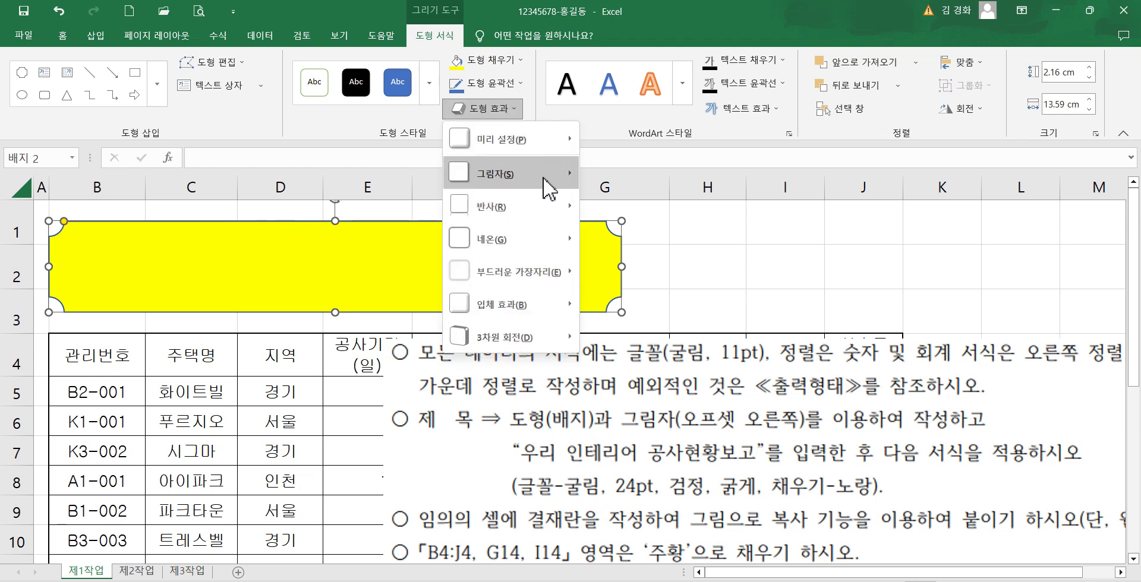
mouse_move(543, 178)
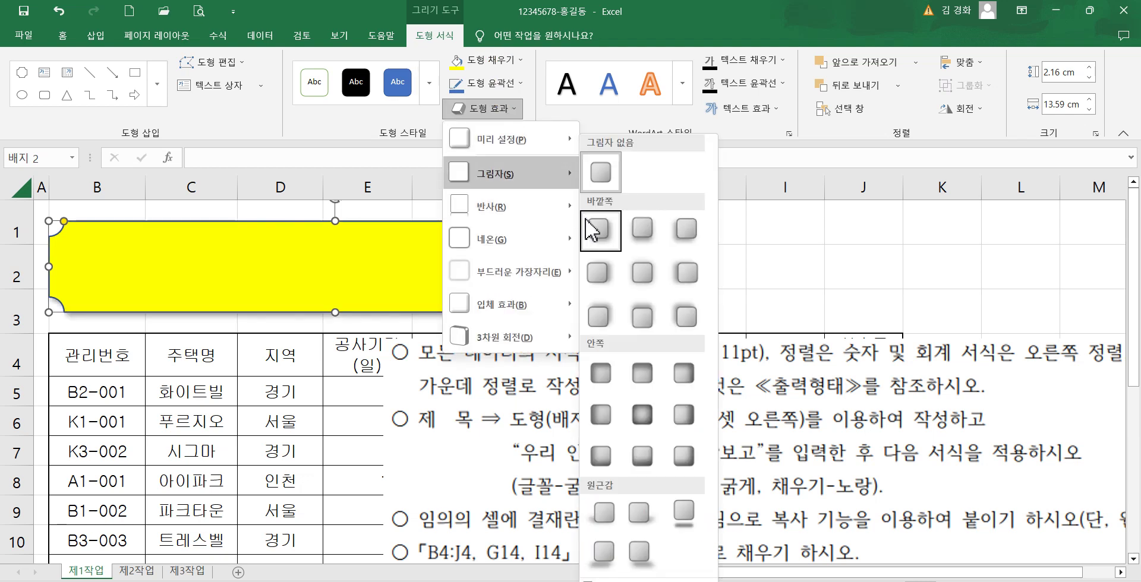
left_click(600, 273)
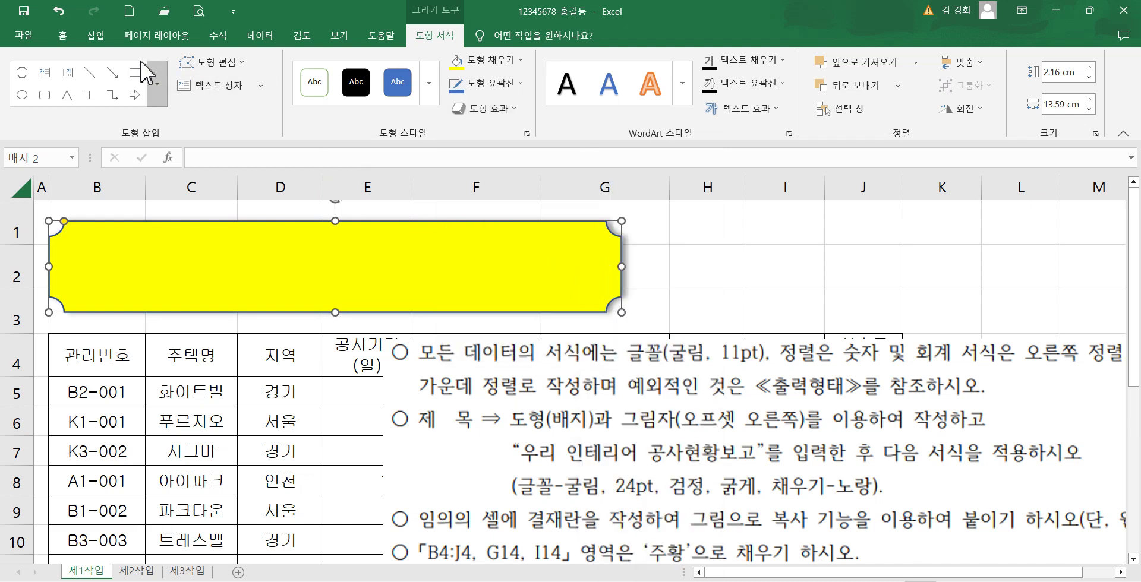
- Format the badge shape's text as 굴림, 24 pt, black and bold, centred both horizontally and vertically
left_click(67, 37)
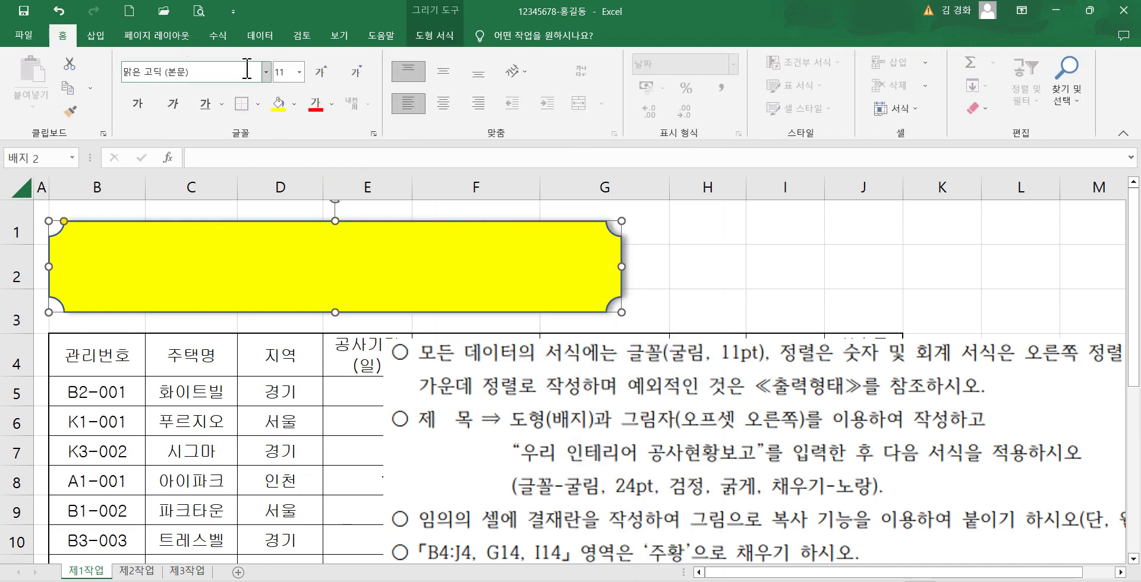
left_click(267, 73)
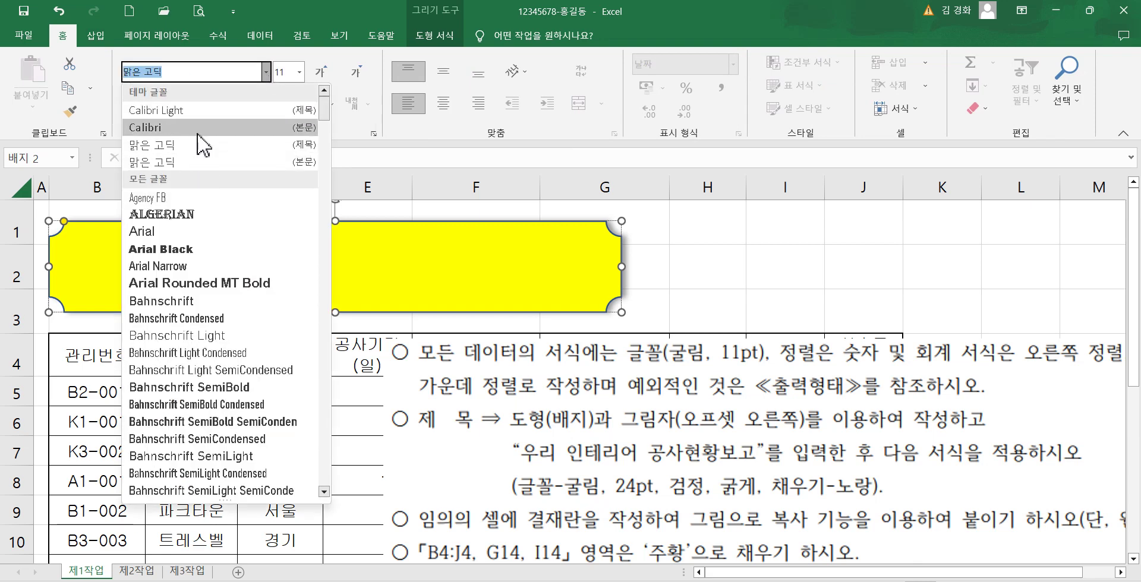
type("굴림")
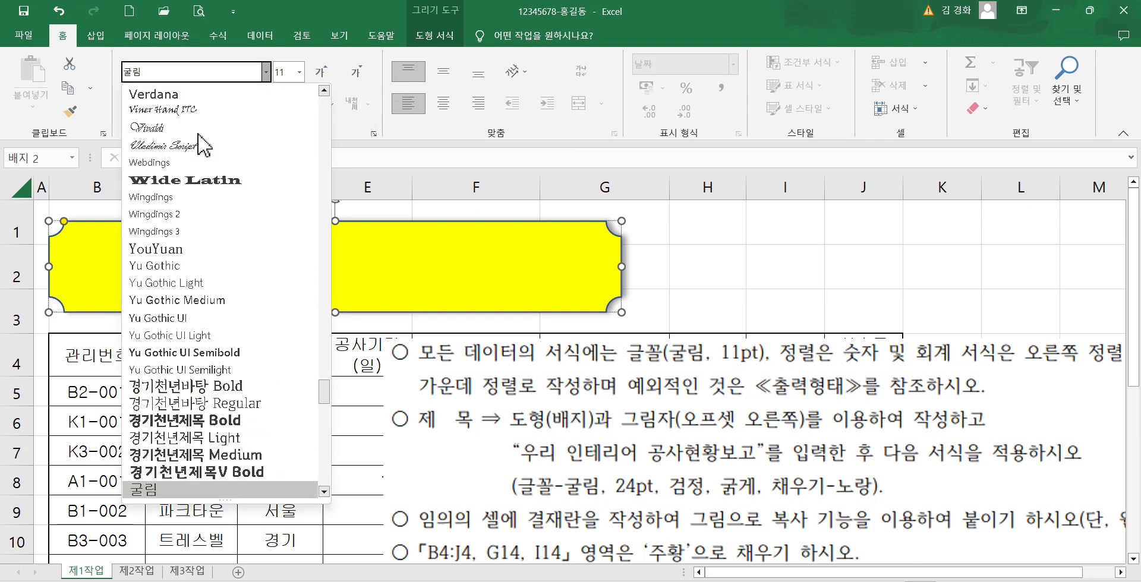
key("Return")
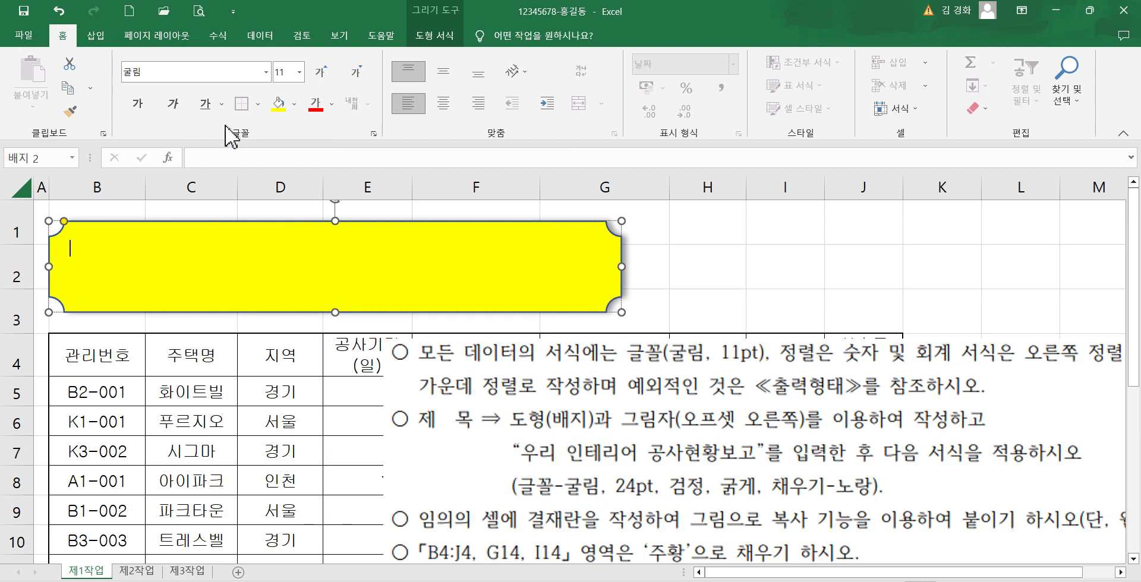
left_click(300, 71)
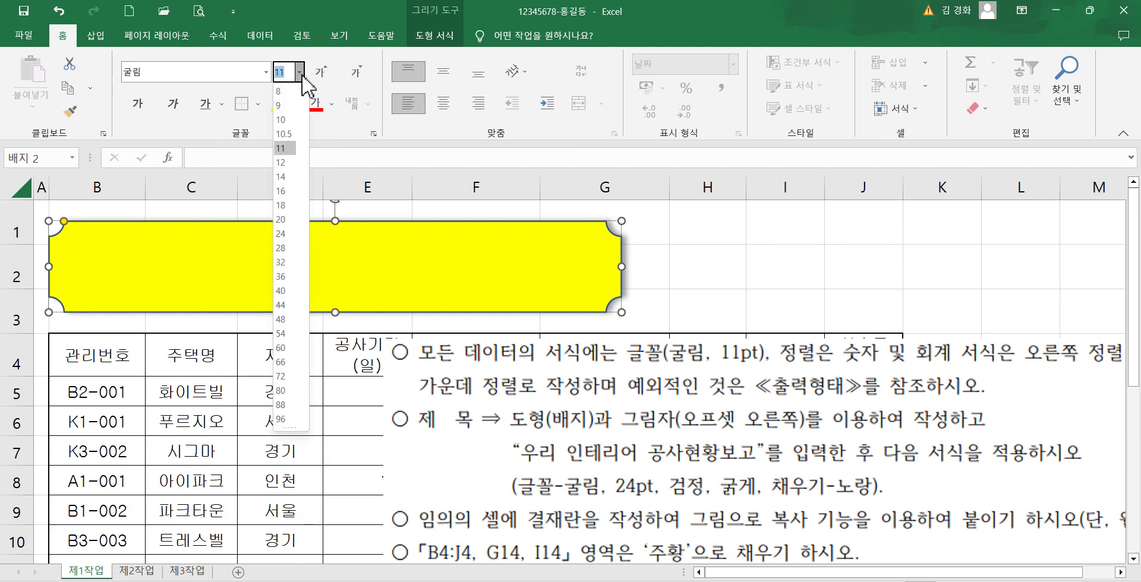
left_click(284, 234)
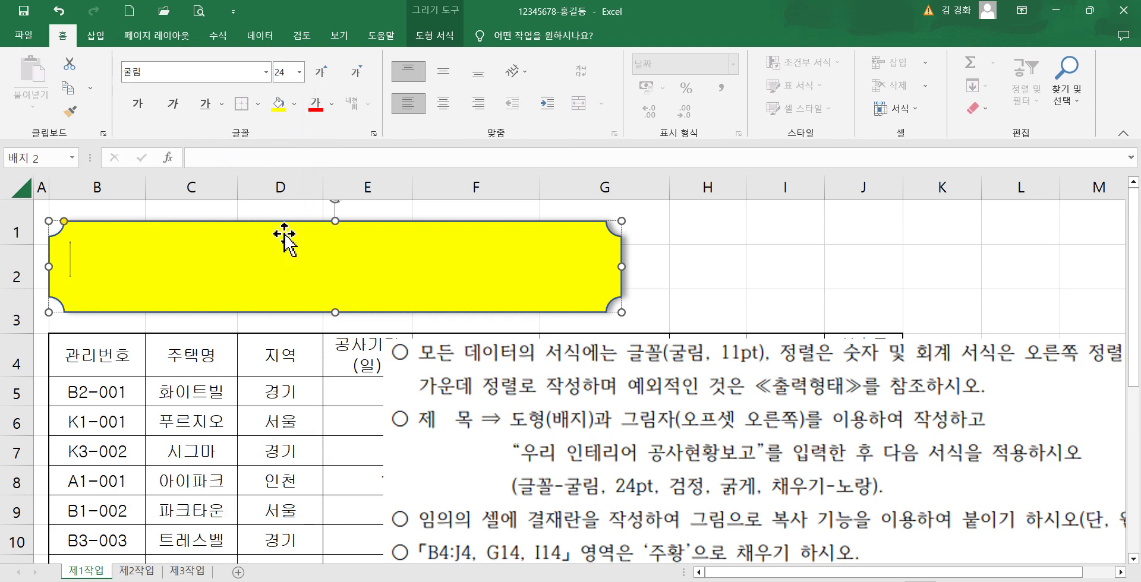
left_click(331, 104)
left_click(313, 131)
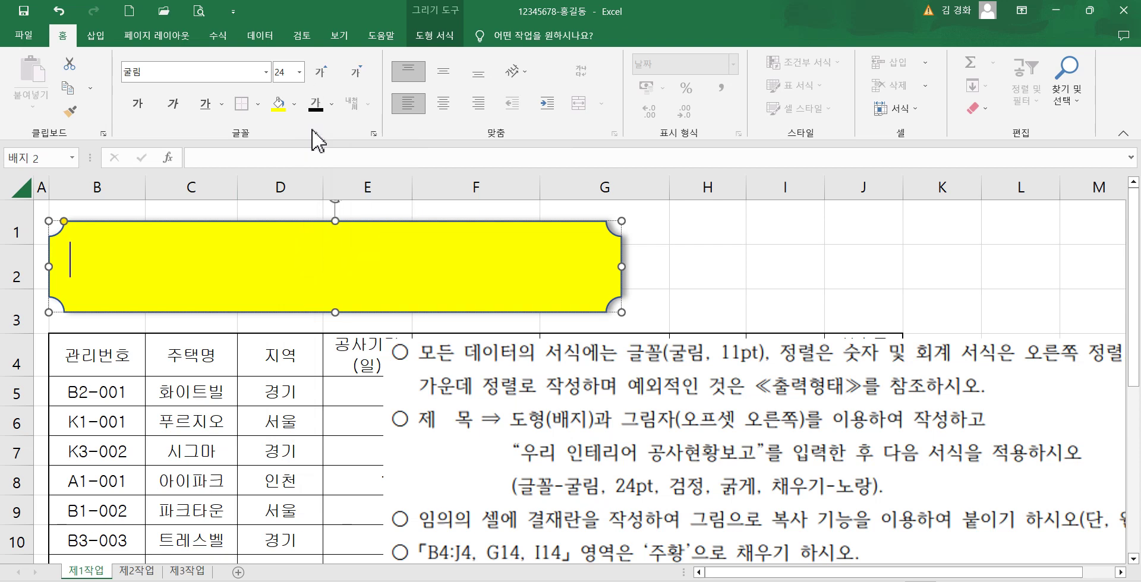
left_click(137, 106)
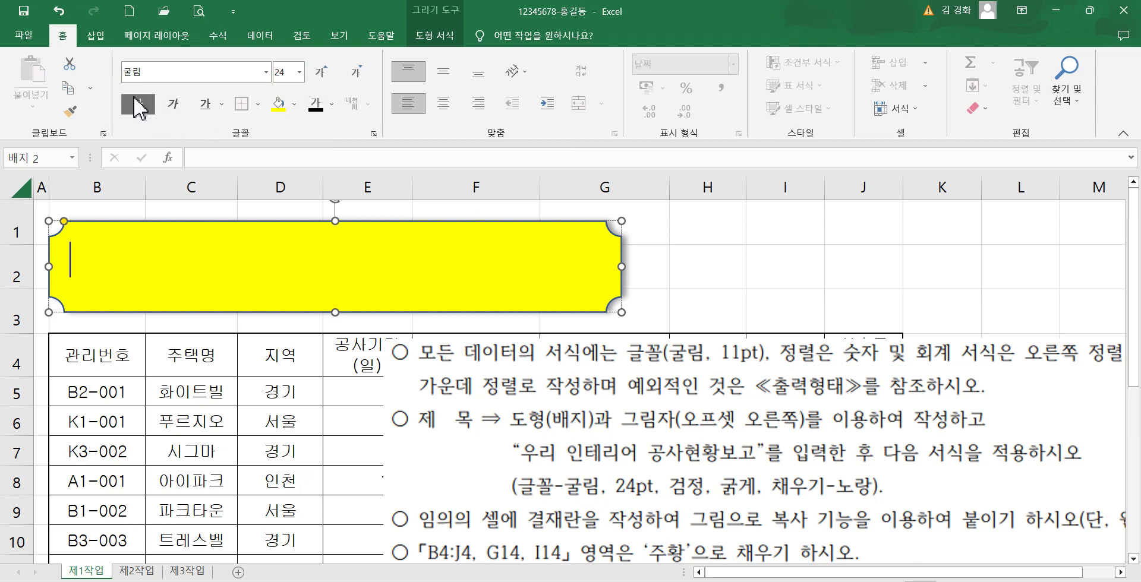
left_click(443, 104)
left_click(444, 73)
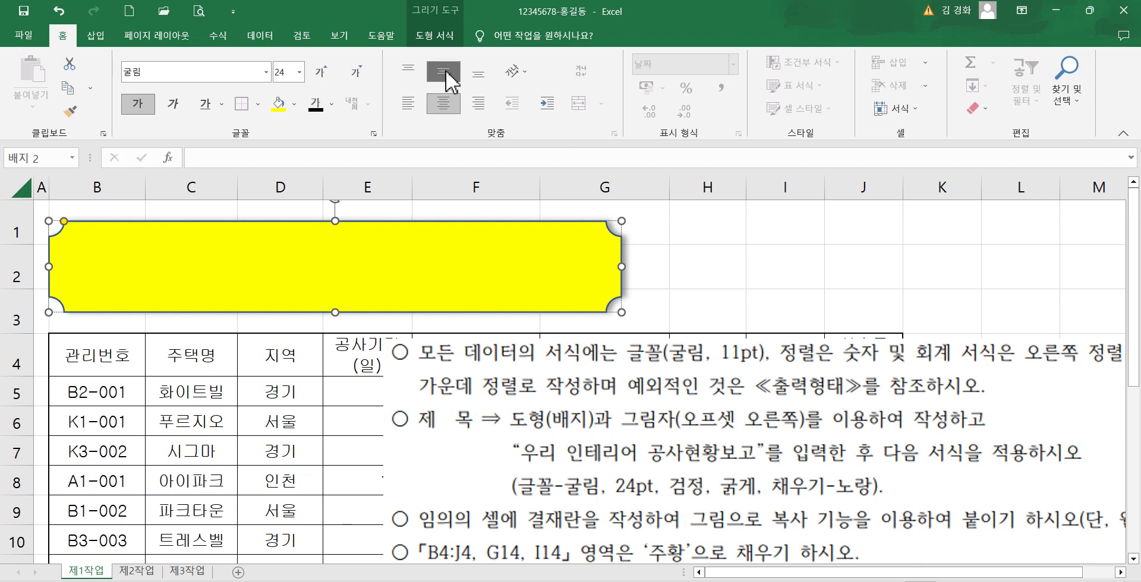
- Enter the title "우리 인테리어 공사현황보고" in the badge shape
type("우리")
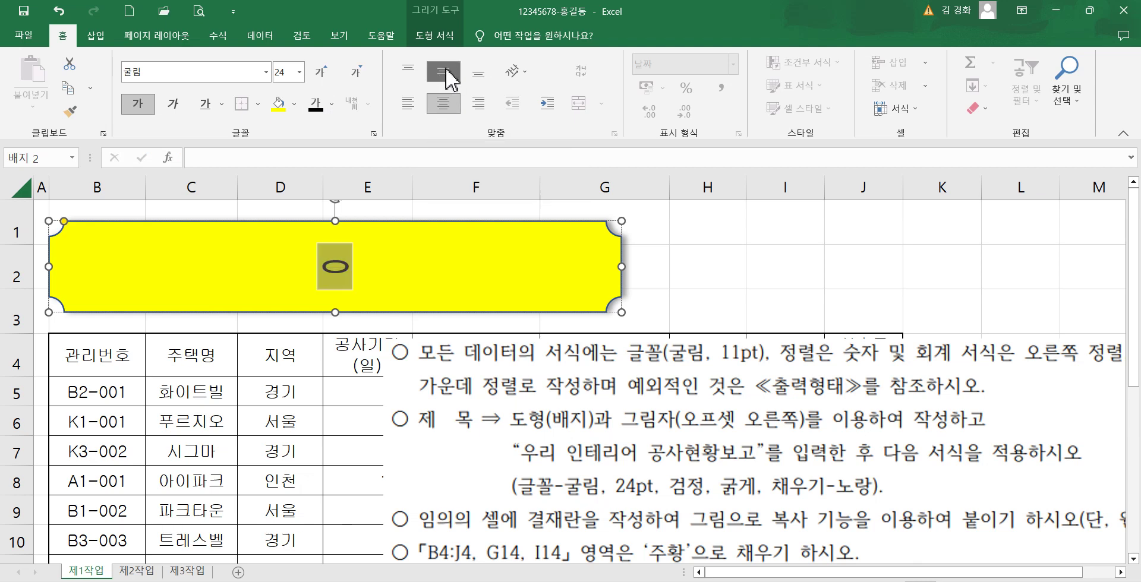
type(" 인테리어 ㄱ")
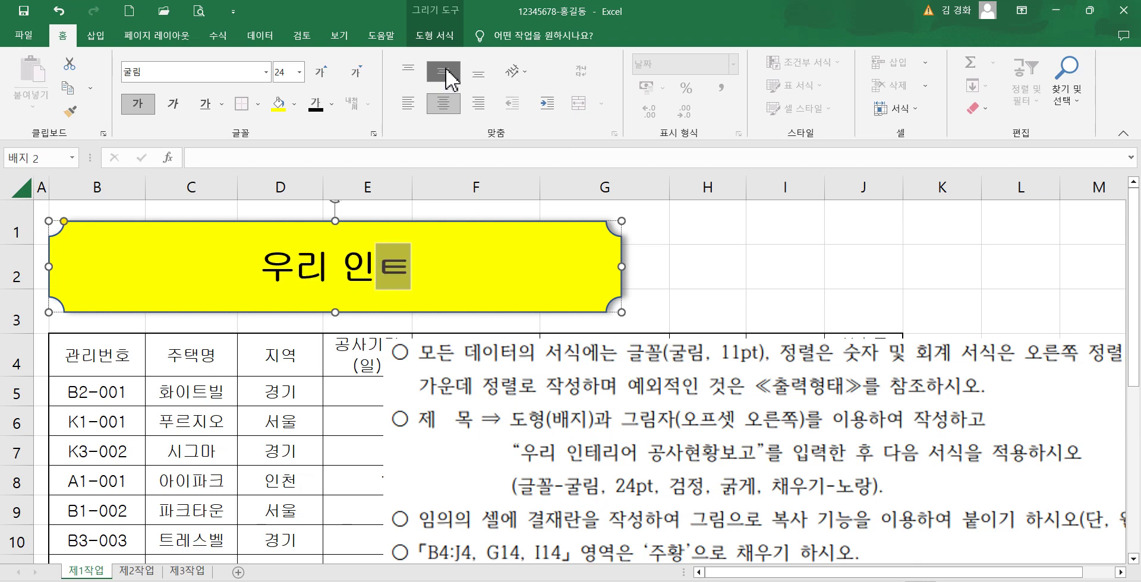
type("공사")
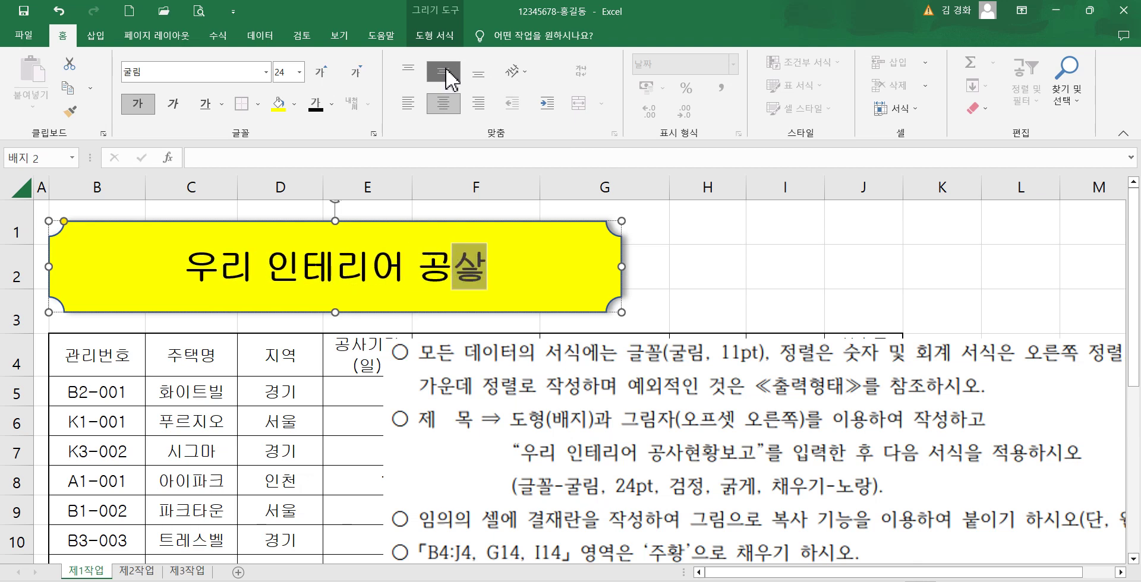
type("현황보고")
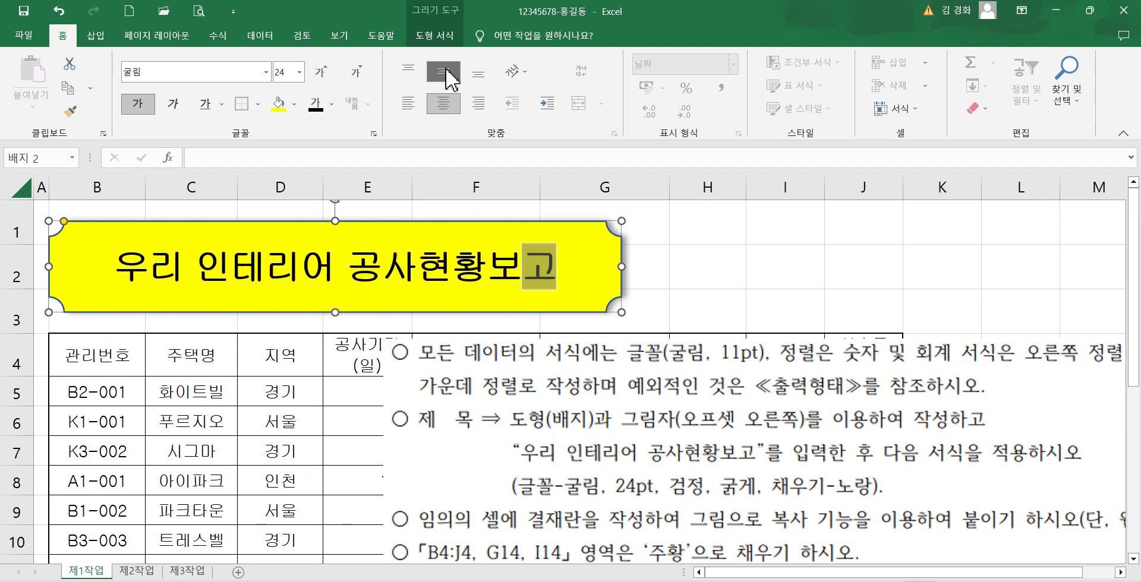
left_click(736, 250)
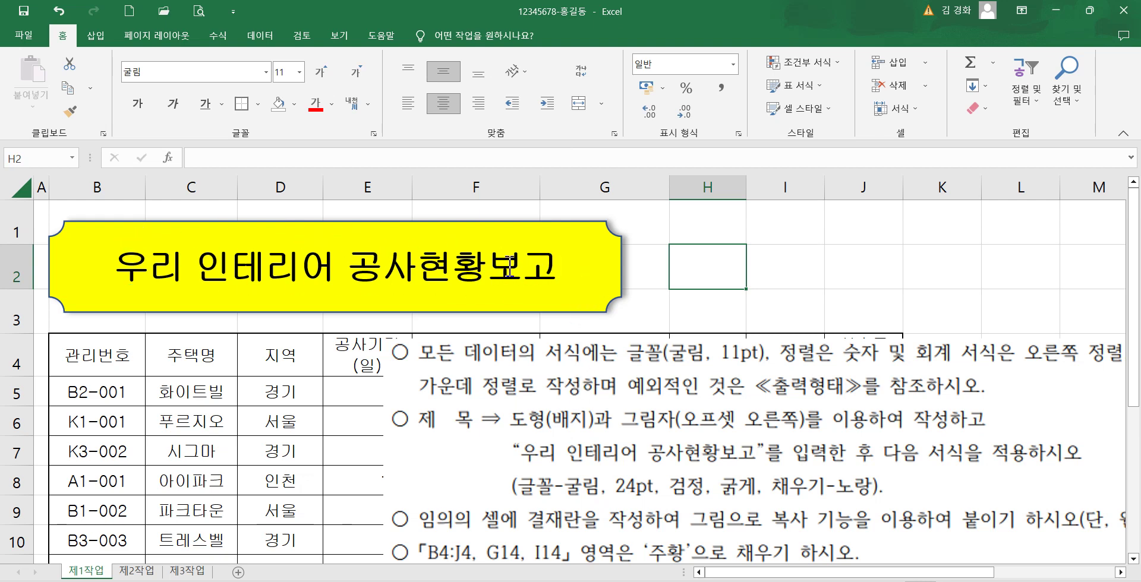
- Move the picture of the exam conditions further up so it starts around E1 and its lower conditions can be read
left_click_drag(522, 420, 531, 493)
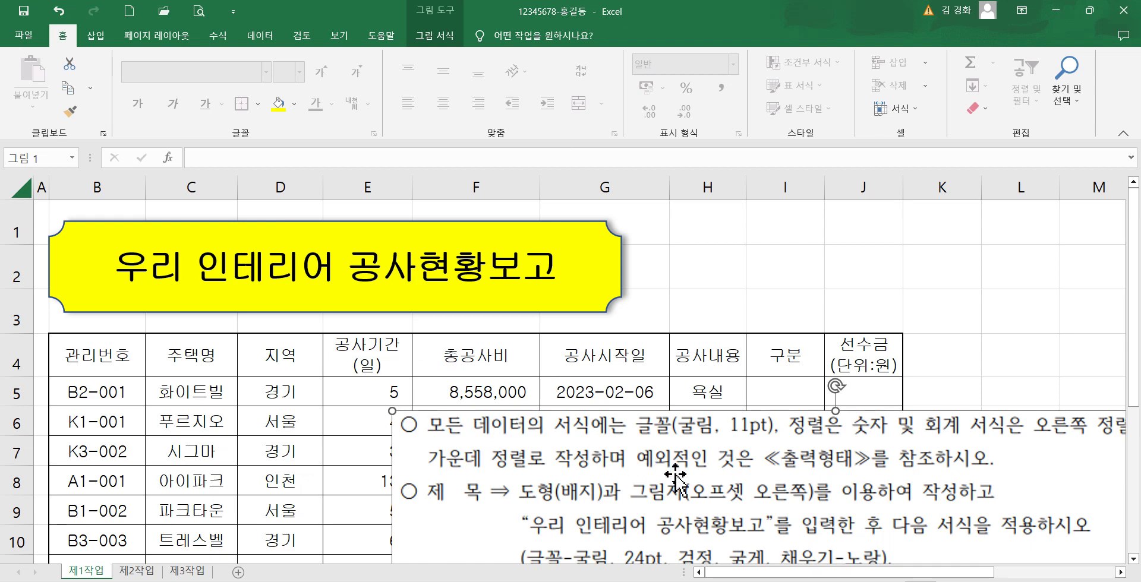
left_click_drag(727, 508, 703, 433)
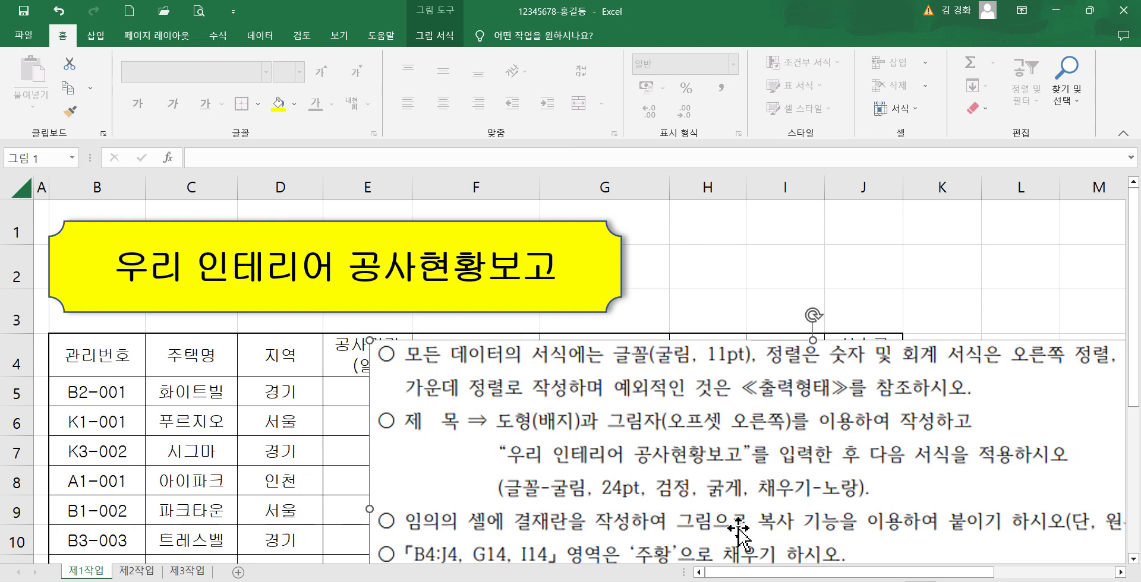
left_click_drag(732, 502, 529, 421)
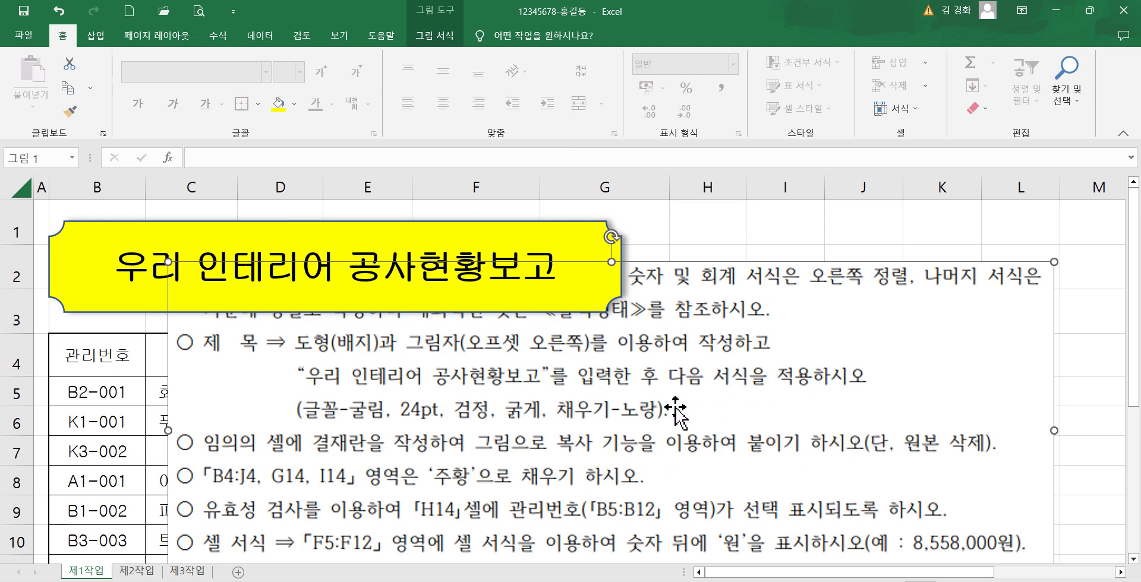
left_click_drag(640, 431, 817, 351)
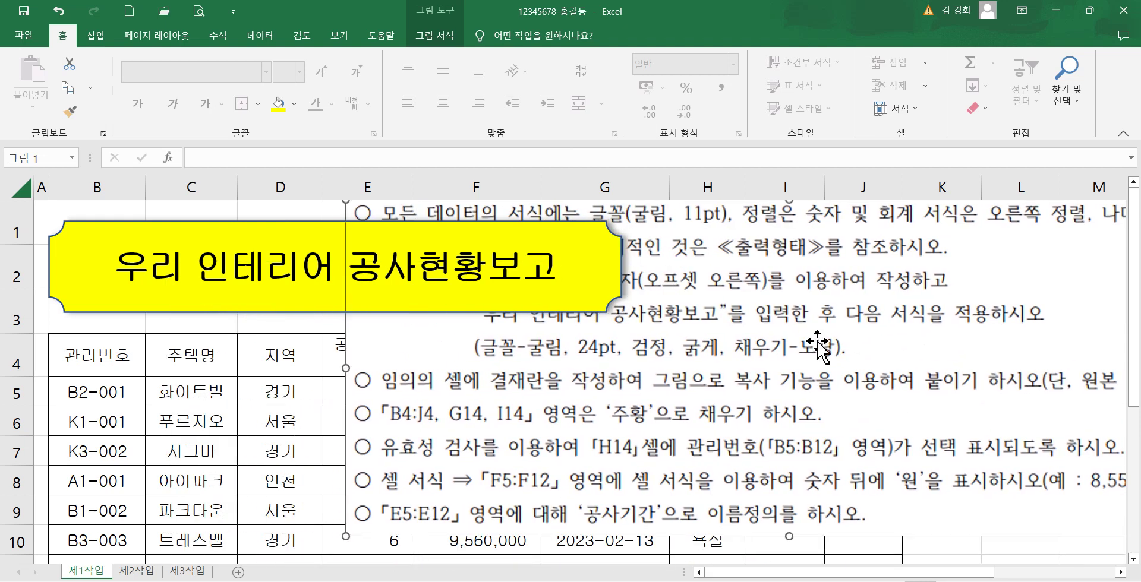
- Apply all borders to K15:N16 beside the table's lower corner, and merge and centre K15:K16
scroll(823, 386, "down", 3)
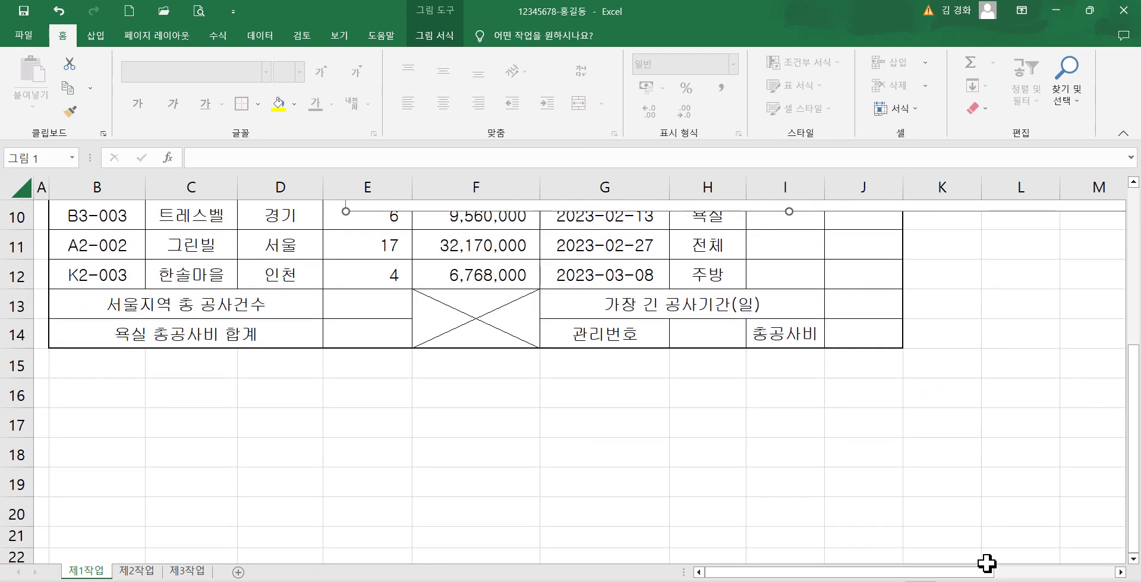
left_click_drag(983, 571, 1097, 571)
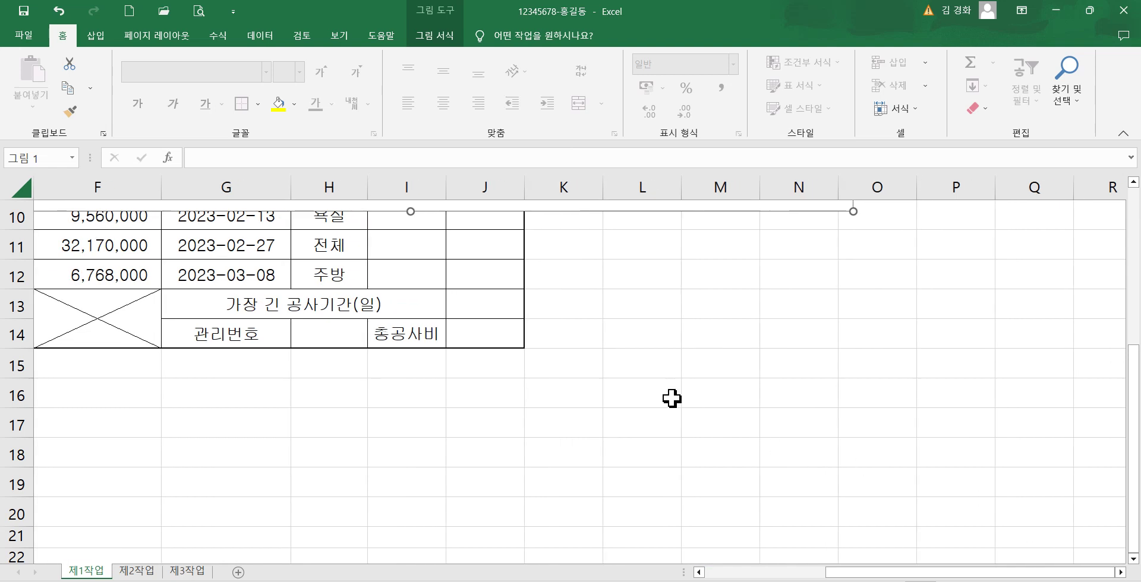
left_click_drag(565, 365, 774, 390)
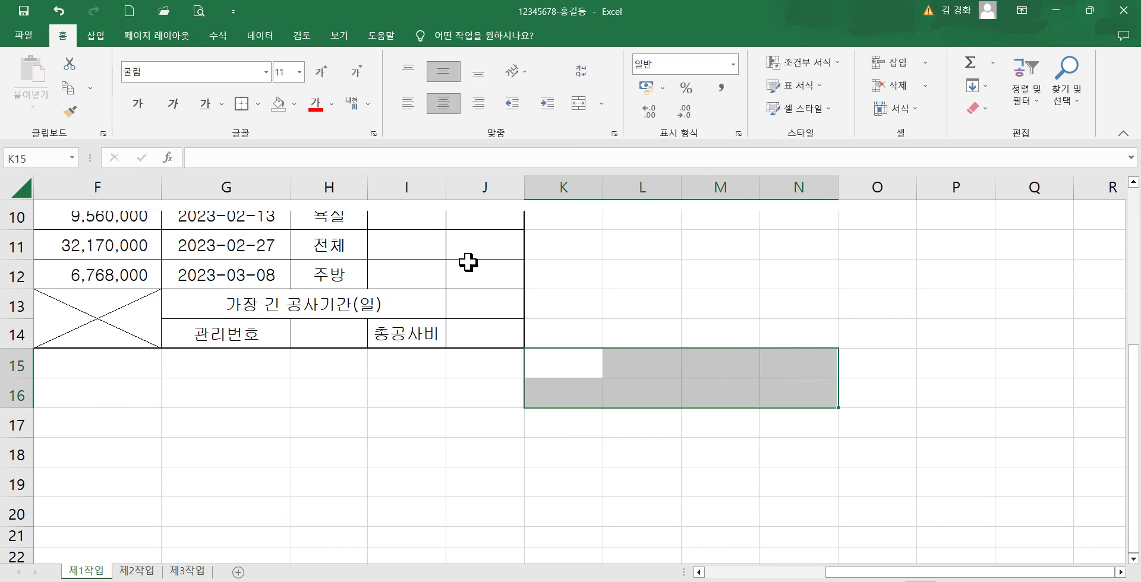
left_click(257, 105)
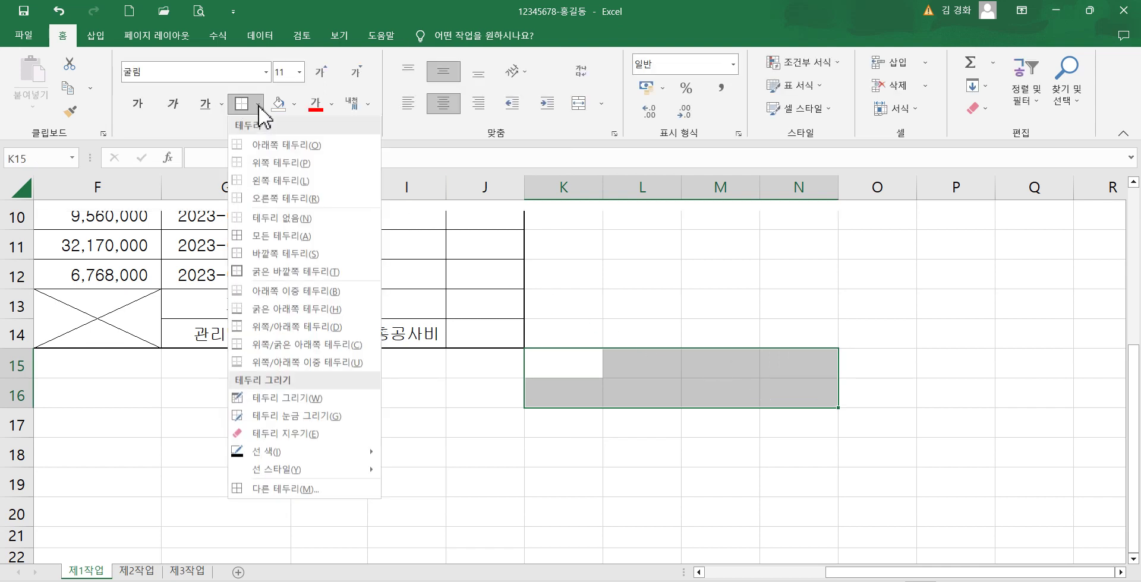
left_click(280, 237)
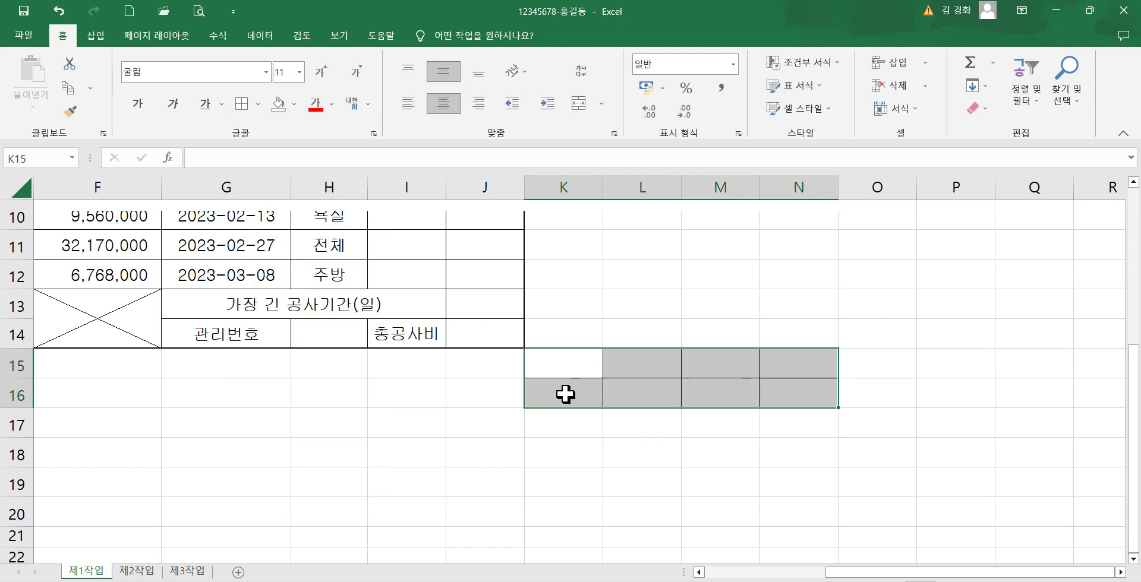
left_click_drag(563, 364, 563, 382)
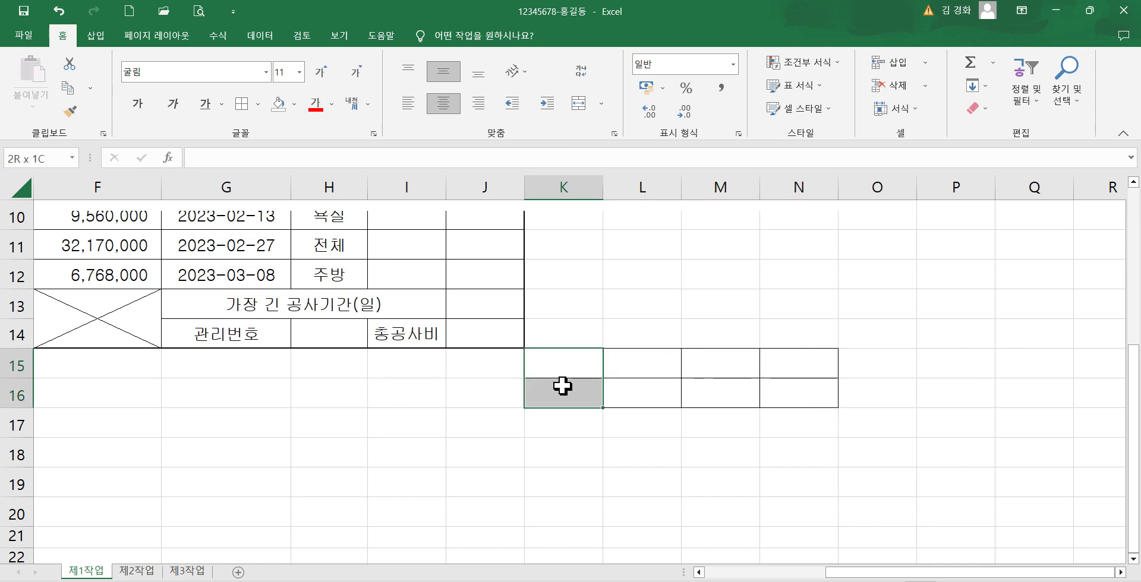
left_click(578, 104)
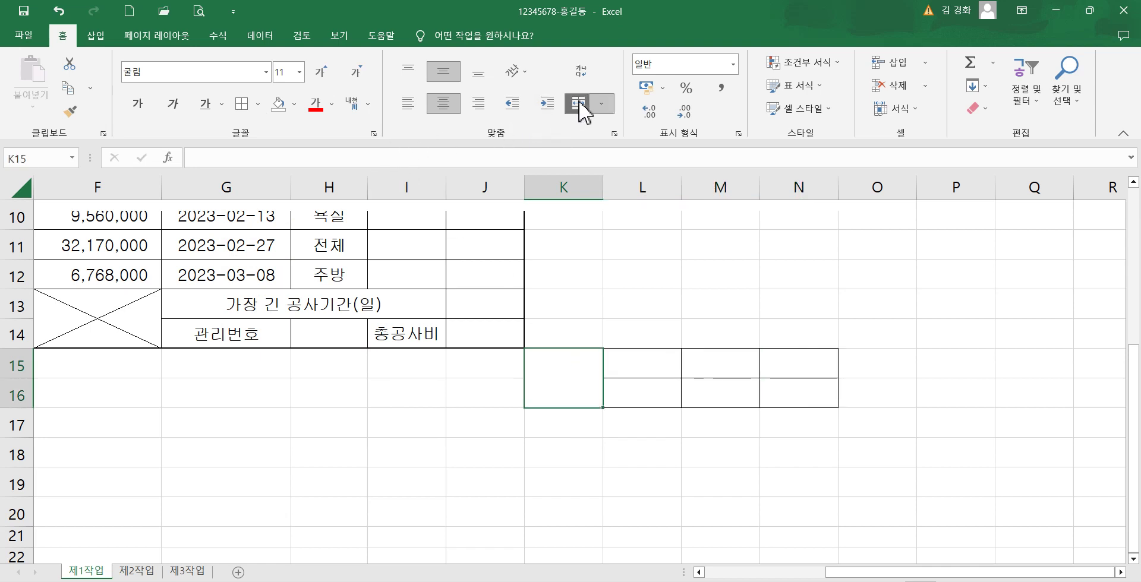
- Narrow column K to about half its width and make row 16 about twice as tall
left_click_drag(602, 180, 565, 190)
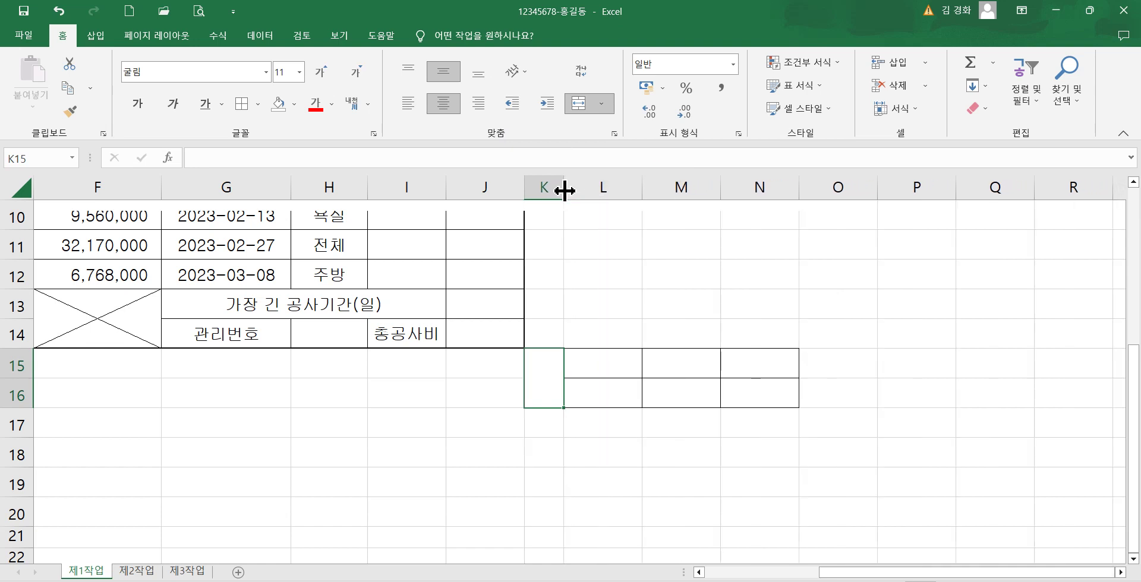
left_click(596, 396)
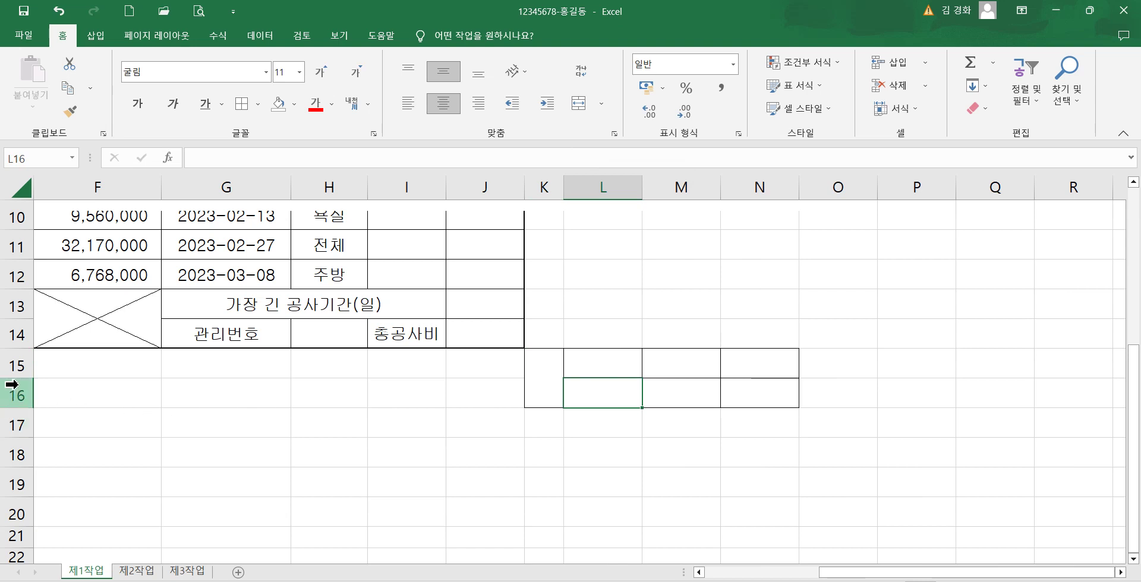
left_click_drag(20, 410, 15, 438)
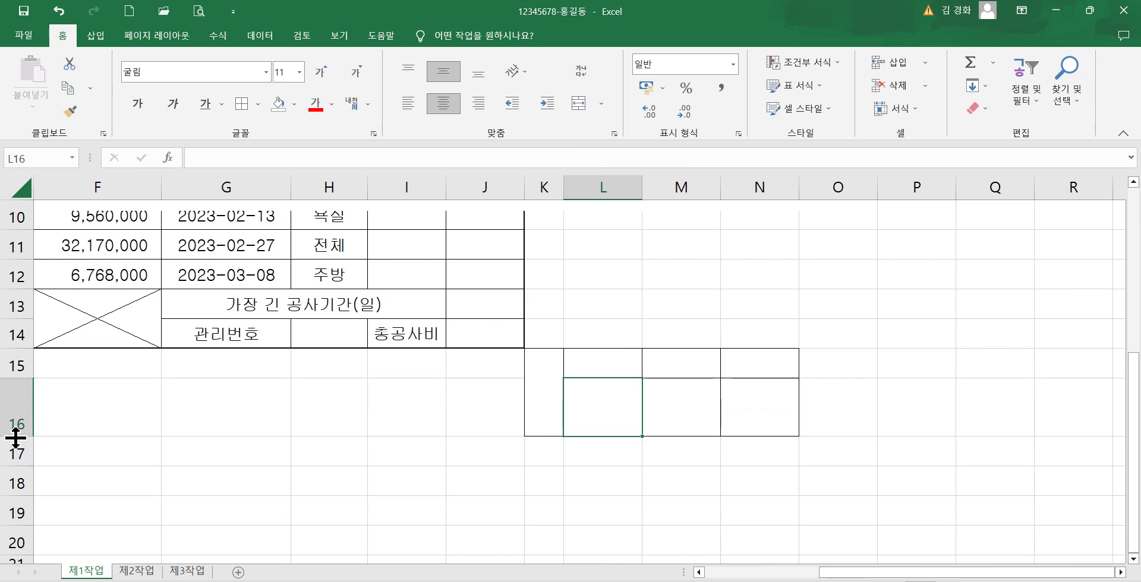
- Enter 결재 on two lines in the merged cell K15, and 점장, 부장 and 대표 in L15, M15 and N15
left_click(547, 403)
type("ㄱ")
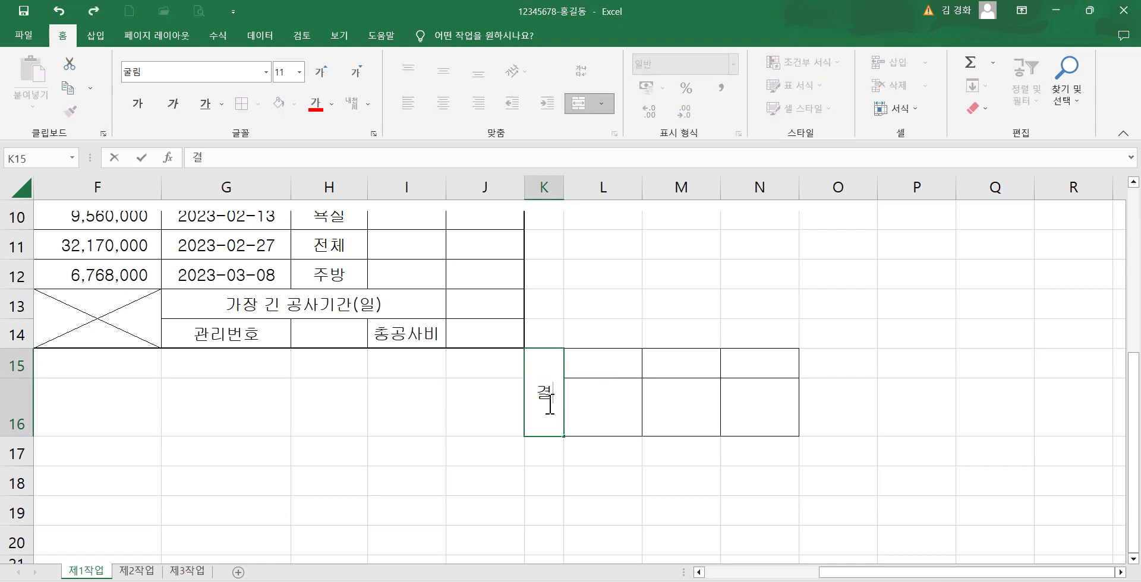
type("재")
key("Tab")
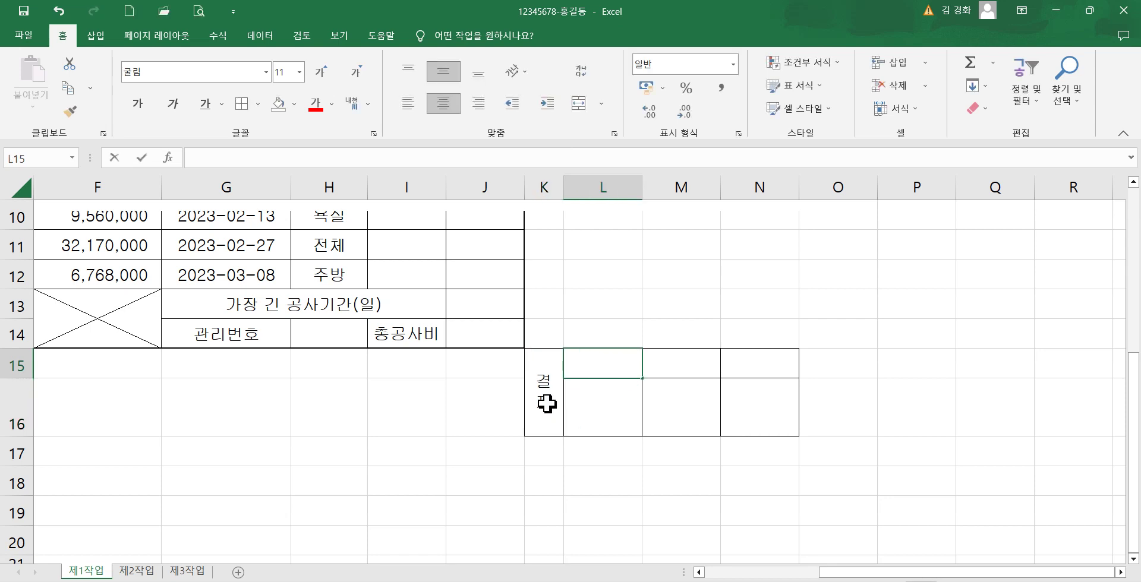
type("점장")
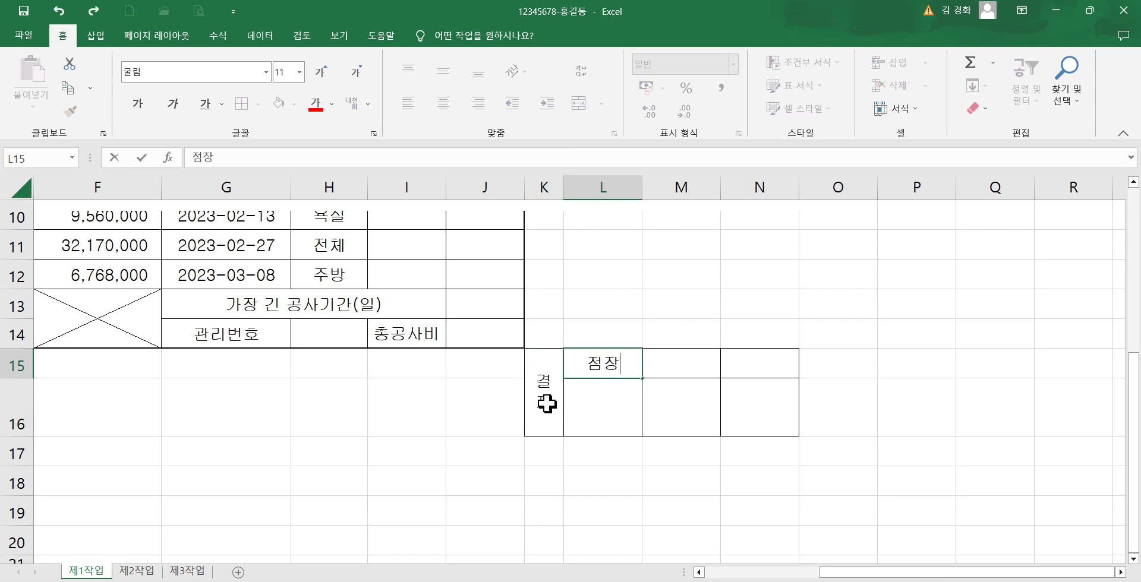
key("Tab")
type("부장")
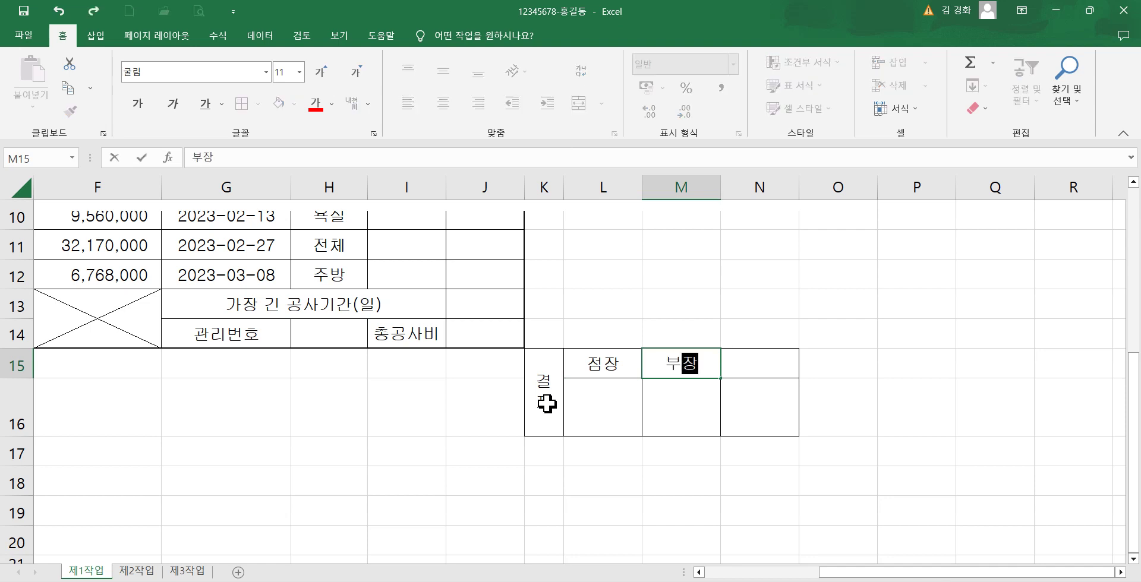
key("Tab")
type("대표")
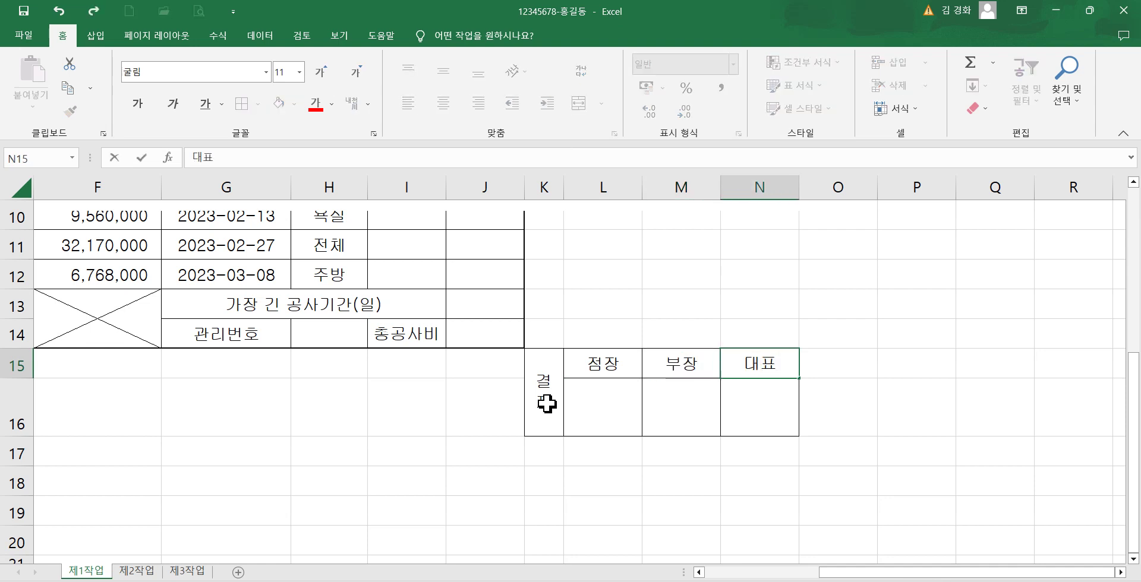
left_click(653, 321)
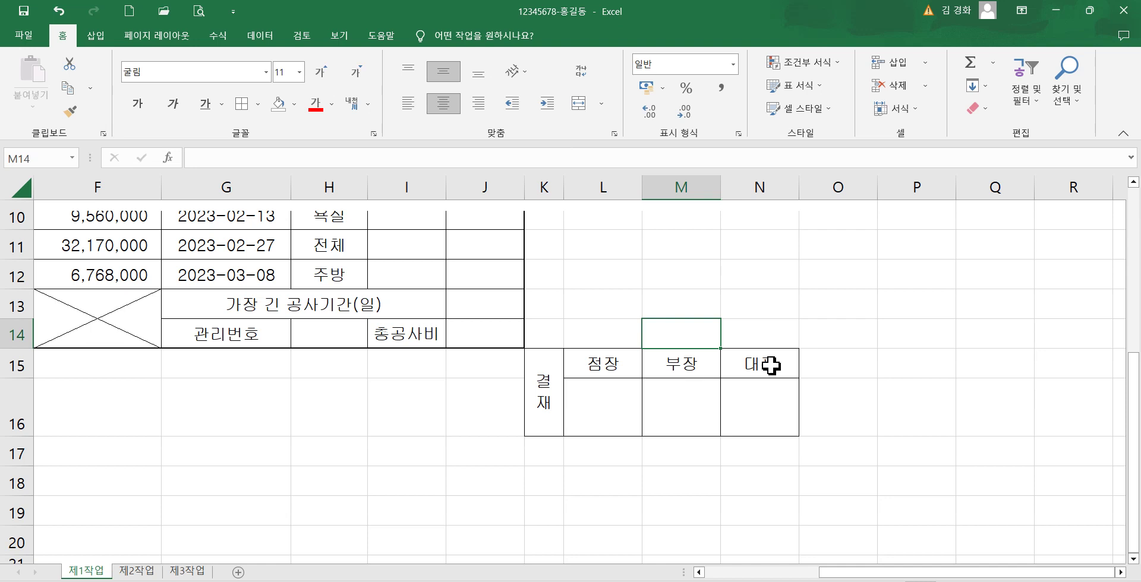
- Copy the approval box cells K15:N16
left_click_drag(543, 402, 776, 411)
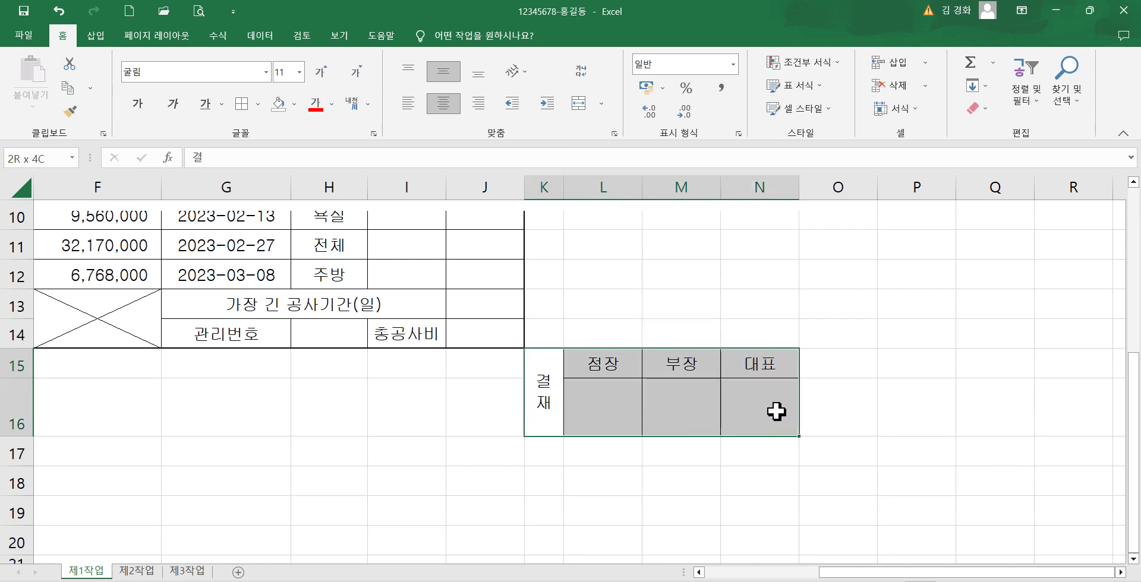
right_click(691, 412)
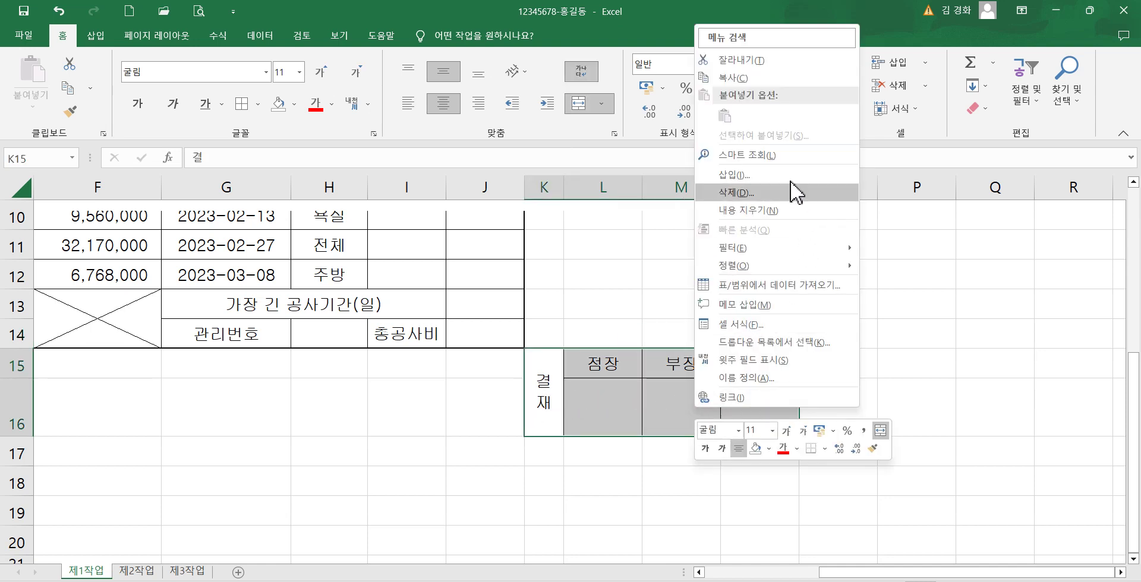
left_click(742, 78)
- Try to paste the copied approval box as a picture at H2, with the exam conditions picture shifted down to row 6
scroll(416, 359, "up", 3)
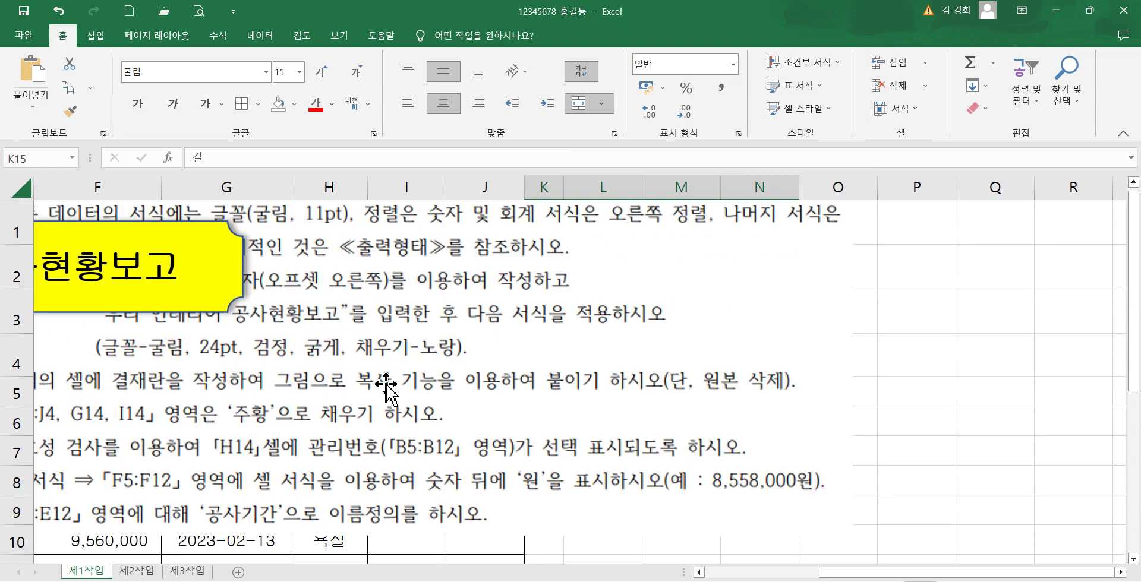
left_click_drag(394, 333, 541, 525)
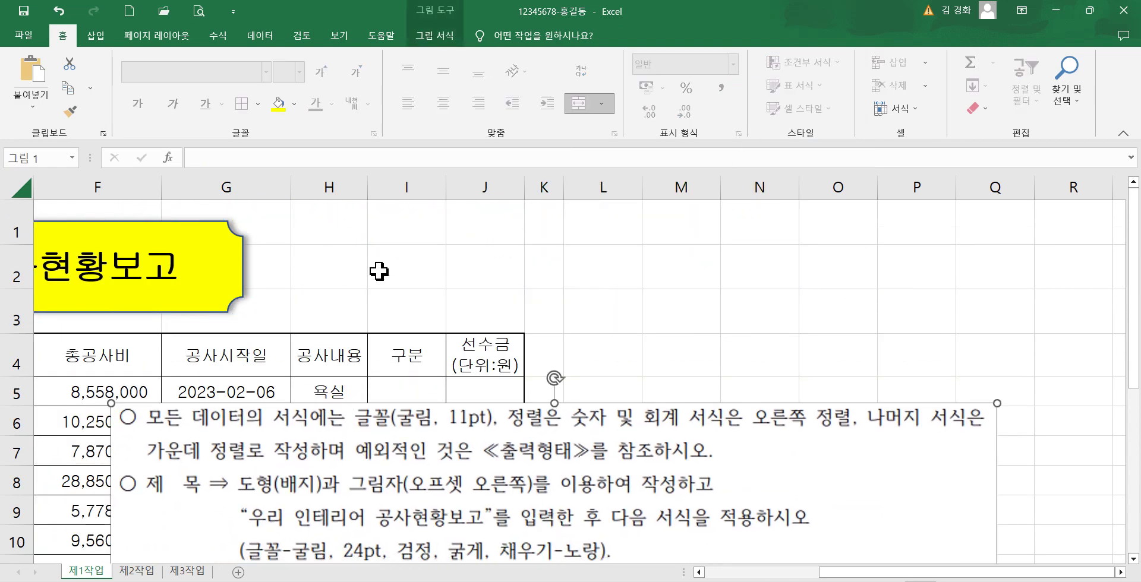
left_click(329, 263)
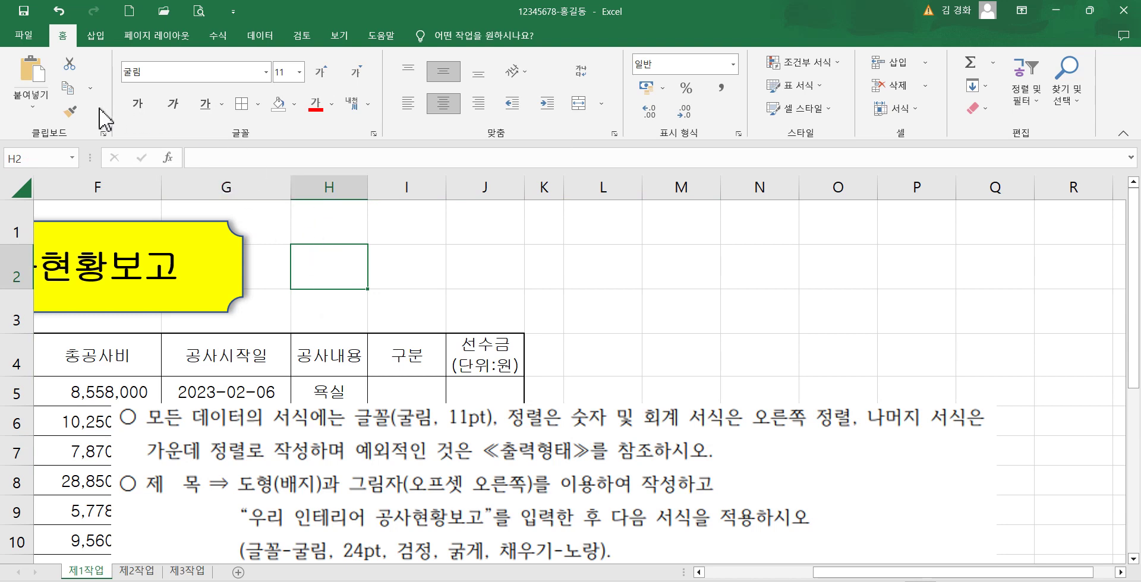
left_click(33, 107)
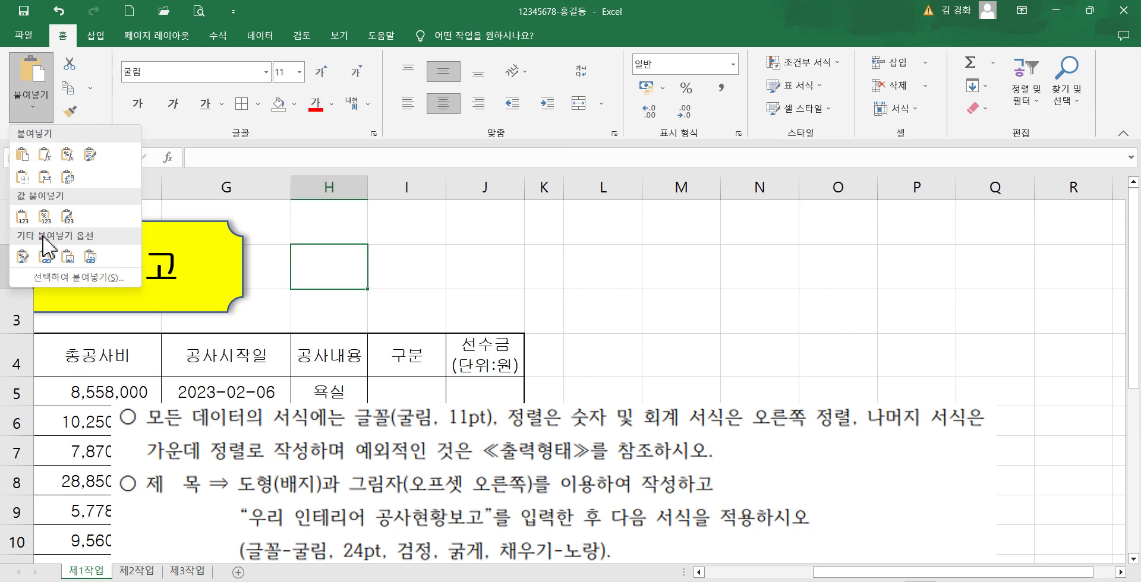
left_click(67, 257)
left_click_drag(406, 284, 570, 279)
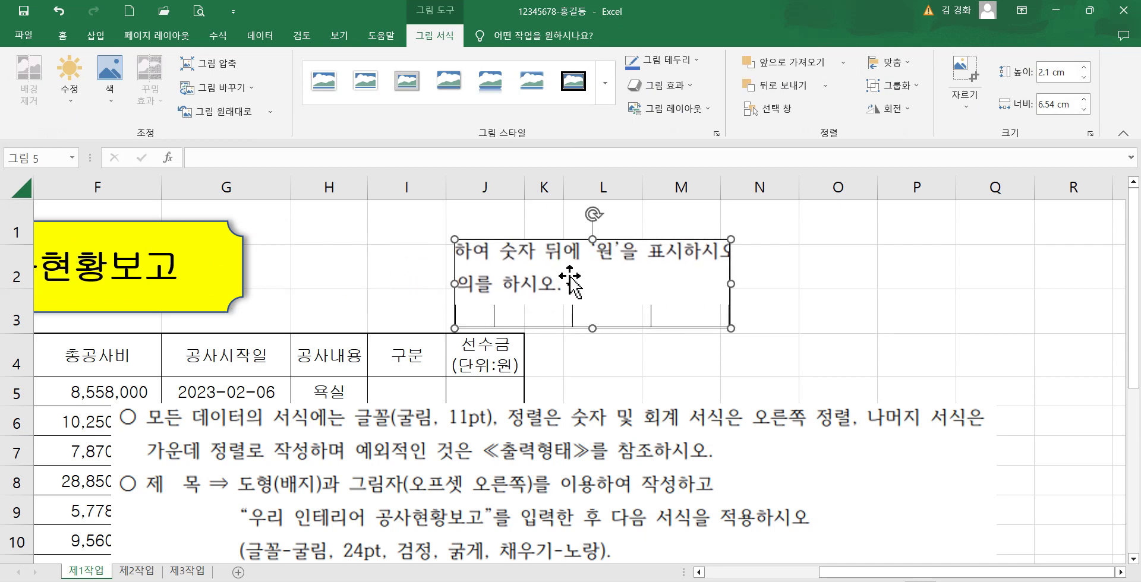
key("Delete")
- Move the exam conditions picture below row 16 so that it no longer covers the approval box K15:N16
scroll(660, 357, "down", 4)
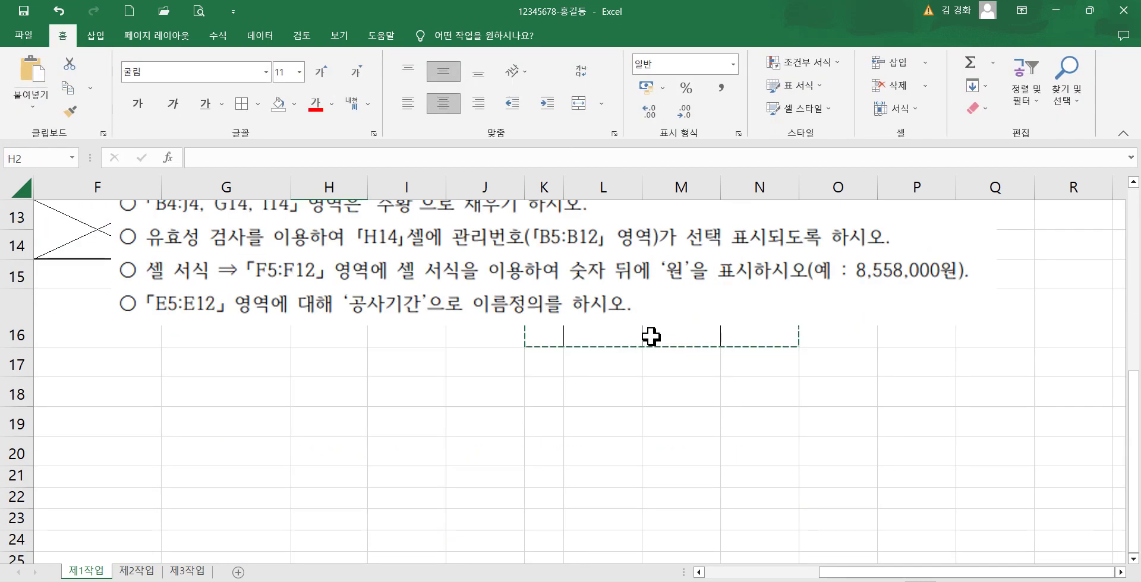
scroll(621, 365, "up", 2)
left_click_drag(563, 330, 606, 526)
left_click_drag(599, 459, 529, 427)
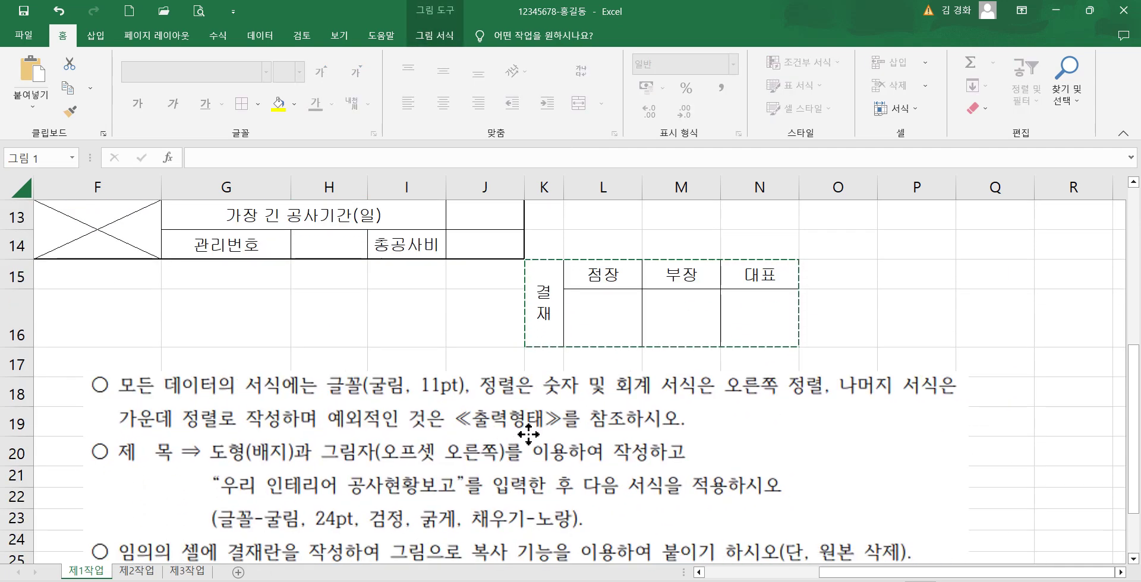
- Paste the approval box K15:N16 as a picture at H2 and place it between the title badge and the table's outer edge
left_click(546, 306)
left_click_drag(546, 305, 741, 308)
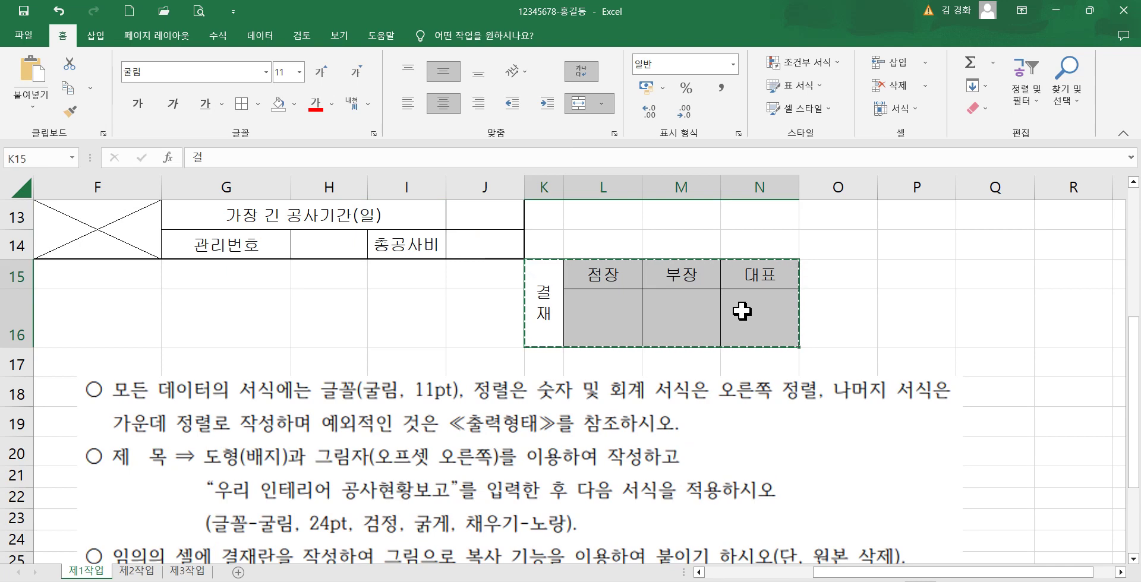
scroll(594, 326, "up", 4)
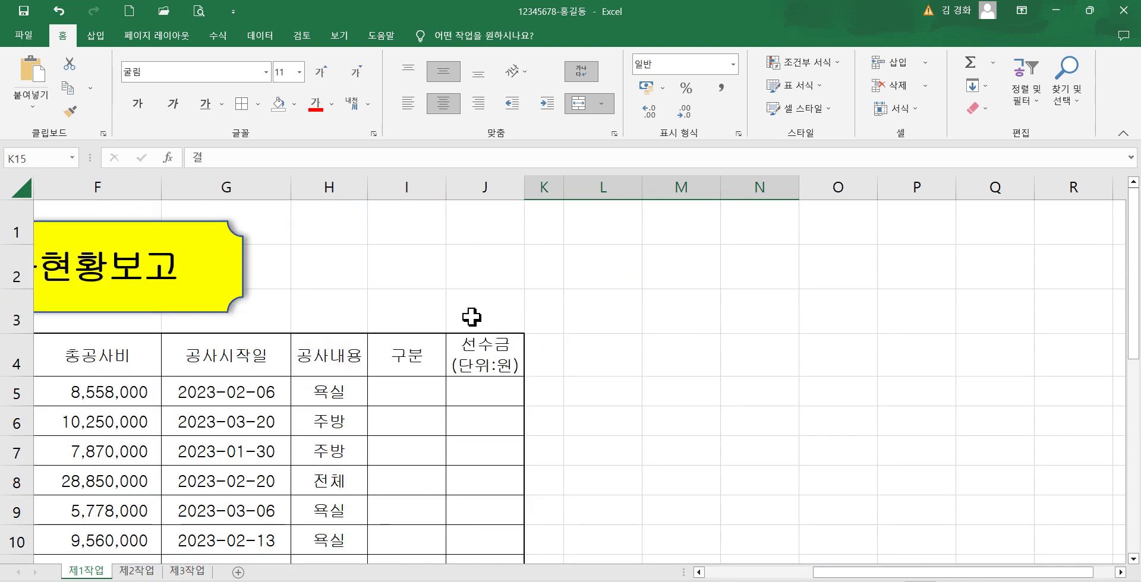
left_click(350, 267)
left_click(33, 101)
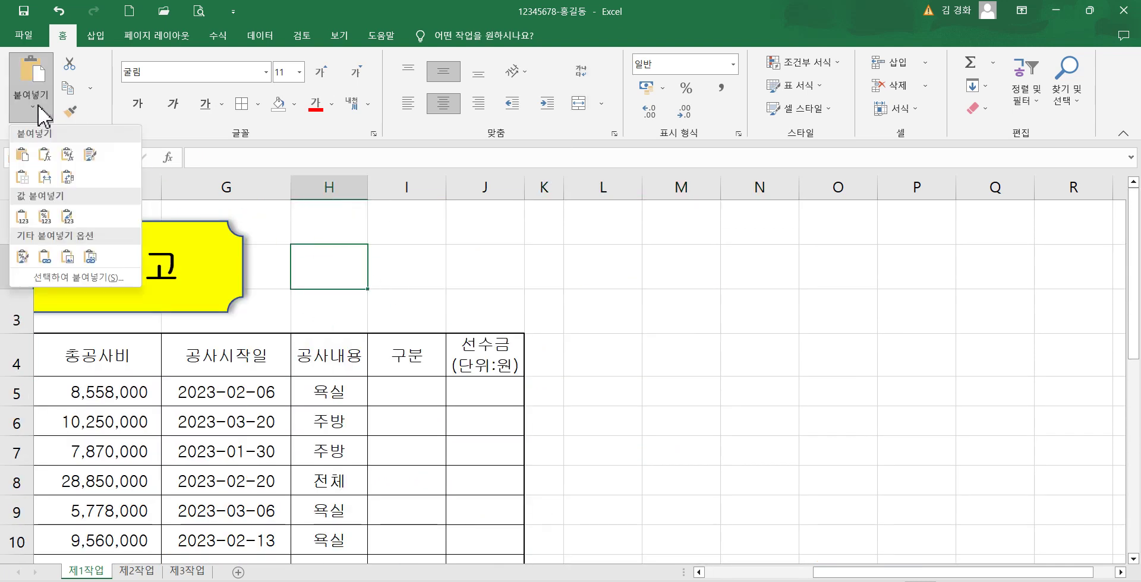
left_click(67, 256)
left_click_drag(457, 287, 442, 278)
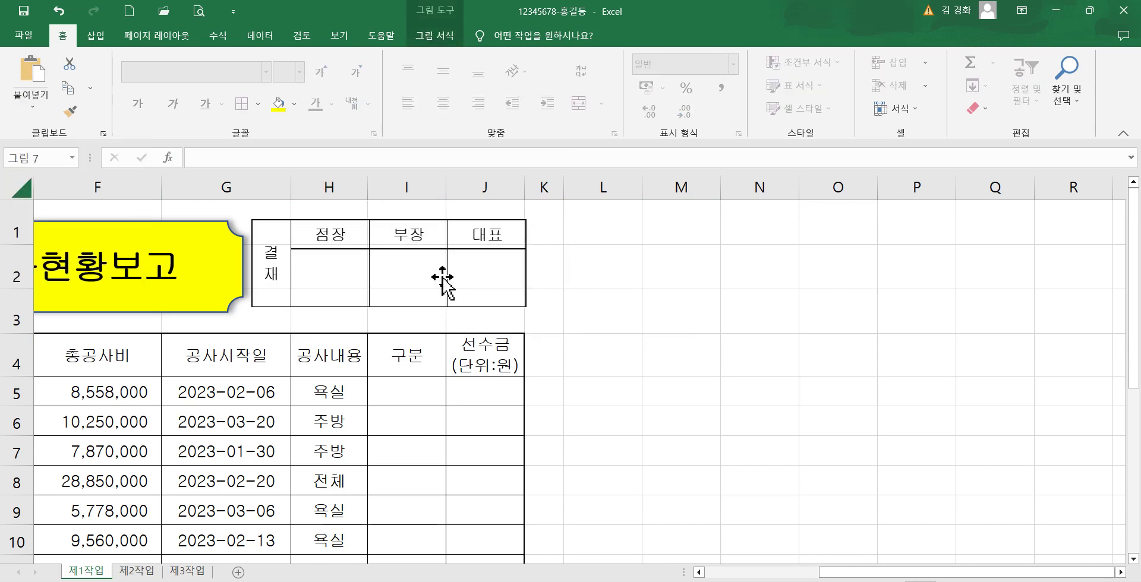
- Widen columns G, H and J slightly, and shift the approval box picture so its outer edge lines up with column J
left_click_drag(295, 186, 299, 189)
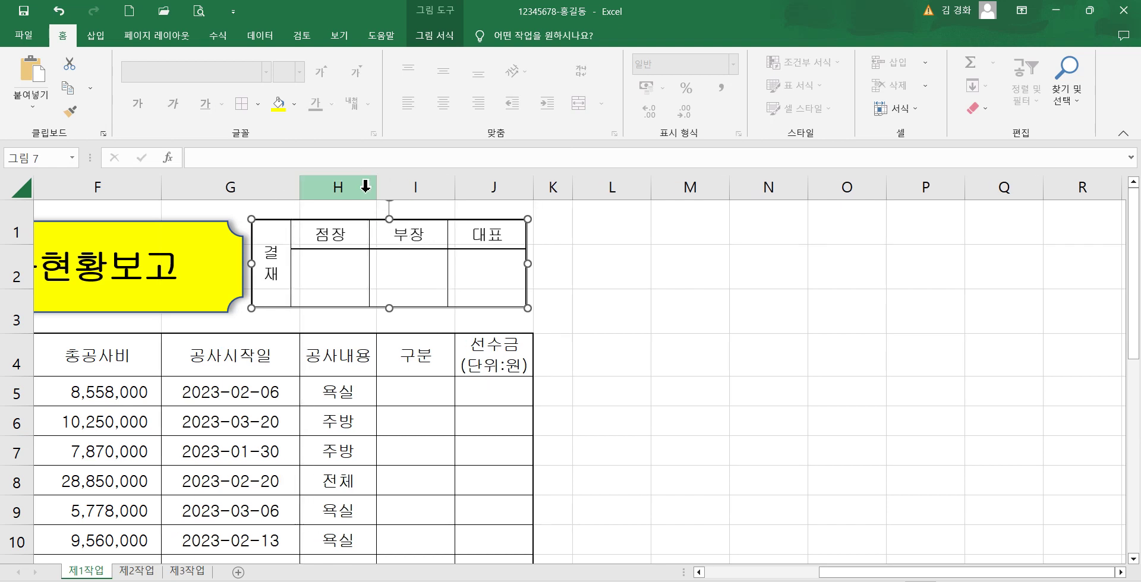
left_click_drag(377, 187, 393, 187)
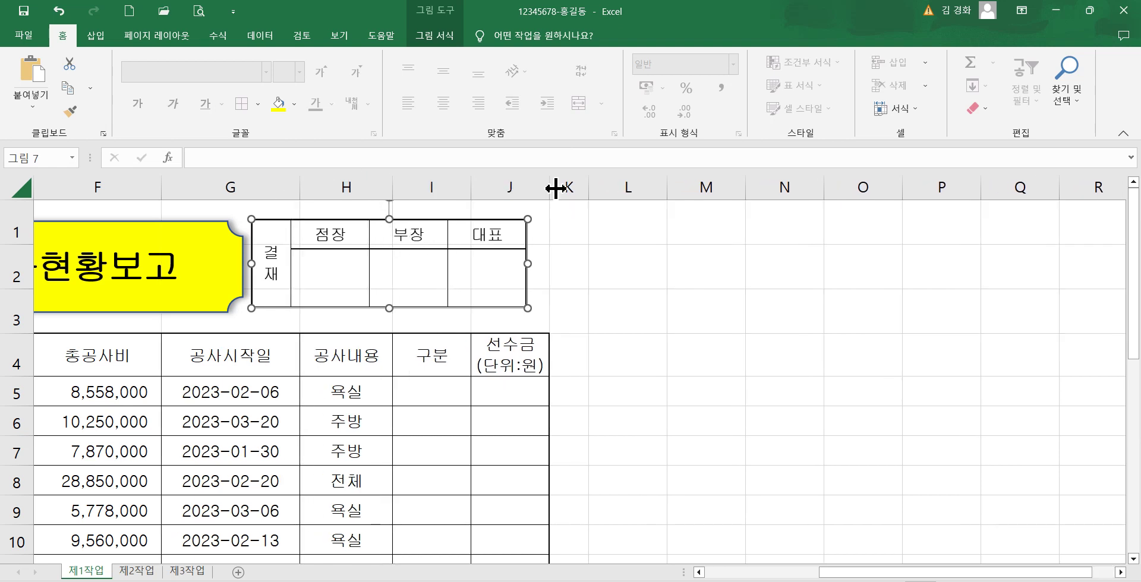
left_click_drag(550, 187, 565, 187)
left_click_drag(510, 270, 531, 282)
- Clear both contents and formatting of the original approval box in K15:N16
scroll(693, 381, "down", 4)
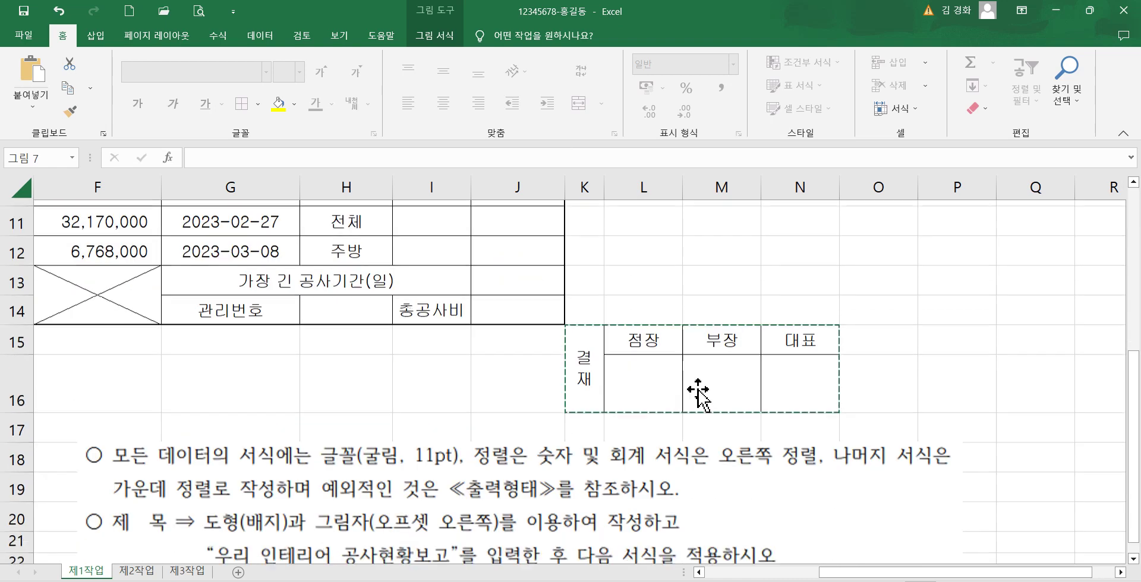
left_click_drag(585, 308, 803, 321)
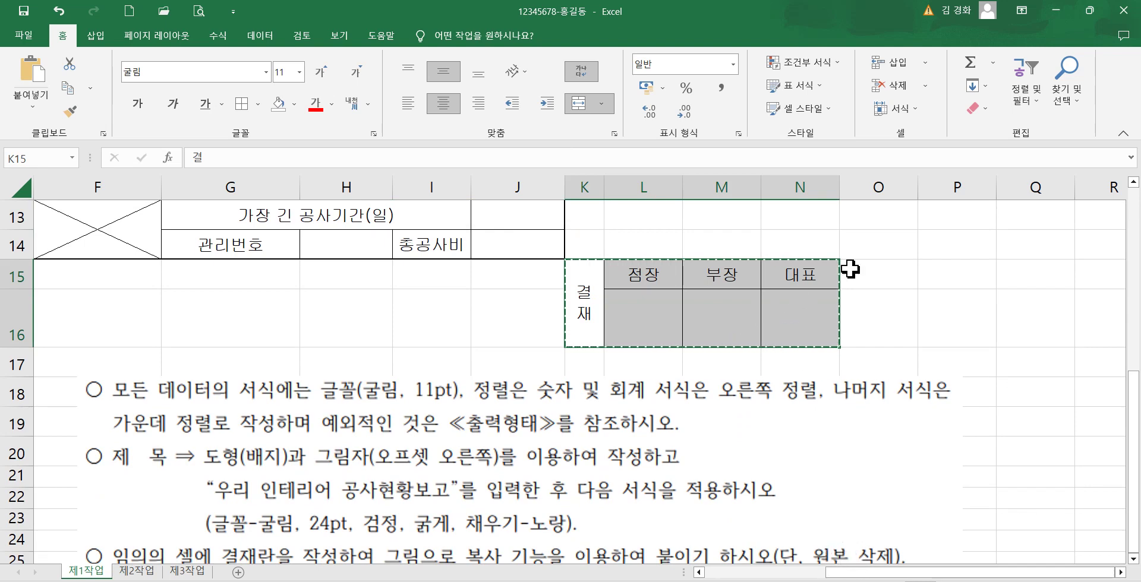
left_click(985, 109)
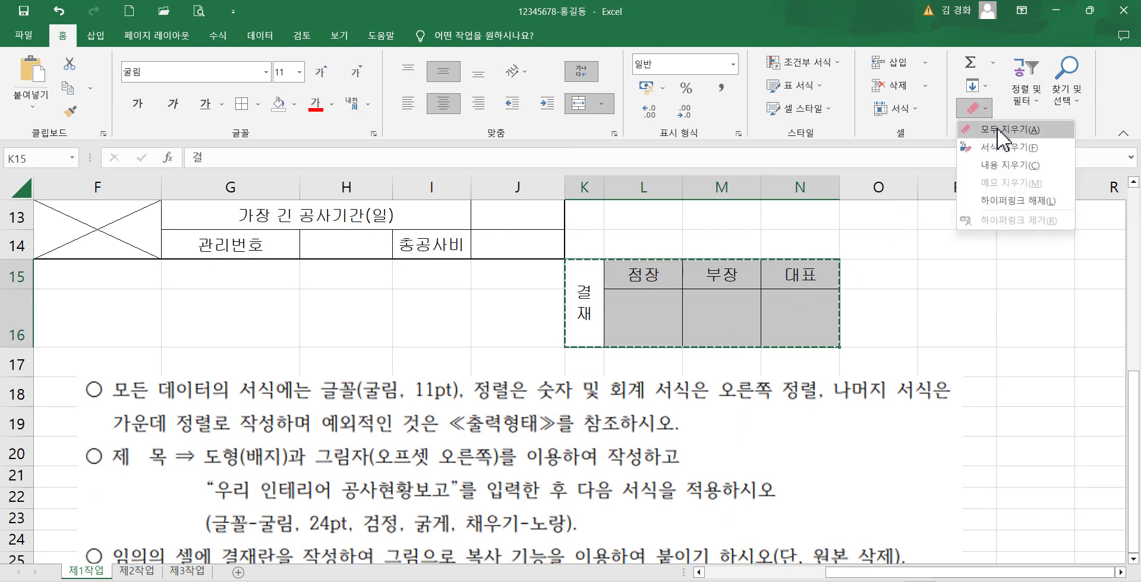
left_click(1000, 129)
left_click(751, 315)
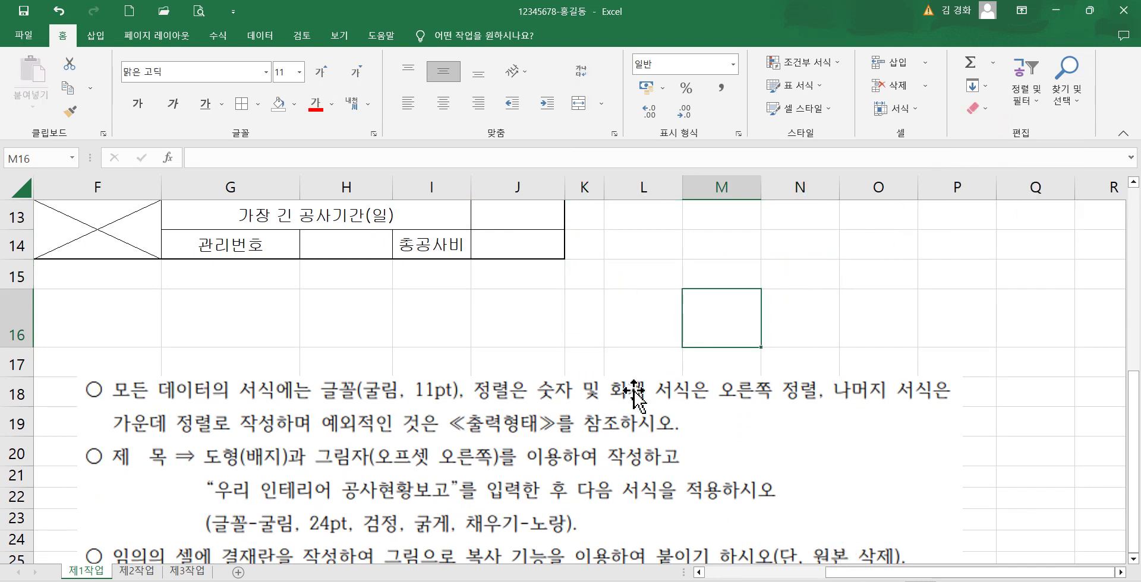
- Move the exam conditions picture directly below the table, starting at column B under row 15
scroll(588, 414, "up", 4)
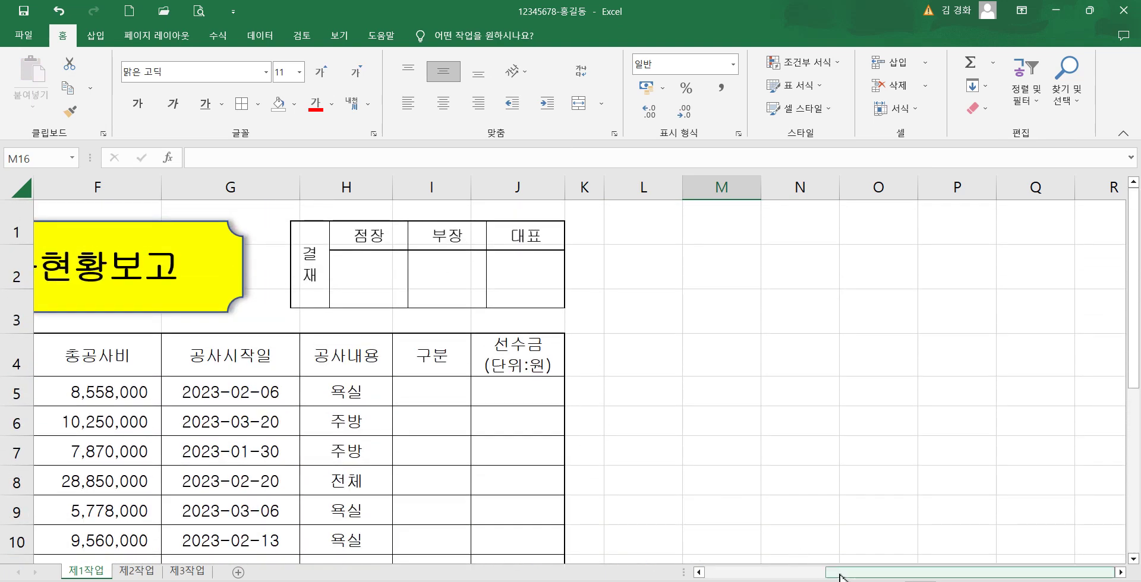
left_click_drag(840, 573, 716, 573)
scroll(633, 432, "down", 1)
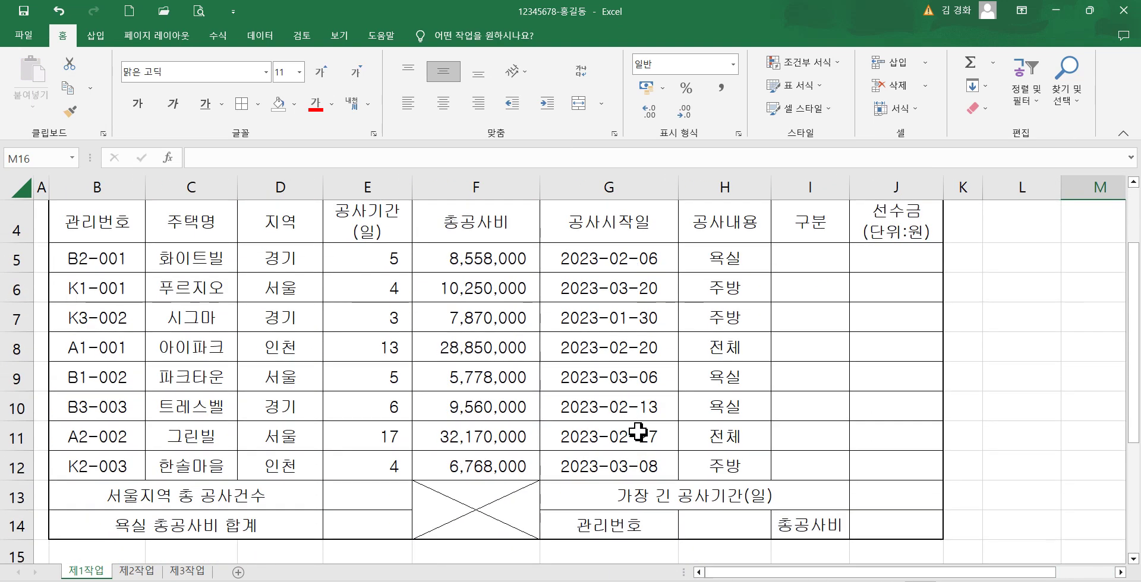
scroll(659, 438, "down", 2)
left_click_drag(657, 499, 440, 290)
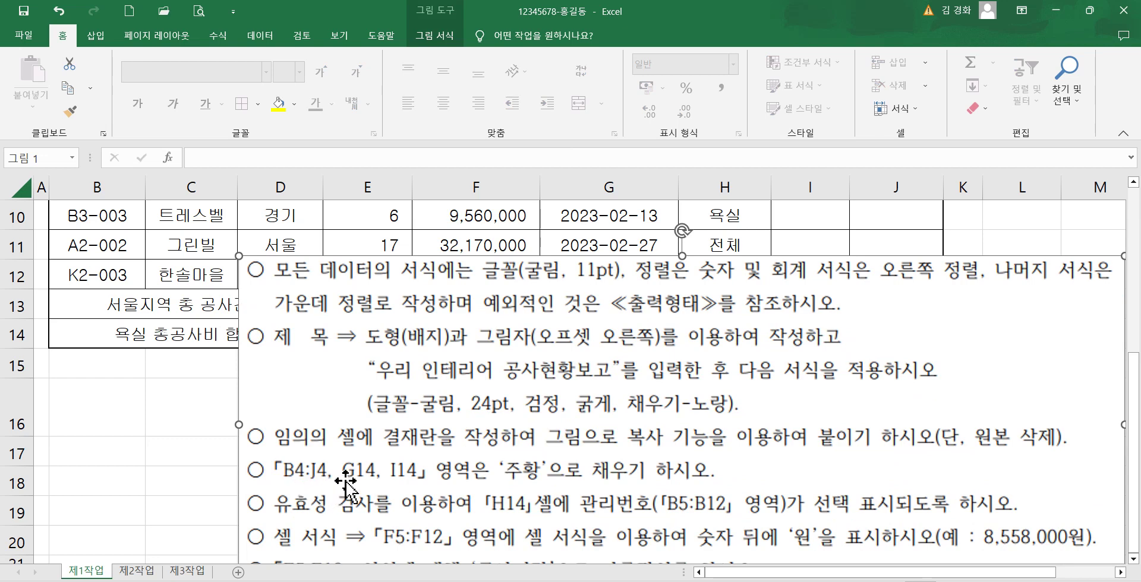
left_click_drag(511, 487, 394, 401)
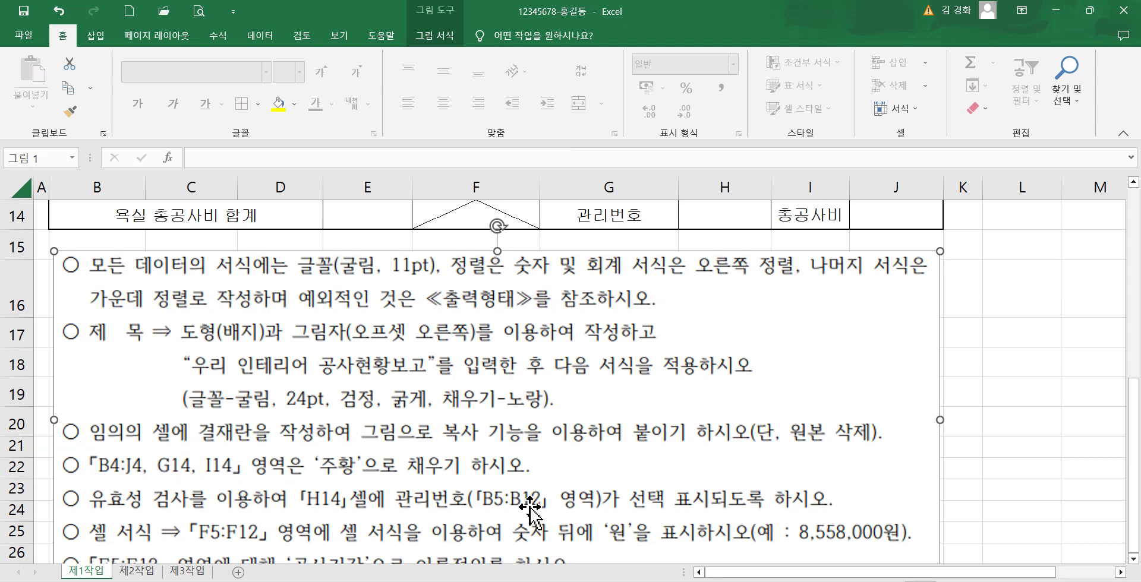
- Fill the header cells B4:J4 together with G14 and I14 with the standard colour 주황 (orange)
scroll(527, 517, "up", 5)
left_click_drag(126, 356, 889, 358)
scroll(714, 392, "down", 2)
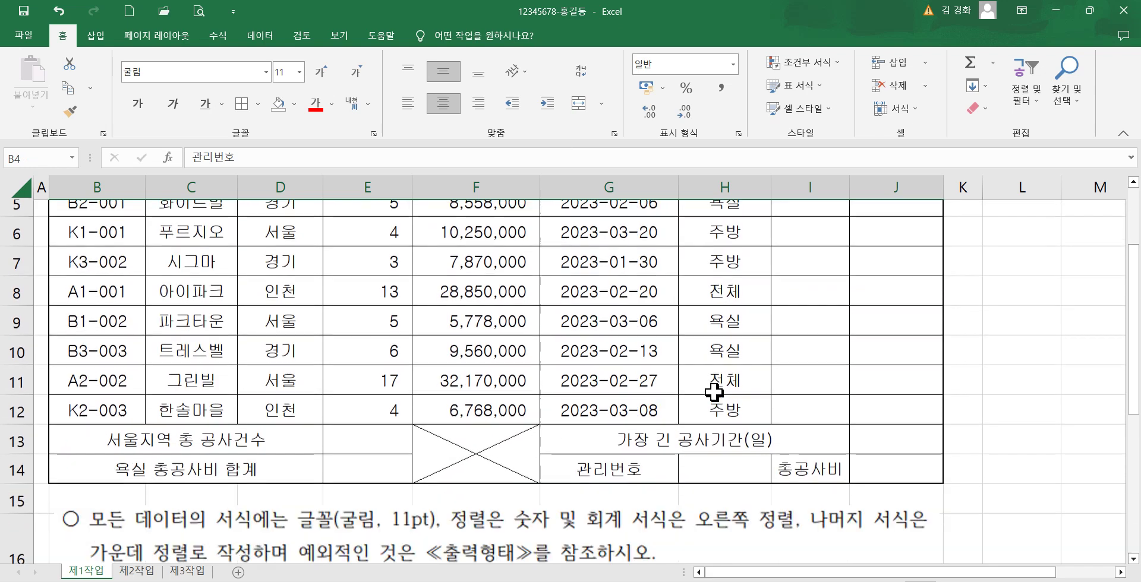
left_click(623, 423, "ctrl")
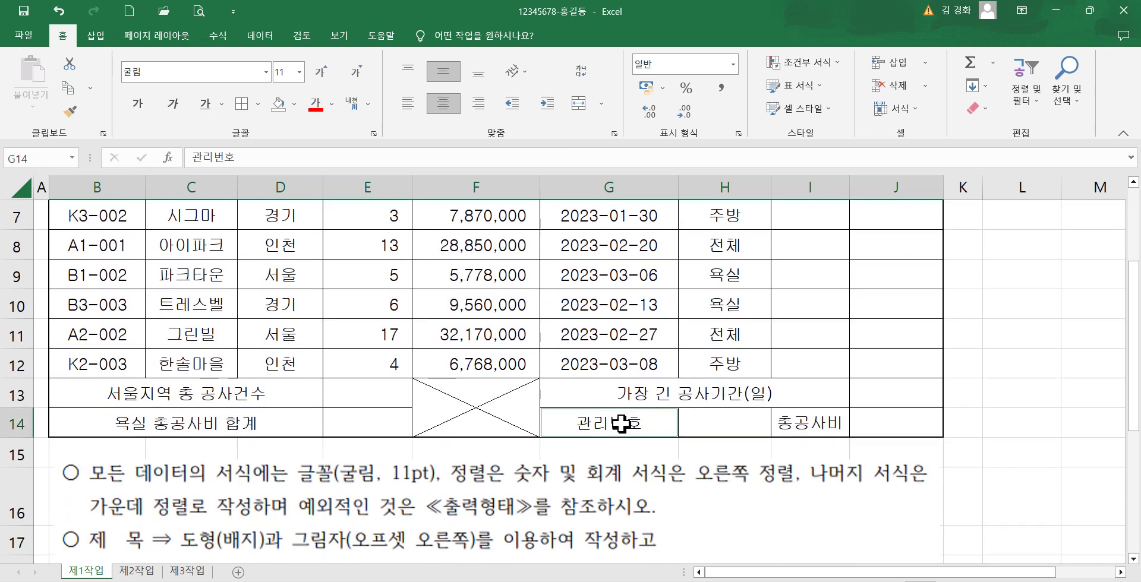
left_click(801, 424, "ctrl")
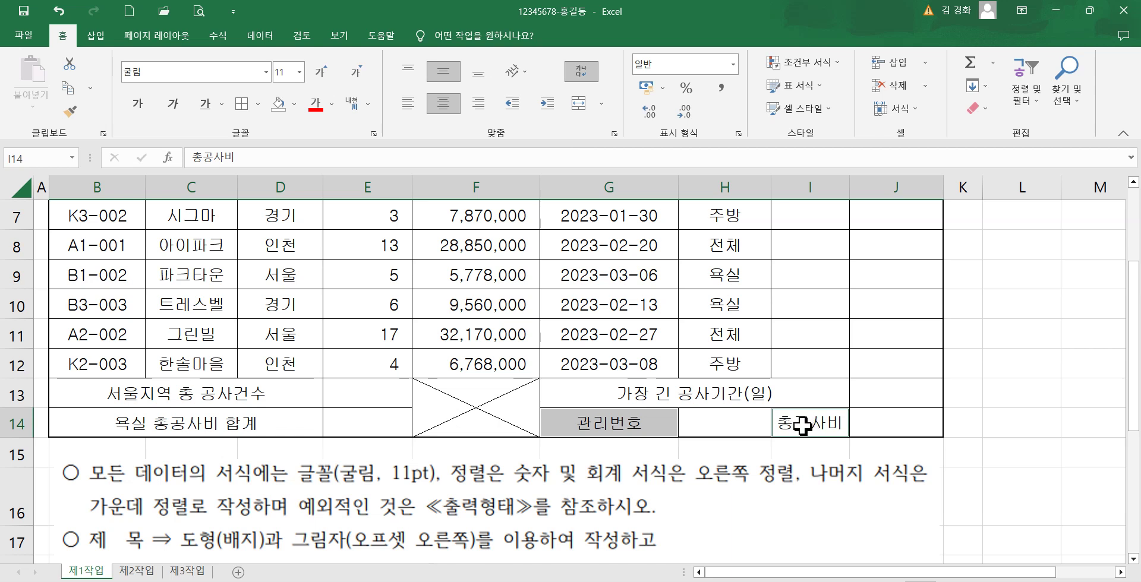
left_click(294, 104)
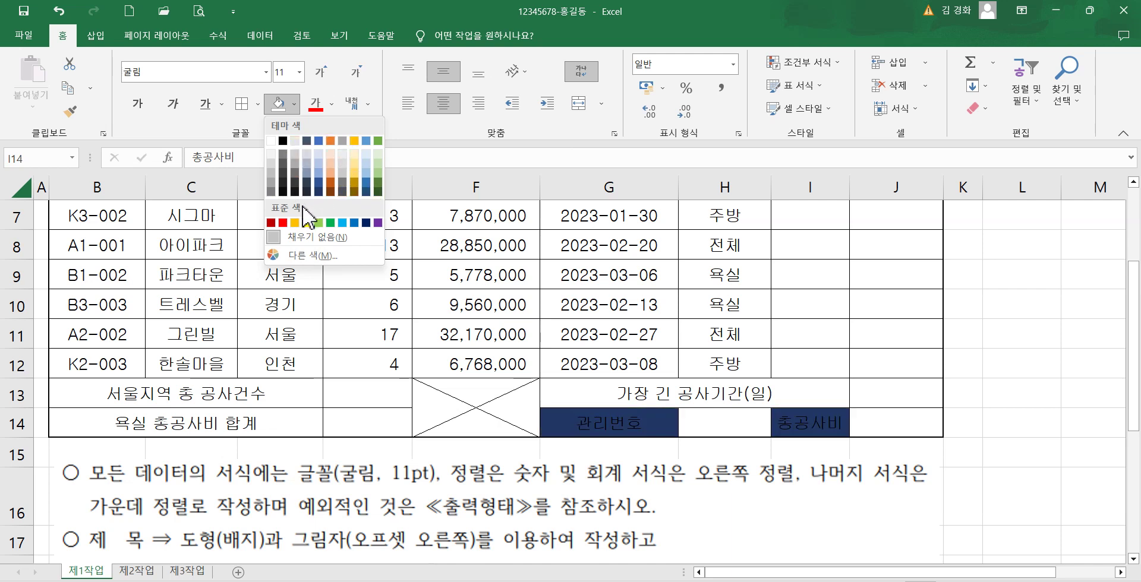
left_click(296, 223)
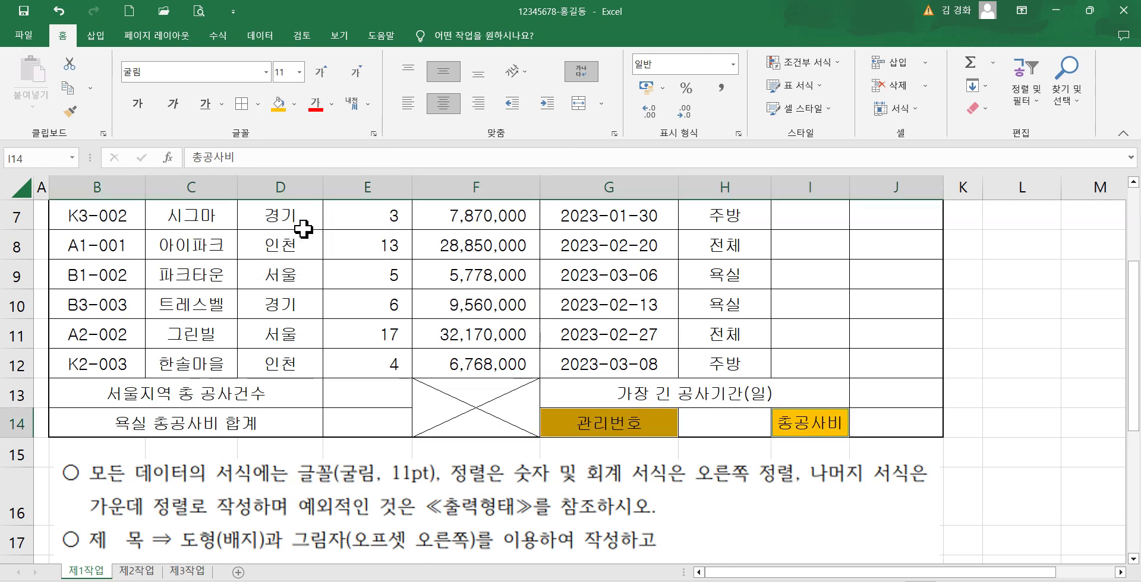
left_click(561, 390)
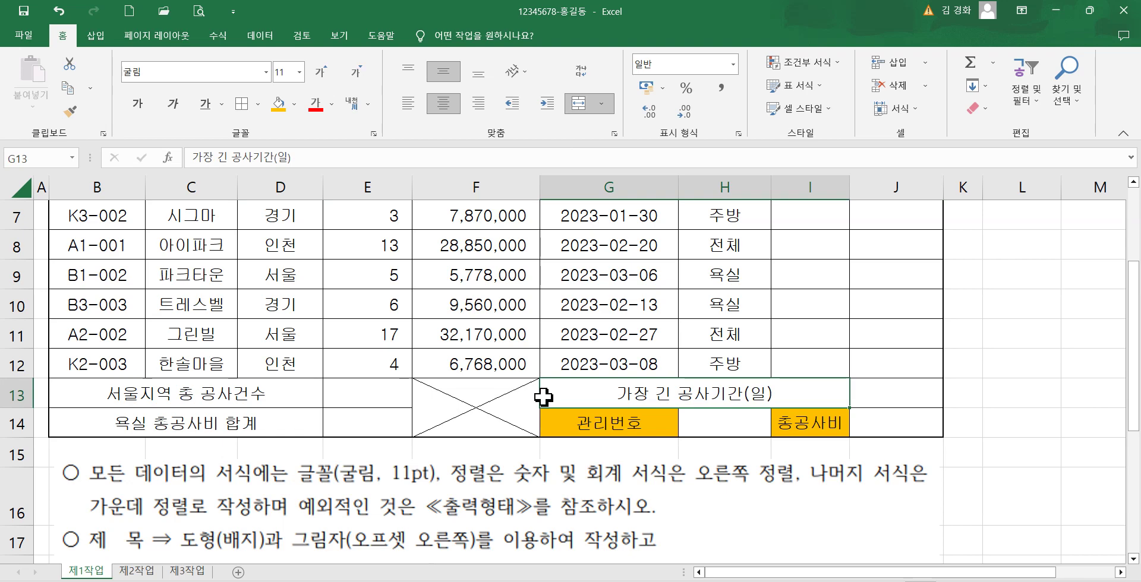
scroll(543, 397, "up", 2)
- Start a data validation rule for cell H14 and restrict the allowed entries to 목록 (list)
scroll(549, 403, "down", 5)
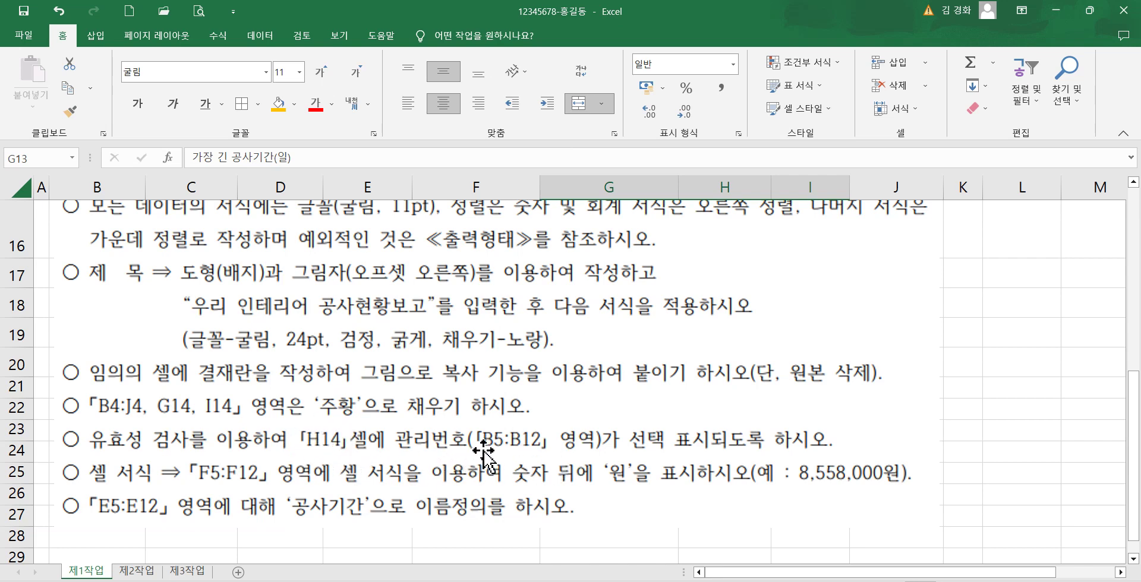
scroll(647, 472, "up", 2)
scroll(646, 472, "up", 1)
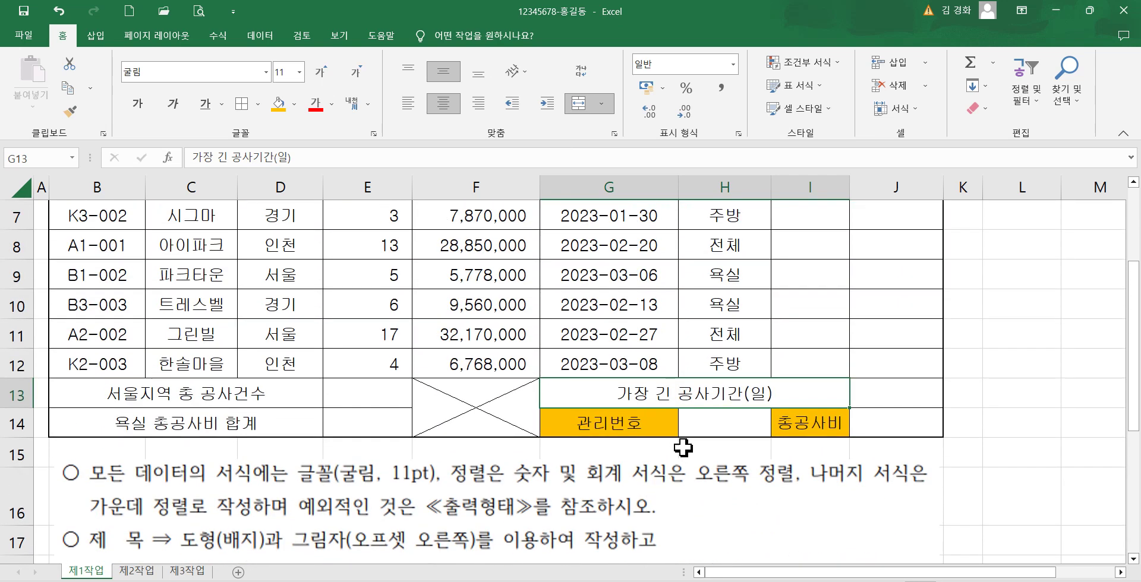
left_click(715, 426)
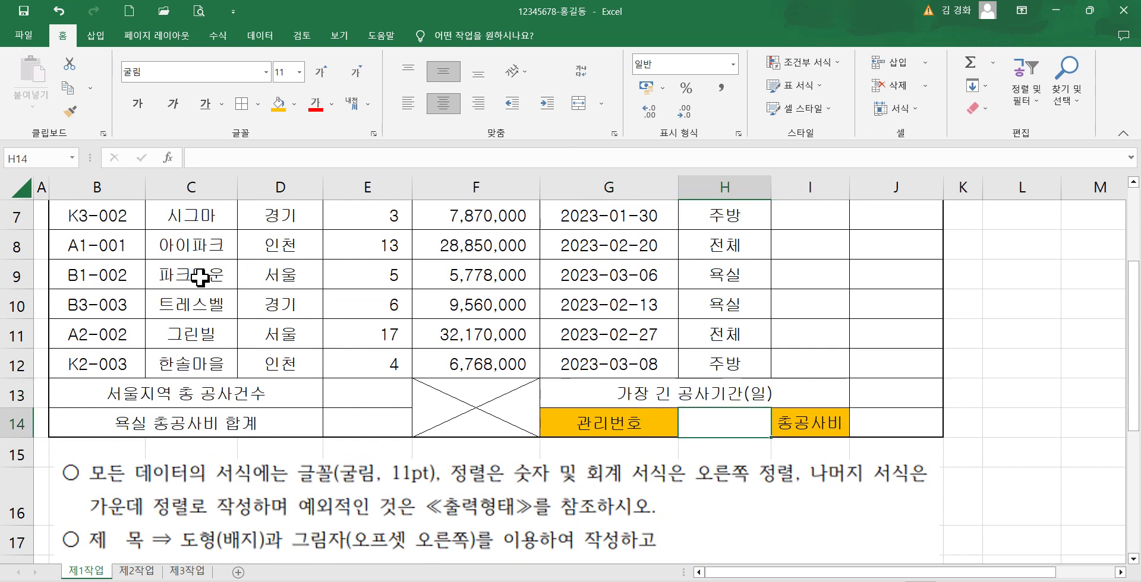
scroll(200, 277, "up", 1)
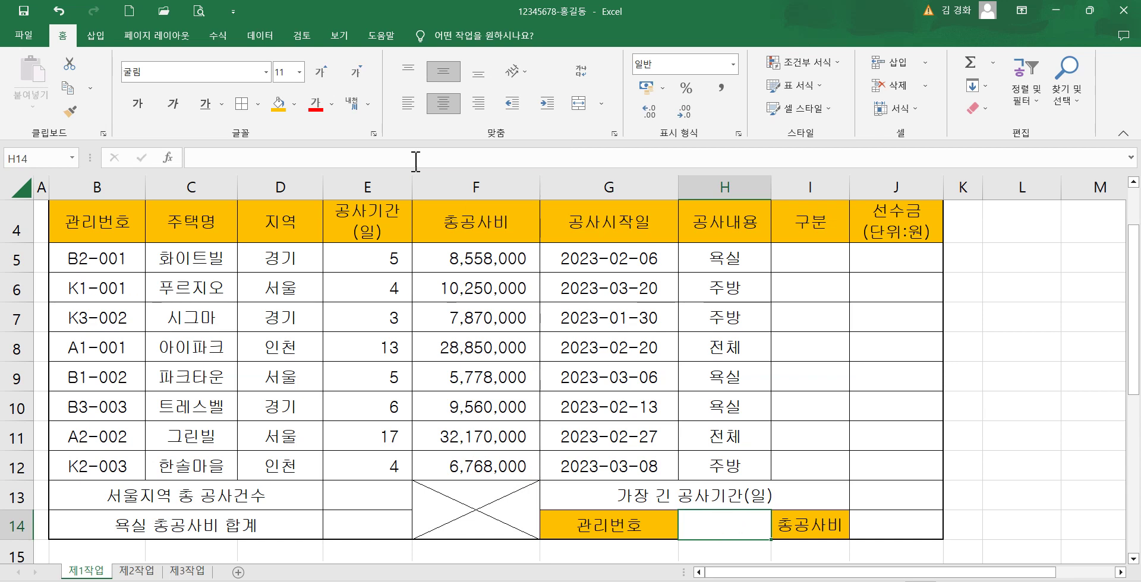
left_click(260, 35)
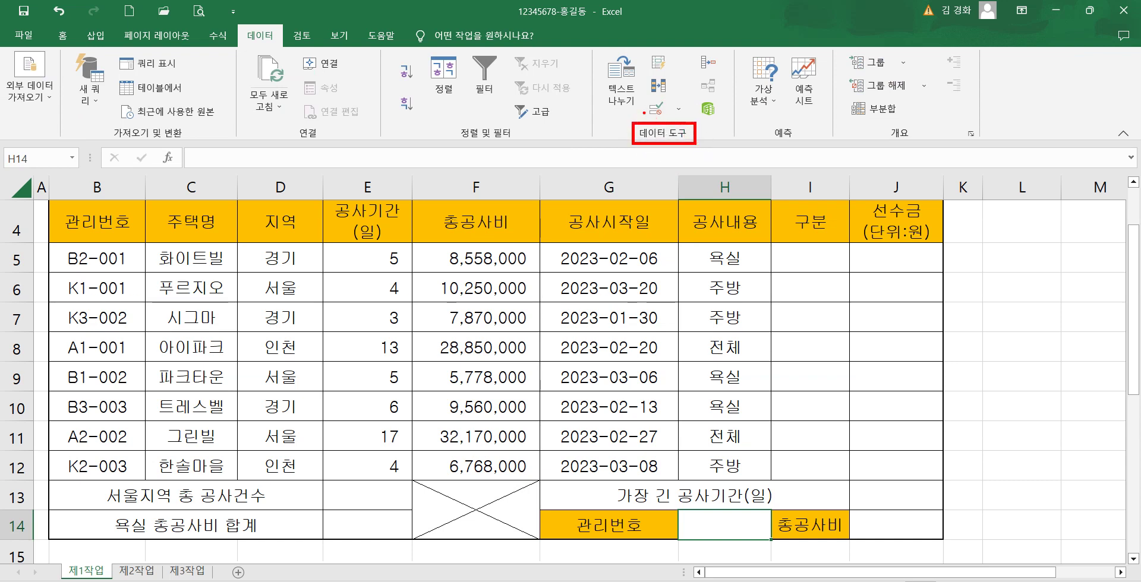
left_click(656, 109)
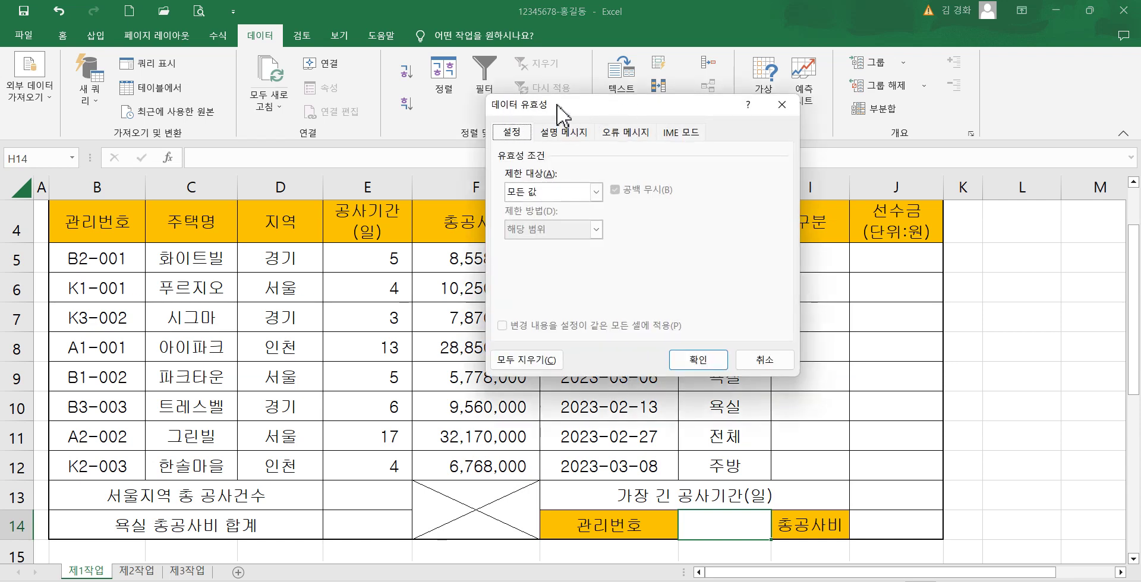
left_click_drag(547, 111, 521, 186)
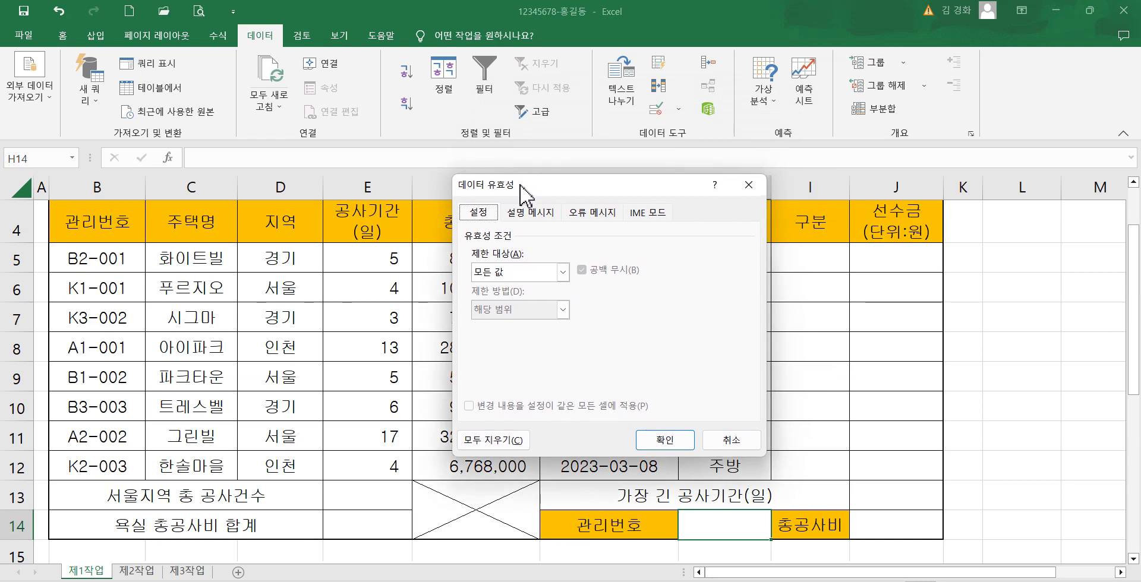
left_click(499, 272)
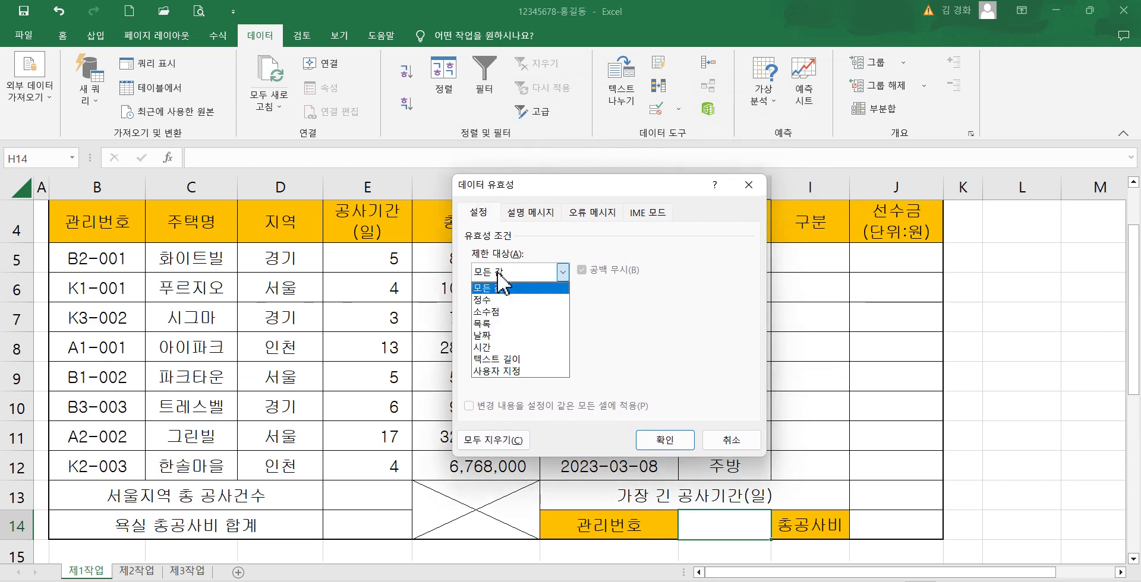
left_click(492, 324)
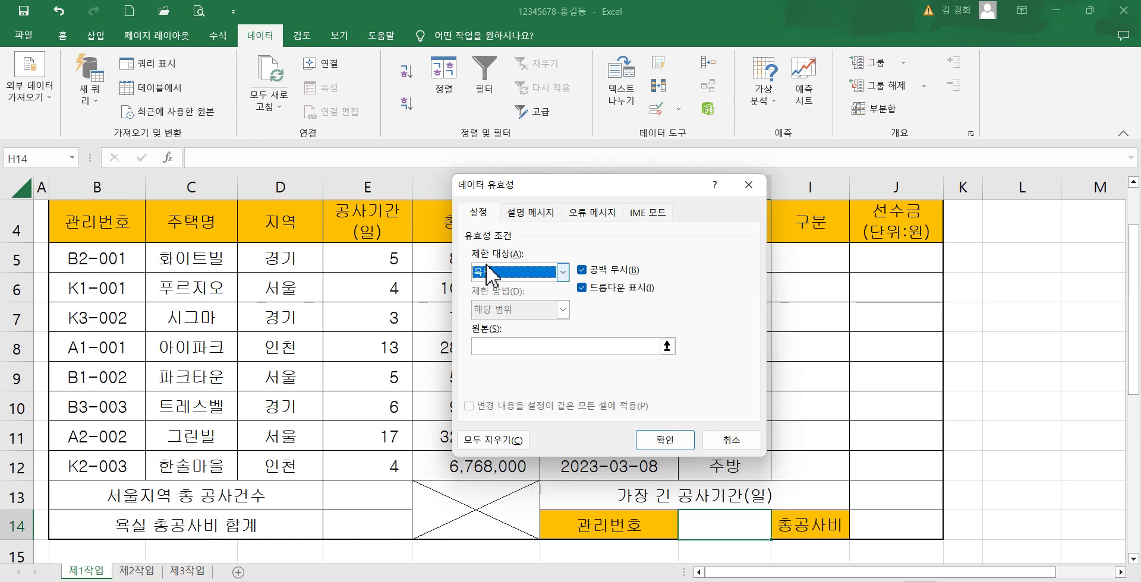
- Set the H14 validation list source to the management numbers in =$B$5:$B$12 and apply the rule
left_click_drag(461, 245, 574, 288)
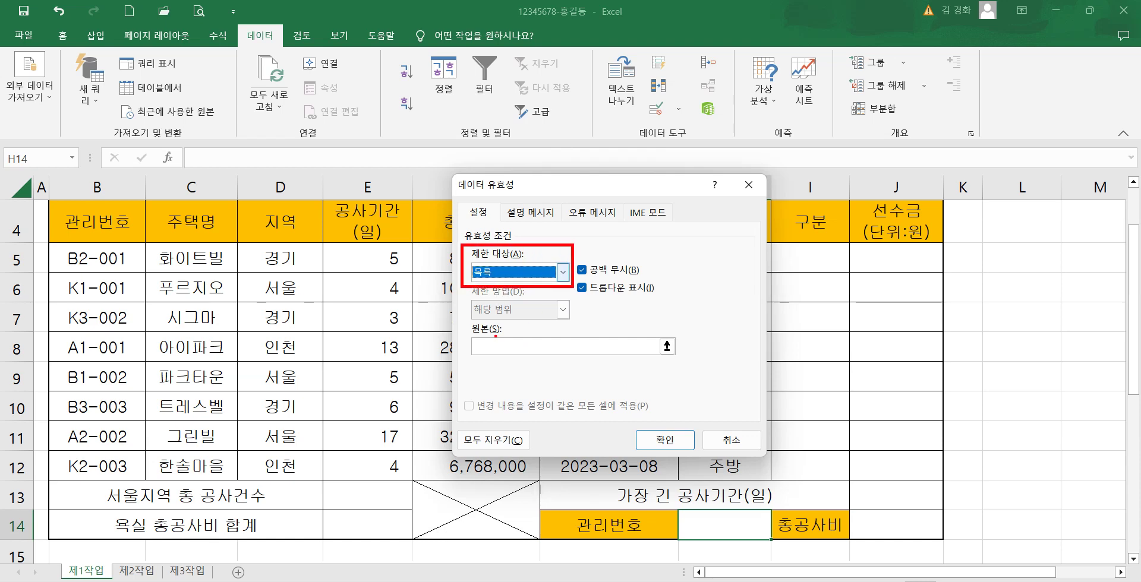
left_click_drag(464, 321, 681, 369)
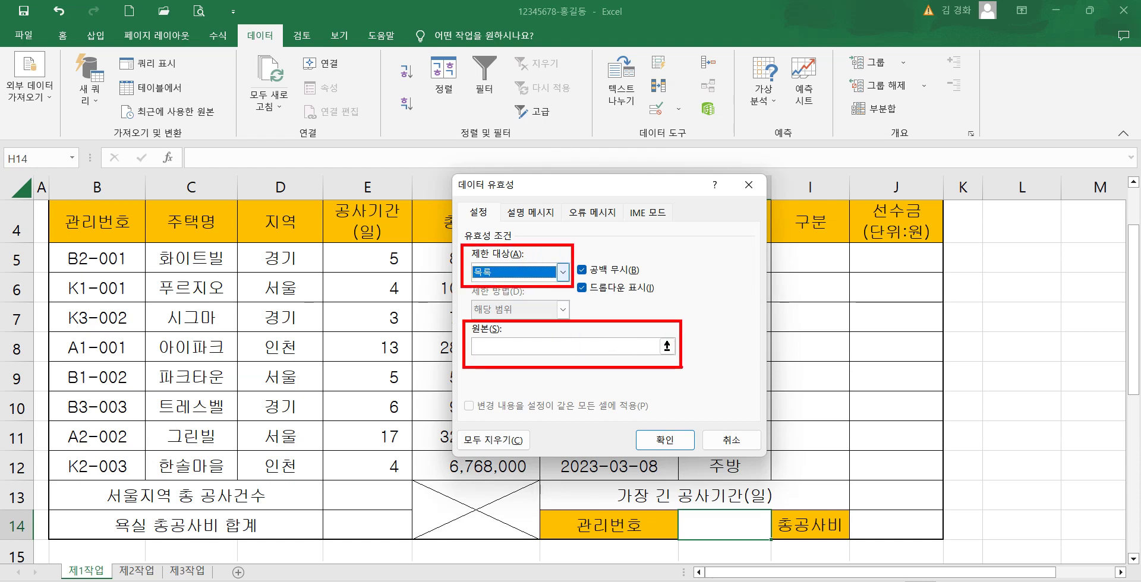
mouse_move(45, 240)
left_mouse_down()
mouse_move(96, 291)
mouse_move(154, 480)
left_mouse_up()
mouse_move(136, 377)
left_mouse_down()
mouse_move(328, 391)
mouse_move(494, 348)
mouse_move(486, 373)
left_mouse_up()
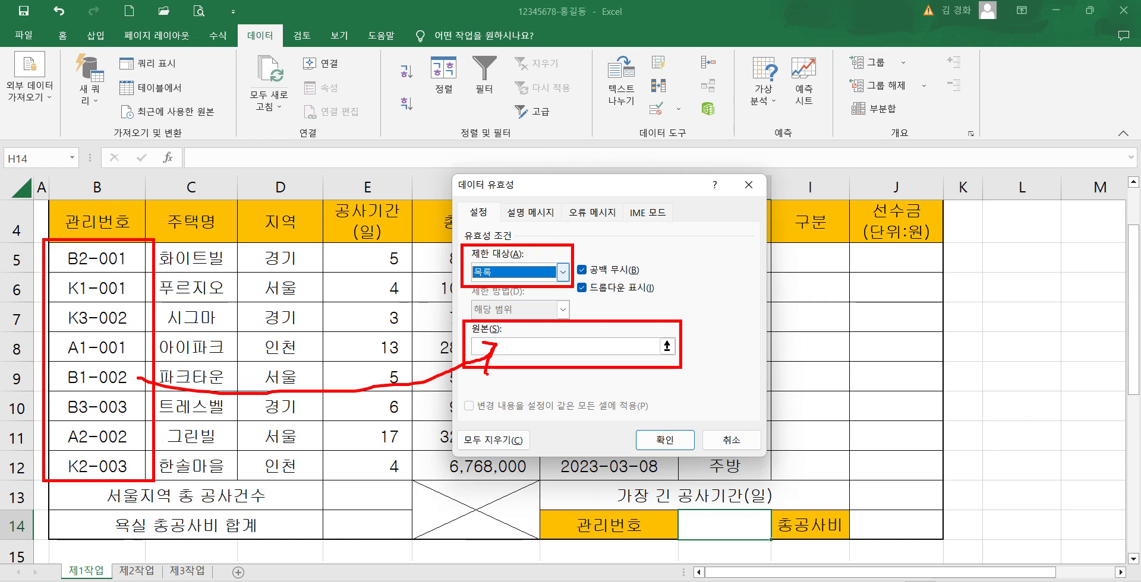
left_click(507, 346)
left_click(95, 259)
left_click_drag(95, 260, 95, 466)
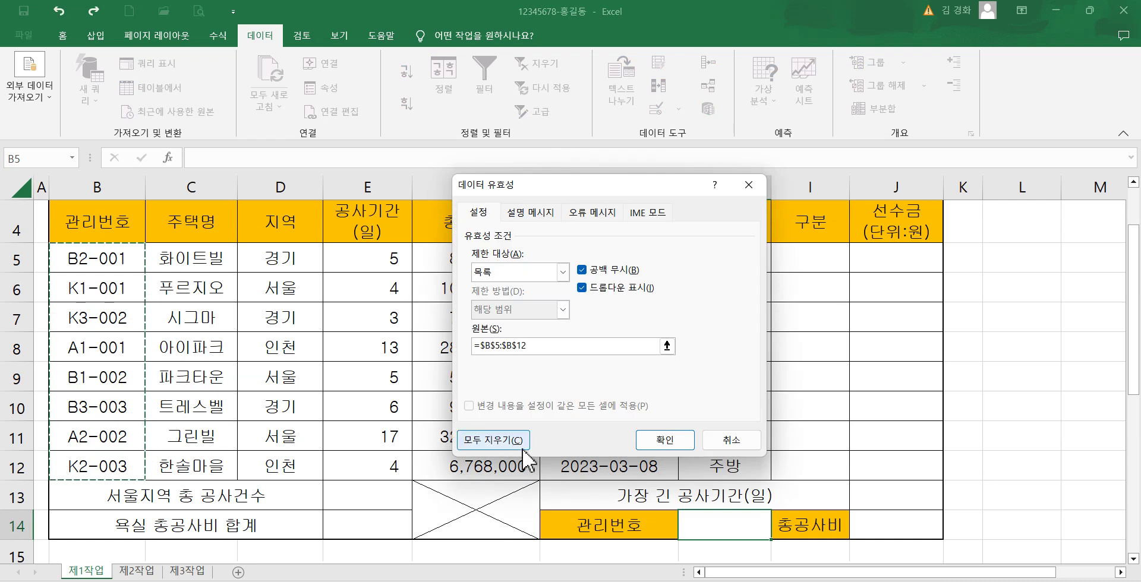
left_click(665, 441)
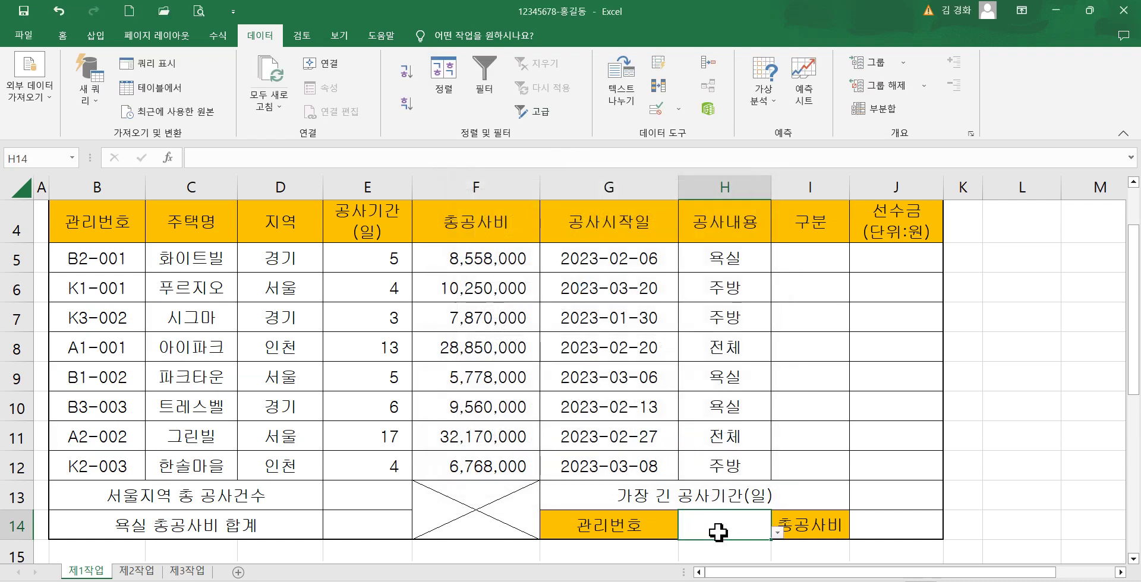
- Choose B2-001 from the drop-down list in cell H14
left_click(777, 532)
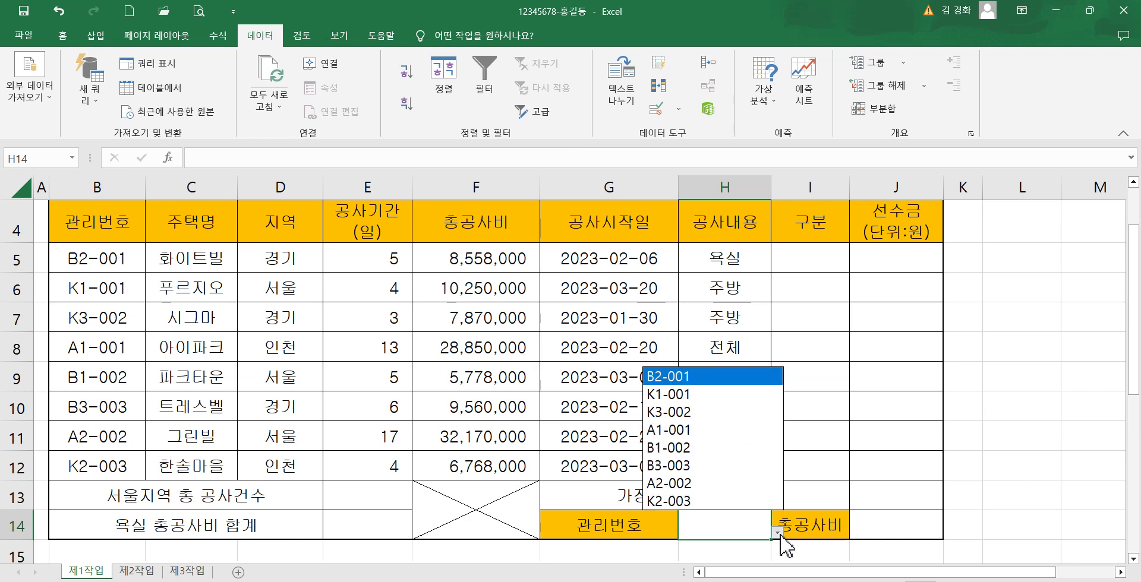
left_click(694, 378)
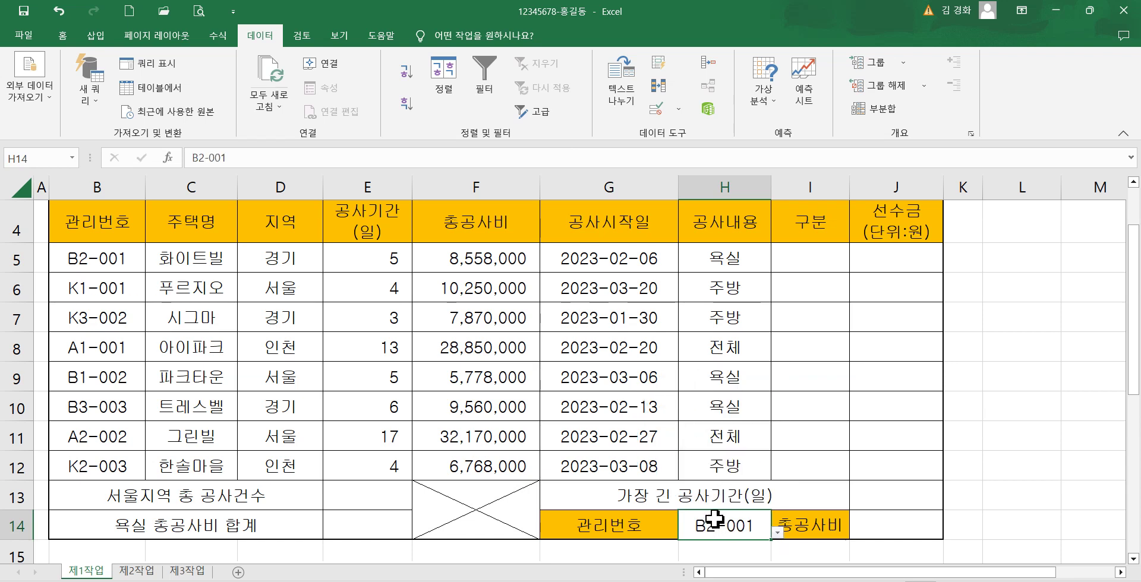
scroll(573, 416, "down", 4)
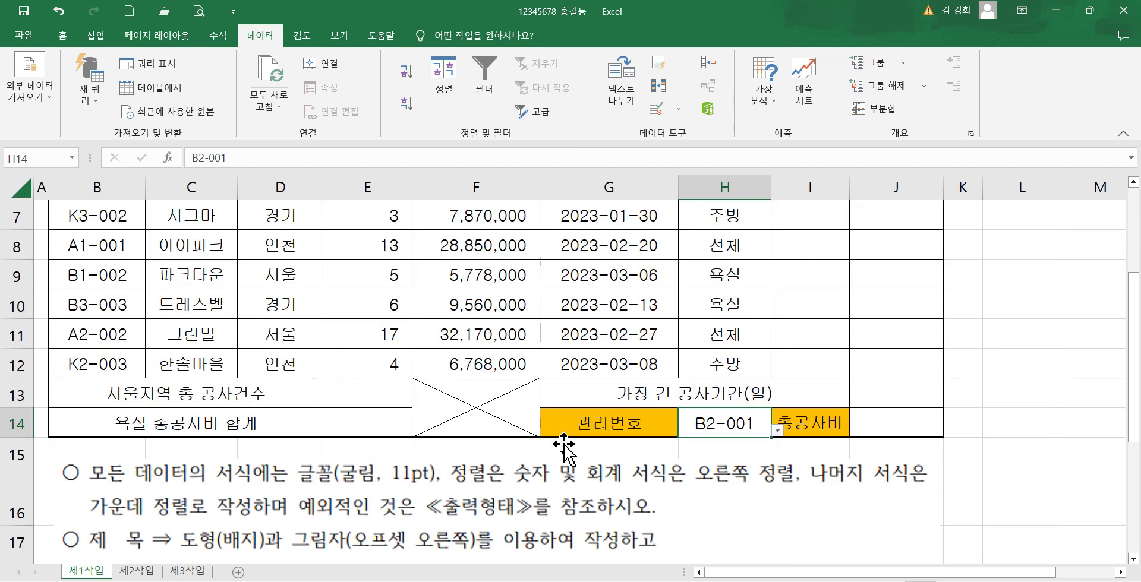
- Review the data validation settings of cell H14, including the option for clearing them
scroll(567, 450, "up", 3)
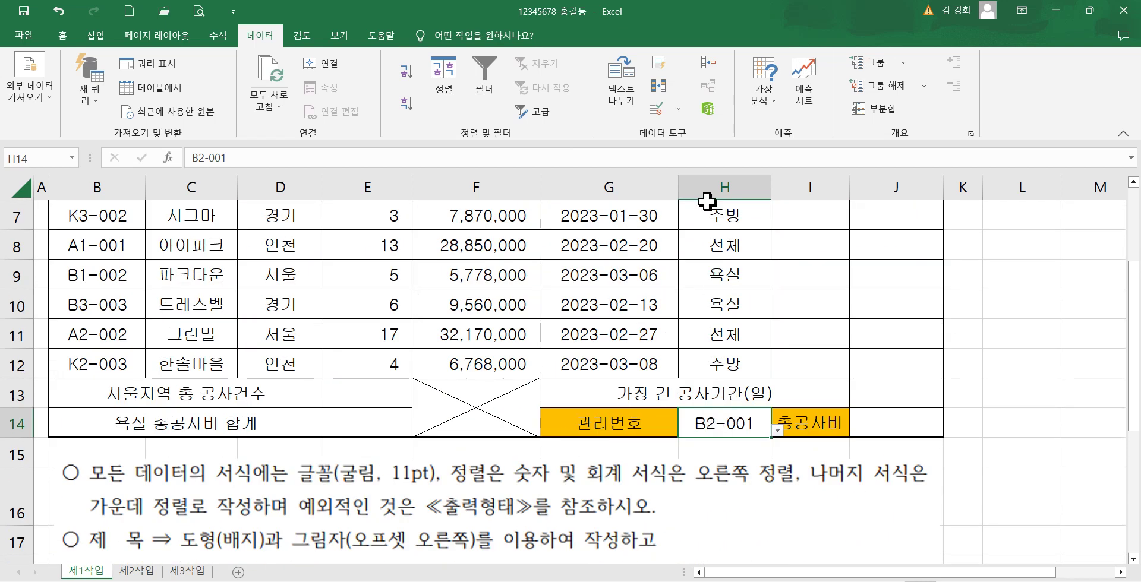
left_click(655, 109)
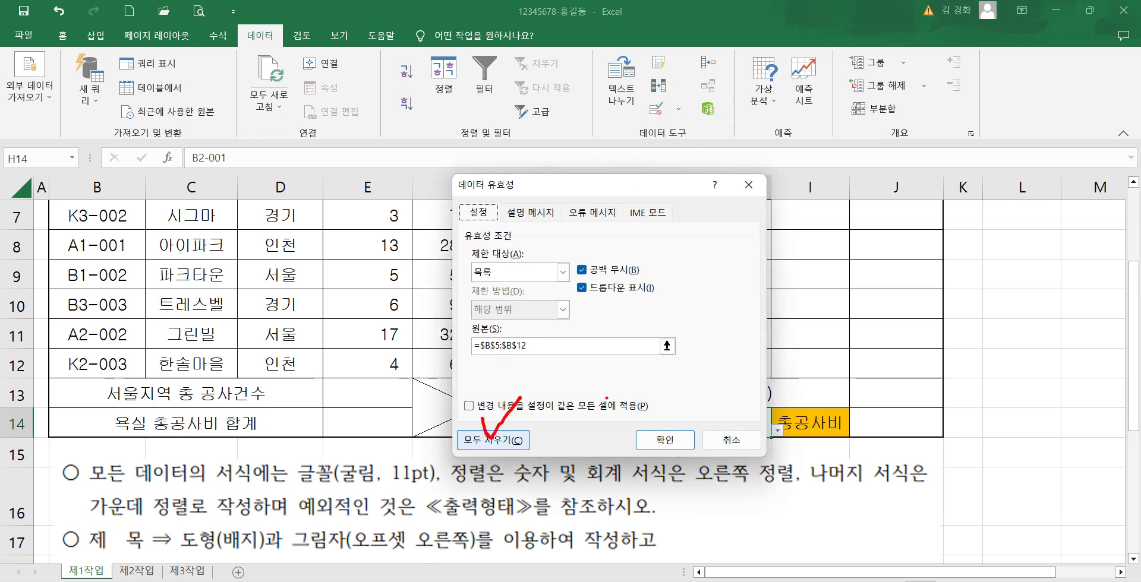
left_click(665, 440)
- Open the cell format settings for the total costs in F5:F12 and choose the 사용자 지정 (custom) number category
scroll(499, 404, "down", 2)
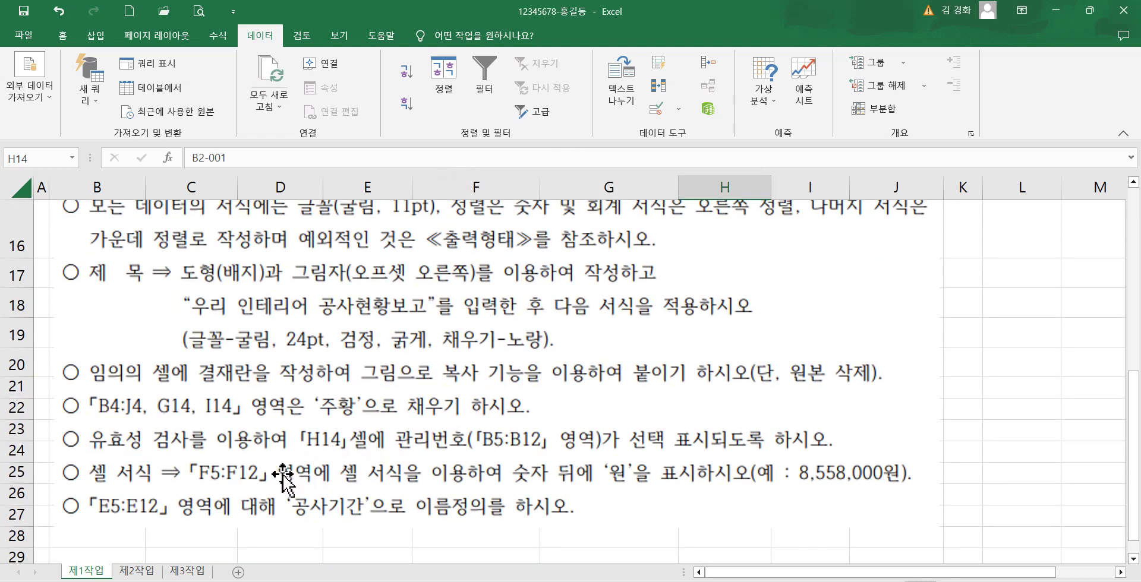
left_click_drag(178, 454, 281, 492)
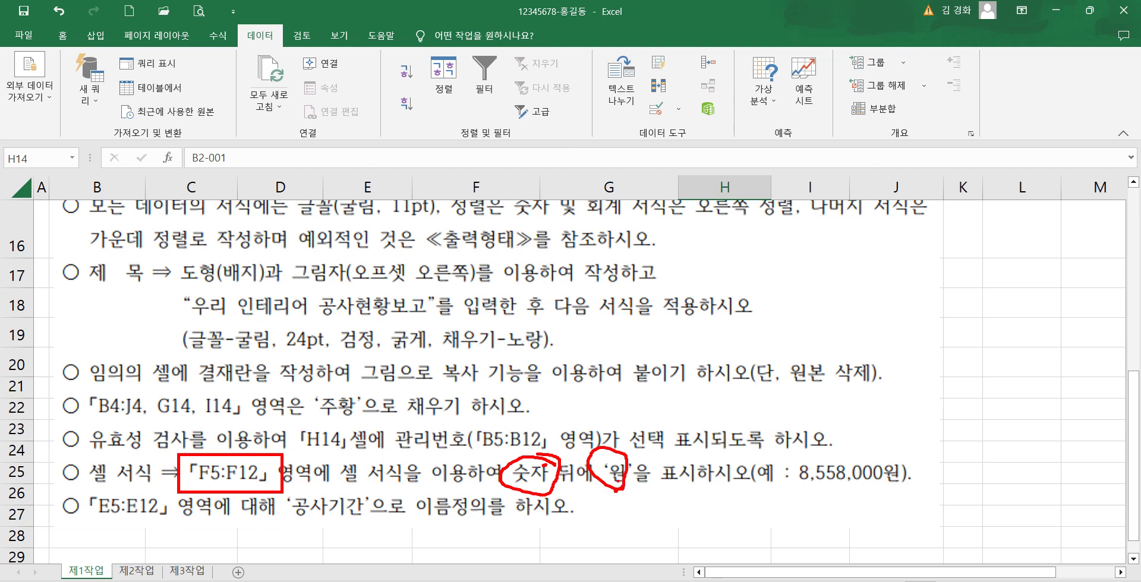
key("Escape")
scroll(656, 469, "up", 4)
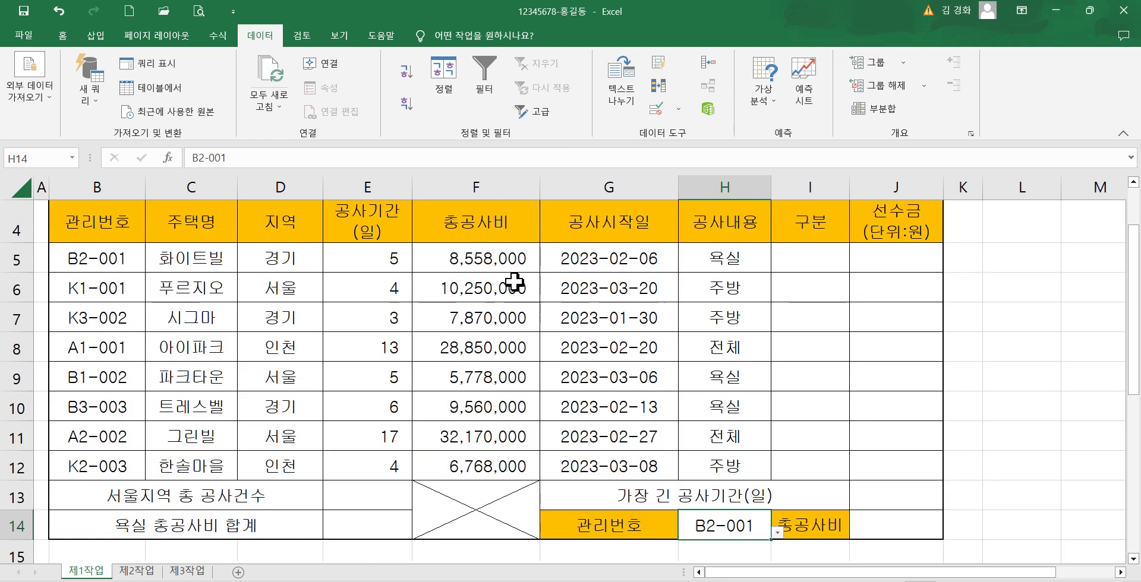
left_click_drag(485, 261, 482, 467)
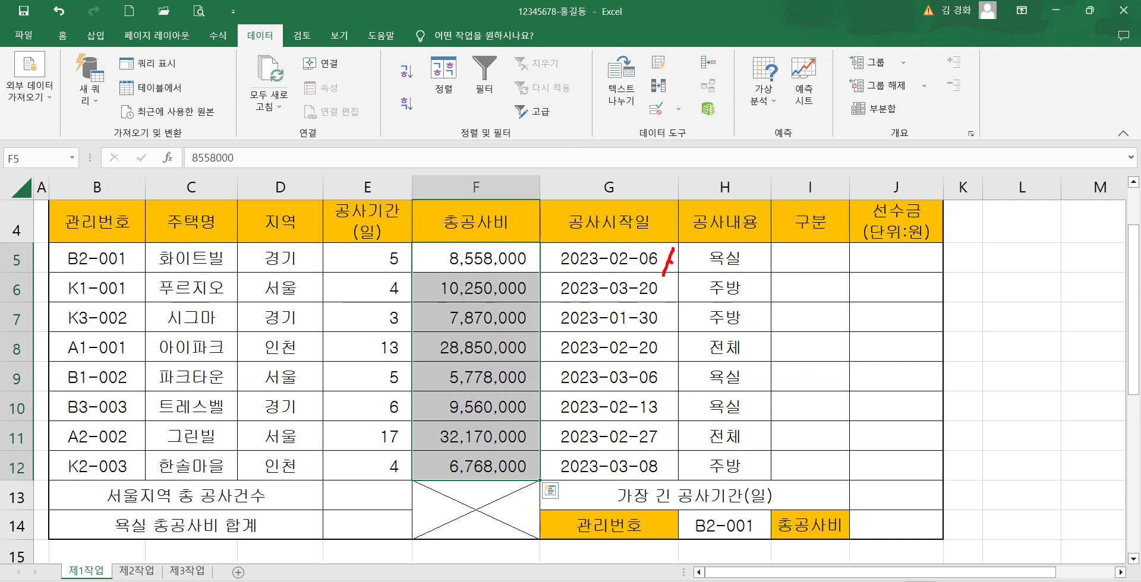
left_click_drag(667, 273, 673, 294)
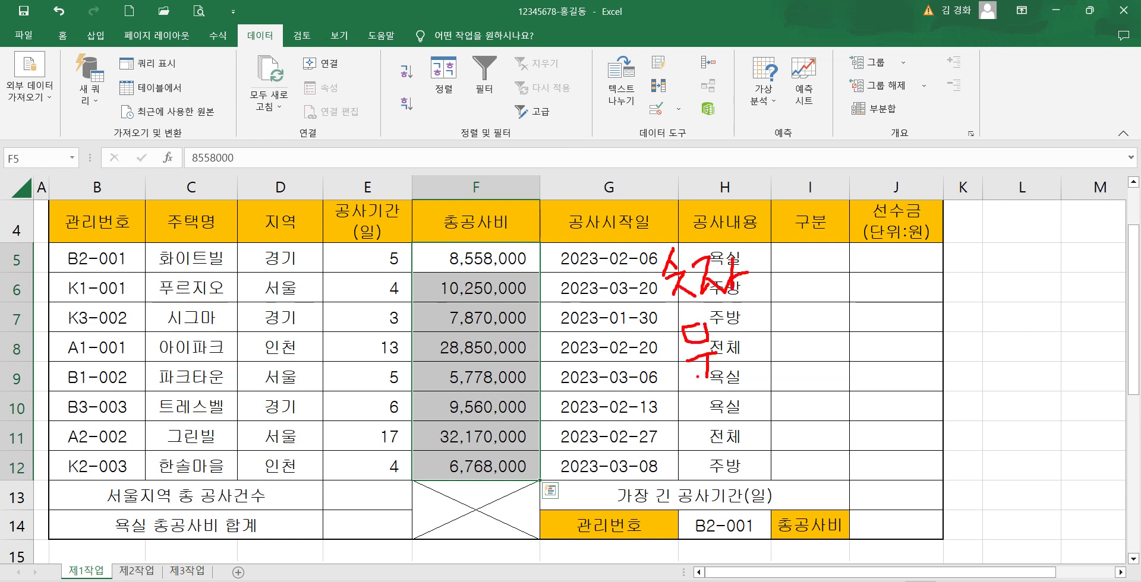
left_click_drag(699, 360, 735, 386)
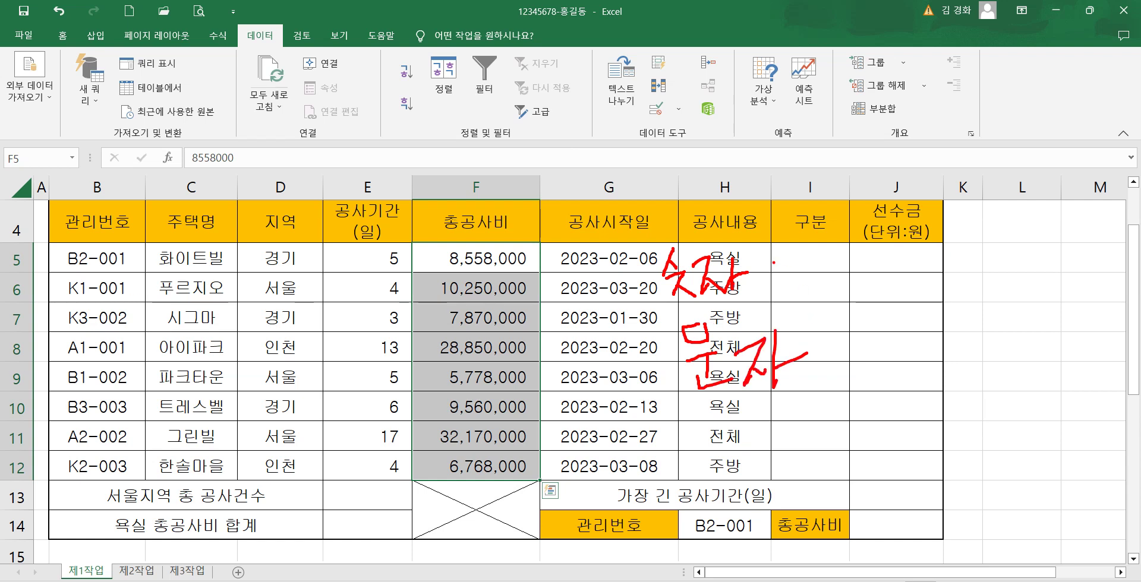
mouse_move(796, 271)
left_mouse_down()
mouse_move(827, 259)
mouse_move(811, 283)
left_mouse_up()
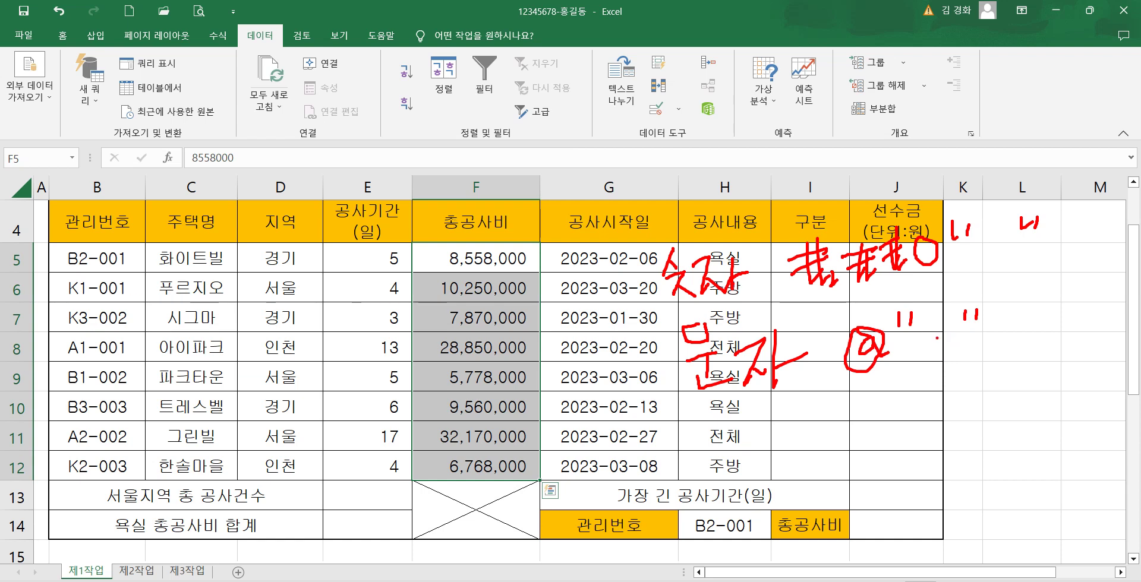
key("Escape")
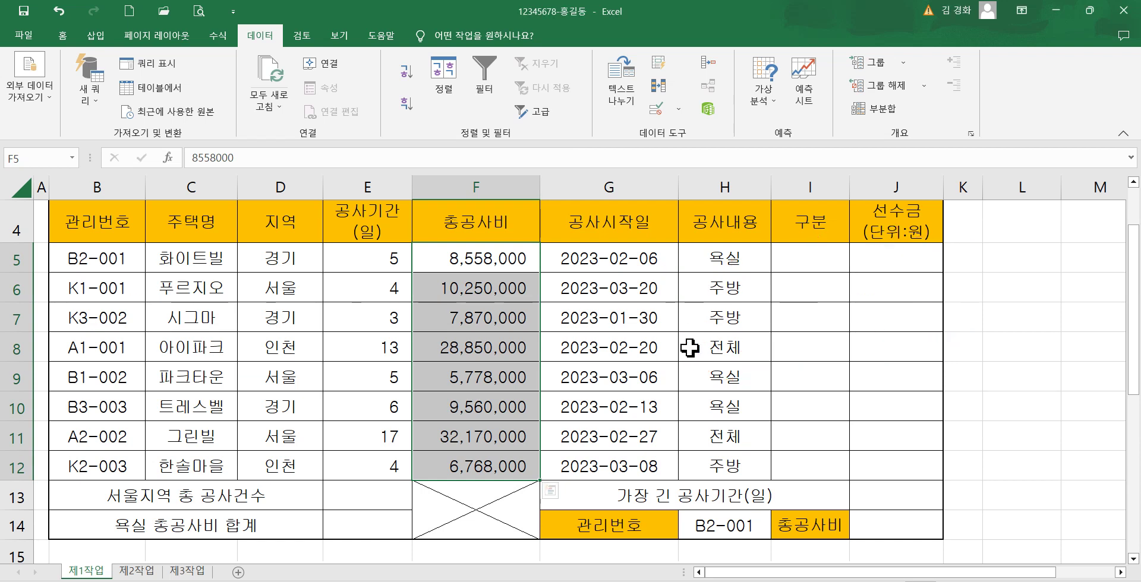
right_click(499, 342)
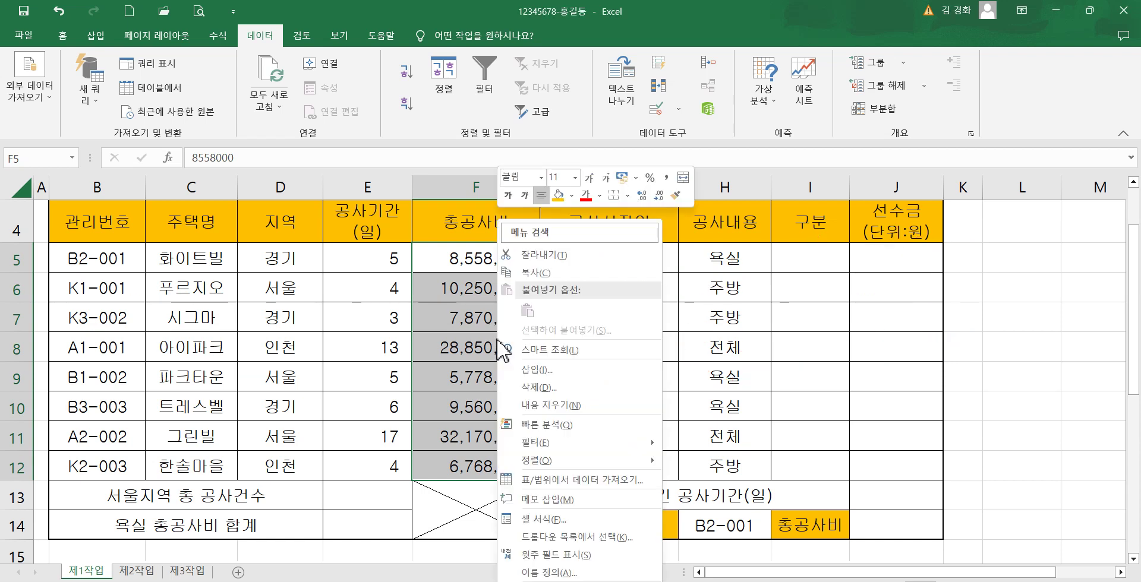
left_click(539, 521)
left_click_drag(523, 191, 753, 126)
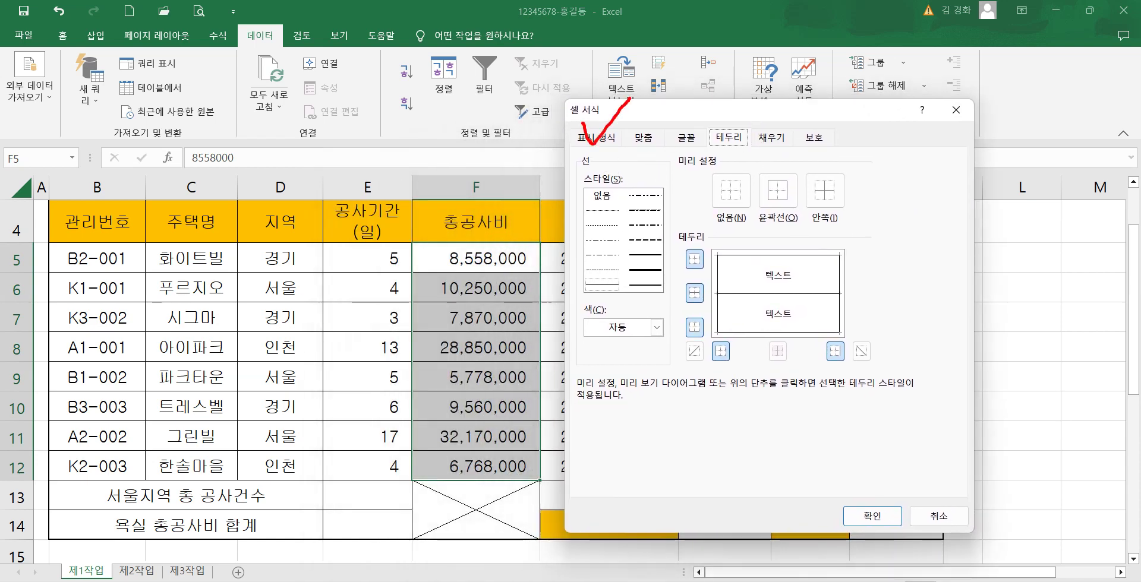
key("Escape")
left_click(609, 142)
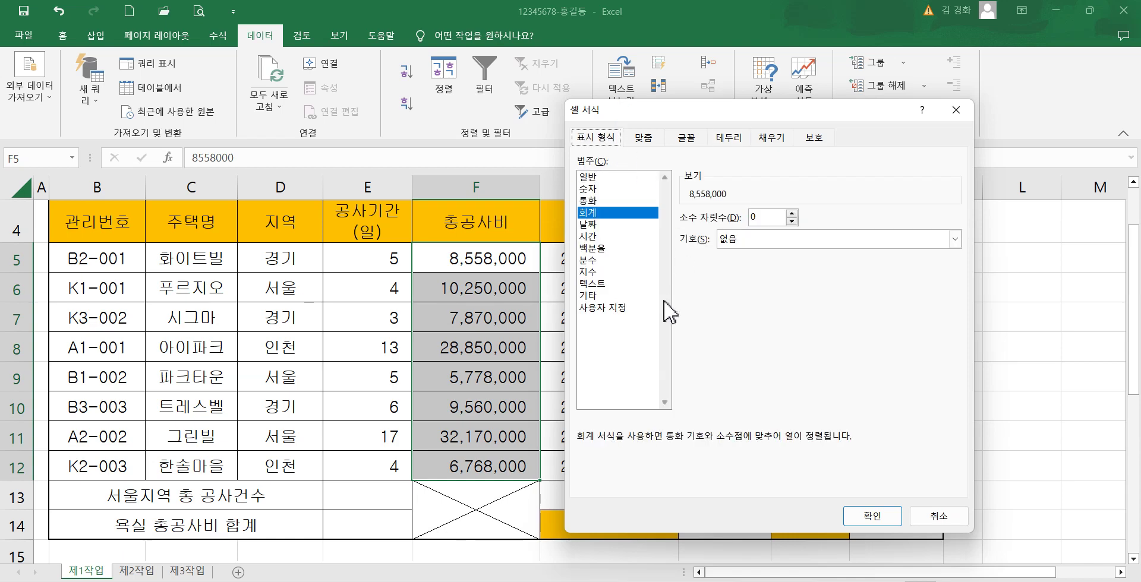
left_click(602, 307)
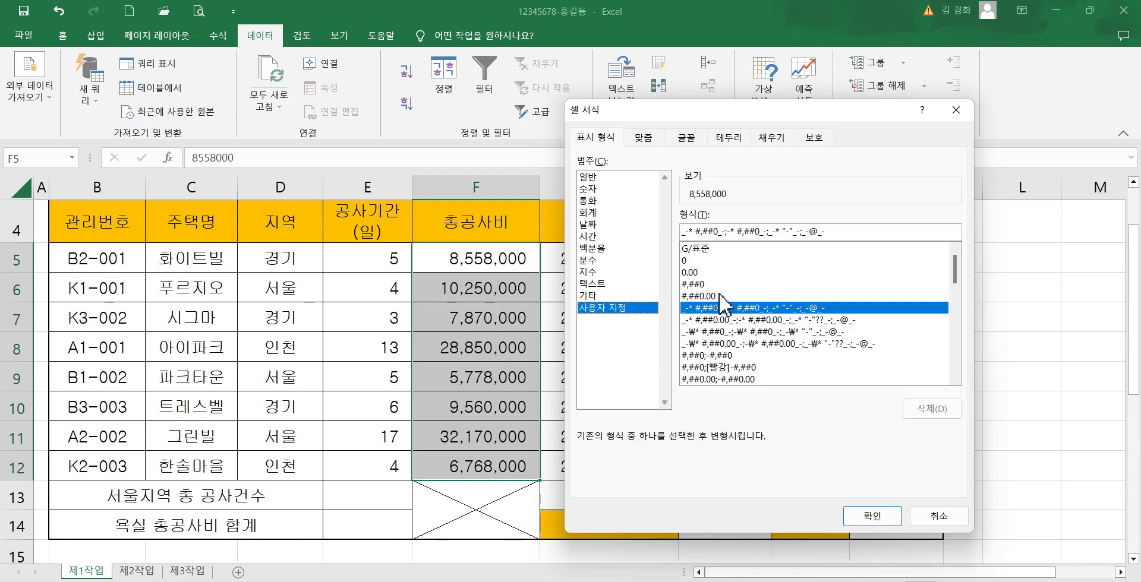
- Apply the custom number format #,##0"원" to F5:F12, based on the built-in #,##0 format
left_click(699, 285)
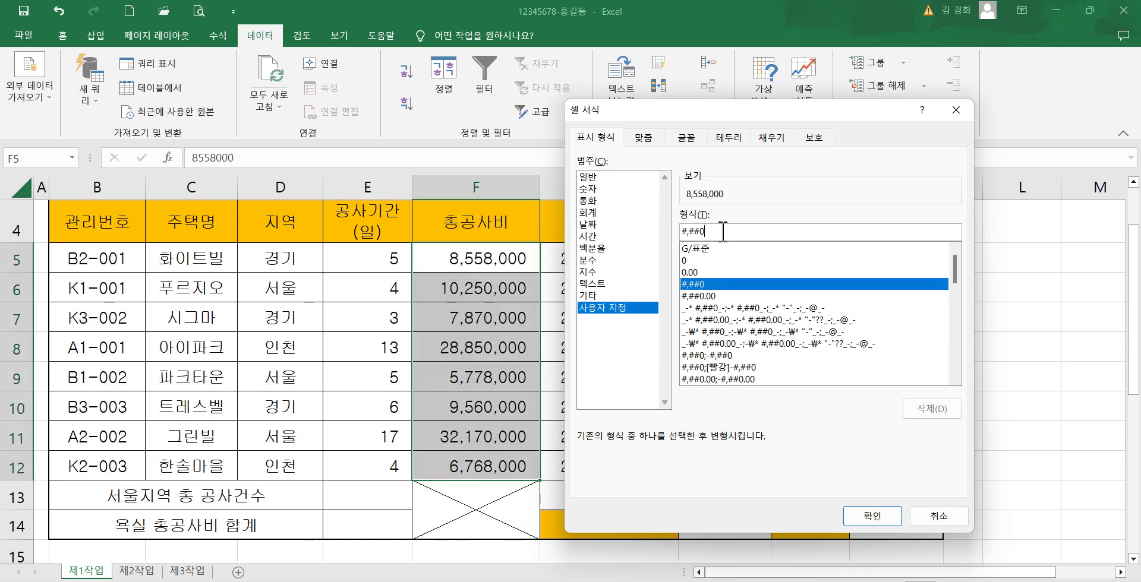
type("\"")
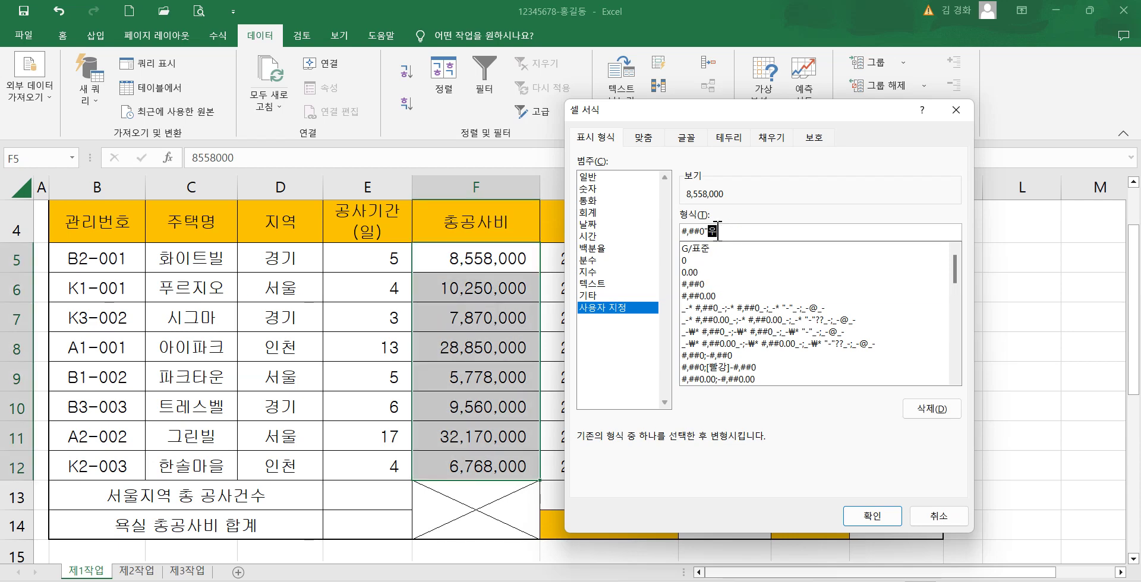
type("원")
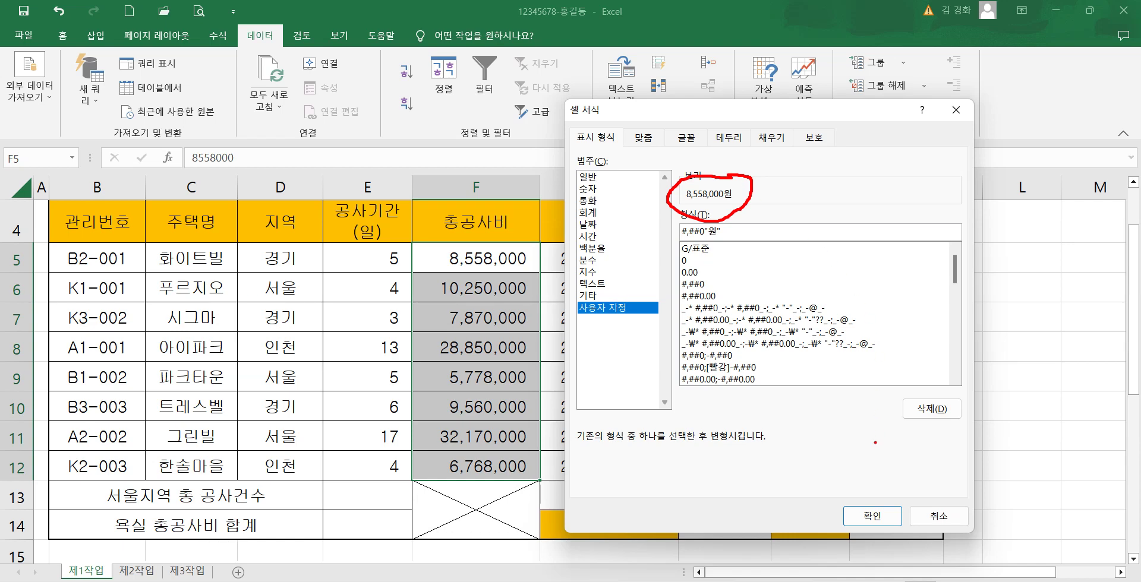
left_click(872, 516)
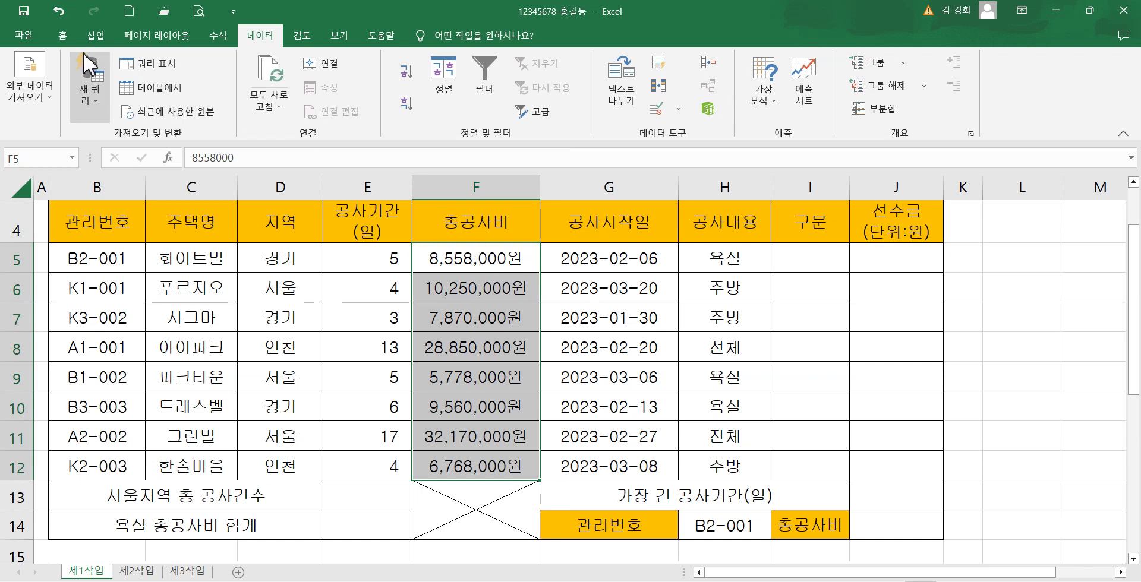
- Right-align the total costs in F5:F12
left_click(62, 35)
left_click(478, 103)
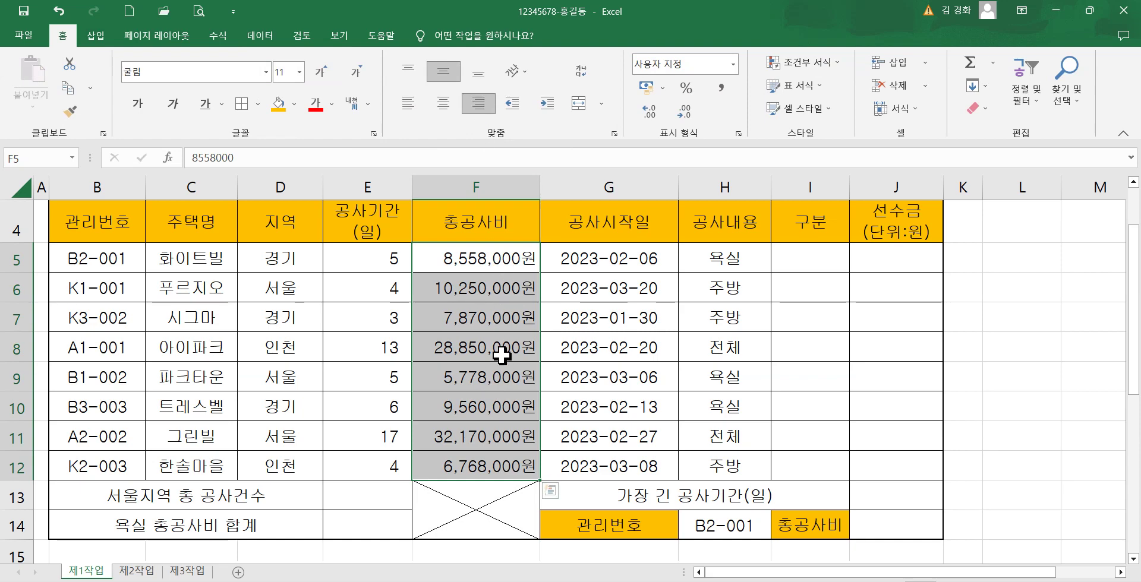
left_click(513, 380)
- Check the name definition instruction below the table and define the name 공사기간 for the range E5:E12
scroll(515, 401, "down", 5)
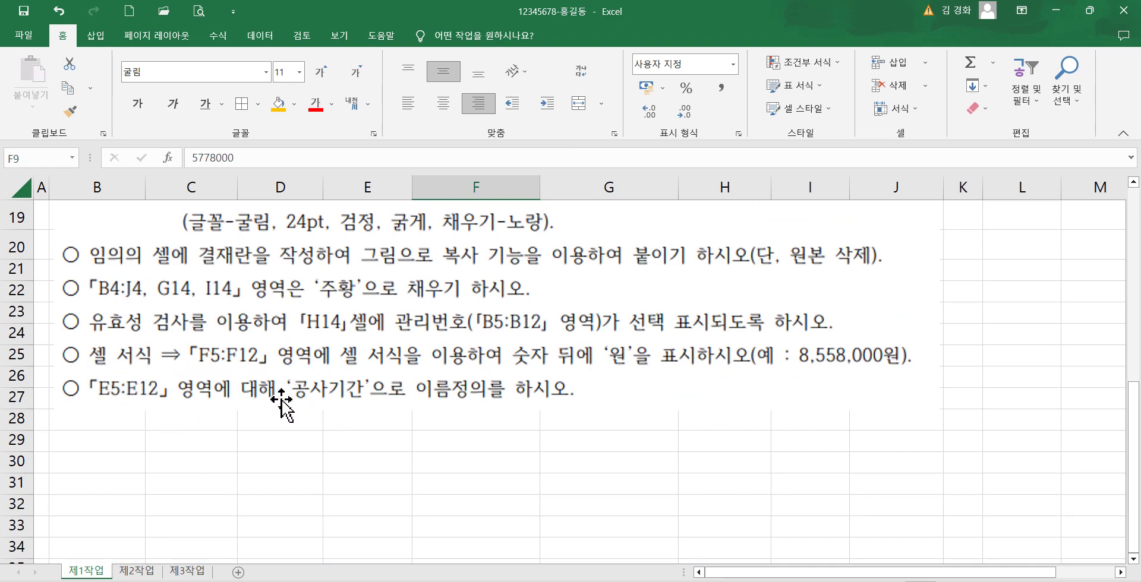
mouse_move(330, 372)
left_mouse_down()
mouse_move(318, 381)
mouse_move(494, 411)
left_mouse_up()
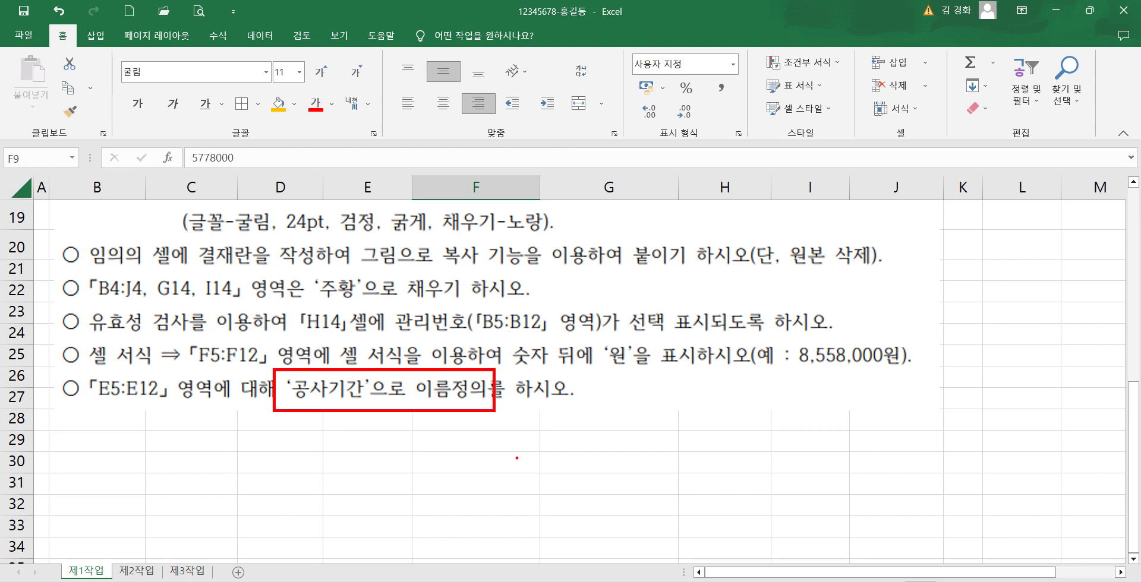
key("Escape")
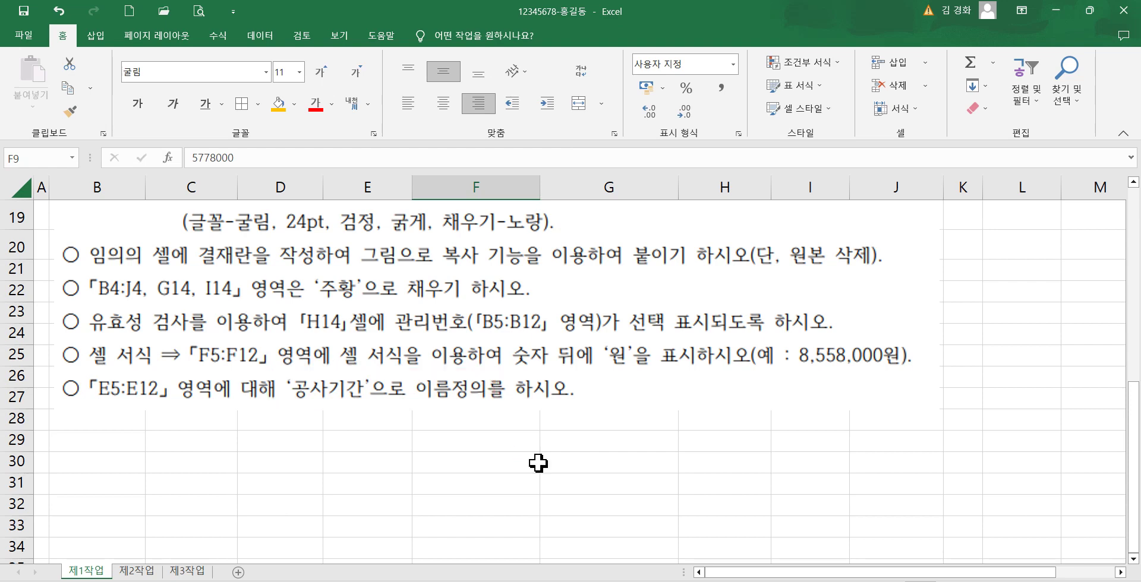
scroll(538, 464, "up", 6)
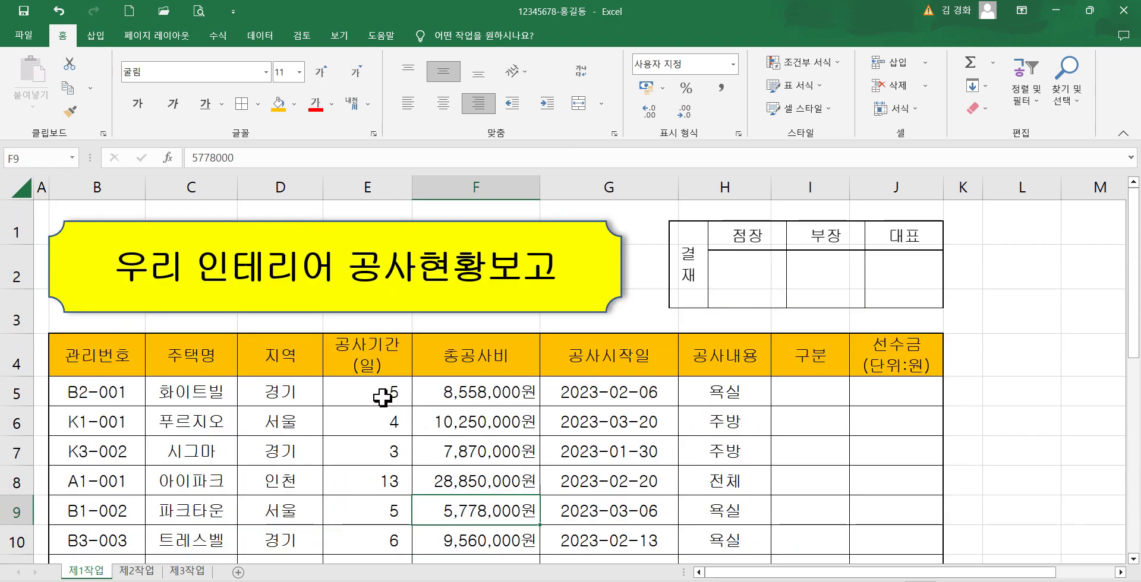
left_click_drag(382, 398, 375, 511)
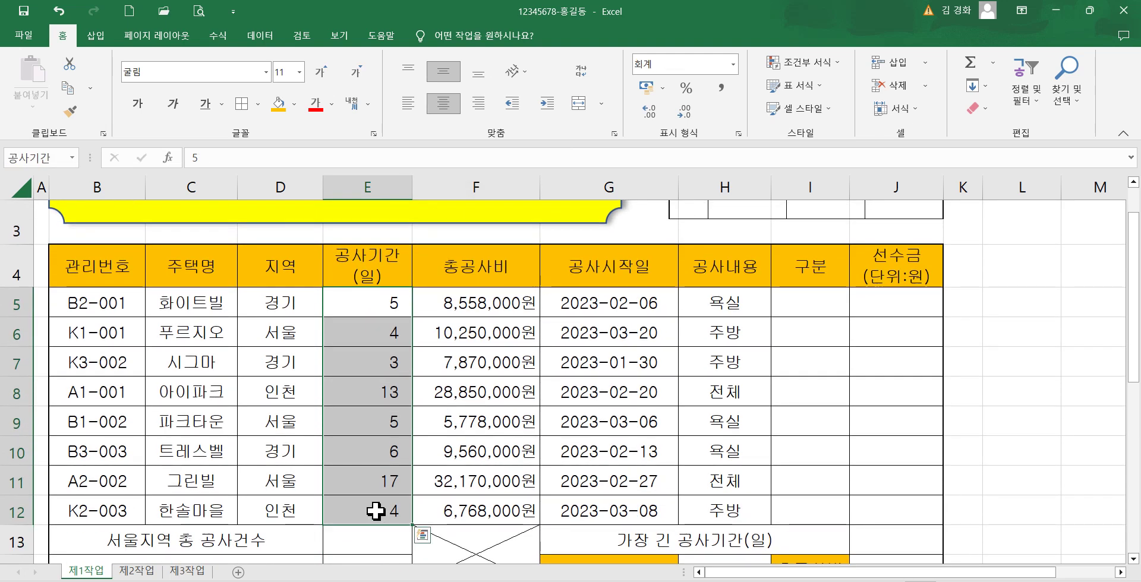
left_click(60, 159)
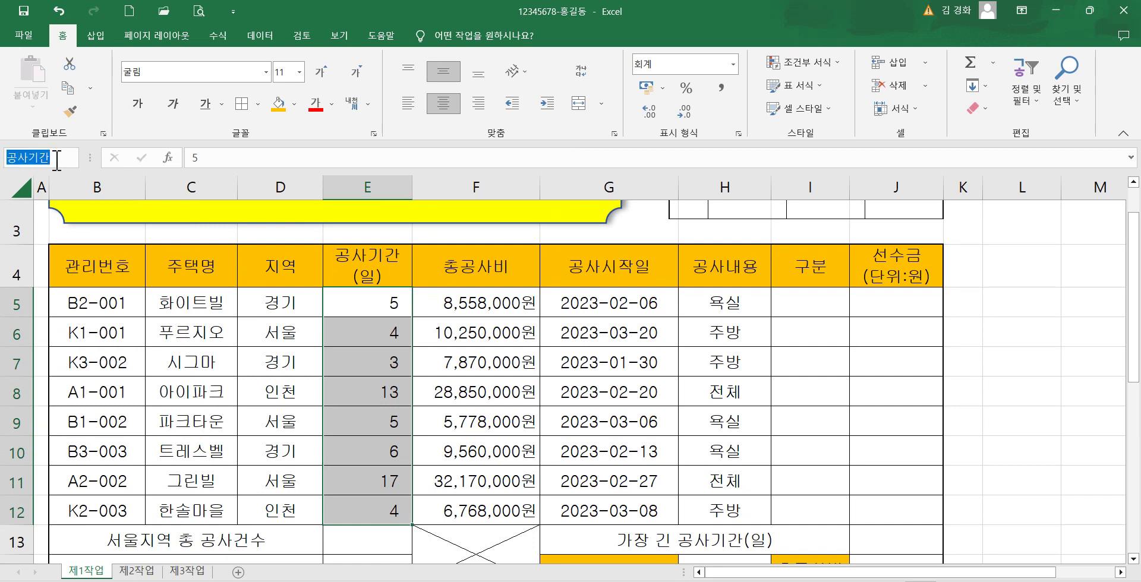
left_click(55, 159)
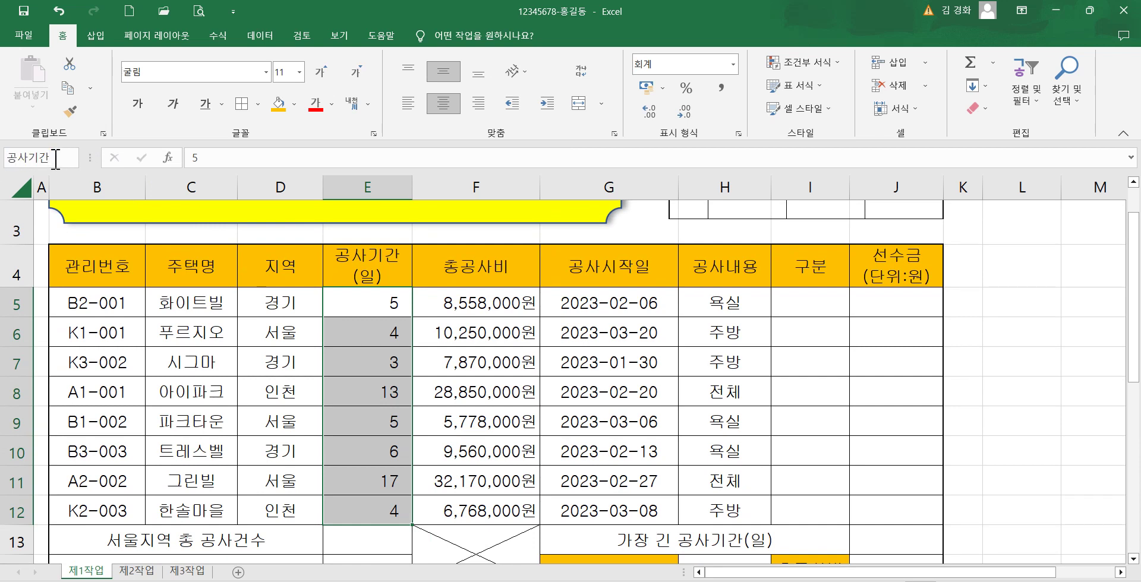
key("Return")
- Reselect E5:E12 to check its defined name and look over the finished table and title
left_click(367, 371)
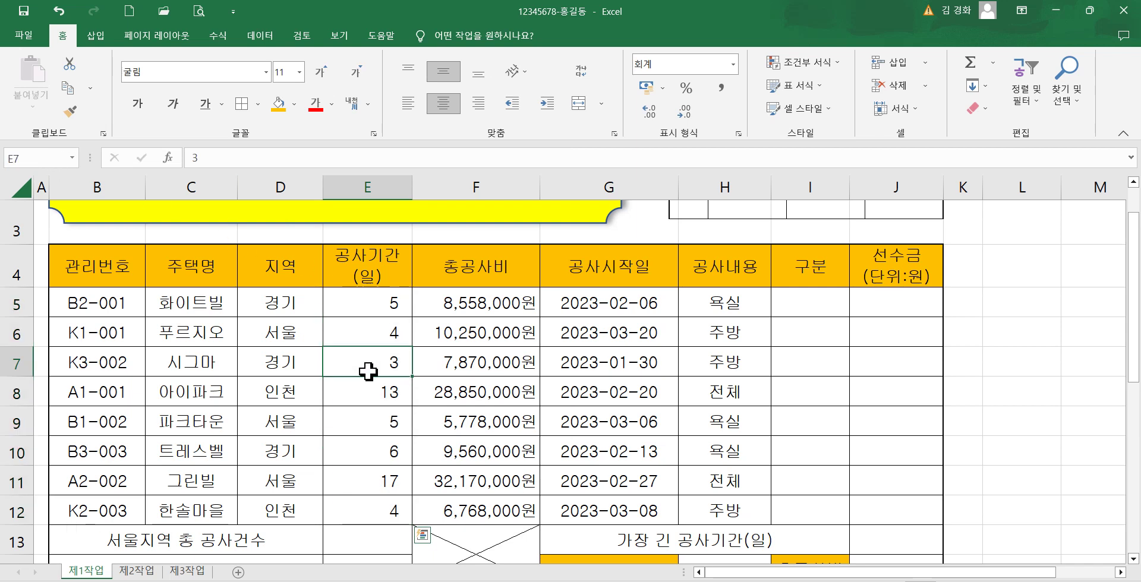
left_click_drag(375, 301, 364, 510)
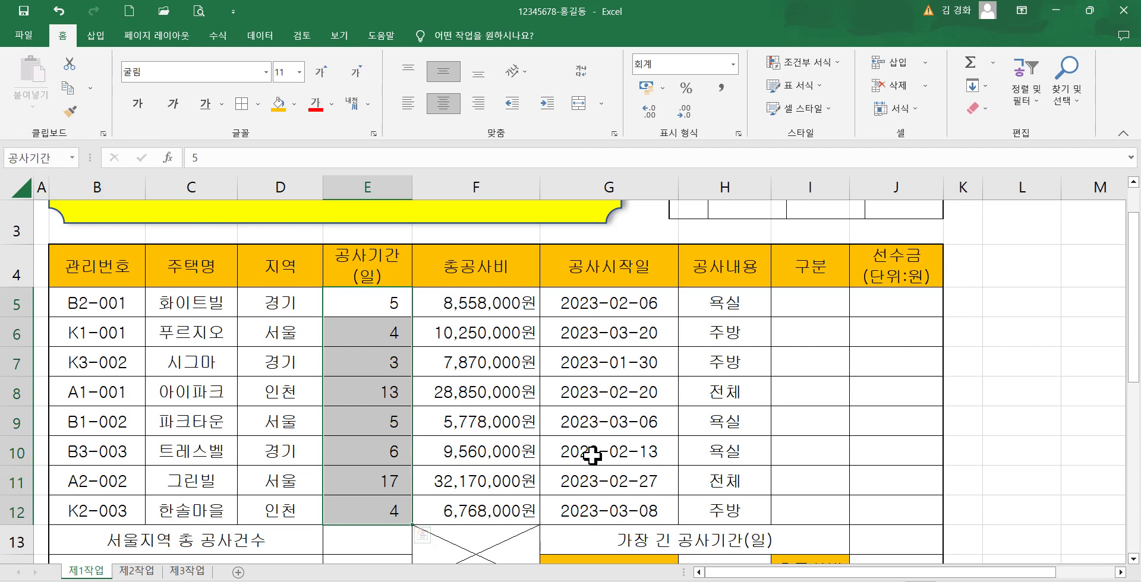
left_click(621, 445)
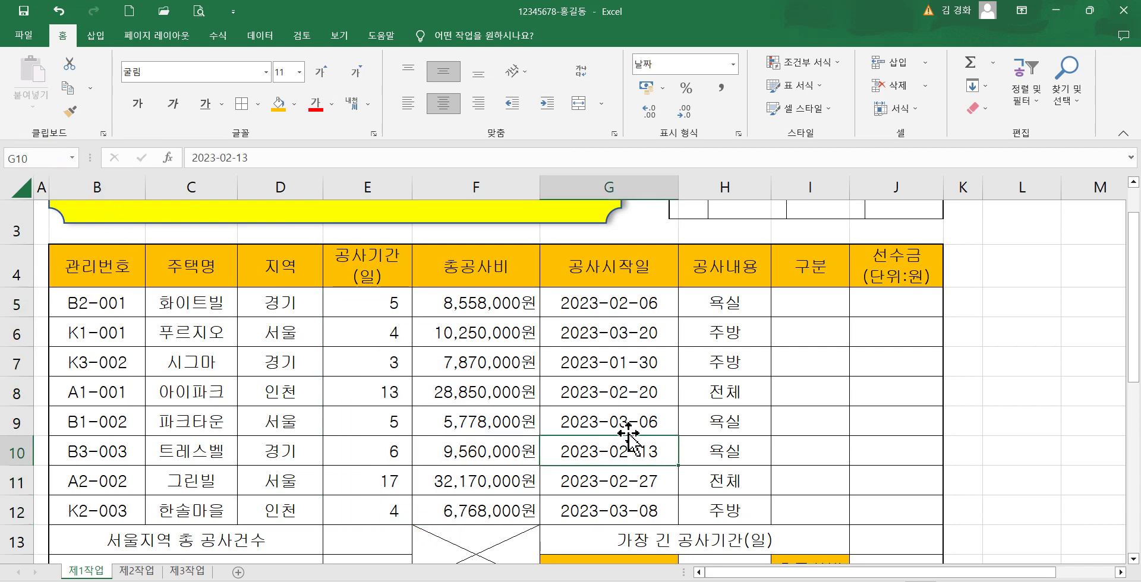
scroll(629, 440, "down", 2)
scroll(643, 423, "up", 1)
scroll(643, 423, "up", 2)
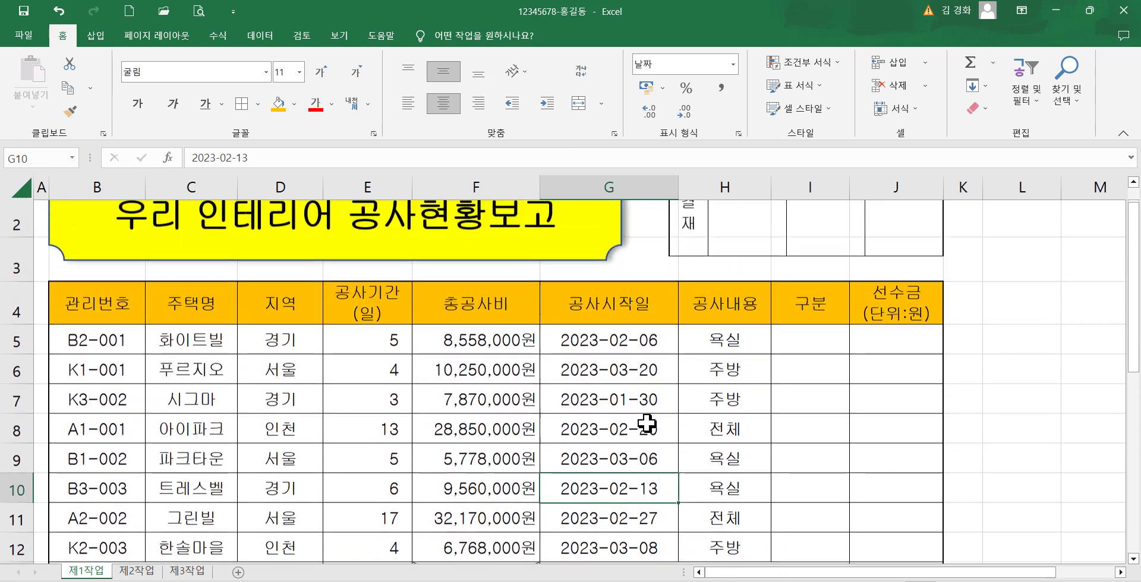
scroll(650, 420, "down", 2)
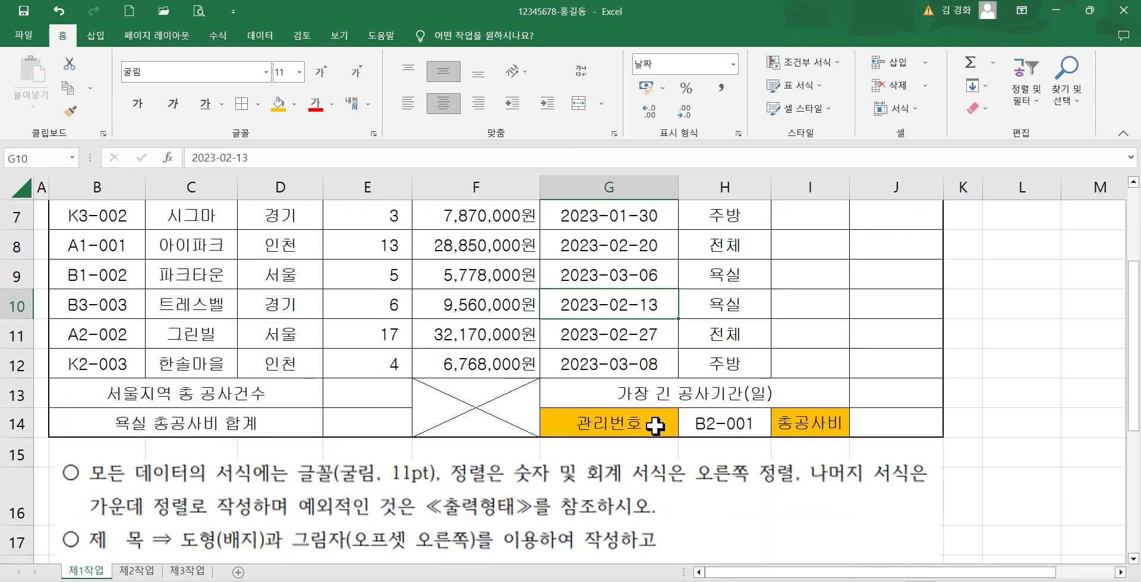
scroll(654, 426, "up", 2)
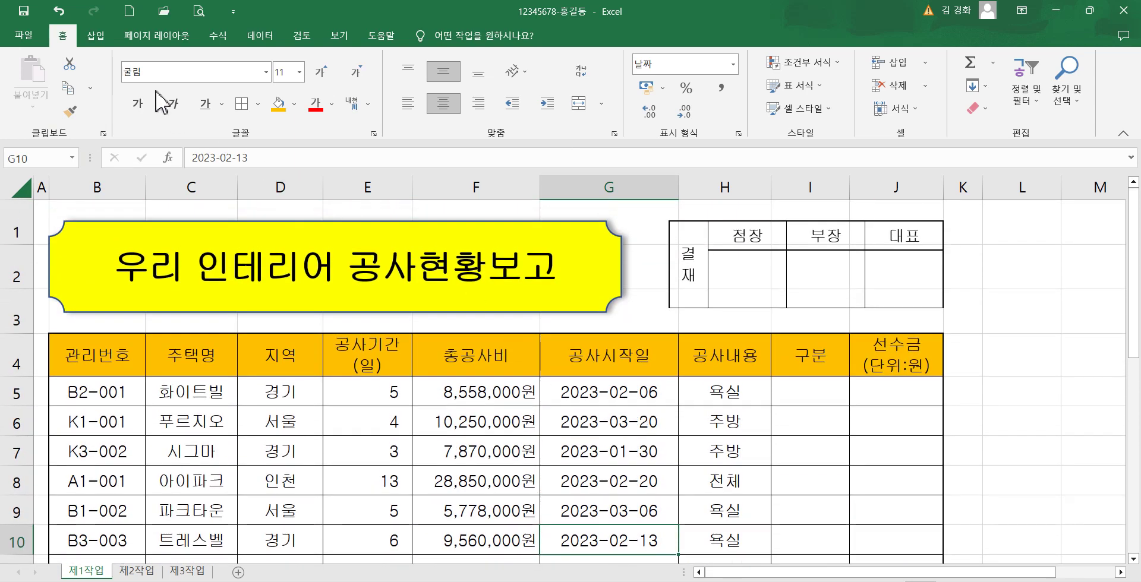
- Save the workbook with the completed 제1작업 layout
left_click(24, 11)
scroll(854, 491, "down", 1)
left_click(581, 386)
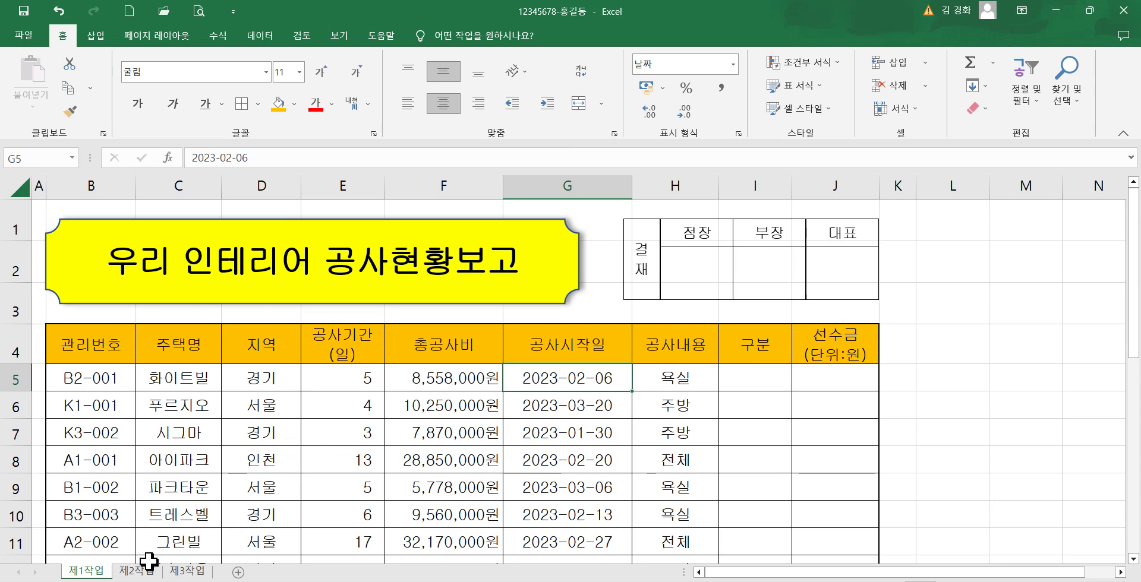
left_click(306, 424)
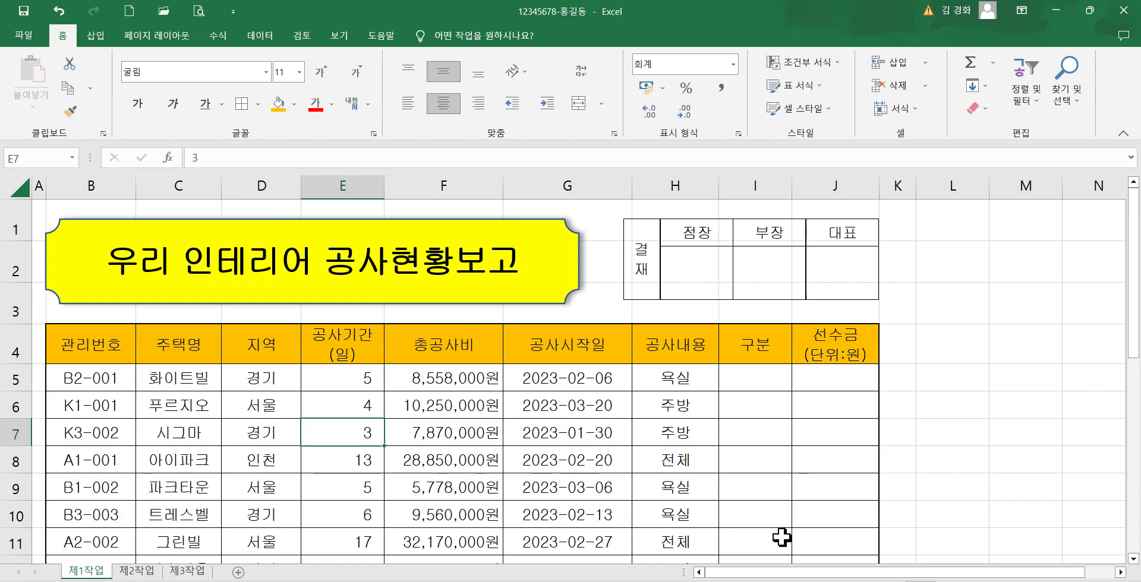
- Switch to the exam PDF, read function conditions (1) to (6) and conditional formatting condition (7), and return to the Excel workbook
key("alt+Tab")
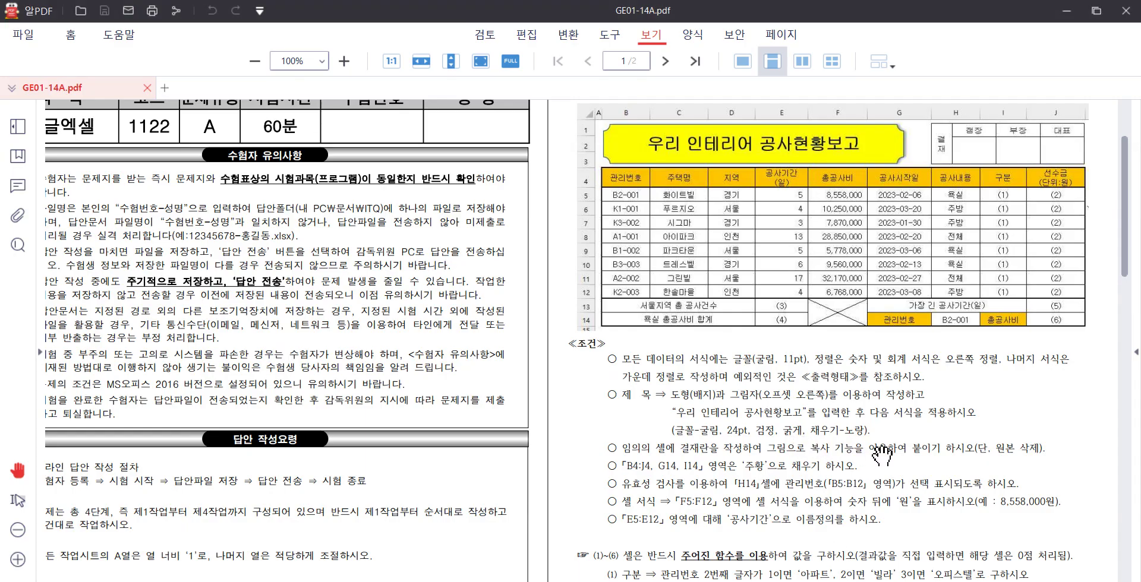
scroll(878, 457, "down", 2)
scroll(878, 458, "down", 1)
scroll(638, 441, "down", 2)
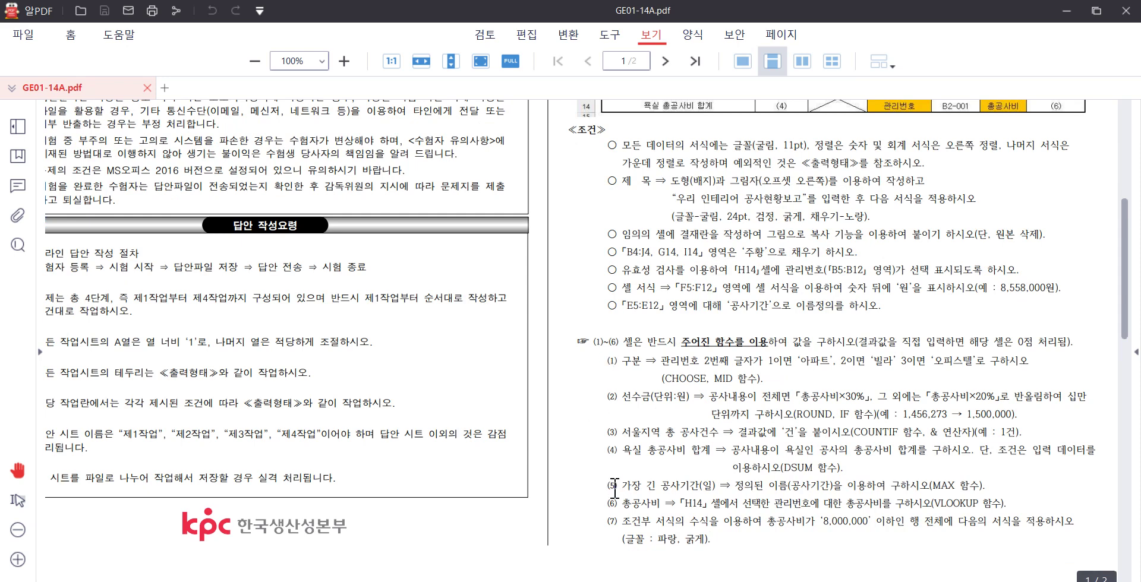
mouse_move(600, 514)
left_mouse_down()
mouse_move(805, 540)
mouse_move(1083, 551)
left_mouse_up()
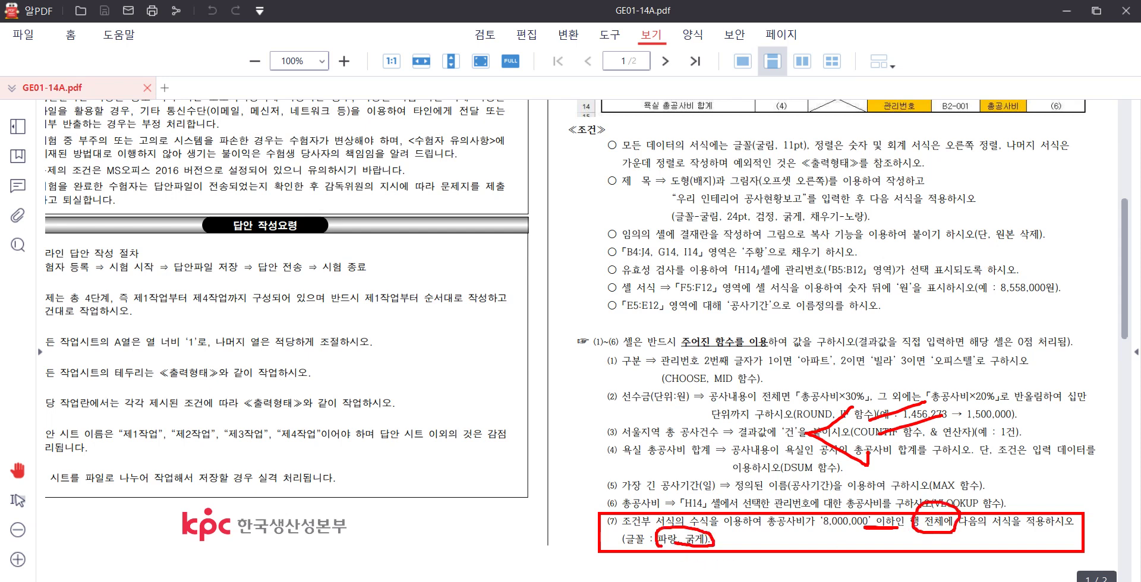
key("Escape")
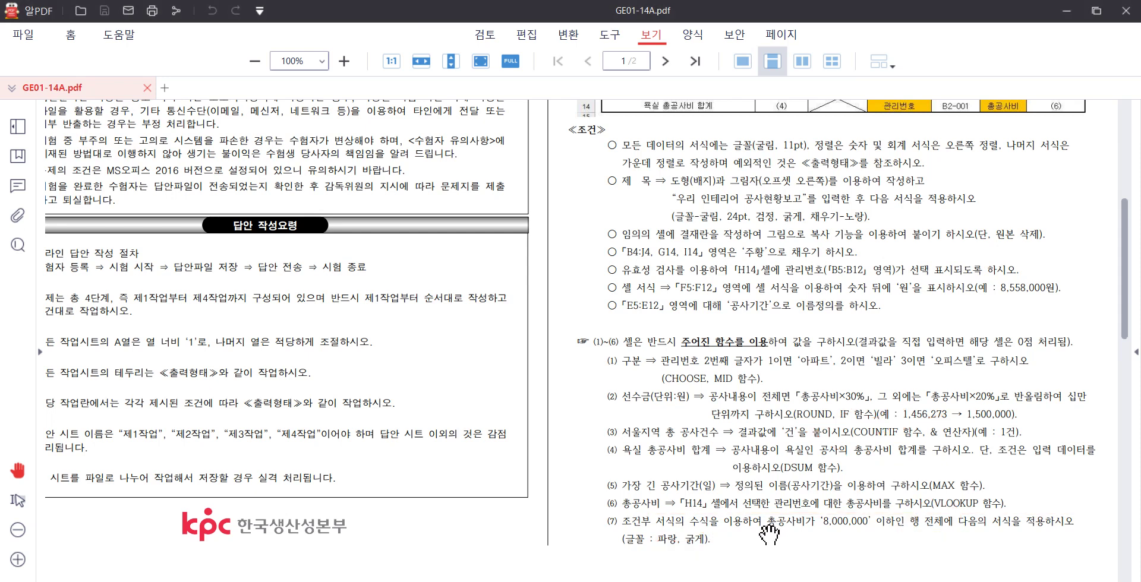
mouse_move(756, 581)
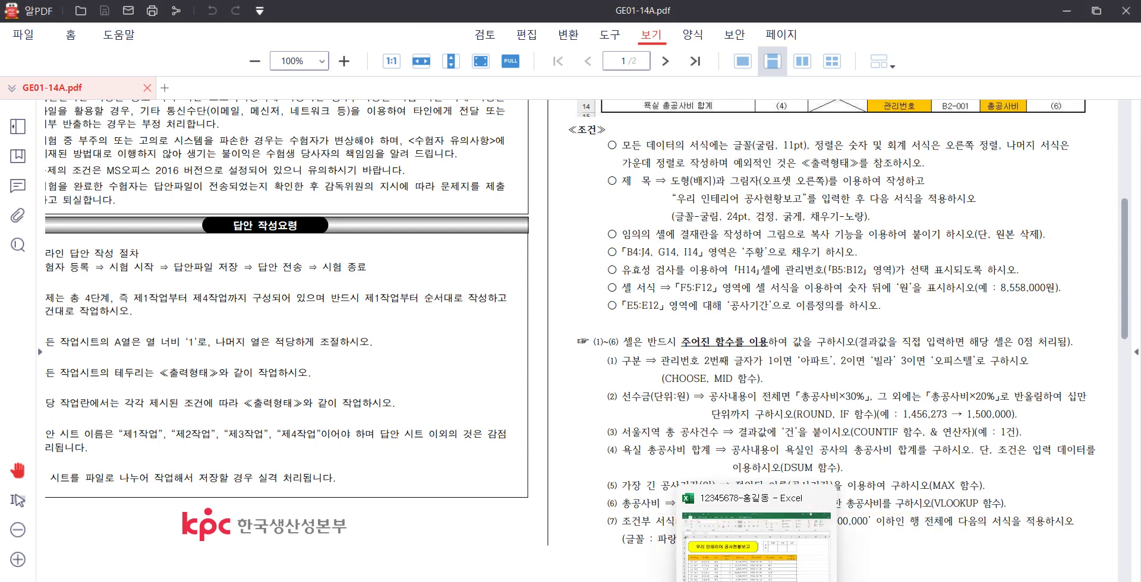
left_click(757, 541)
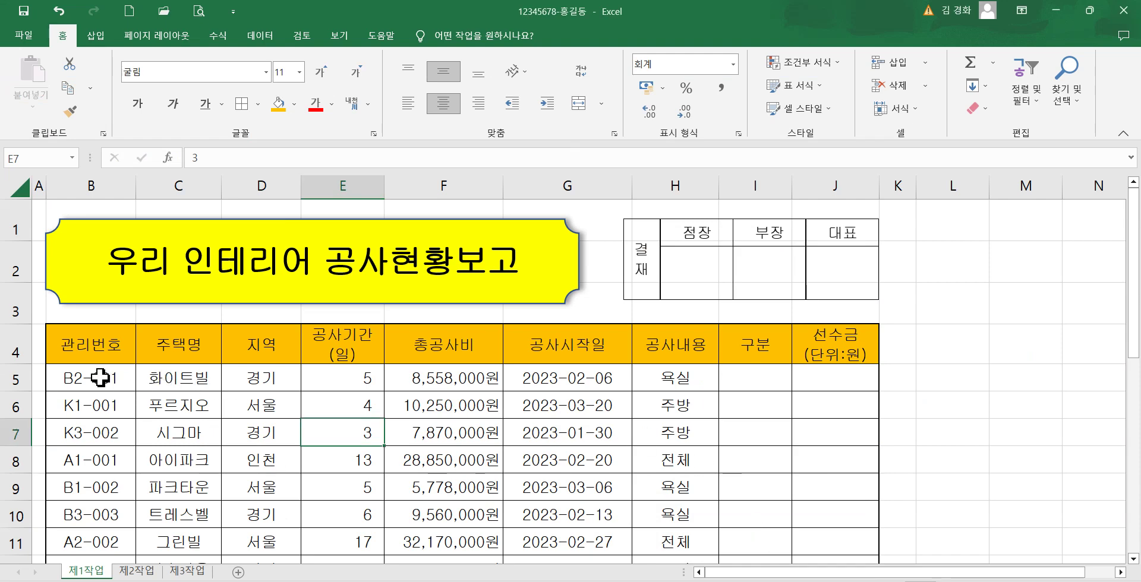
mouse_move(100, 378)
left_mouse_down()
mouse_move(796, 514)
mouse_move(820, 569)
mouse_move(824, 476)
left_mouse_up()
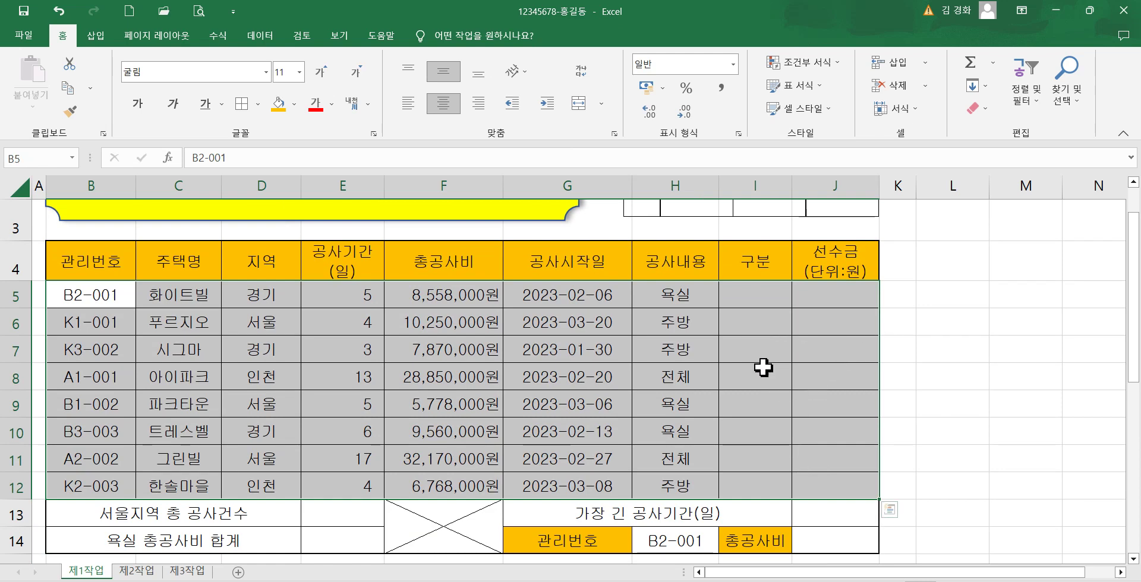
left_click_drag(104, 291, 667, 485)
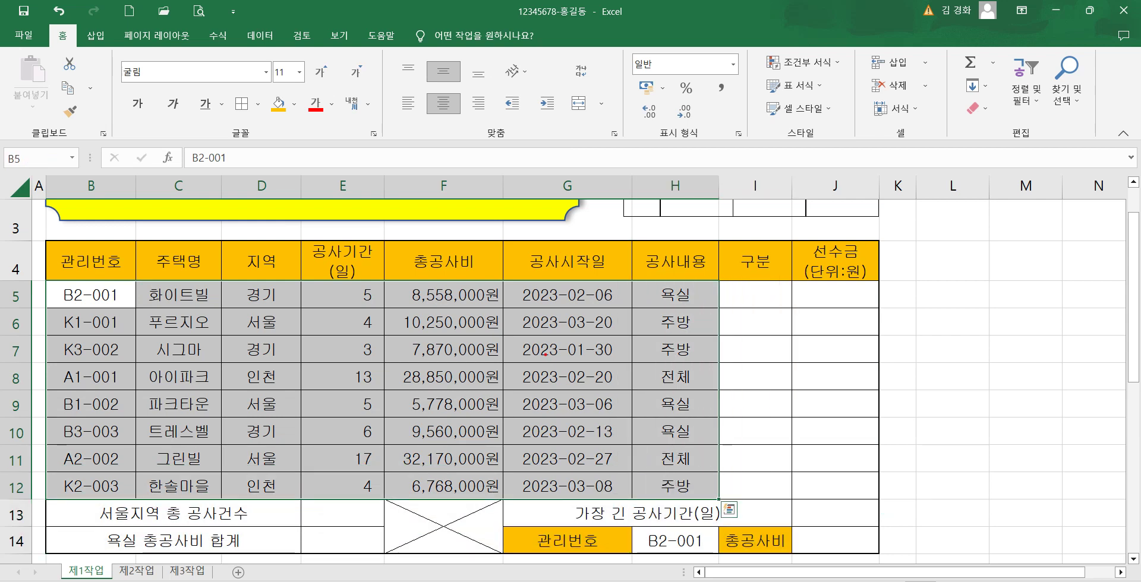
left_click_drag(544, 354, 430, 422)
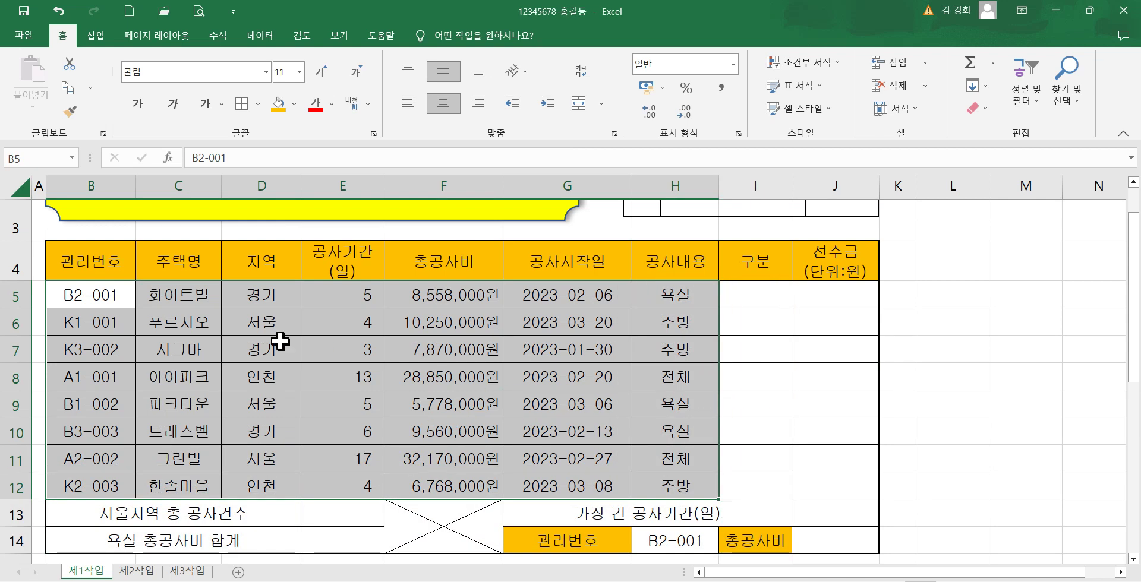
- Start a new conditional formatting rule for B5:J12 of the type 수식을 사용하여 서식을 지정할 셀 결정, keeping the total cost column in view
mouse_move(110, 299)
left_mouse_down()
mouse_move(797, 353)
mouse_move(836, 480)
left_mouse_up()
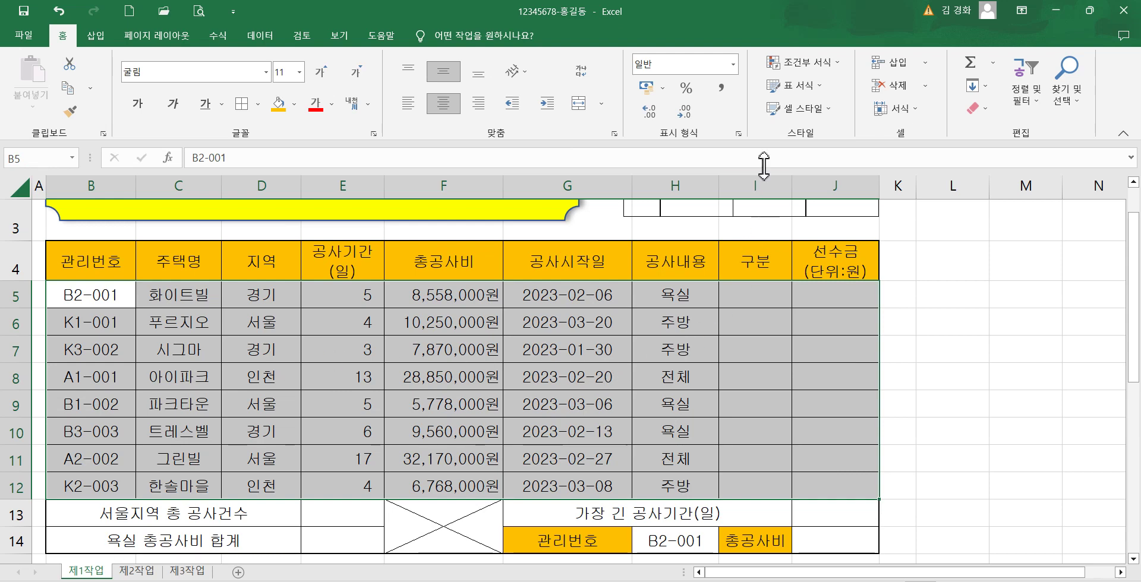
left_click(802, 64)
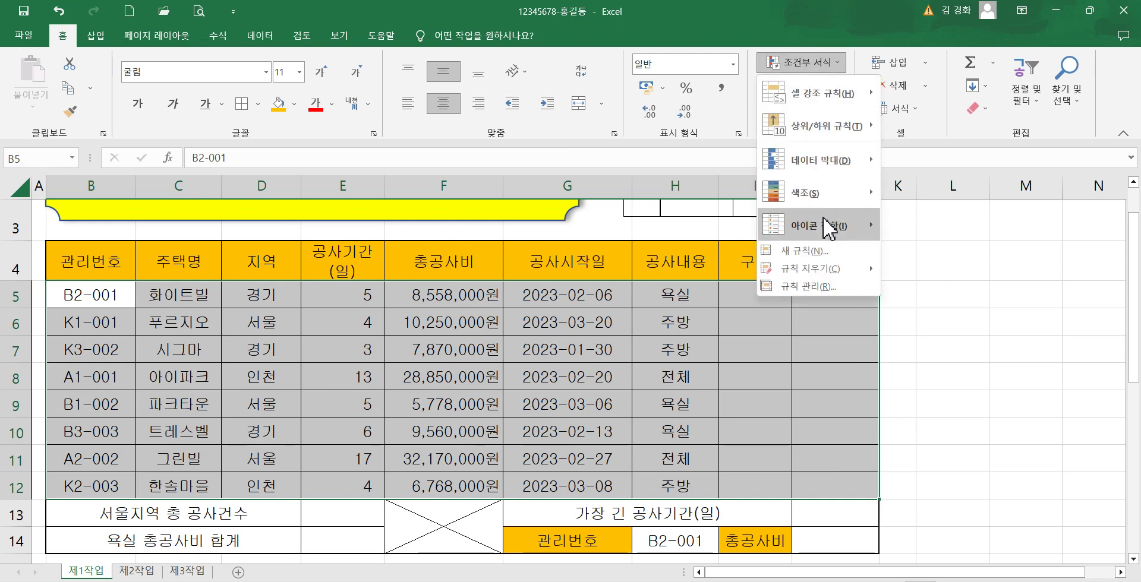
left_click(812, 252)
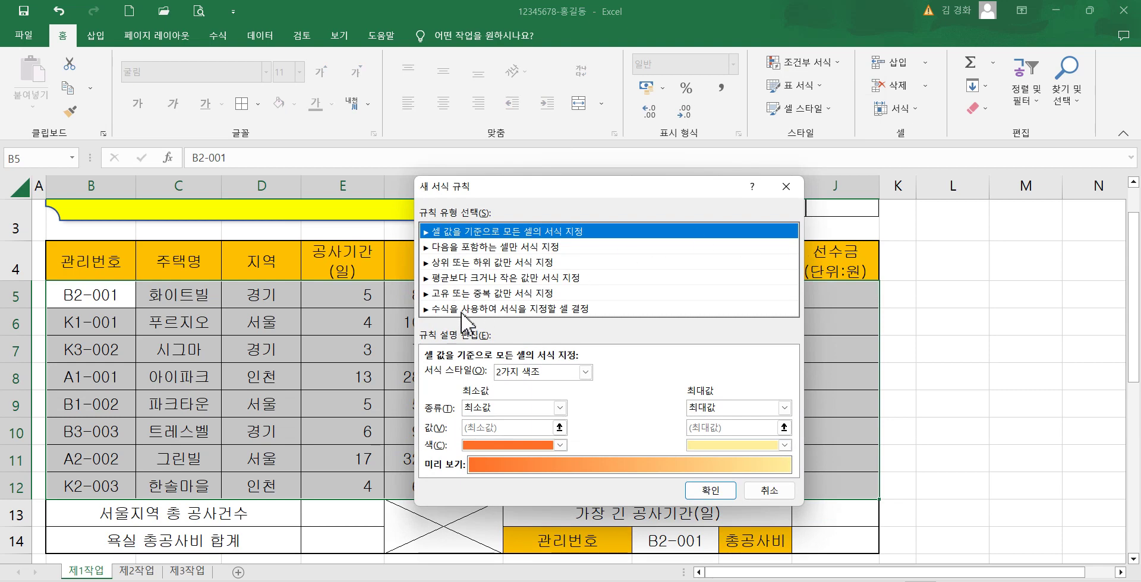
left_click(435, 309)
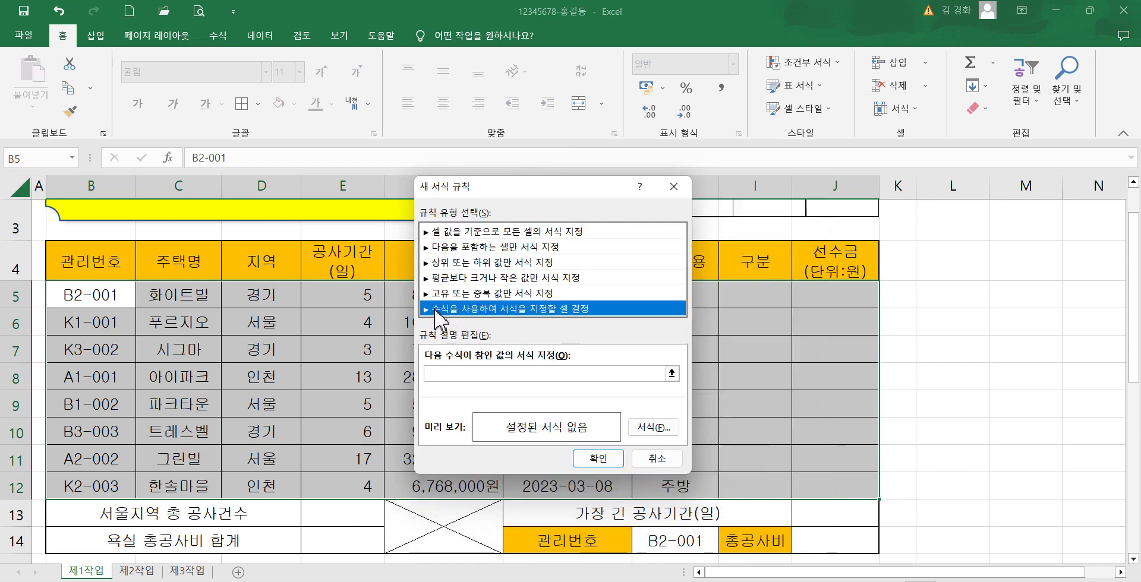
left_click(446, 374)
left_click_drag(498, 195, 678, 208)
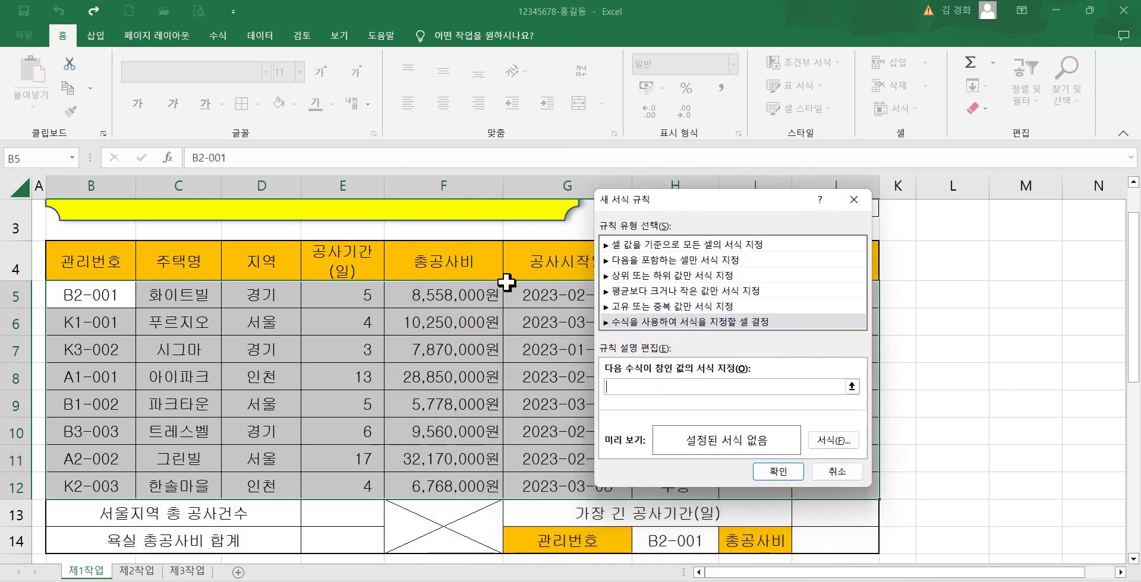
- Enter =$F5<=8000000 as the rule's formula and open the rule's format settings
left_click(462, 296)
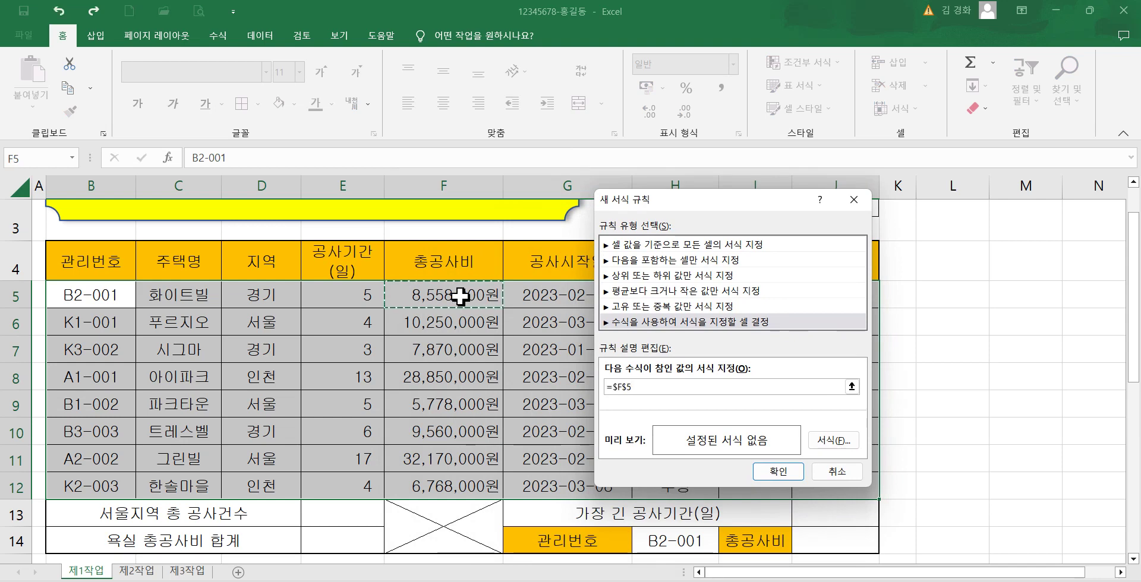
left_click(633, 387)
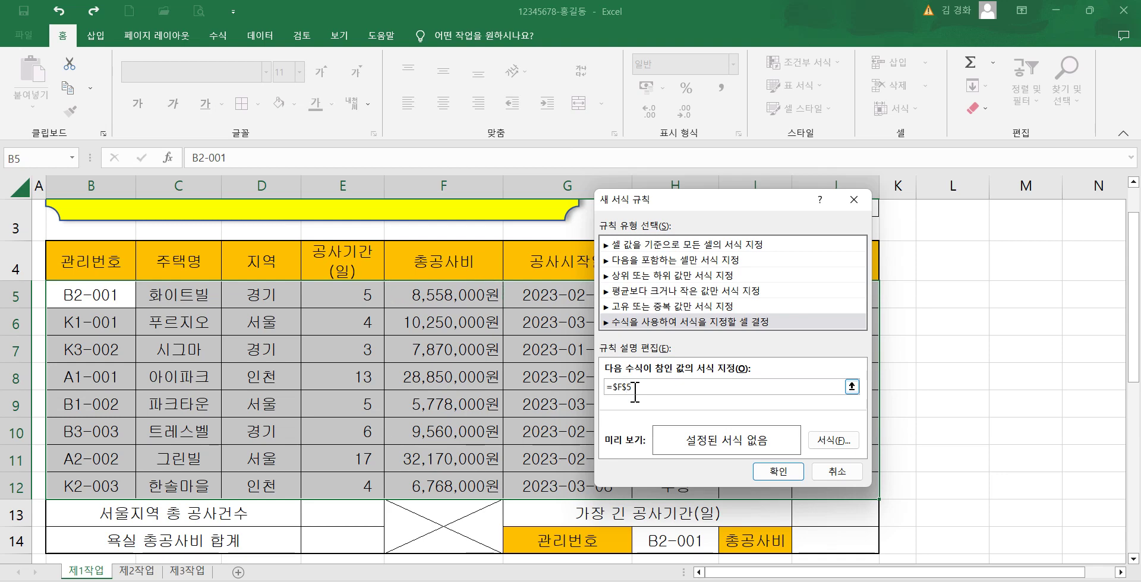
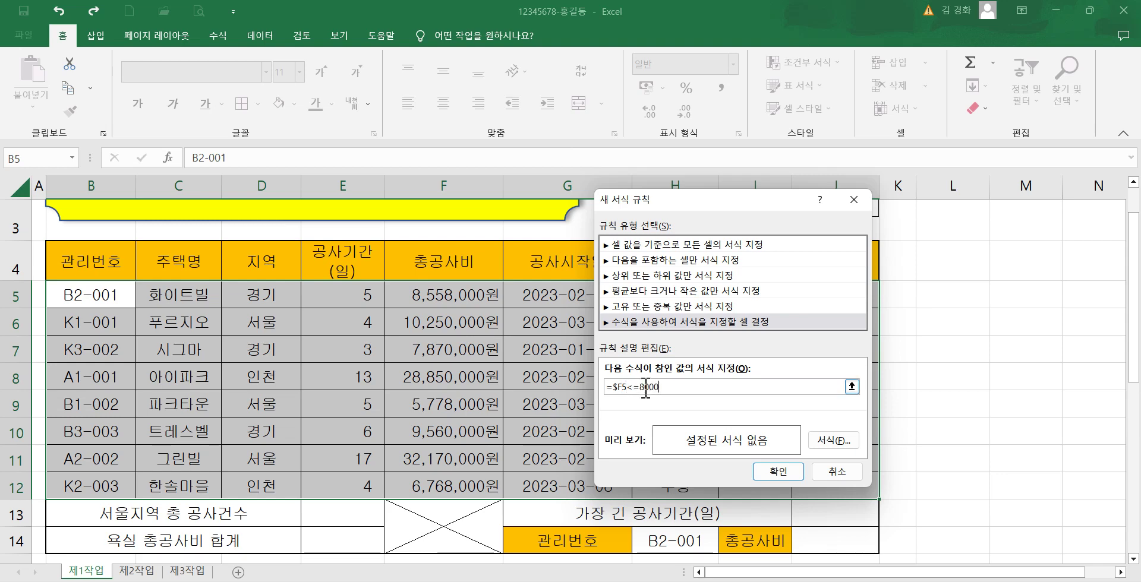
type("000")
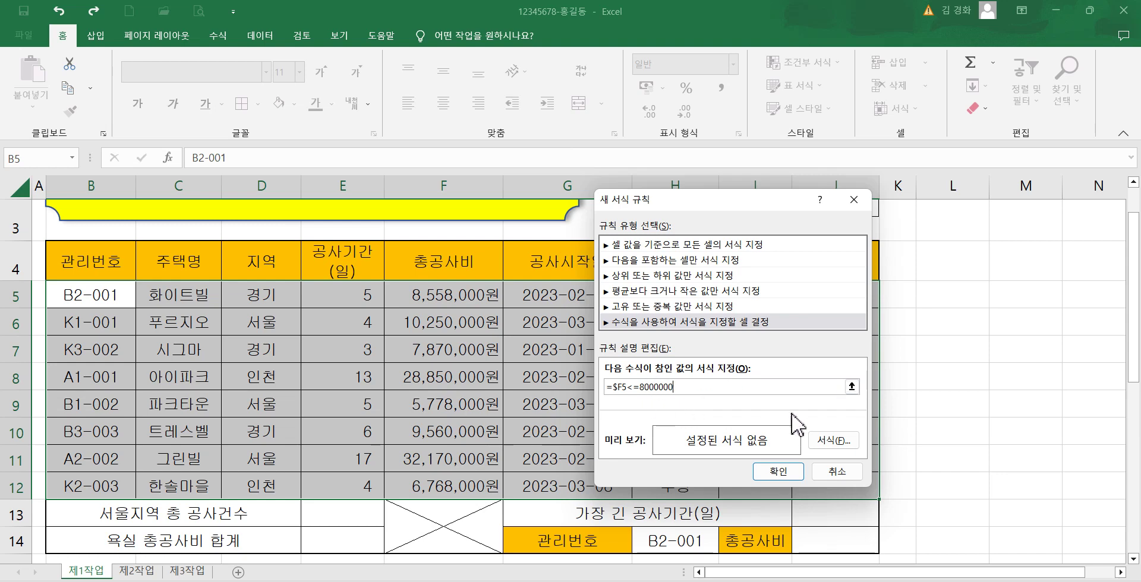
left_click(833, 444)
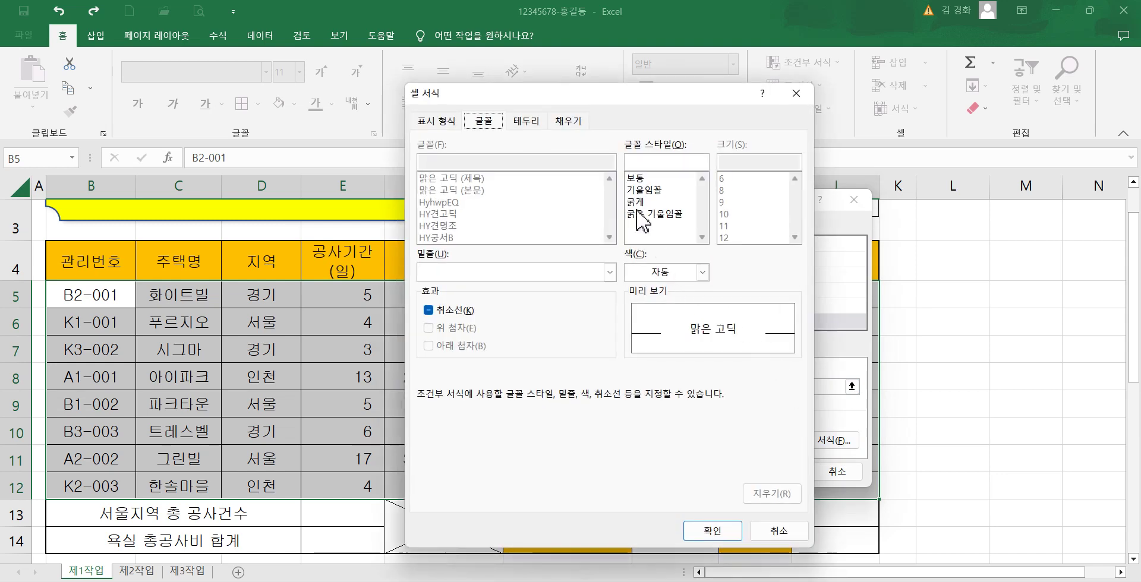
- Set the rule's font to 굵게 in standard blue and apply the conditional formatting to the table rows
left_click(639, 203)
left_click(683, 275)
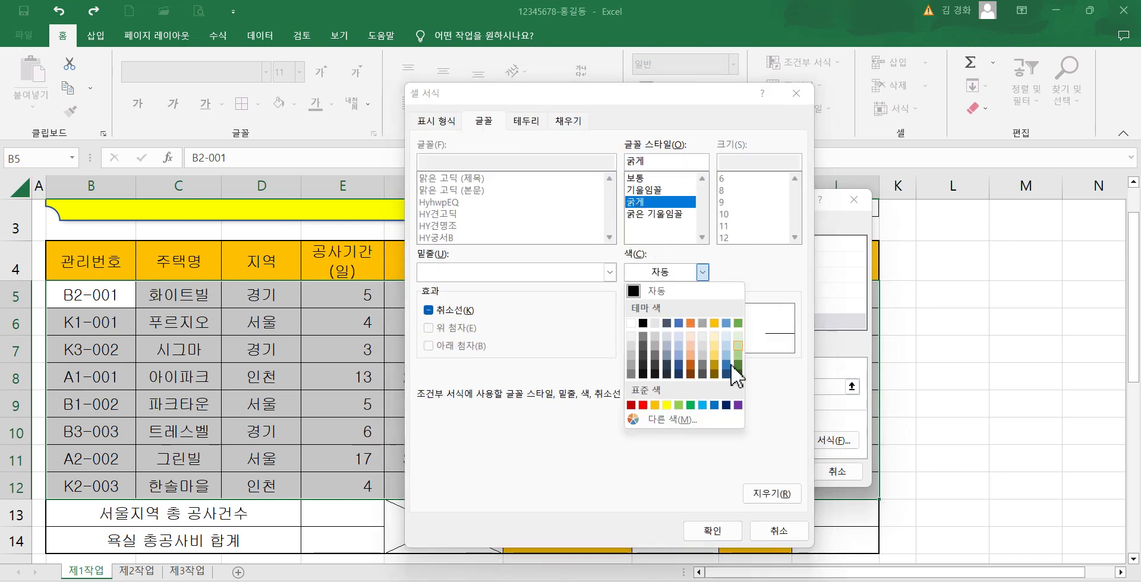
left_click(715, 400)
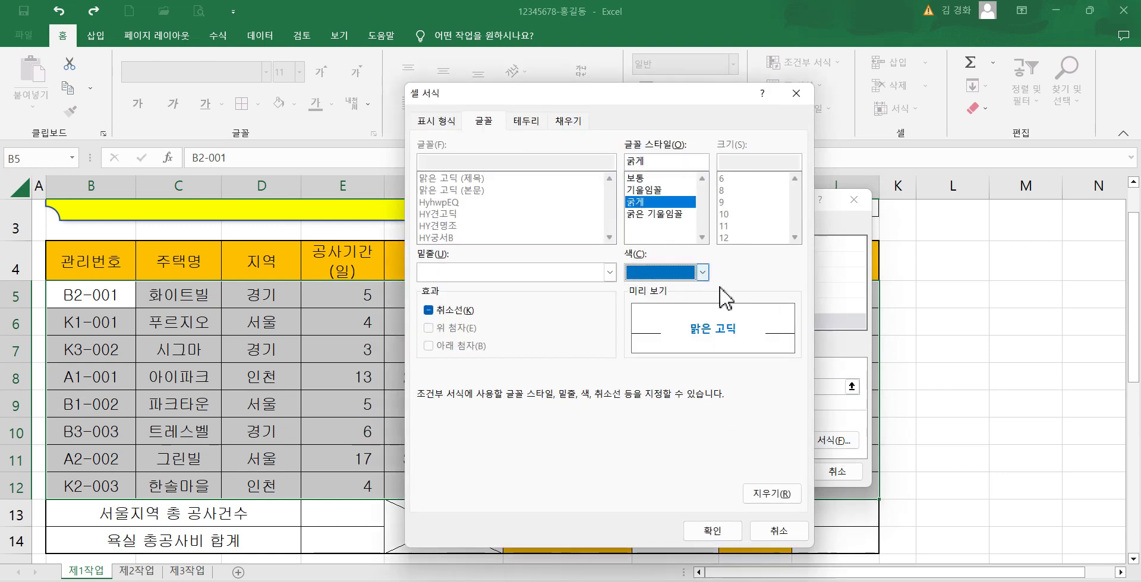
left_click(719, 534)
left_click(782, 471)
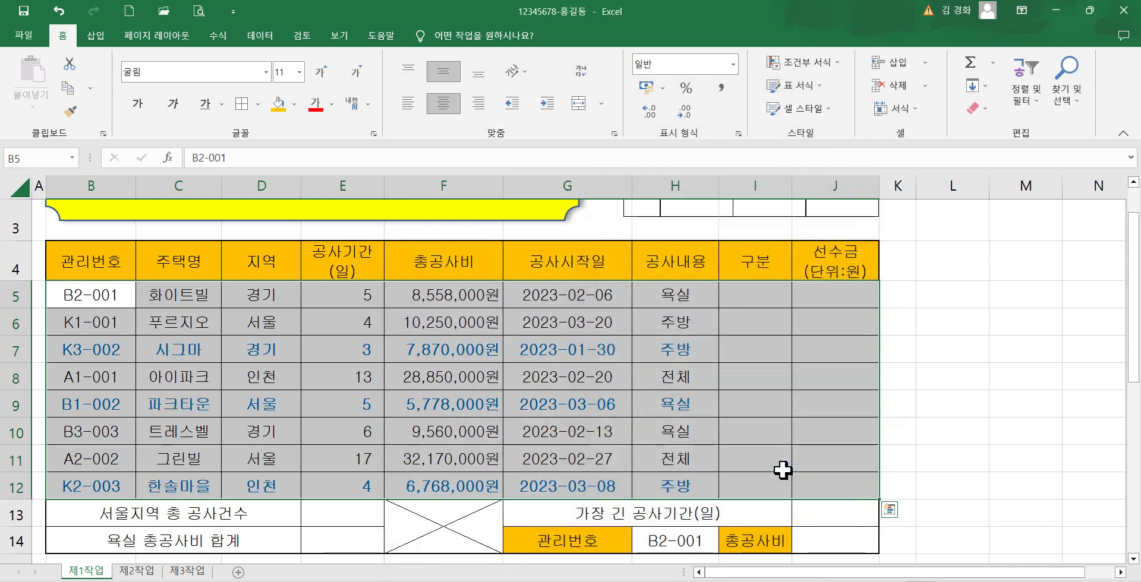
left_click(471, 395)
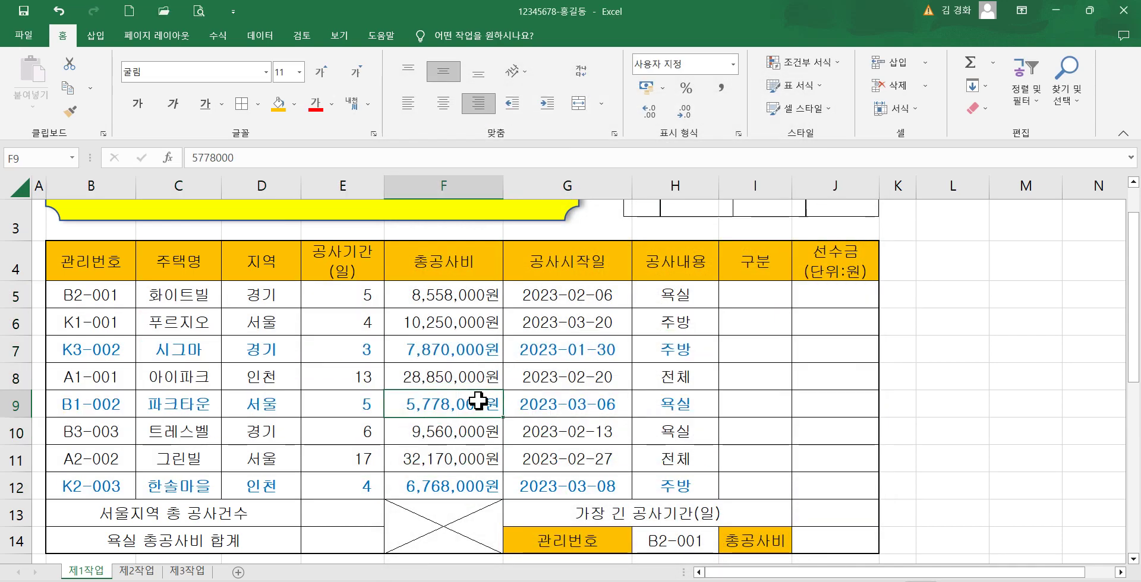
- Compare the formatted 제1작업 rows with condition (7) in the exam PDF and look over the sheet
key("alt+Tab")
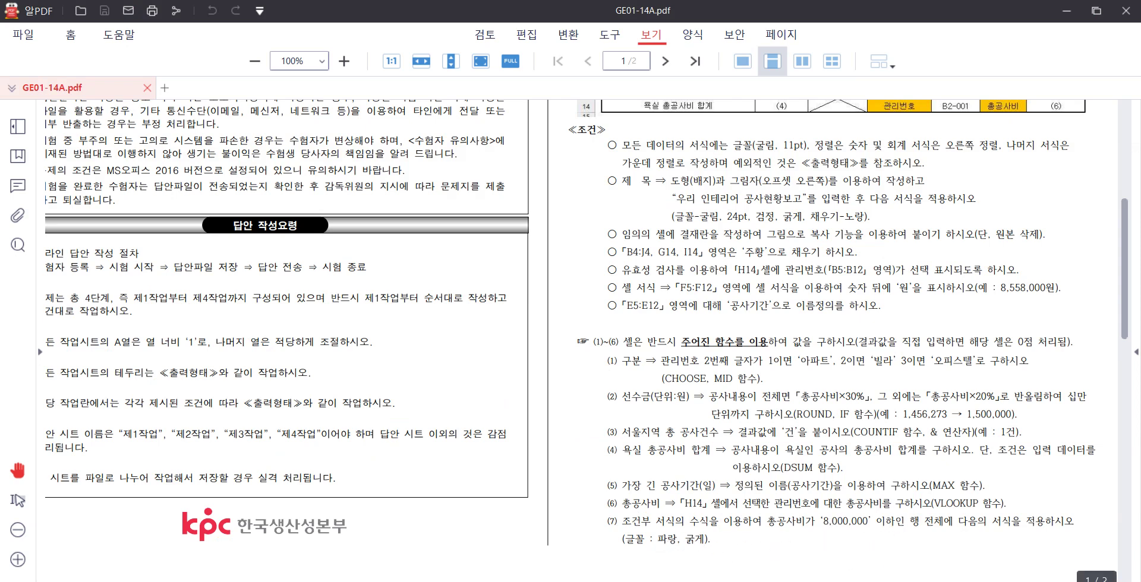
key("alt+Tab")
left_click(584, 426)
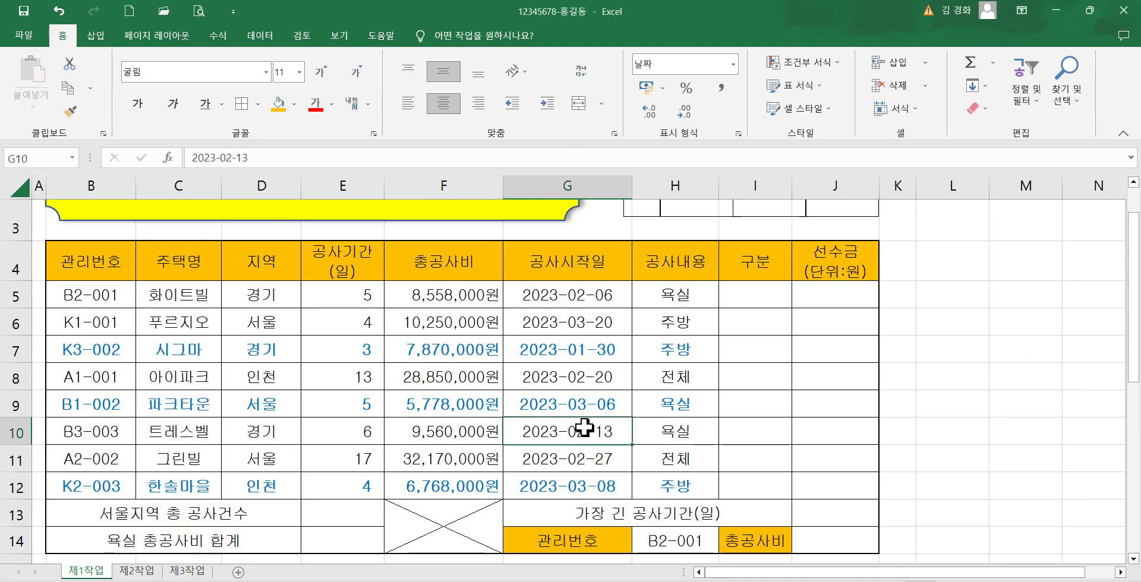
scroll(415, 371, "up", 1)
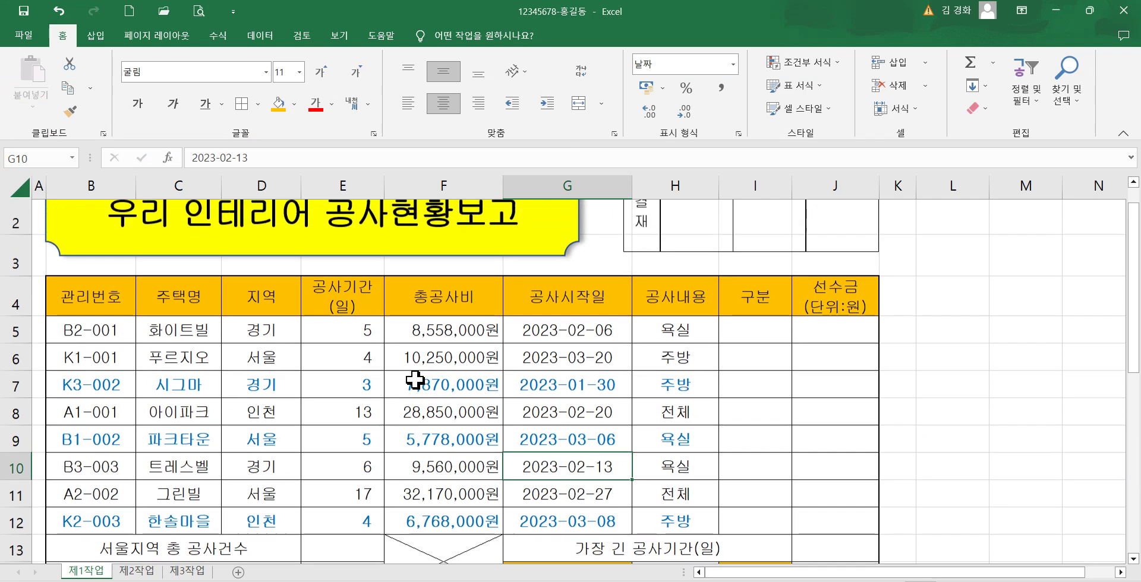
scroll(414, 379, "down", 2)
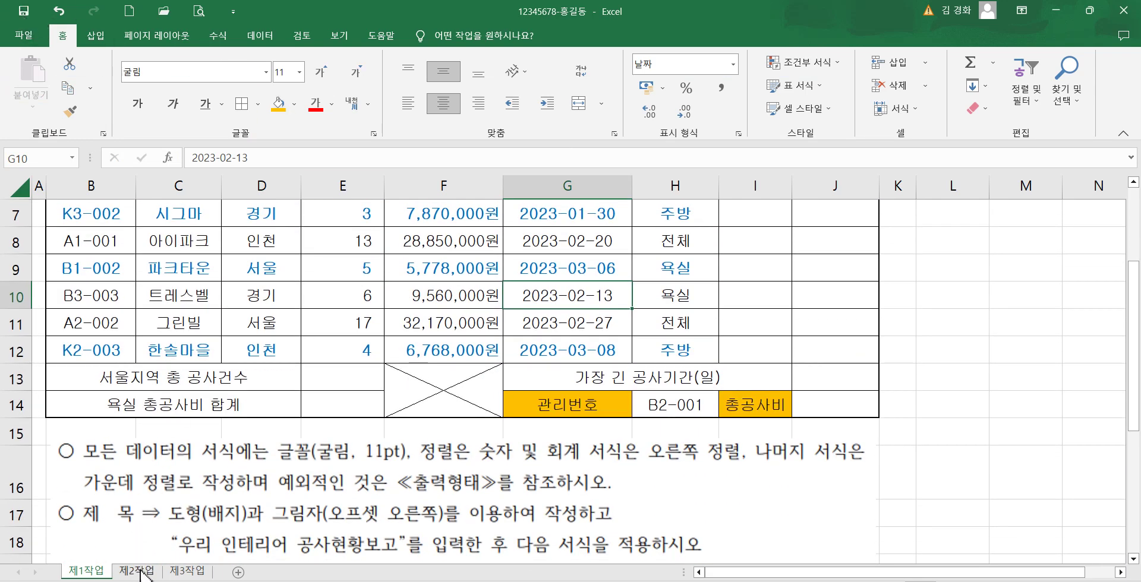
scroll(329, 484, "up", 1)
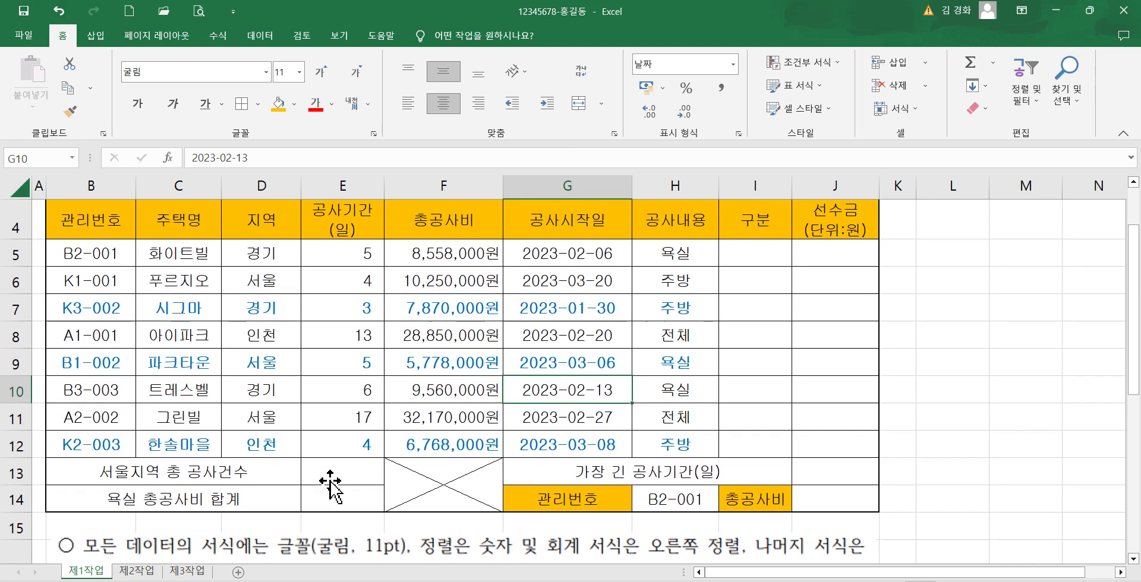
scroll(329, 484, "up", 1)
scroll(333, 475, "down", 1)
- Capture the 제2작업 conditions (1) 목표값 찾기 and (2) 고급필터 from the exam PDF as an image and return to Excel
key("alt+Tab")
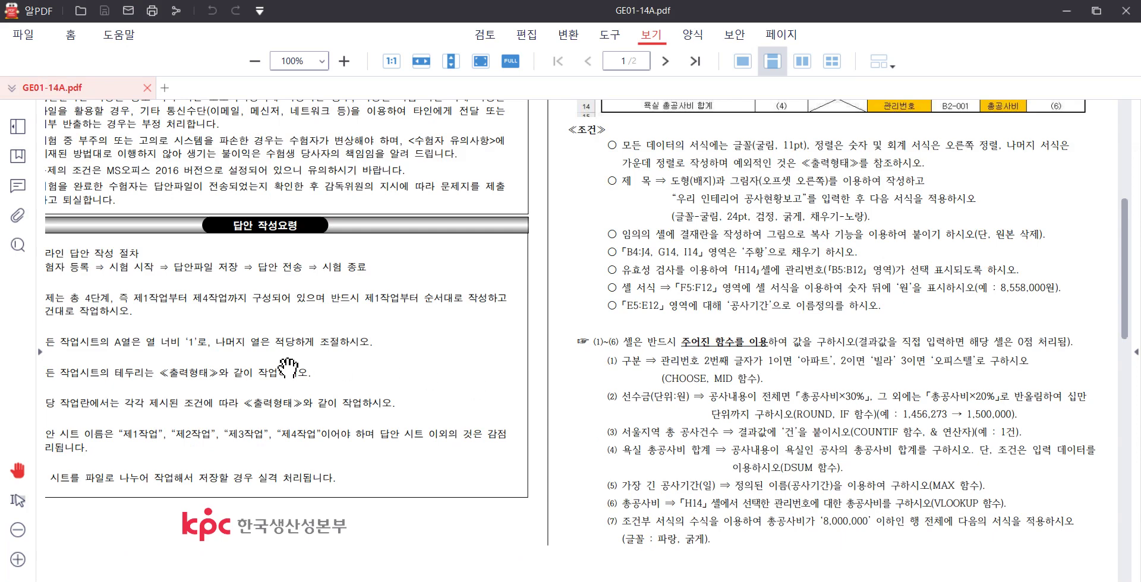
scroll(284, 369, "down", 8)
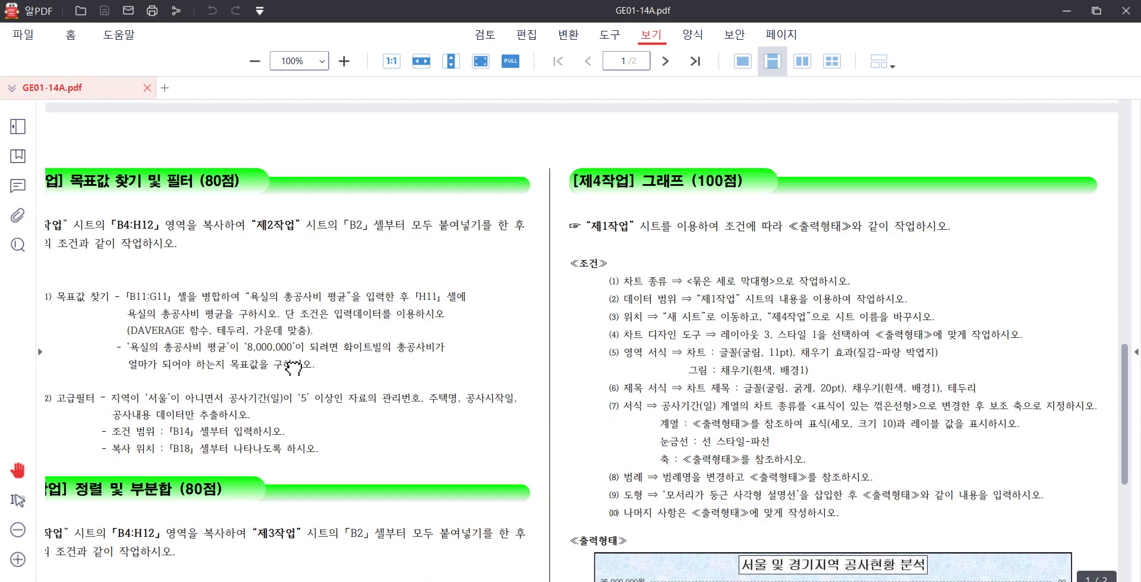
left_click_drag(284, 368, 404, 344)
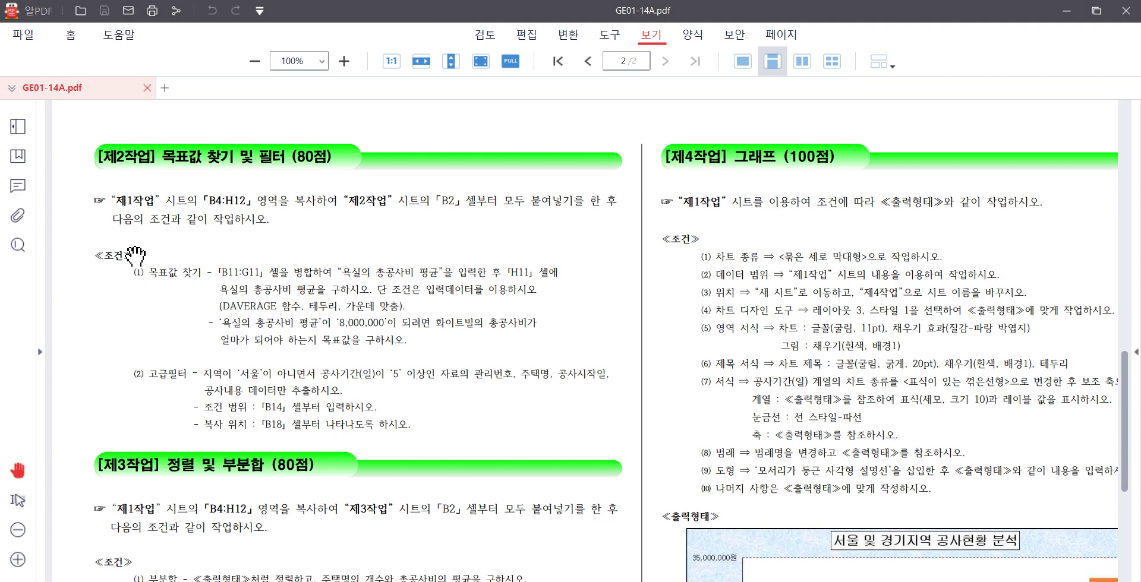
key("ctrl+shift+c")
left_click_drag(123, 263, 628, 438)
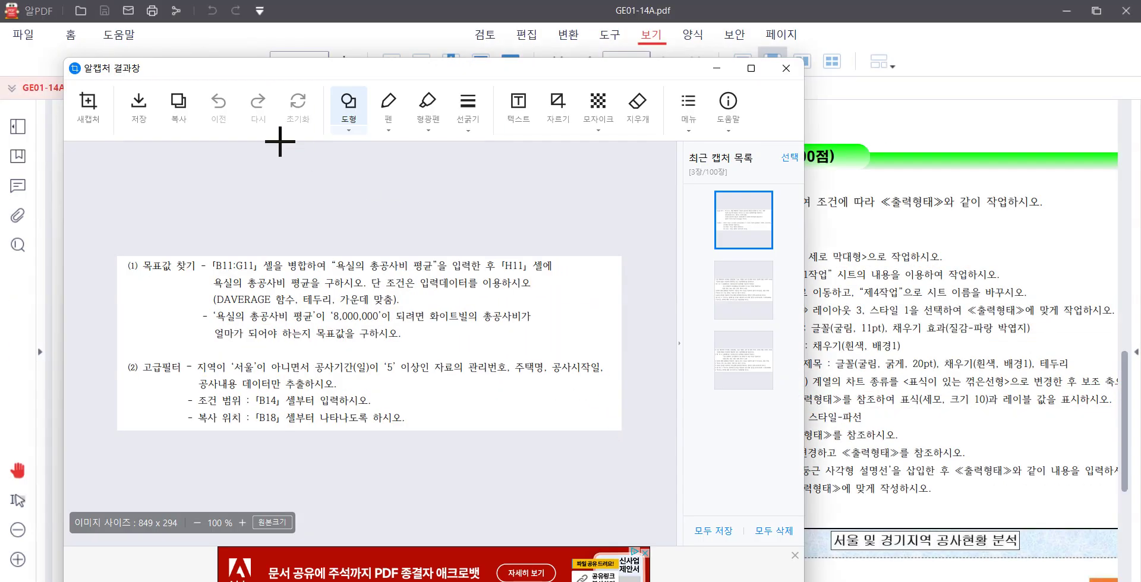
left_click(786, 68)
key("alt+Tab")
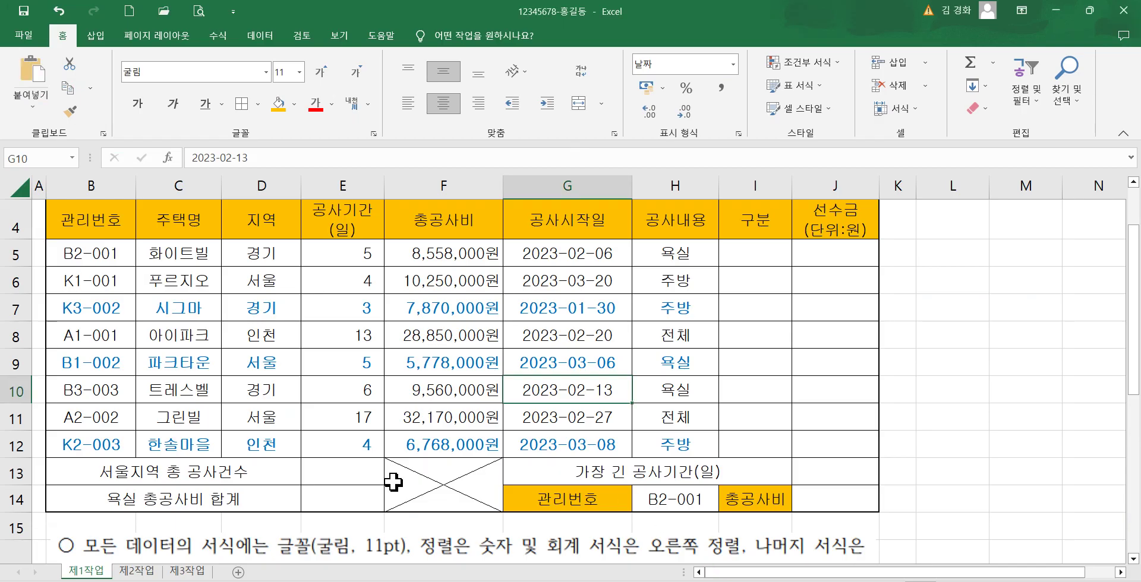
- Paste the captured conditions as a 비트맵 picture on the 제2작업 sheet and place it from about column L, row 3
left_click(158, 572)
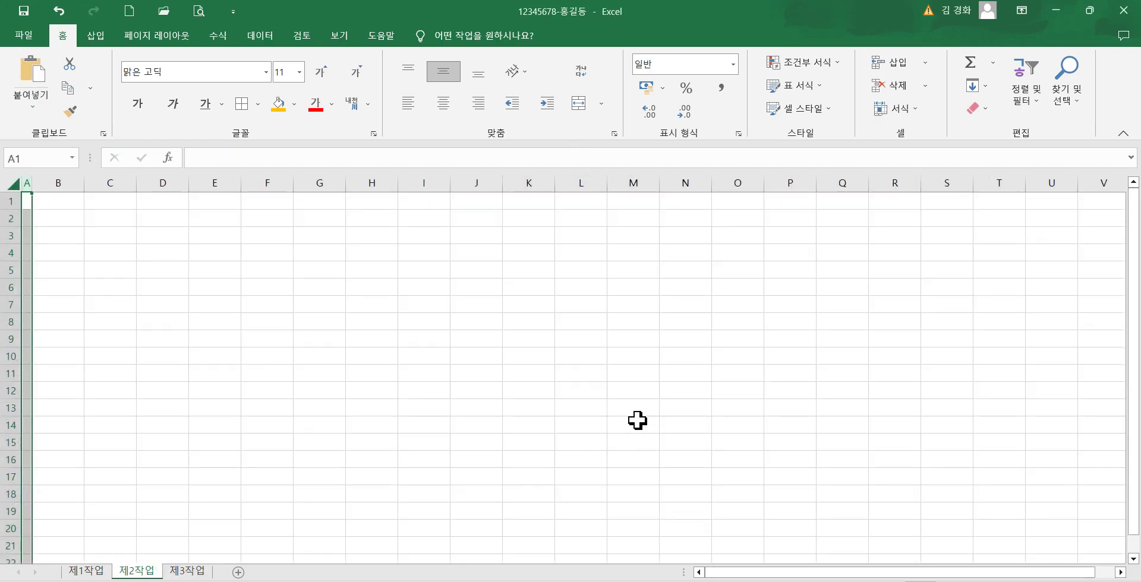
right_click(590, 444)
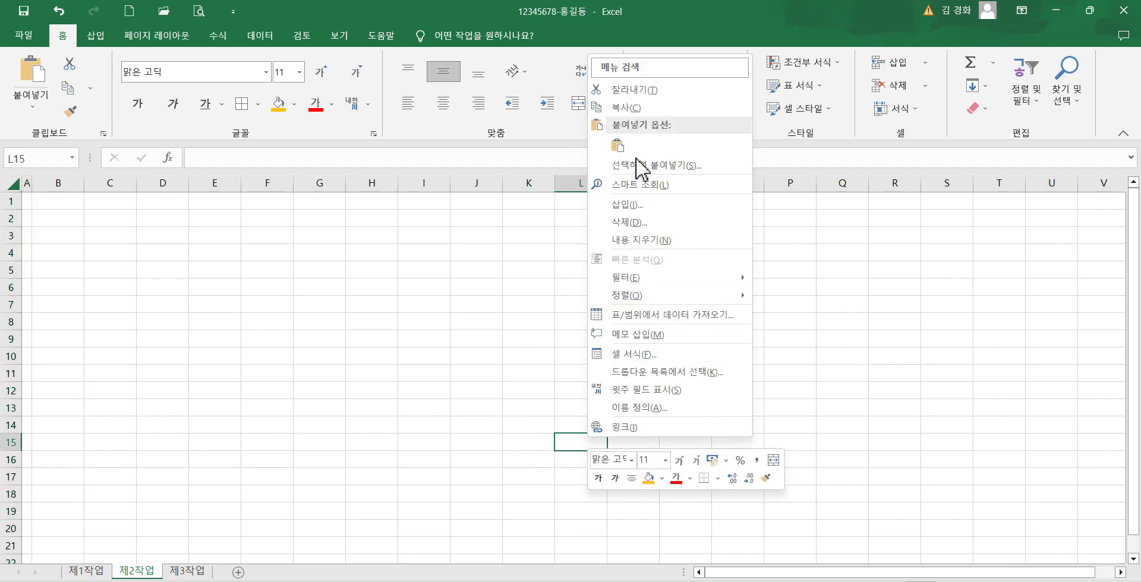
left_click(639, 168)
left_click(763, 371)
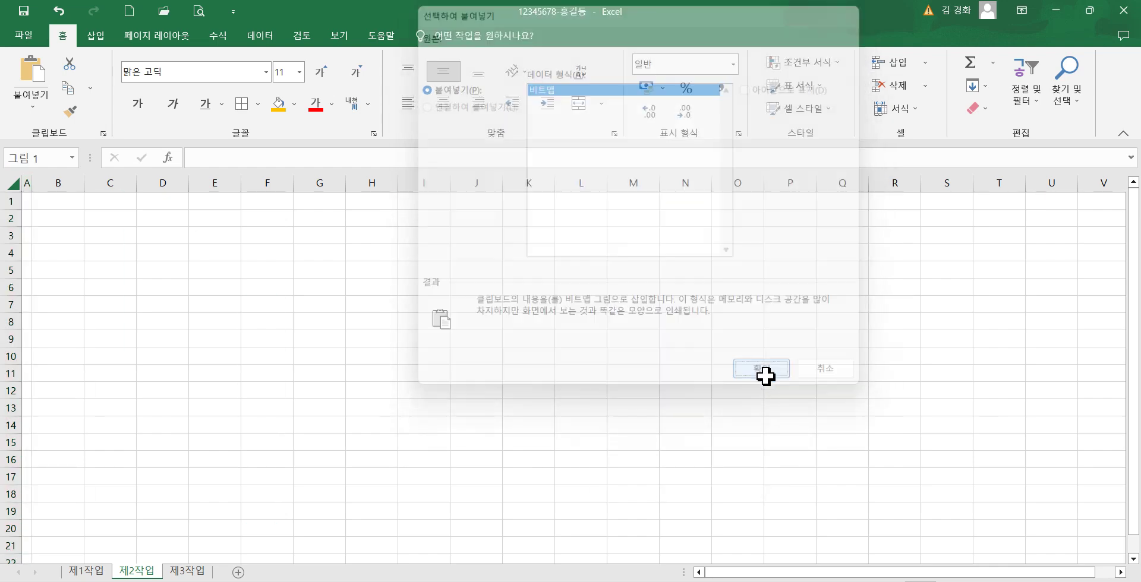
left_click_drag(725, 501, 719, 297)
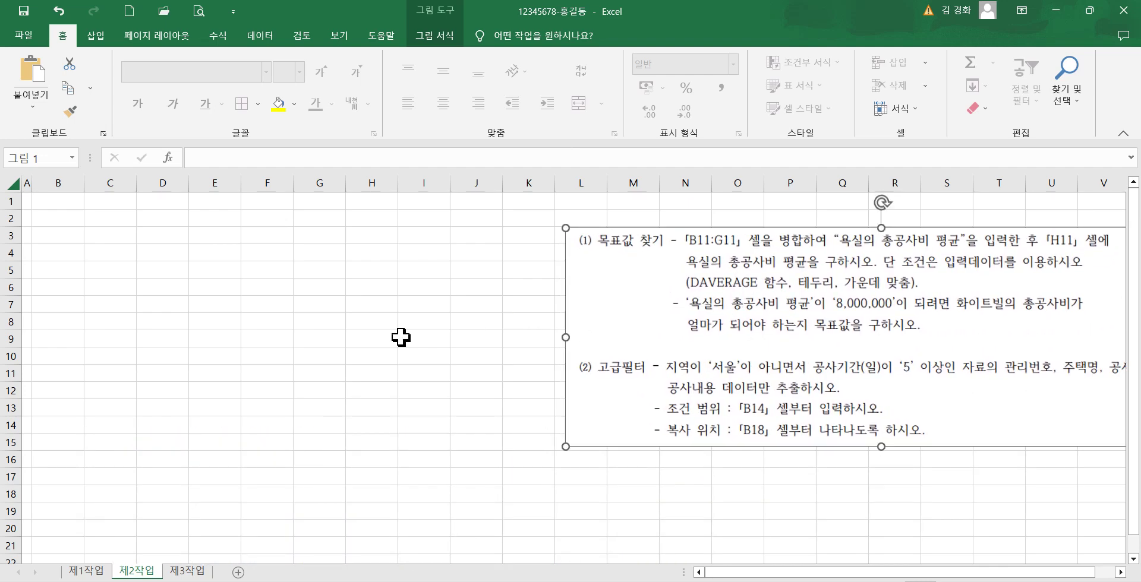
left_click(319, 338)
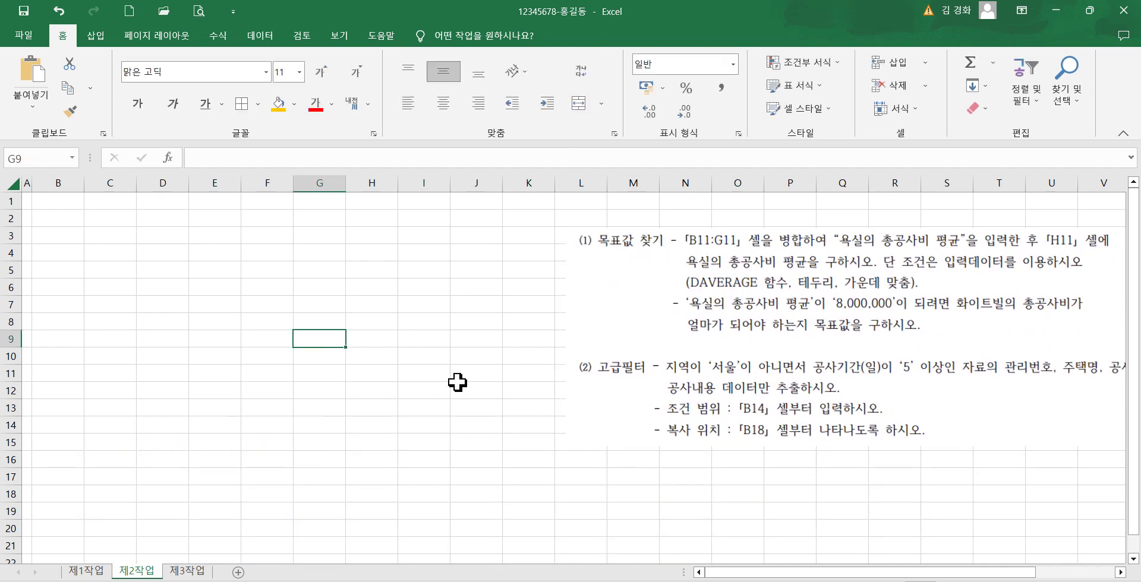
- Copy B4:H12 from the 제1작업 sheet and paste it with the 모두 option at B2 of 제2작업
left_click(87, 572)
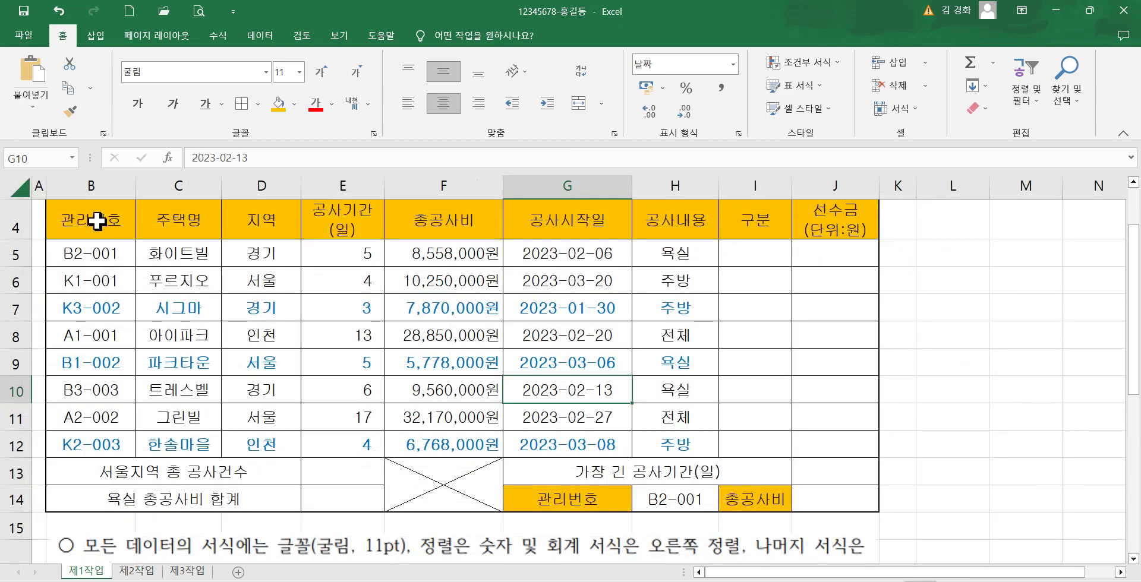
left_click_drag(95, 219, 681, 440)
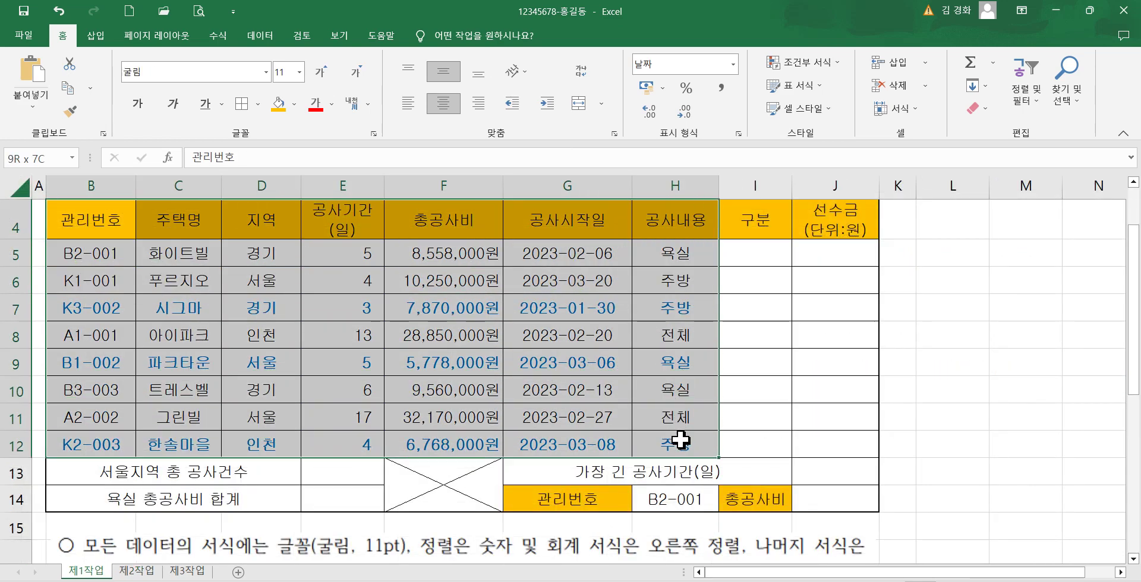
right_click(335, 312)
left_click(374, 273)
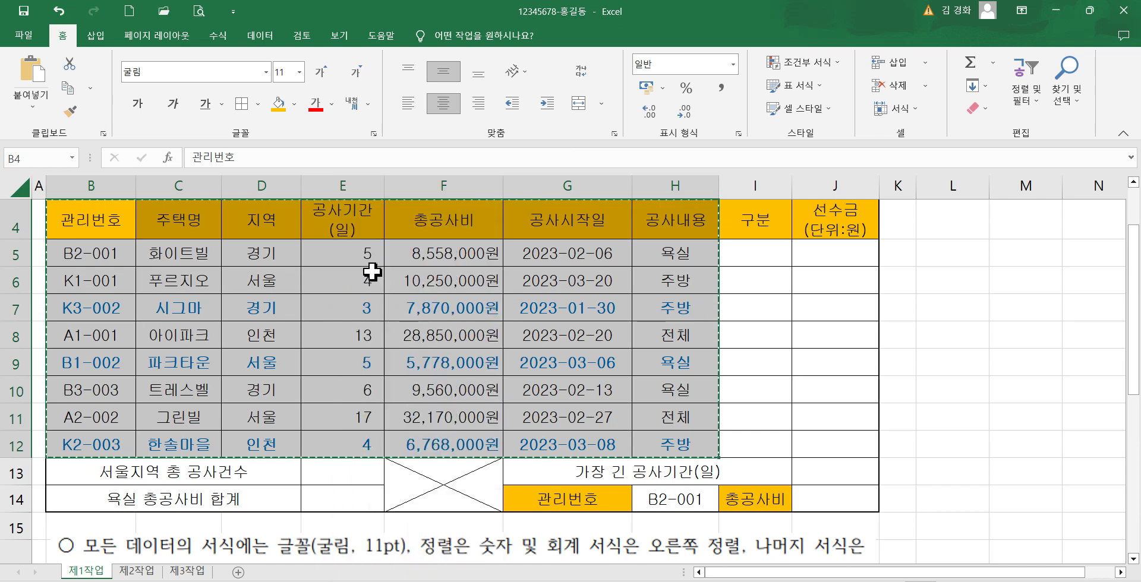
left_click(137, 572)
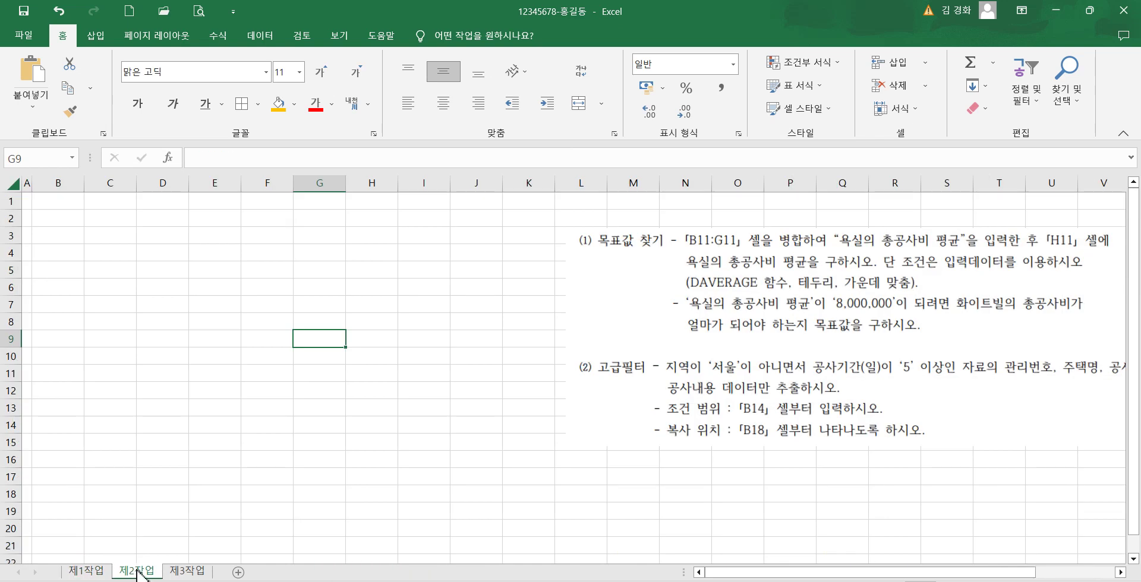
left_click(66, 221)
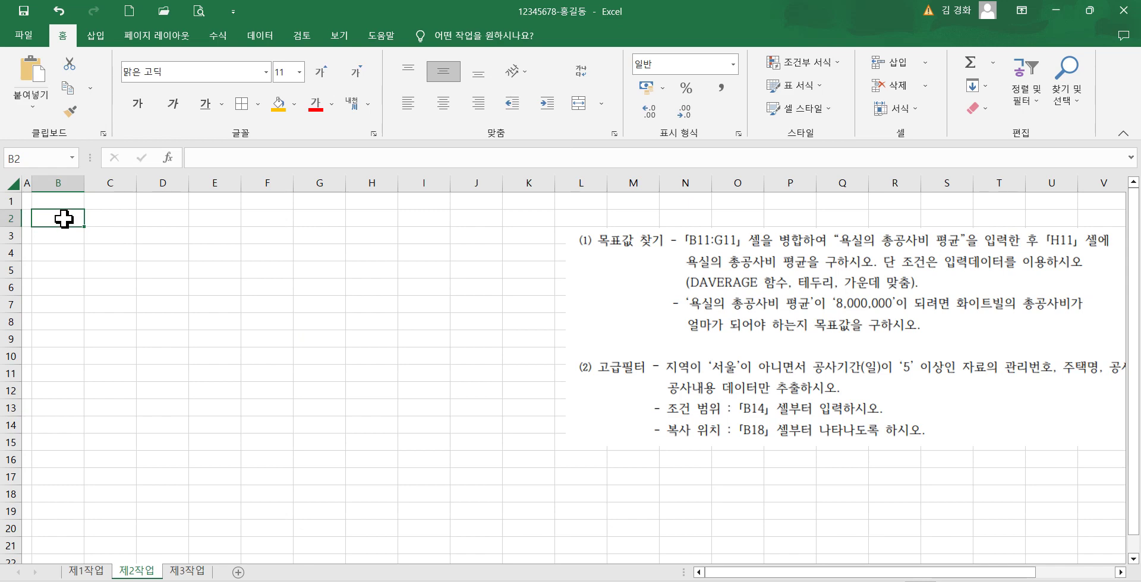
right_click(64, 219)
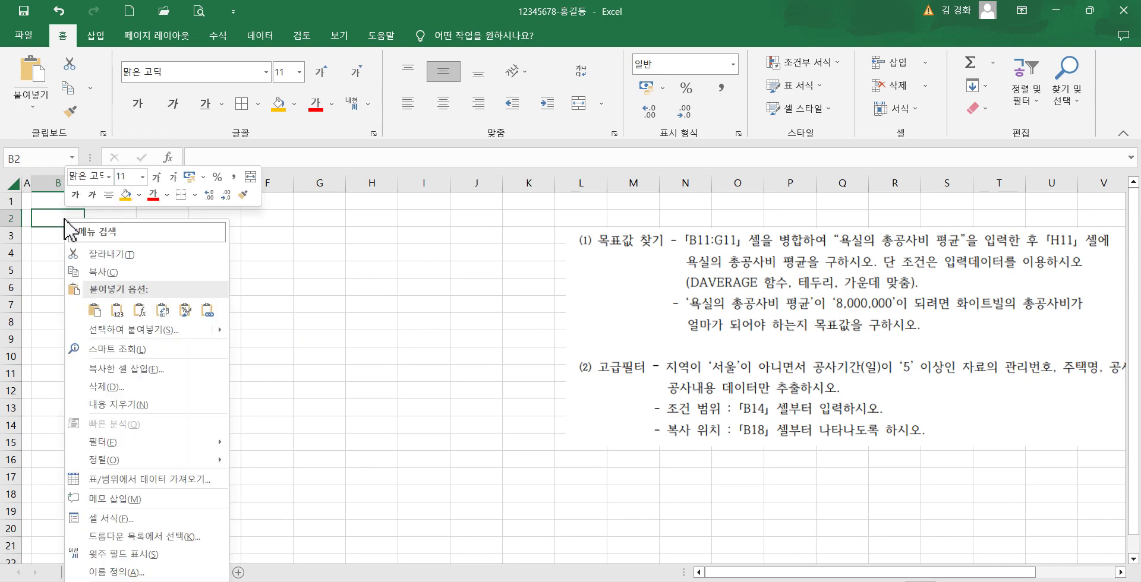
left_click(116, 330)
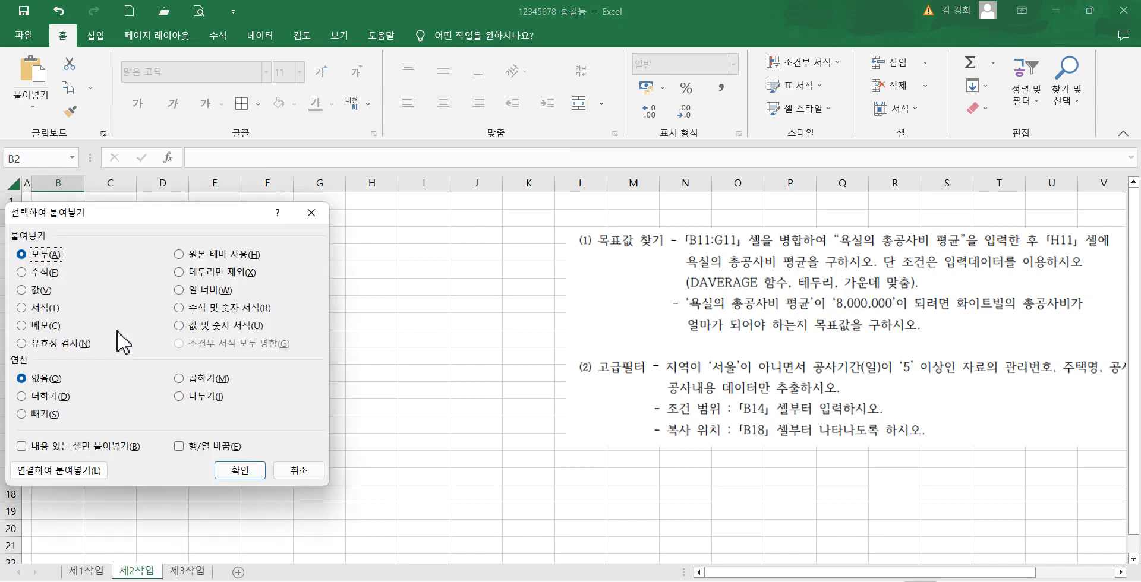
left_click(241, 471)
- Widen the 총공사비 and 공사시작일 columns on 제2작업 to fit their contents
left_click(218, 318)
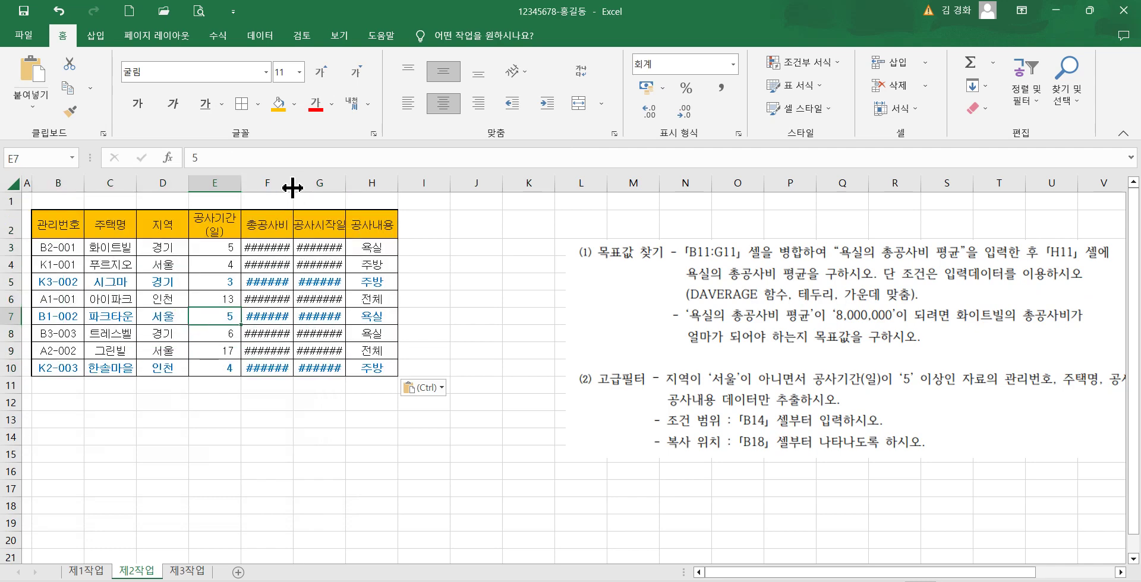
double_click(292, 188)
double_click(369, 185)
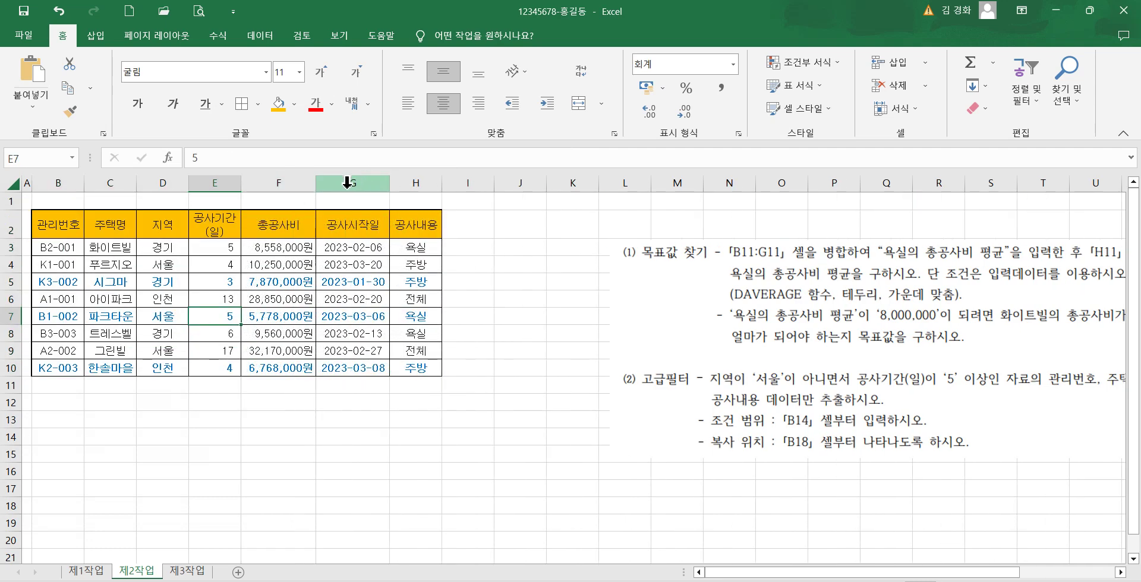
left_click_drag(315, 183, 299, 185)
double_click(300, 185)
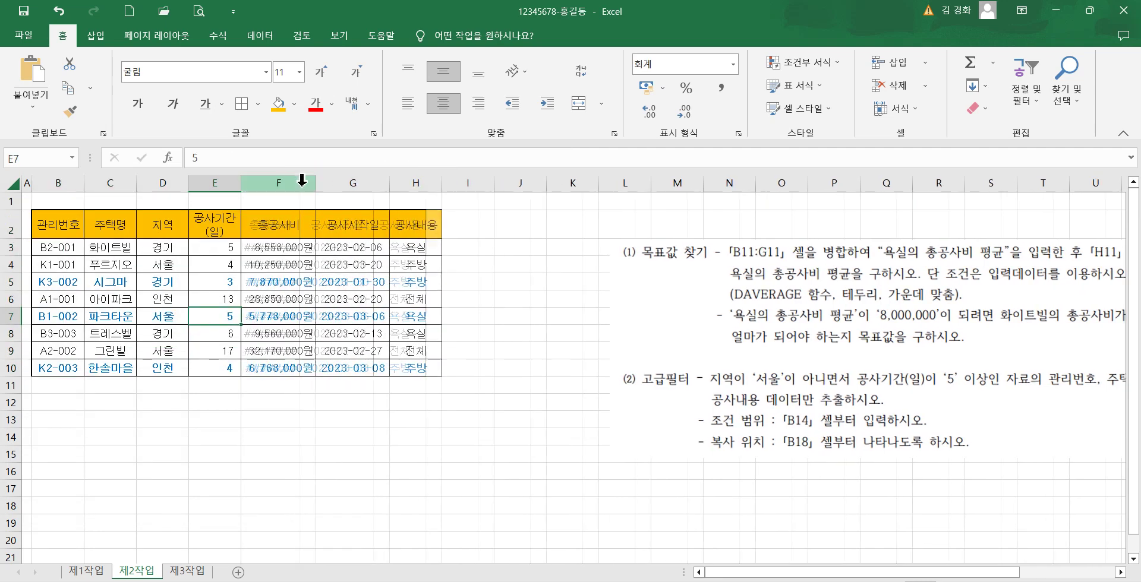
- Move the conditions picture closer to the table, starting at about column I, and enlarge the sheet view
left_click_drag(657, 332, 545, 304)
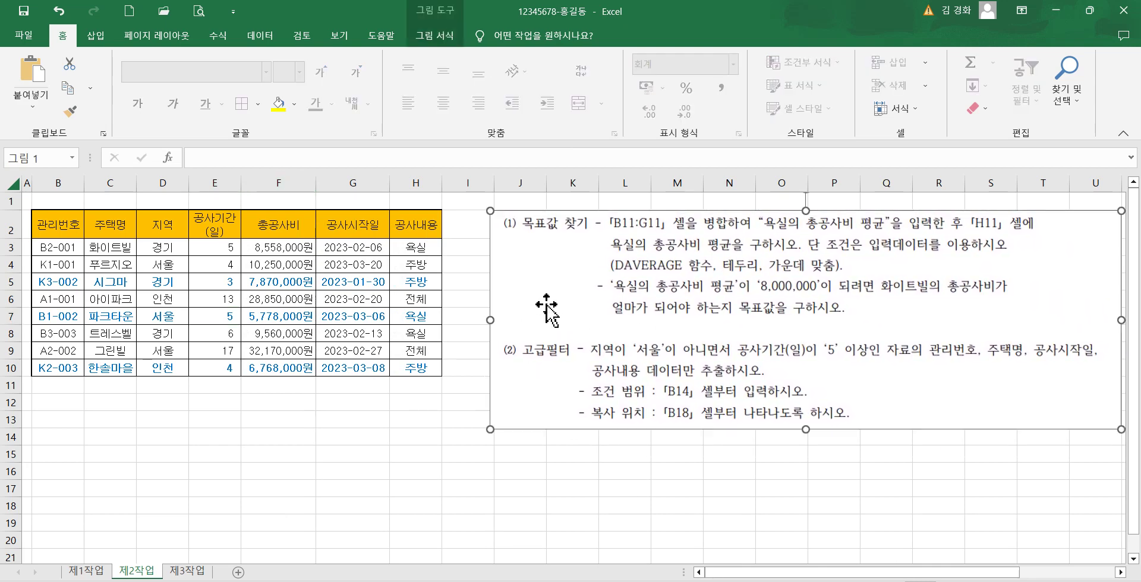
scroll(1082, 575, "up", 2)
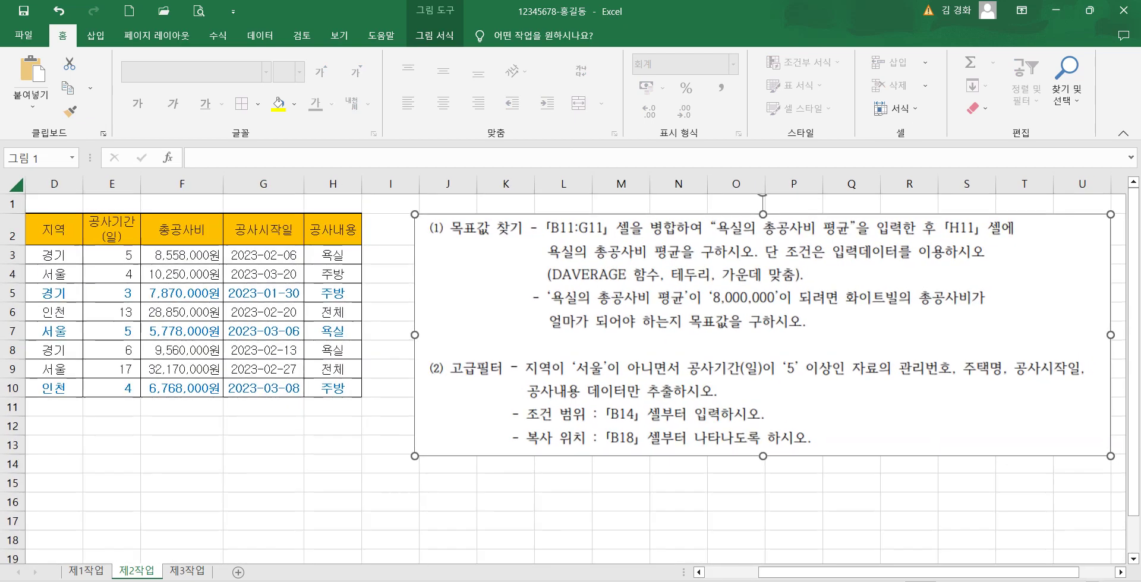
left_click_drag(873, 572, 758, 575)
left_click_drag(717, 433, 672, 429)
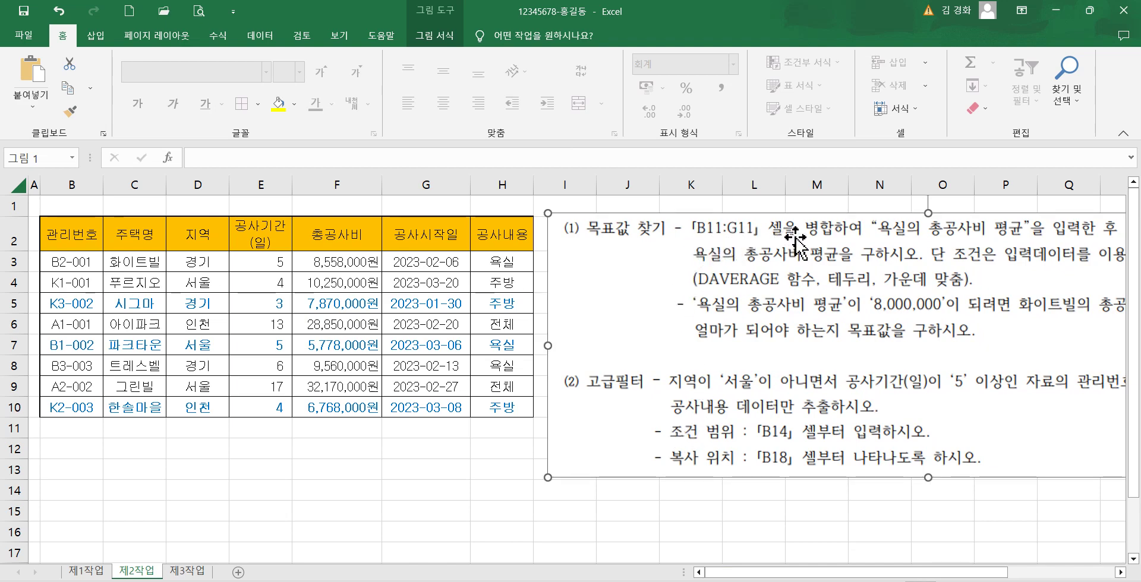
- Merge and center B11:G11 on the 제2작업 sheet and enter the label "욕실의 총공사비 평균"
left_click_drag(80, 430, 443, 435)
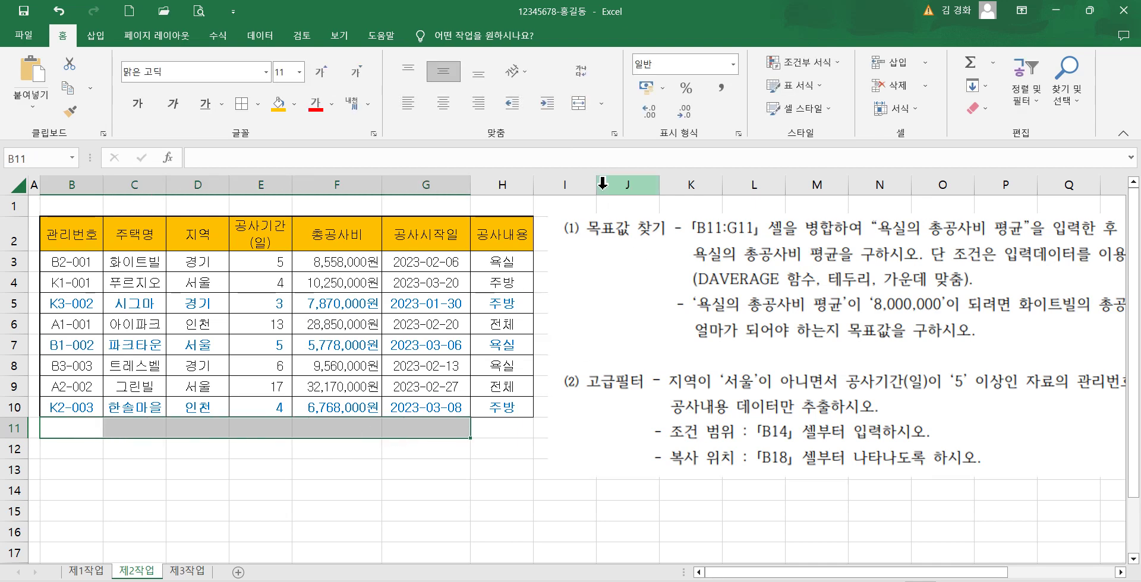
left_click(578, 107)
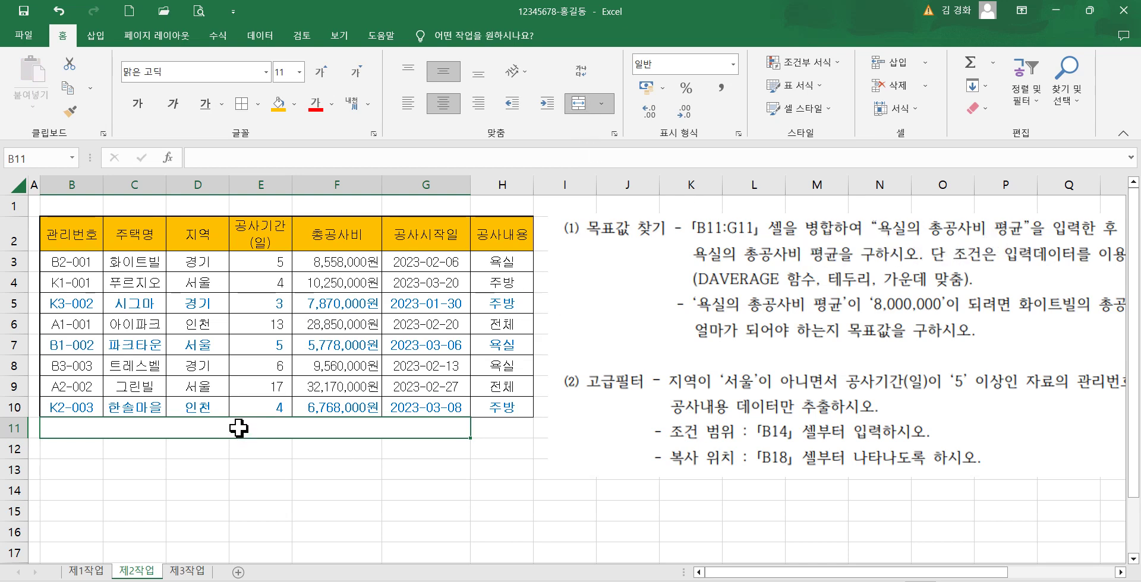
type("욕실의 ㅊ")
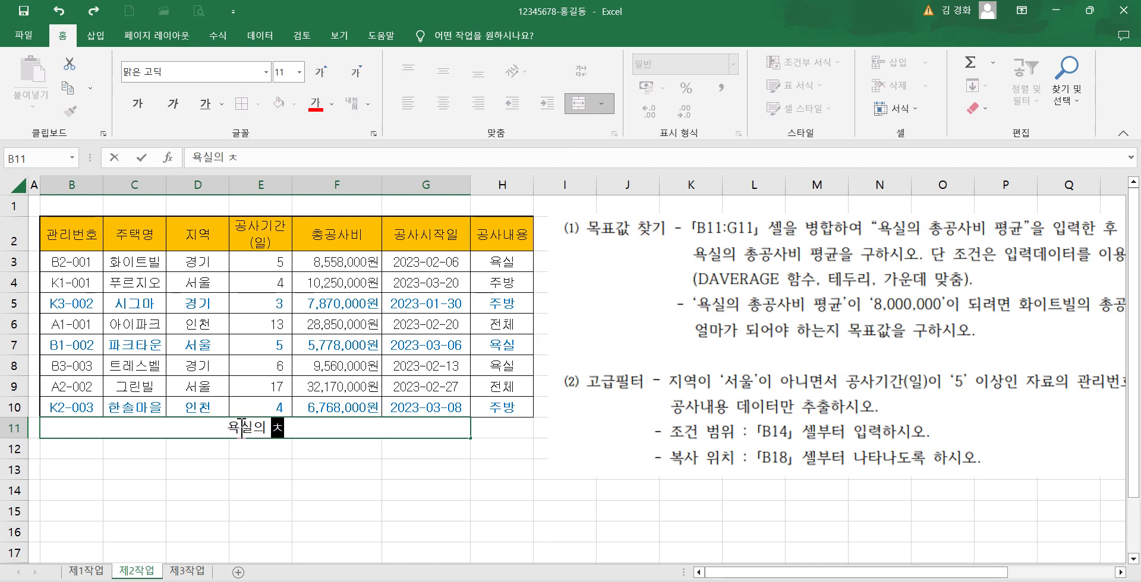
type("총공사비 평")
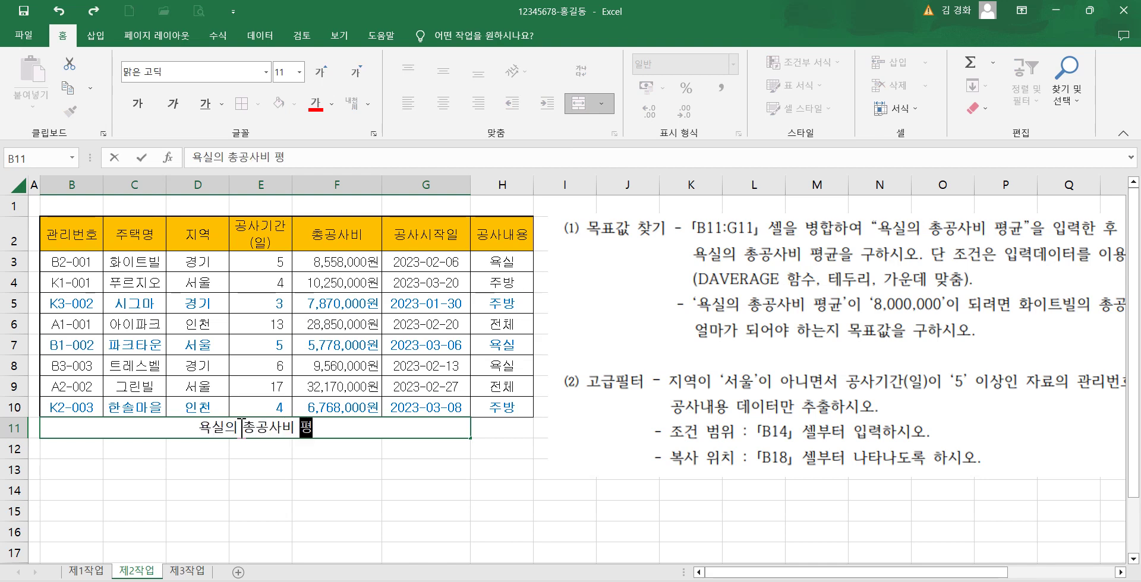
type("균")
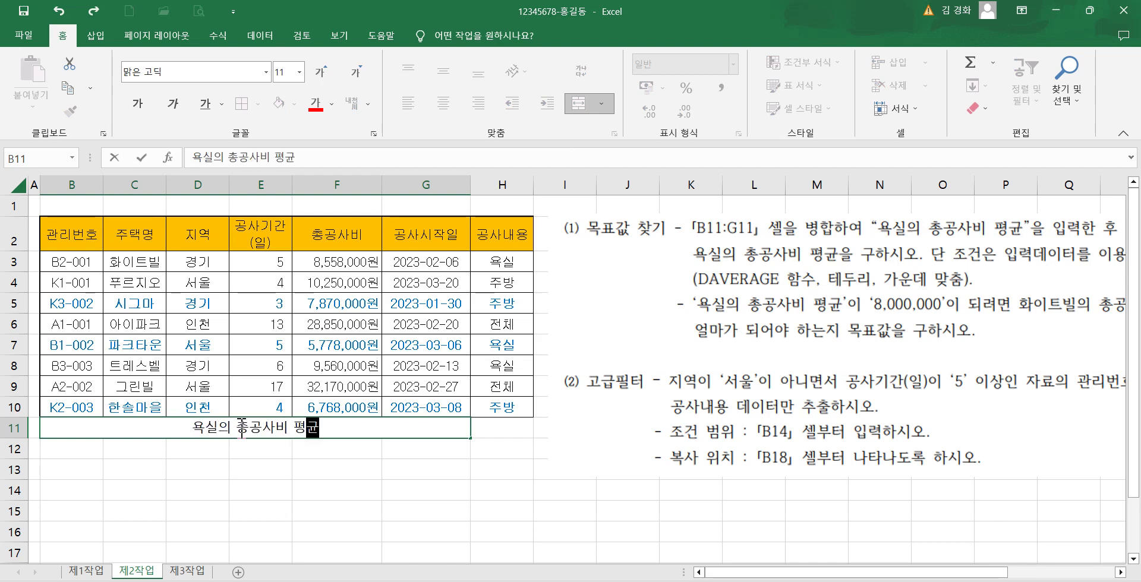
left_click(372, 486)
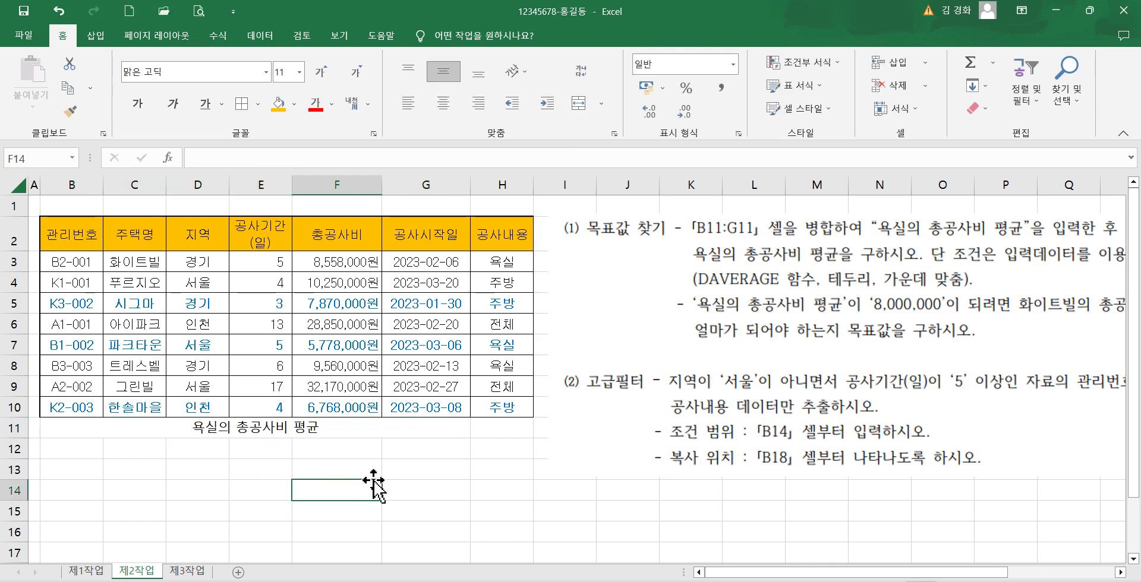
- Insert the DAVERAGE function in H11, finding it by searching for DAVE, and keep its arguments dialog clear of the table
left_click(496, 429)
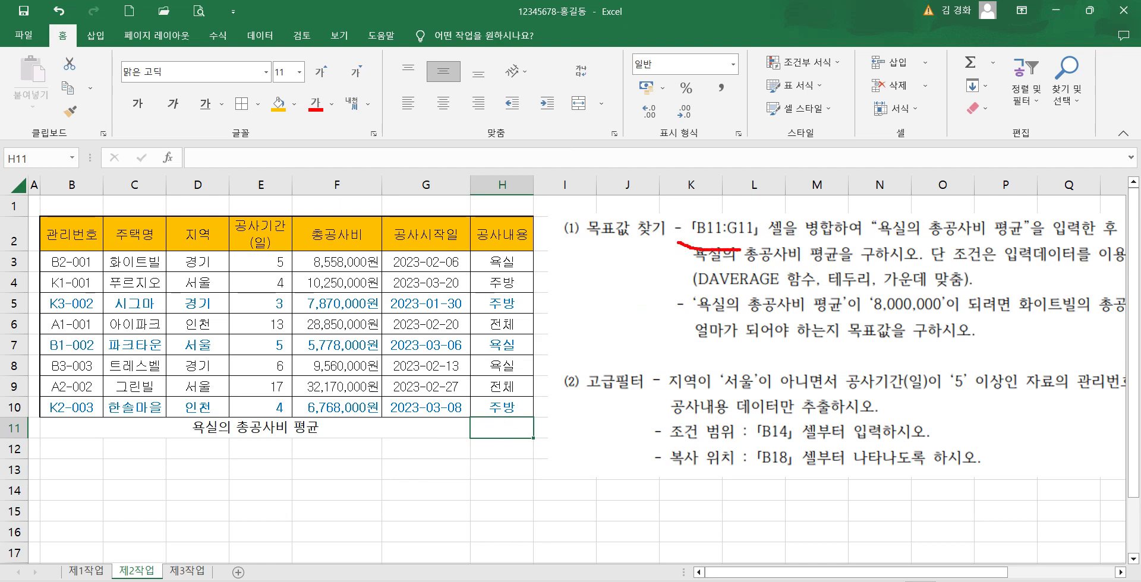
key("Escape")
mouse_move(750, 252)
left_mouse_down()
mouse_move(685, 273)
mouse_move(726, 261)
mouse_move(851, 264)
left_mouse_up()
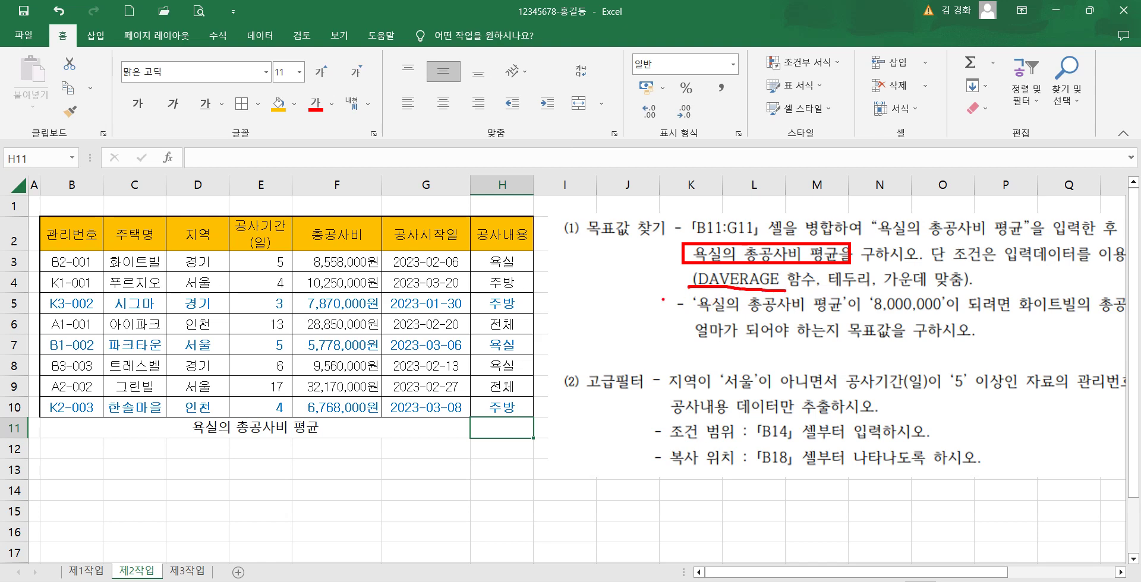
key("Escape")
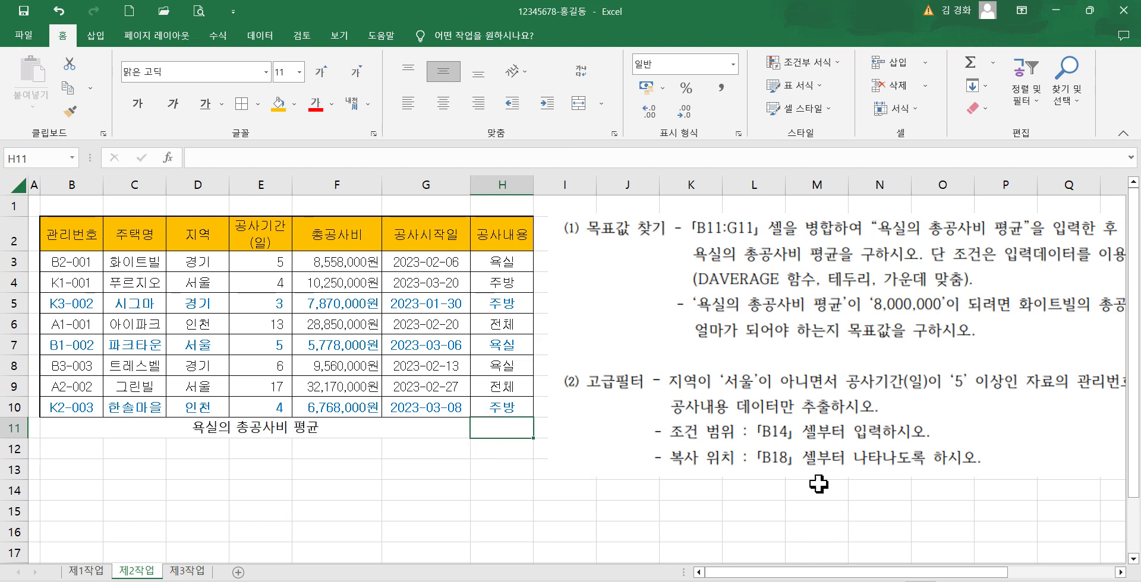
scroll(626, 444, "up", 1)
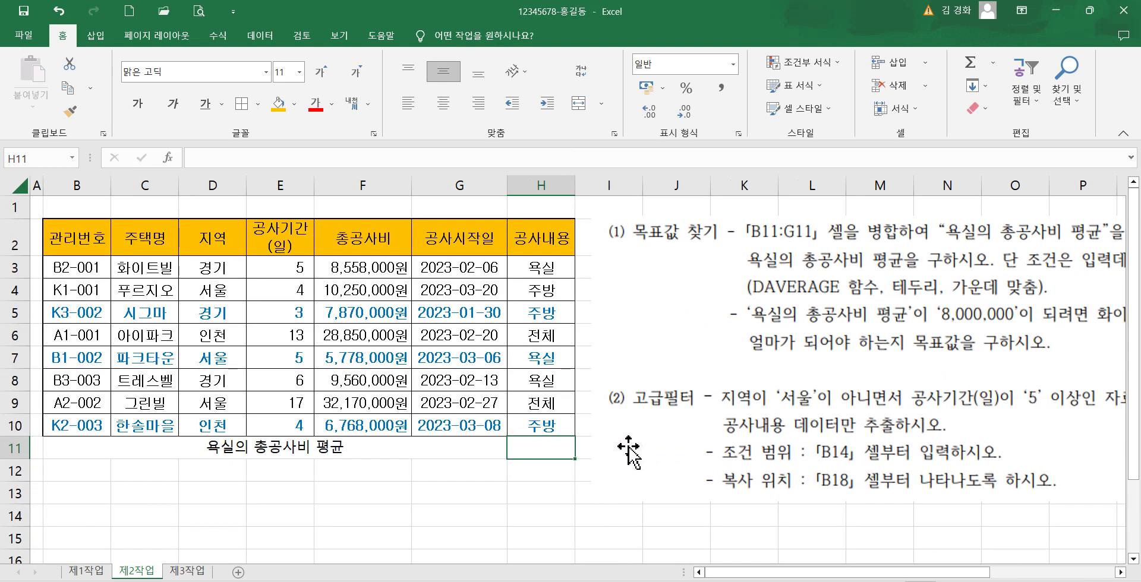
left_click(168, 158)
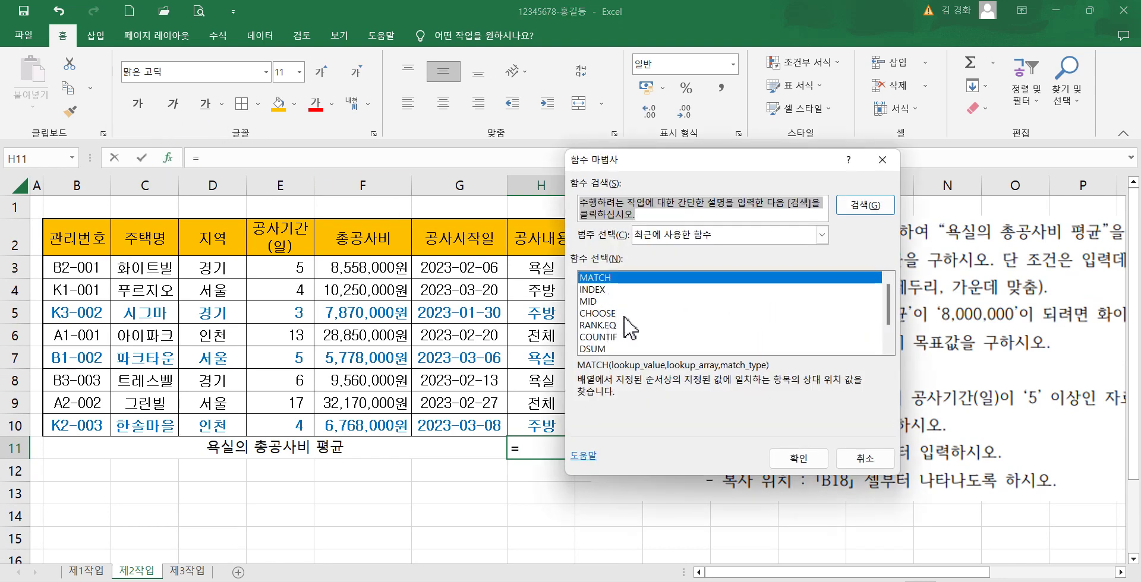
type("d")
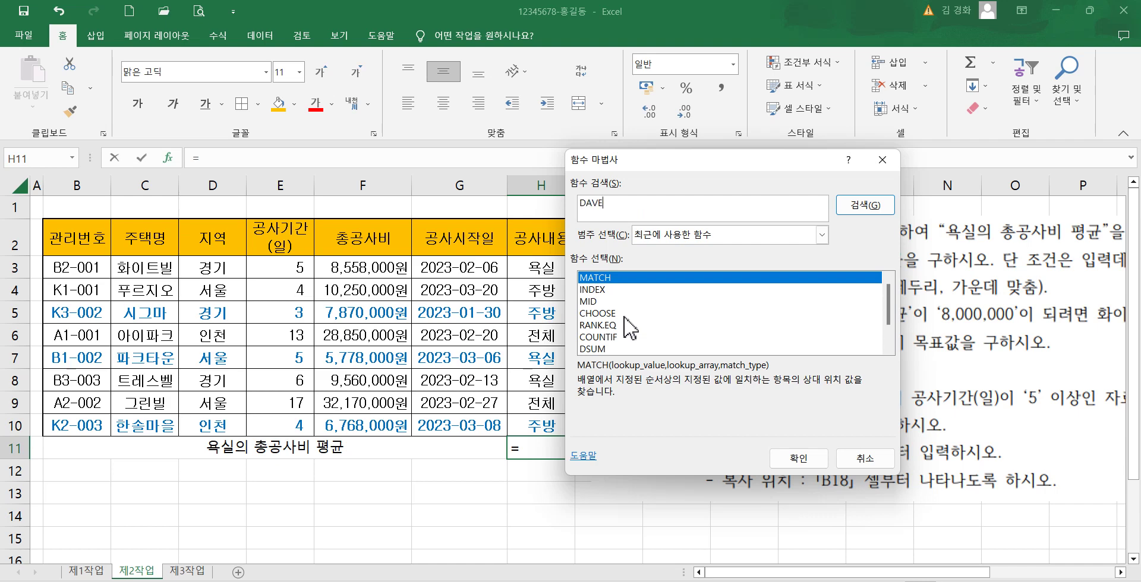
key("Return")
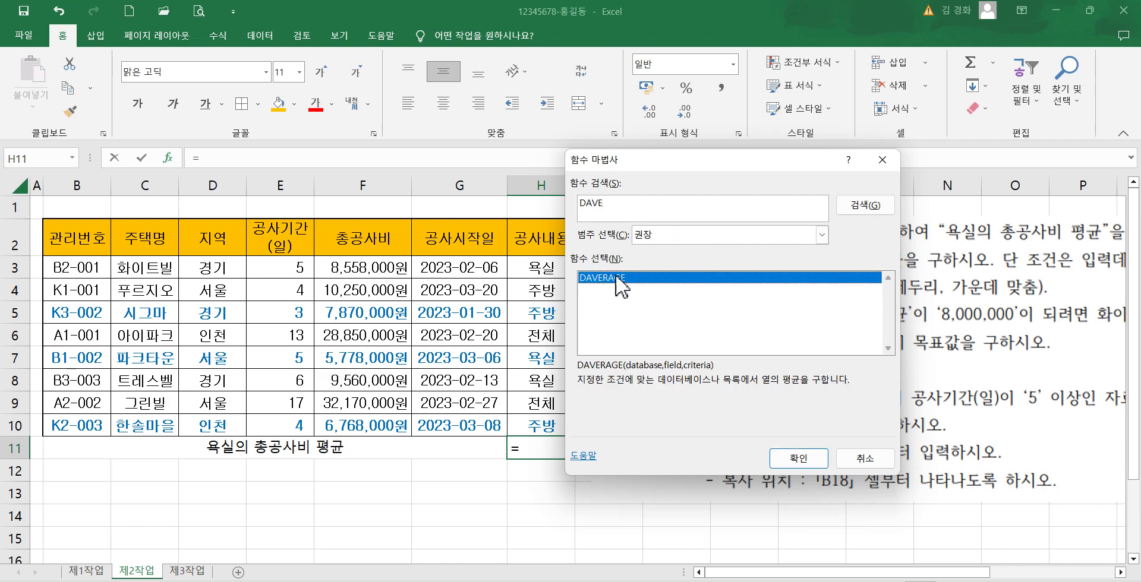
left_click(775, 457)
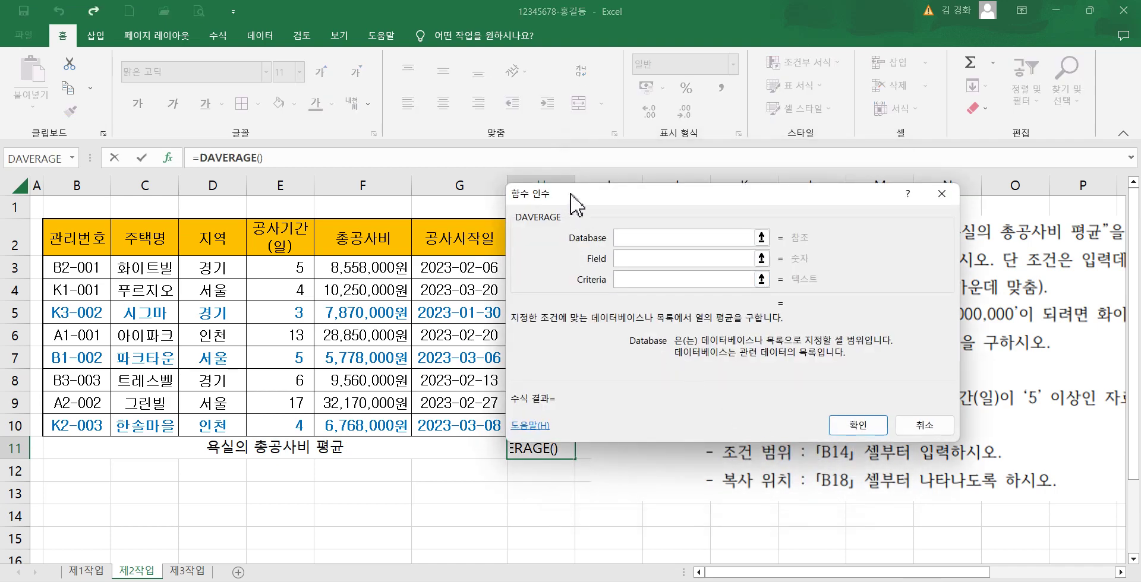
left_click_drag(569, 199, 655, 218)
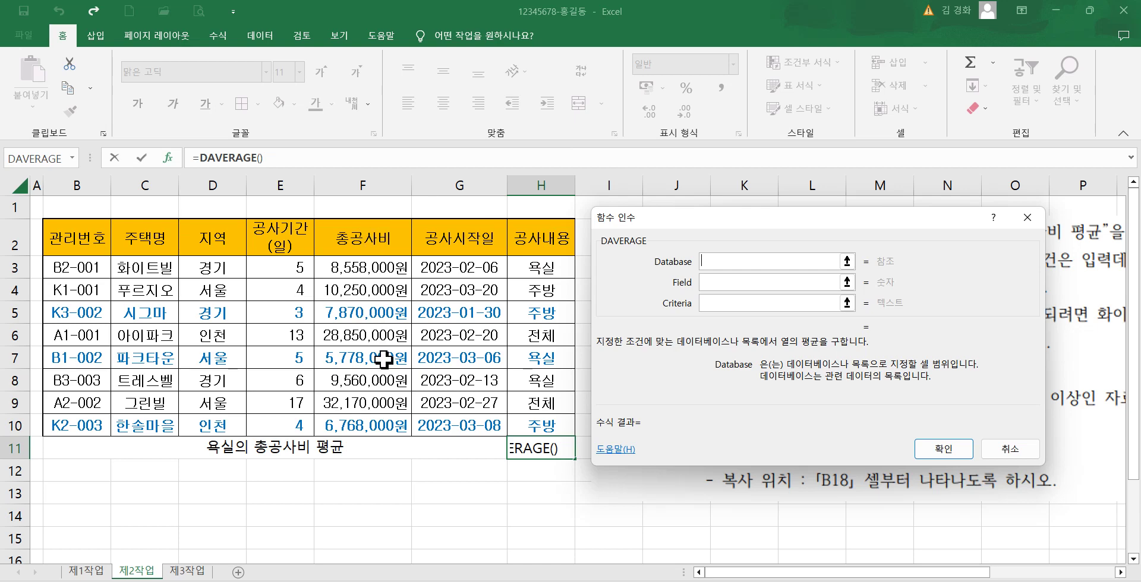
- Complete the DAVERAGE arguments in H11 with database F2:H10, field 1 and criteria H2:H3
left_click_drag(364, 243, 537, 420)
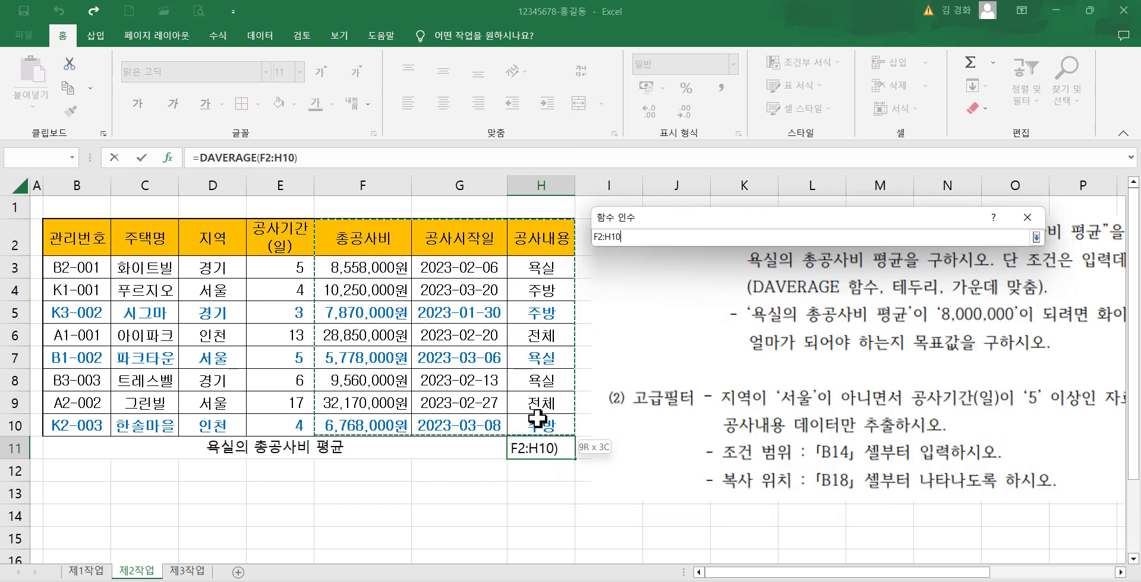
left_click_drag(94, 242, 537, 419)
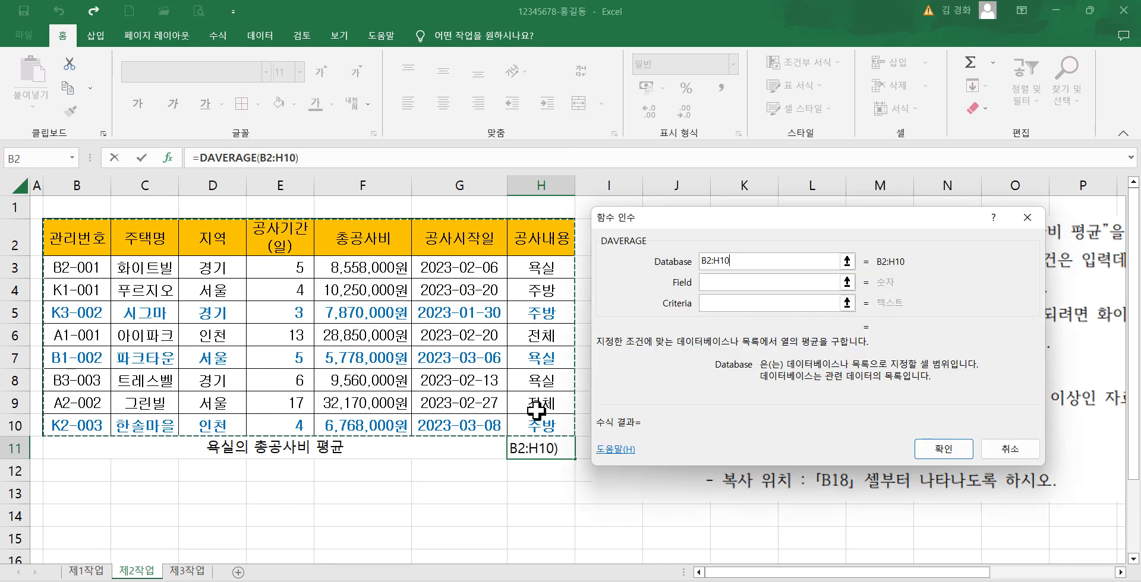
left_click_drag(363, 244, 537, 425)
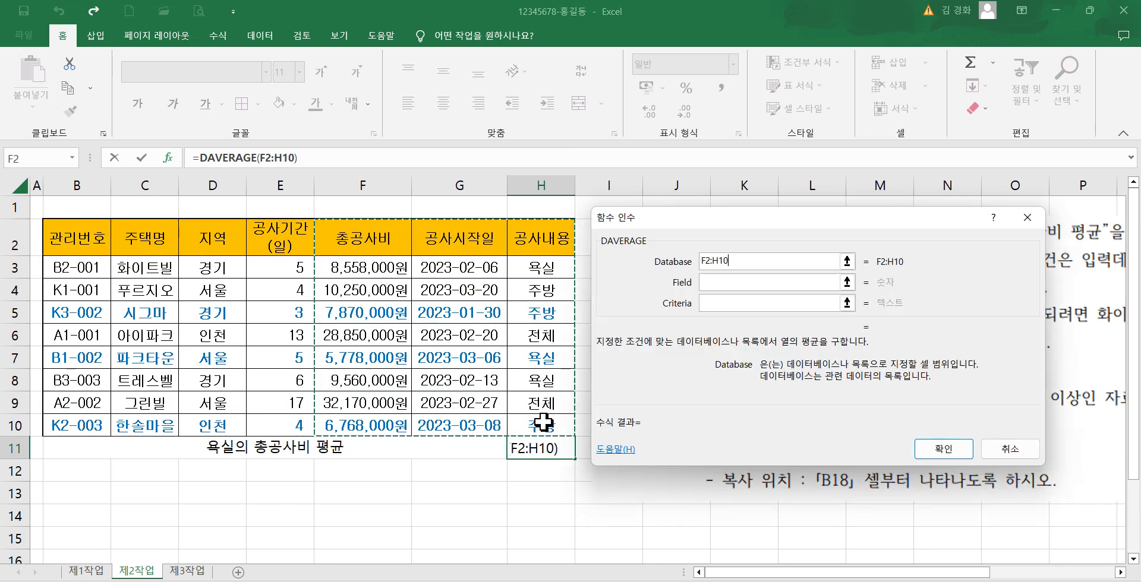
left_click(717, 284)
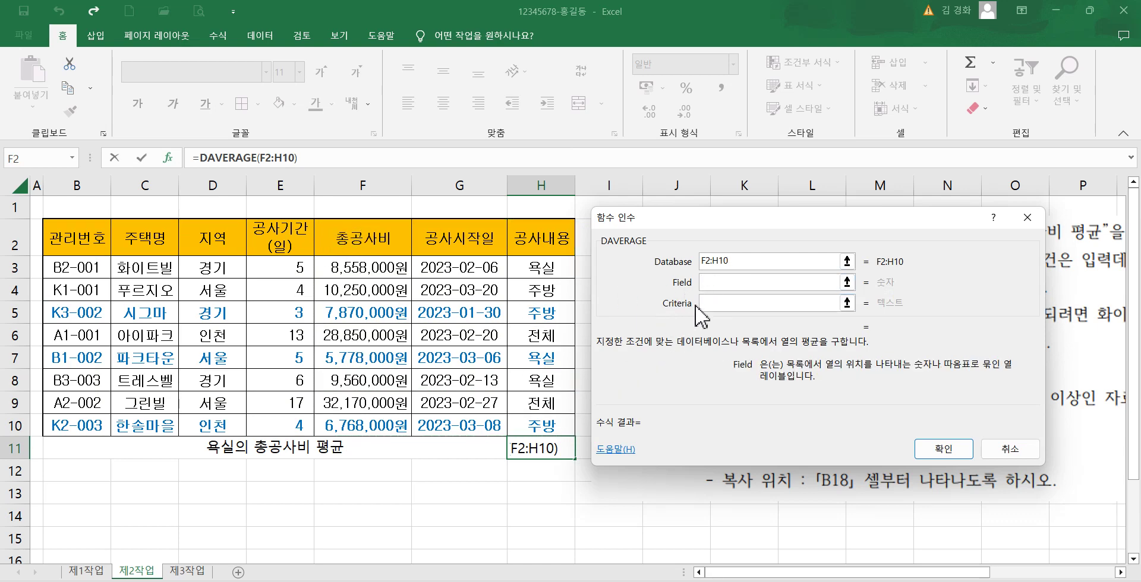
type("1")
left_click(719, 306)
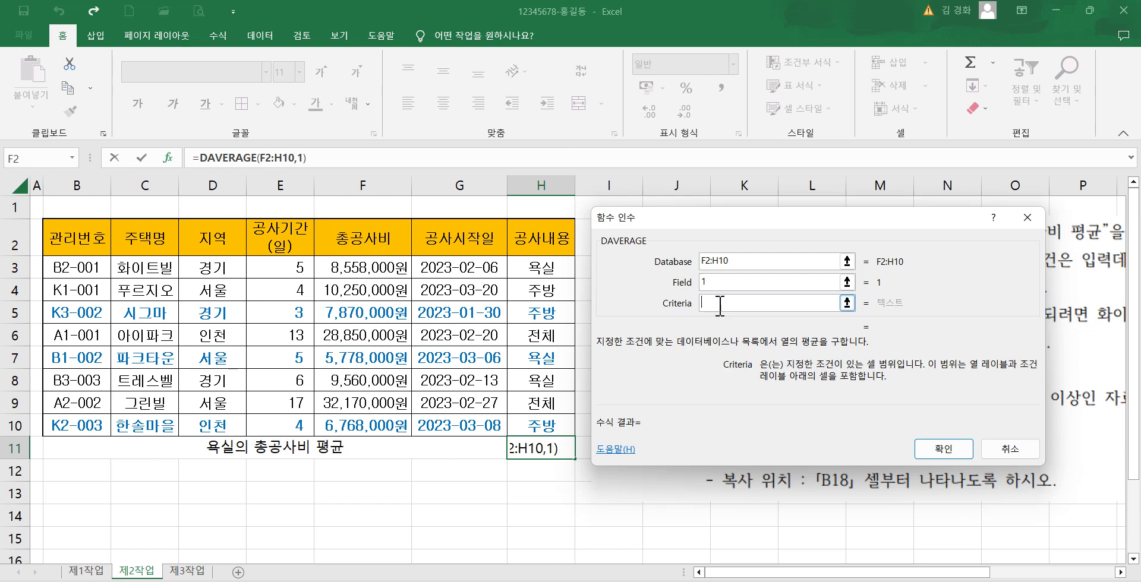
left_click_drag(538, 233, 536, 265)
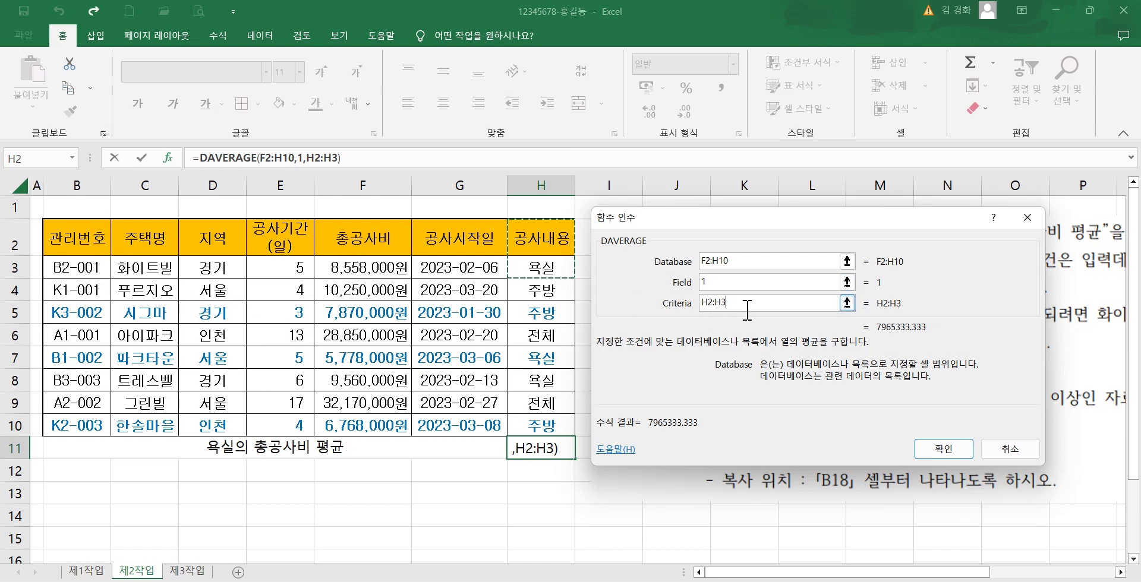
left_click(944, 449)
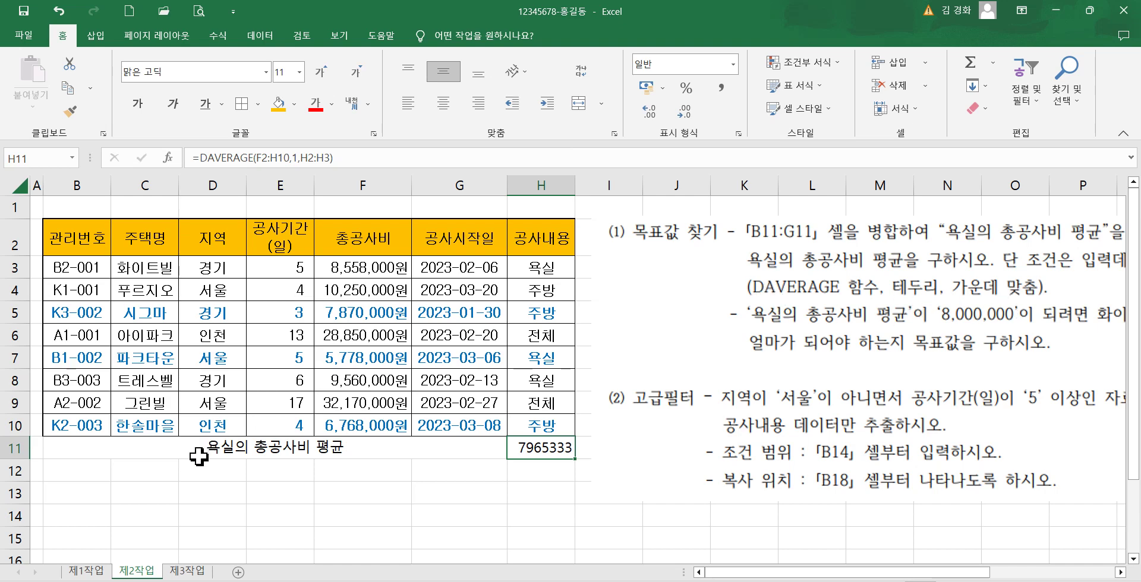
- Apply all borders and a thick outside border to the table range B2:H11
left_click_drag(84, 231, 525, 453)
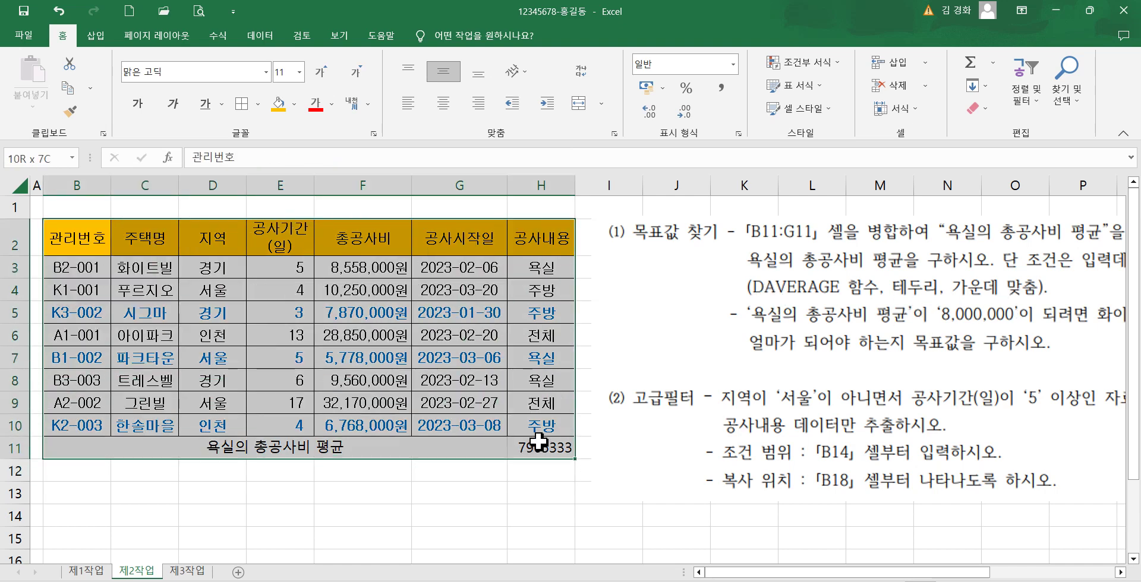
left_click(258, 105)
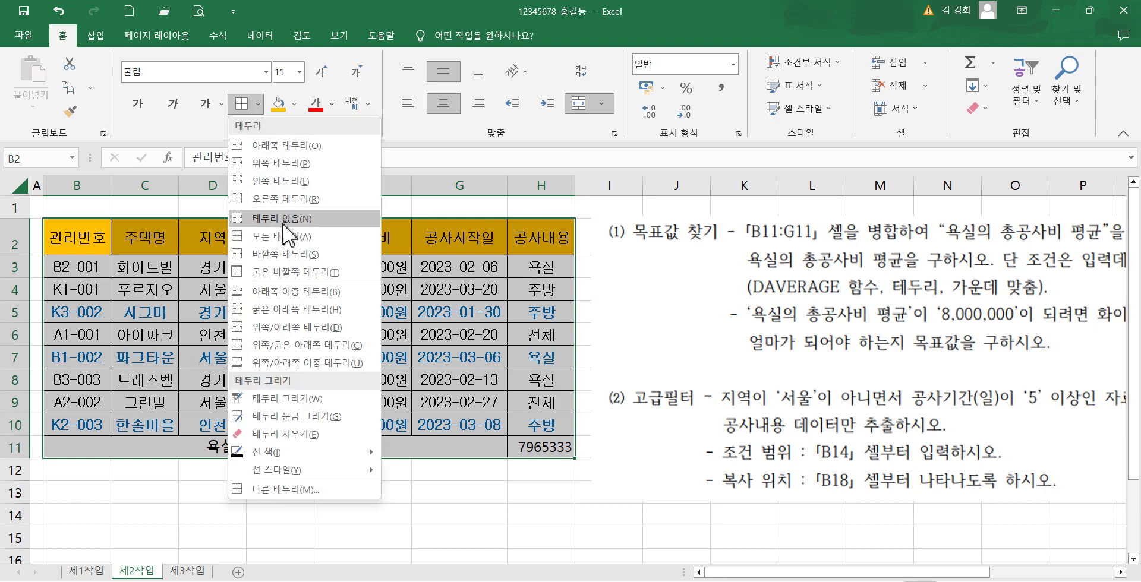
left_click(273, 272)
left_click(324, 294)
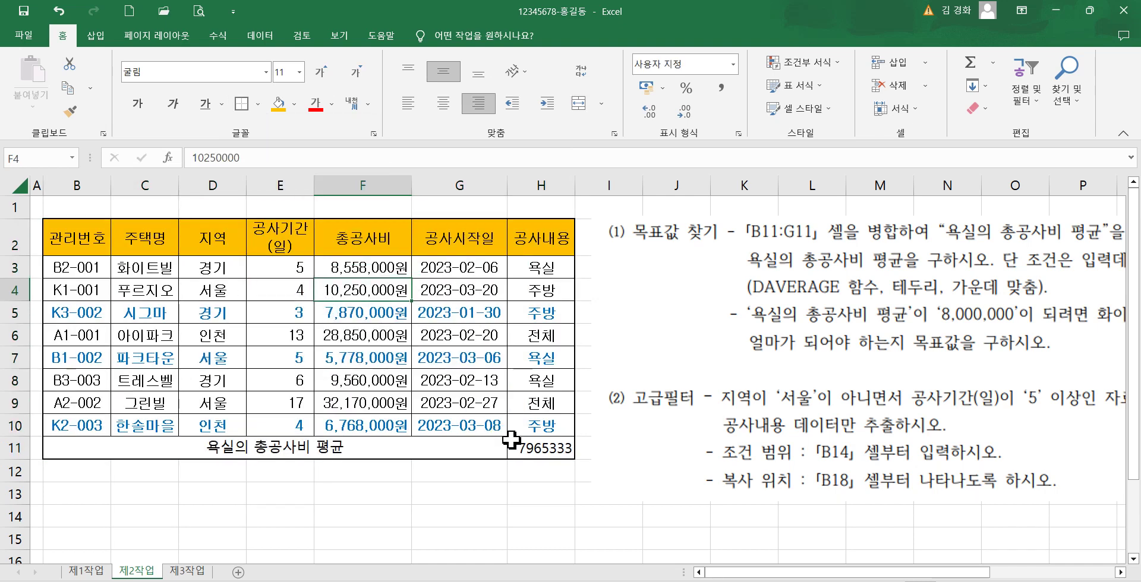
- Format the average in H11 with the comma style and widen the 공사내용 column slightly
left_click(541, 455)
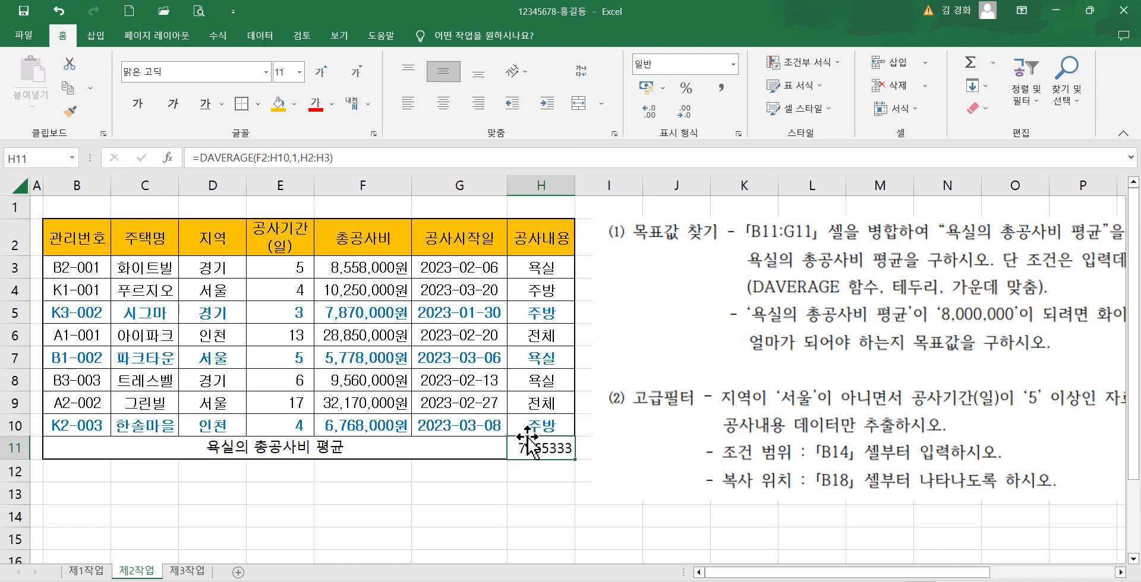
left_click(721, 88)
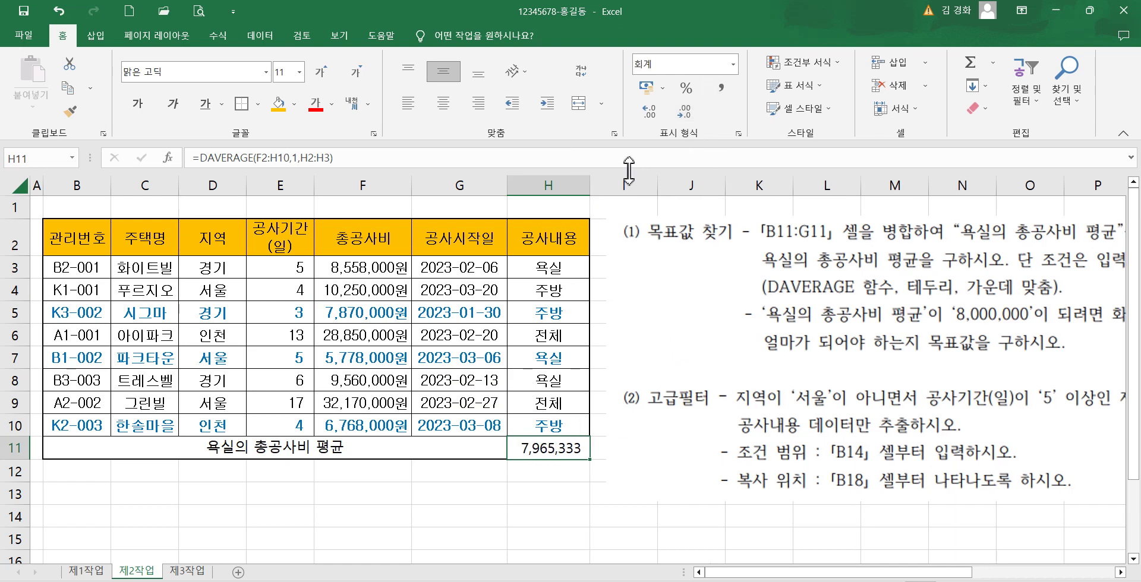
left_click_drag(591, 189, 601, 188)
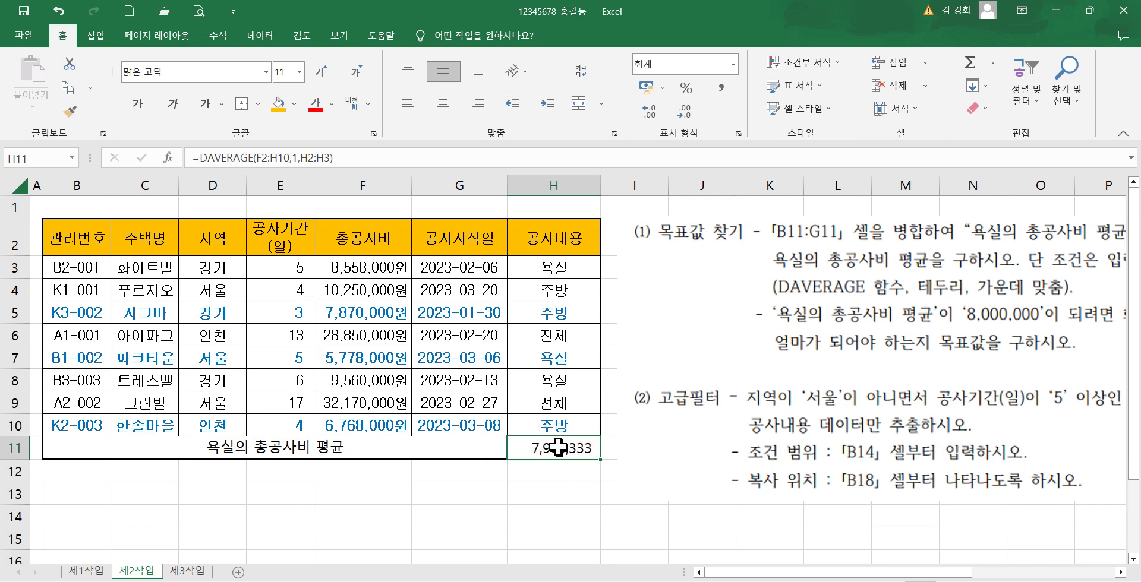
- Shift the conditions picture over the table to read its cut-off text, and put it back beside the table at column I
left_click_drag(799, 327, 688, 294)
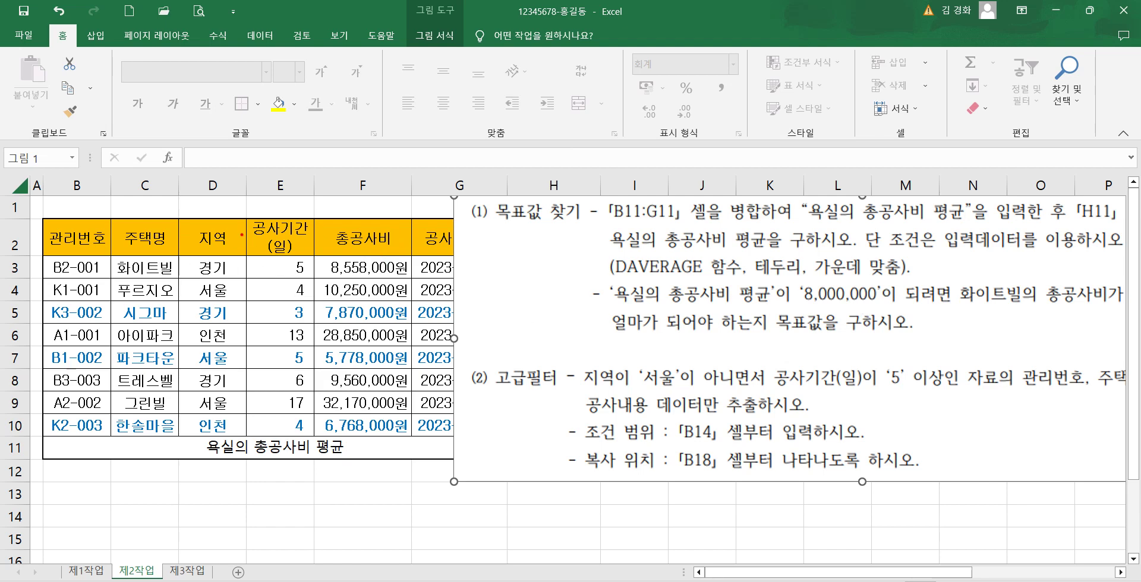
left_click_drag(138, 261, 154, 238)
left_click_drag(577, 359, 737, 362)
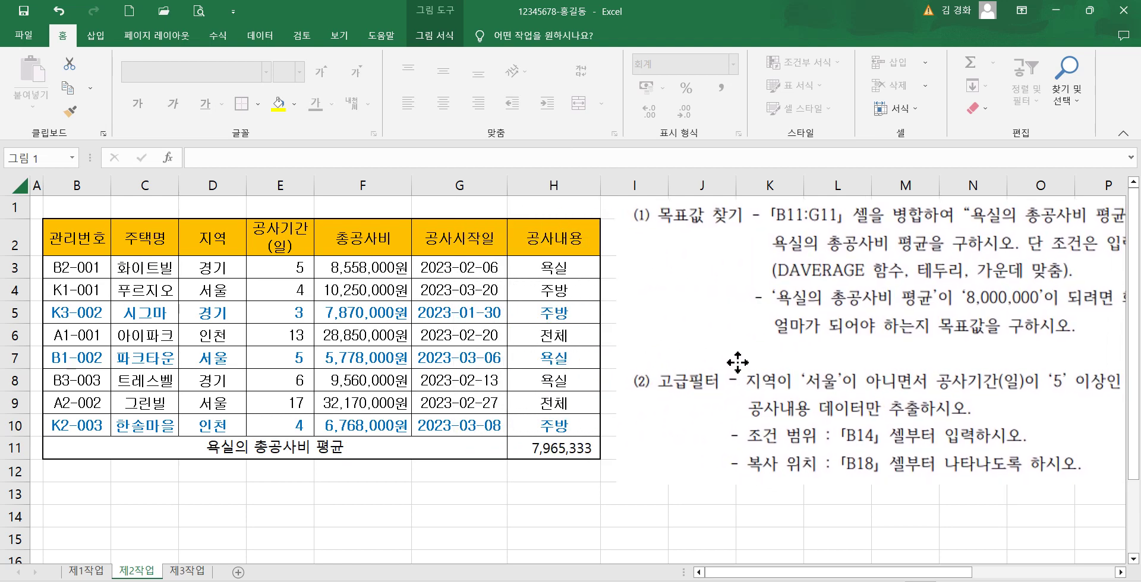
- Start a goal seek on the average in H11 with a target value of 8000000
left_click(556, 450)
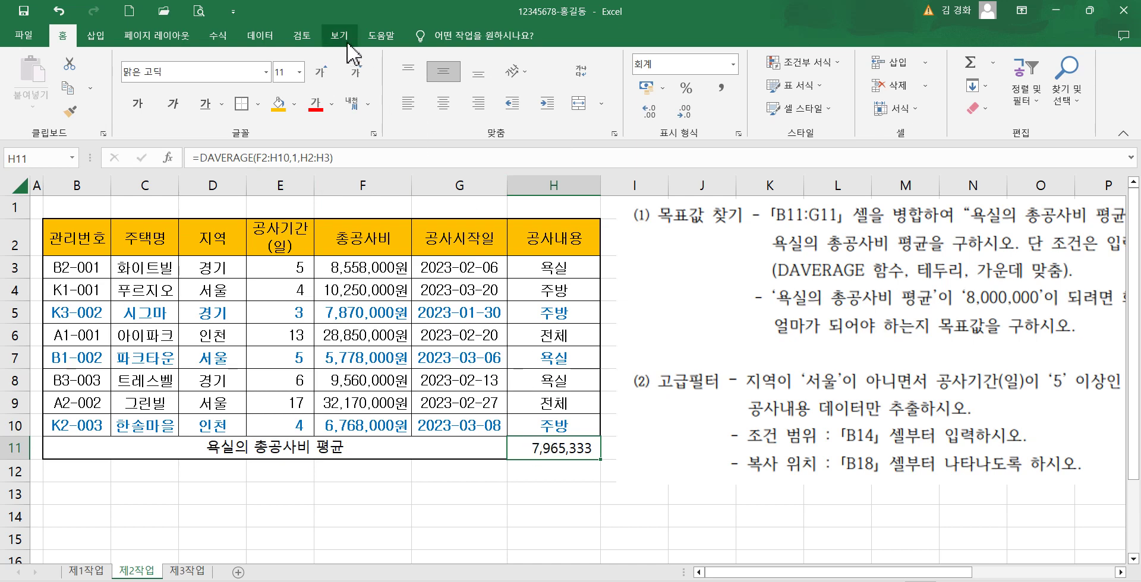
left_click(260, 36)
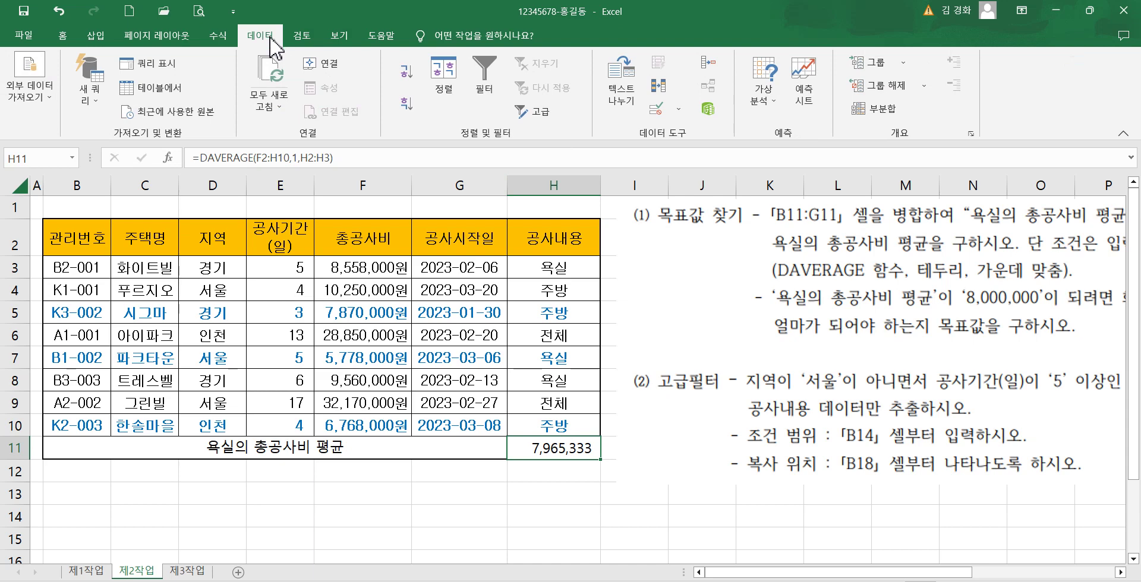
left_click(763, 95)
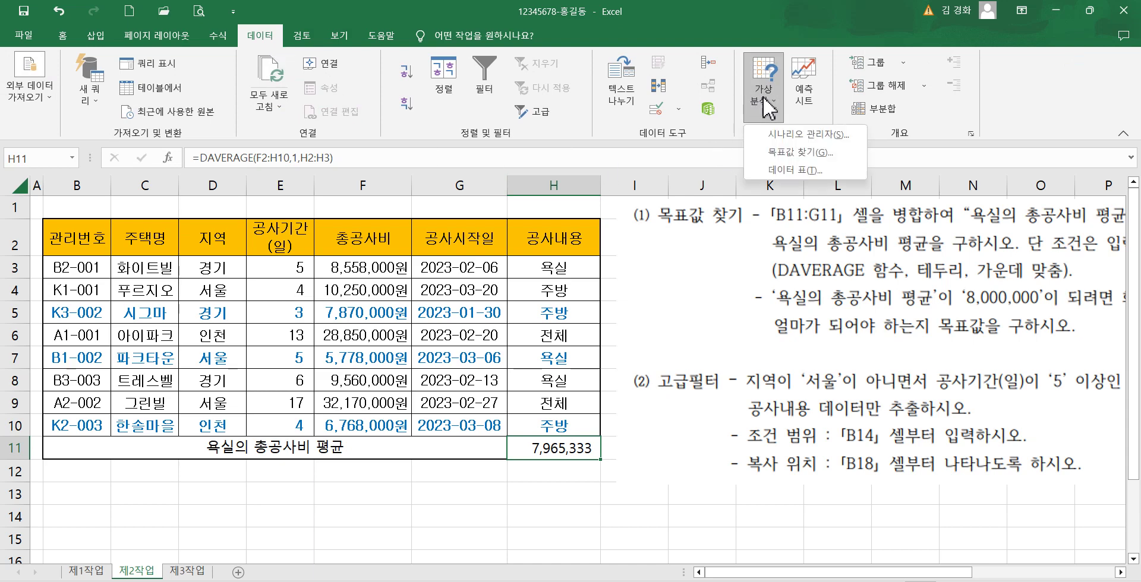
left_click(774, 153)
left_click_drag(778, 292, 624, 257)
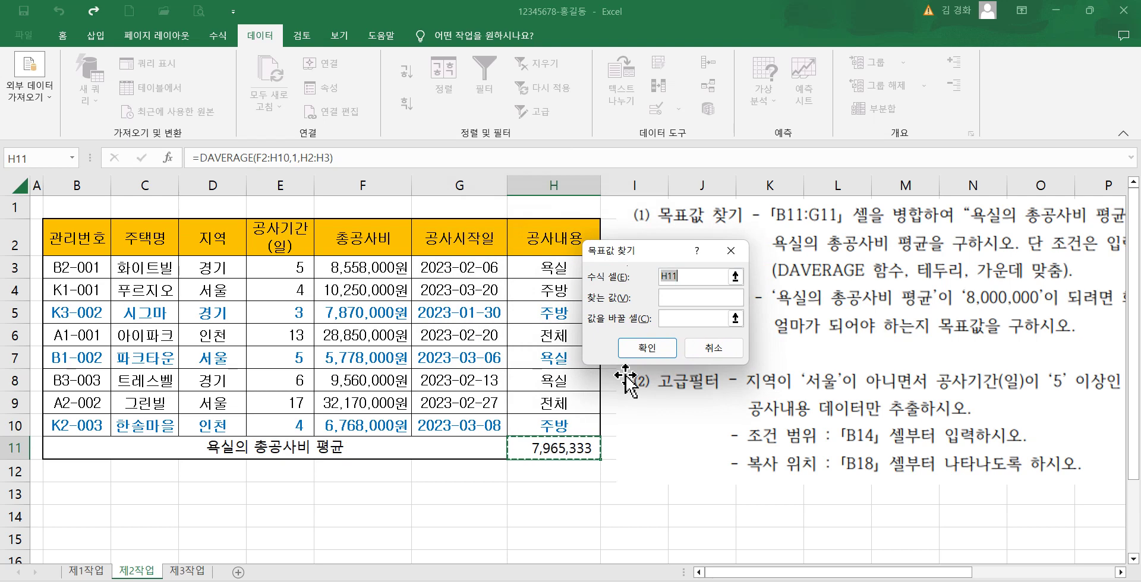
left_click(672, 299)
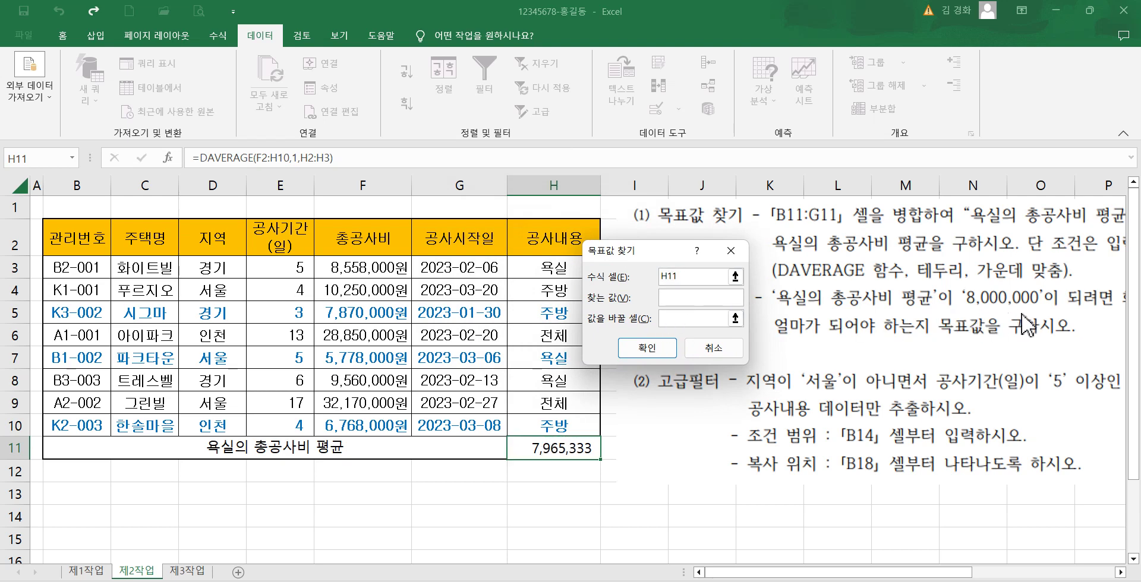
mouse_move(944, 278)
left_mouse_down()
mouse_move(1069, 321)
mouse_move(1061, 310)
left_mouse_up()
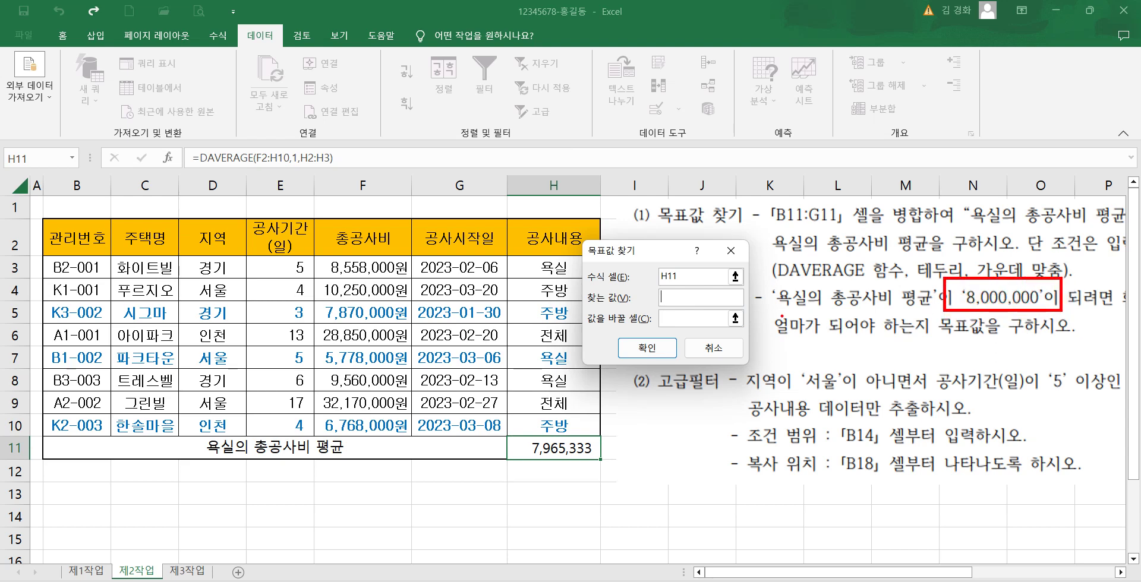
left_click_drag(780, 313, 931, 280)
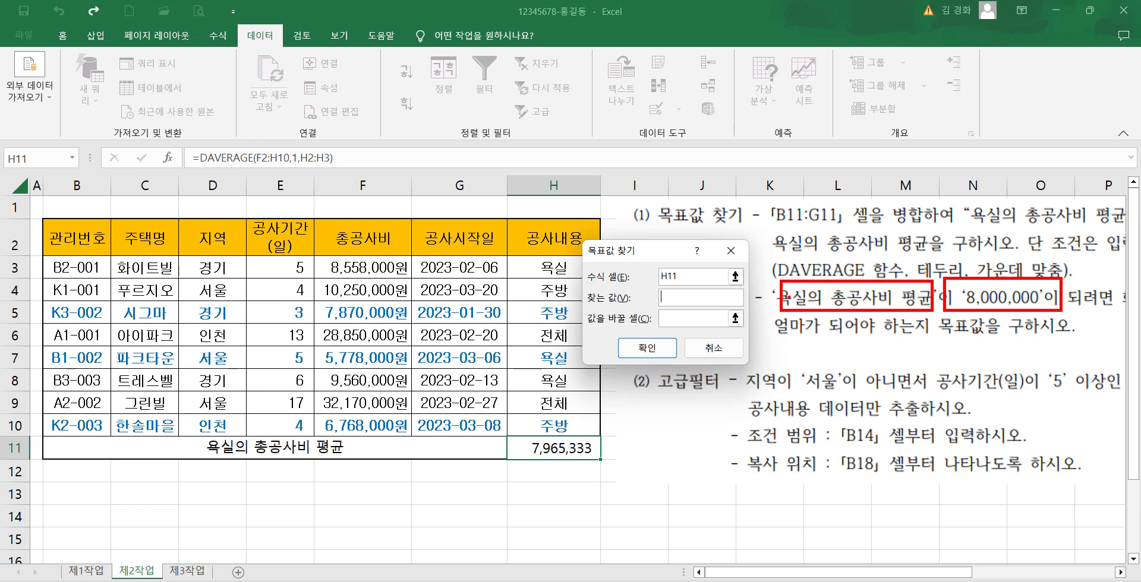
mouse_move(787, 298)
left_mouse_down()
mouse_move(778, 372)
mouse_move(568, 453)
left_mouse_up()
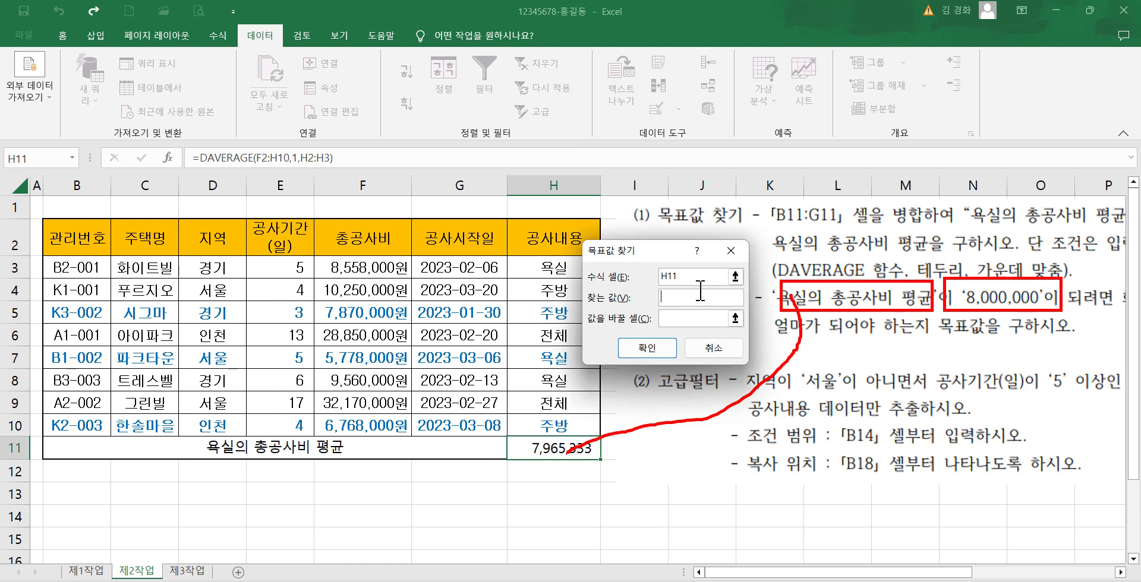
key("Escape")
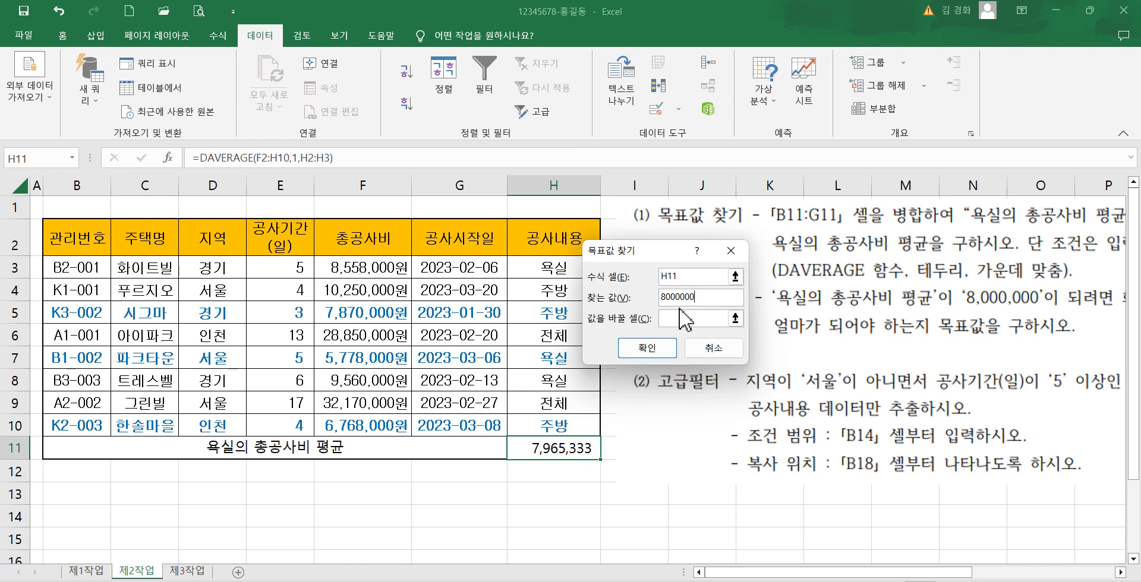
- Use 화이트빌's 총공사비 in F3 as the changing cell, run the goal seek and accept its result
left_click(676, 318)
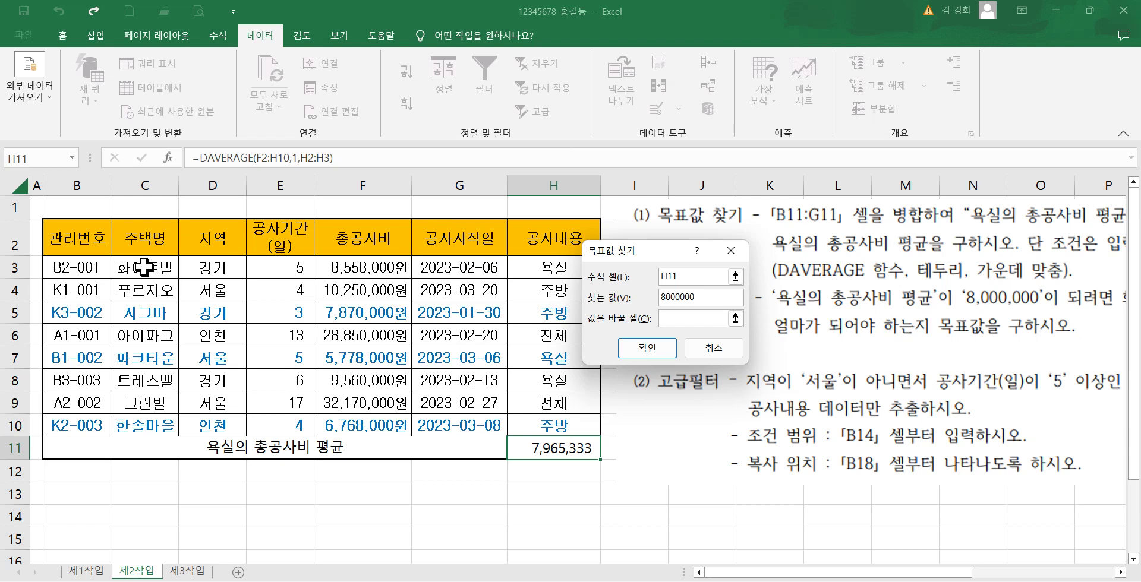
left_click(359, 271)
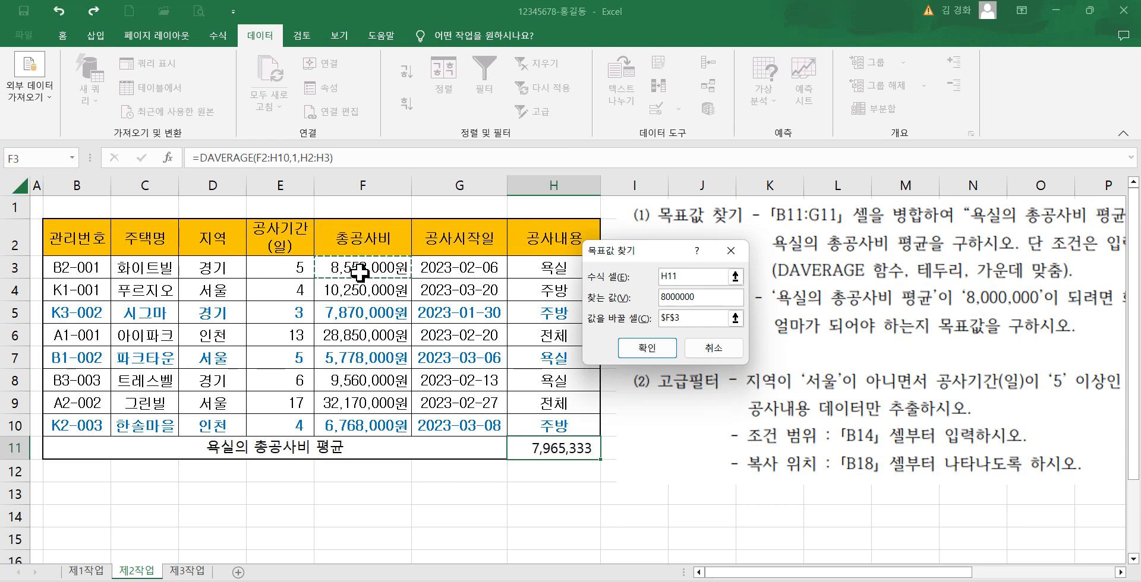
left_click(655, 350)
left_click(707, 348)
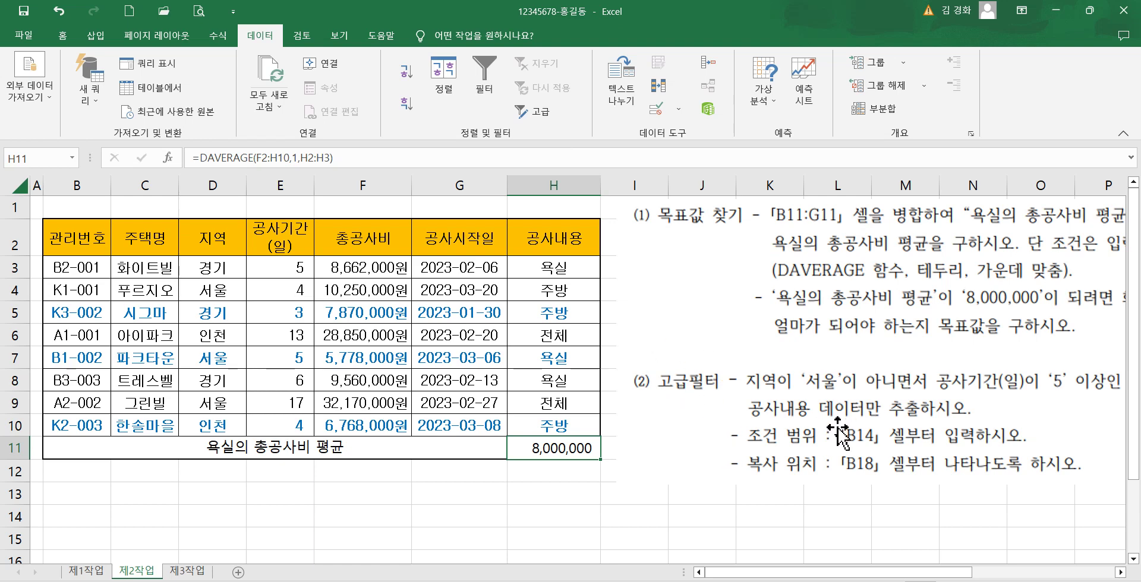
- Shift the conditions picture over the table to read the advanced filter requirements, and put it back beside the table
left_click_drag(835, 403, 579, 298)
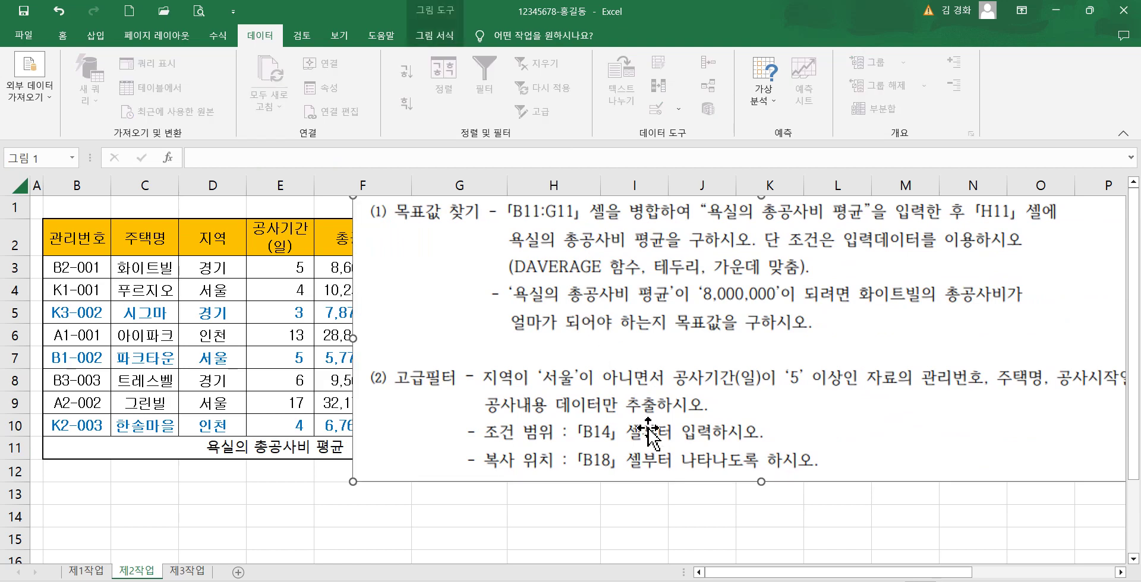
left_click_drag(638, 425, 590, 416)
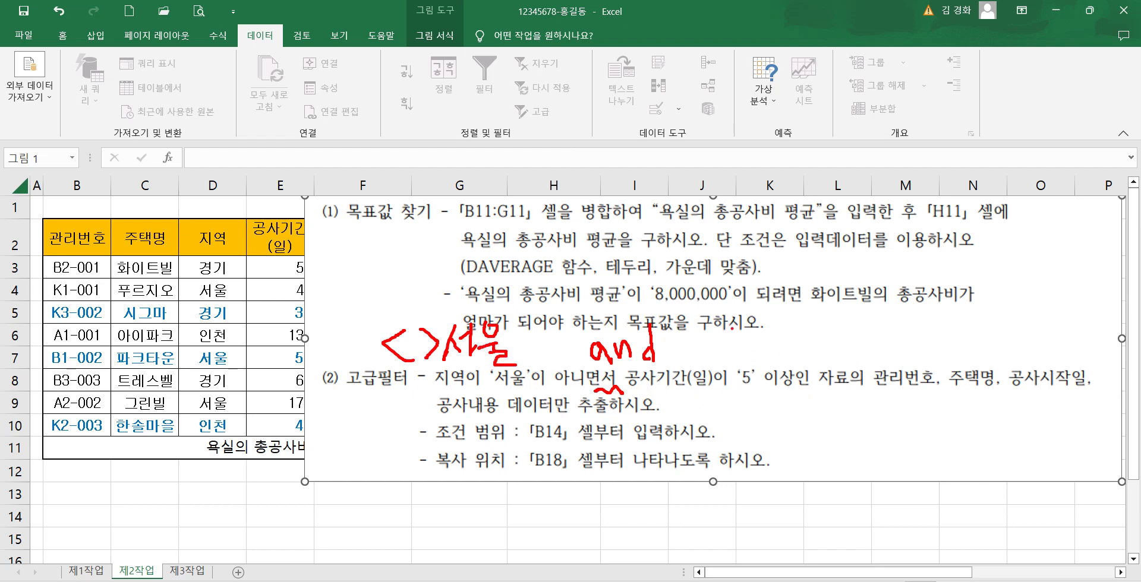
left_click_drag(713, 320, 729, 358)
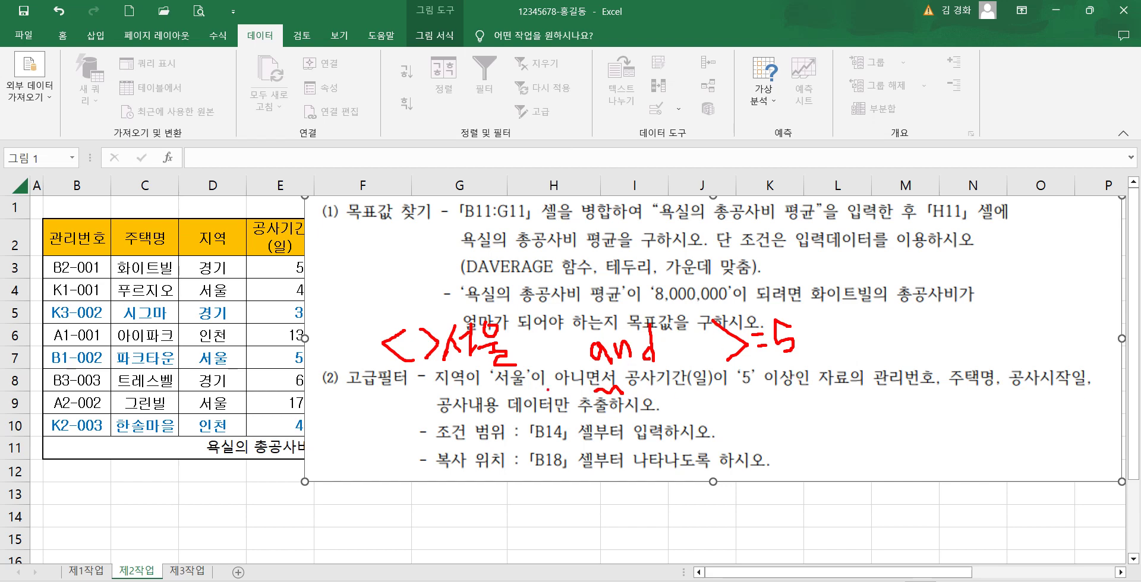
left_click_drag(873, 394, 920, 391)
left_click_drag(1016, 397, 1085, 395)
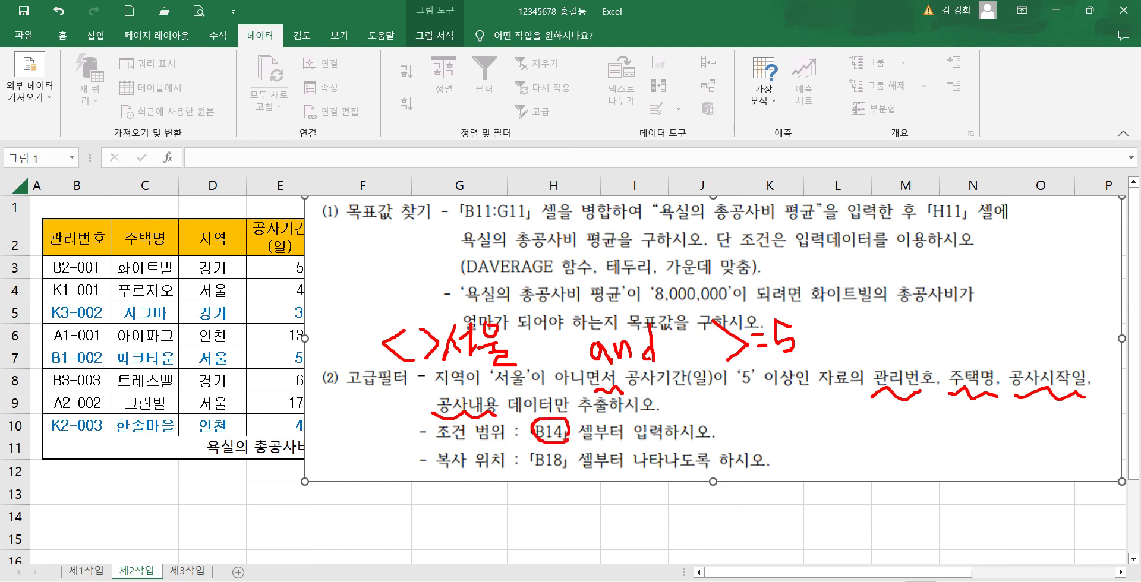
left_click_drag(532, 452, 570, 469)
key("Escape")
left_click_drag(713, 382, 1037, 382)
- Link criteria headings B14 to 지역 in D2 and C14 to 공사기간(일) in E2, and auto-fit column C
left_click(77, 515)
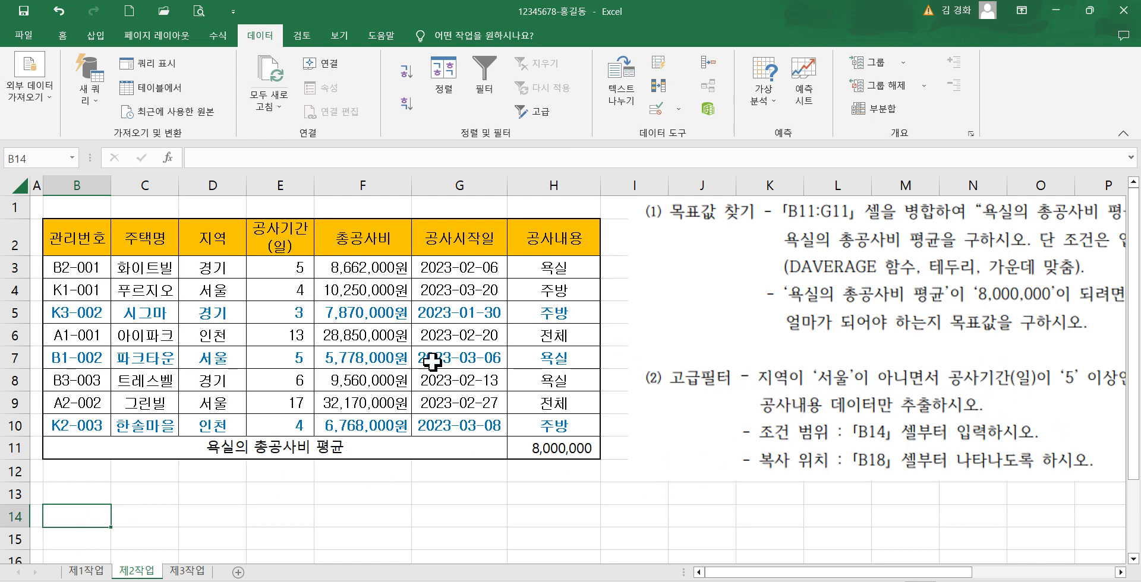
type("=")
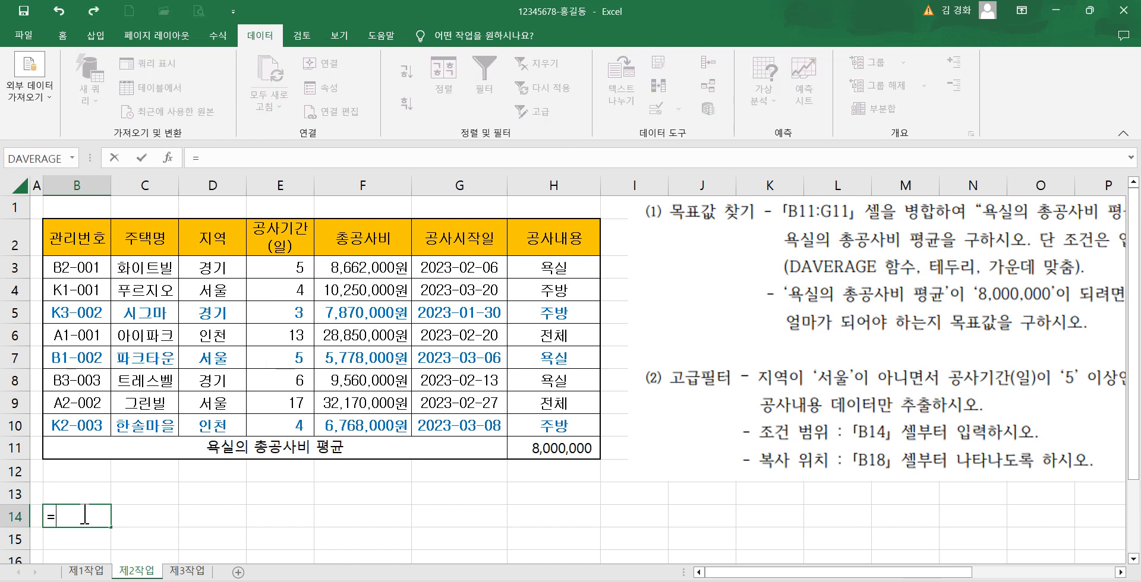
key("Return")
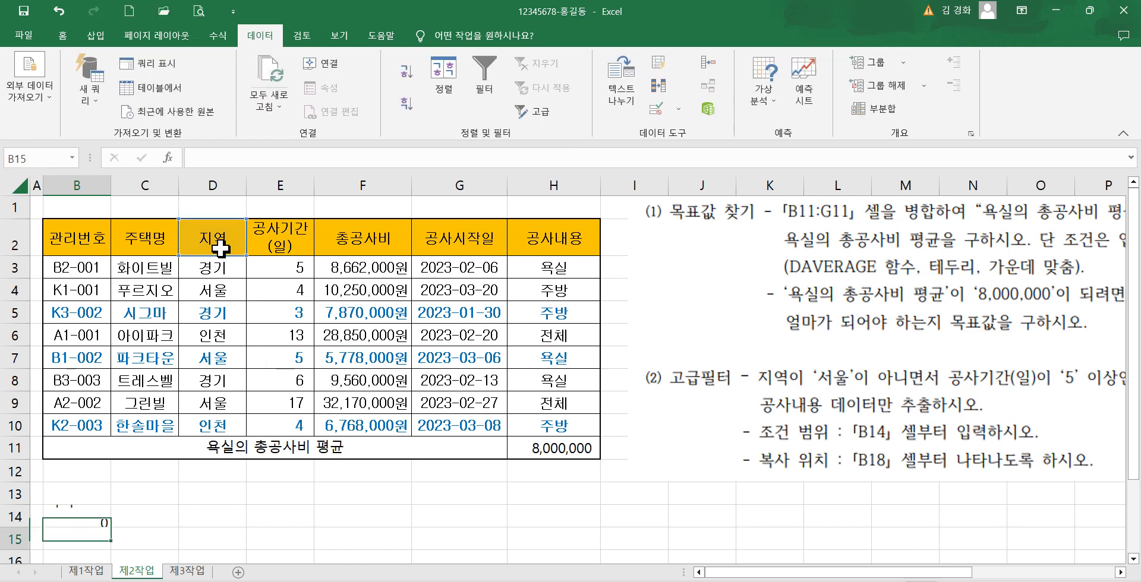
left_click(124, 517)
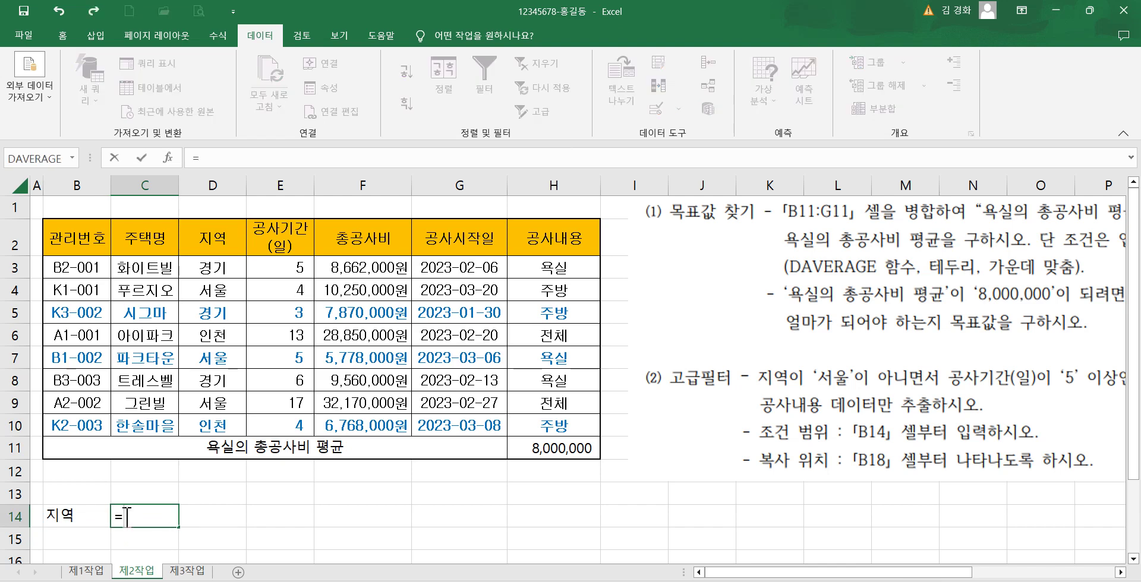
left_click(292, 240)
key("Return")
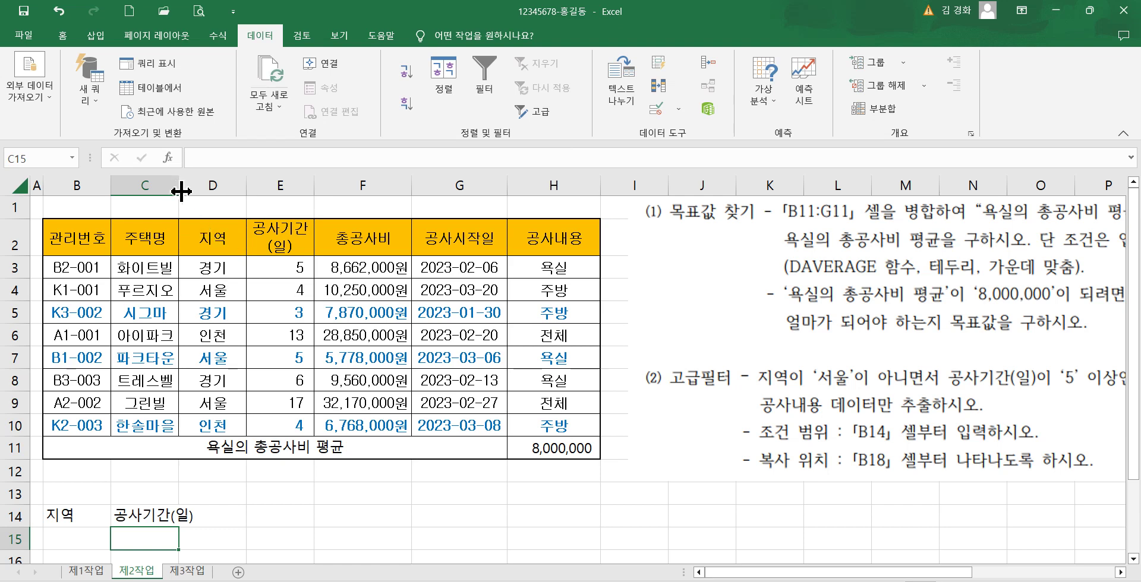
double_click(178, 187)
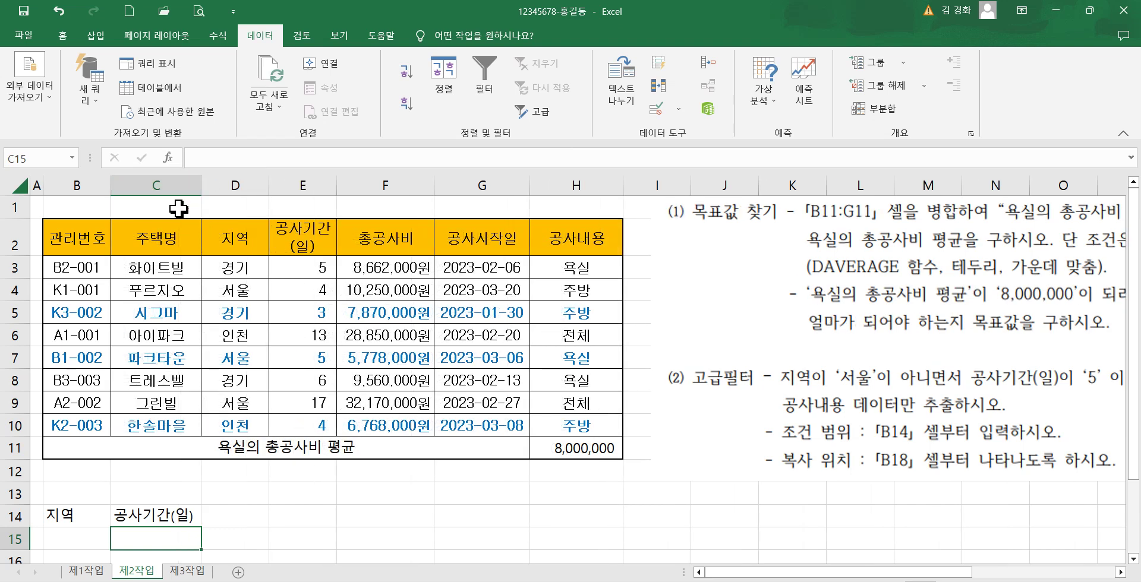
- Enter the filter criteria <>서울 in B15 and >=5 in C15
left_click(77, 538)
type("<>")
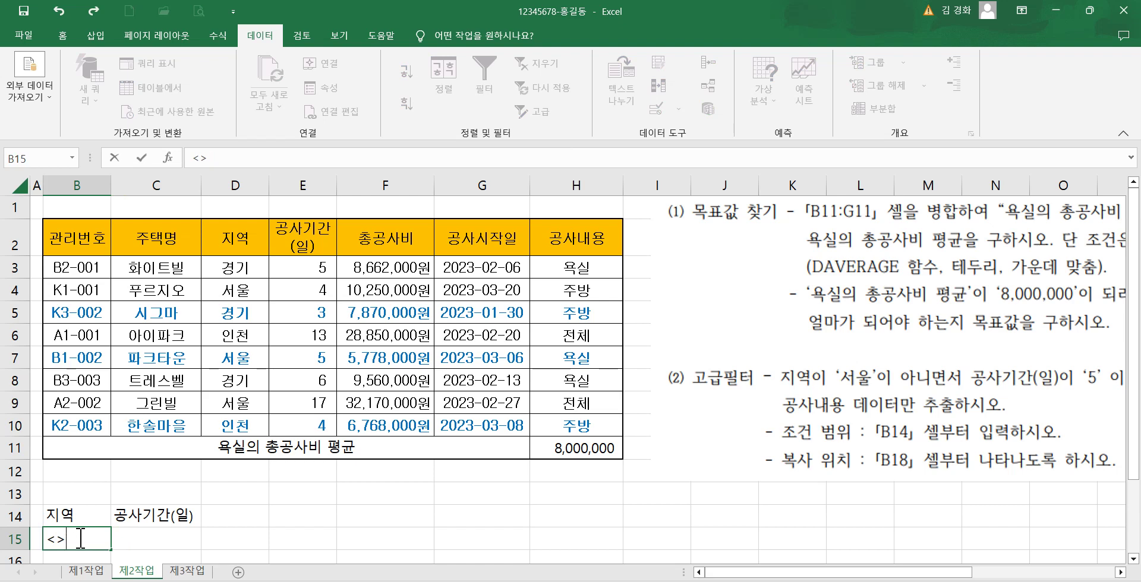
type("서우")
key("Tab")
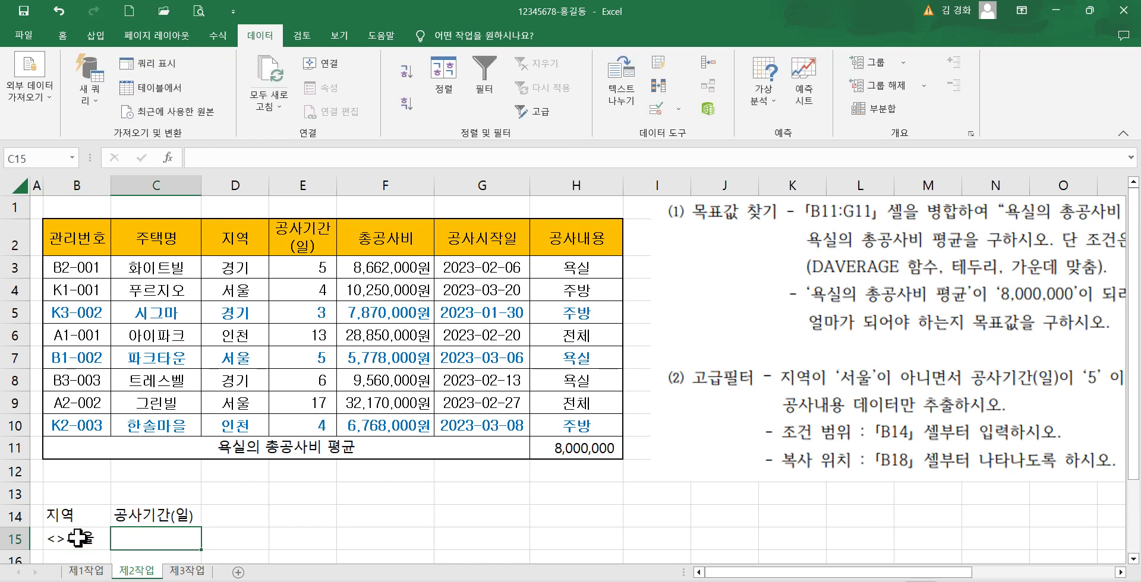
type(">=5")
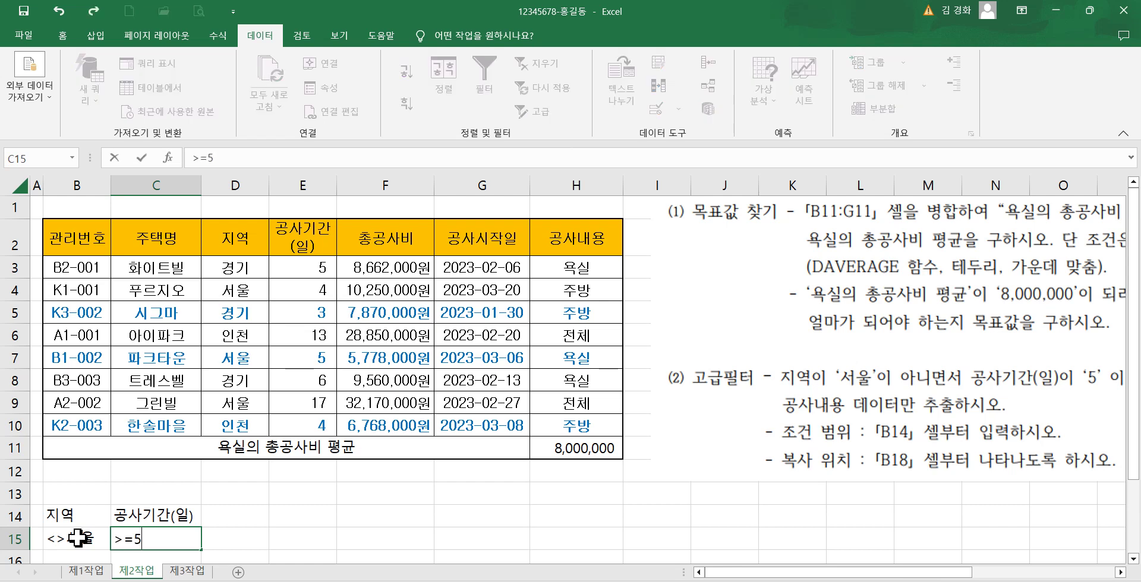
left_click(243, 523)
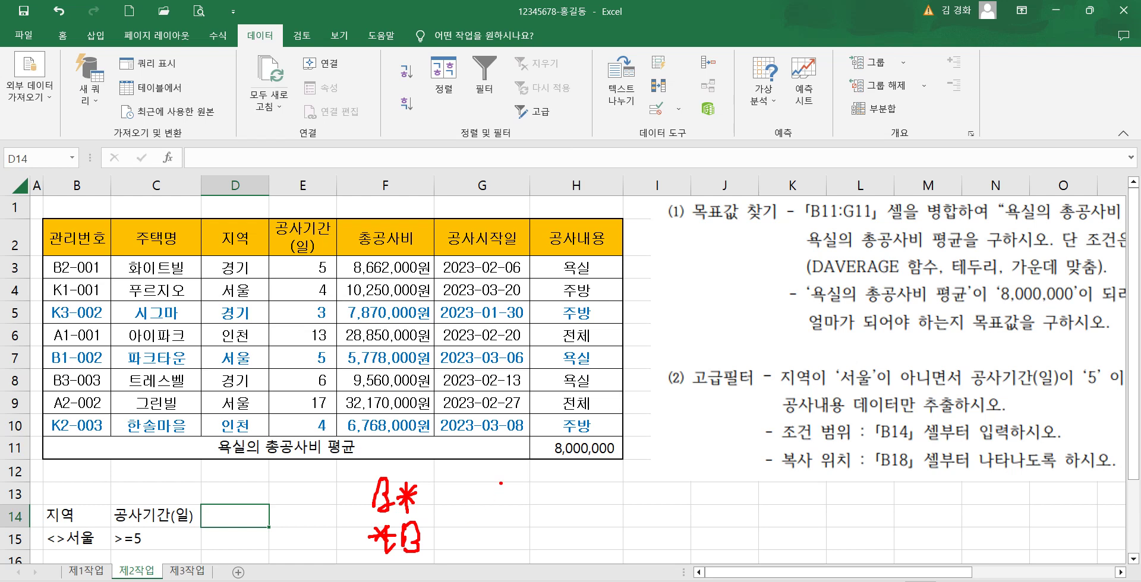
key("Escape")
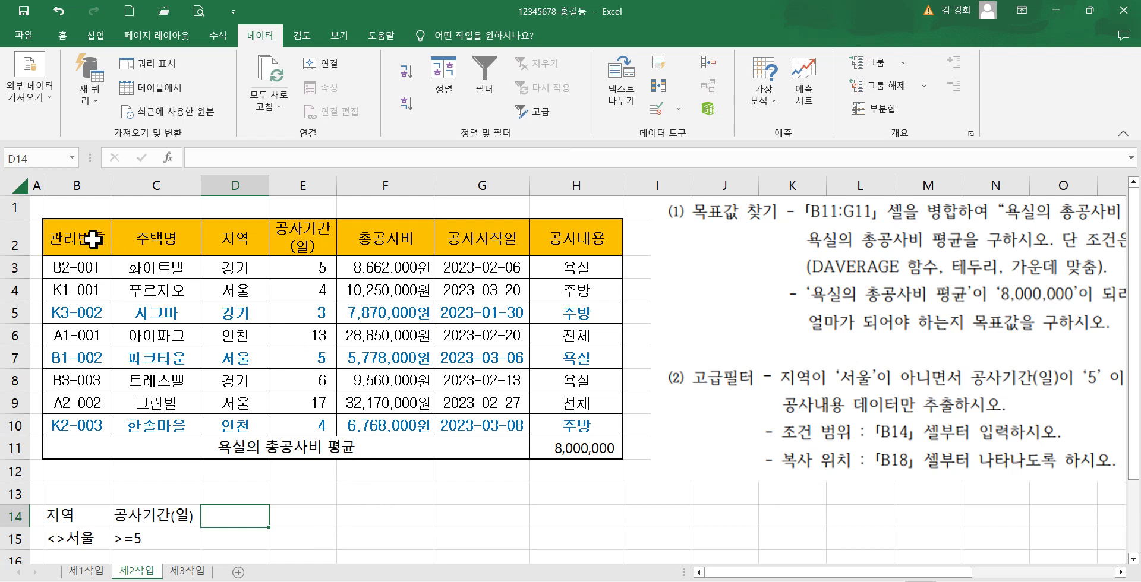
- Start an advanced filter on B2:H10 that copies the results to another location
left_click_drag(85, 238, 569, 422)
left_click_drag(98, 245, 573, 419)
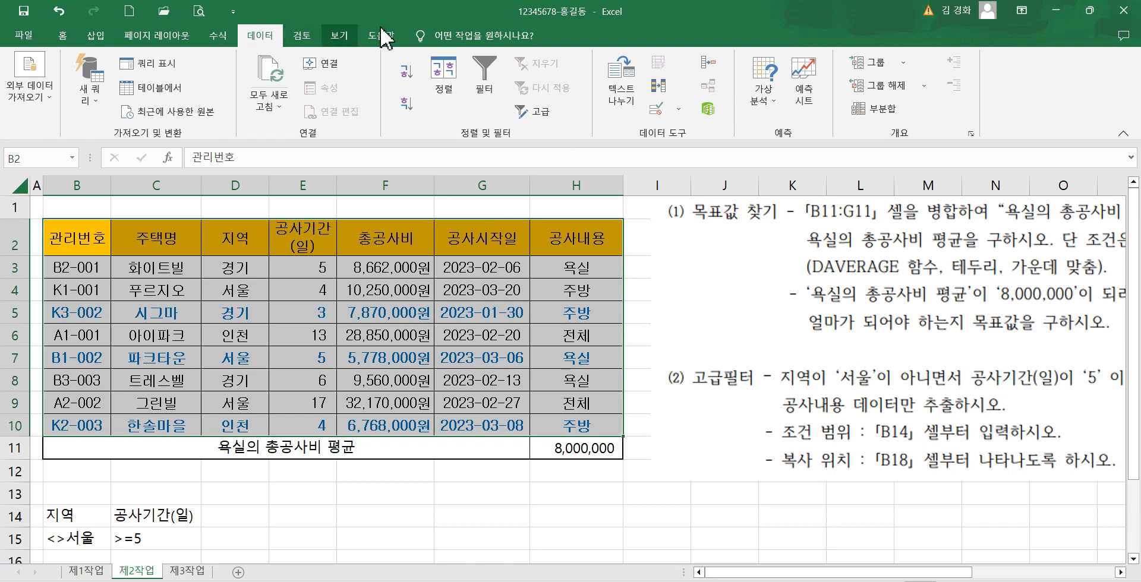
left_click(538, 113)
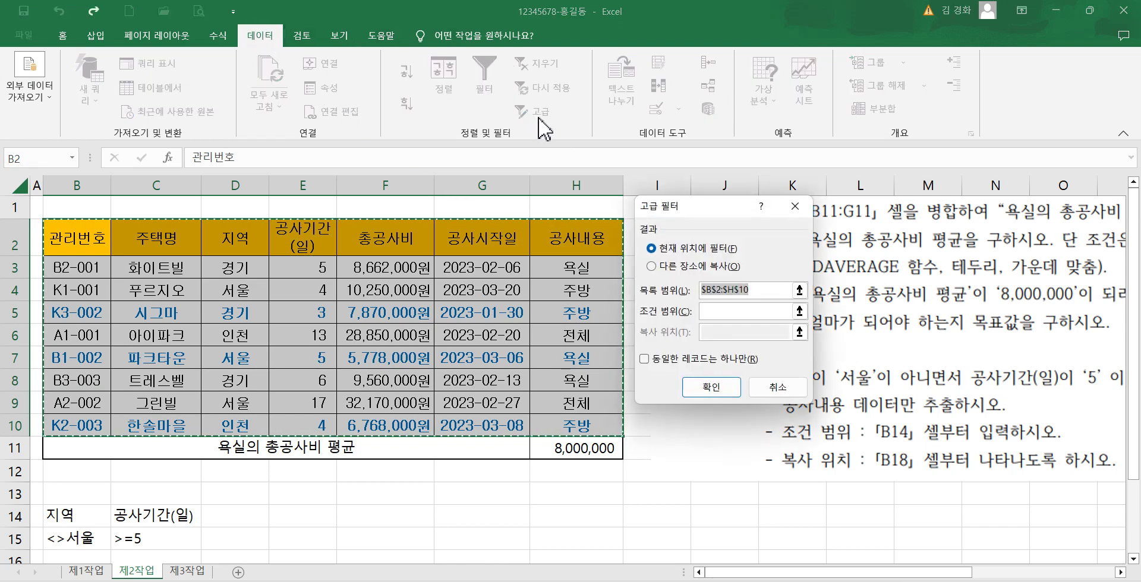
left_click_drag(668, 210, 670, 235)
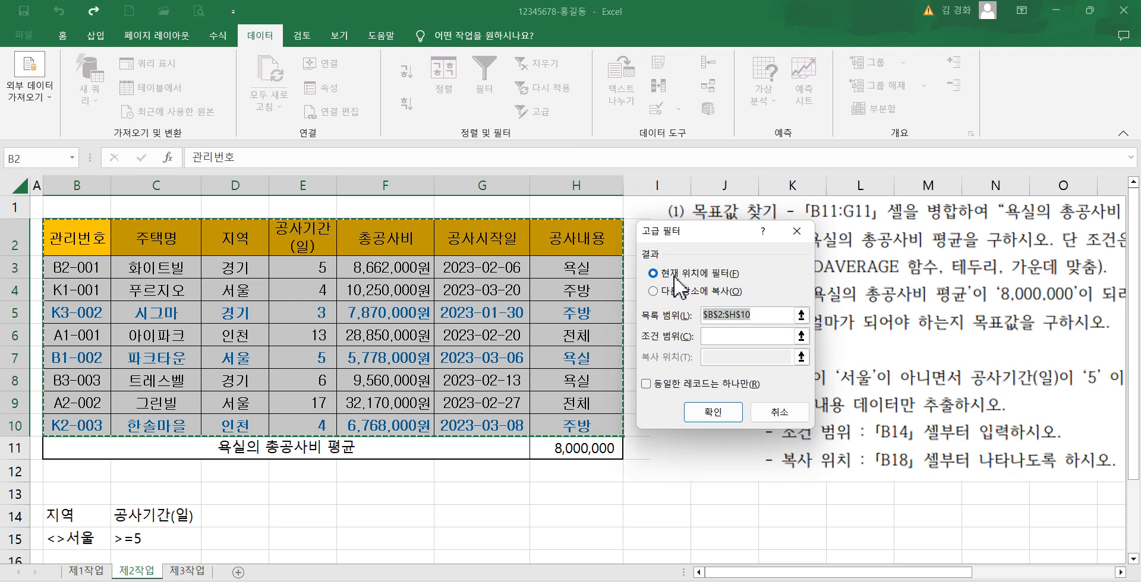
left_click(674, 293)
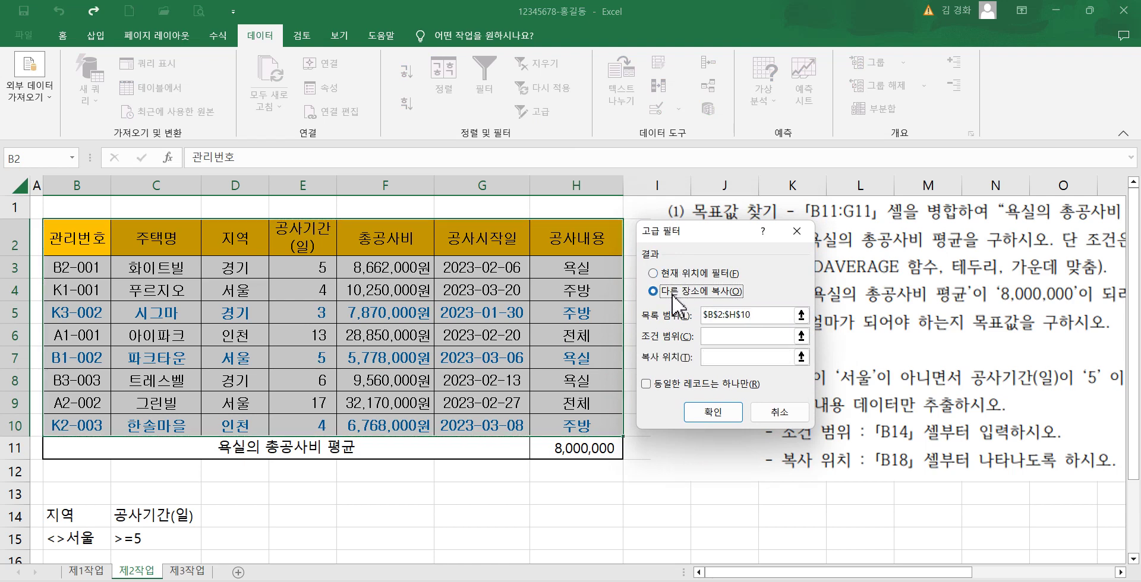
- Run the advanced filter with criteria range B14:C15 and copy the results to B18
left_click(755, 318)
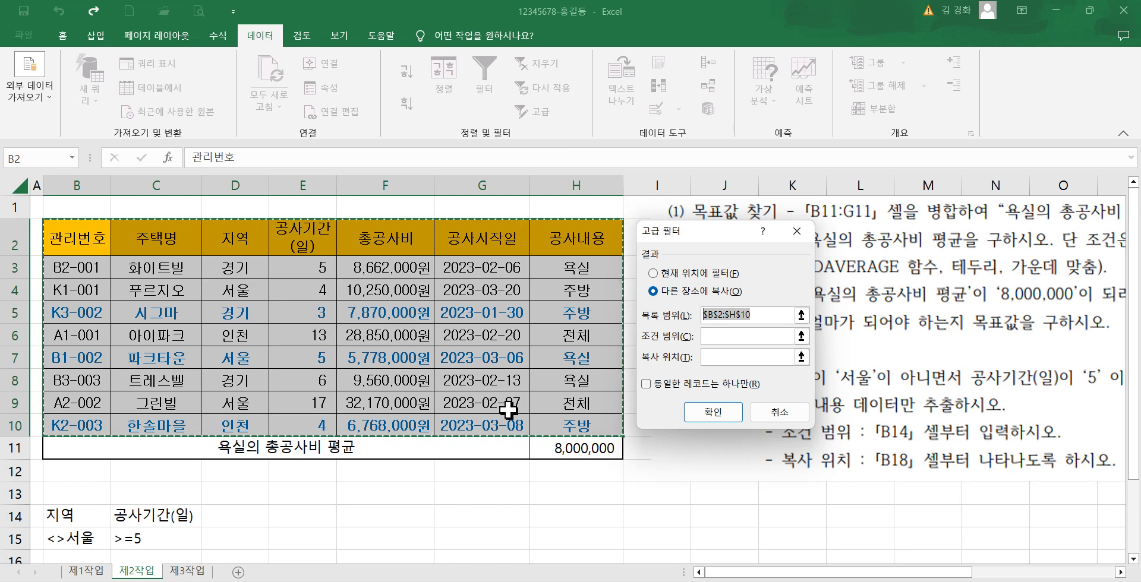
left_click(713, 339)
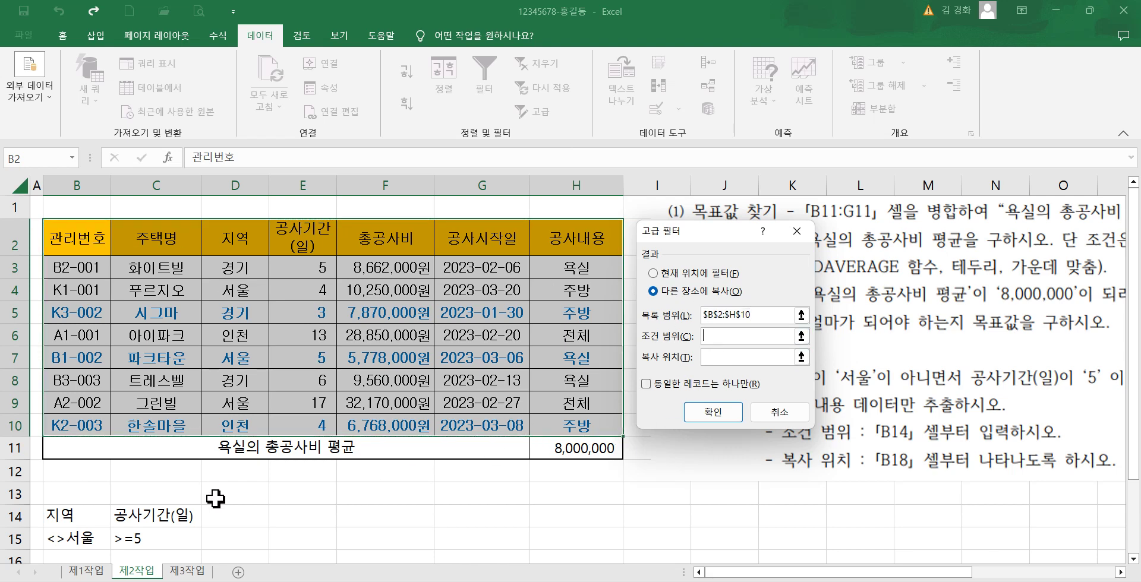
left_click_drag(80, 514, 168, 539)
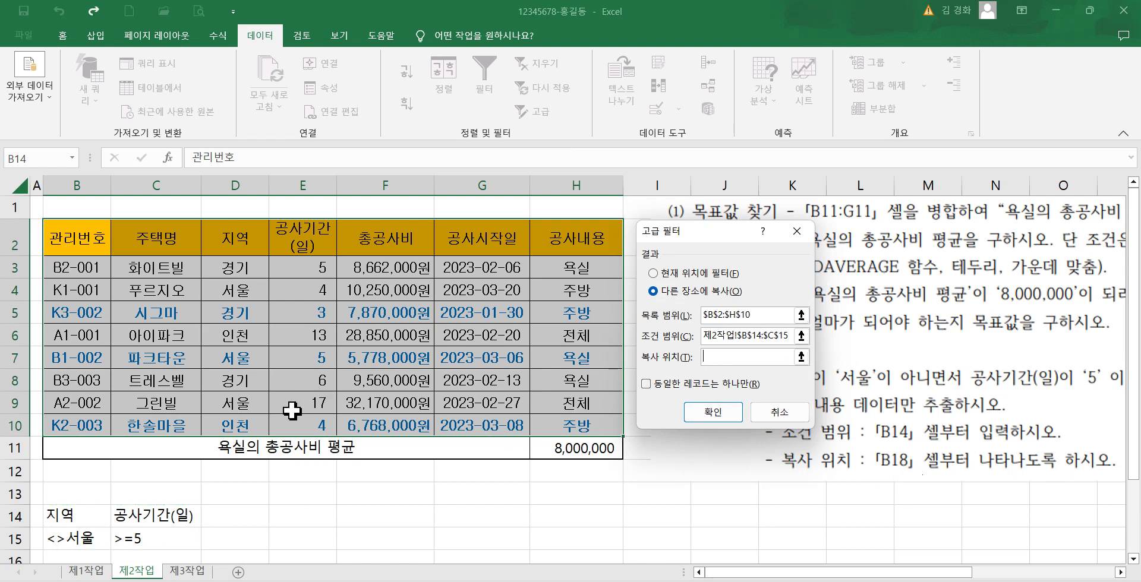
scroll(287, 414, "down", 2)
left_click(80, 456)
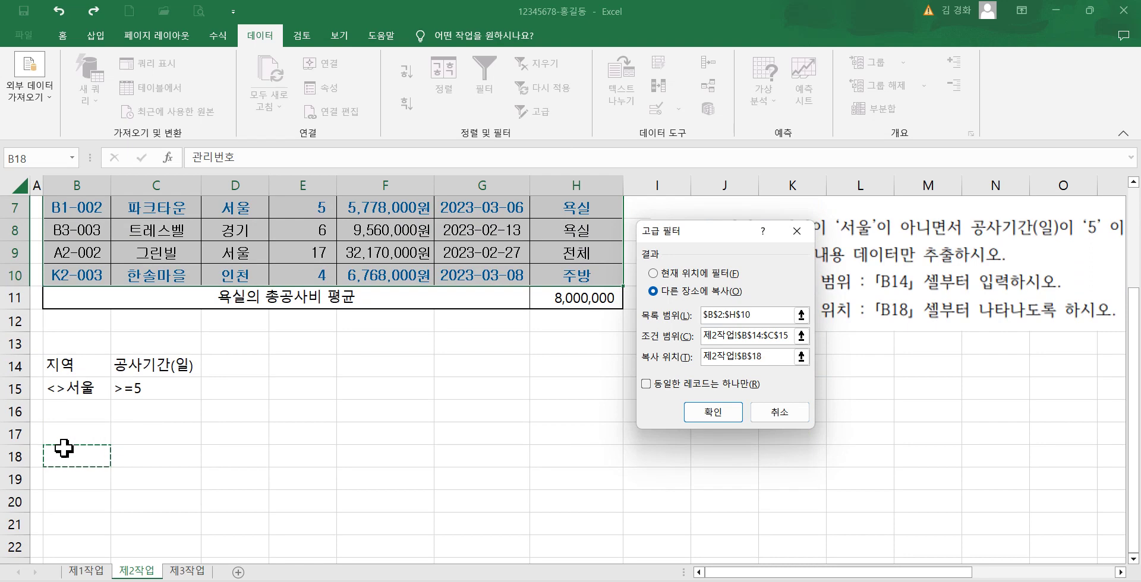
left_click(712, 414)
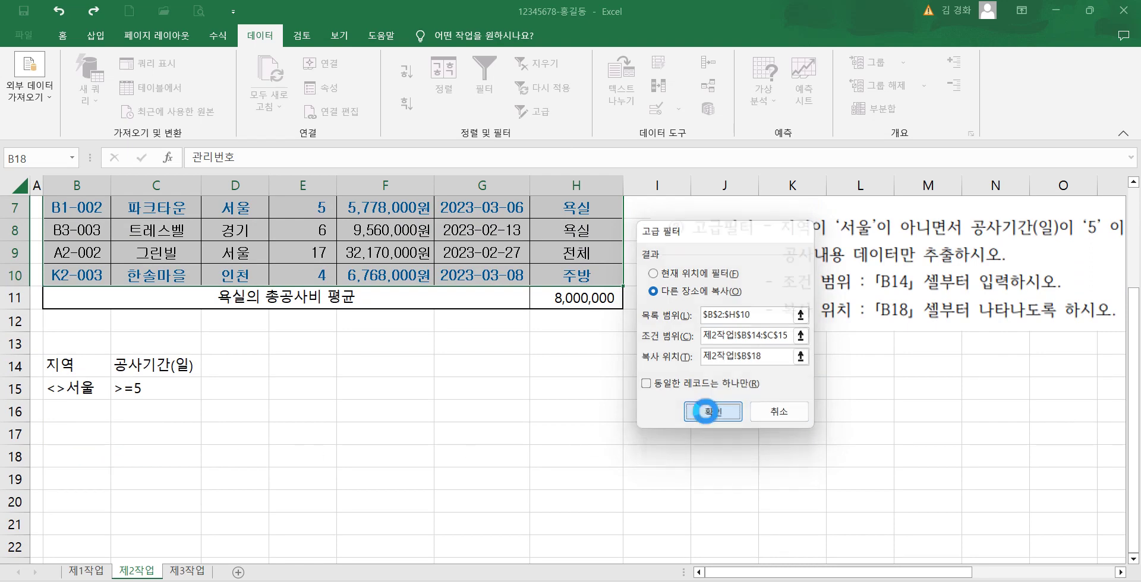
- Move the conditions picture above the filter results and clear all contents and formatting from the 지역, 공사기간(일) and 총공사비 results in D18:F21
scroll(509, 447, "down", 3)
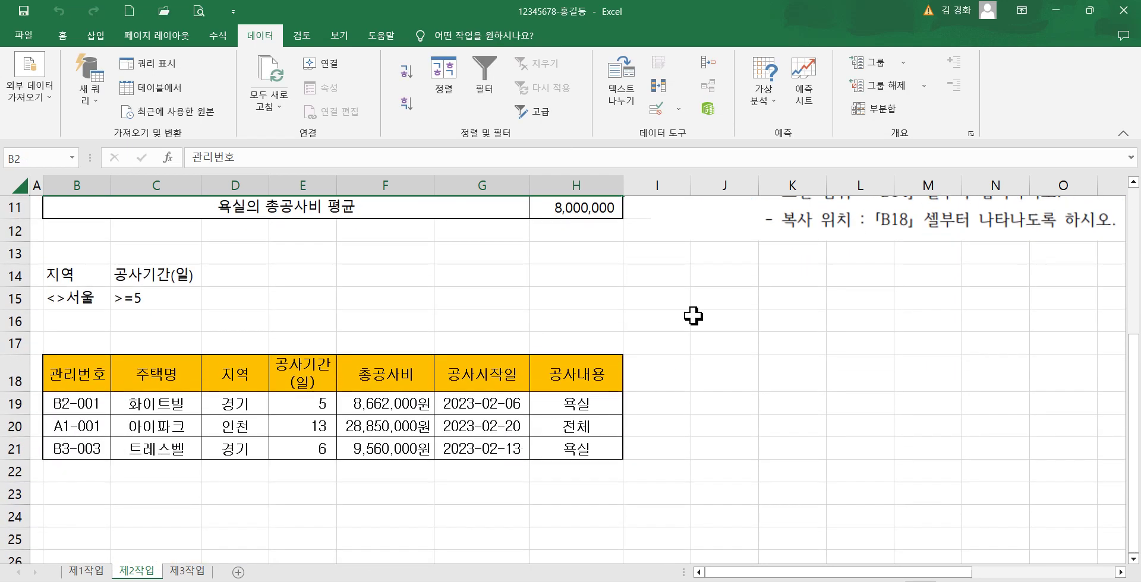
left_click(775, 224)
left_click_drag(775, 224, 211, 319)
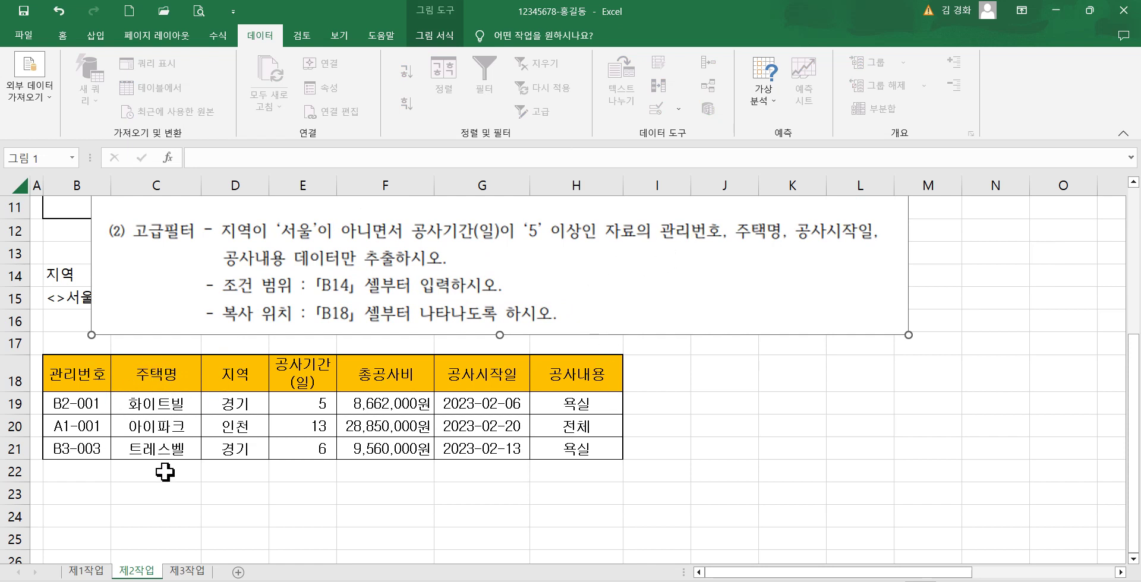
left_click_drag(240, 376, 377, 445)
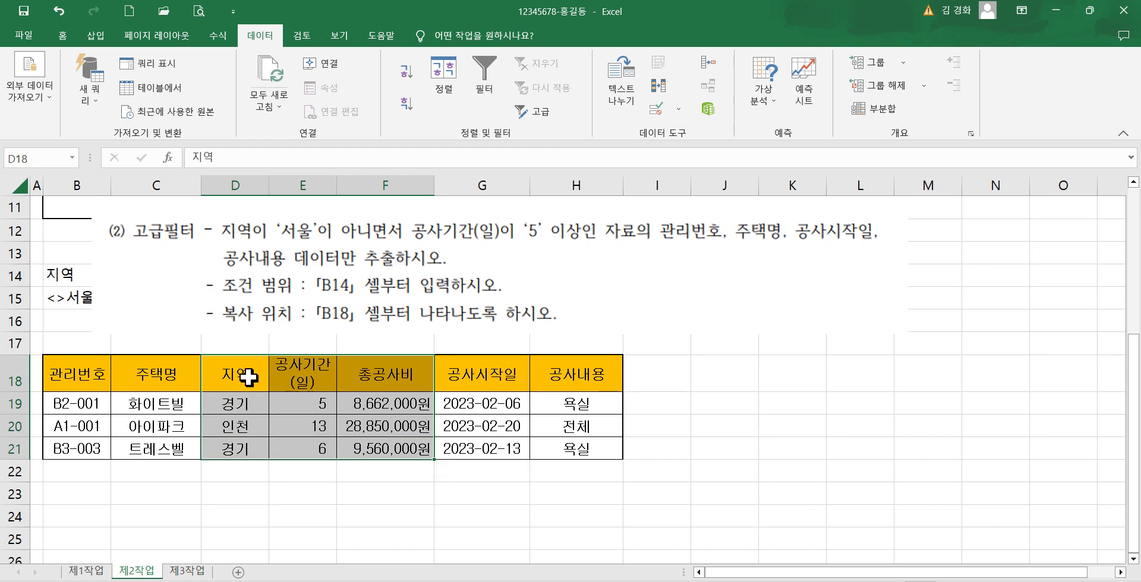
left_click(62, 35)
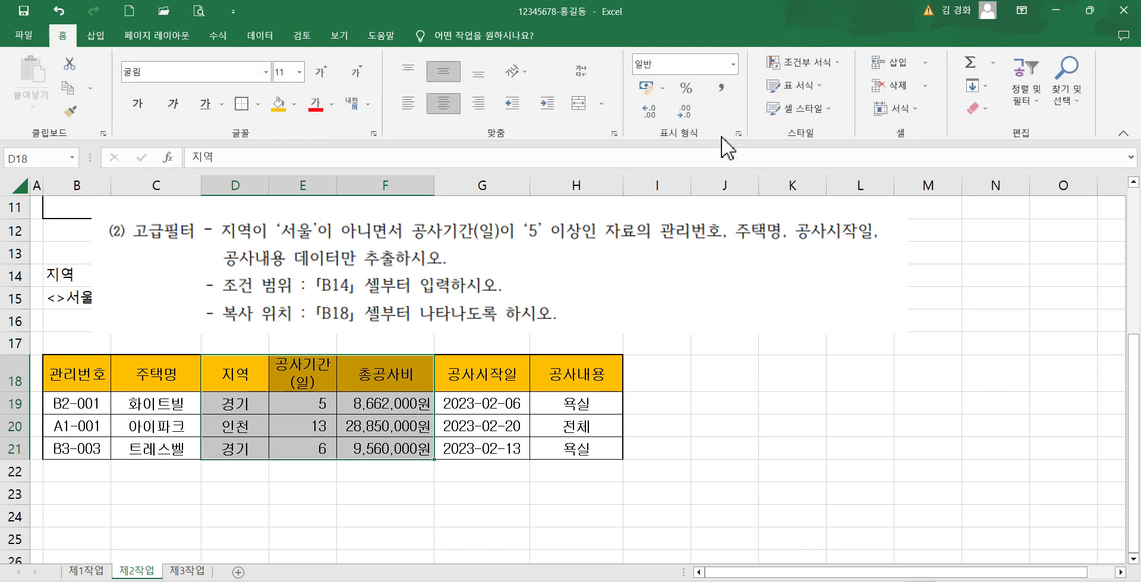
left_click(974, 109)
left_click(986, 129)
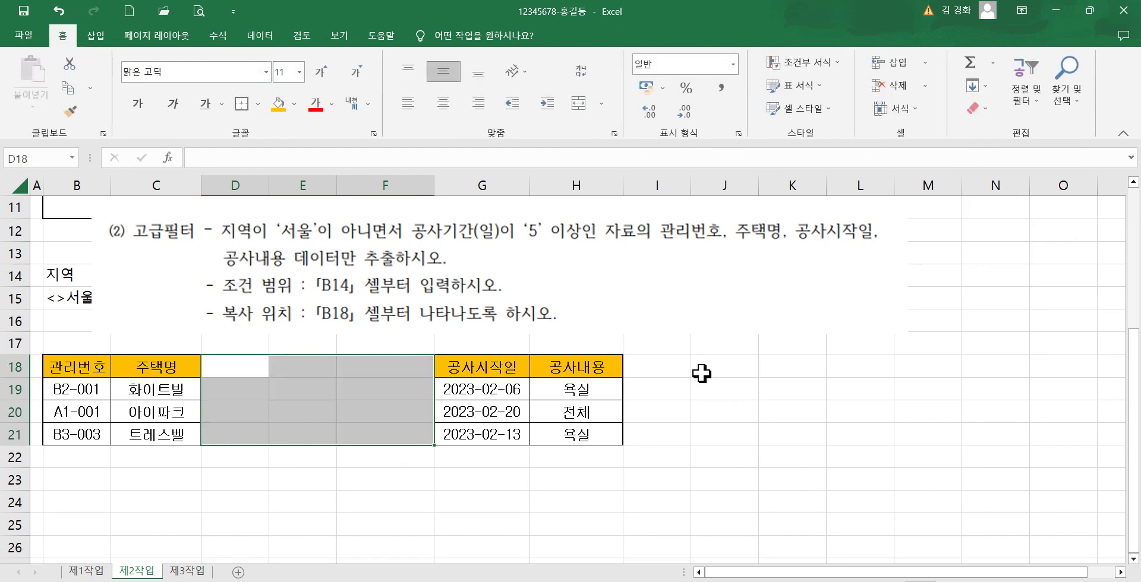
- Move the 공사시작일 and 공사내용 results from G18:H21 to D18, and auto-fit column D
left_click(455, 368)
left_click_drag(455, 367, 580, 427)
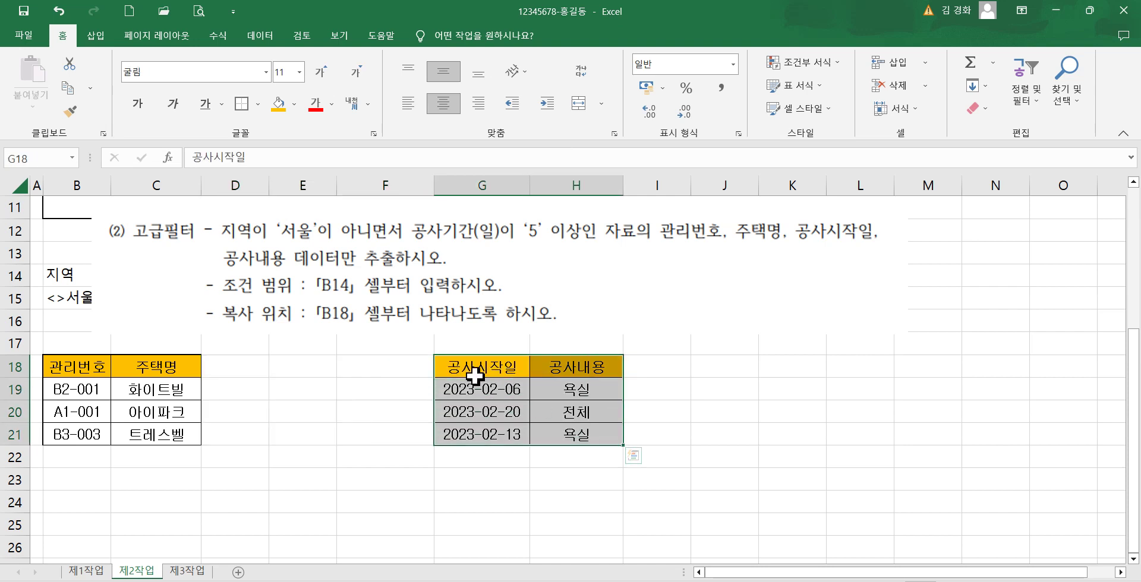
left_click_drag(438, 377, 250, 381)
double_click(269, 185)
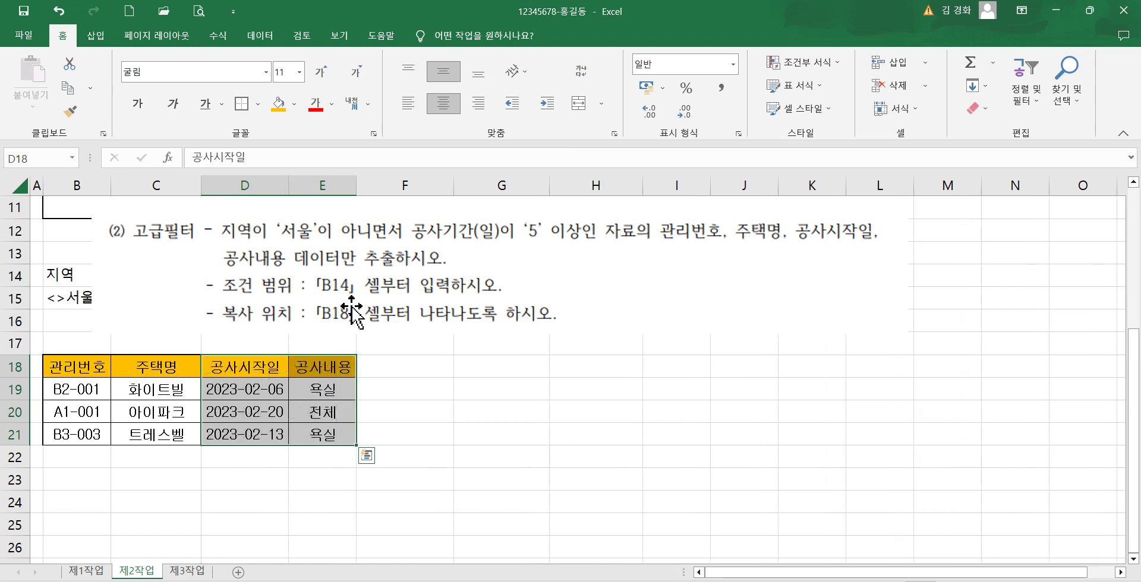
left_click(329, 415)
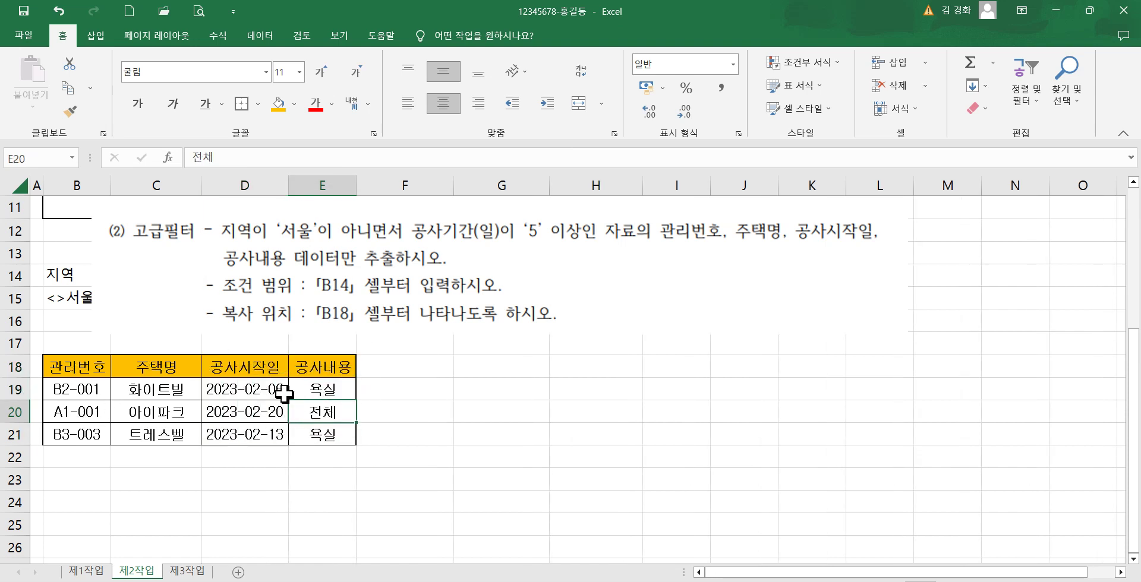
- Move the conditions picture clear of the criteria and filter results, into the empty area beside them
left_click_drag(383, 292, 760, 493)
left_click(380, 349)
scroll(408, 415, "up", 1)
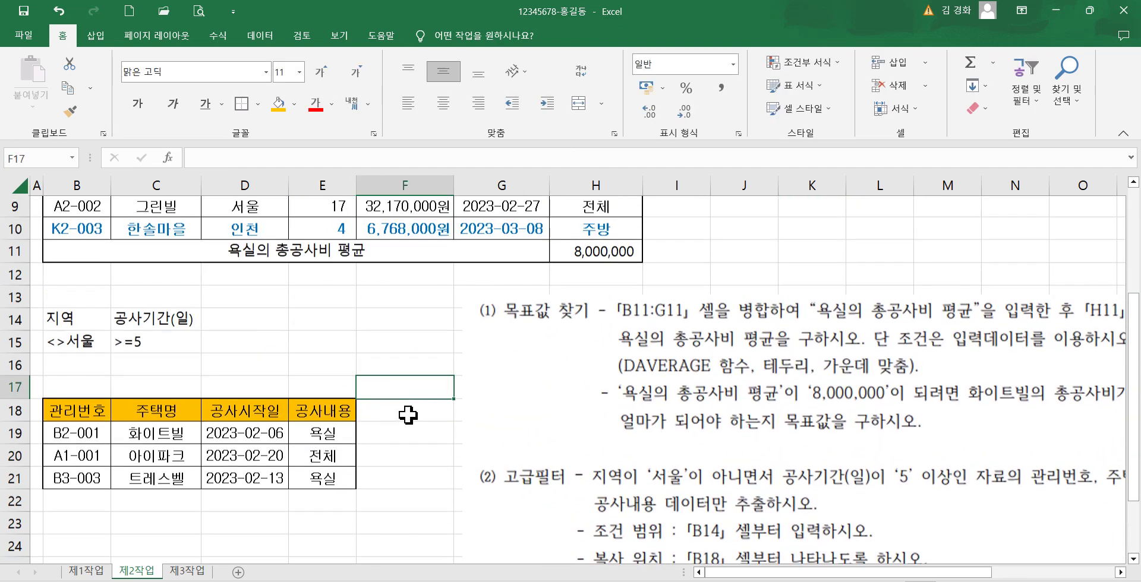
scroll(408, 415, "up", 3)
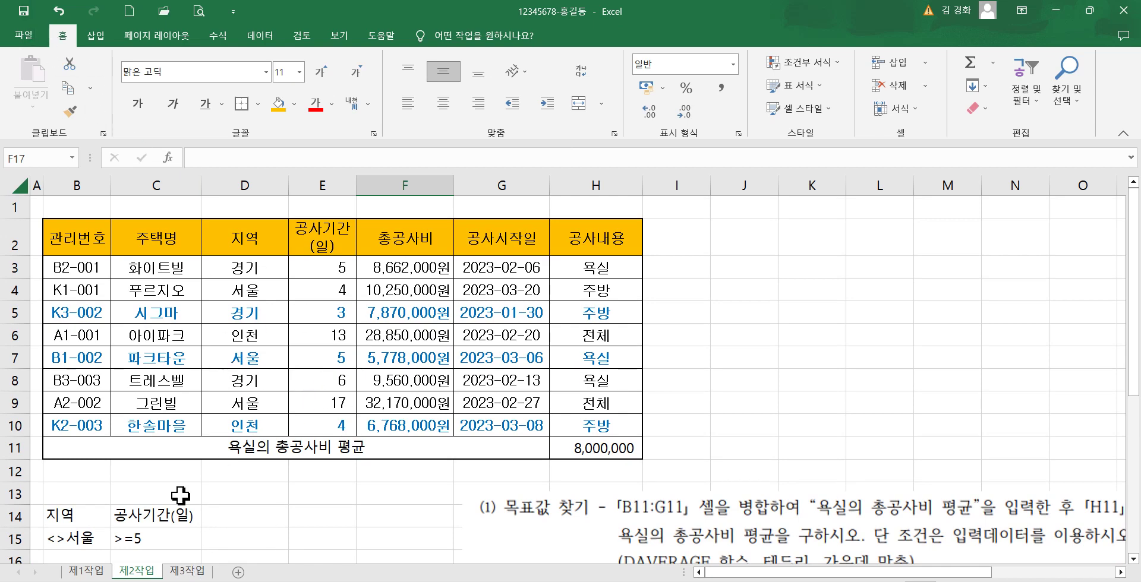
- Open the 제3작업 sheet, then switch to GE01-14A.pdf in 알PDF and read the 제3작업 sorting and subtotal conditions
left_click(189, 571)
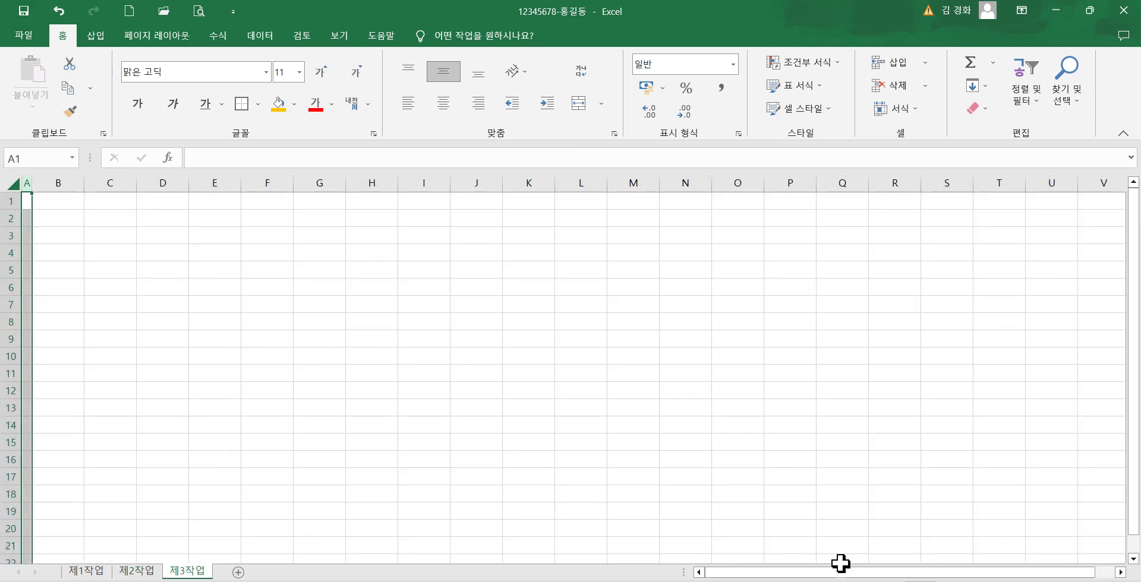
left_click(856, 581)
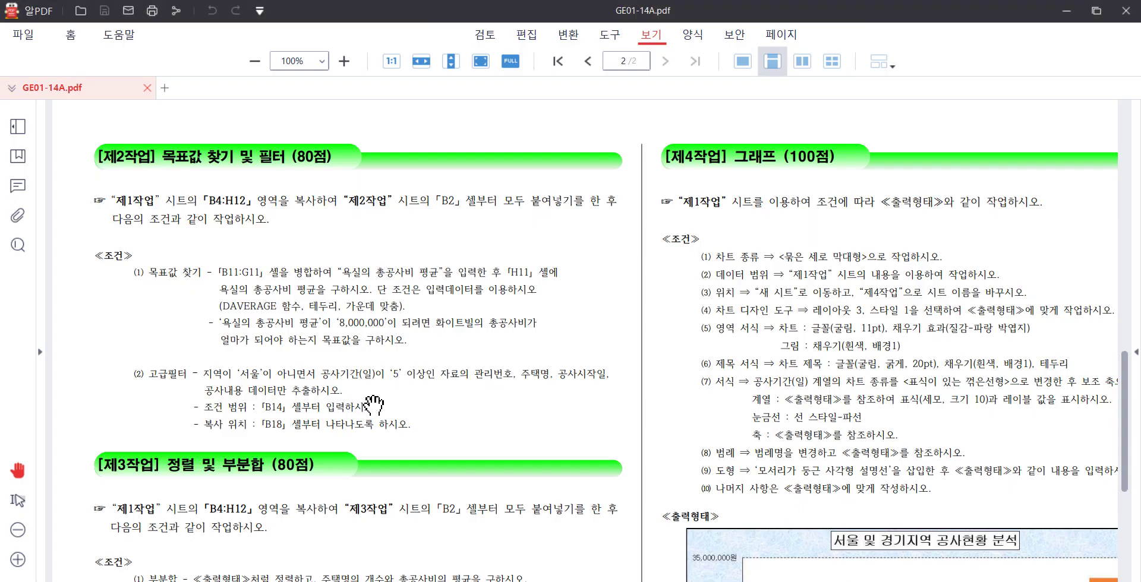
scroll(373, 406, "down", 4)
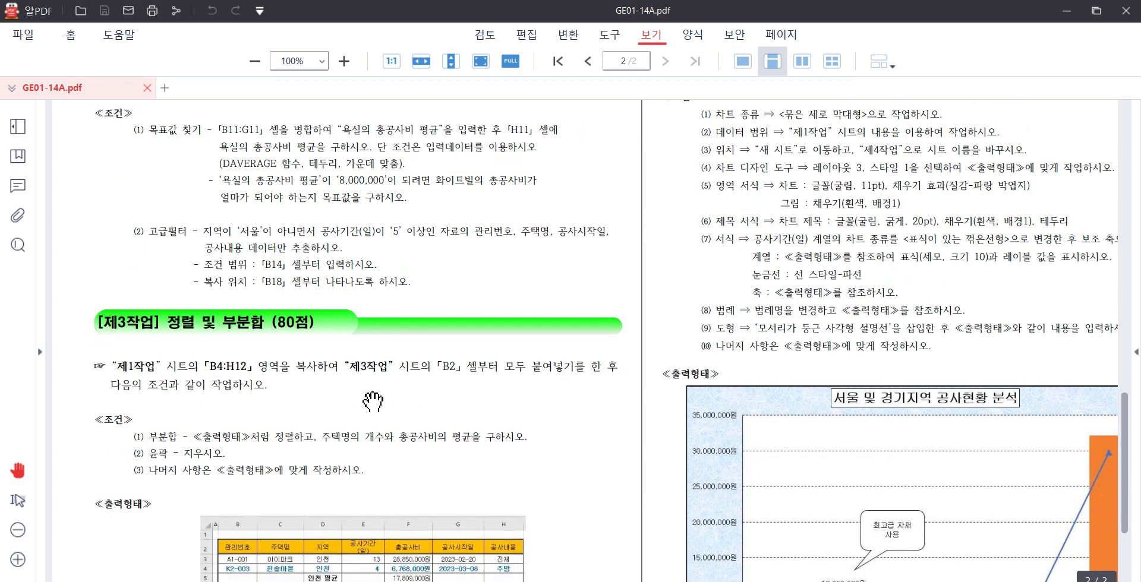
scroll(374, 402, "down", 3)
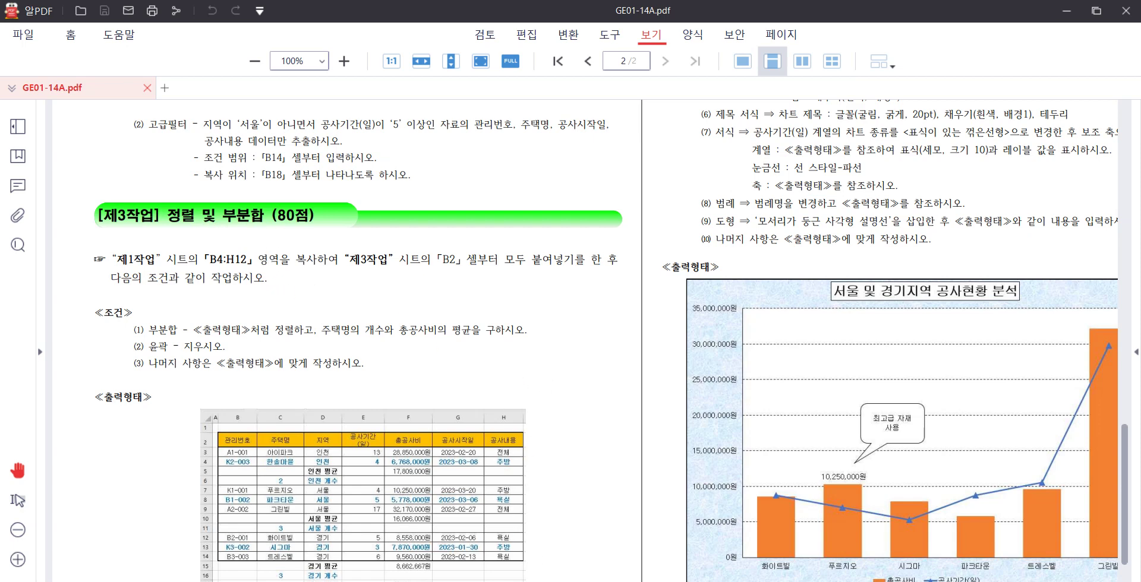
- Capture the three numbered condition lines of the [제3작업] section in the exam PDF and copy the captured image
key("ctrl+Print")
left_click_drag(128, 320, 540, 382)
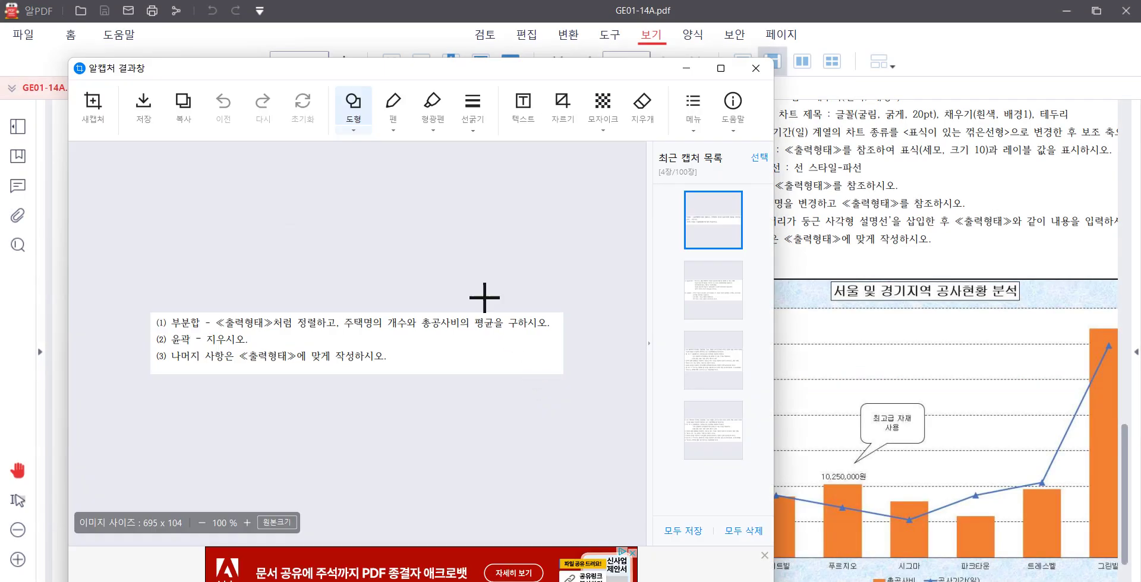
left_click(187, 107)
left_click(755, 68)
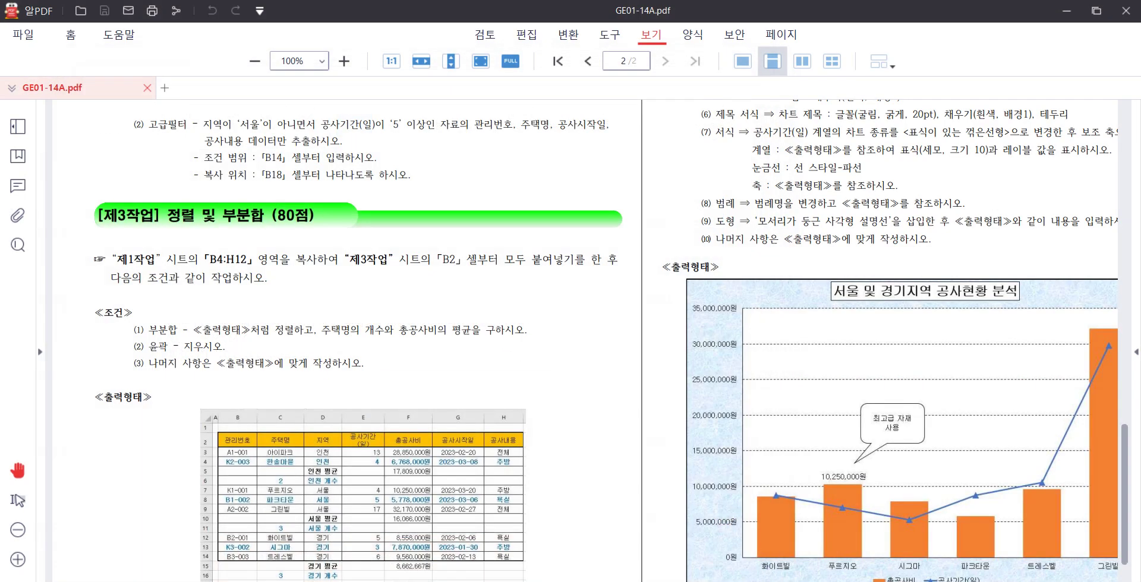
- Switch to Excel, paste the captured conditions as a bitmap on the 제3작업 sheet, and place the picture around cell M2
key("alt+Tab")
left_click(751, 372)
right_click(751, 372)
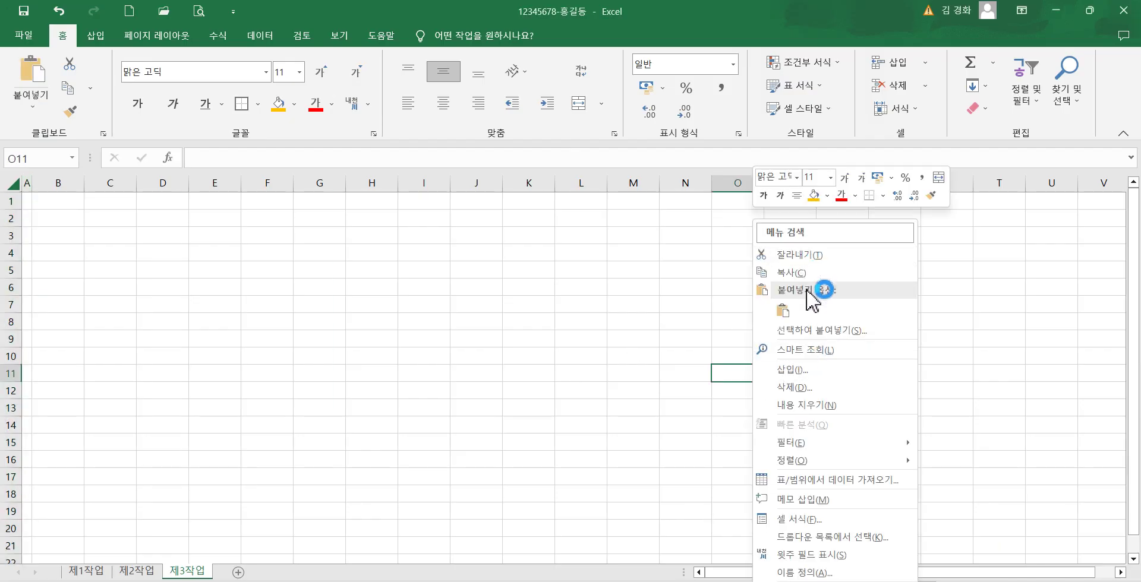
left_click(817, 330)
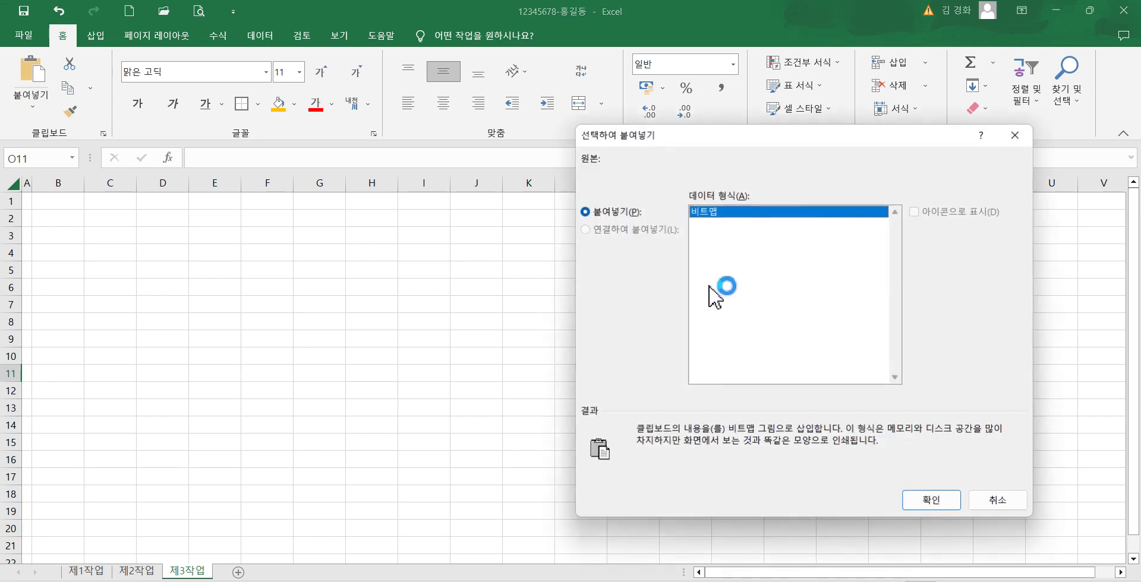
left_click(932, 501)
left_click_drag(856, 433, 754, 264)
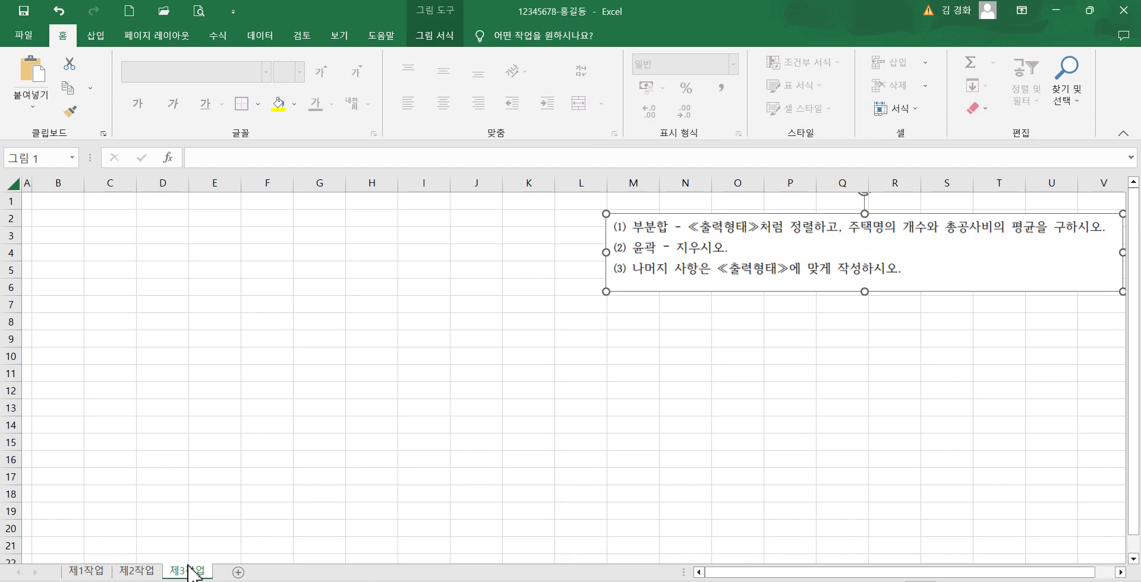
- Copy the range B4:H12 from the 제1작업 sheet
left_click(87, 571)
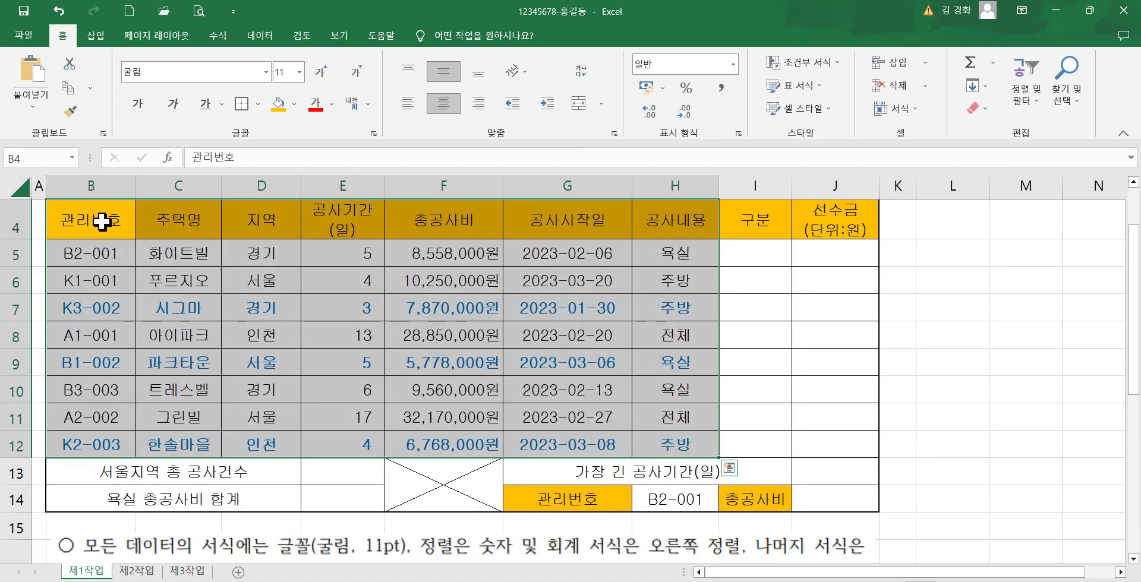
left_click_drag(101, 219, 659, 441)
right_click(411, 337)
left_click(438, 256)
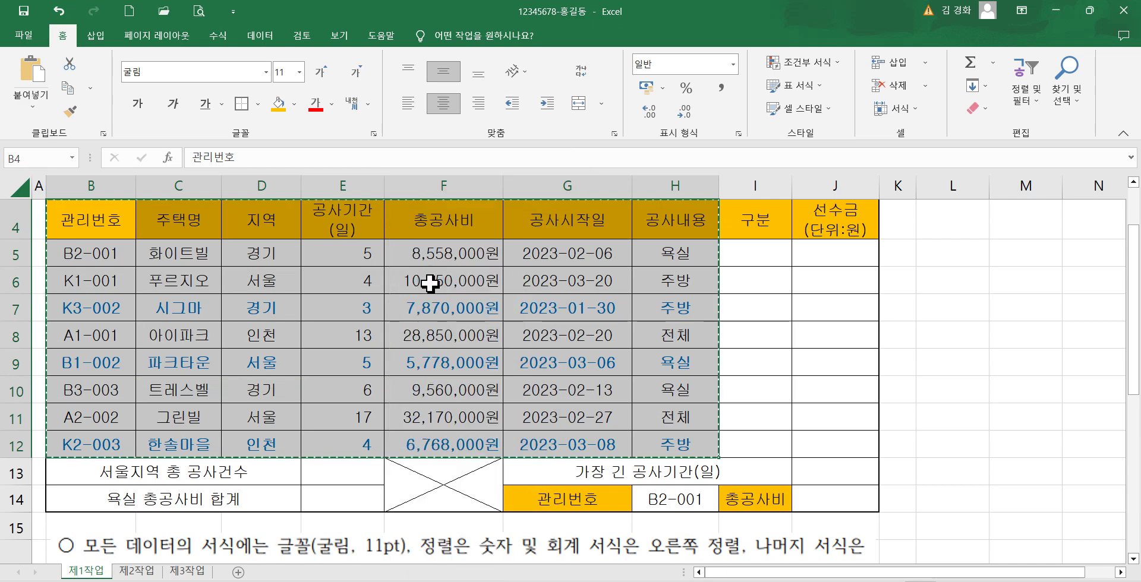
- Paste the copied table into the 제3작업 sheet at cell B2 using Paste Special with the All (모두) option
left_click(189, 571)
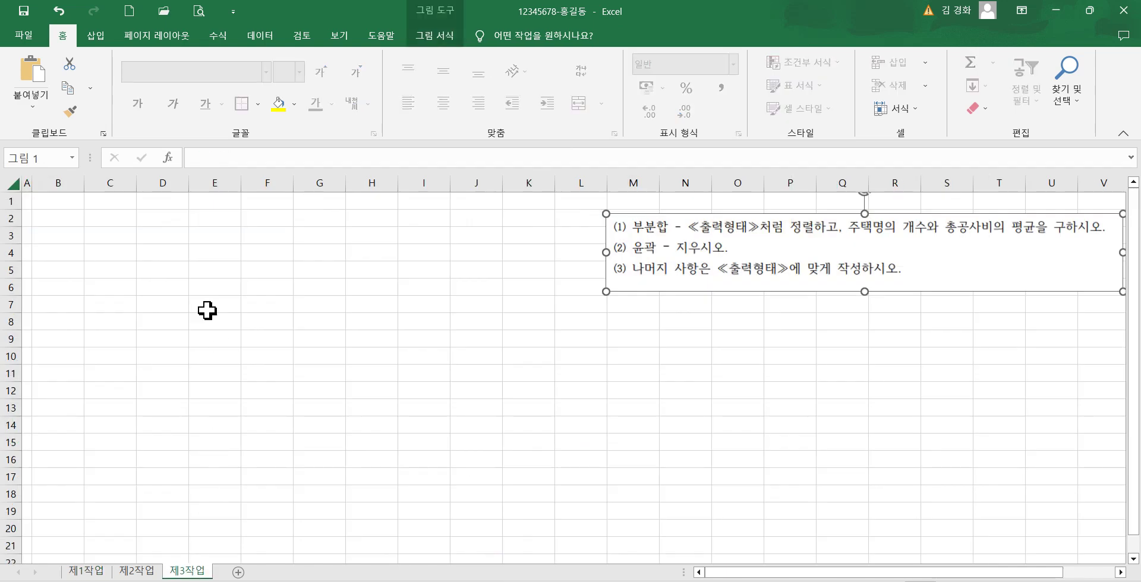
left_click(64, 223)
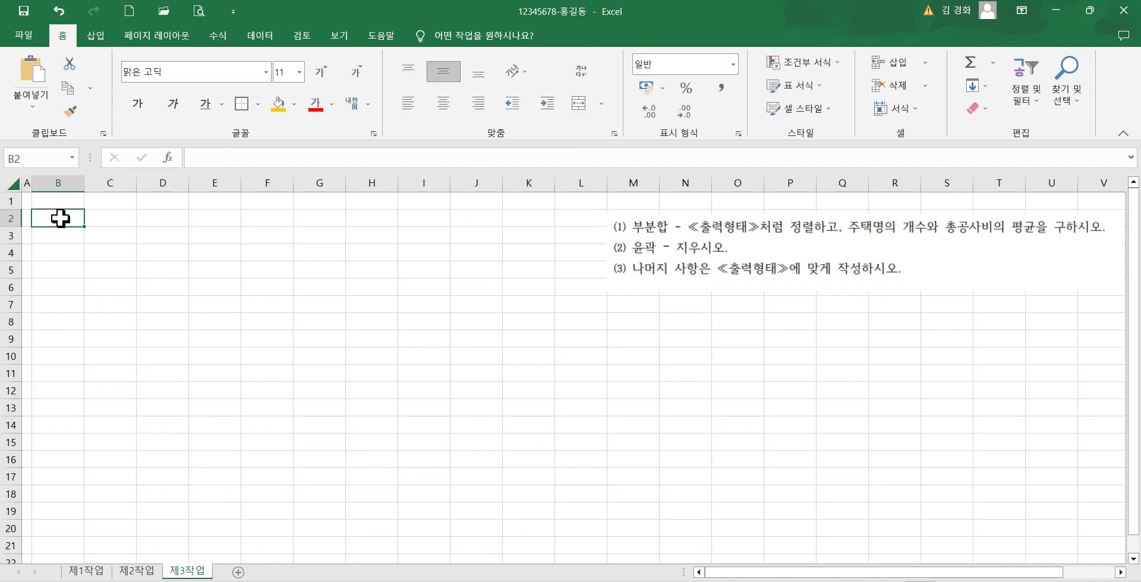
right_click(60, 219)
left_click(129, 329)
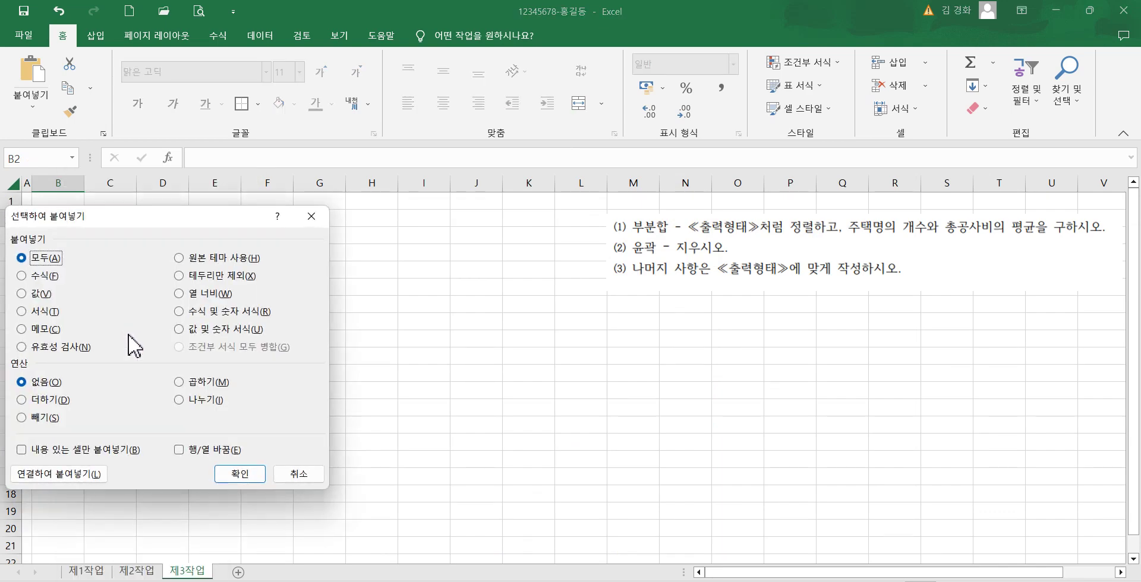
left_click(233, 475)
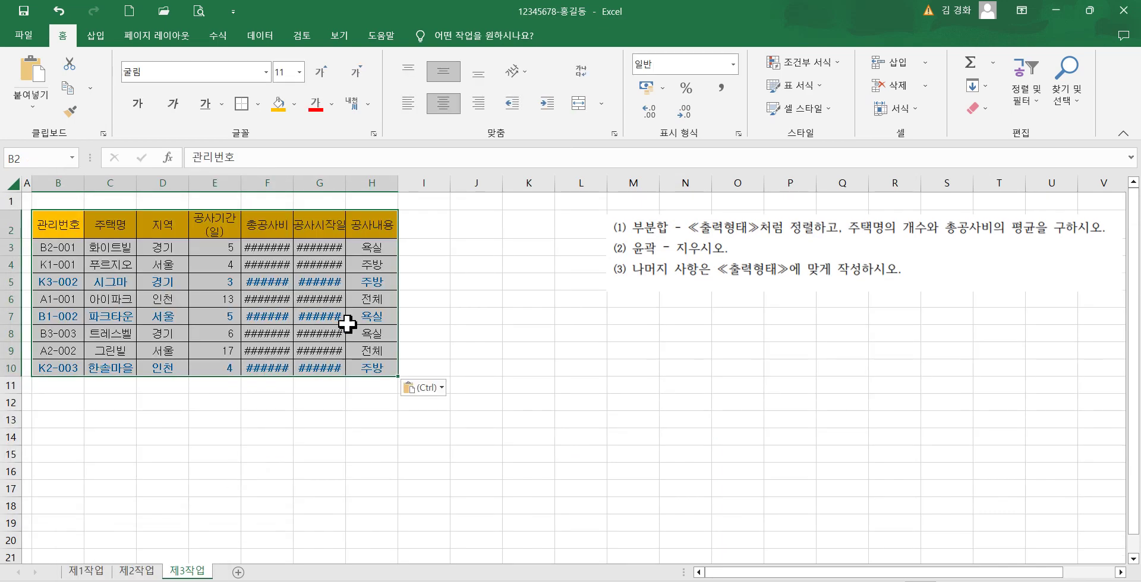
- Autofit the widths of the 총공사비 and 공사시작일 columns
double_click(294, 183)
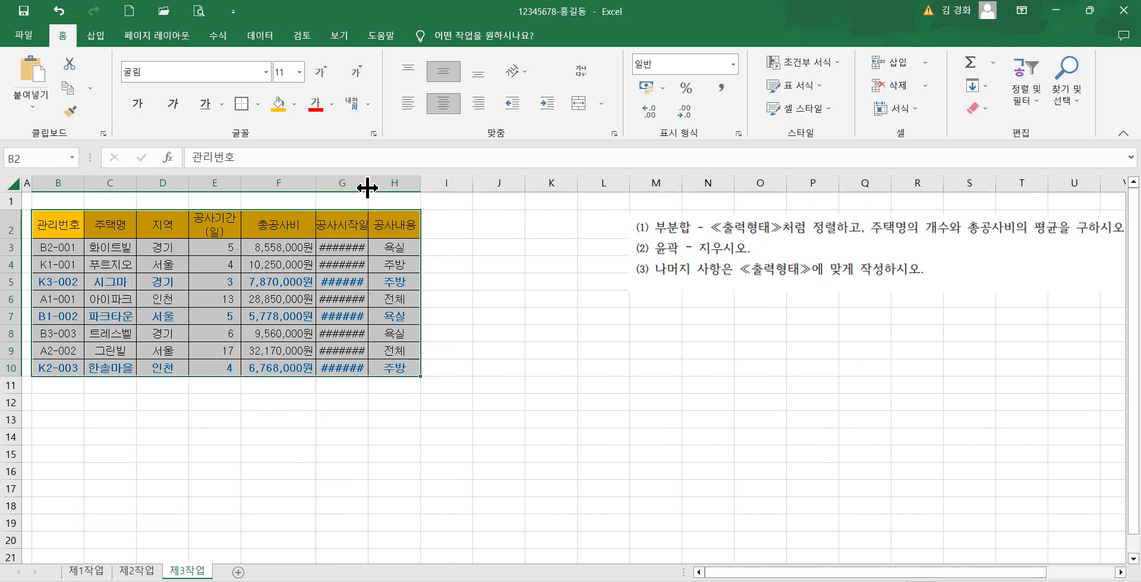
double_click(367, 188)
left_click(416, 282)
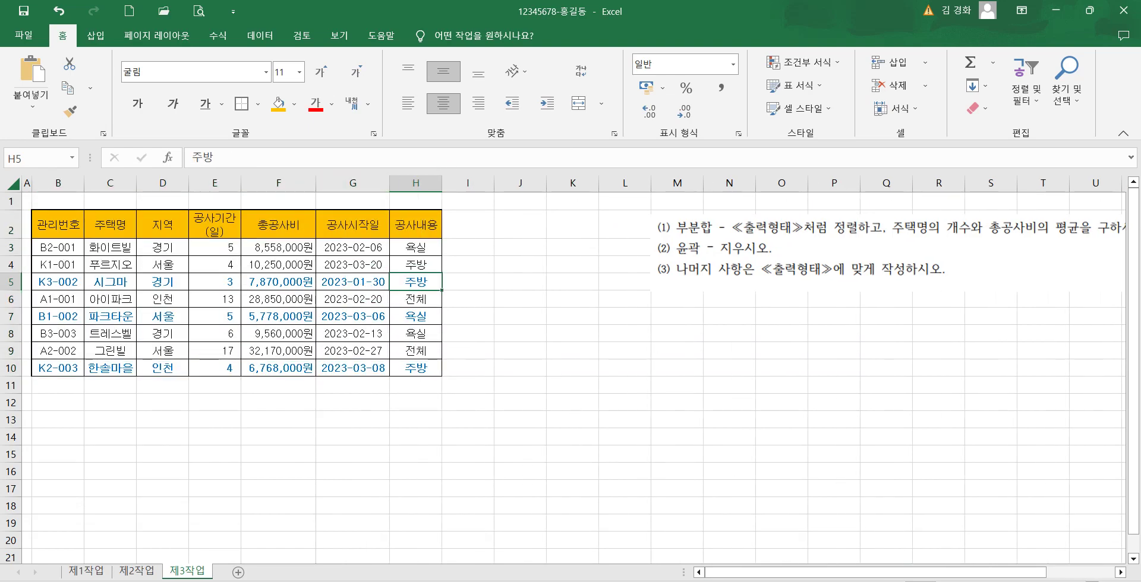
- Move the conditions picture next to the table so that it starts around cell I2
scroll(784, 268, "up", 3)
left_click(909, 304)
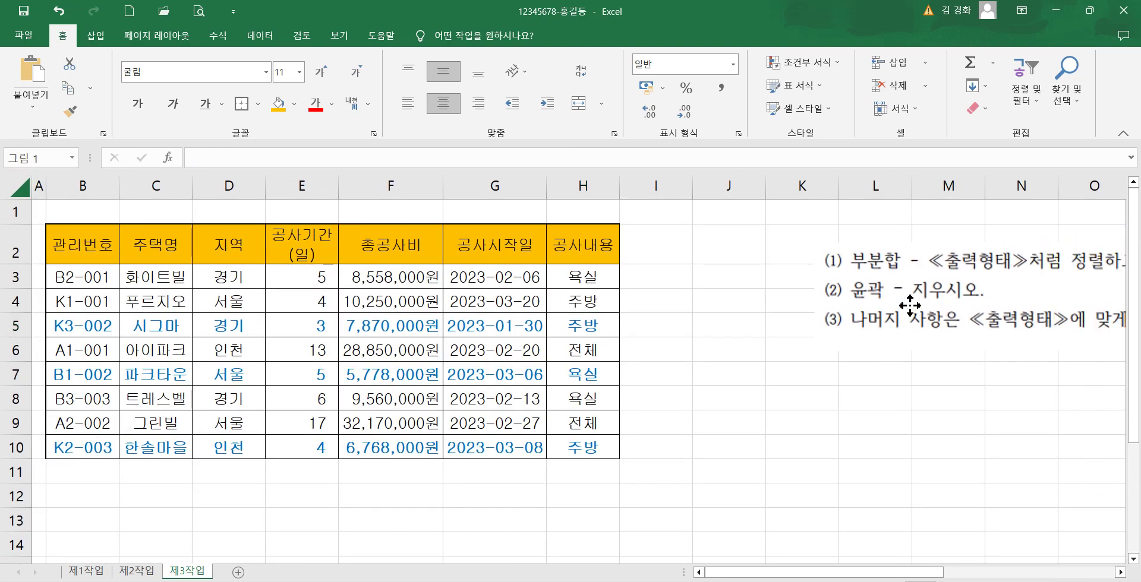
left_click_drag(909, 305, 761, 295)
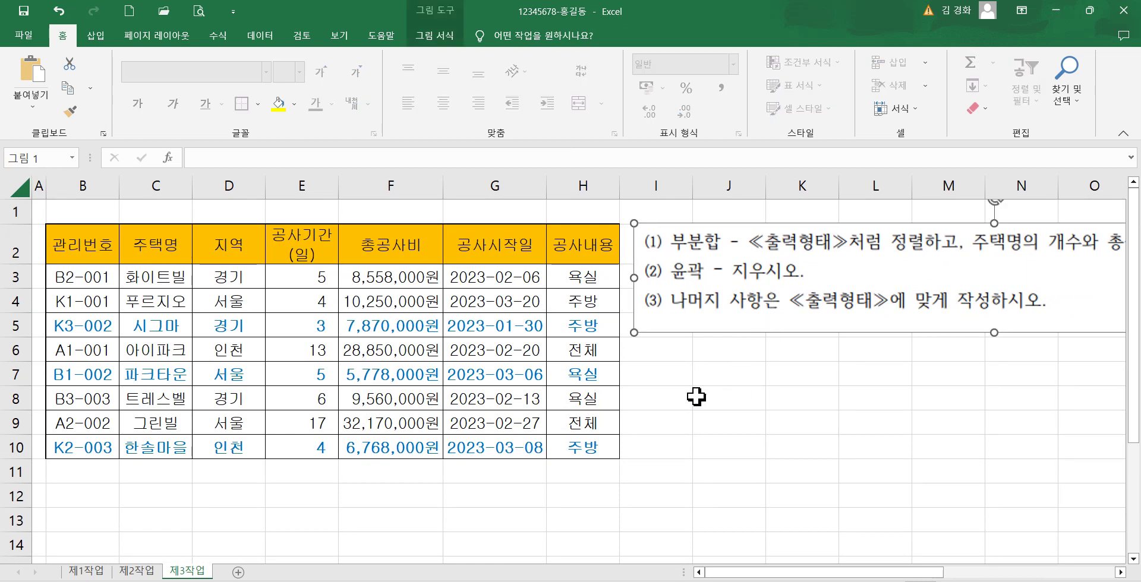
- Switch to the exam PDF, examine the order of the 지역 groups in the 제3작업 output example at 150% zoom, and return to Excel
left_click(849, 581)
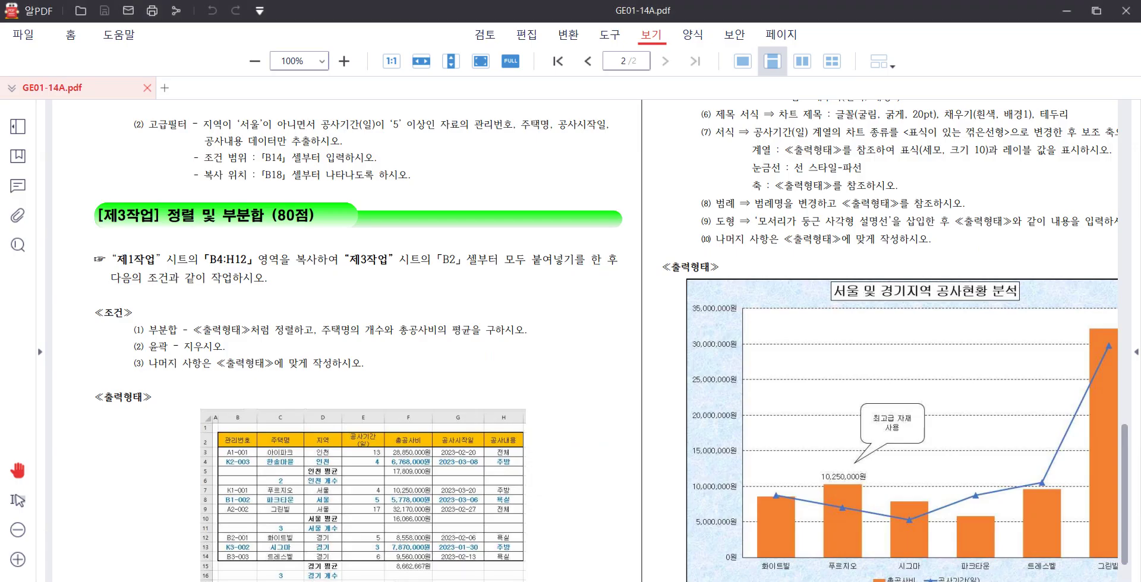
scroll(502, 368, "down", 3)
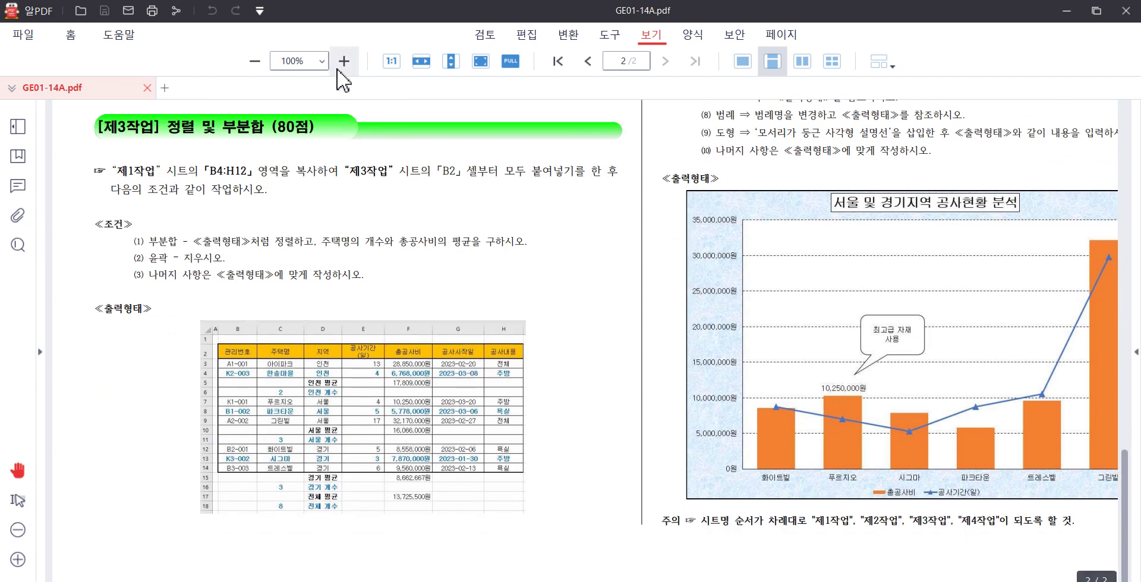
left_click(345, 61)
scroll(572, 489, "up", 1, "ctrl")
scroll(461, 261, "down", 3)
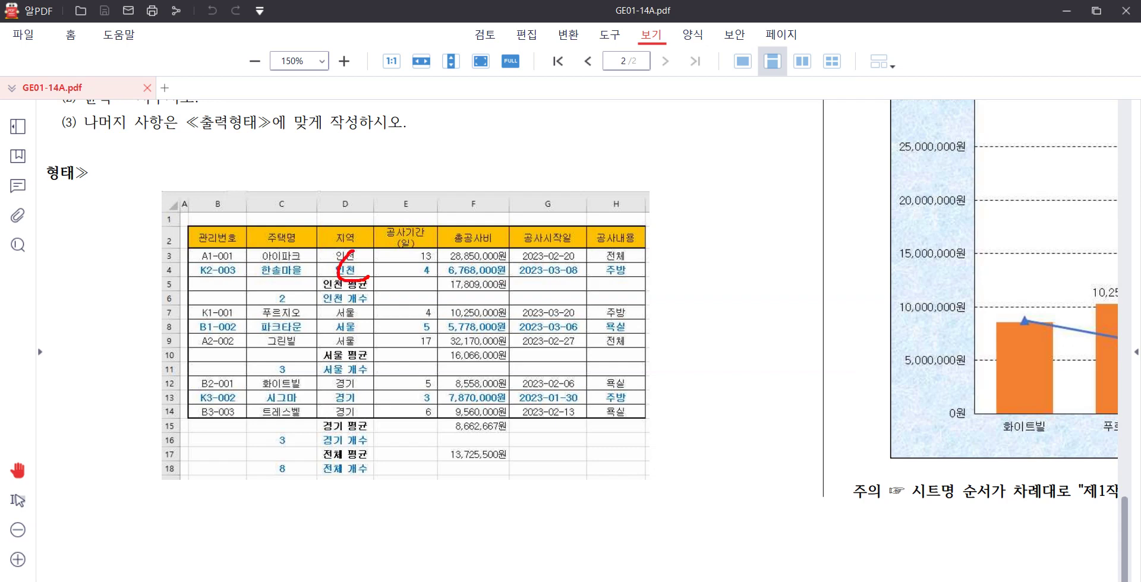
left_click_drag(338, 323, 363, 351)
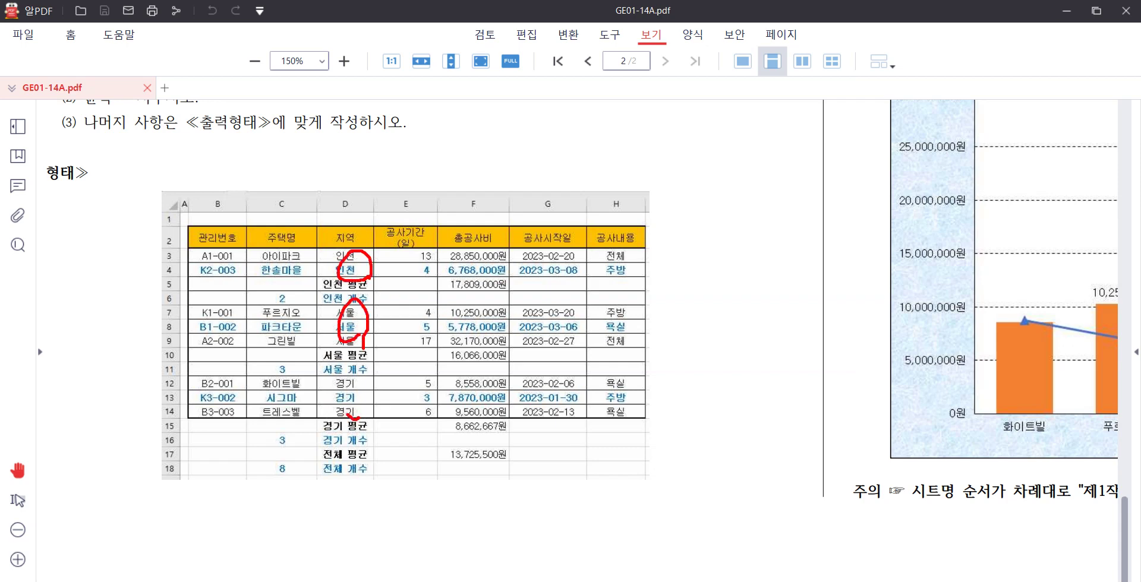
left_click_drag(351, 416, 369, 409)
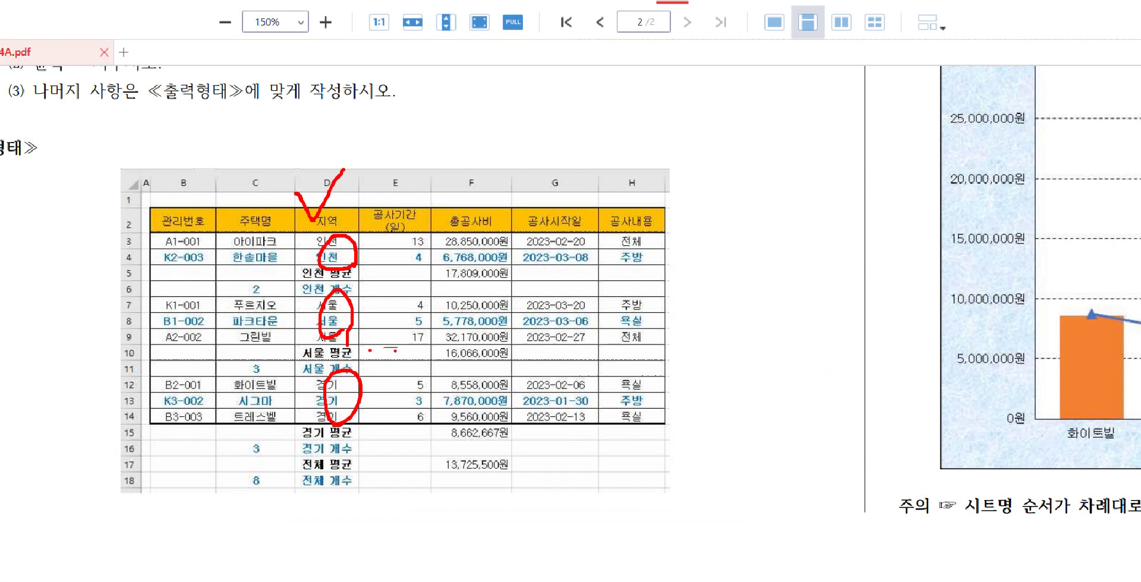
key("Escape")
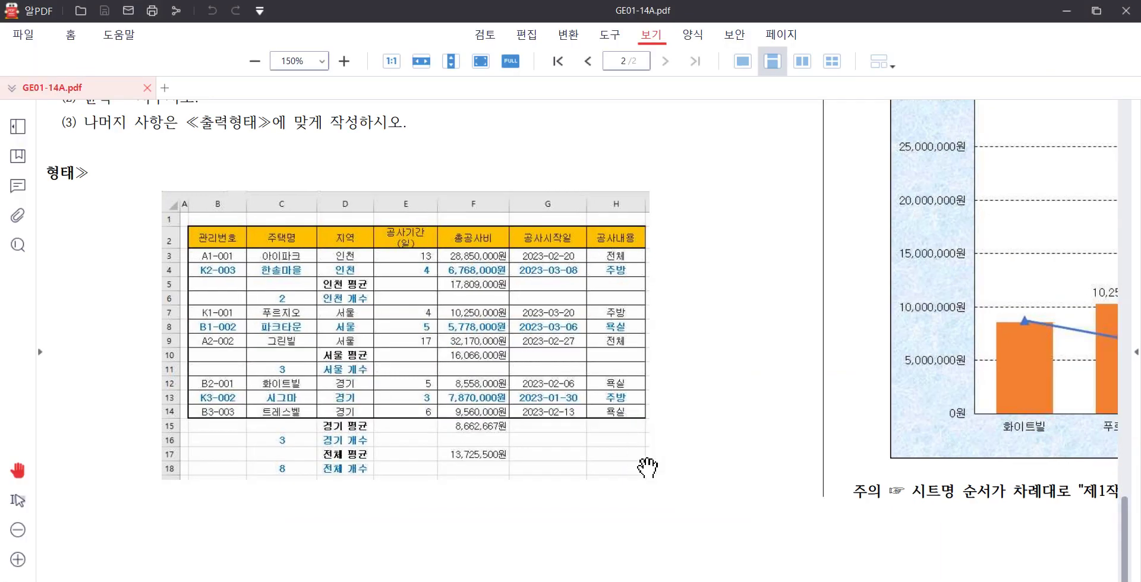
left_click(730, 581)
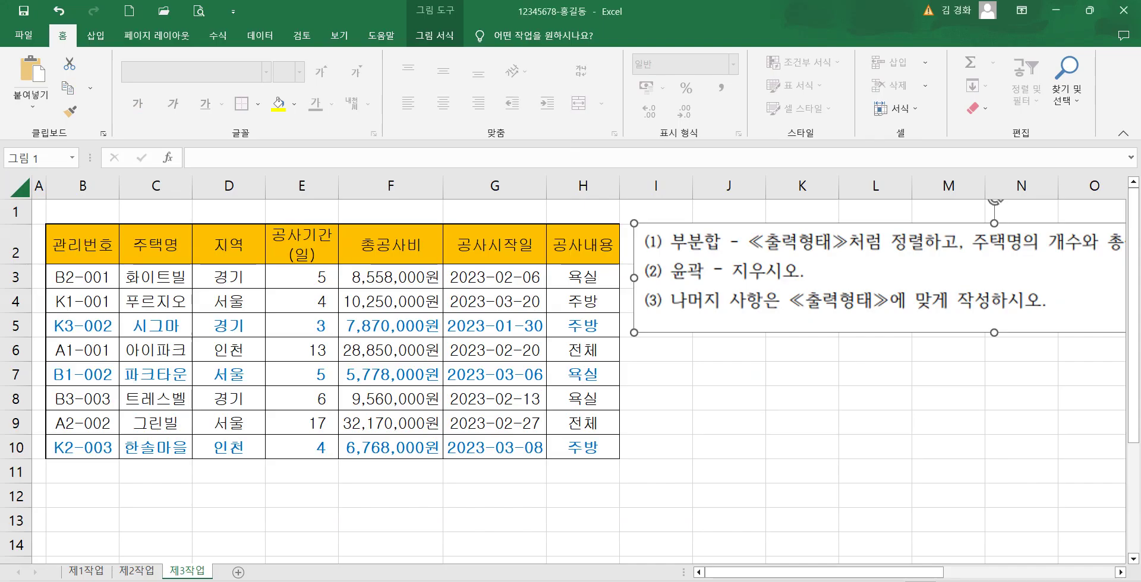
- Sort the 제3작업 table by the 지역 column in descending order
left_click(235, 244)
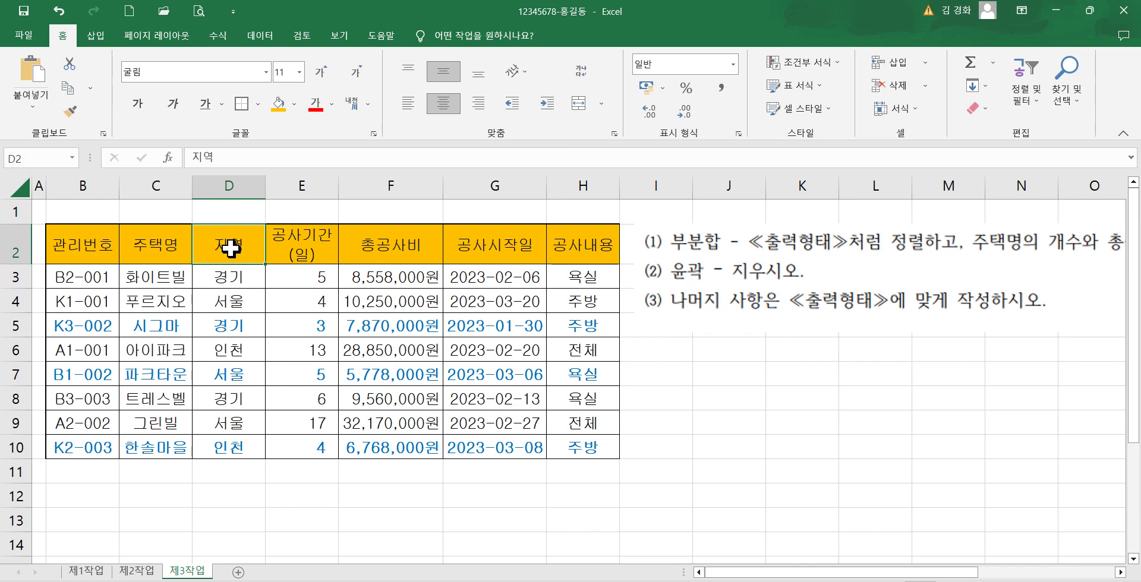
key("alt+Tab")
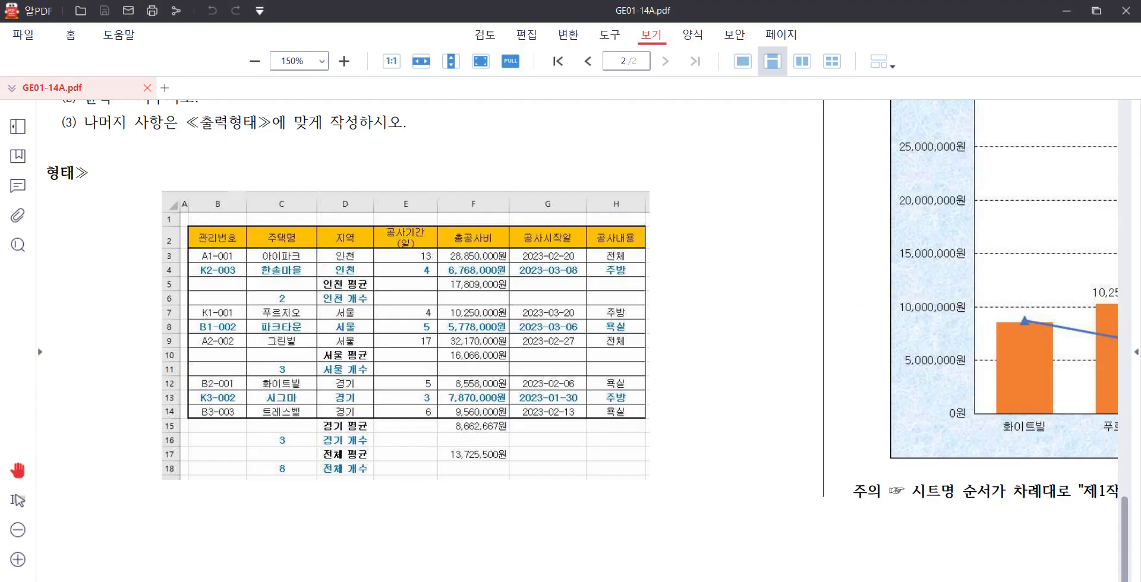
key("alt+Tab")
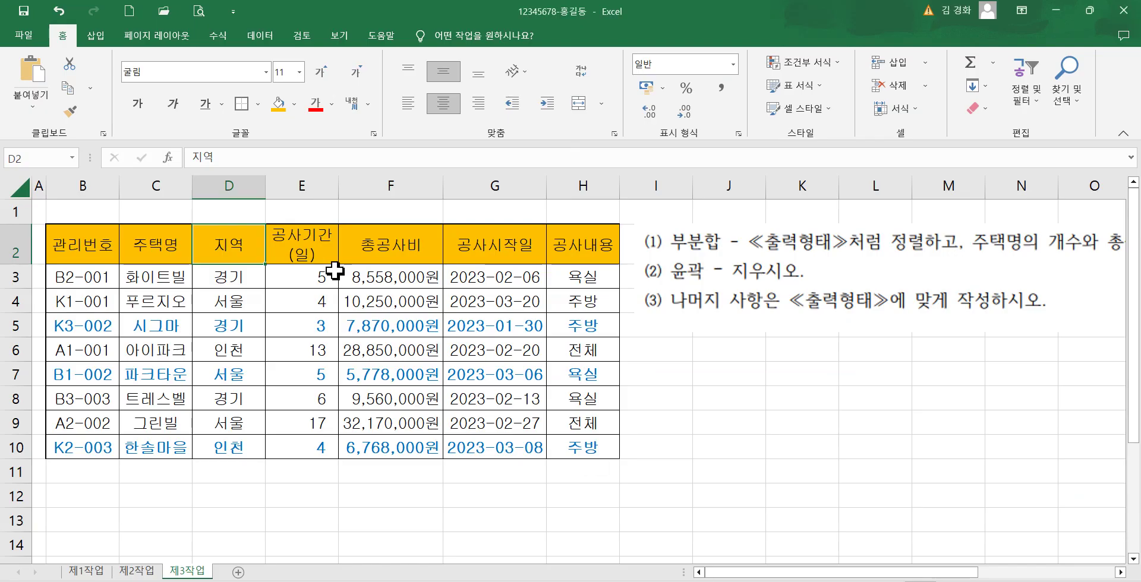
left_click(267, 43)
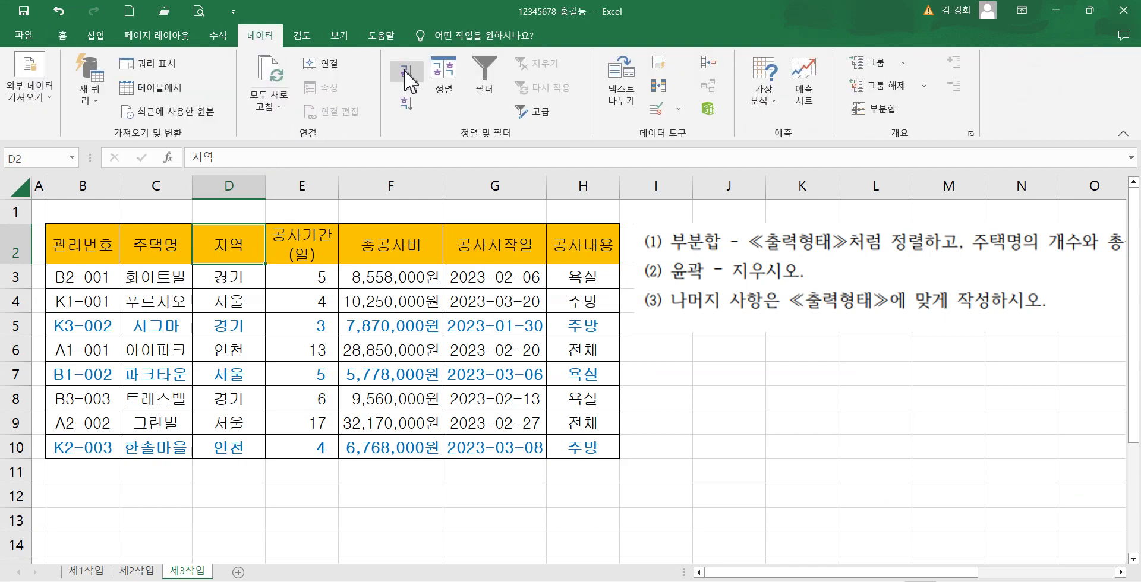
left_click(406, 104)
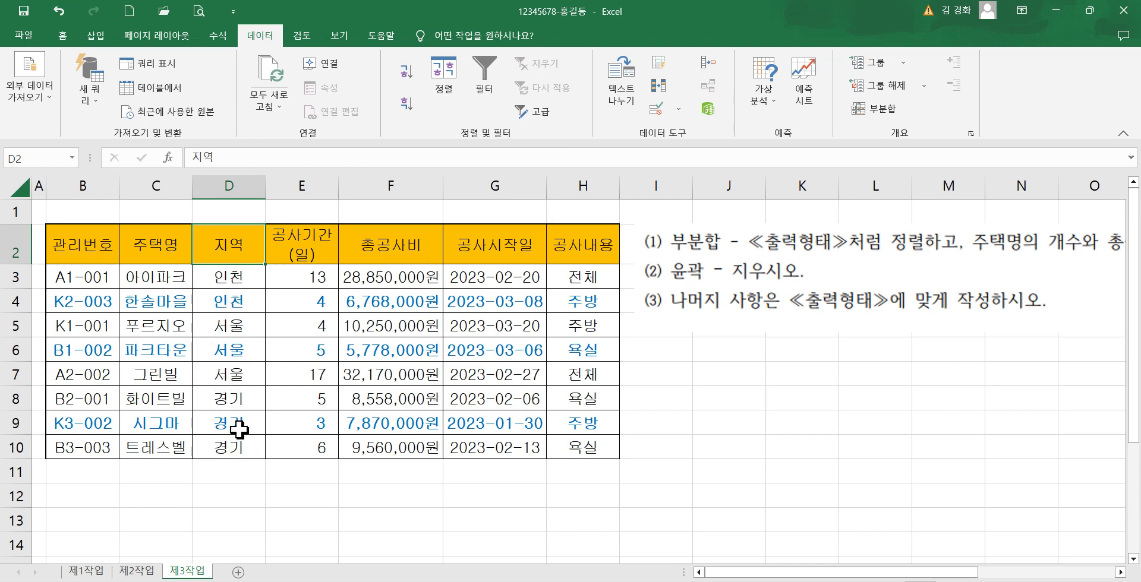
- Shift the conditions picture over the table to read the sorting and subtotal requirements, and move it back beside the table
left_click_drag(788, 276, 587, 298)
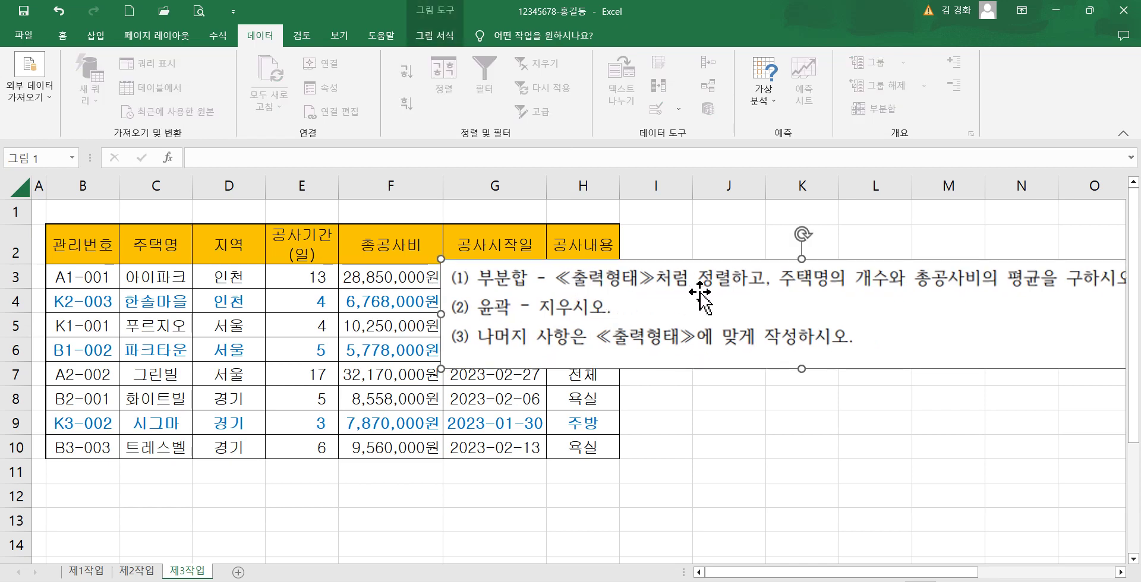
left_click_drag(727, 289, 672, 291)
mouse_move(682, 249)
left_mouse_down()
mouse_move(342, 196)
mouse_move(252, 242)
left_mouse_up()
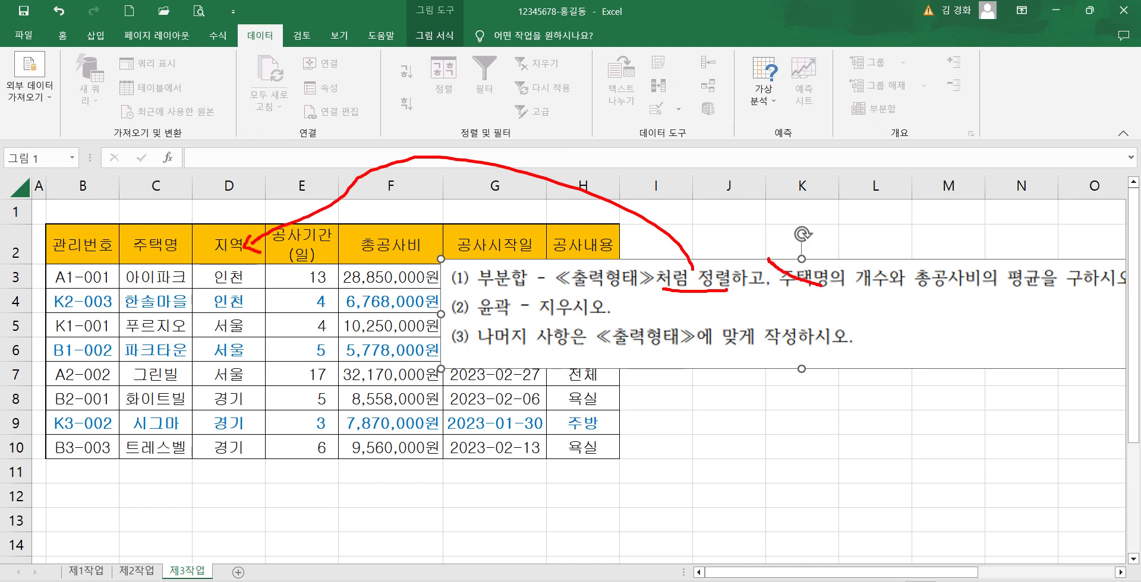
key("e")
left_click_drag(767, 260, 891, 295)
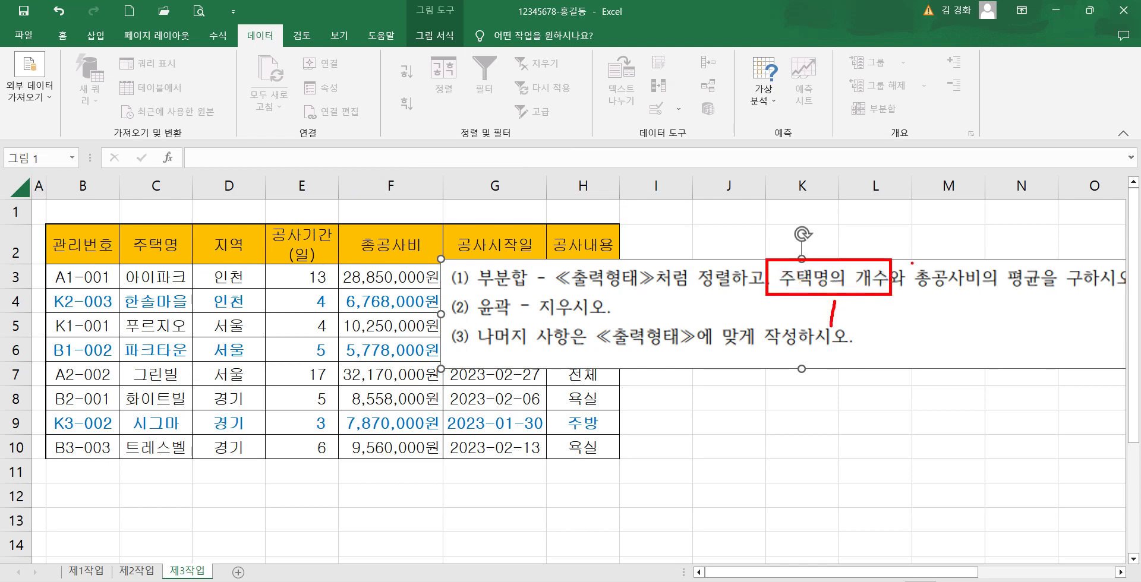
left_click_drag(909, 262, 1048, 292)
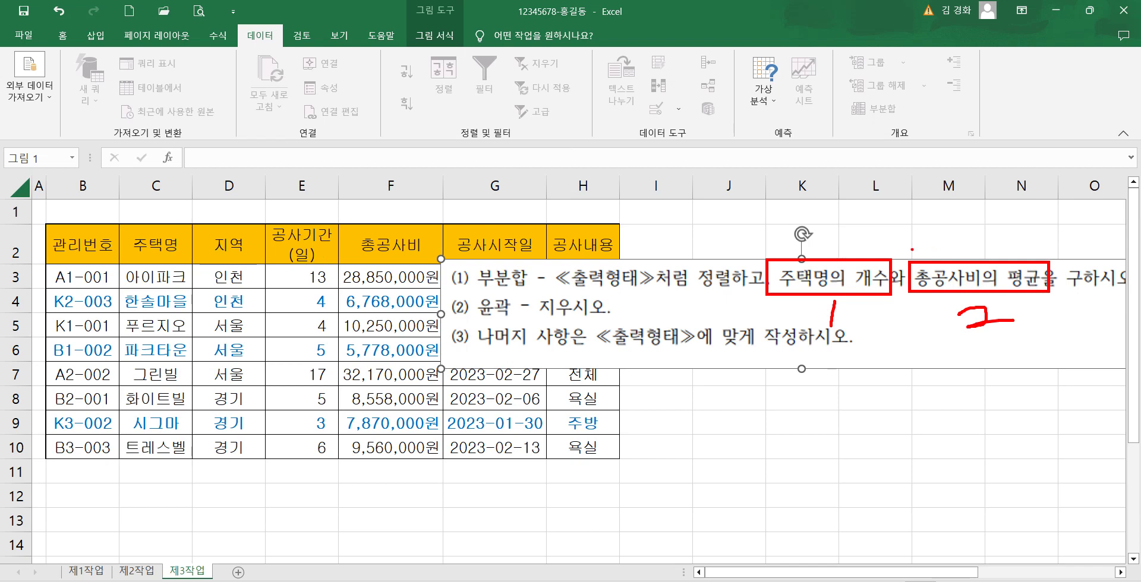
left_click_drag(865, 334, 872, 357)
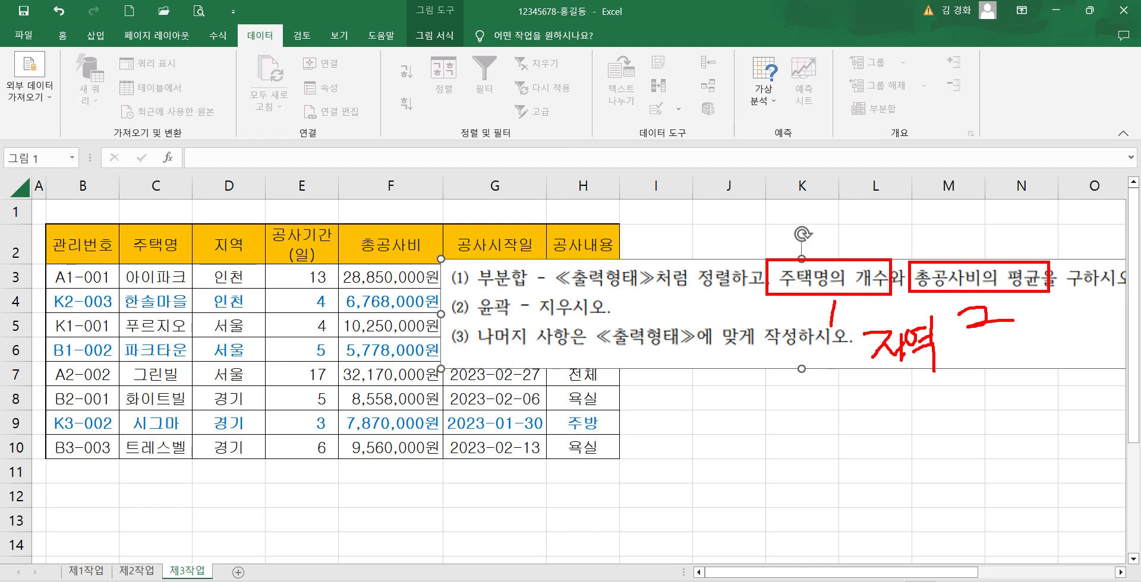
mouse_move(861, 321)
left_mouse_down()
mouse_move(1096, 332)
mouse_move(1037, 298)
left_mouse_up()
- Add subtotals grouped by 지역 that count 주택명, with 공사내용 unchecked and replacement of existing subtotals turned off
left_click(248, 253)
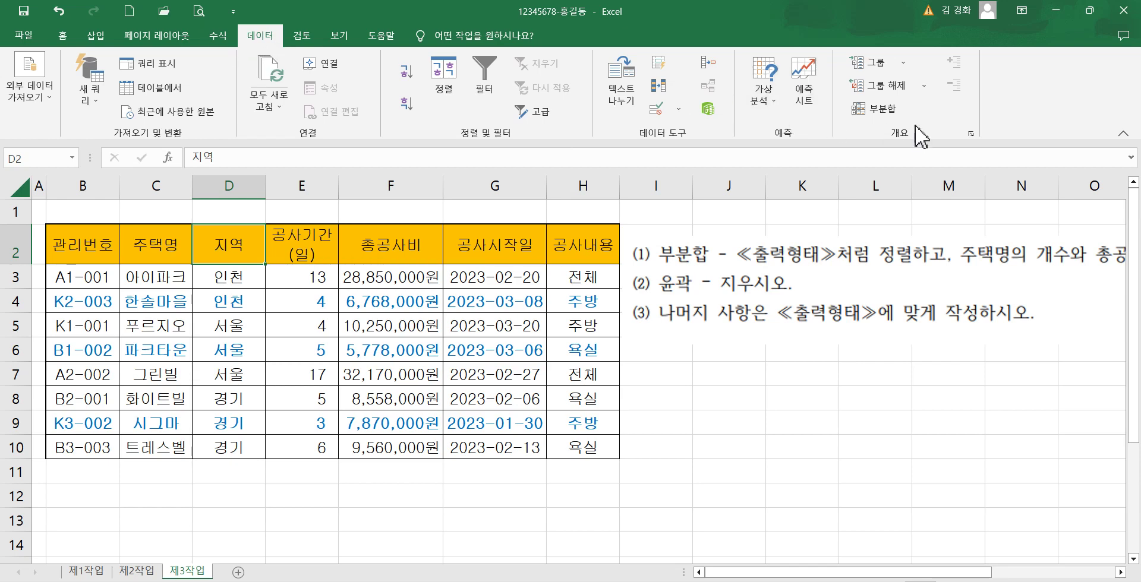
left_click(881, 113)
left_click_drag(687, 215, 538, 217)
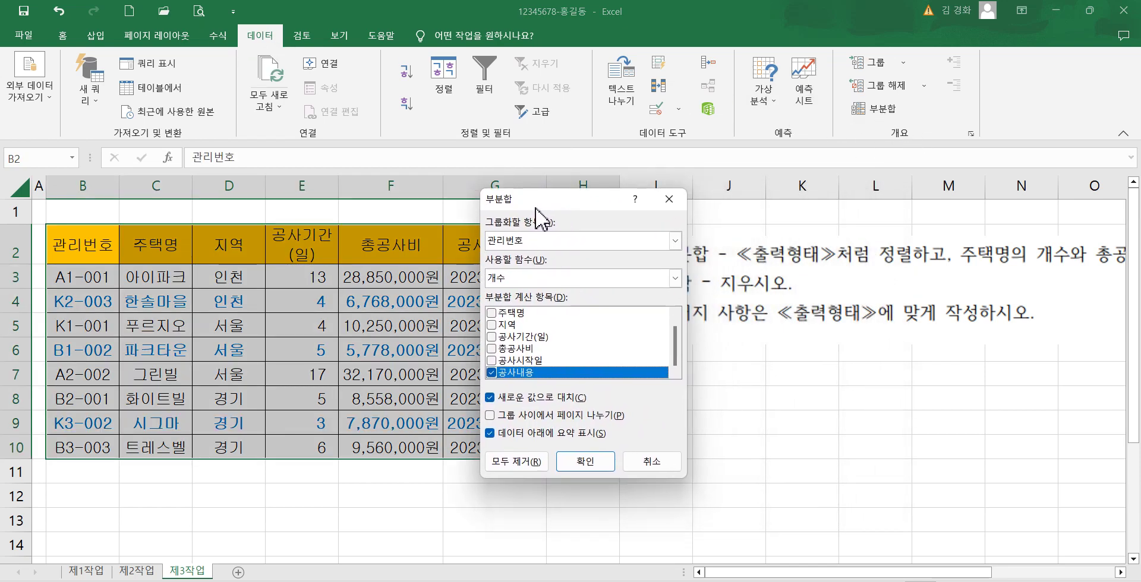
left_click(491, 373)
left_click(490, 397)
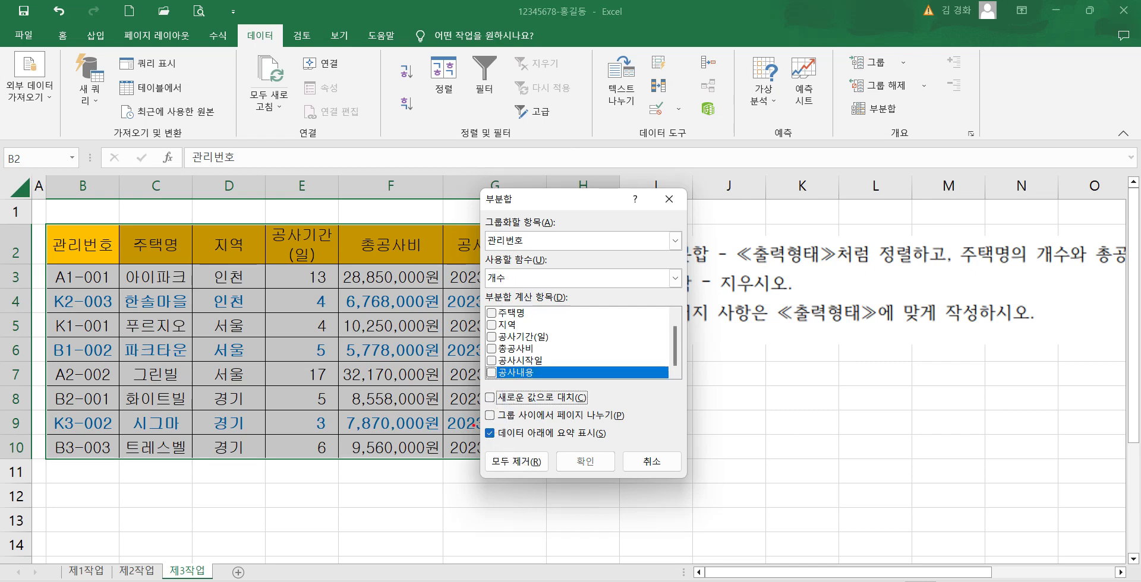
mouse_move(473, 422)
left_mouse_down()
mouse_move(528, 441)
mouse_move(621, 445)
left_mouse_up()
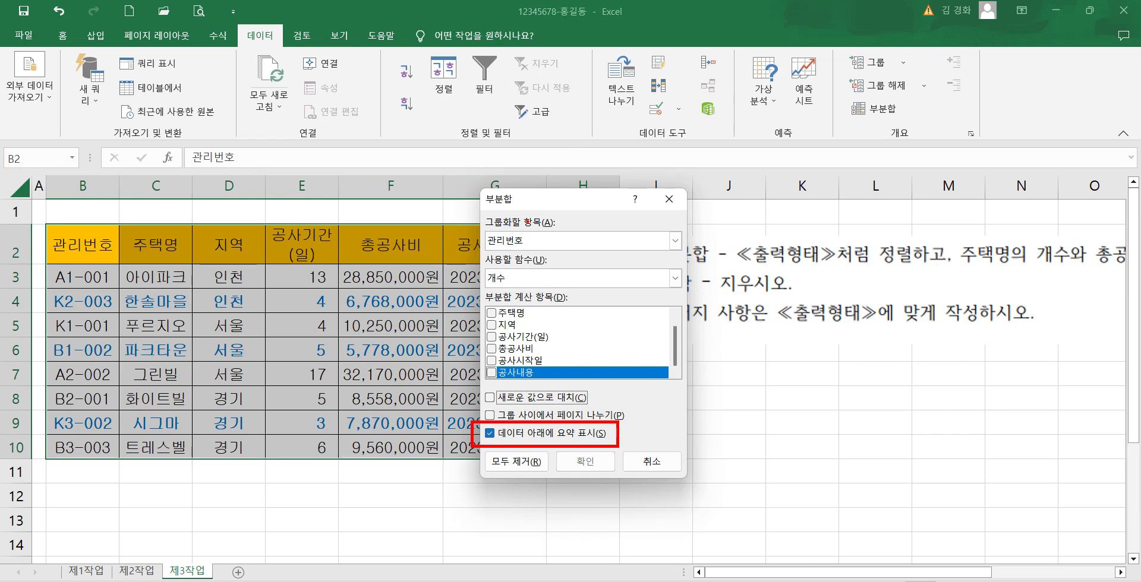
left_click(516, 244)
left_click(510, 281)
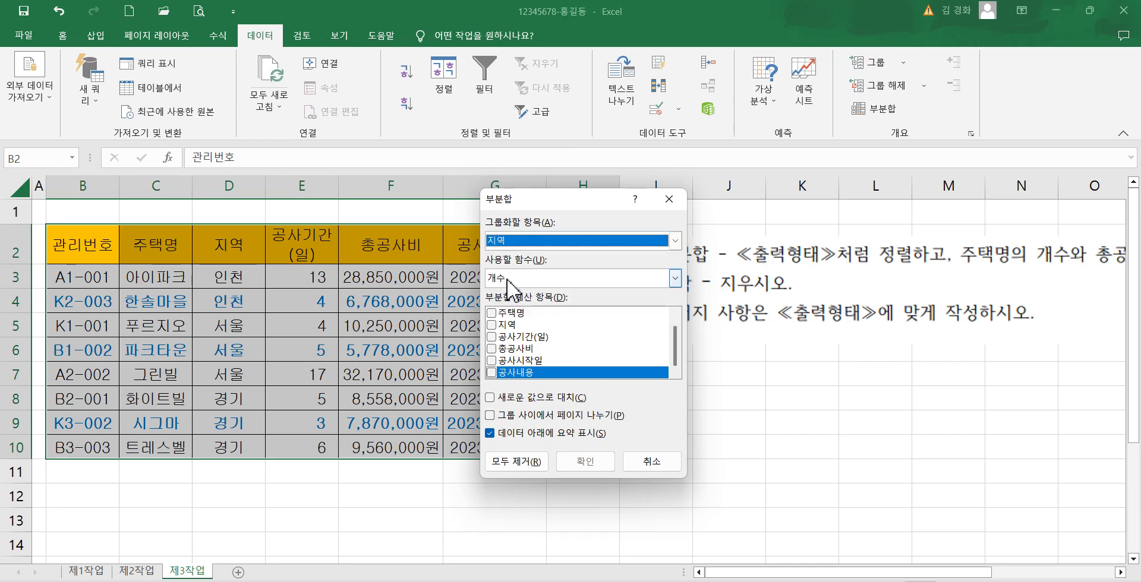
left_click(495, 314)
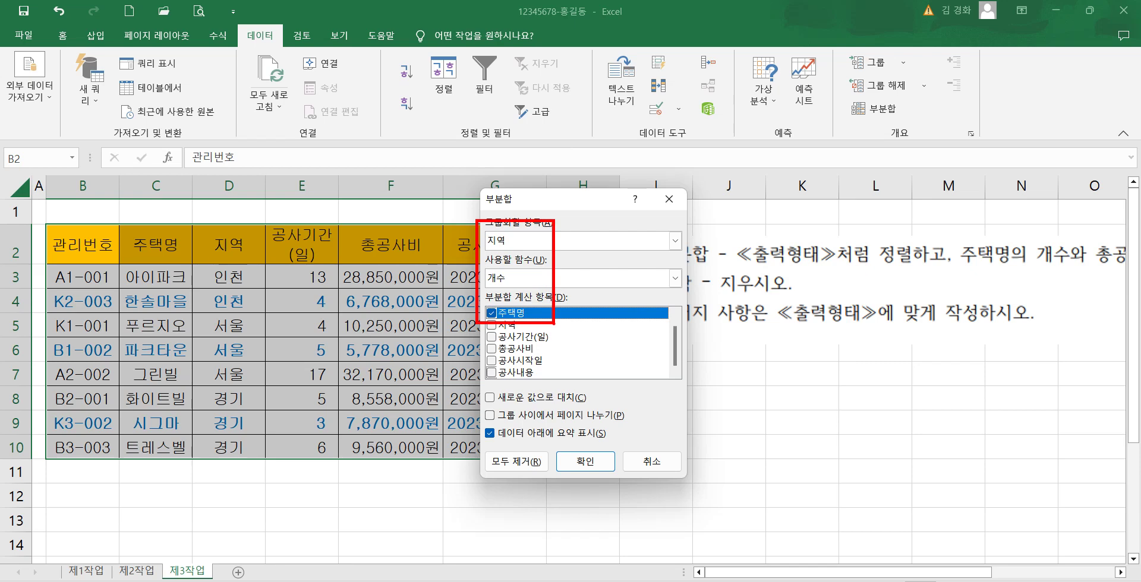
left_click(585, 461)
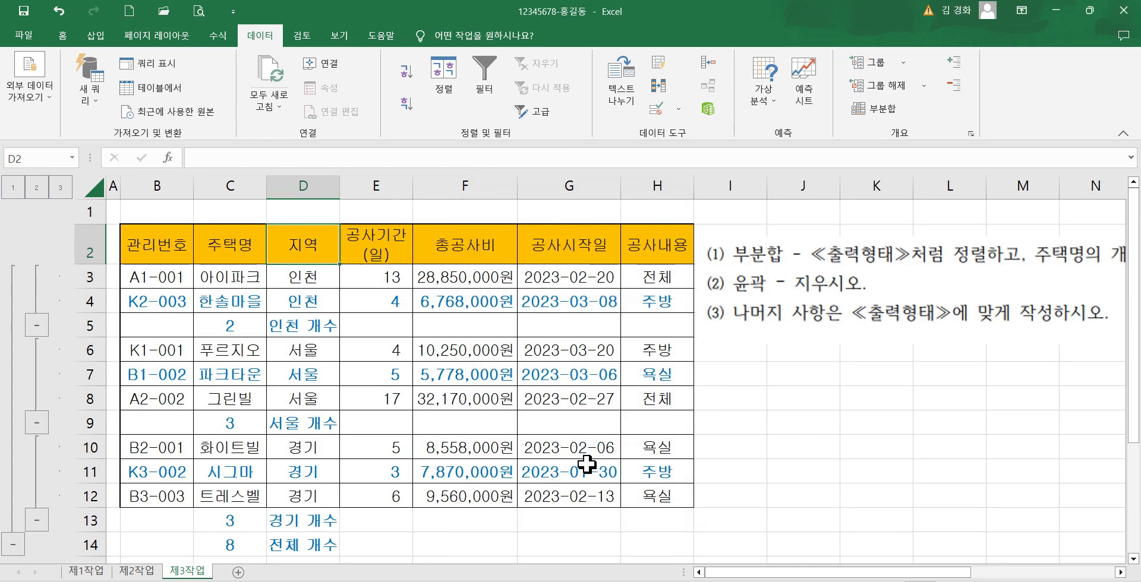
- Cancel the reopened subtotal settings and shift the conditions picture over rows 7 to 11 to read the full subtotal requirement
left_click(881, 111)
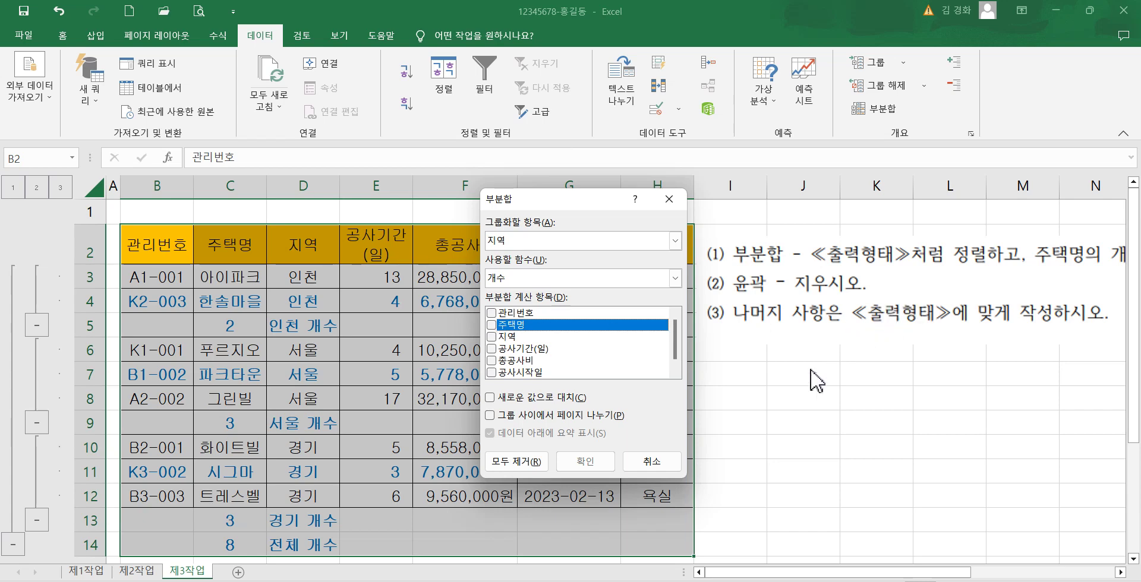
left_click(651, 461)
left_click_drag(964, 291, 766, 428)
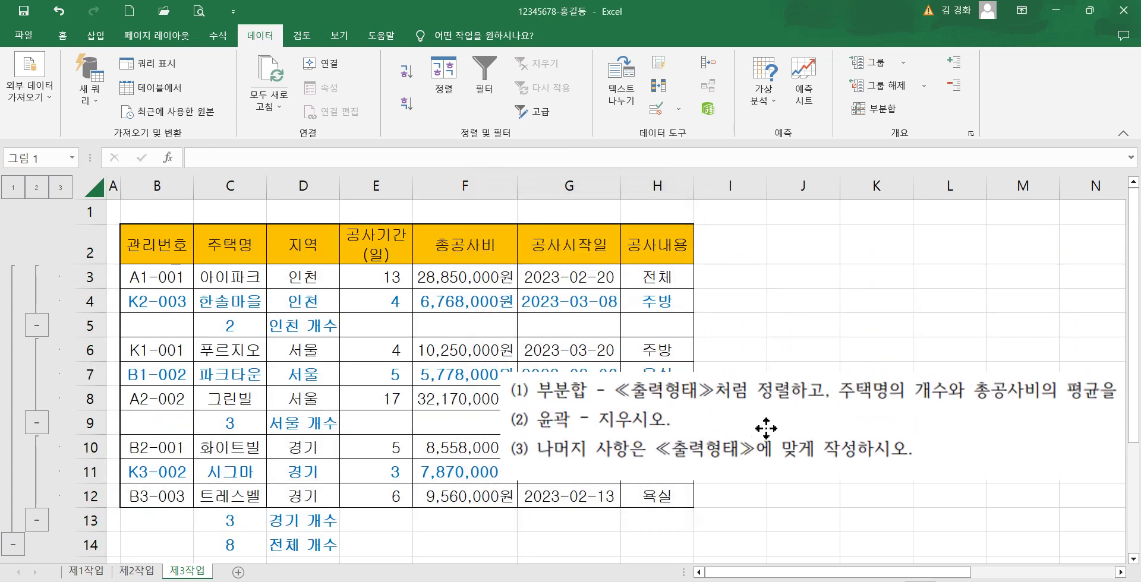
- Add a second subtotal grouped by 지역 that averages 총공사비 only, keeping the existing 주택명 counts
left_click(421, 269)
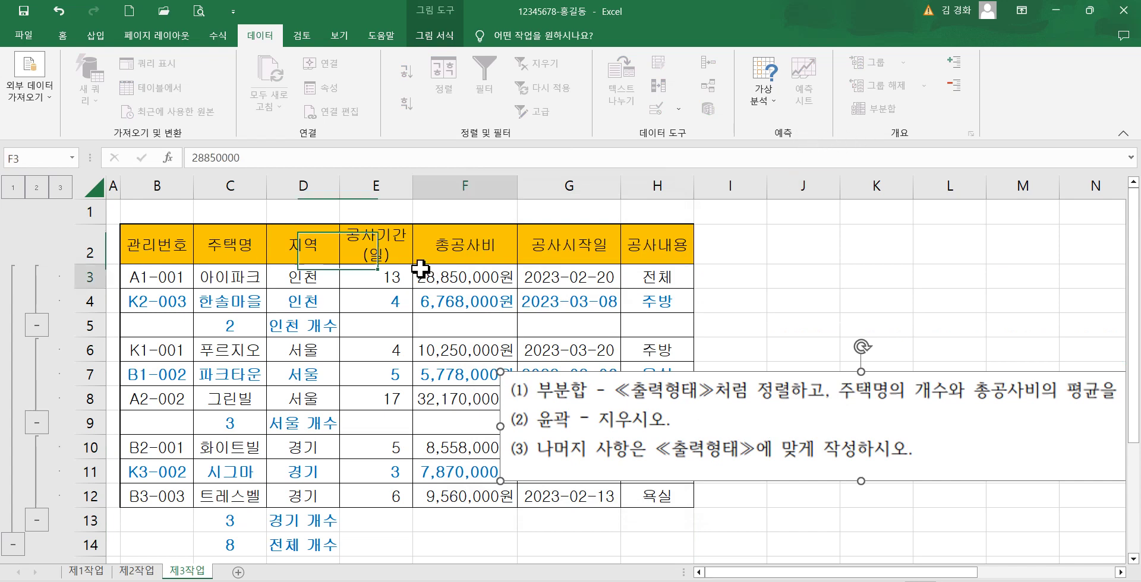
left_click(882, 111)
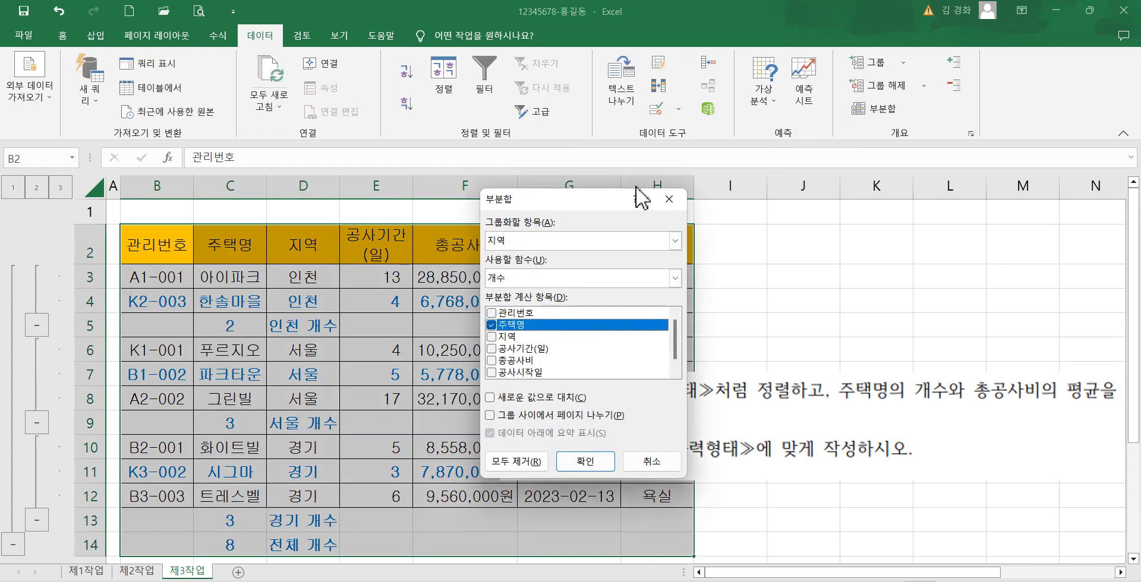
left_click(493, 325)
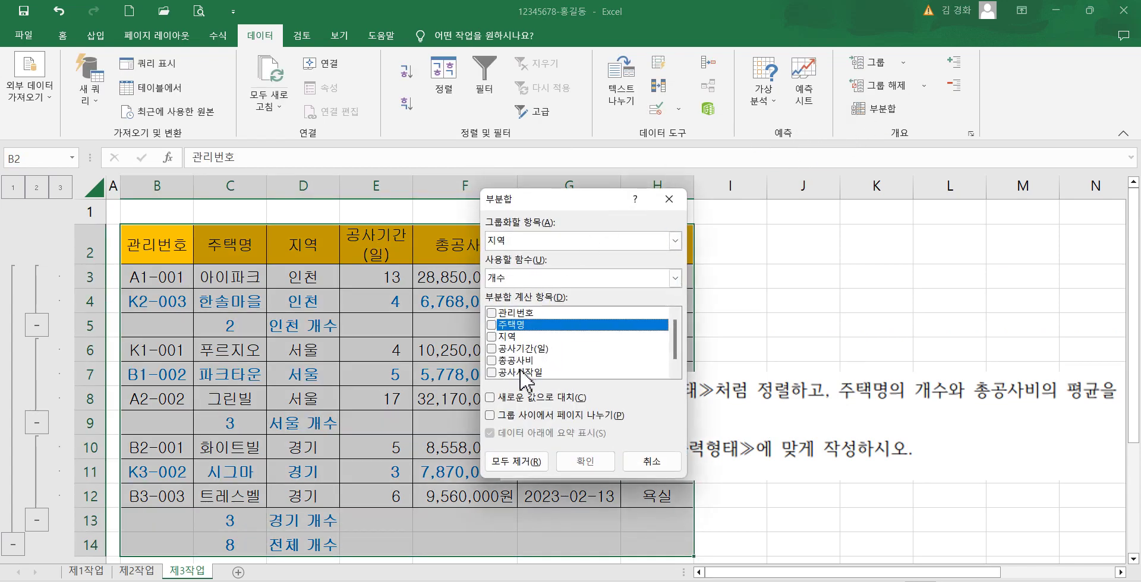
left_click_drag(675, 340, 676, 355)
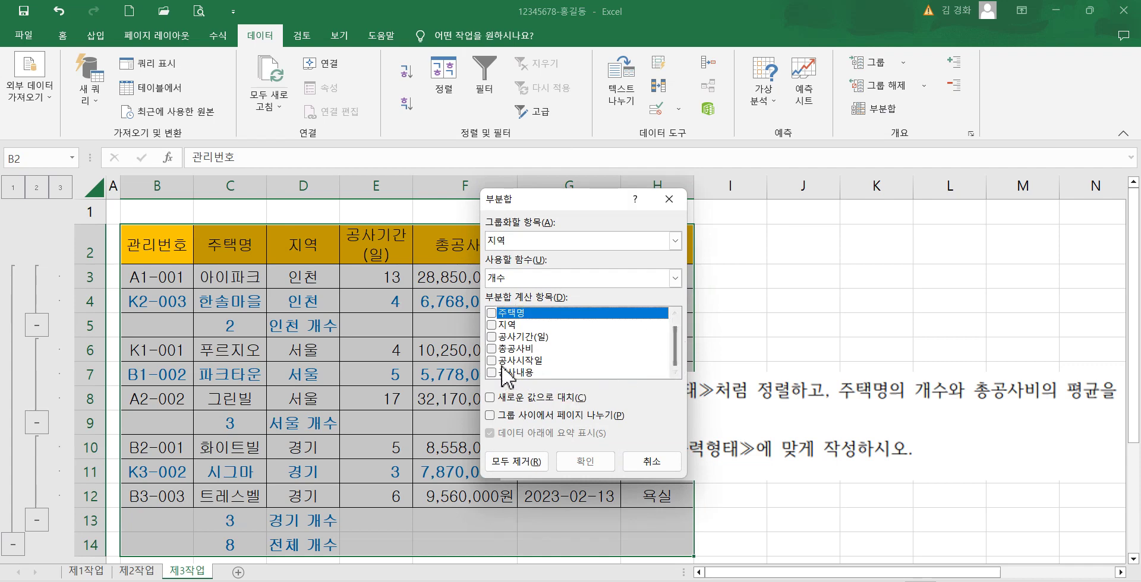
left_click(491, 349)
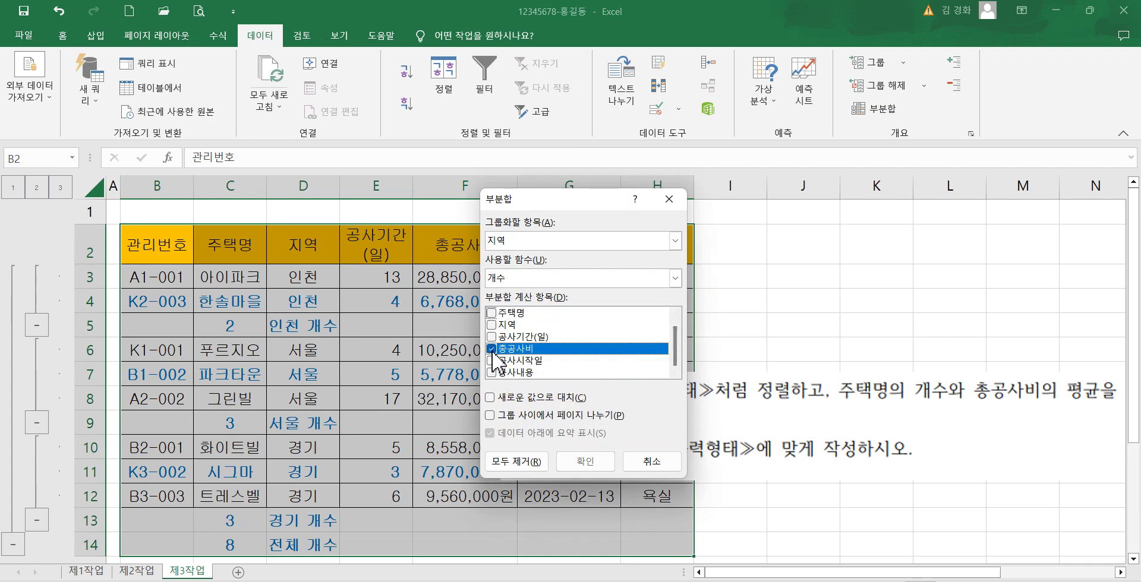
left_click(526, 279)
left_click(511, 315)
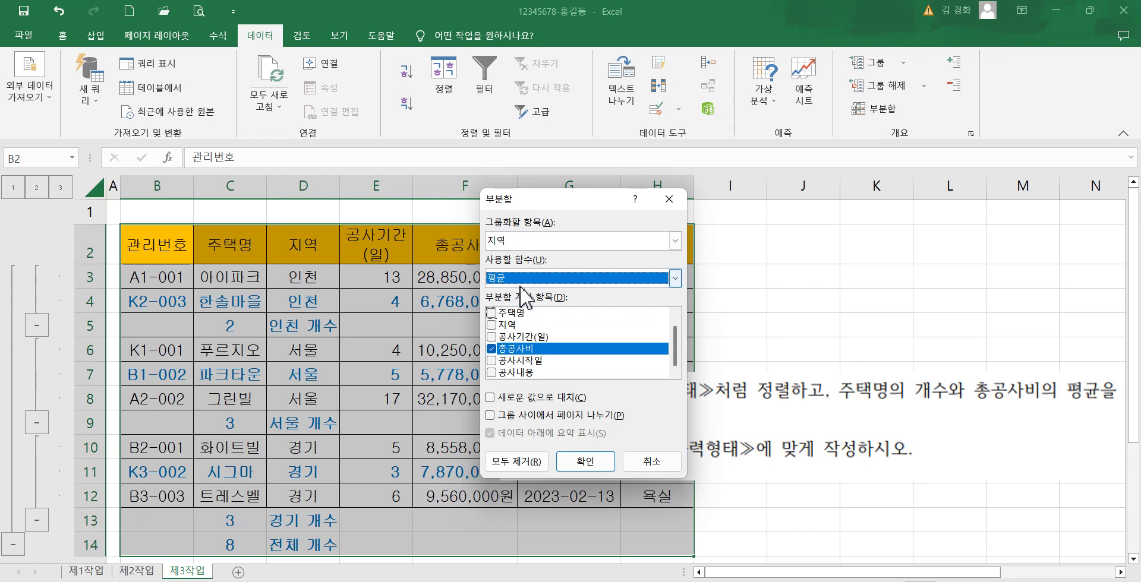
mouse_move(529, 247)
left_mouse_down()
mouse_move(516, 250)
mouse_move(512, 210)
left_mouse_up()
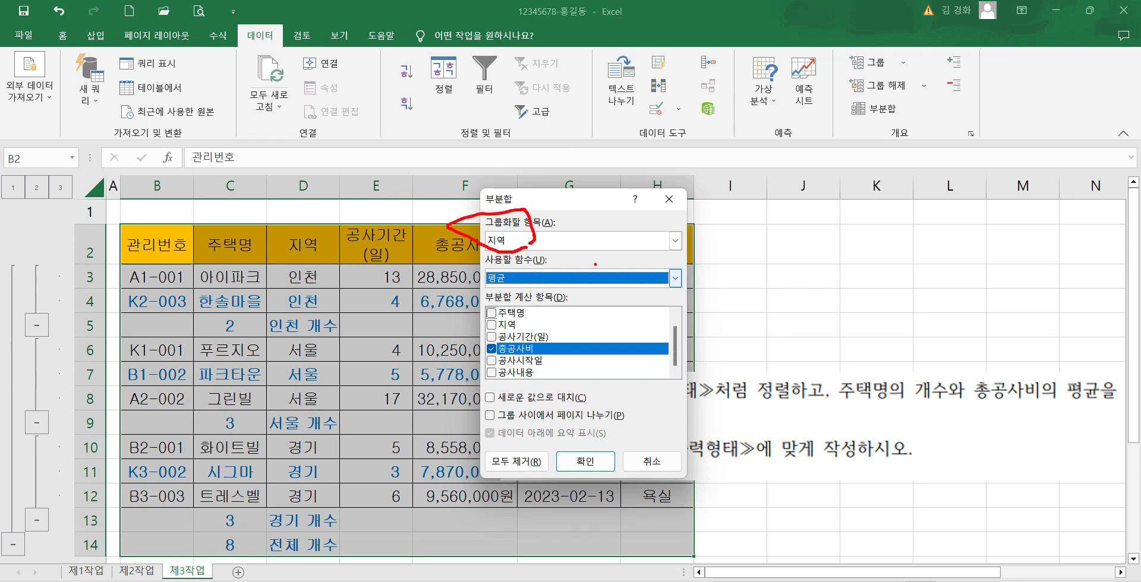
mouse_move(504, 326)
left_mouse_down()
mouse_move(498, 376)
mouse_move(537, 332)
left_mouse_up()
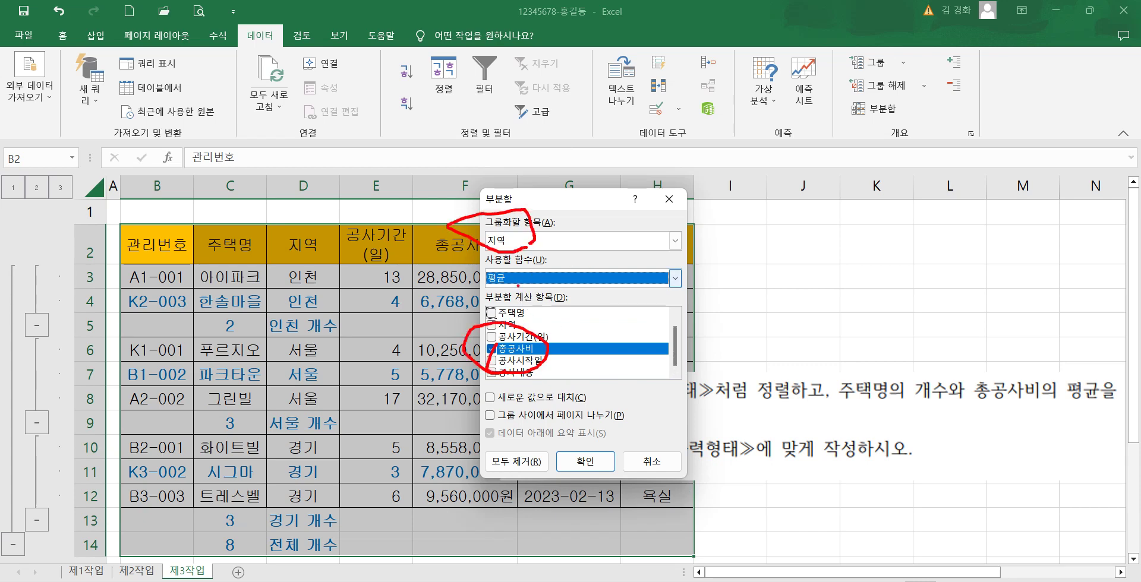
left_click_drag(518, 286, 525, 261)
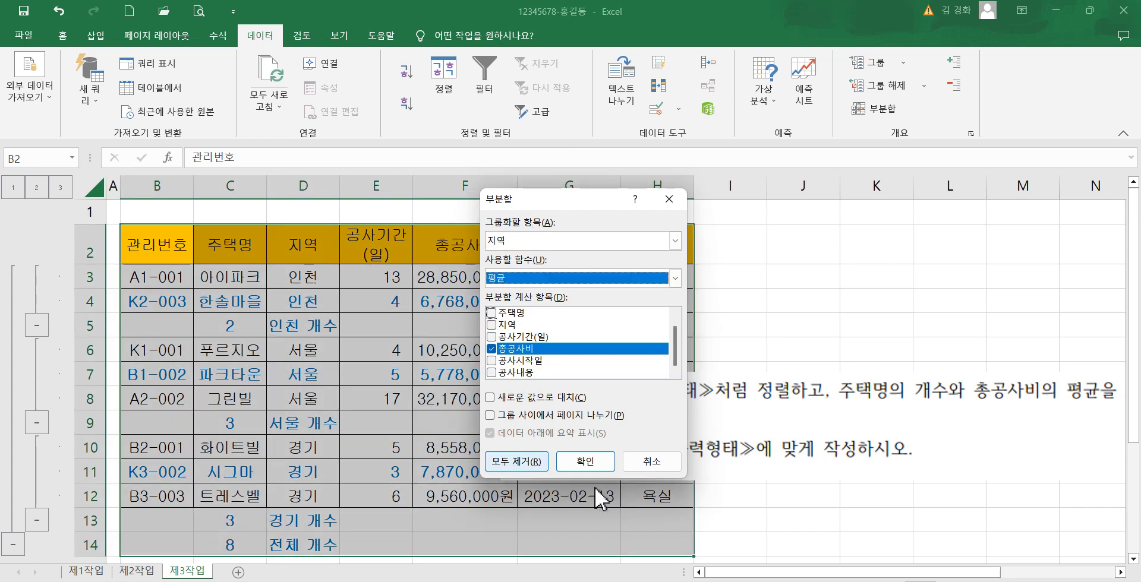
left_click(585, 461)
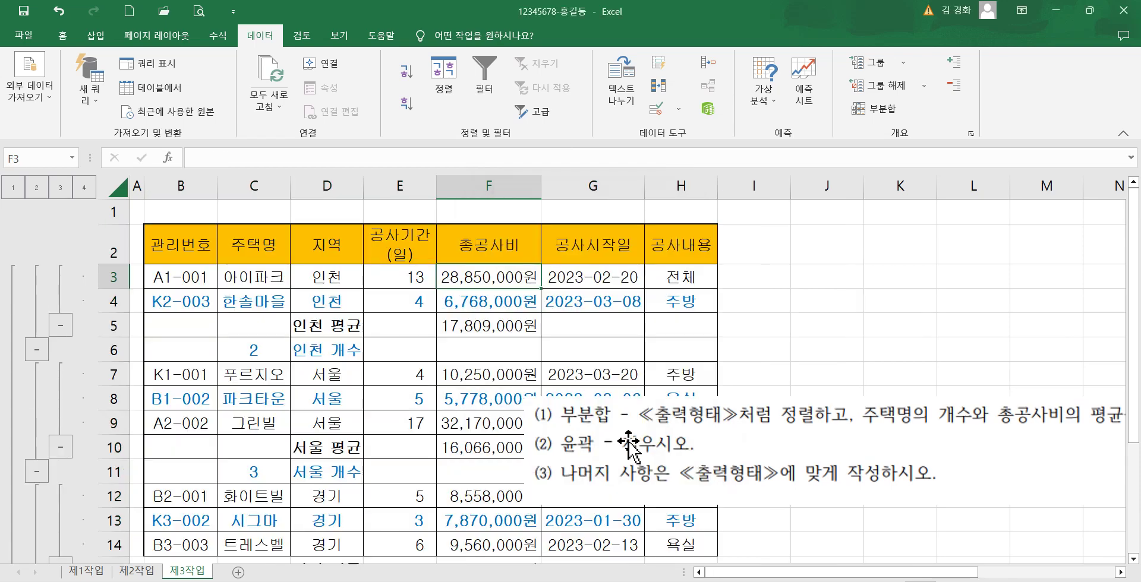
- Move the conditions picture clear of the table and check the subtotal rows and outline levels
left_click_drag(627, 446, 895, 366)
scroll(492, 423, "down", 2)
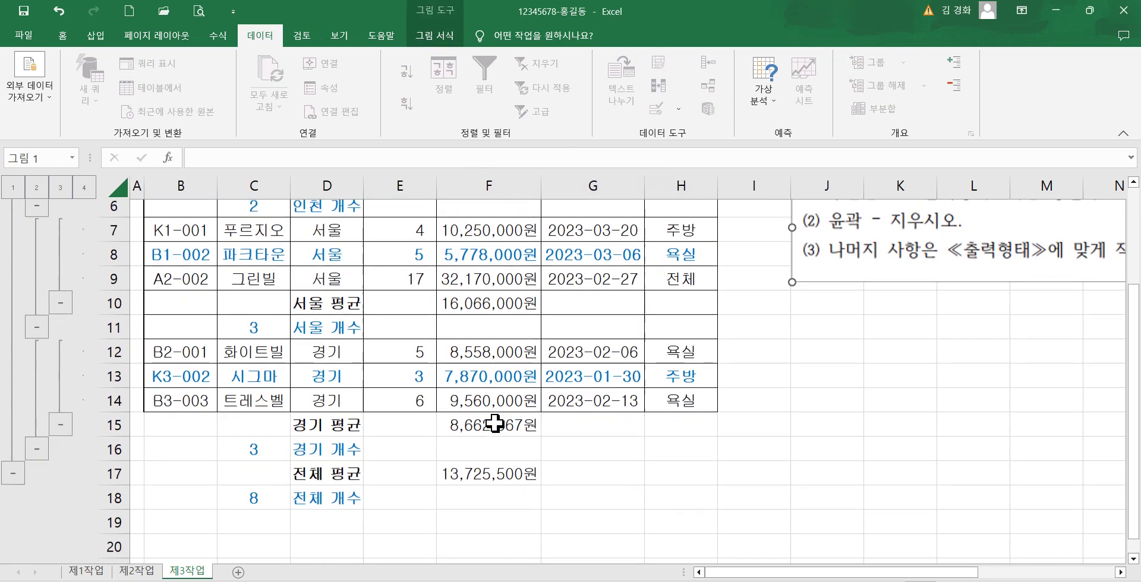
scroll(497, 425, "up", 1)
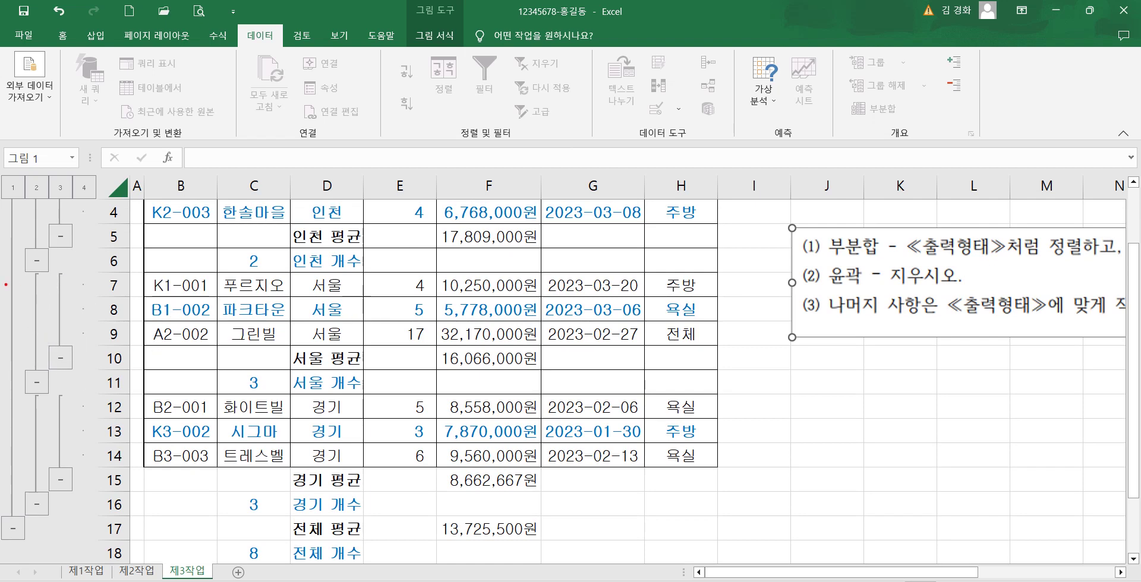
left_click_drag(6, 284, 75, 279)
- Clear the outline from the subtotaled table and look over the result down to the 전체 개수 row
left_click(535, 287)
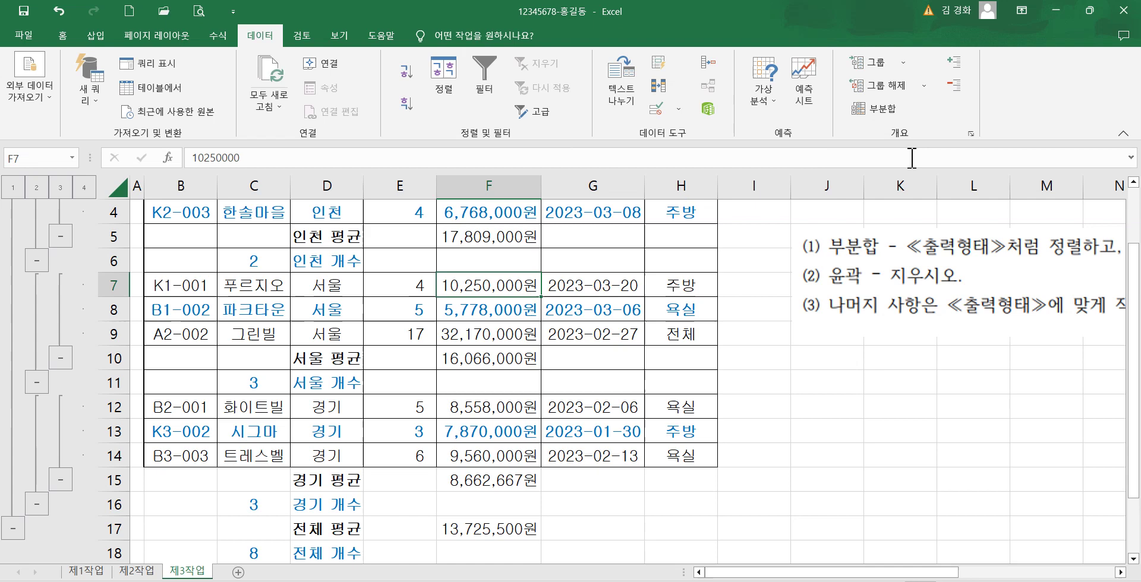
left_click(924, 86)
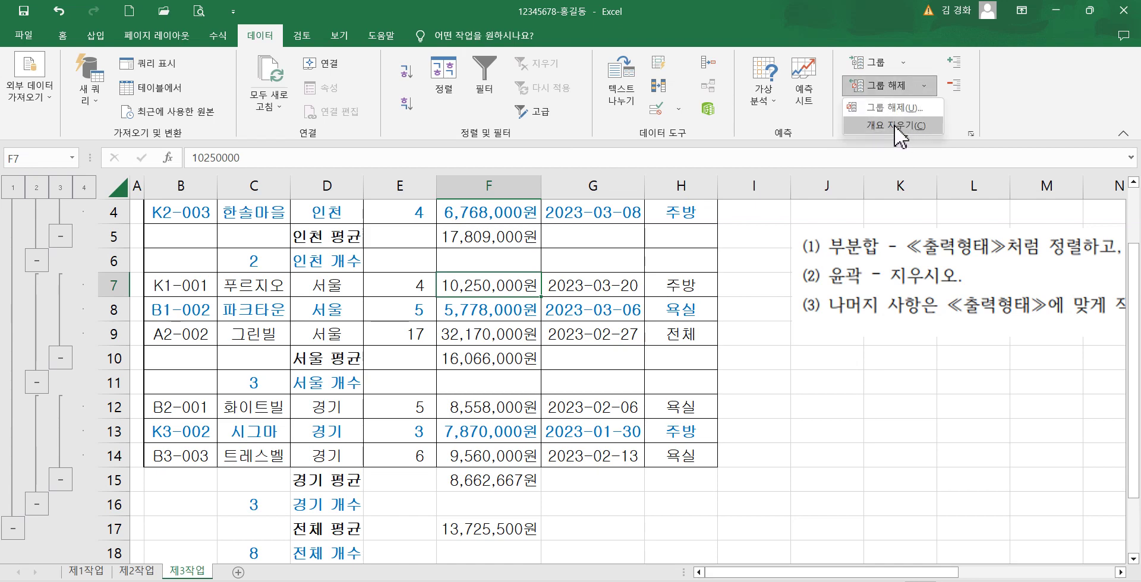
left_click(894, 126)
left_click(350, 363)
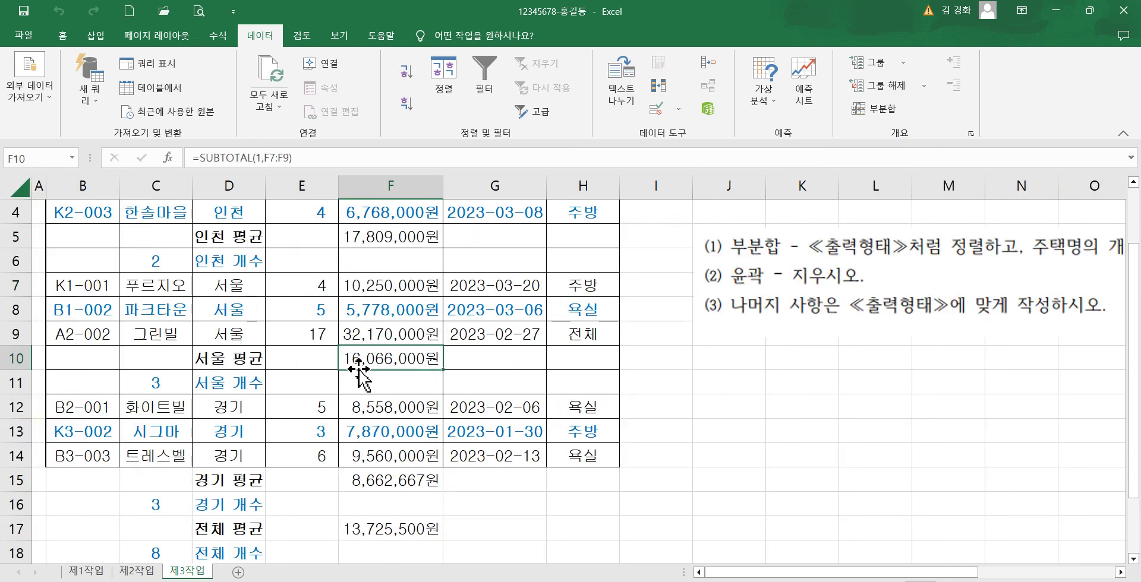
scroll(353, 363, "up", 1)
scroll(356, 368, "down", 3)
scroll(359, 372, "up", 3)
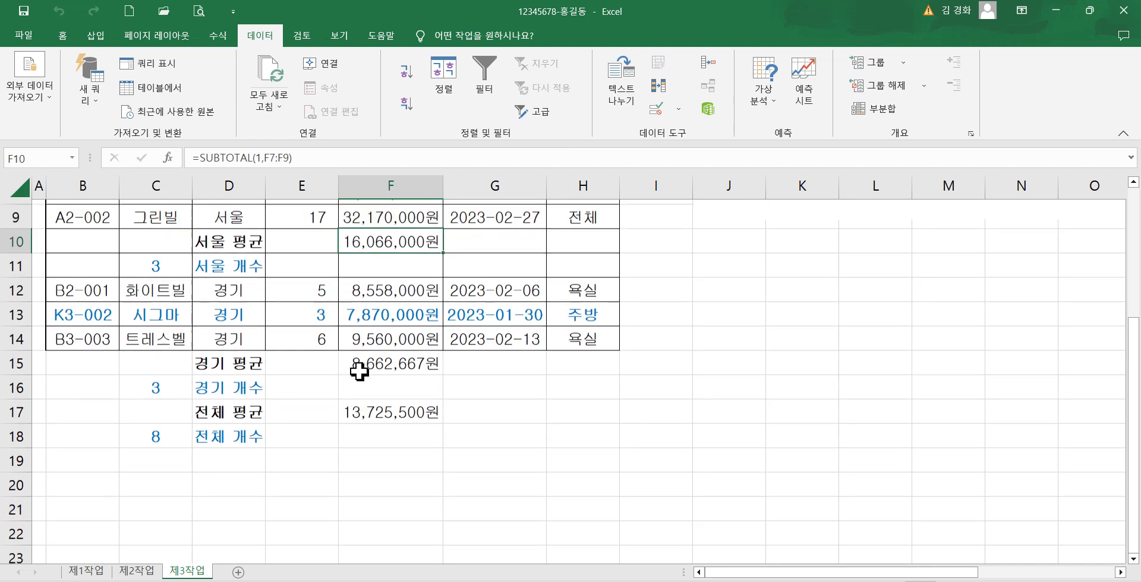
- Shift the conditions picture over the table to reread all three requirements, and return it beside the table around cell I2
left_click_drag(724, 371, 317, 351)
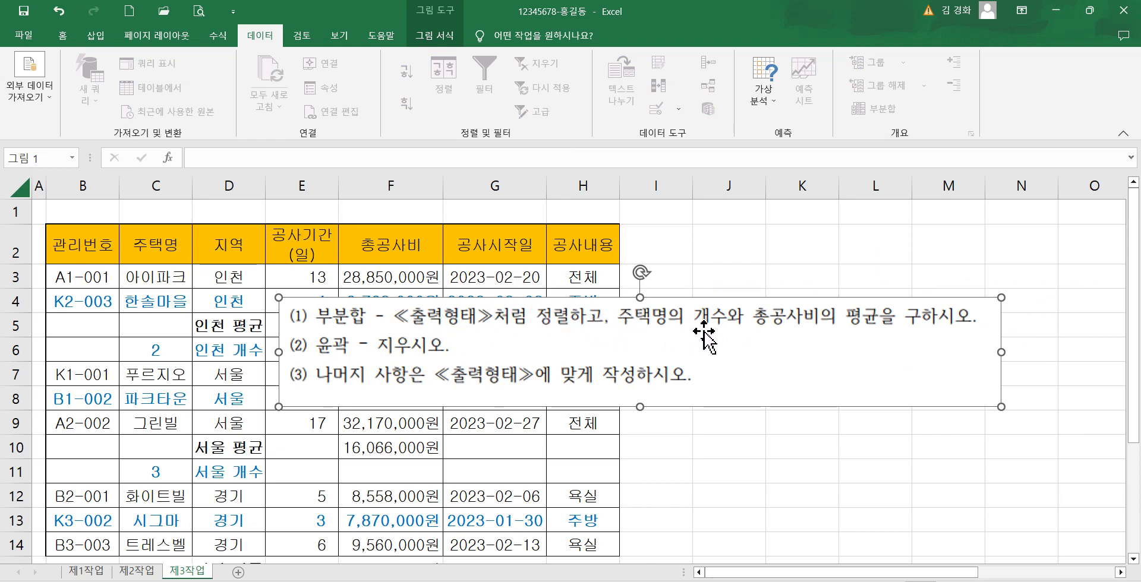
left_click_drag(617, 358, 963, 283)
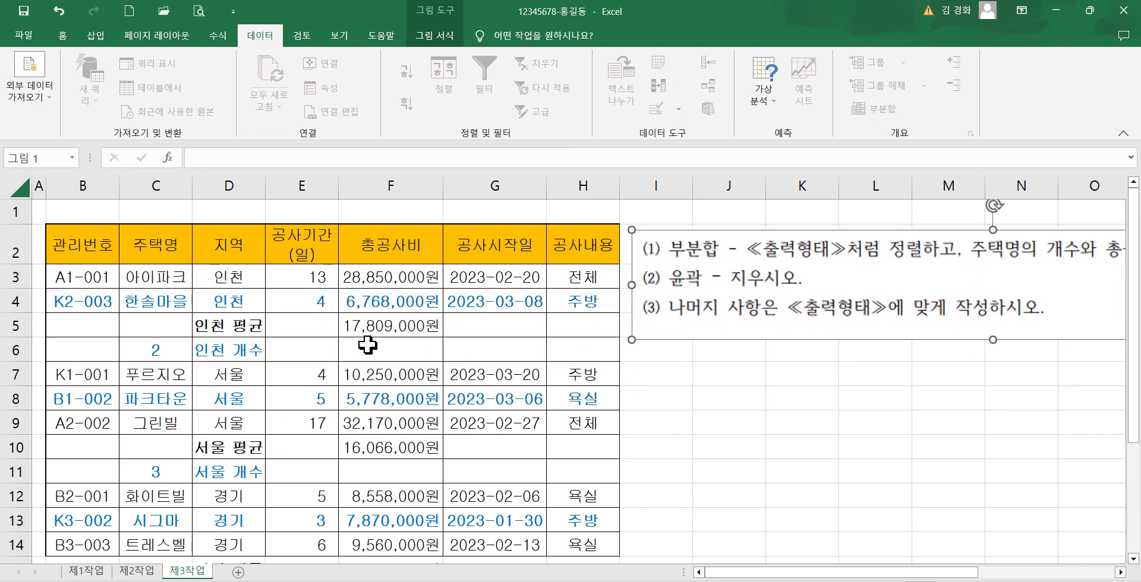
left_click(229, 330)
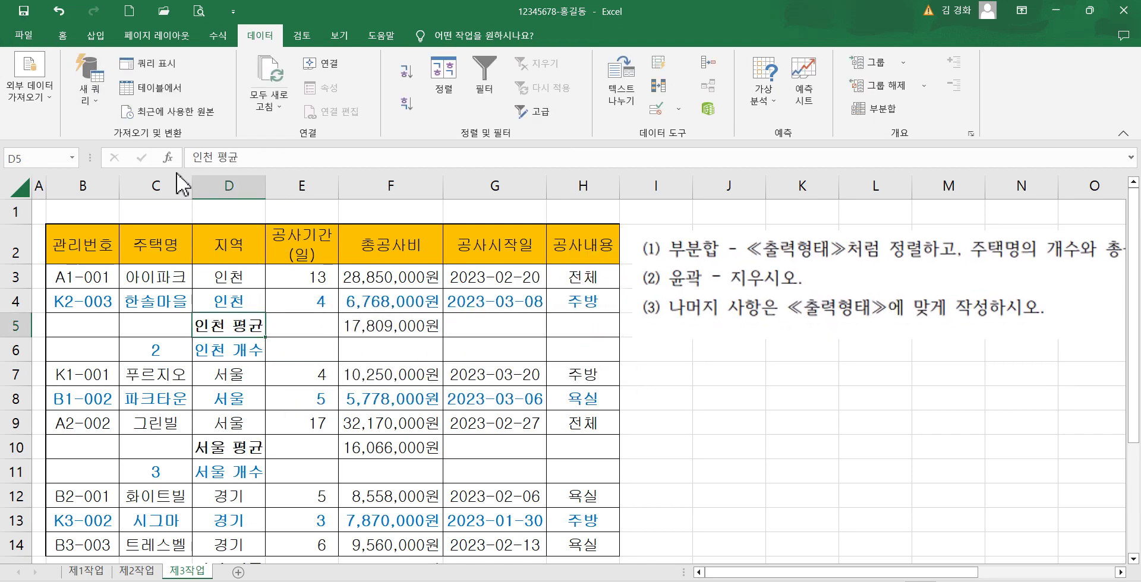
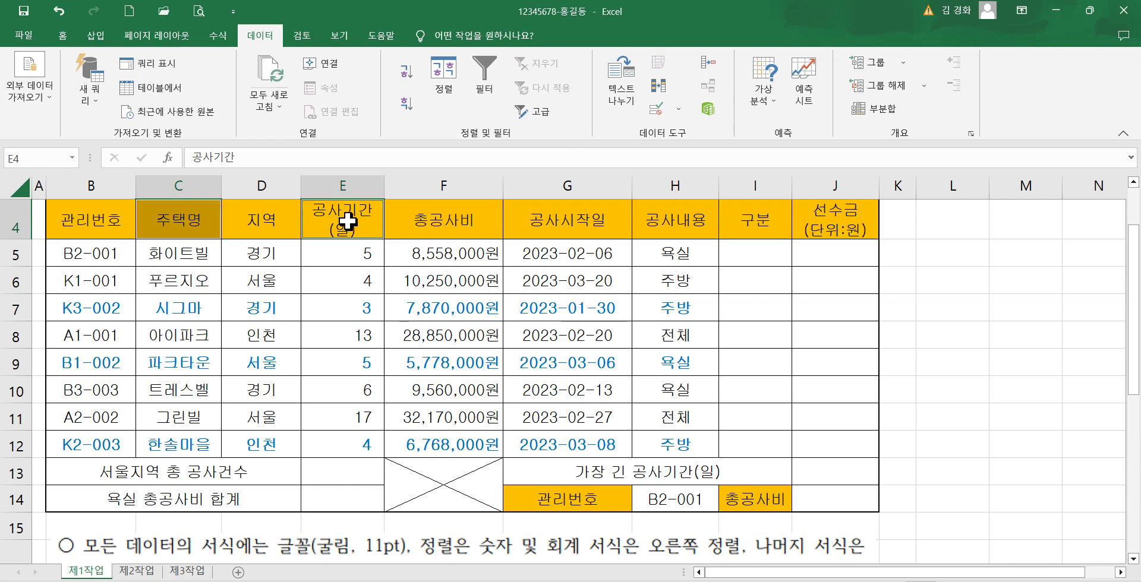
- Add the 총공사비 header and the 주택명, 공사기간(일) and 총공사비 cells of rows 5 to 7 to the selection
left_click(432, 224, "ctrl")
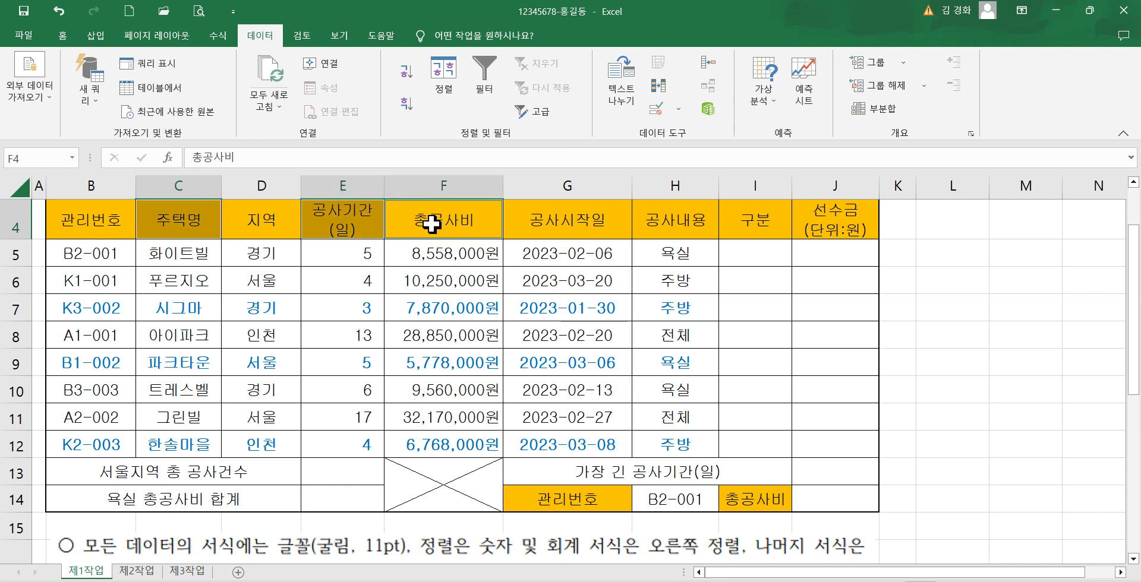
left_click(199, 253, "ctrl")
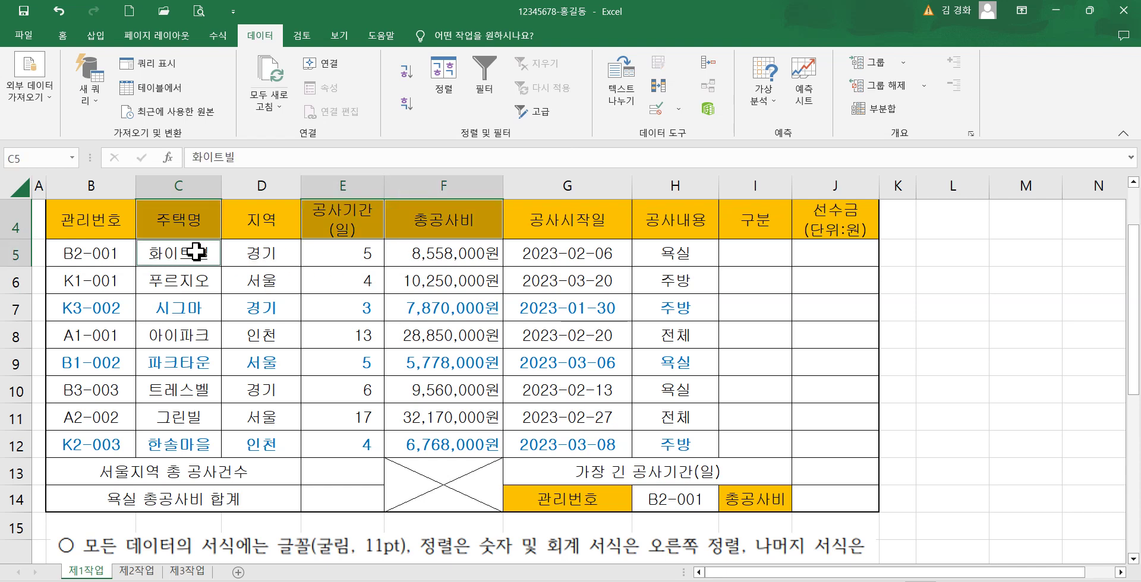
left_click(318, 253, "ctrl")
left_click(442, 260, "ctrl")
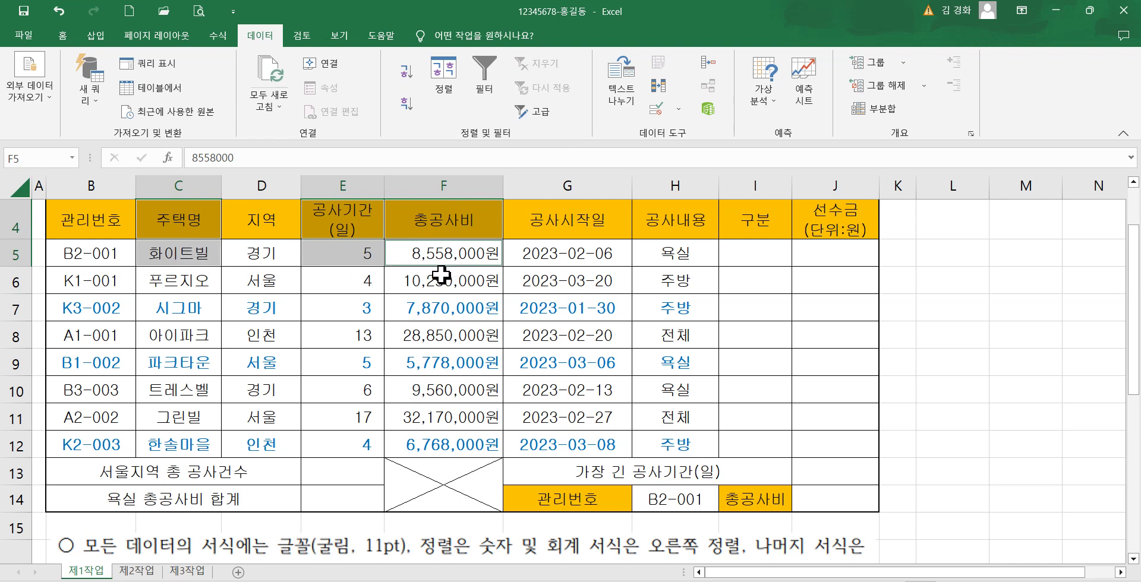
left_click(186, 283, "ctrl")
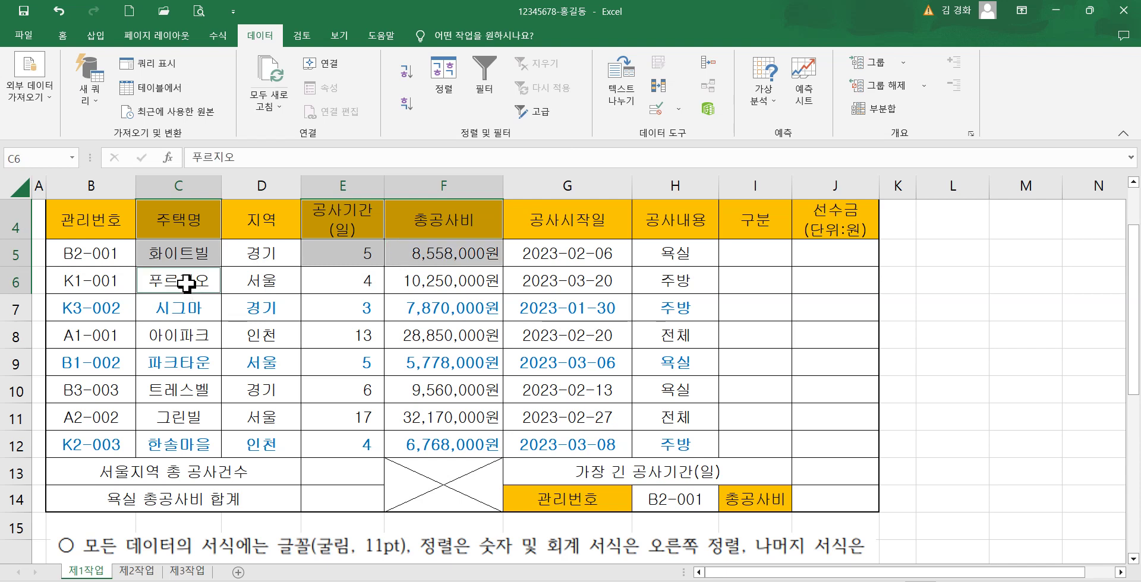
left_click(361, 284, "ctrl")
left_click(448, 283, "ctrl")
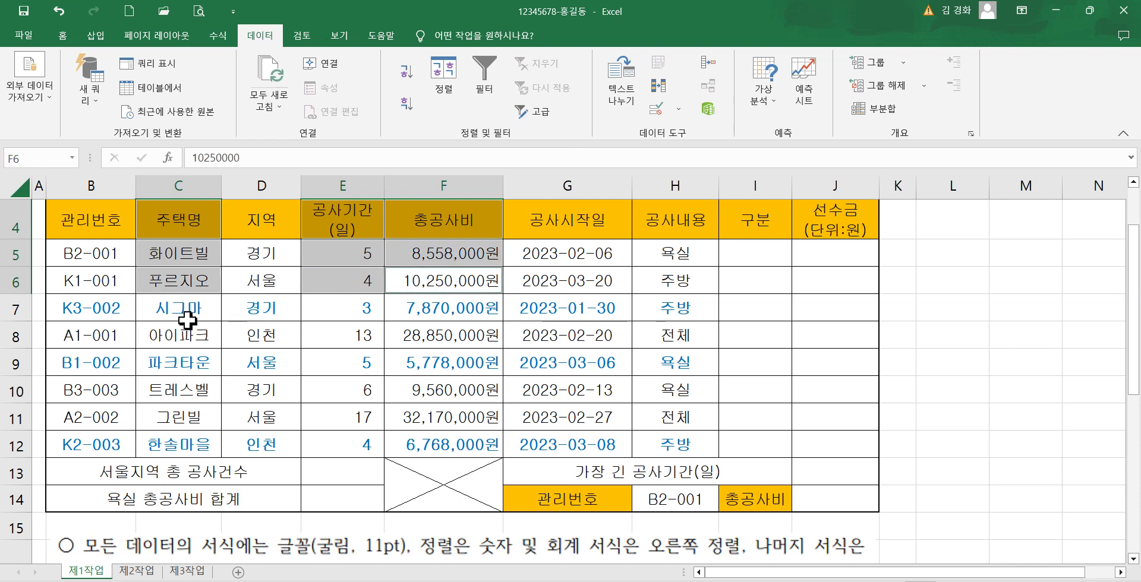
left_click(205, 309, "ctrl")
left_click(372, 309, "ctrl")
left_click(425, 310, "ctrl")
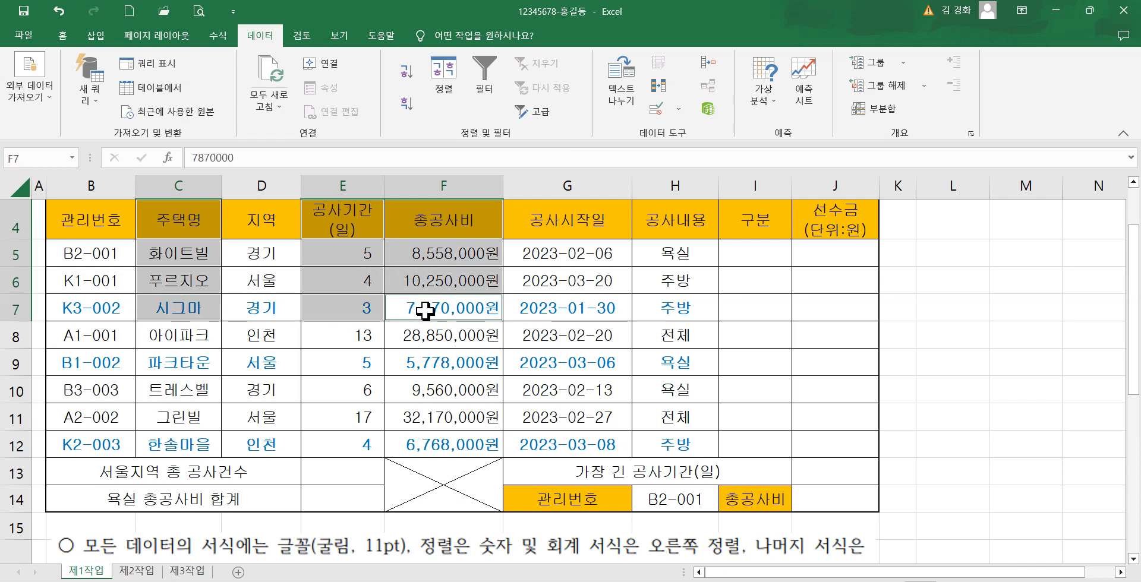
- Extend the selection with the 주택명, 공사기간(일) and 총공사비 cells of rows 9 to 11, skipping the 인천 row 8
left_click(169, 364, "ctrl")
left_click(344, 366, "ctrl")
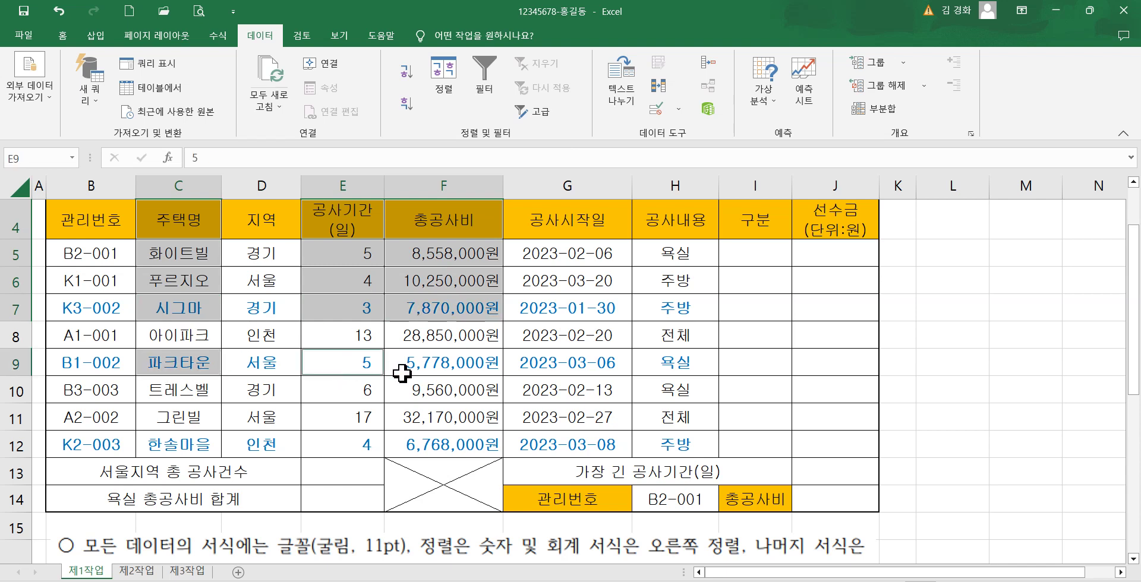
left_click(425, 365, "ctrl")
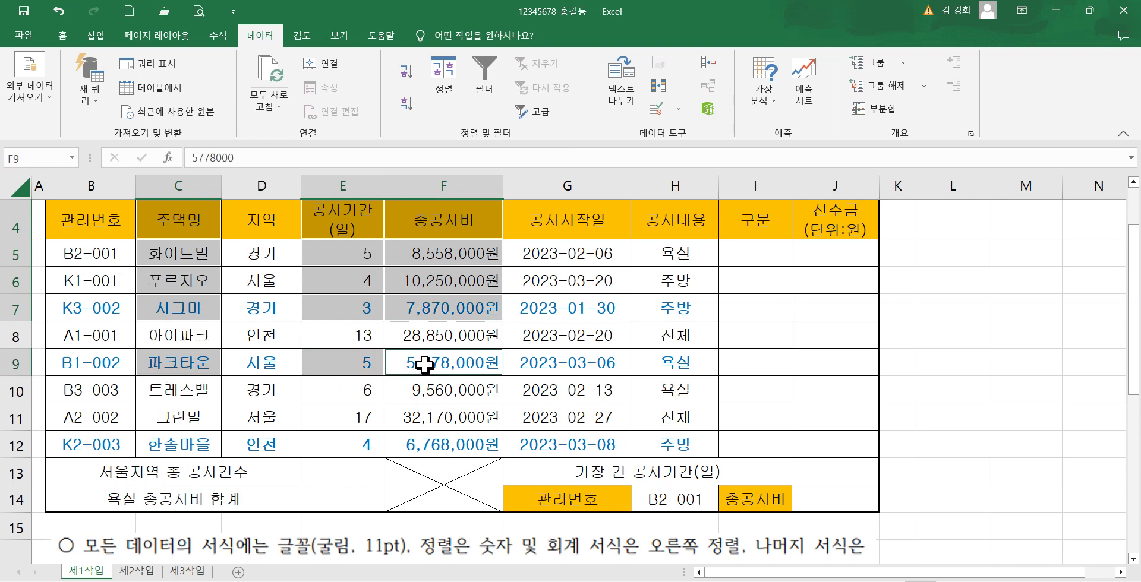
left_click(185, 393, "ctrl")
left_click(339, 392, "ctrl")
left_click(428, 392, "ctrl")
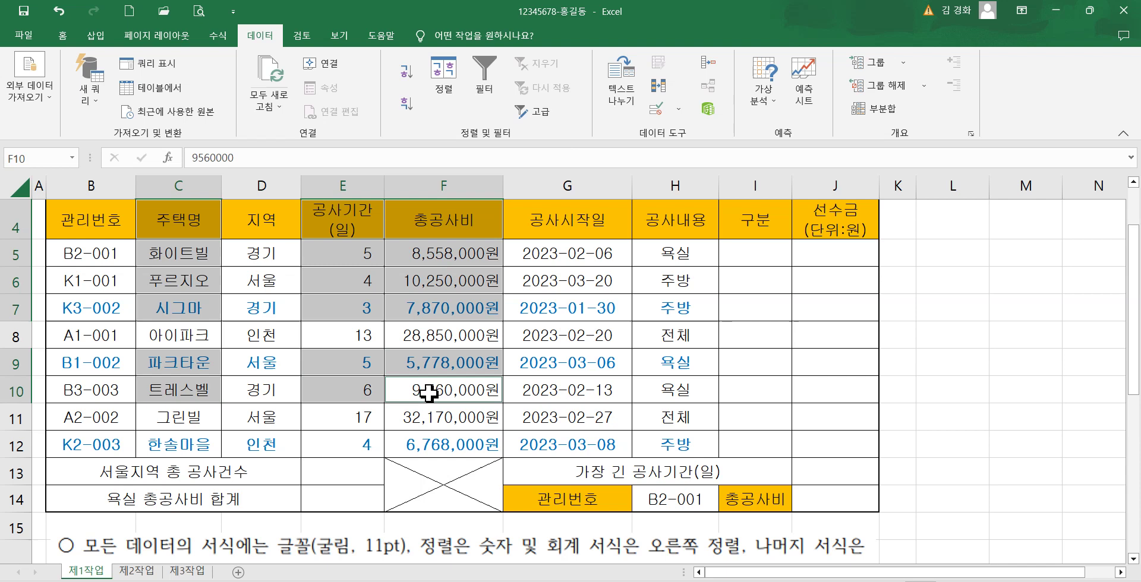
left_click(195, 424, "ctrl")
left_click(339, 423, "ctrl")
left_click(455, 422, "ctrl")
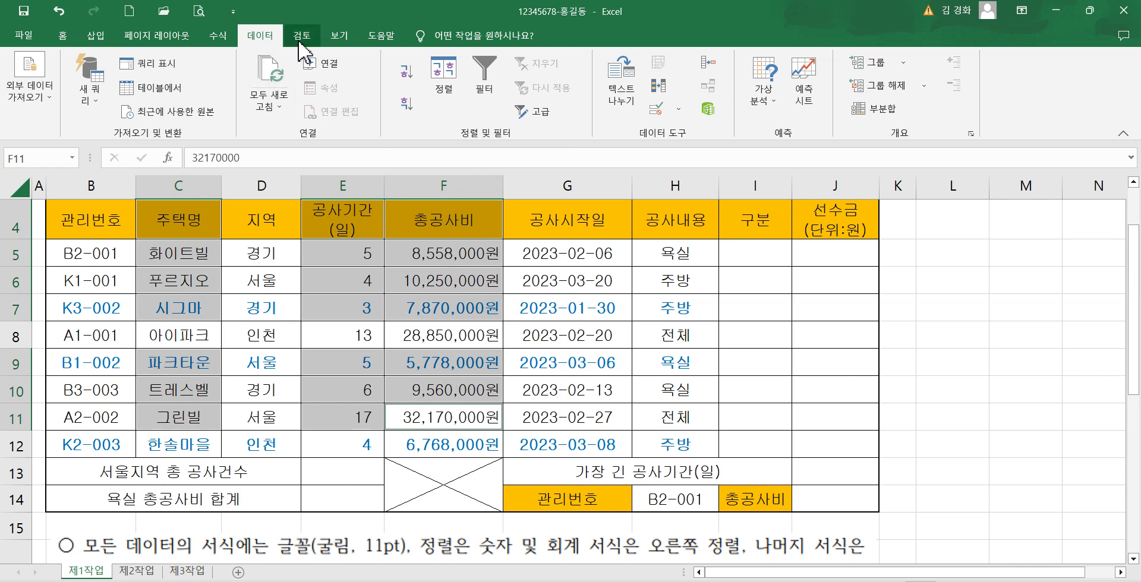
- Insert a 2-D clustered column chart from the selected 제1작업 cells
left_click(96, 36)
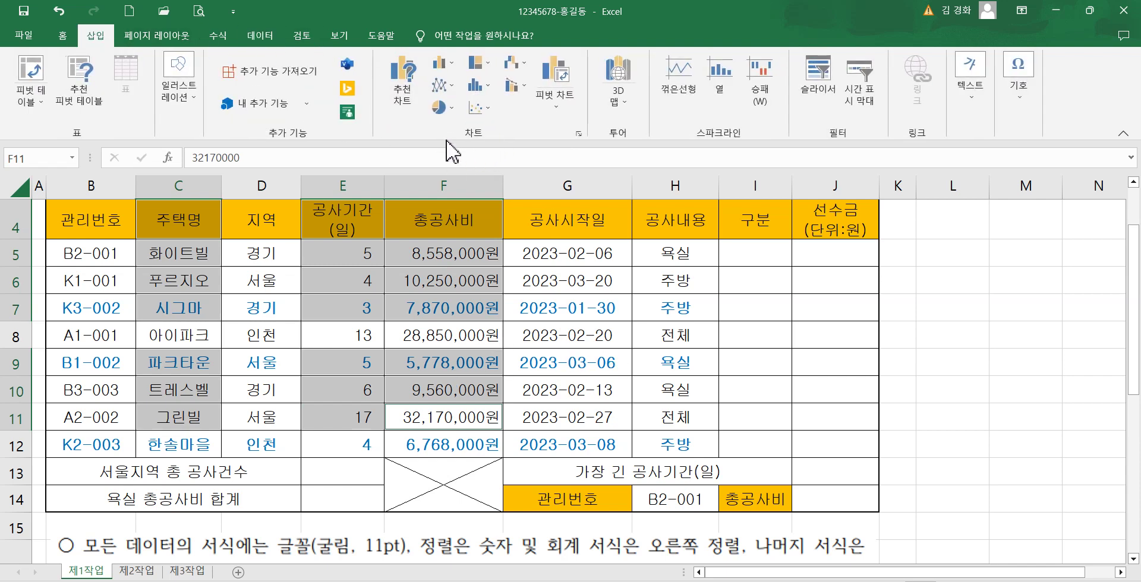
left_click(440, 76)
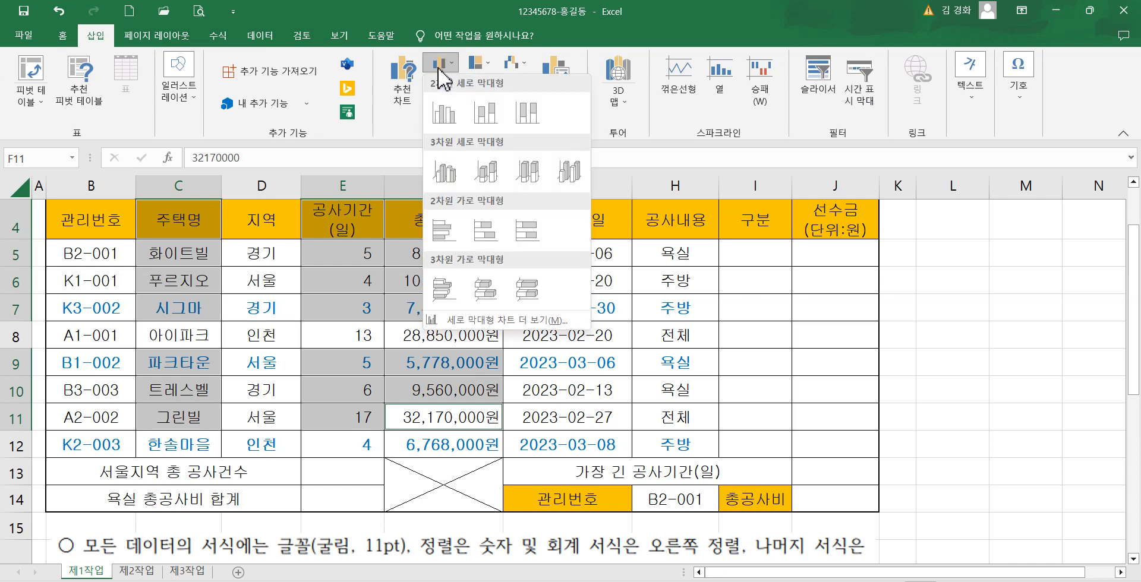
left_click(443, 112)
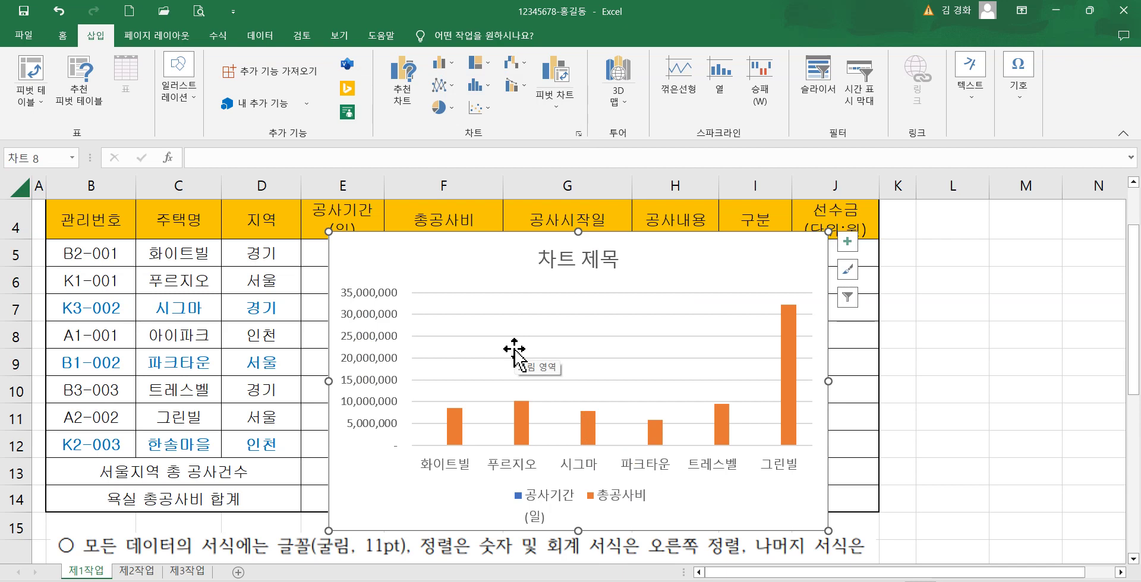
left_click(433, 259)
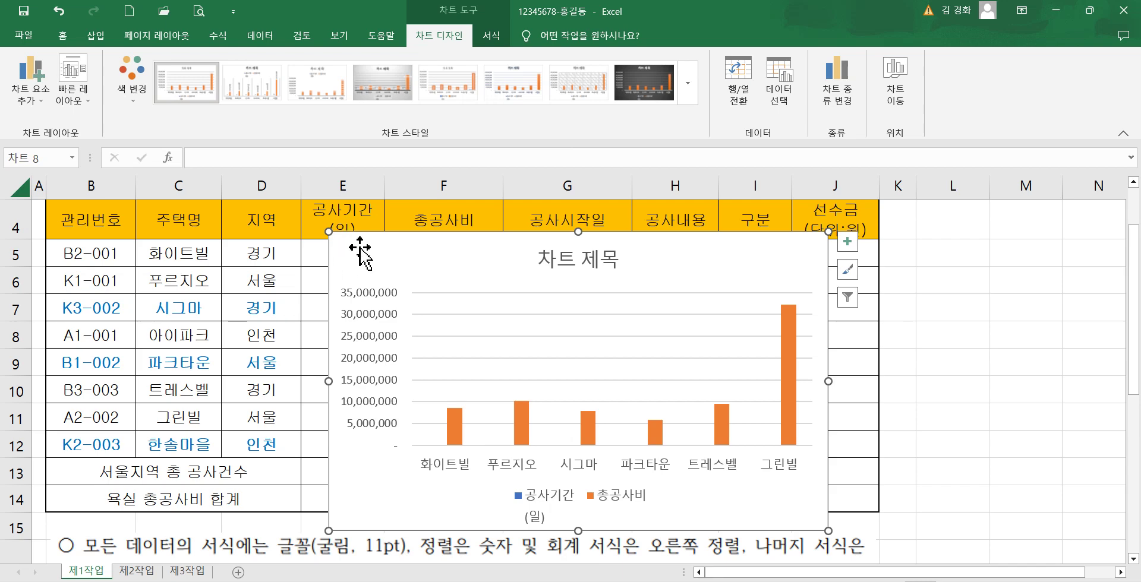
key("ctrl")
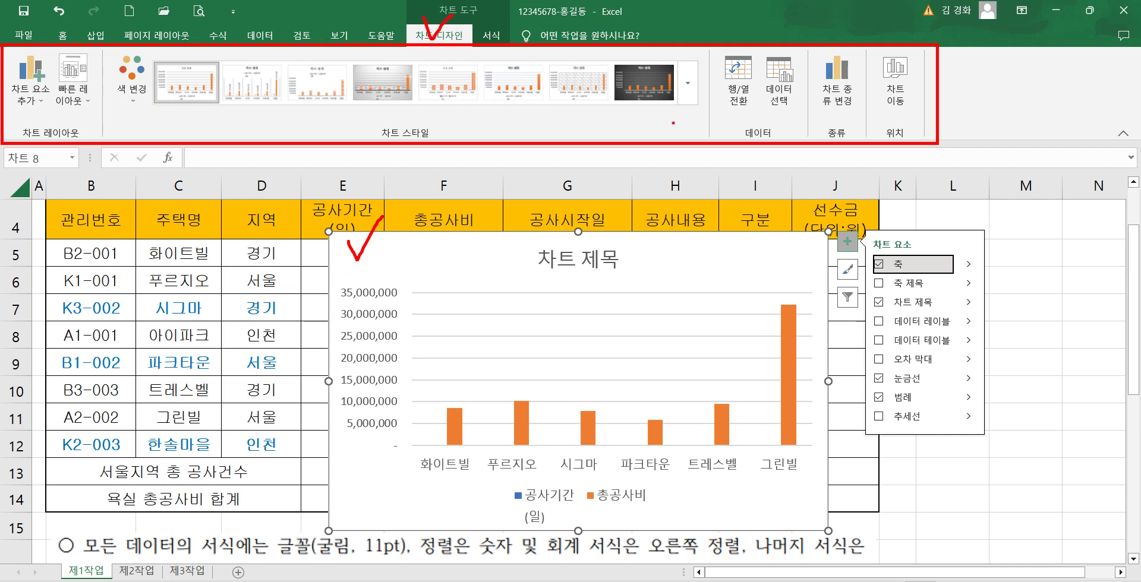
- Move the chart to a new sheet named 제4작업 and place that sheet after 제3작업
left_click(900, 98)
left_click(491, 318)
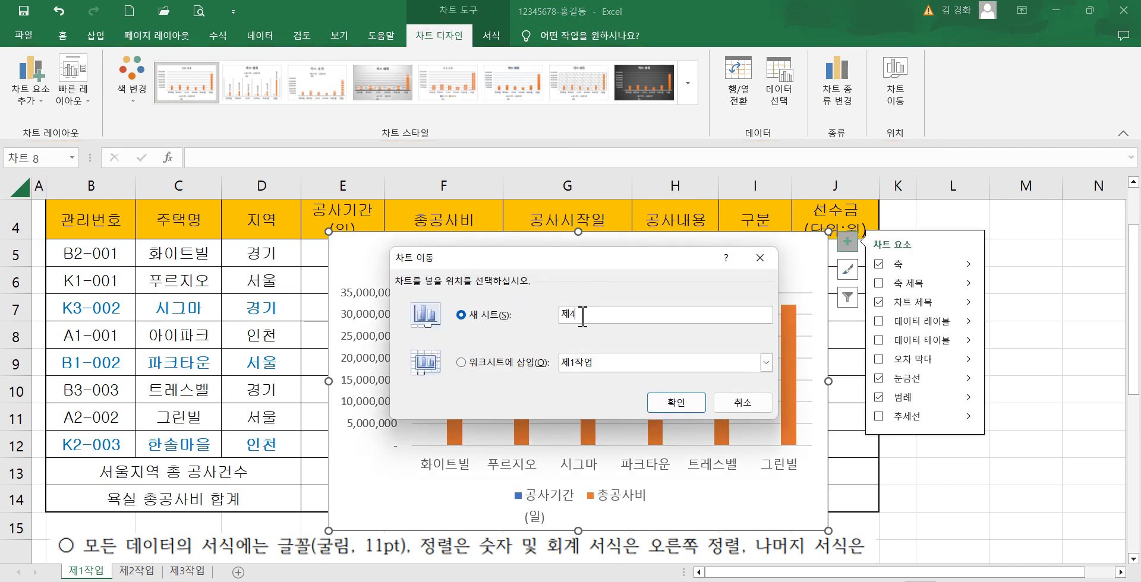
left_click(668, 403)
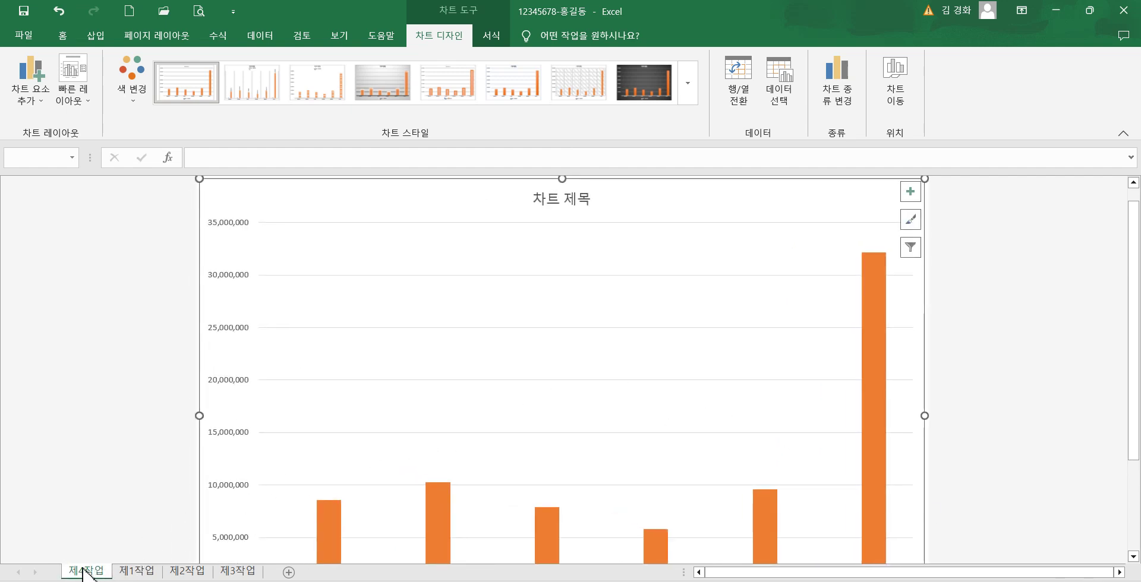
left_click_drag(83, 569, 274, 571)
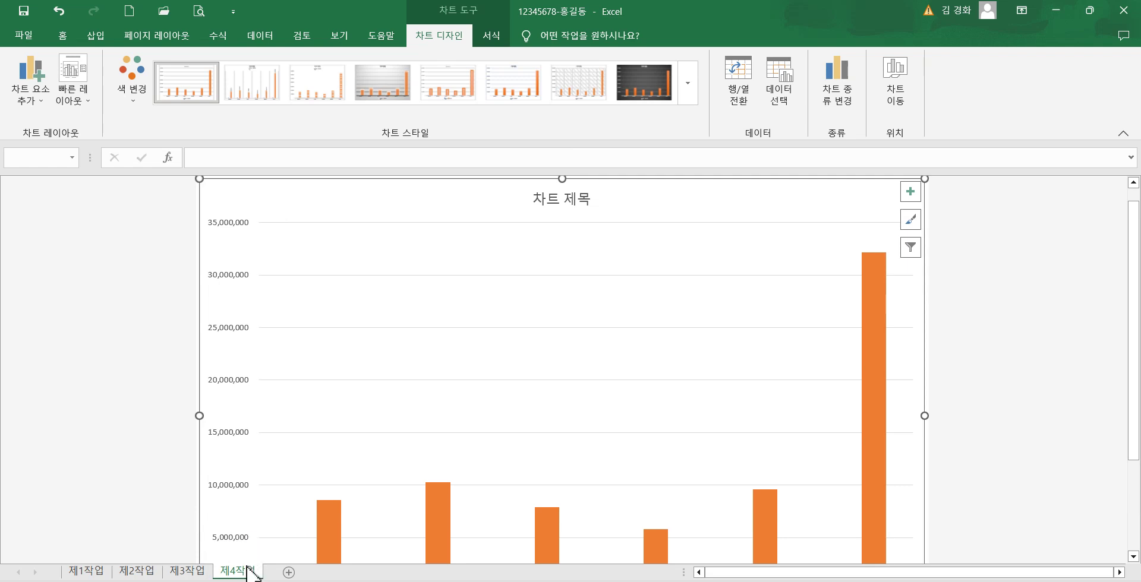
- Try to paste the copied conditions picture onto the 제4작업 chart, and undo the paste
left_click(178, 266)
left_click(221, 203)
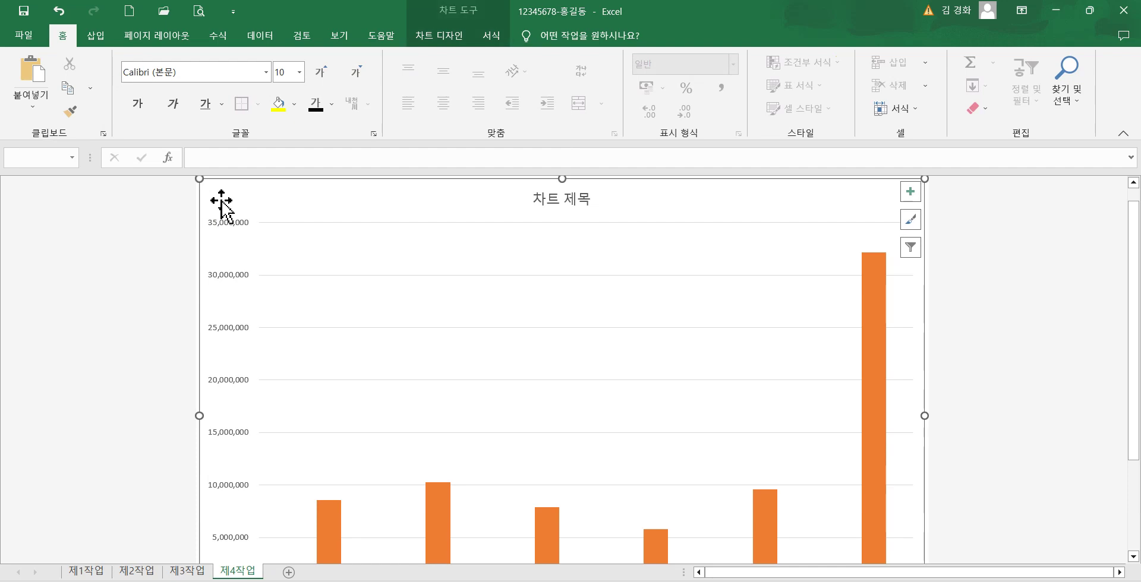
key("ctrl+v")
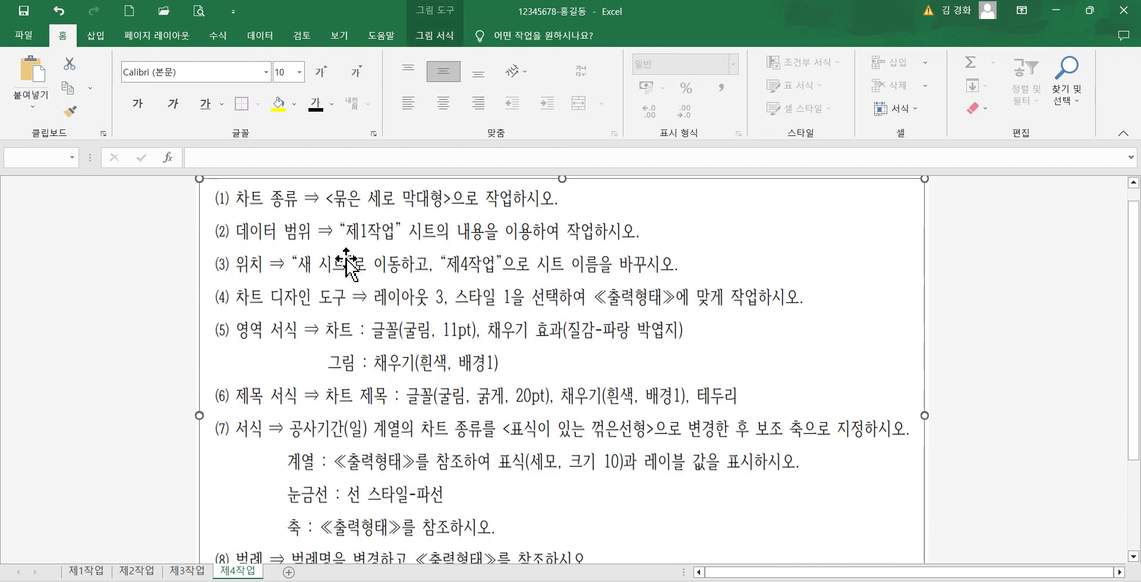
key("ctrl+z")
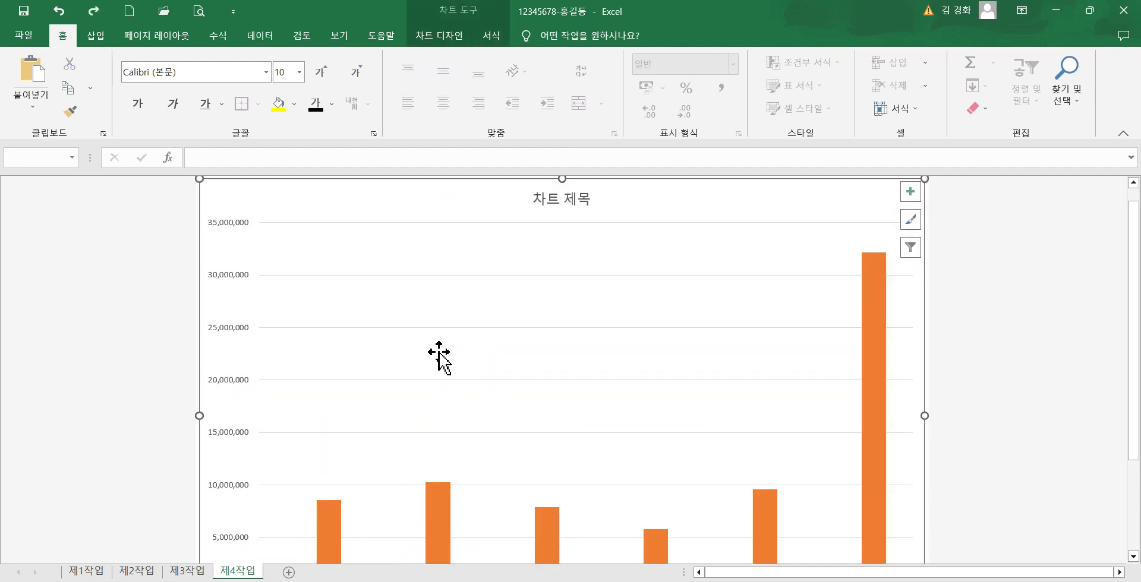
left_click(992, 374)
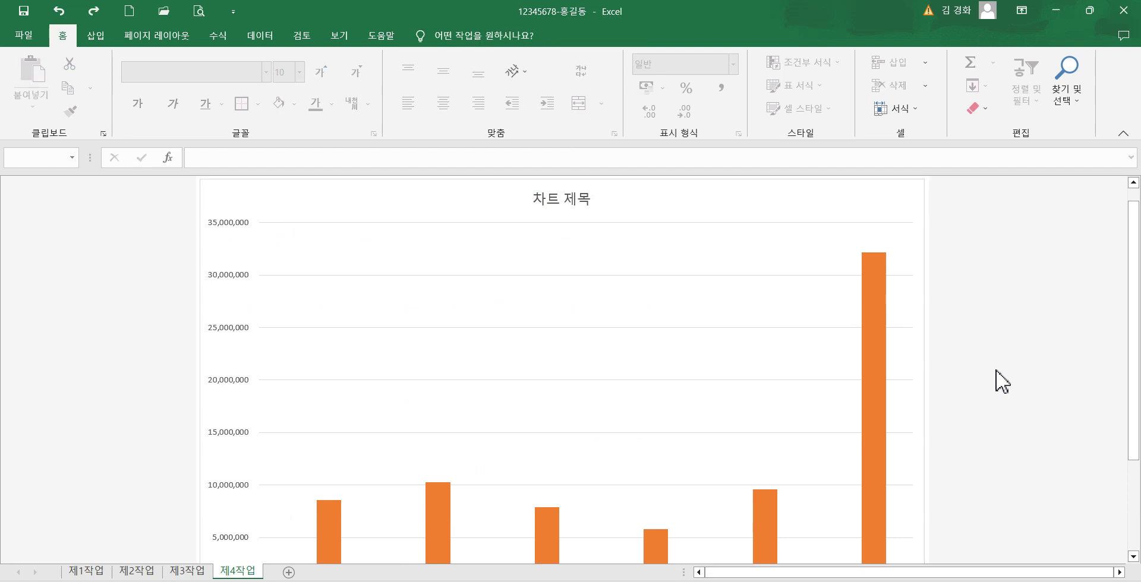
- Switch to GE01-14A.pdf in 알PDF, capture chart conditions (1) to (10), and save the capture as a PNG in the 다운로드 folder
left_click(95, 38)
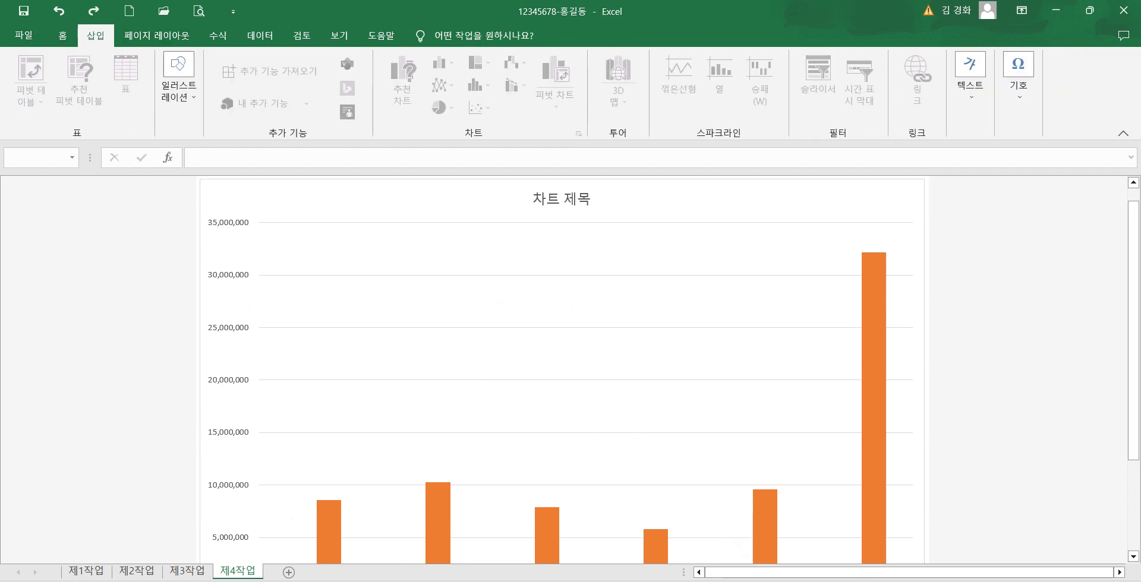
key("alt+Tab")
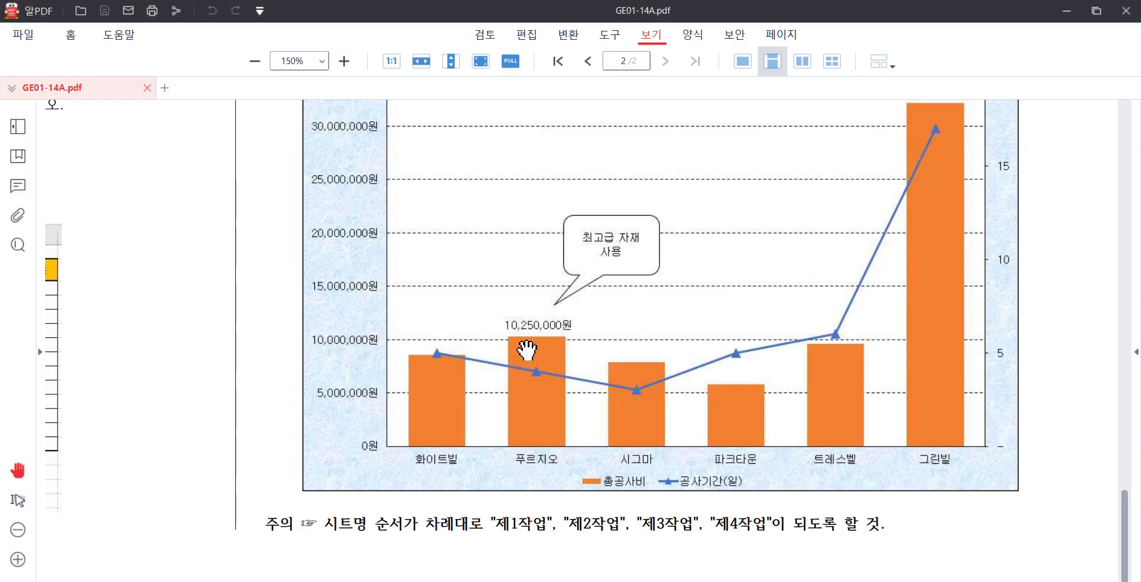
scroll(556, 294, "up", 5)
scroll(559, 303, "up", 3)
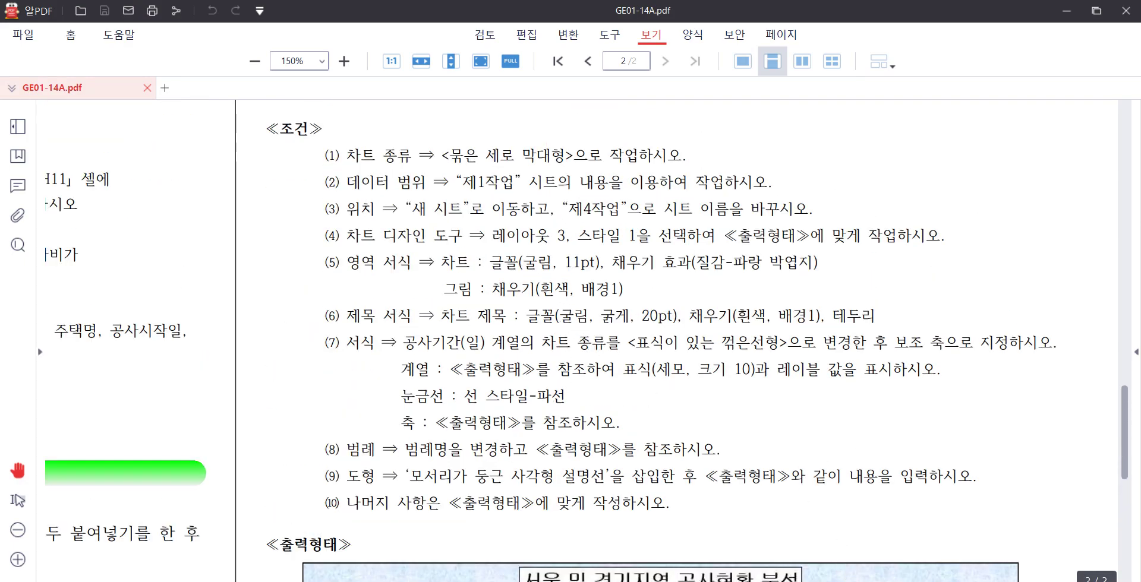
left_click(562, 581)
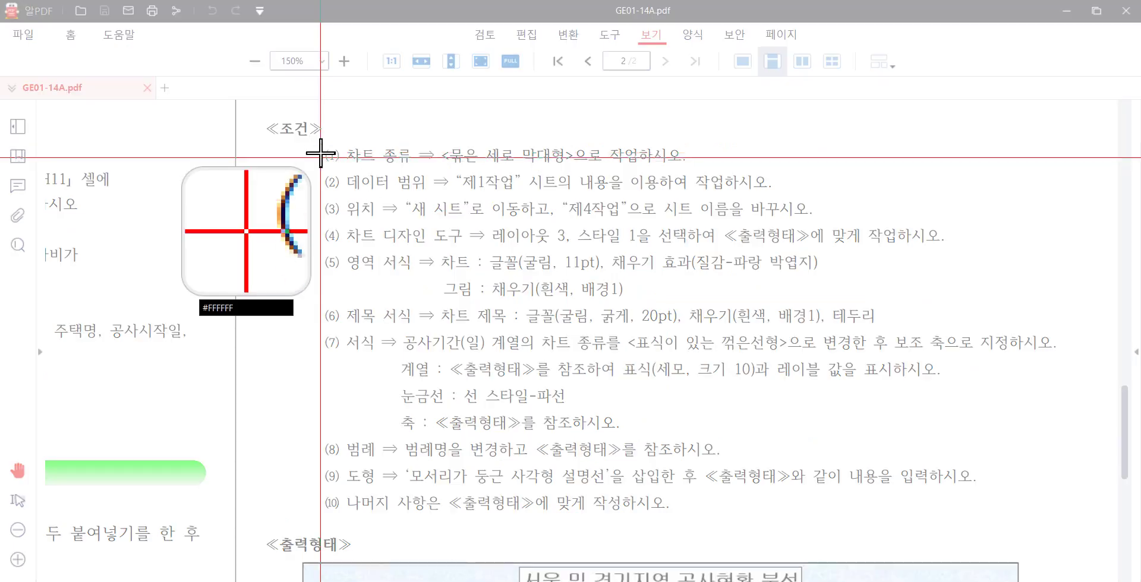
left_click_drag(314, 145, 1068, 522)
left_click(229, 54)
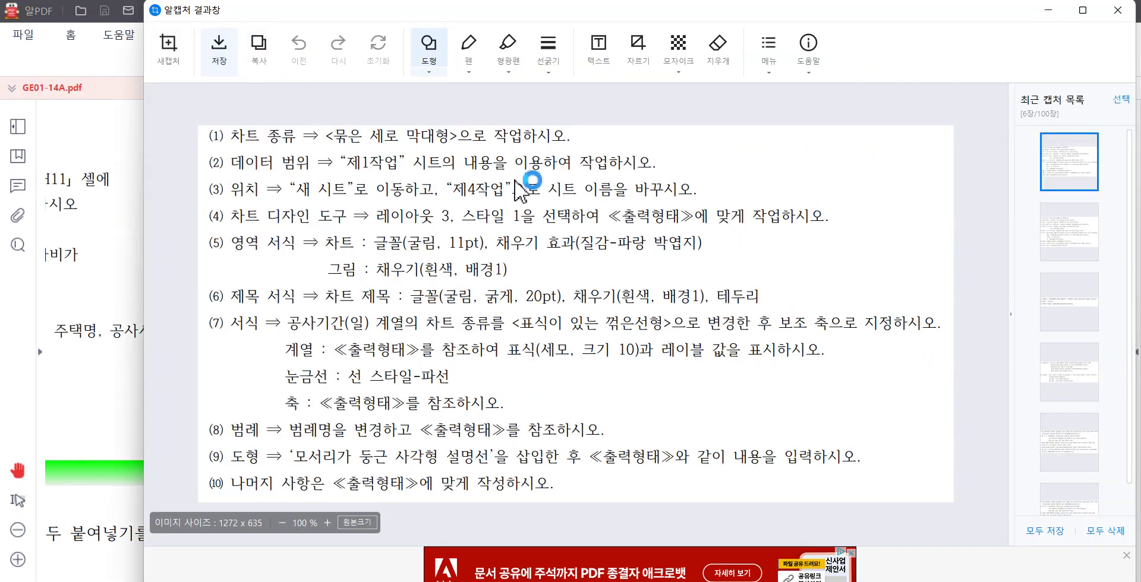
left_click(606, 349)
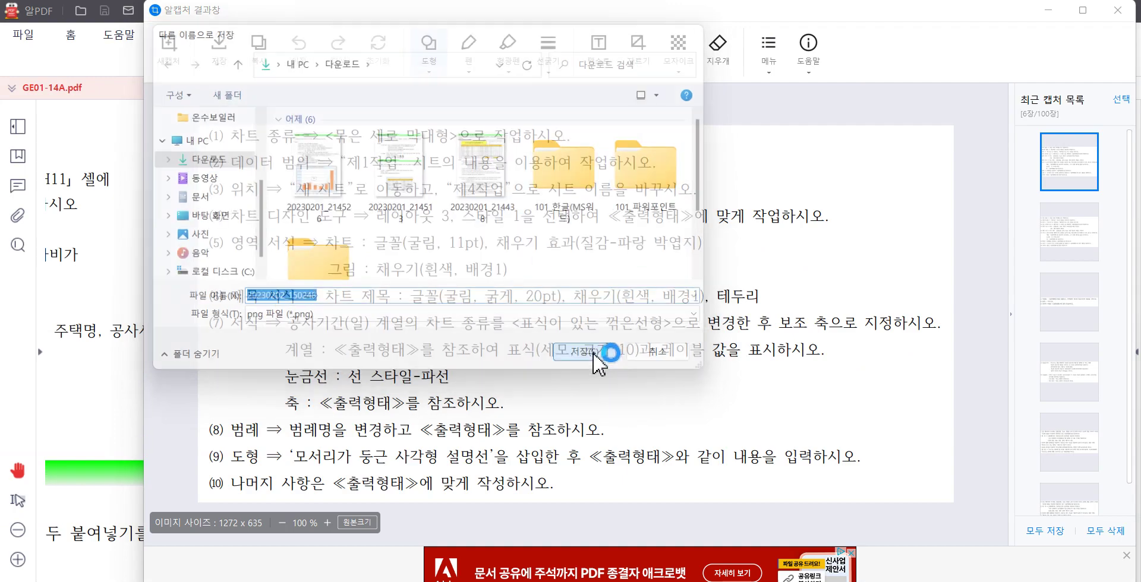
left_click(1049, 11)
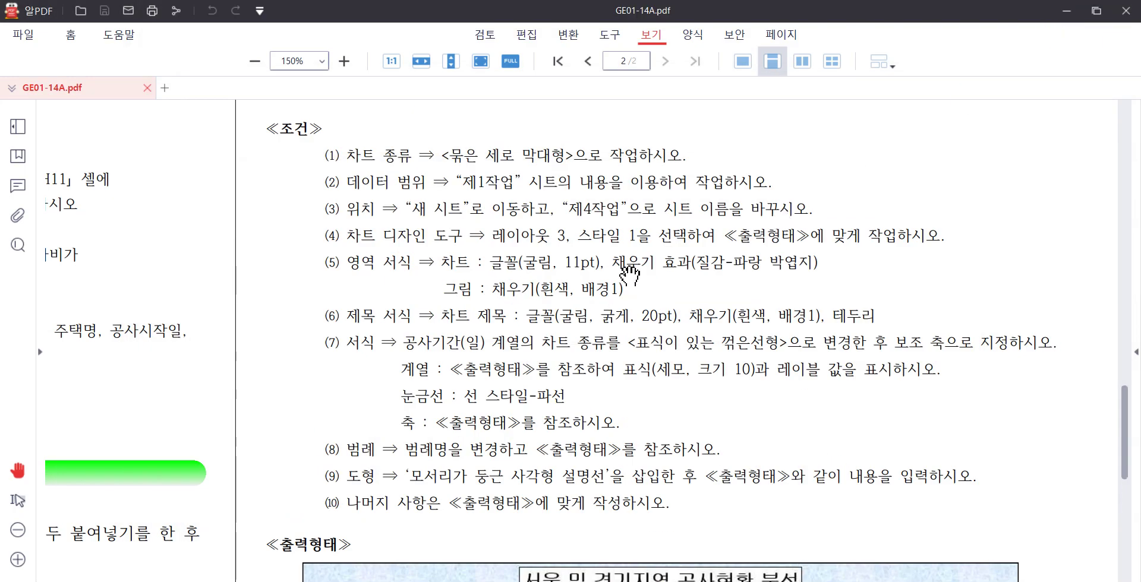
- Back in Excel, insert the picture 20230202_150248 onto the 제4작업 chart and move it below the 25,000,000 gridline
key("alt+Tab")
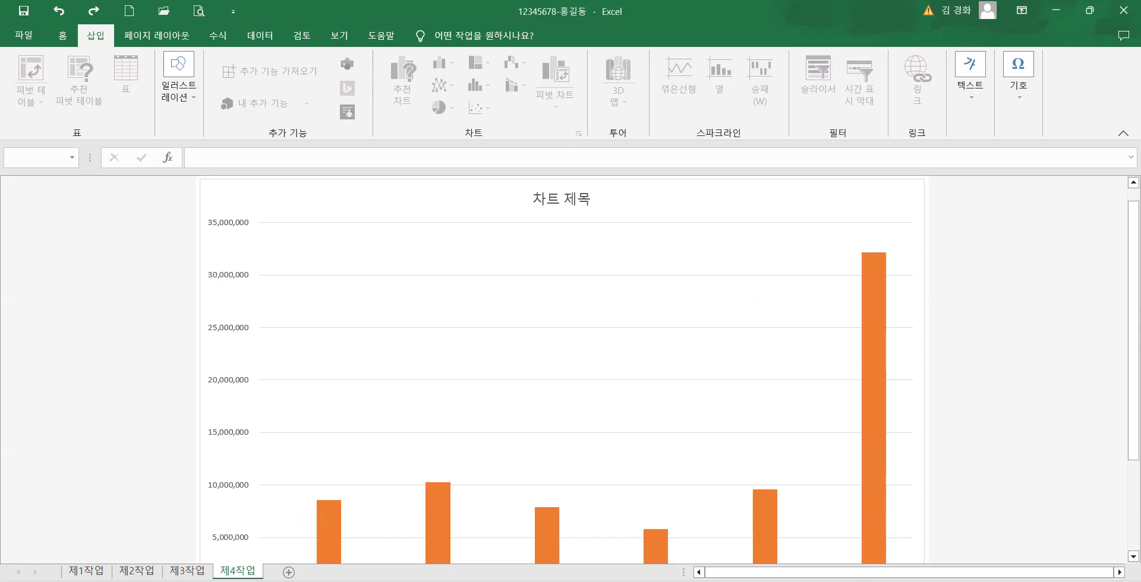
left_click(179, 92)
left_click(262, 279)
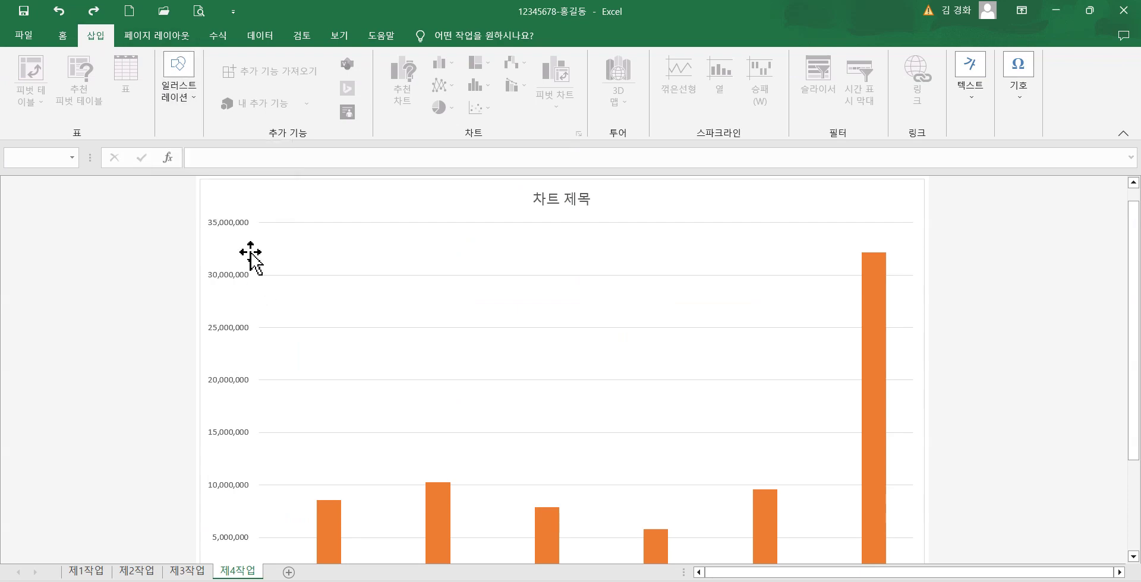
left_click(237, 202)
left_click(183, 128)
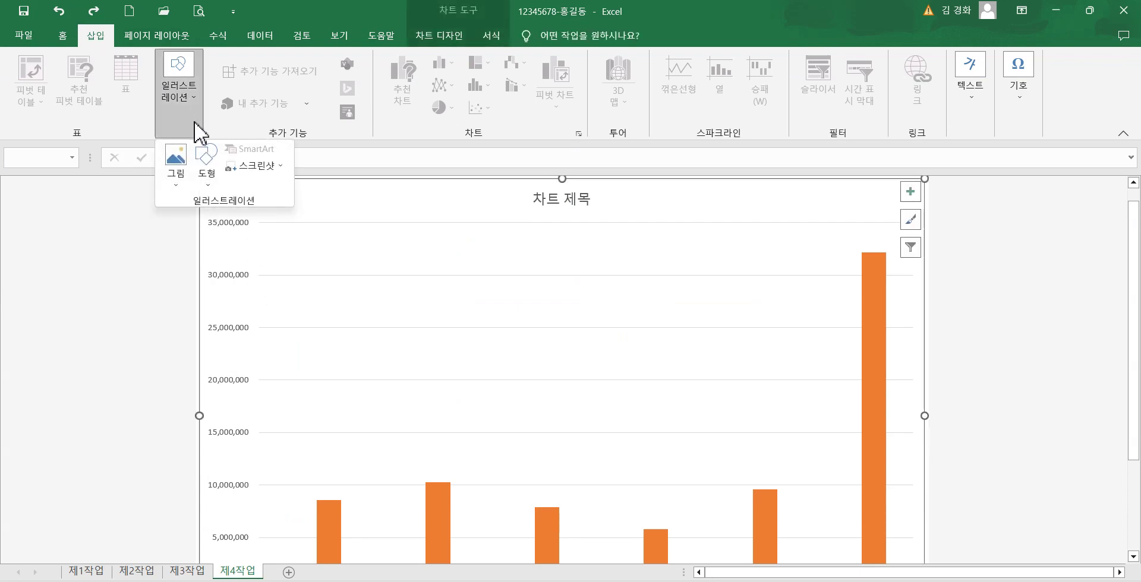
left_click(190, 178)
left_click(221, 224)
double_click(191, 153)
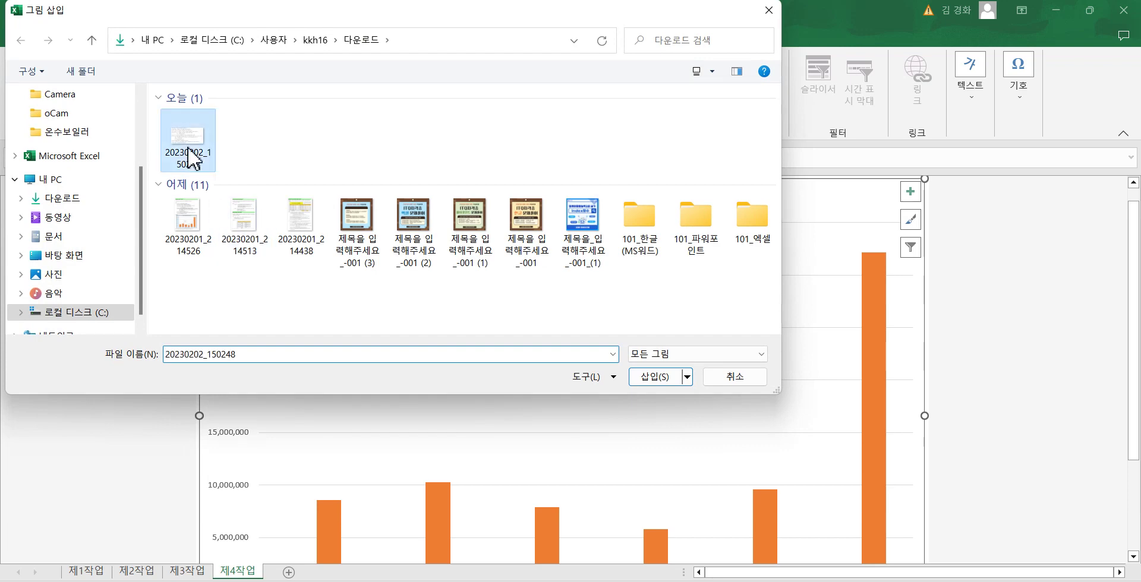
left_click_drag(423, 294, 434, 428)
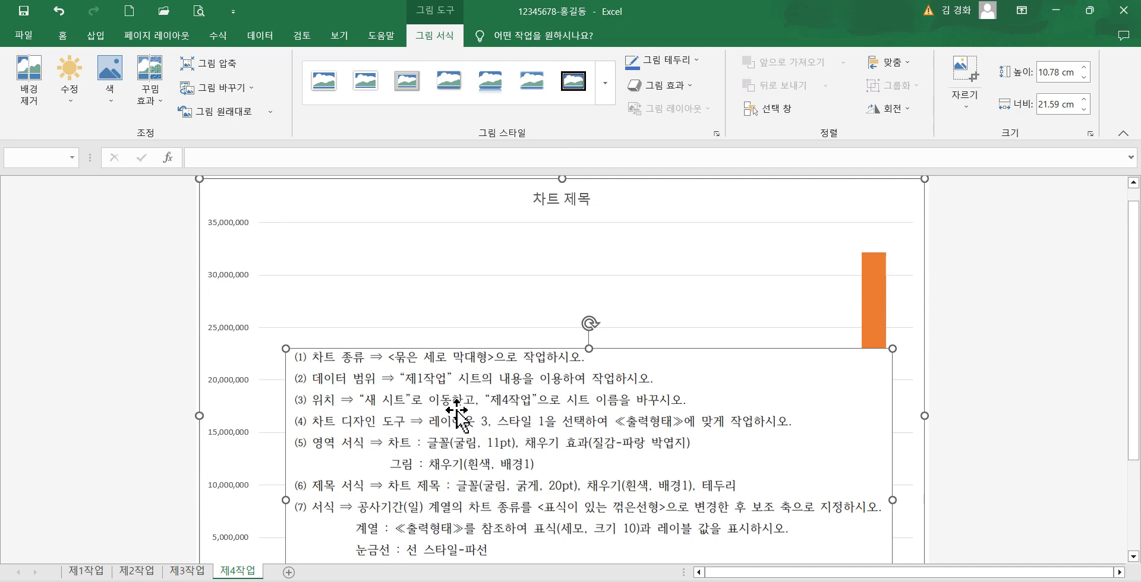
left_click(243, 200)
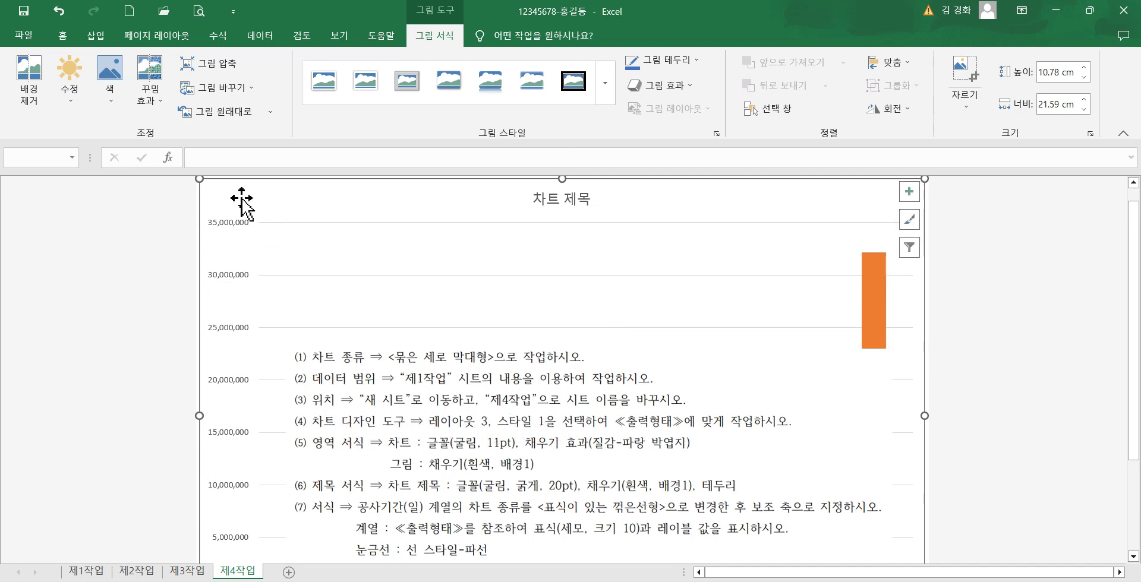
- Apply quick layout 레이아웃 3 and chart style 스타일 1 to the 제4작업 chart
left_click(446, 42)
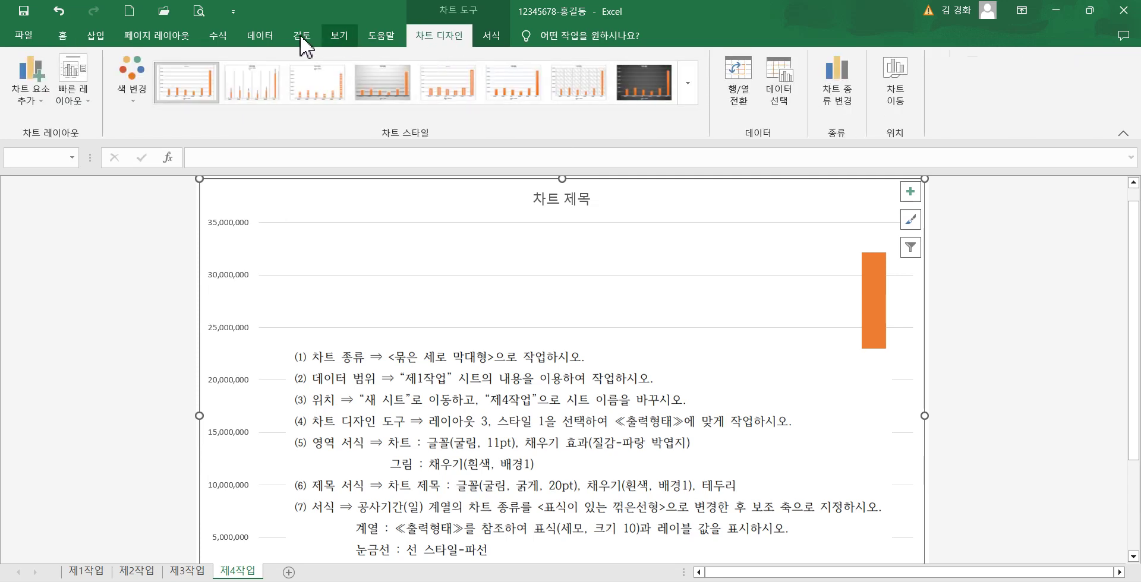
left_click(86, 112)
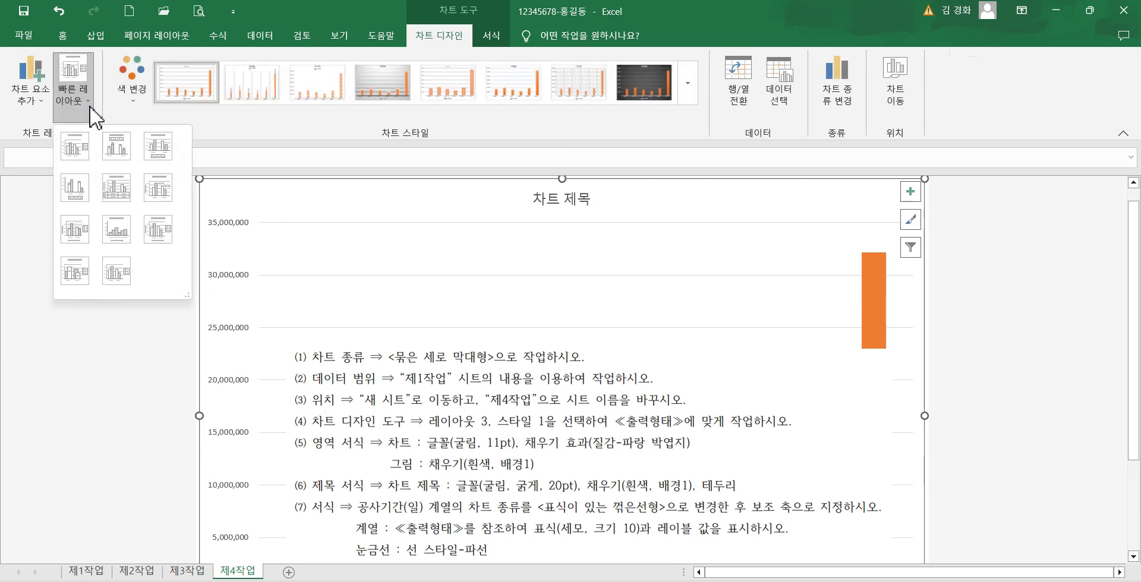
left_click(166, 153)
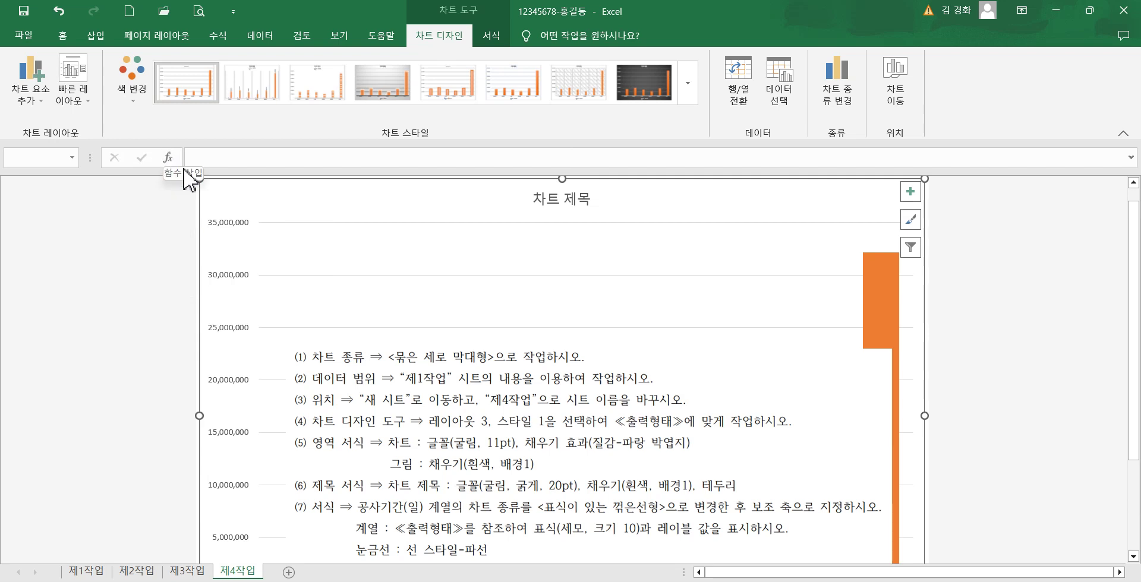
left_click(185, 89)
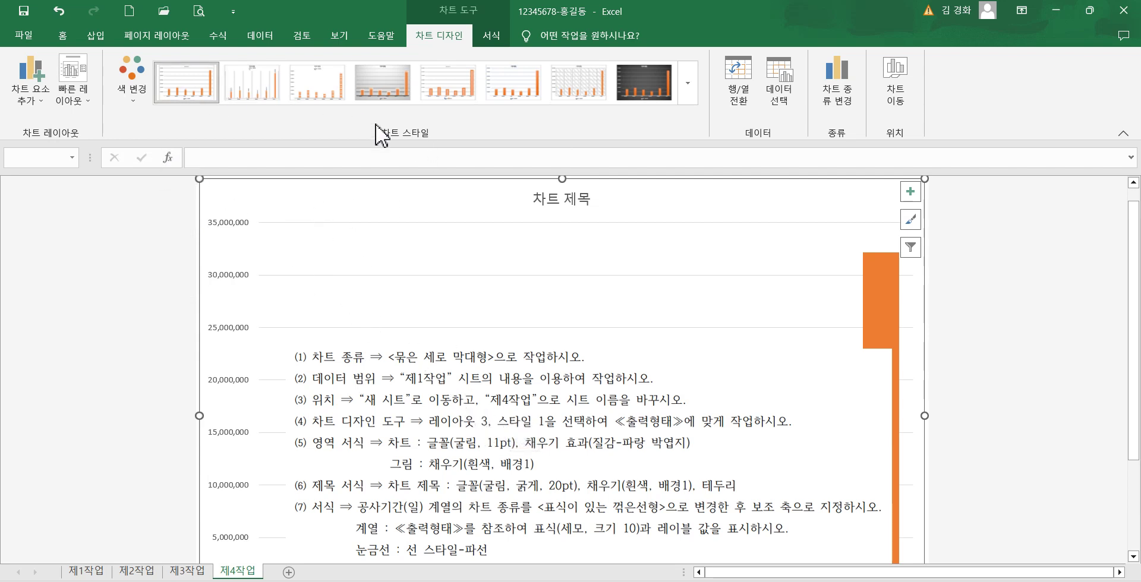
left_click(687, 98)
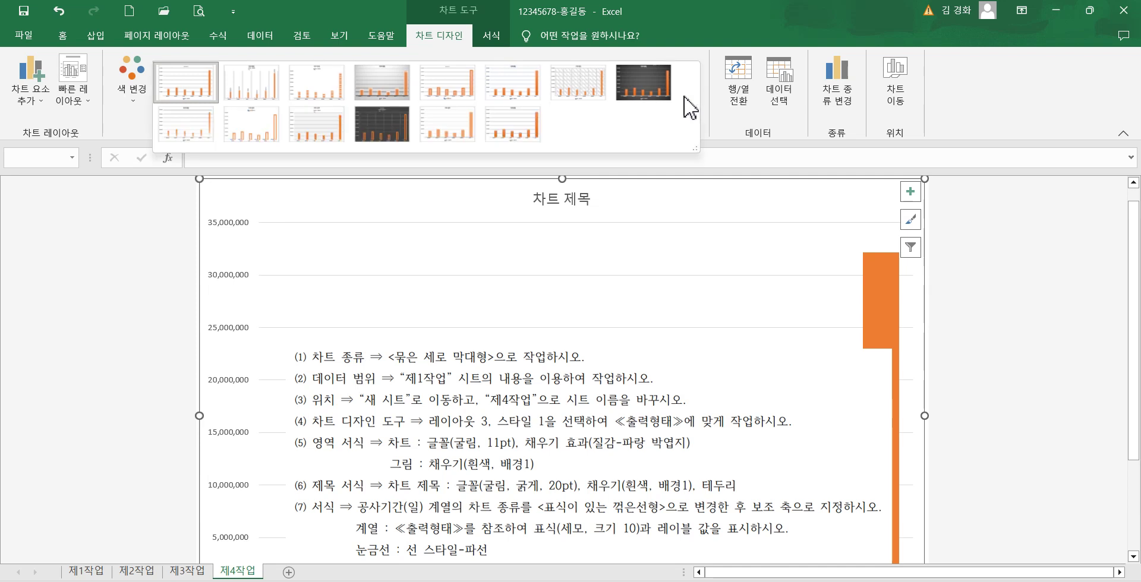
left_click(184, 89)
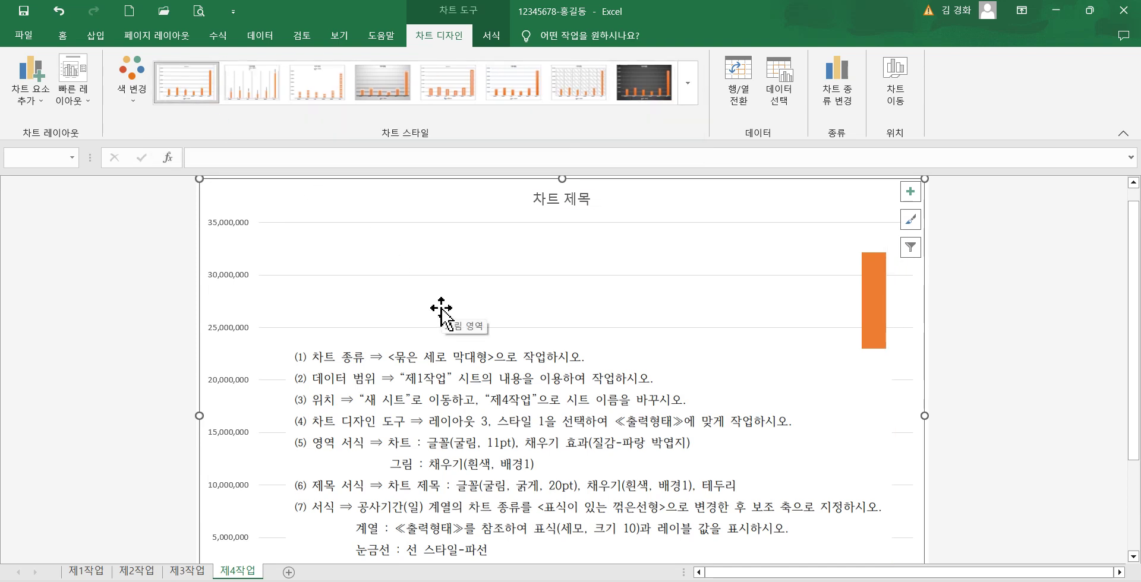
left_click_drag(444, 374, 539, 513)
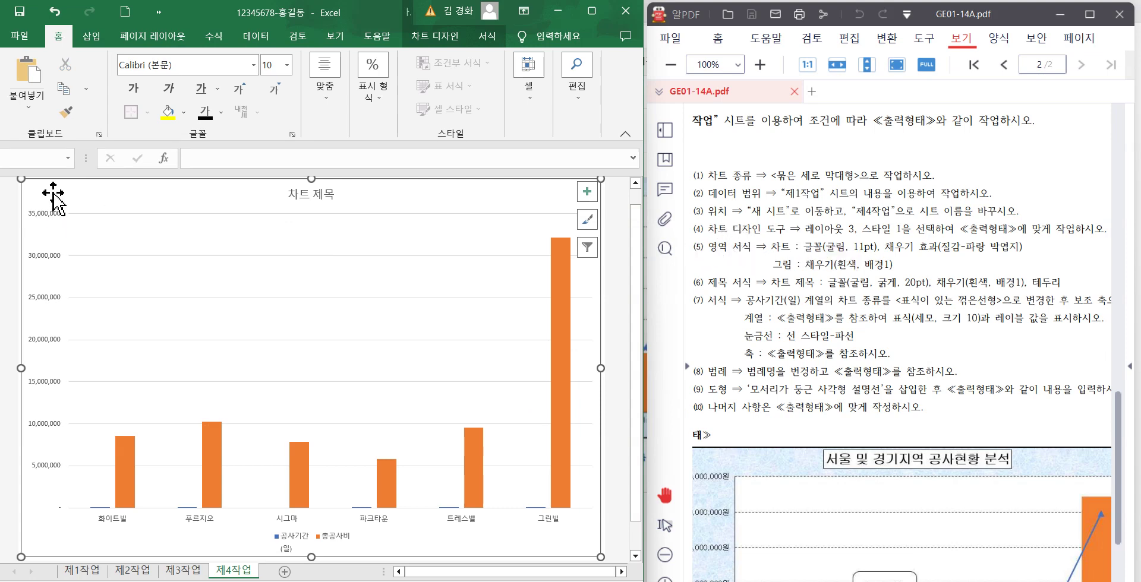
- Set the font of the whole 제4작업 chart to 굴림, 11 pt
left_click(255, 65)
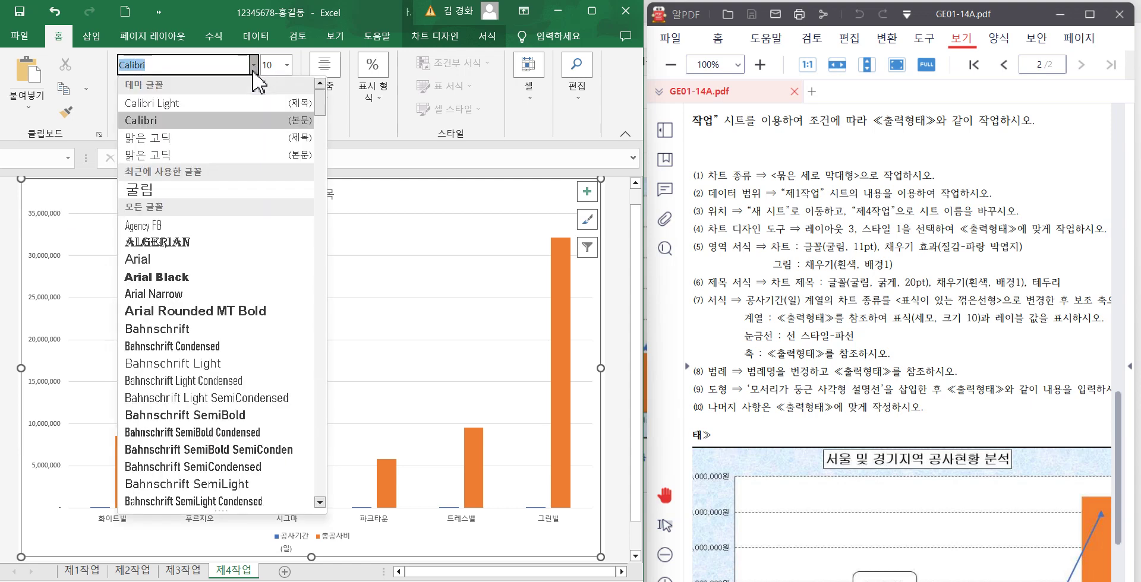
left_click(173, 190)
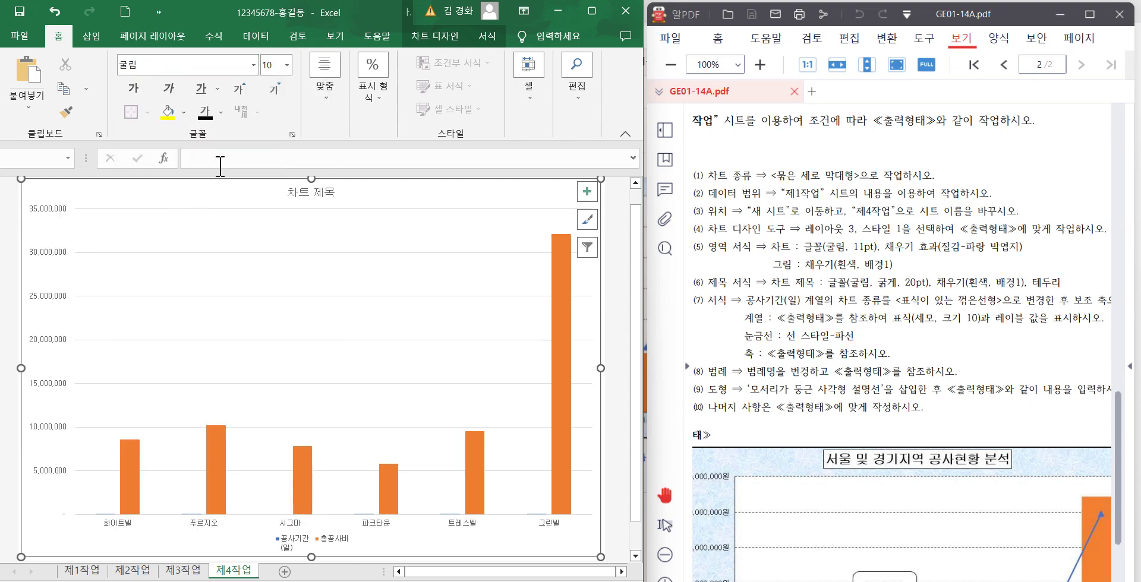
left_click(287, 66)
left_click(281, 143)
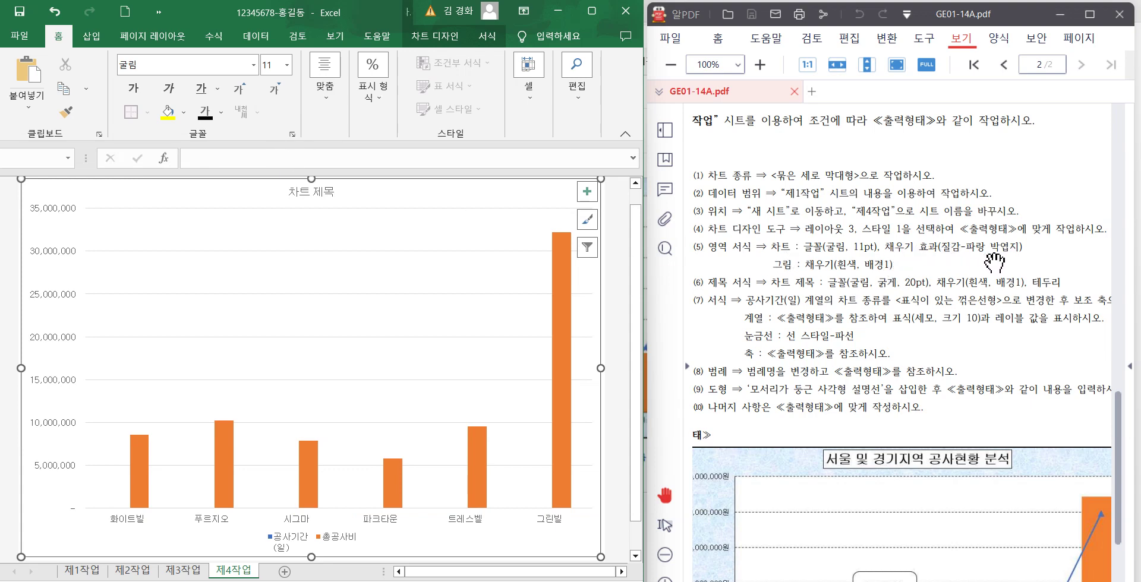
- Fill the chart area with the 파랑 박엽지 texture
left_click(489, 37)
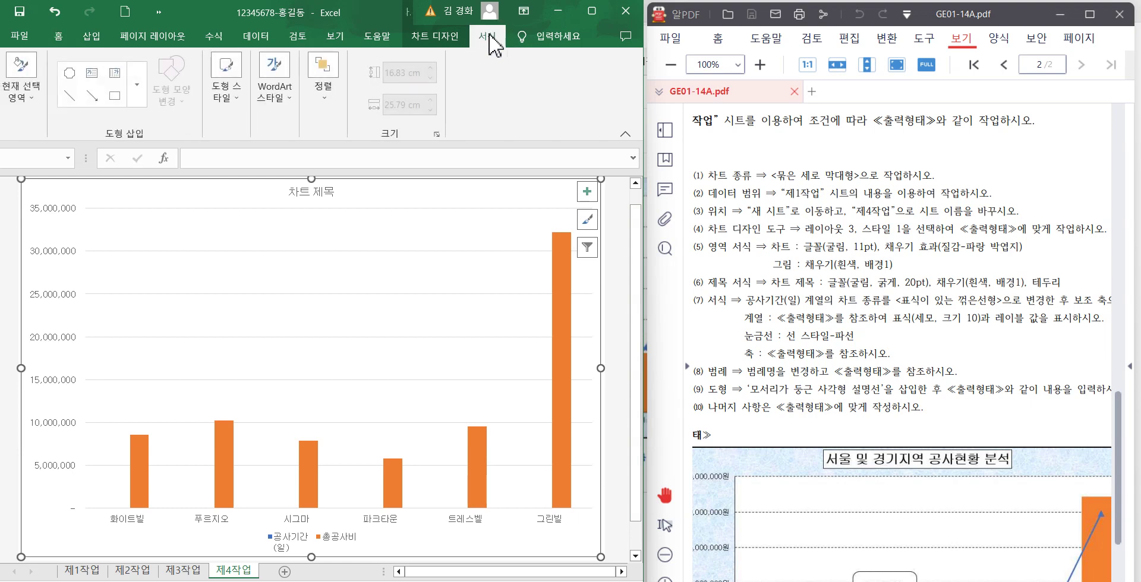
left_click(234, 109)
left_click(419, 150)
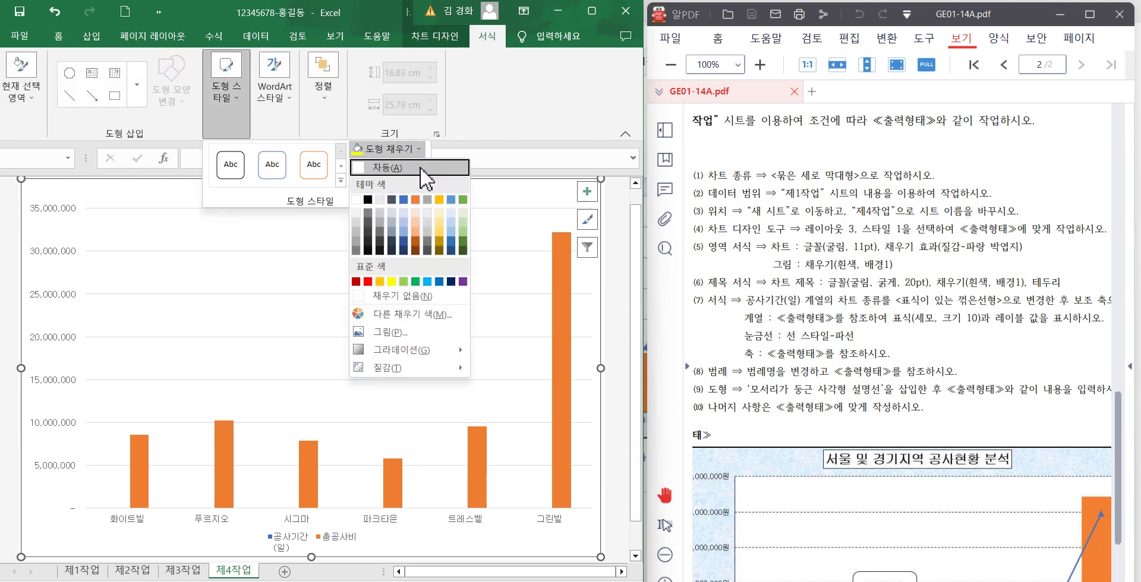
mouse_move(424, 369)
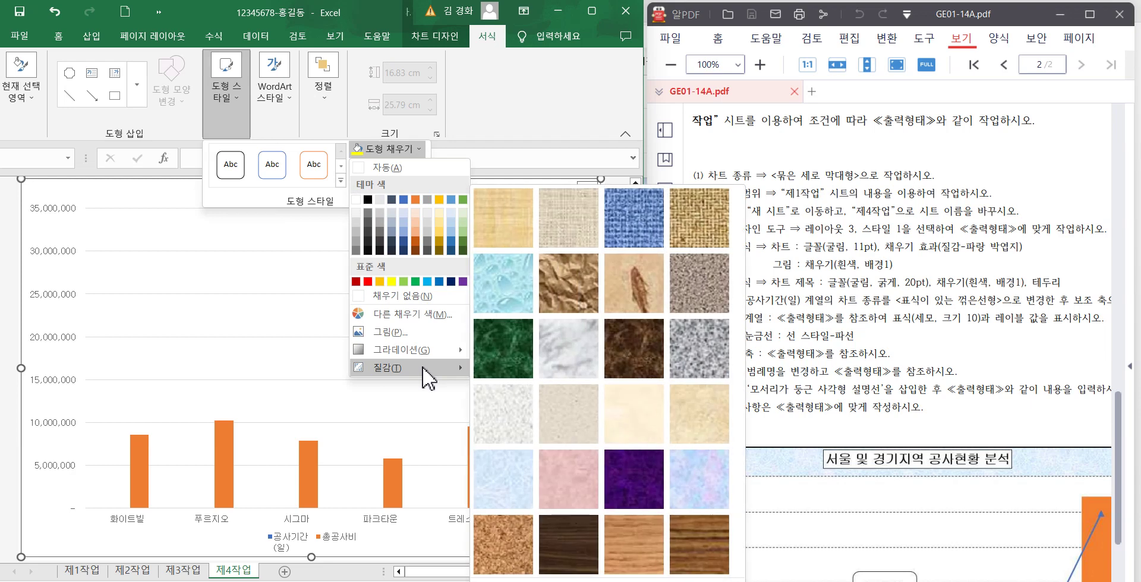
left_click(505, 487)
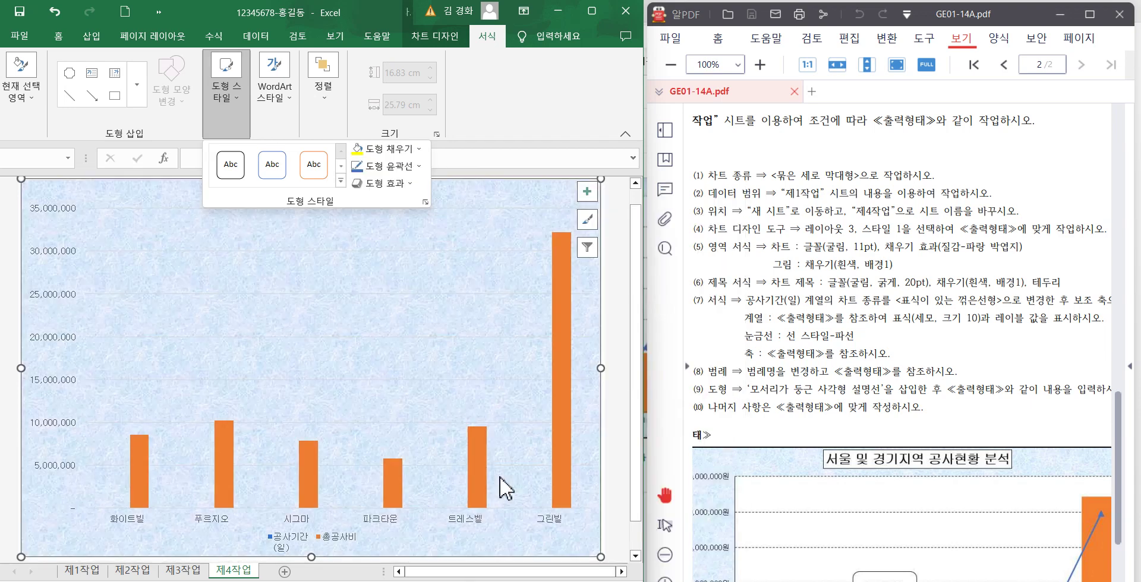
- Fill the chart's plot area (그림 영역) with the theme colour 흰색, 배경 1
left_click(348, 323)
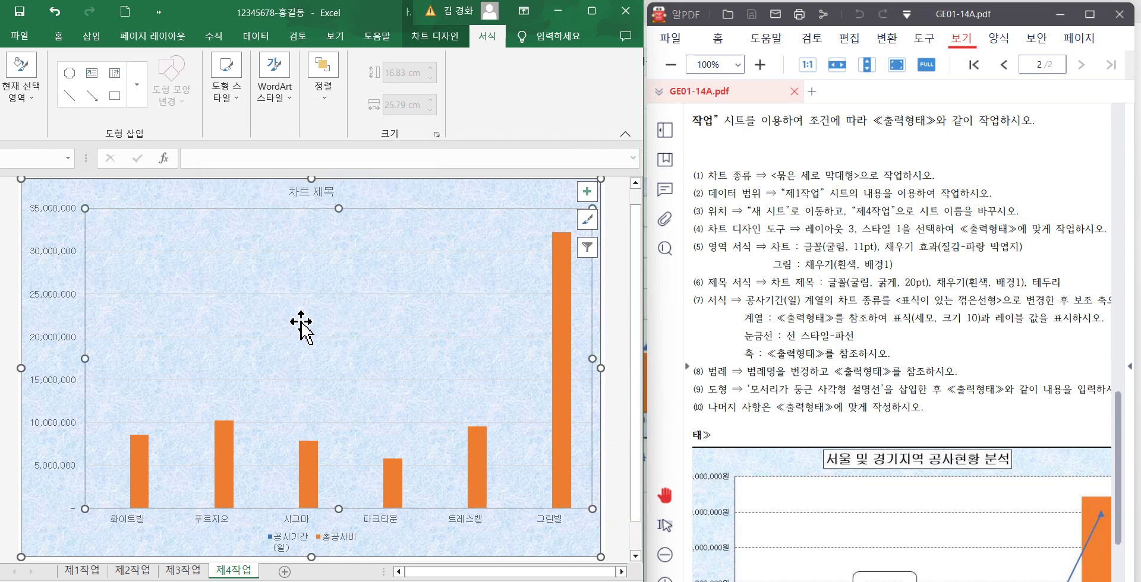
left_click_drag(252, 313, 333, 288)
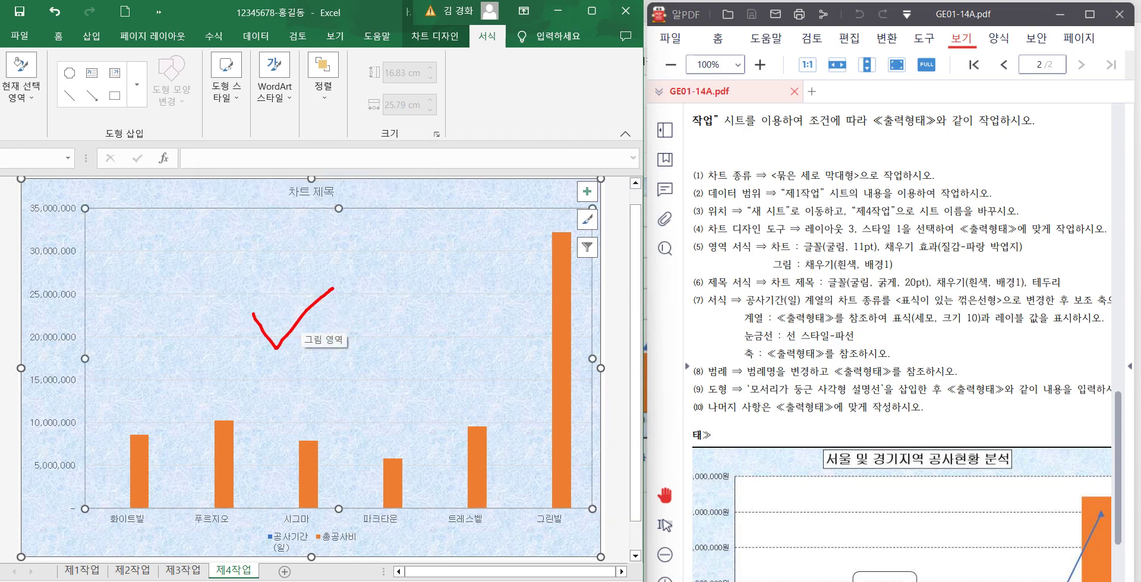
key("Escape")
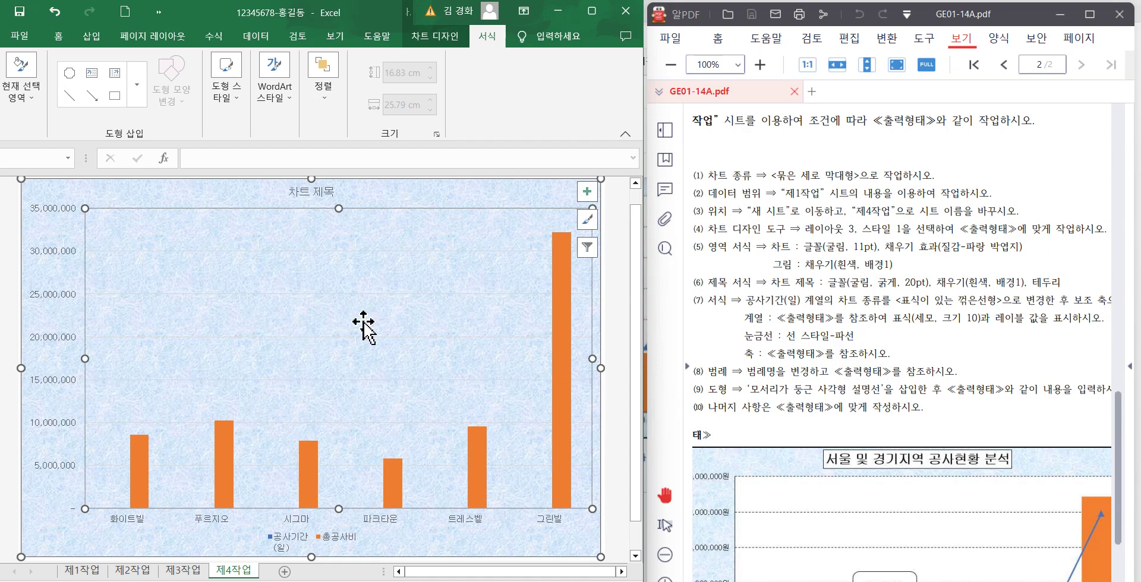
left_click(241, 119)
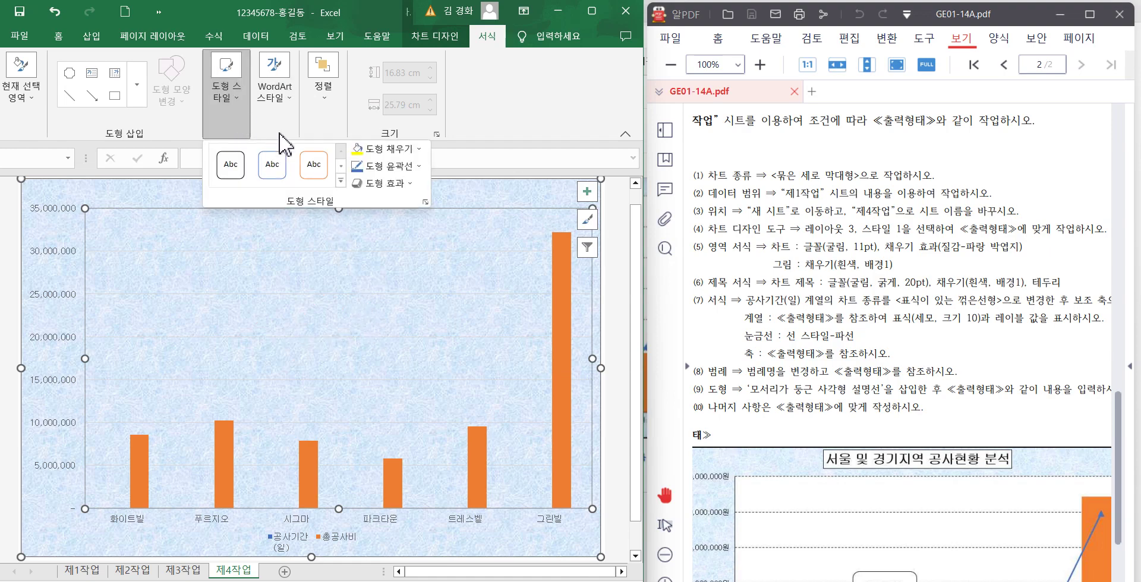
left_click(416, 149)
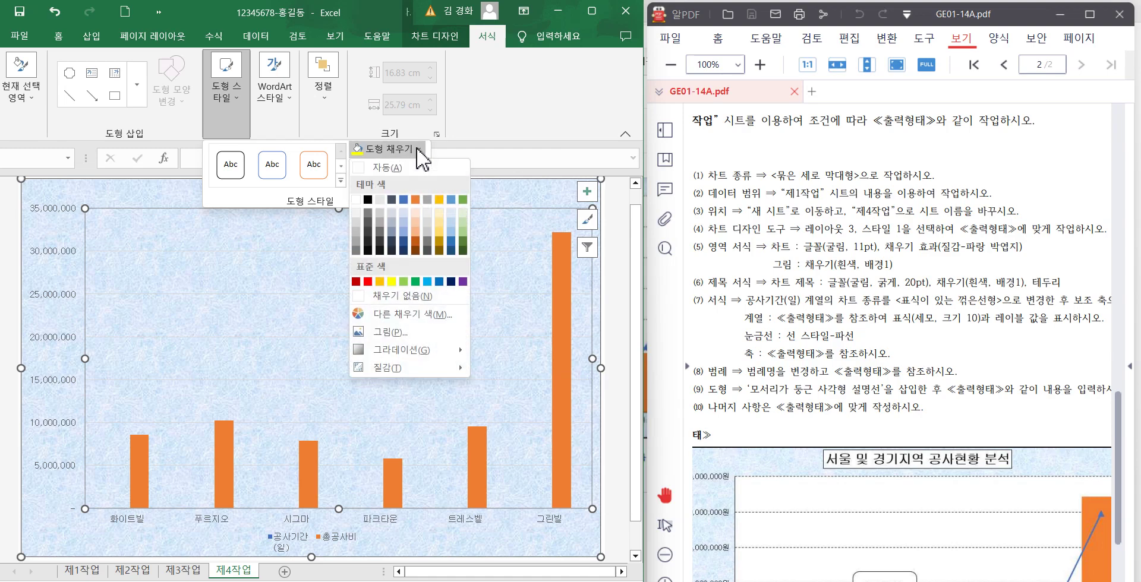
left_click(355, 199)
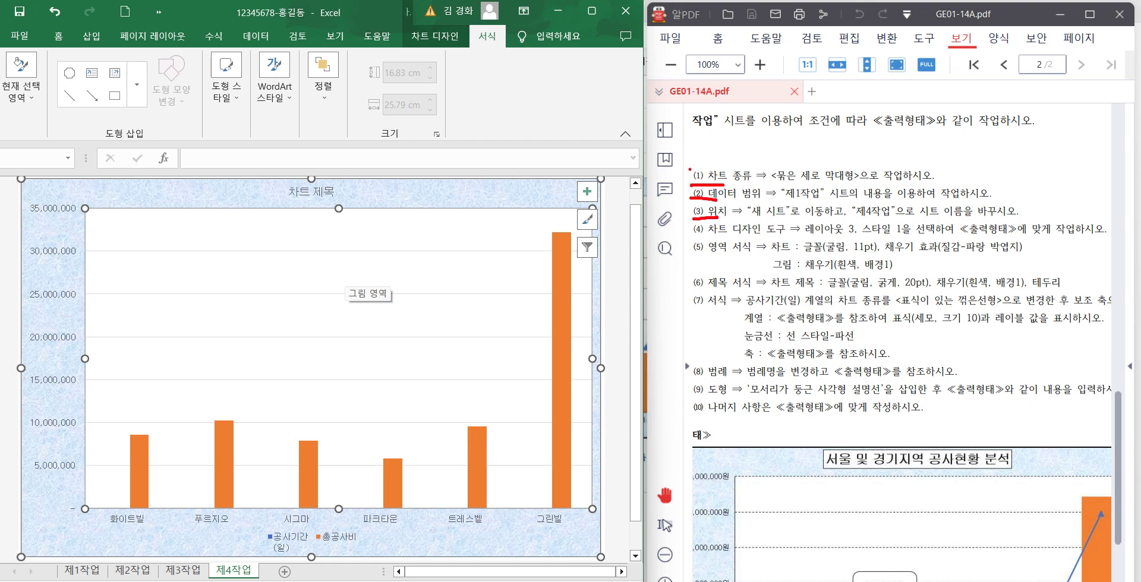
key("Escape")
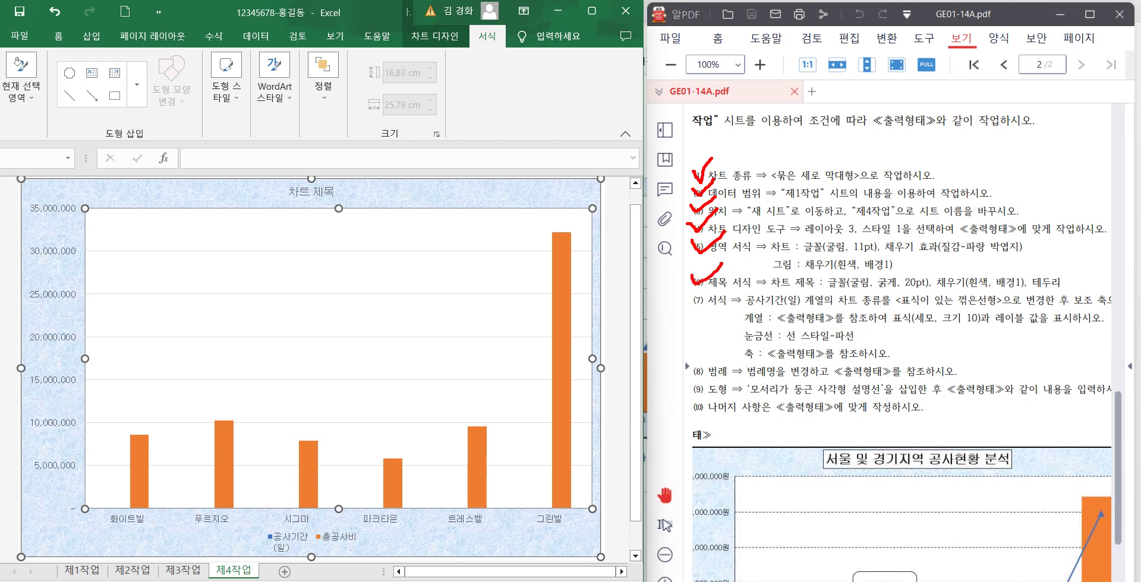
- Fill the chart title box with 흰색, 배경 1 and give it a 검정, 텍스트 1 outline
left_click(322, 191)
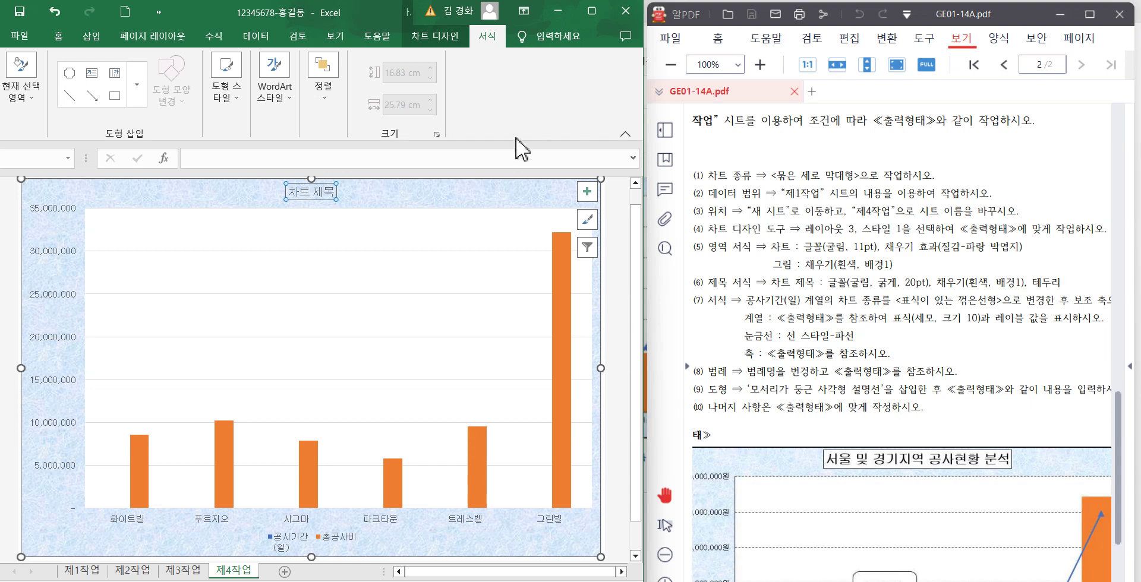
left_click(227, 89)
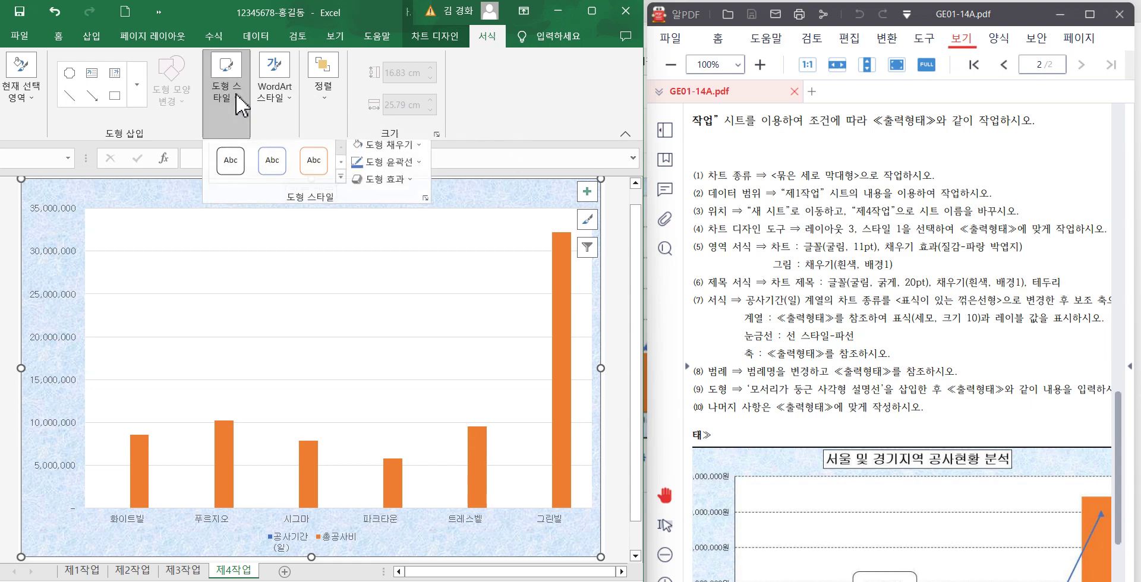
left_click(417, 149)
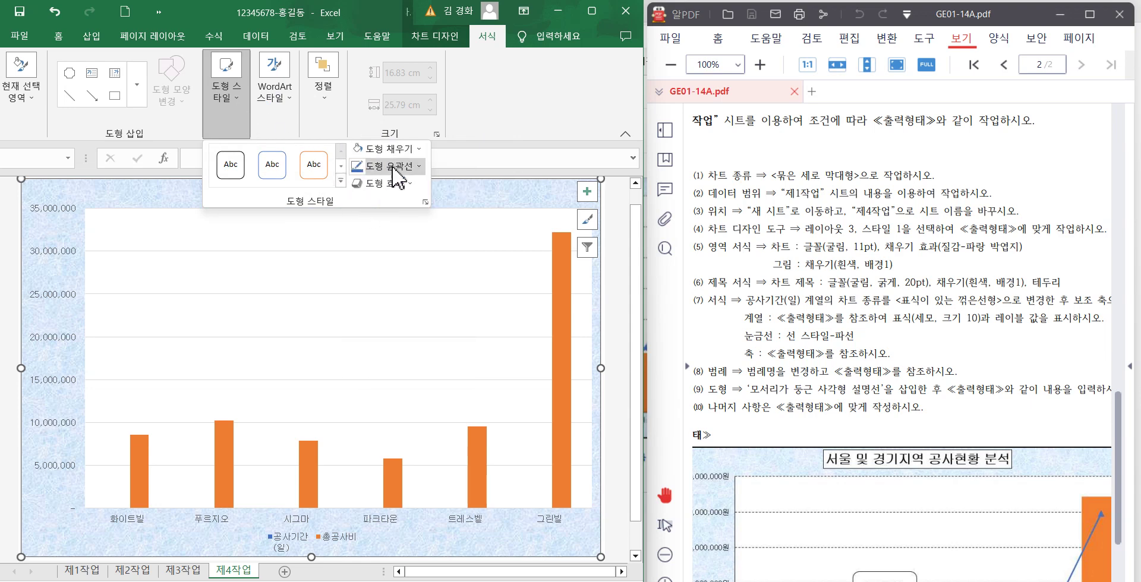
left_click(392, 167)
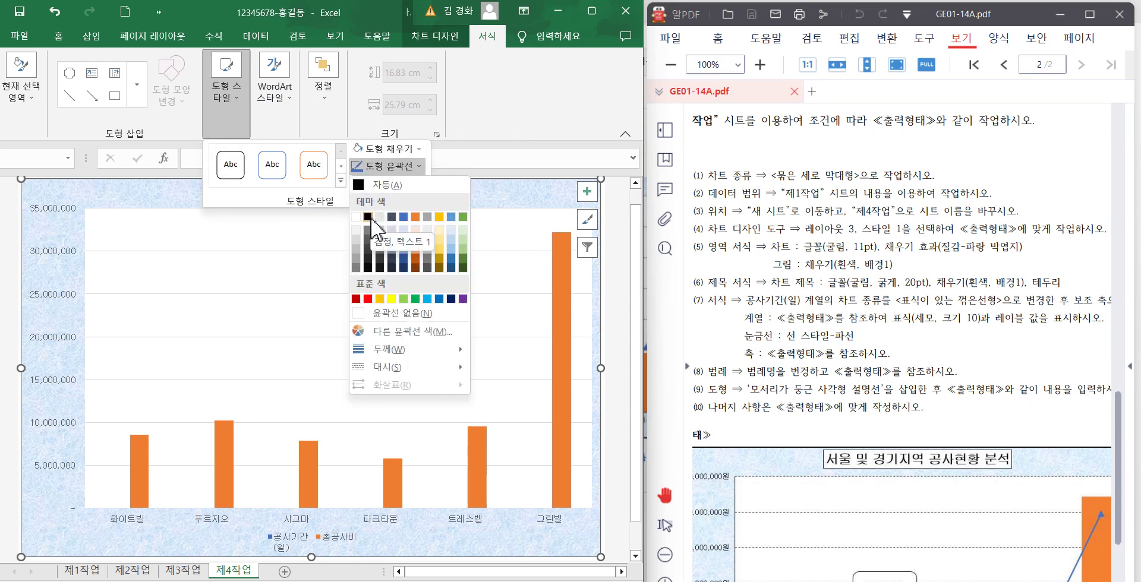
left_click(370, 218)
left_click(446, 201)
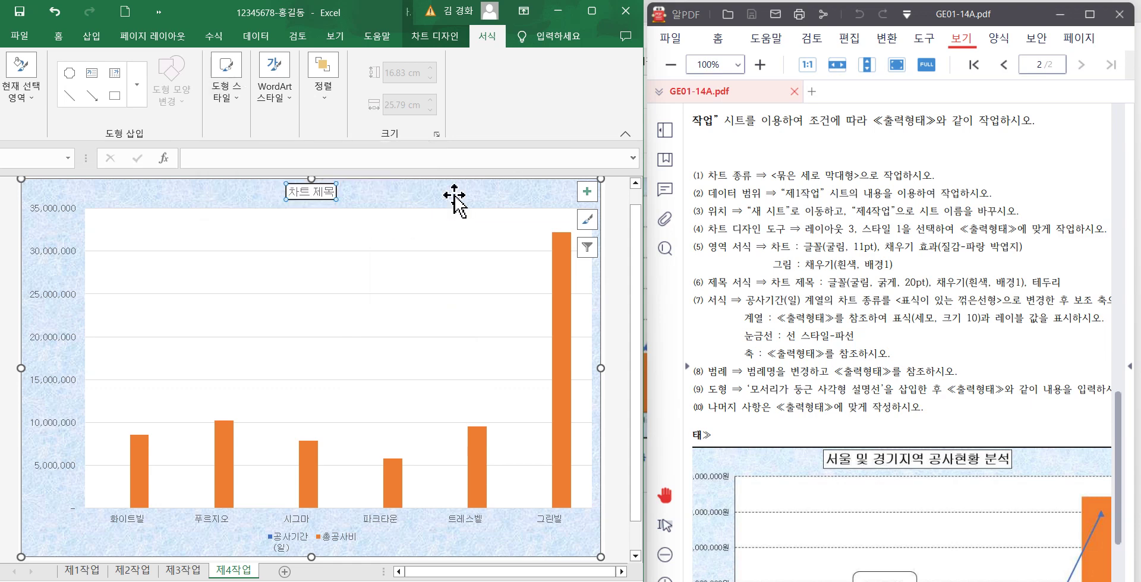
- Make the chart title bold and set its font size to 20 pt
left_click(58, 37)
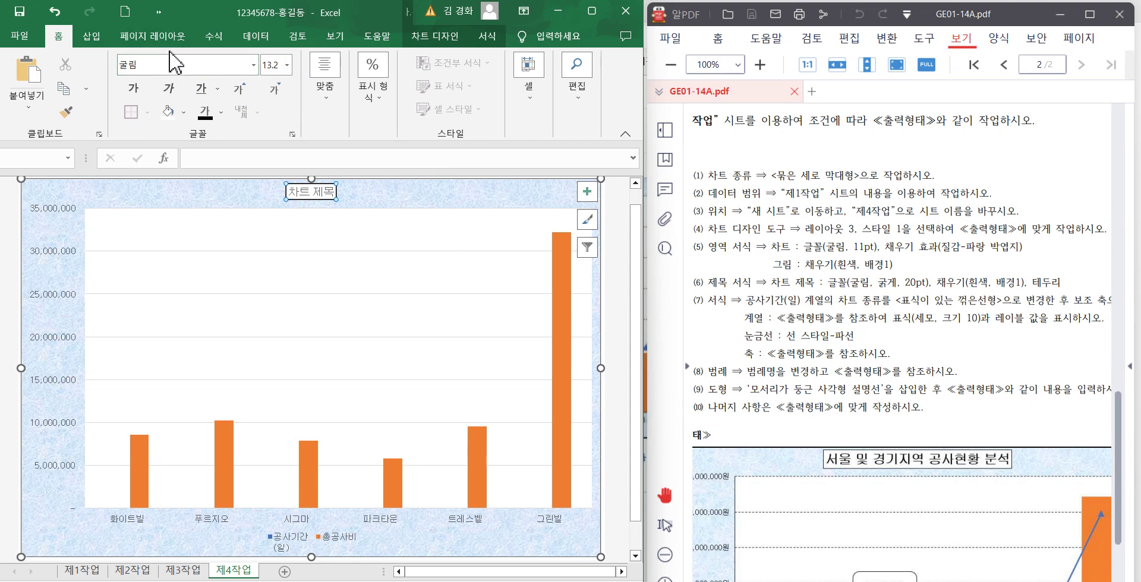
left_click(133, 88)
left_click(287, 65)
left_click(272, 212)
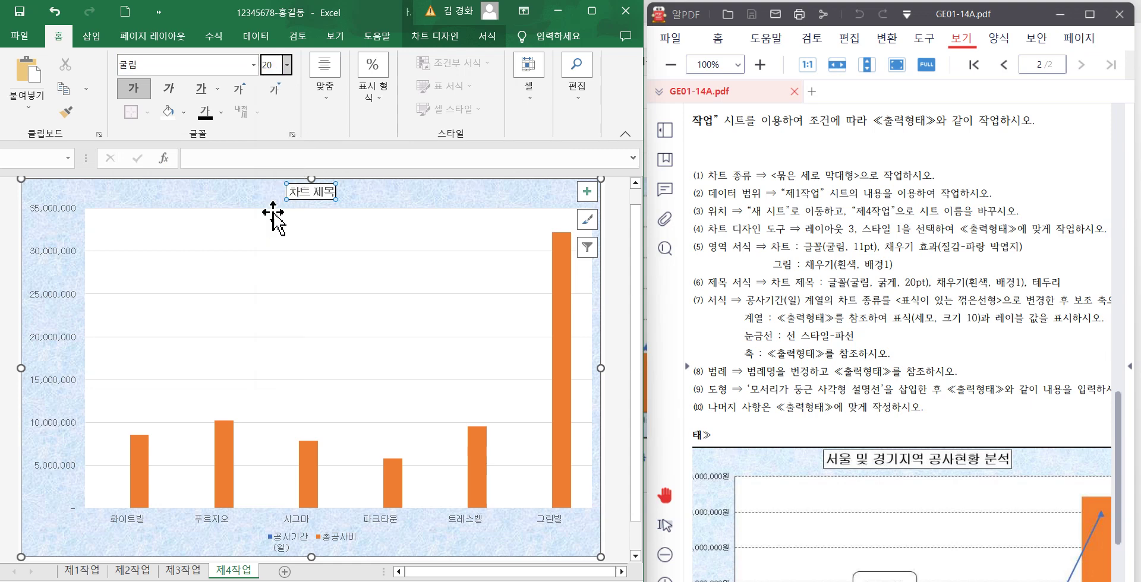
- Replace the placeholder chart title with 서울 및 경기지역 공사현황 분석
left_click_drag(277, 196, 349, 208)
type("서")
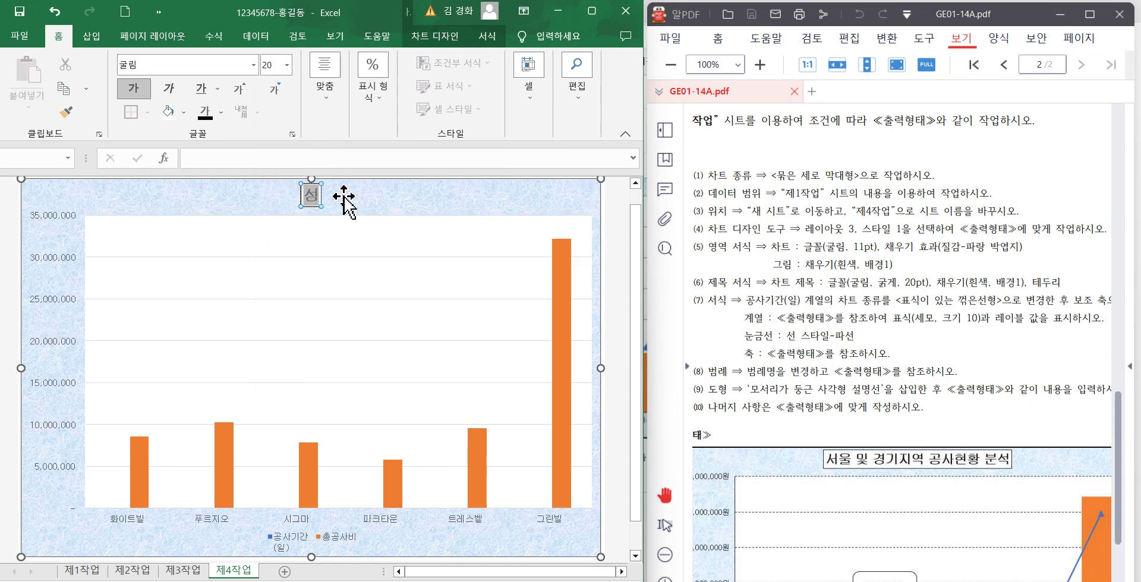
type("울 및 ")
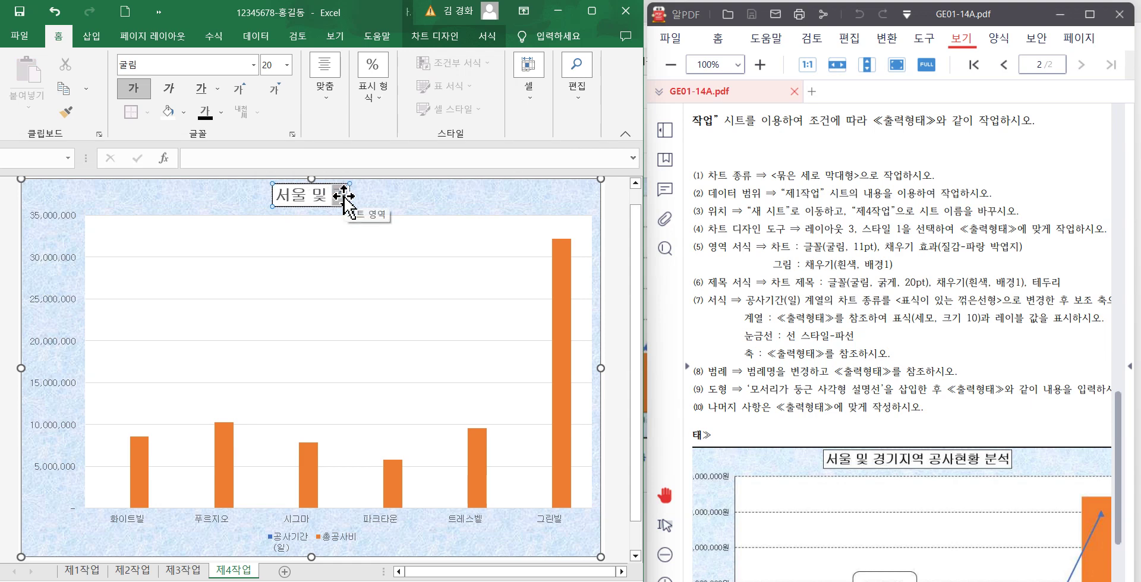
type("경")
type("기지역 공사현")
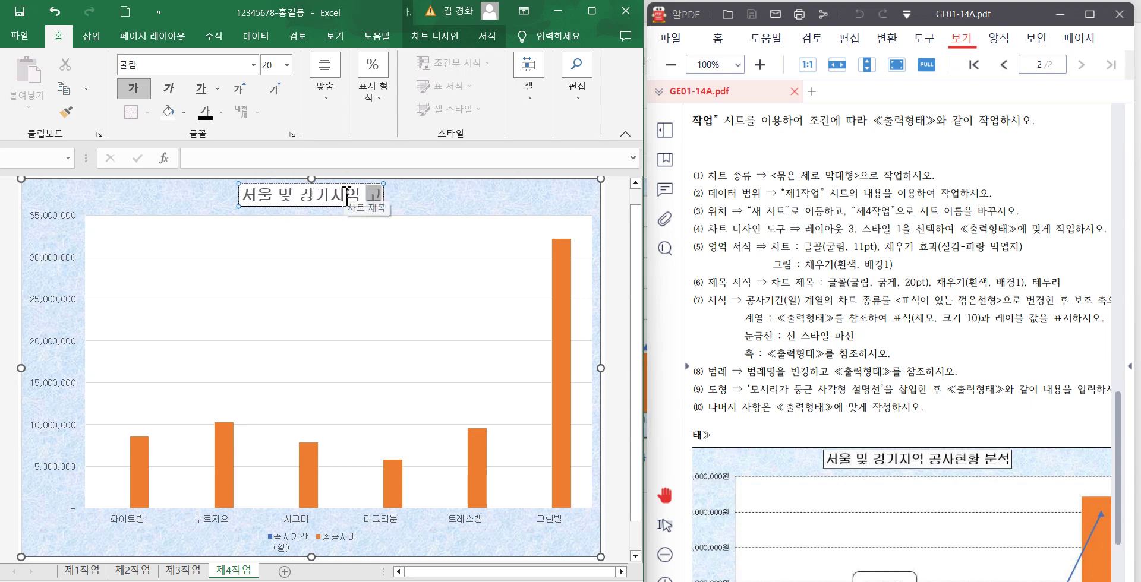
type("황 분석")
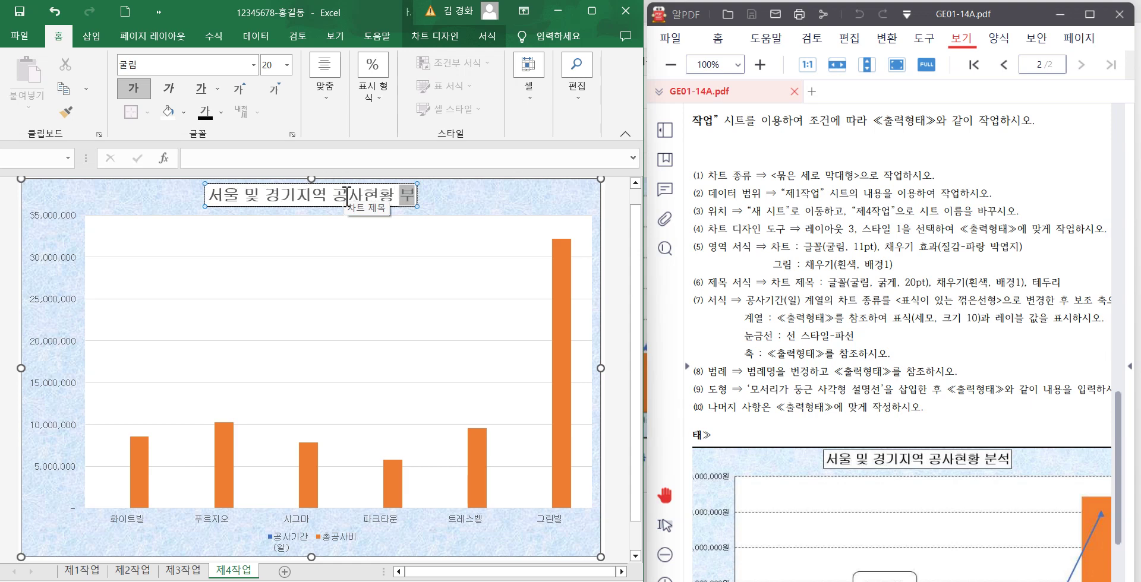
left_click(448, 199)
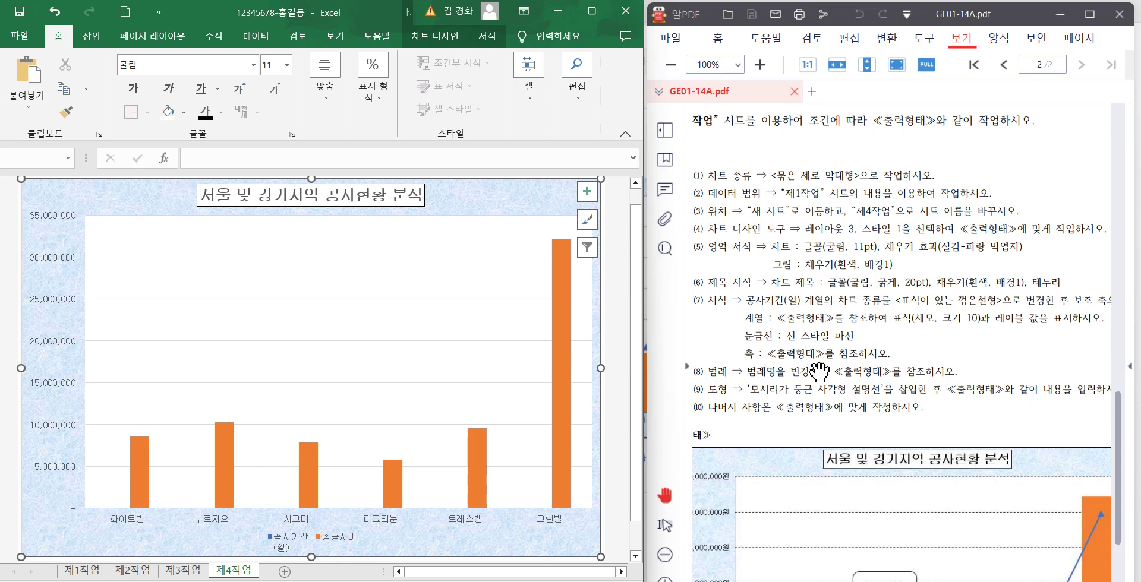
- Compare the vertical axes of the 제4작업 chart with the 출력형태 sample chart in GE01-14A.pdf
scroll(820, 373, "down", 3)
scroll(883, 468, "down", 2)
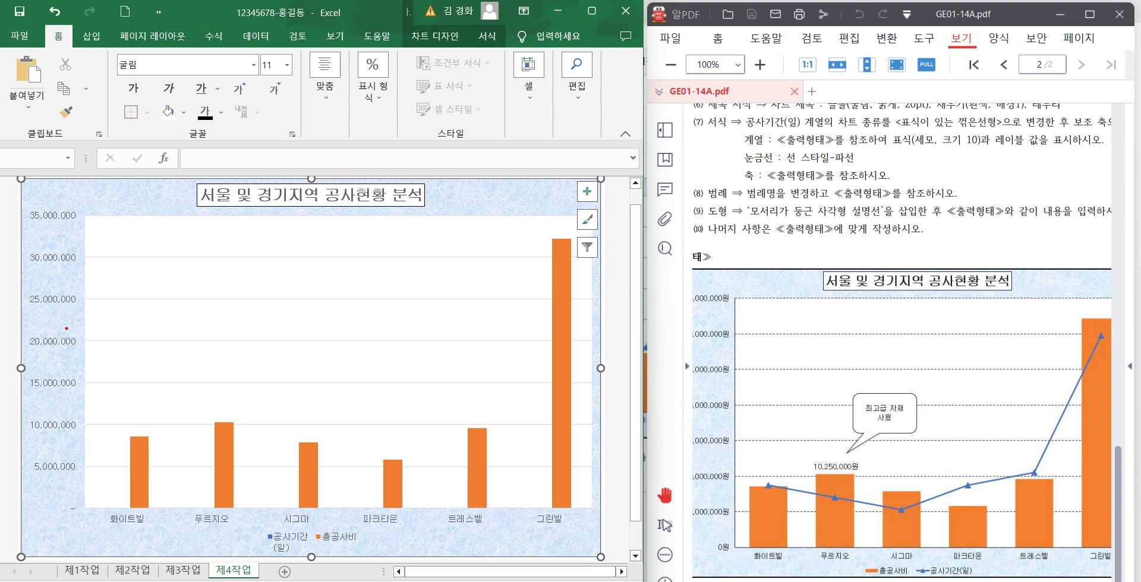
left_click_drag(562, 336, 610, 315)
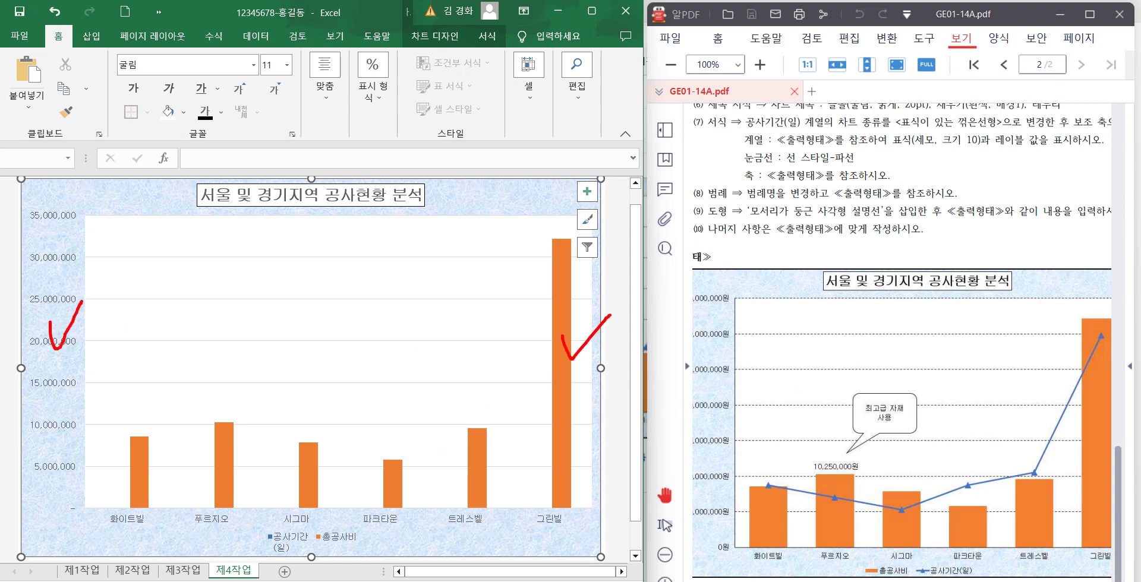
- Change the 공사기간(일) series to 표식이 있는 꺾은선형 and plot it on the secondary axis
key("Escape")
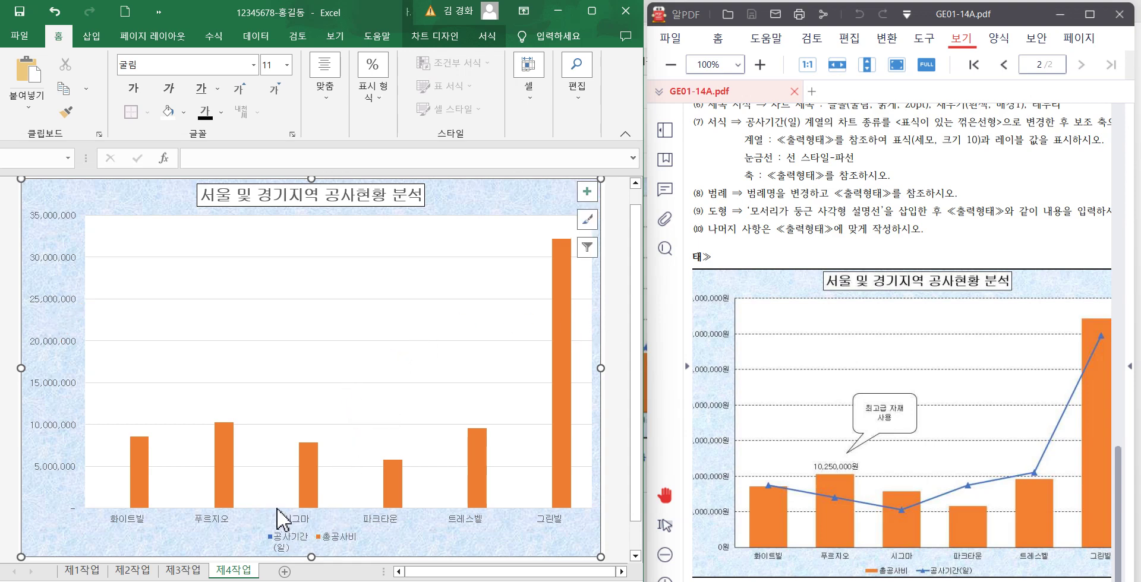
left_click(311, 475)
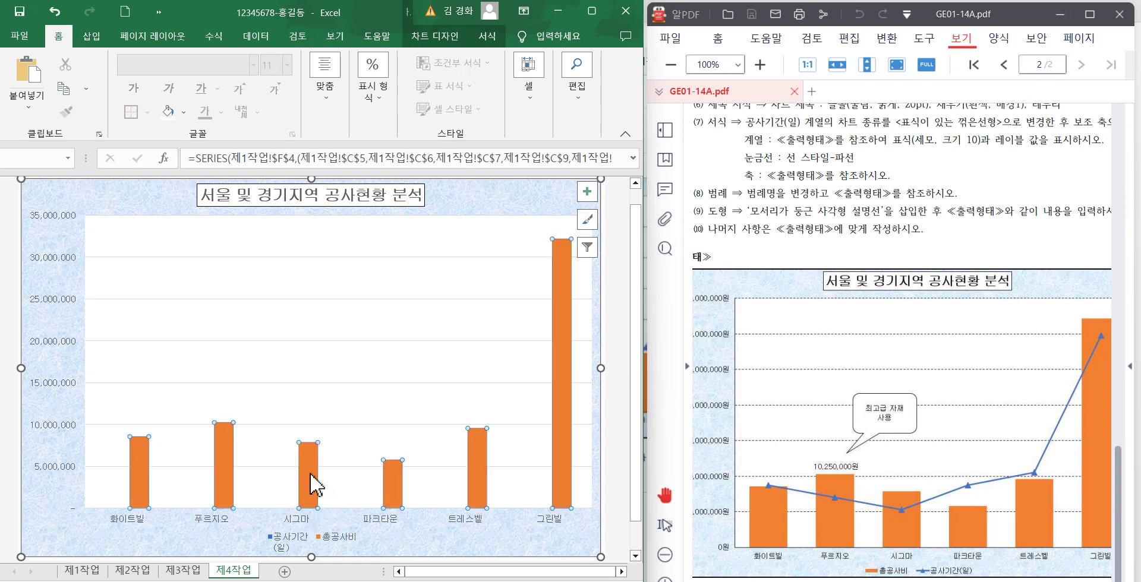
right_click(313, 484)
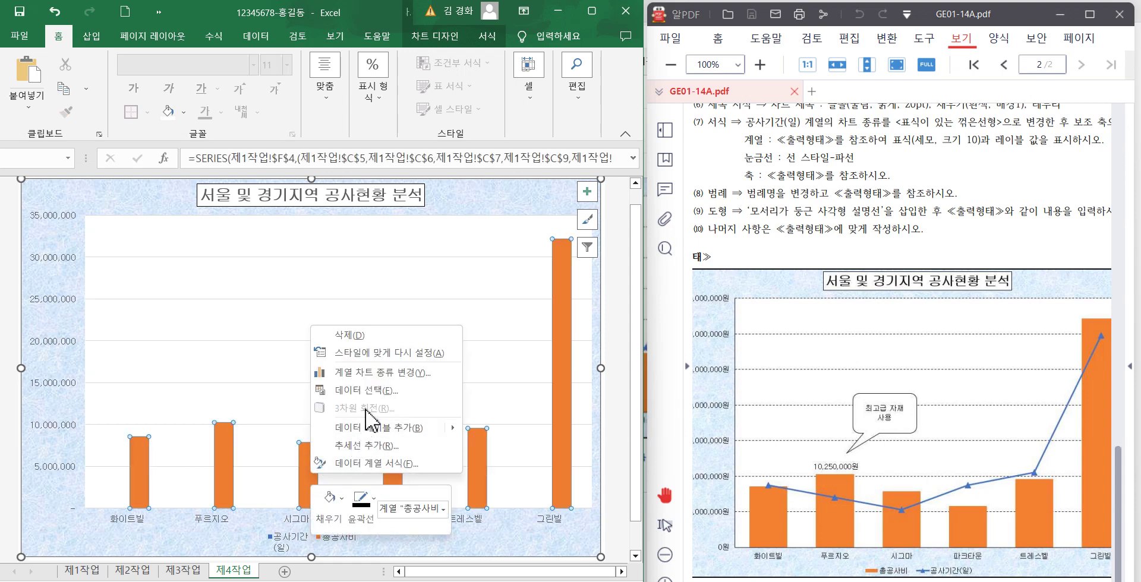
left_click(387, 383)
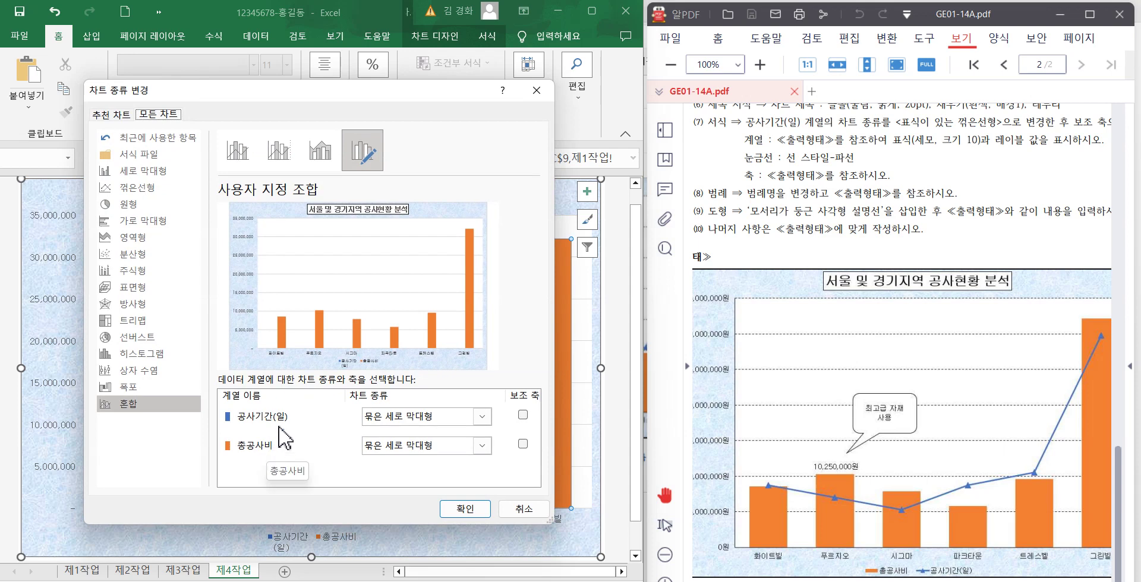
left_click(380, 419)
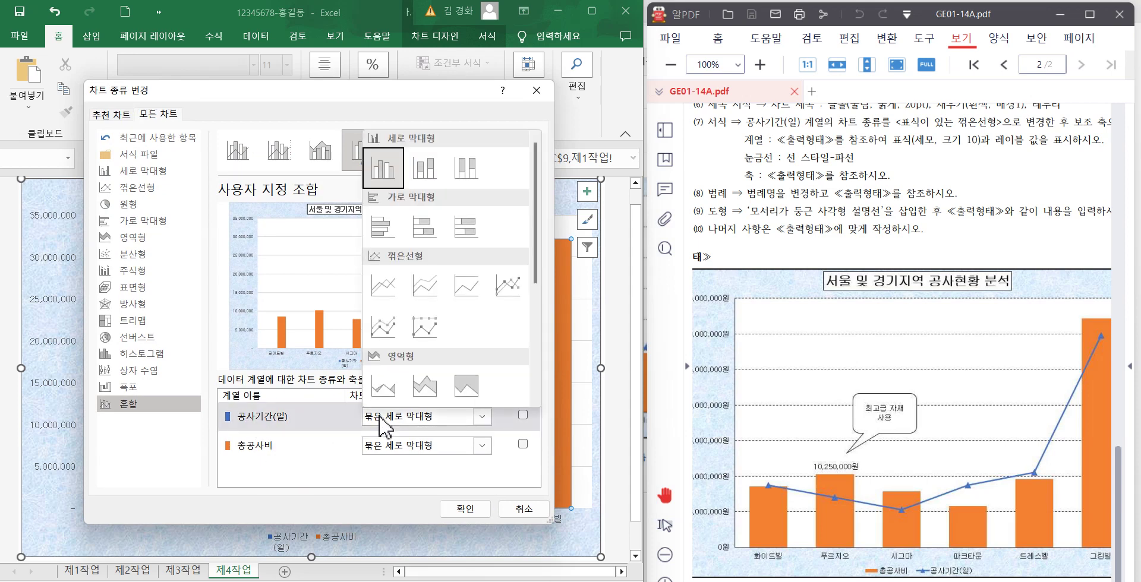
left_click(512, 297)
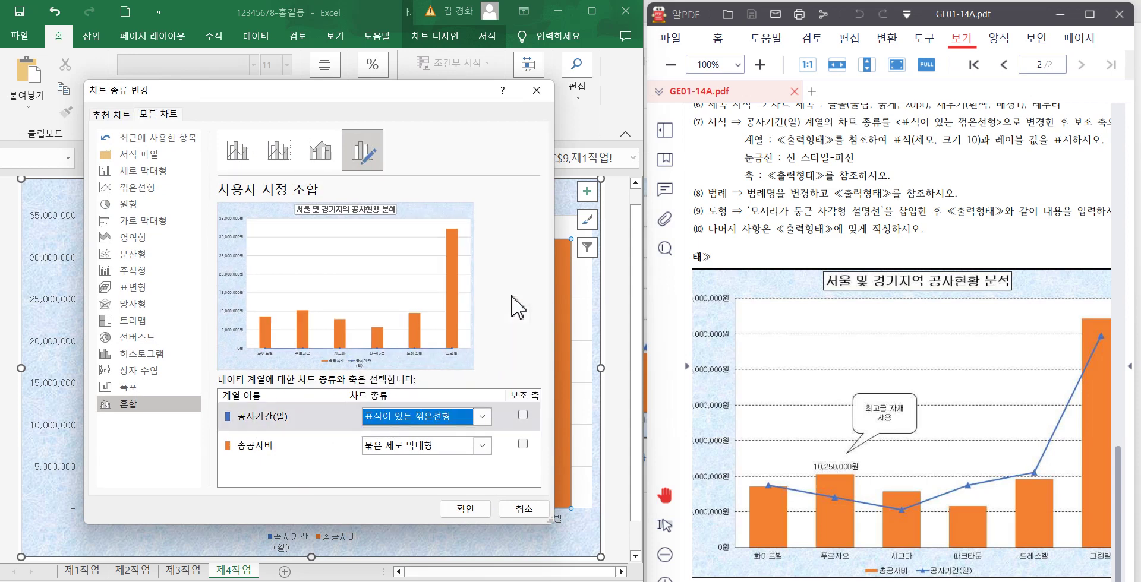
left_click(523, 415)
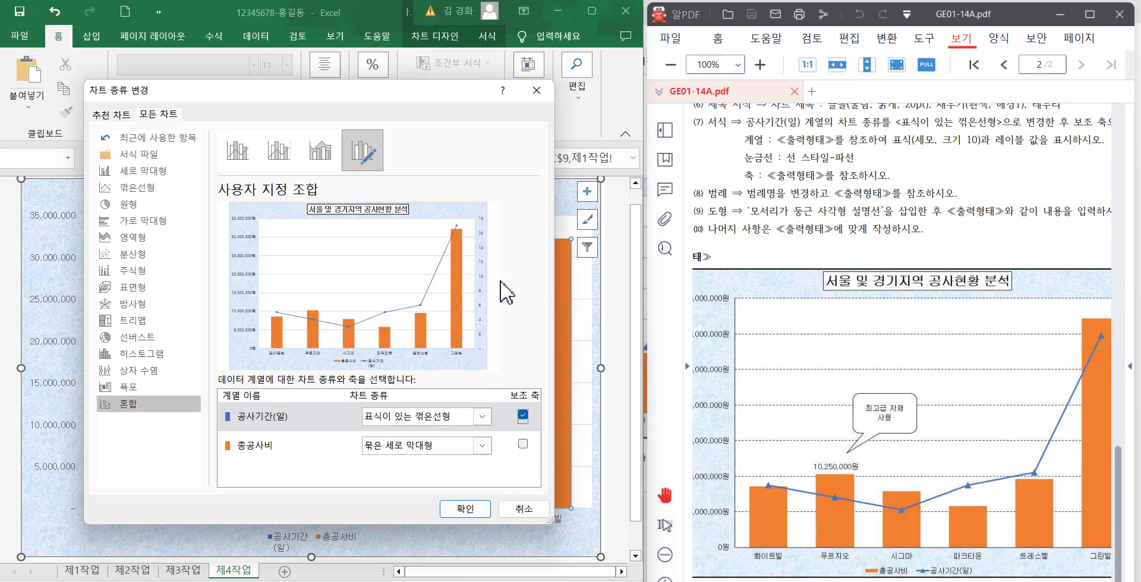
left_click(465, 509)
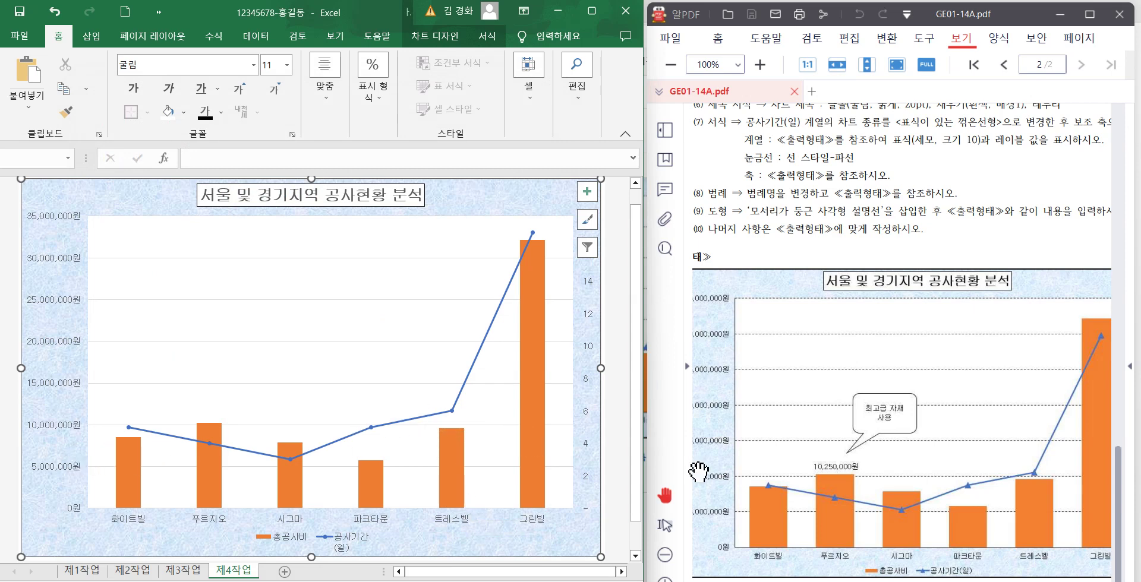
- Switch to GE01-14A.pdf and reduce its zoom to 75% to view the whole 출력형태 sample chart
left_click(951, 491)
scroll(950, 491, "down", 3)
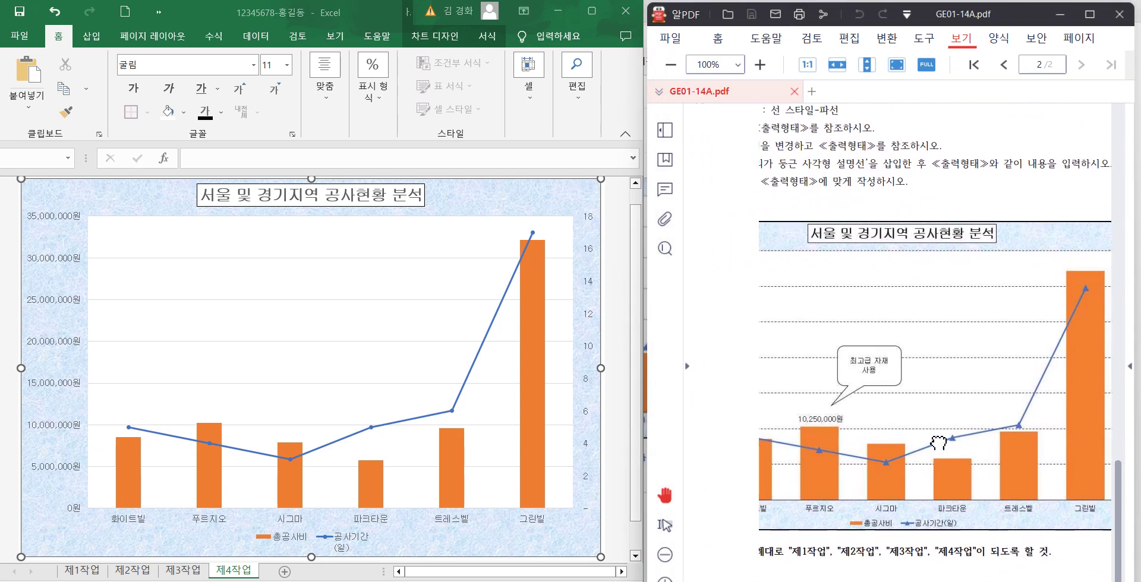
left_click_drag(950, 443, 966, 473)
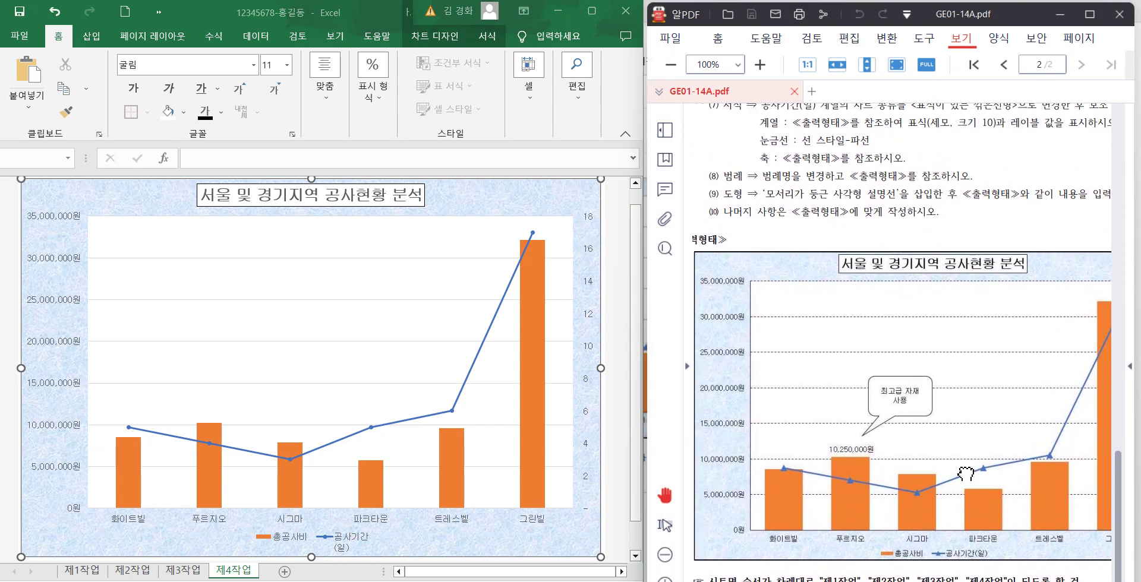
left_click(670, 65)
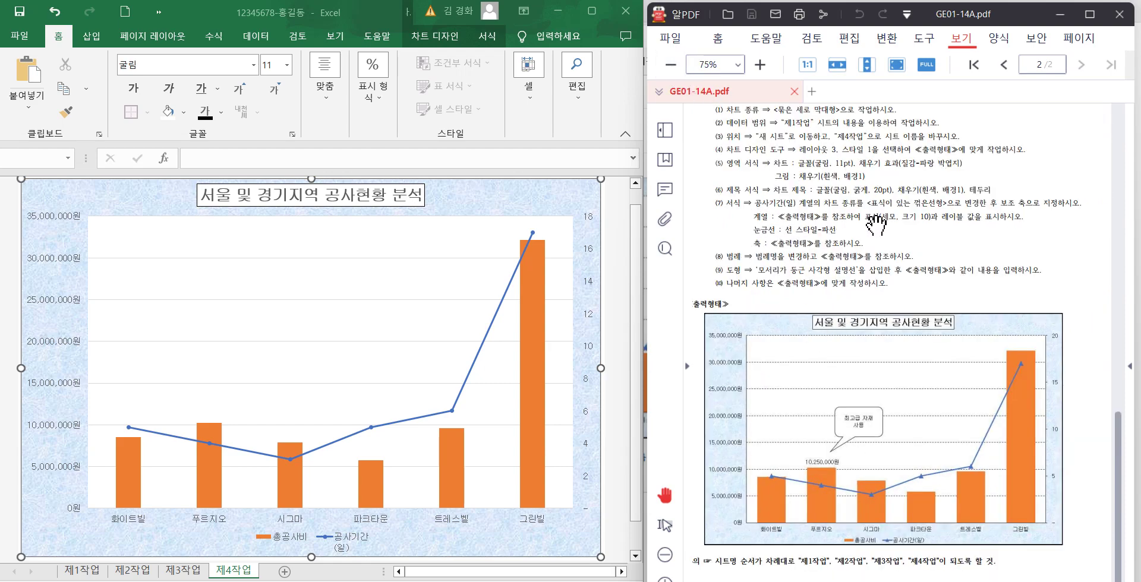
mouse_move(453, 412)
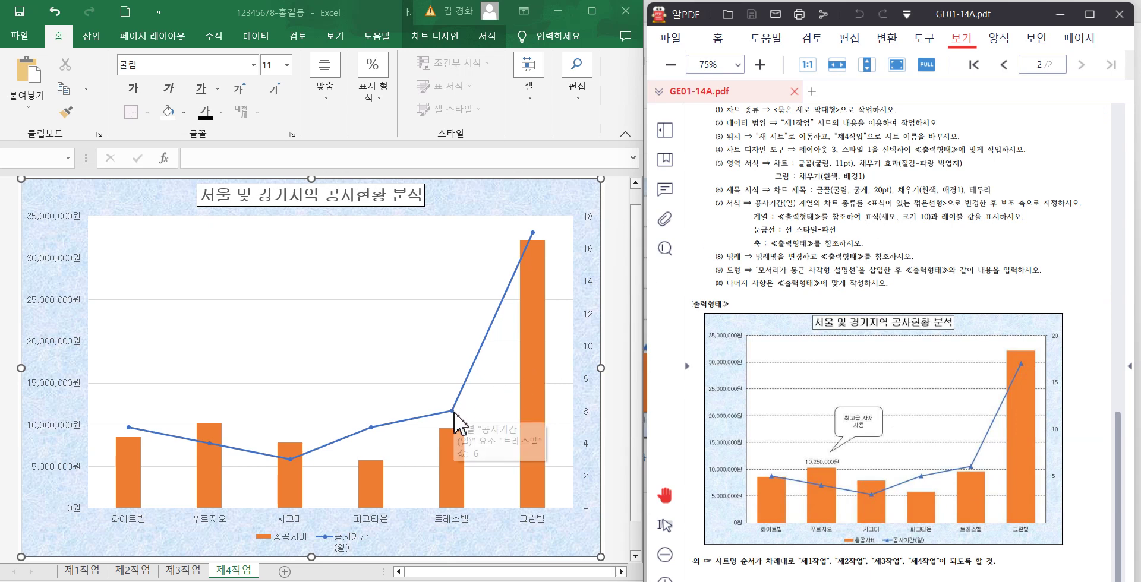
key("ctrl+1")
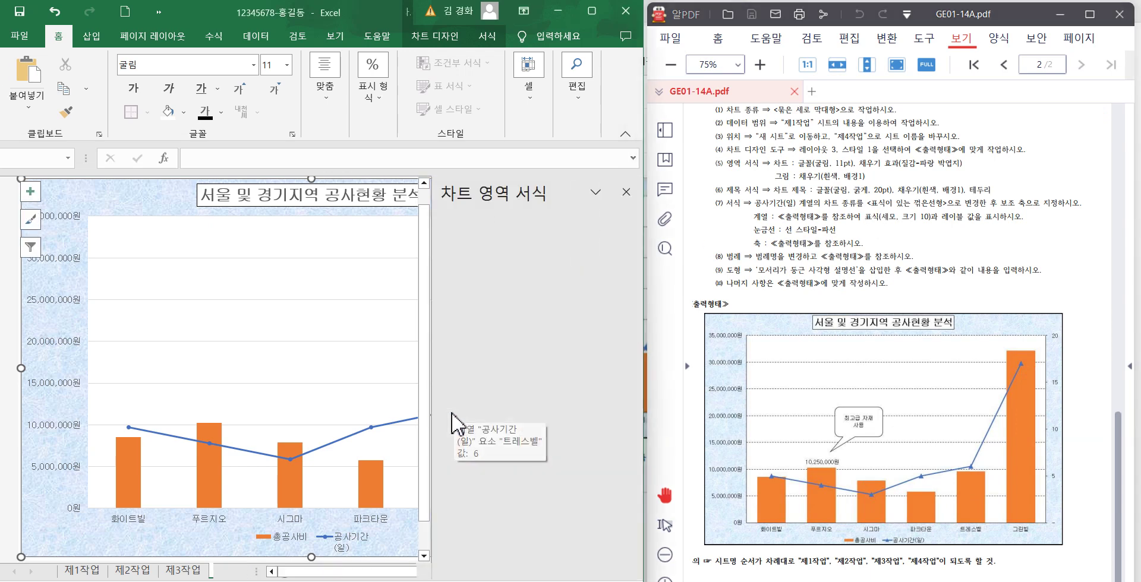
left_click(378, 409)
left_click(626, 192)
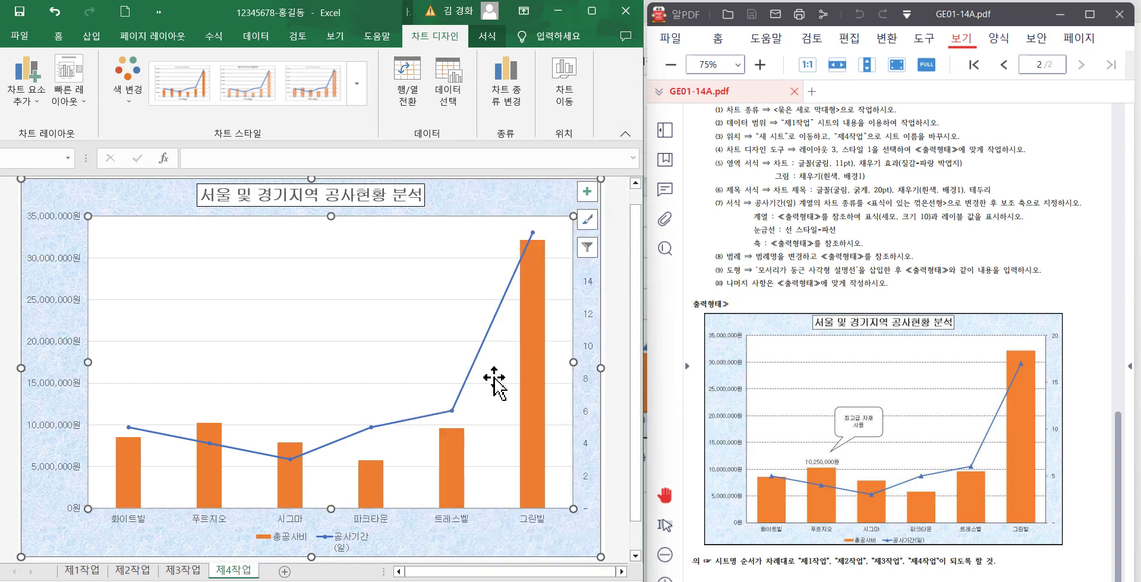
- Give the 공사기간(일) line series built-in triangle markers with size 10
double_click(453, 412)
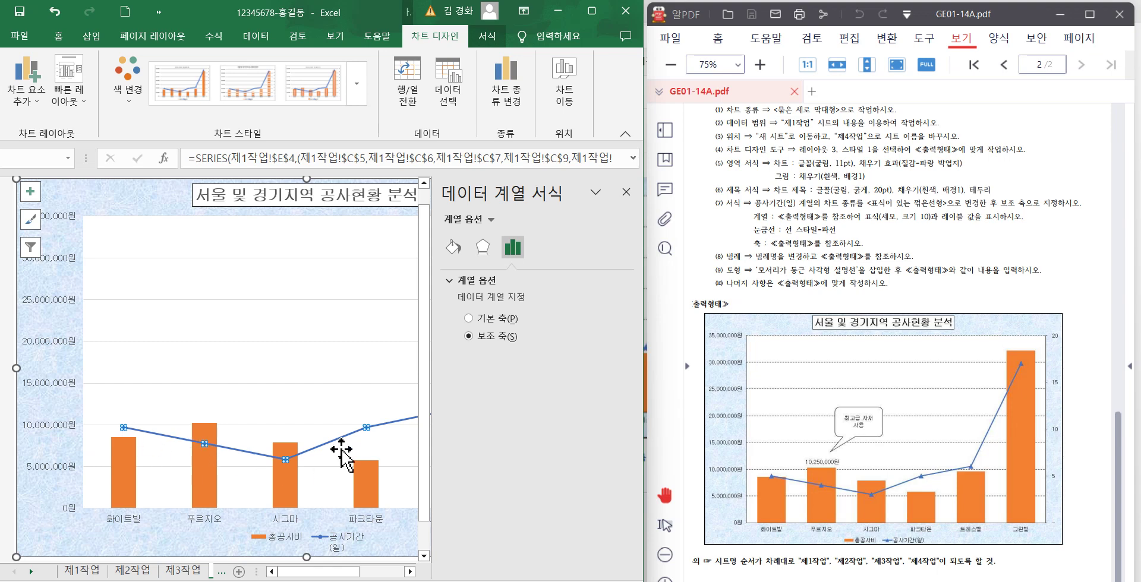
left_click(453, 246)
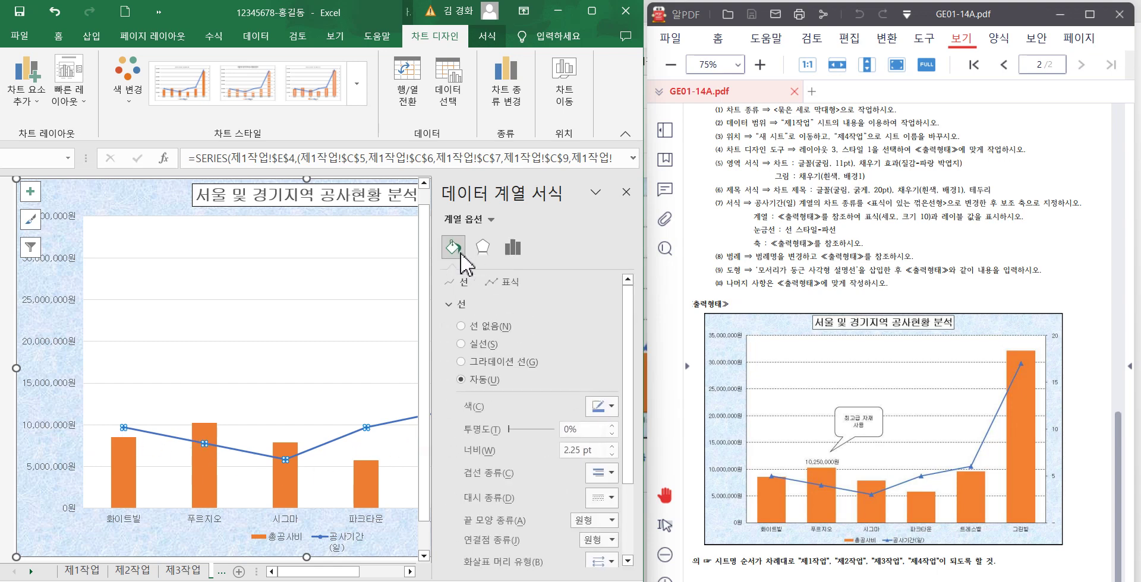
left_click(511, 283)
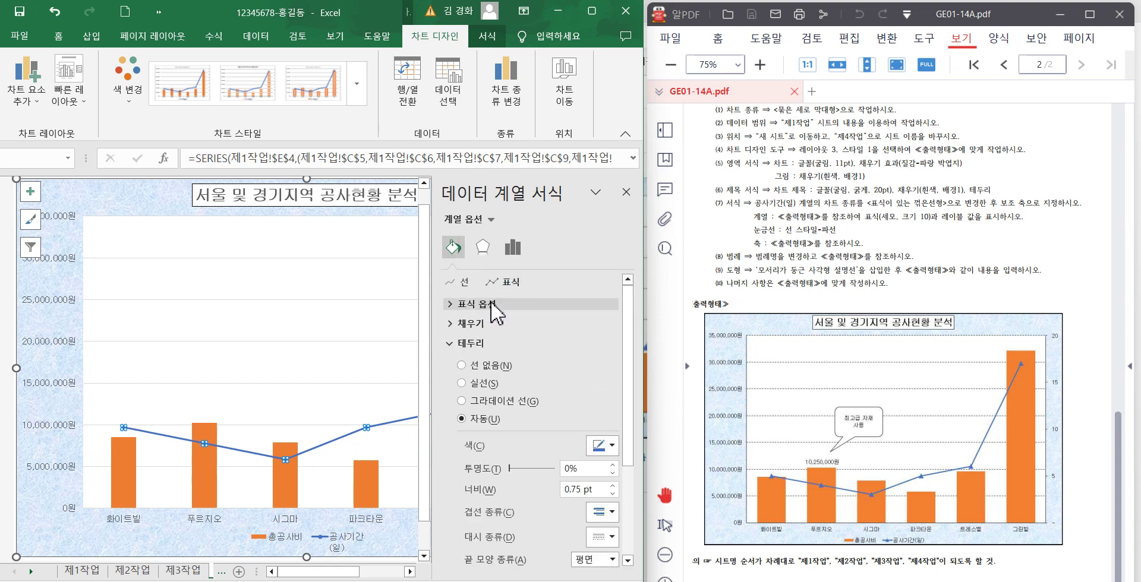
left_click(487, 304)
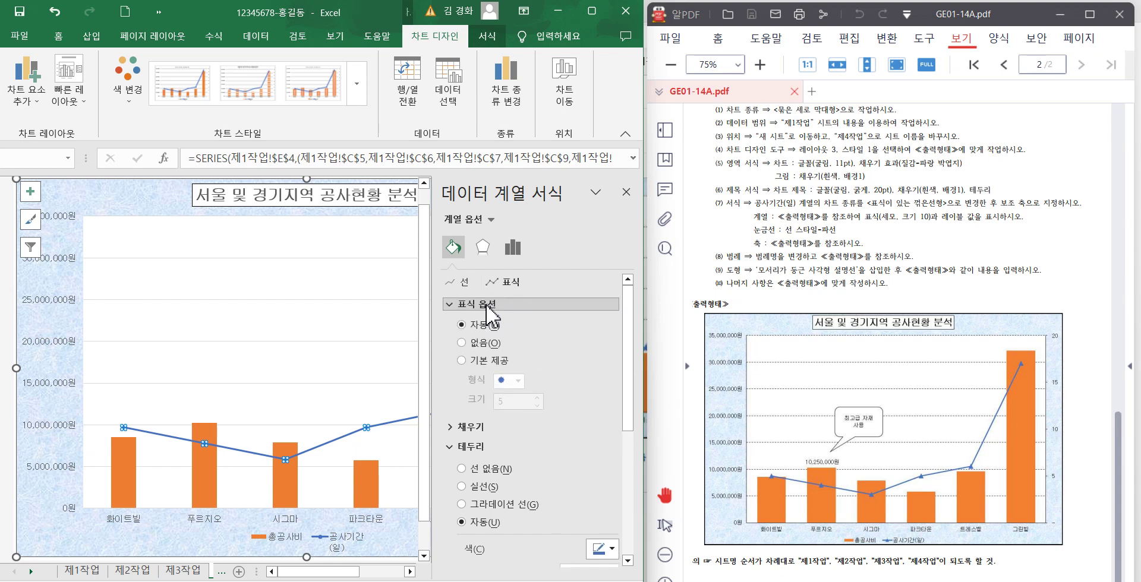
left_click(462, 361)
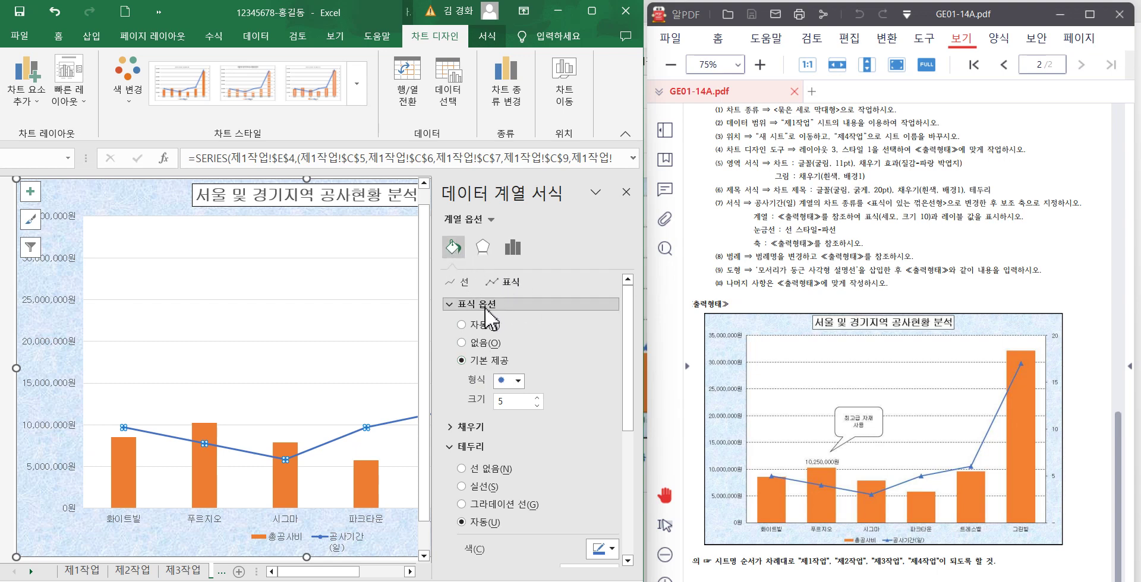
left_click(519, 381)
left_click(505, 425)
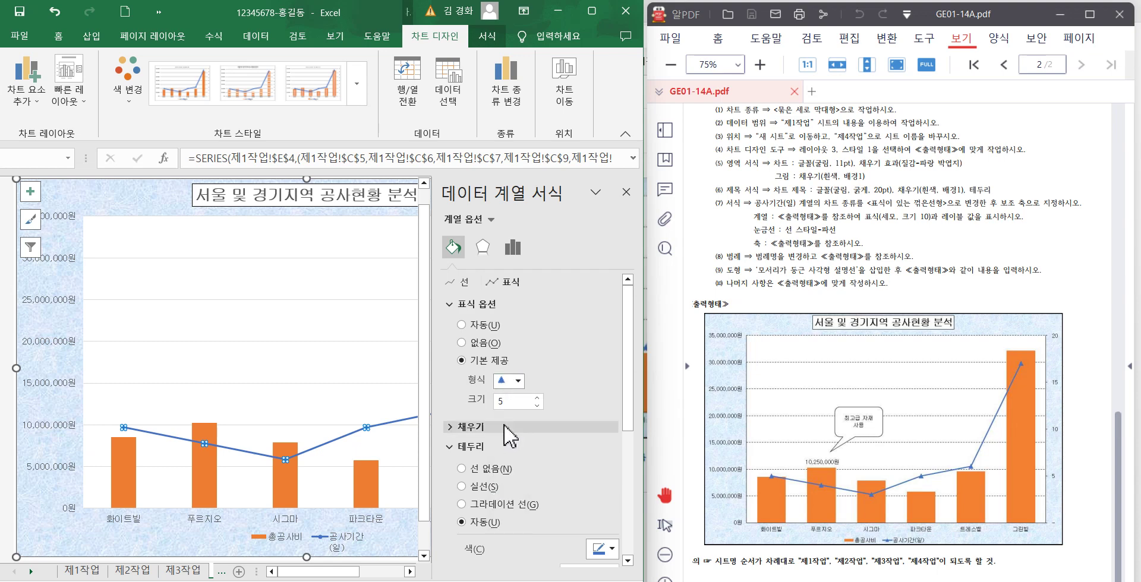
double_click(537, 398)
left_click(536, 398)
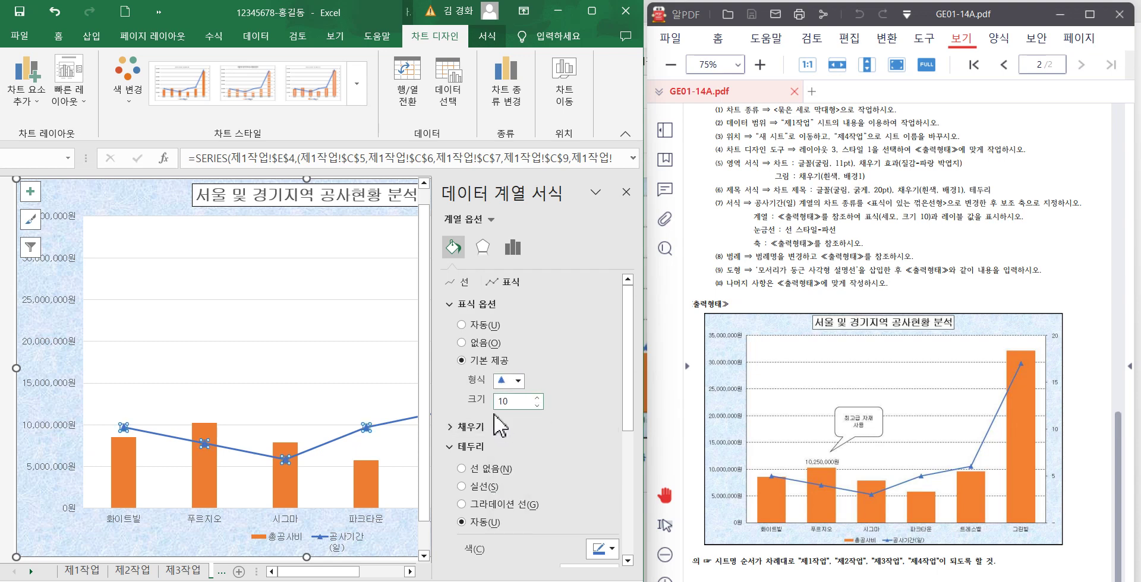
left_click(626, 191)
left_click(406, 399)
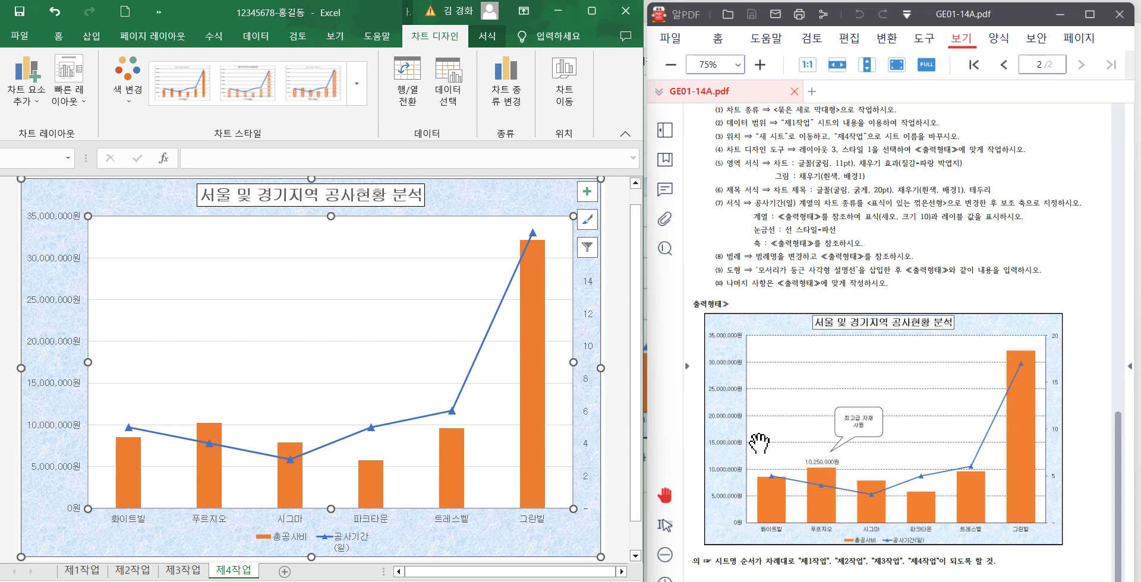
- Add a data label at 바깥쪽 끝에 to only the 푸르지오 column of the 총공사비 series
left_click(215, 438)
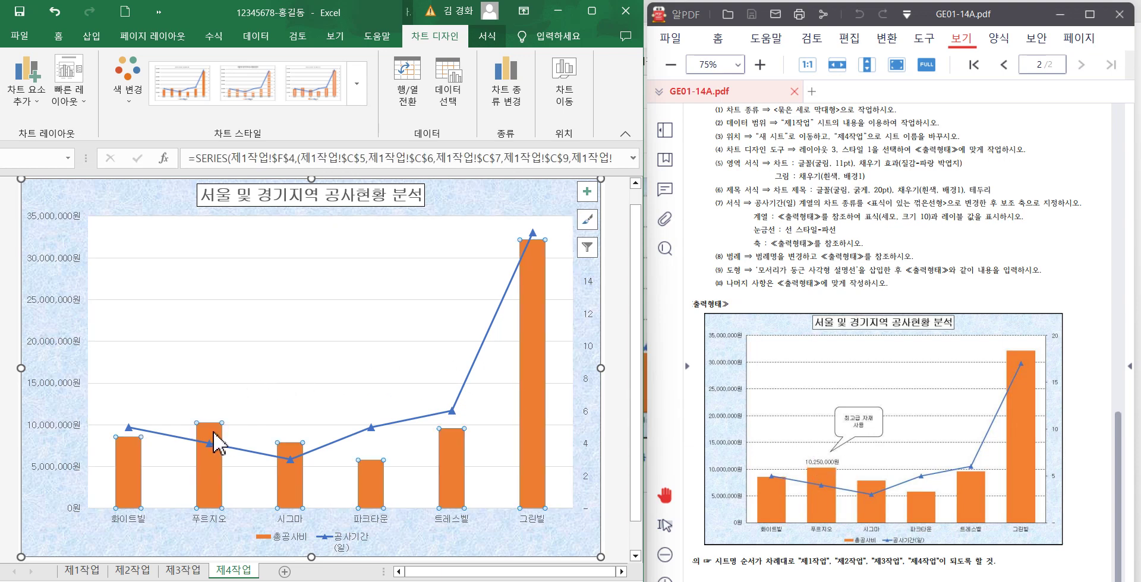
left_click(214, 439)
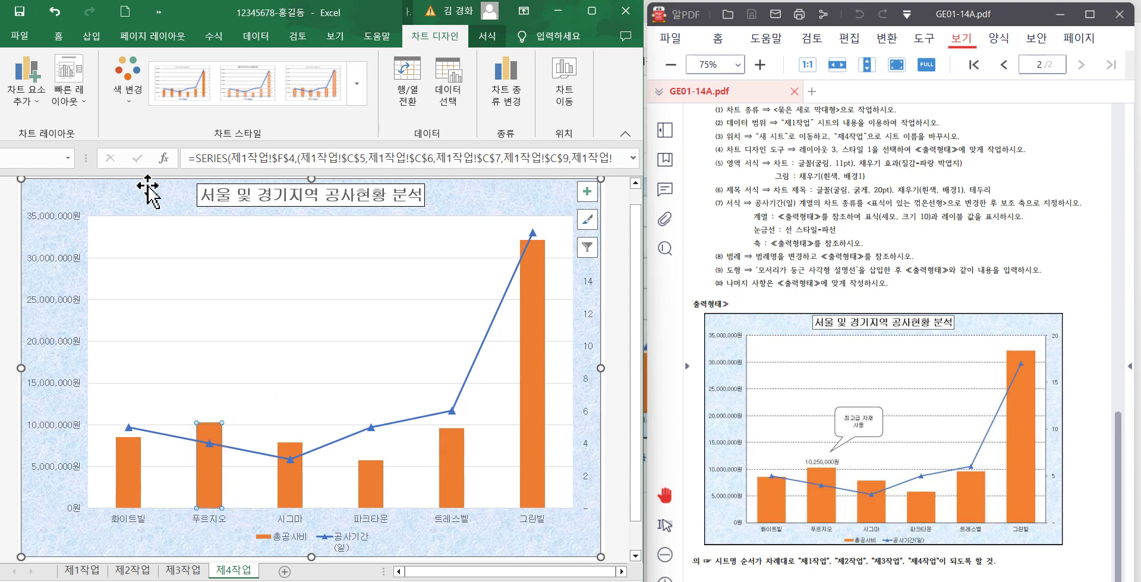
left_click(38, 108)
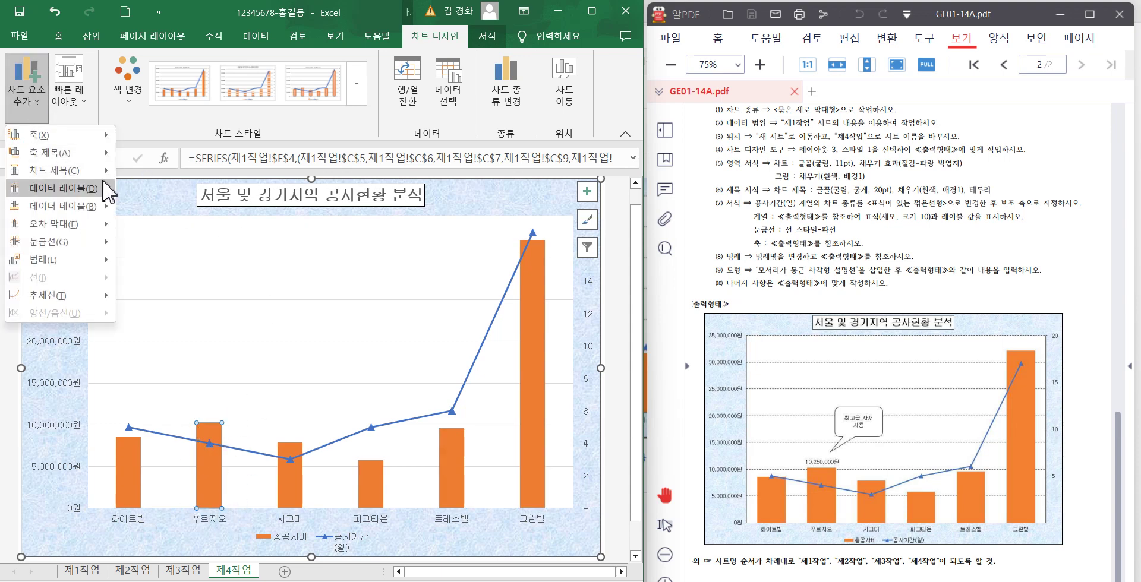
mouse_move(103, 190)
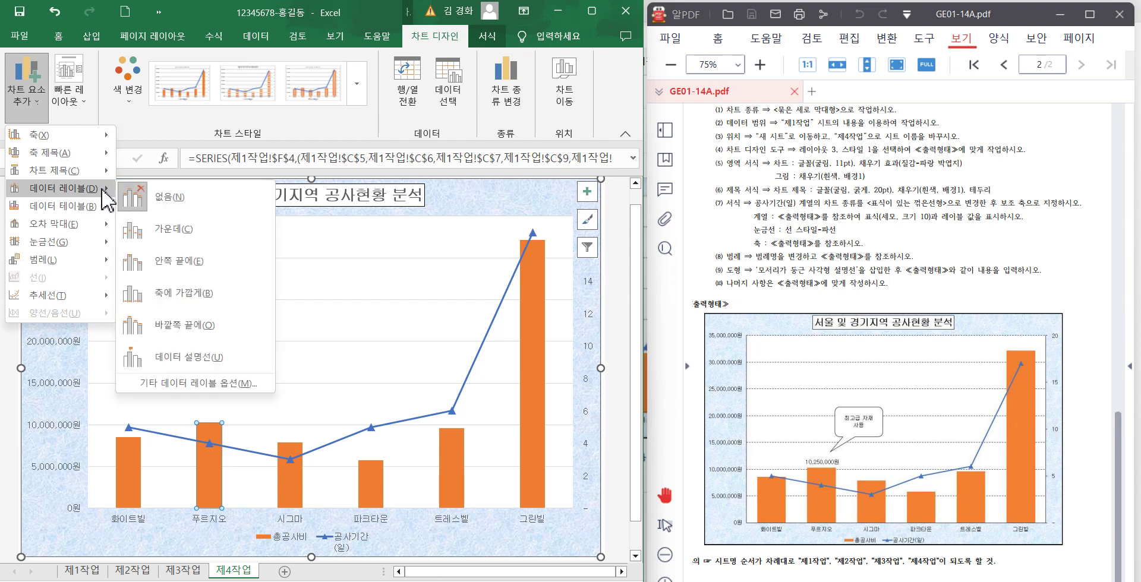
left_click(211, 325)
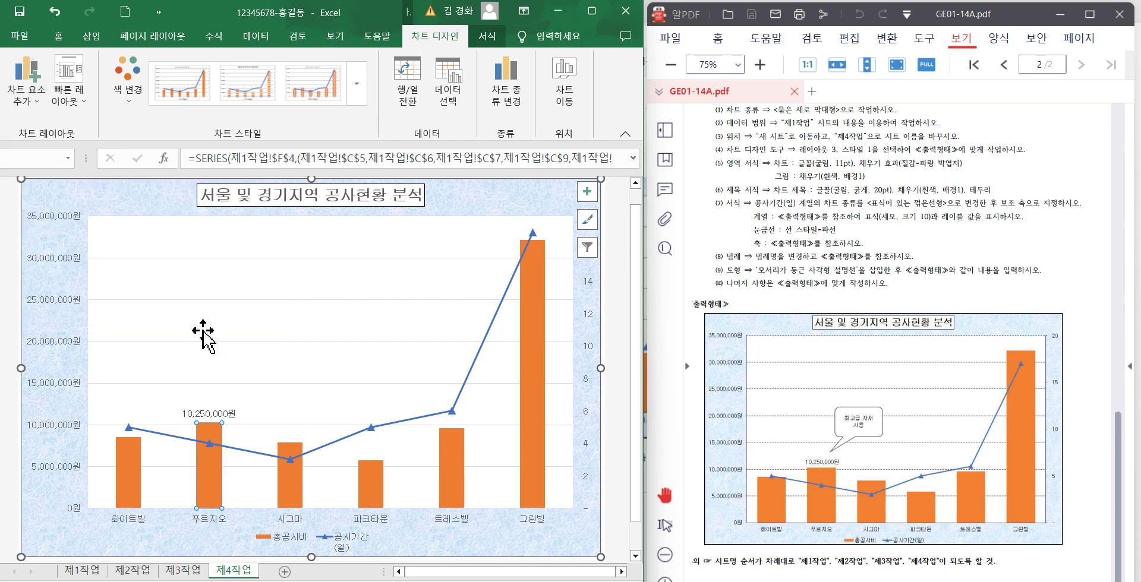
left_click(256, 409)
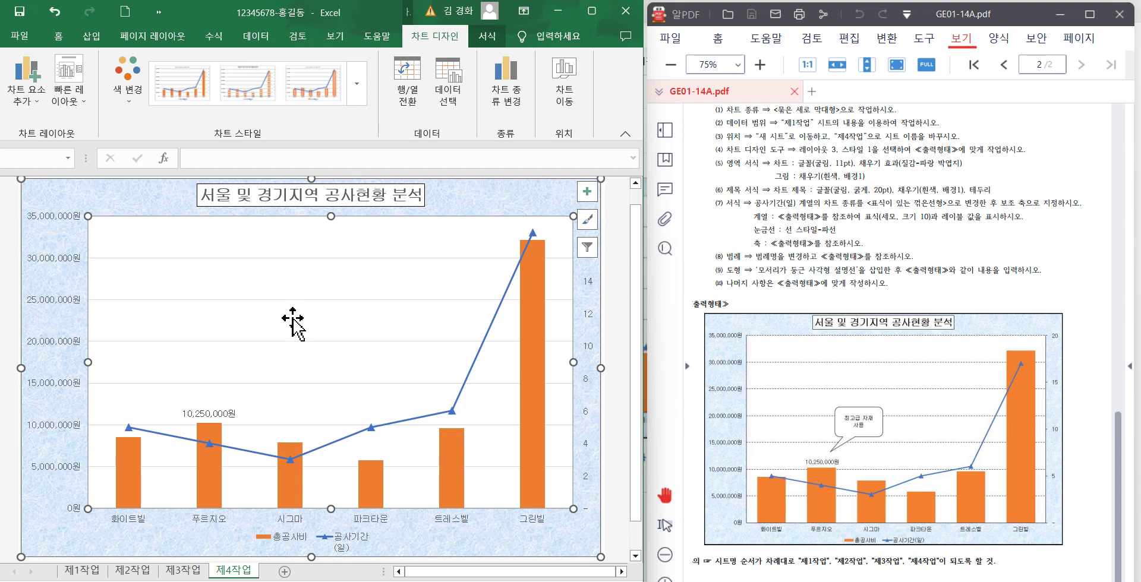
- Change the outline style of the chart's horizontal gridlines to a dashed line (파선)
left_click(280, 342)
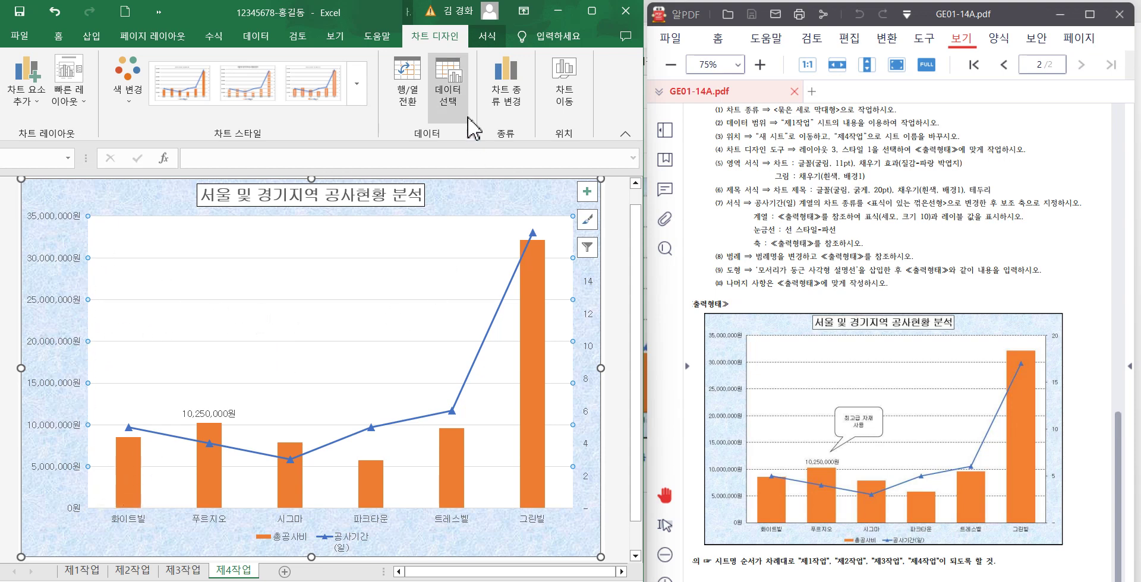
left_click(489, 35)
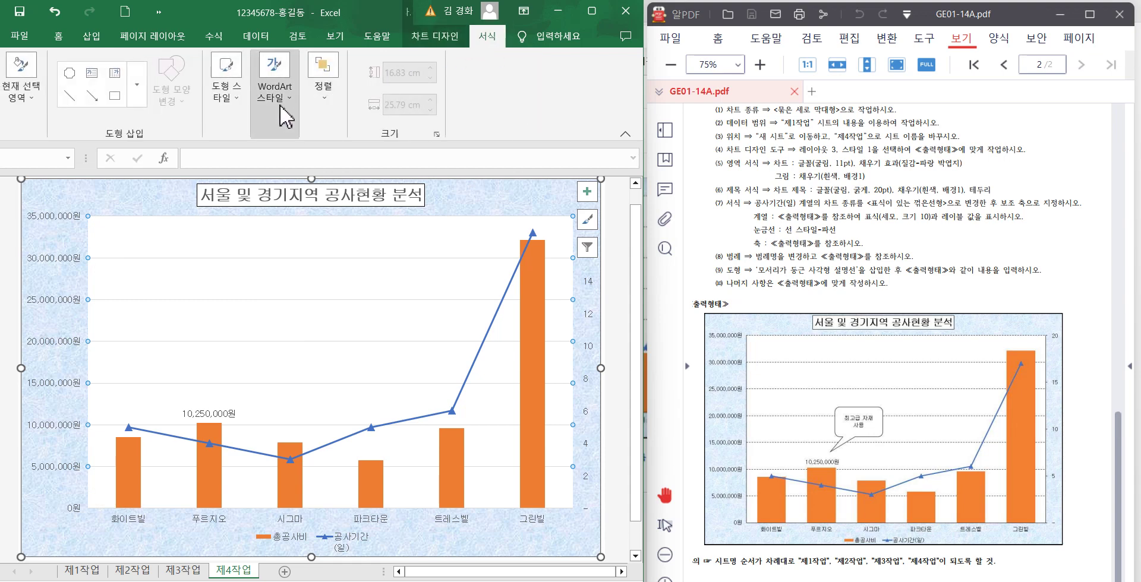
left_click(229, 107)
left_click(418, 168)
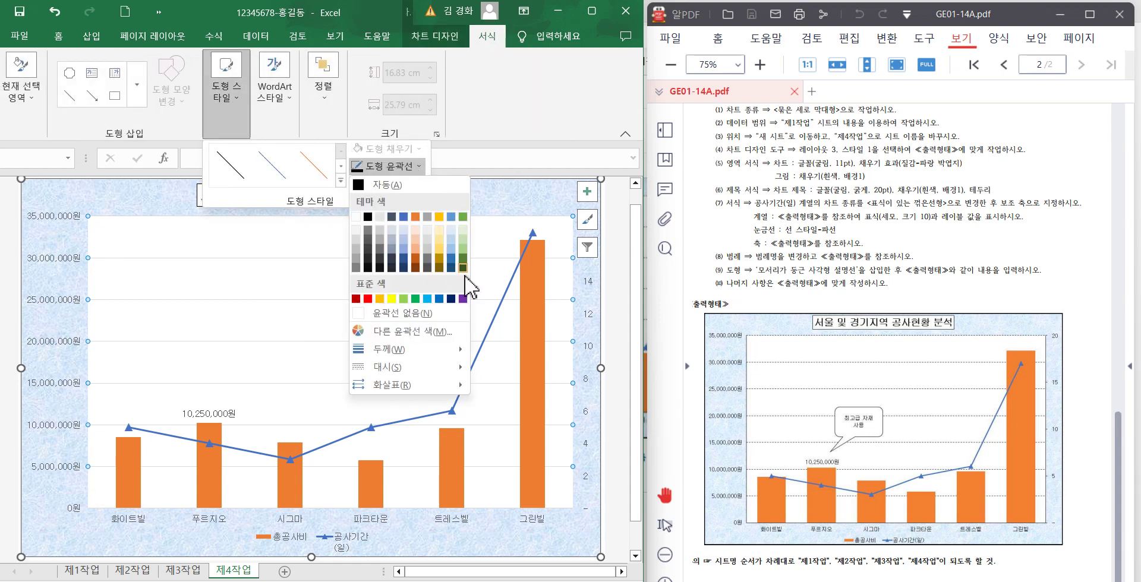
mouse_move(380, 367)
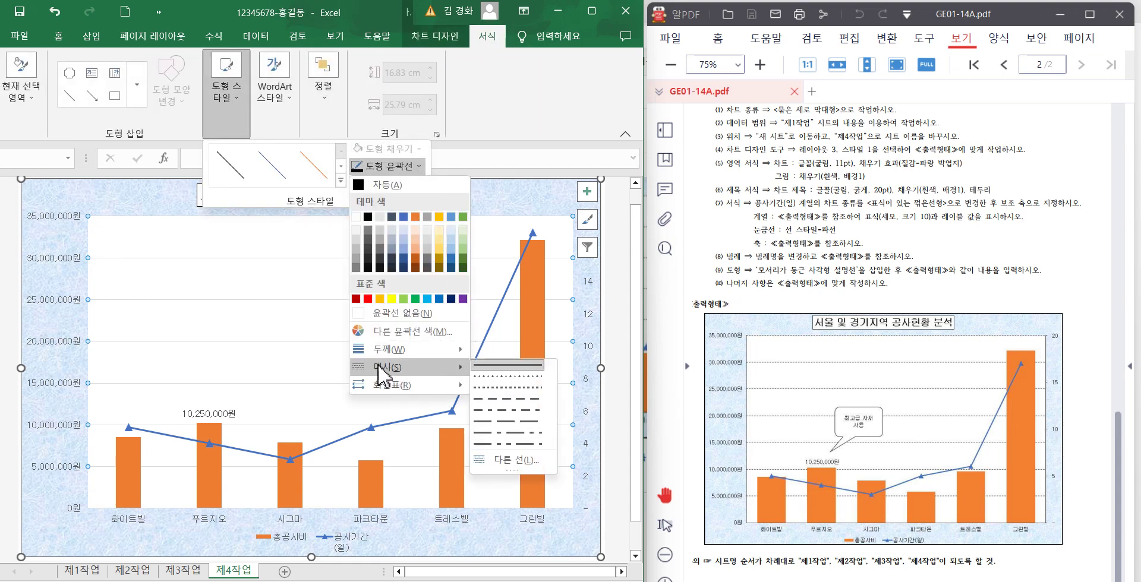
left_click(497, 410)
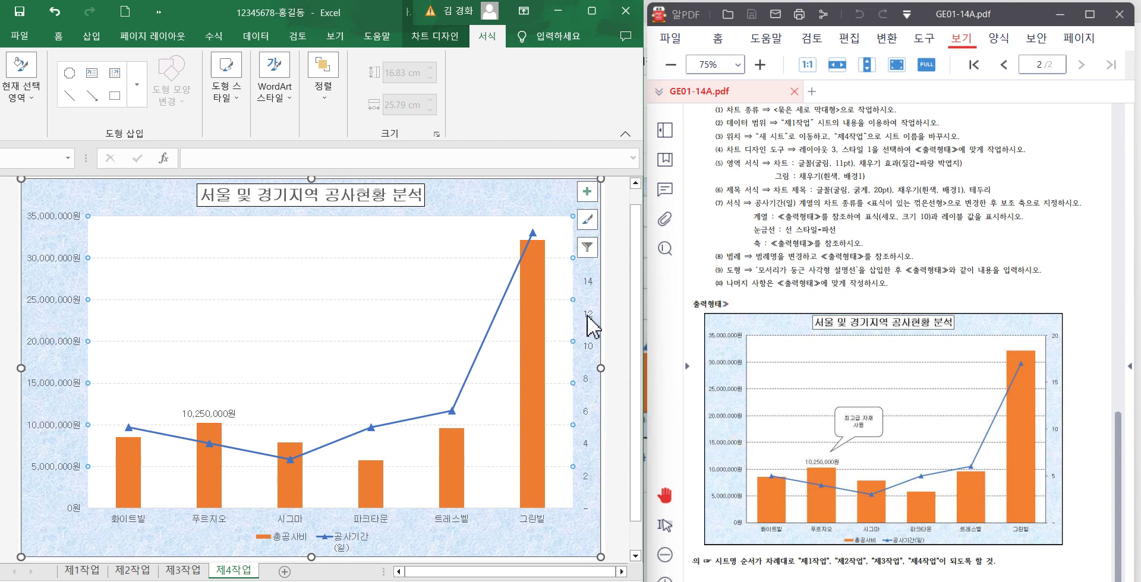
- Set the maximum bound of the secondary vertical axis to 20
double_click(591, 357)
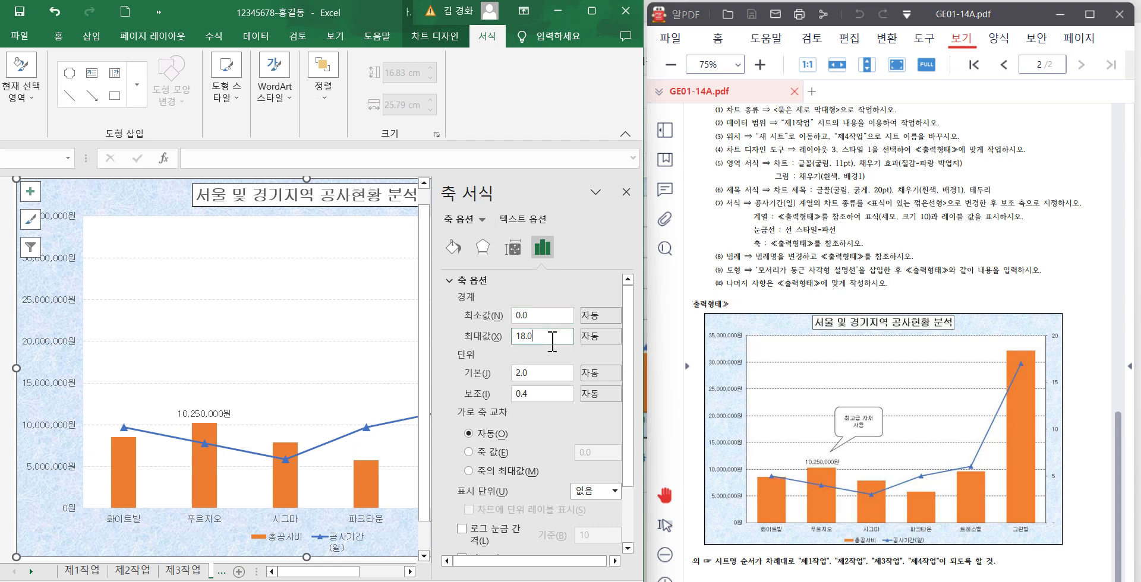
left_click_drag(550, 334, 510, 334)
key("Tab")
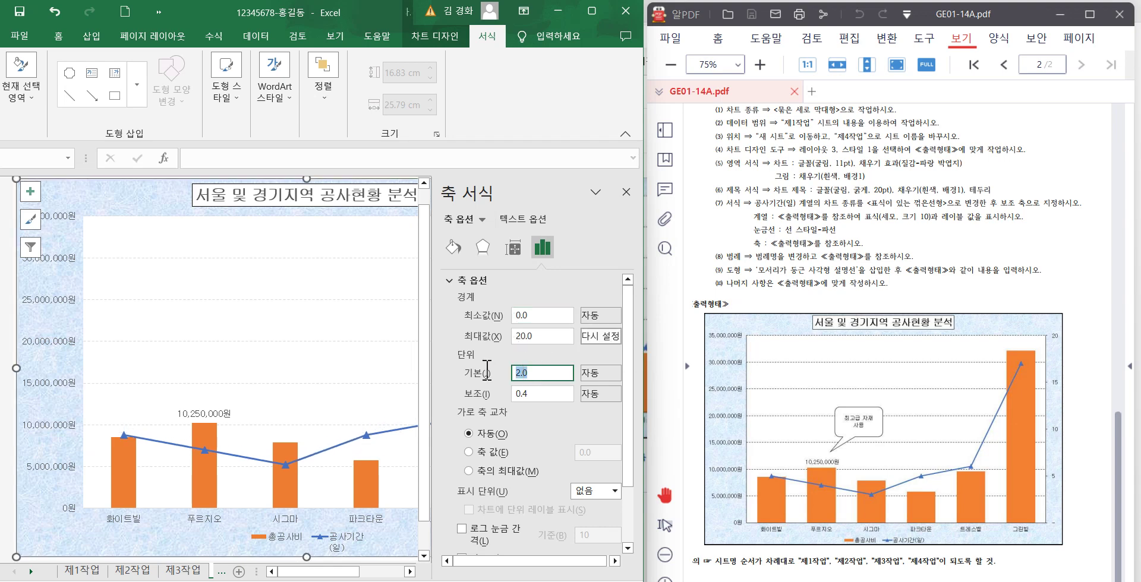
- Set the major unit of the secondary vertical axis to 5 and close the axis formatting options
type("5")
left_click(594, 373)
left_click(626, 192)
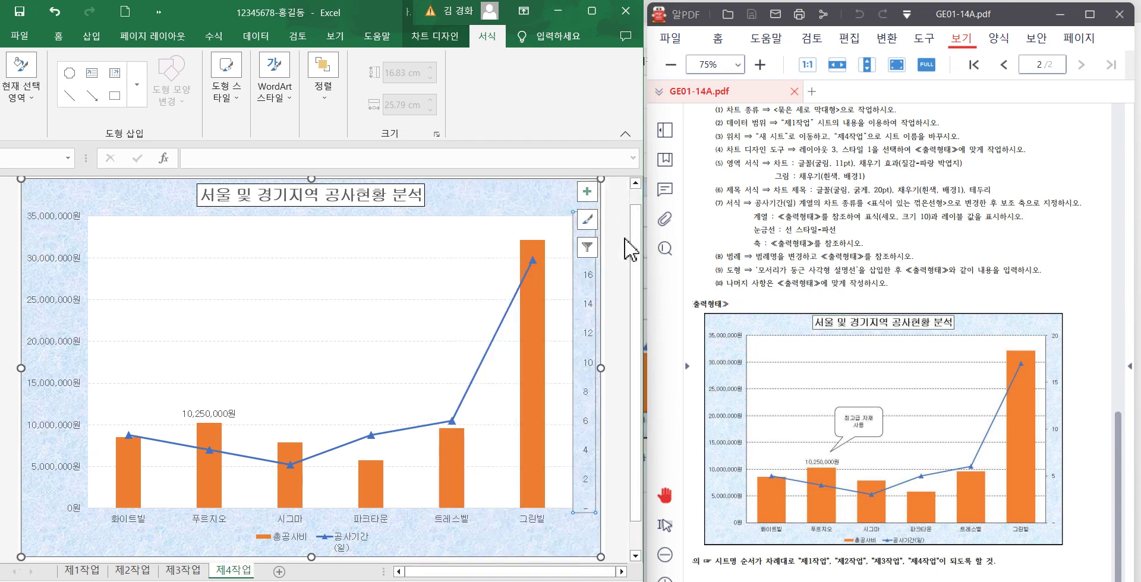
double_click(590, 462)
double_click(540, 373)
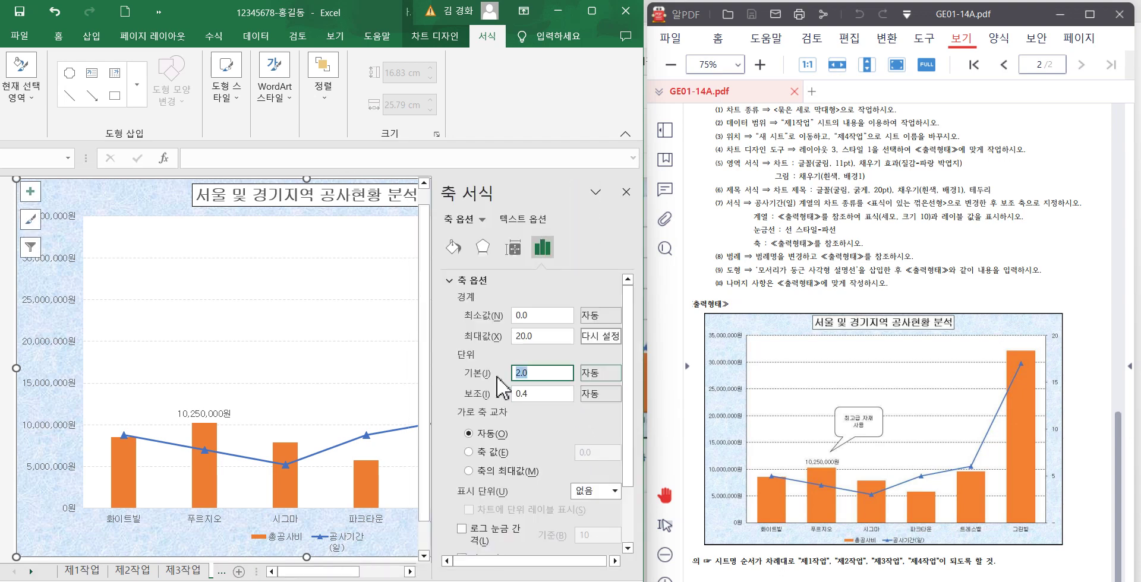
type("5")
key("Return")
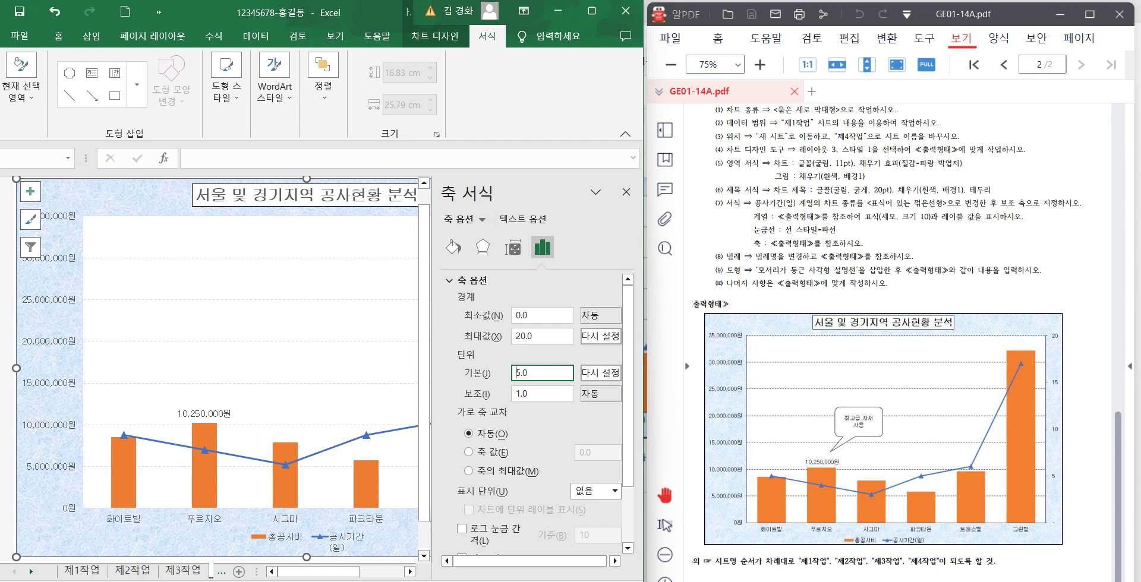
left_click(625, 191)
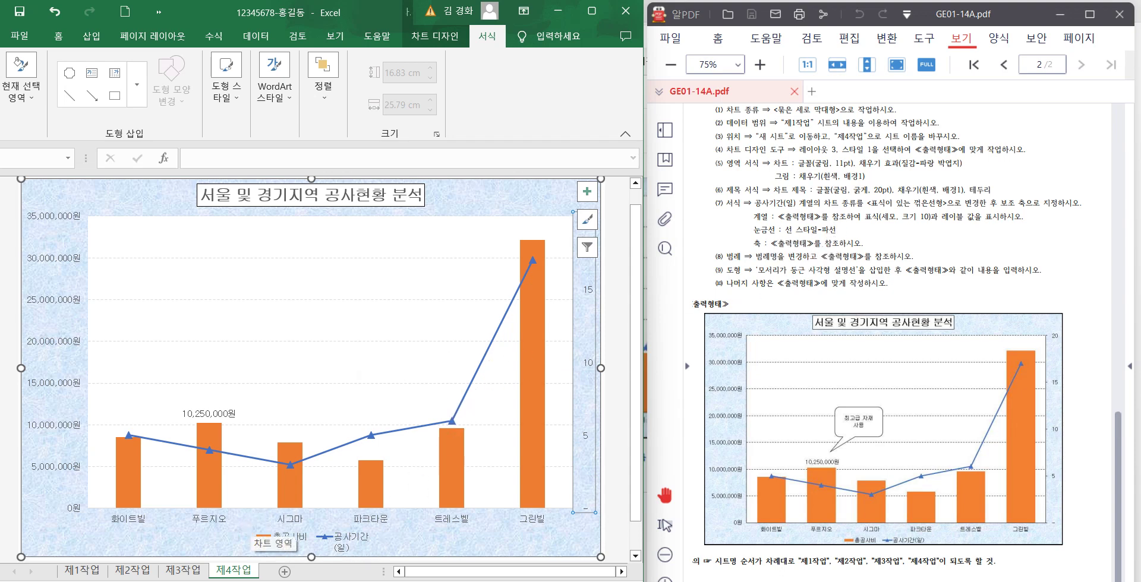
- Rename the construction-period series to the single-line text 공사기간(일) in the chart's data source for the legend
left_click_drag(243, 526, 394, 559)
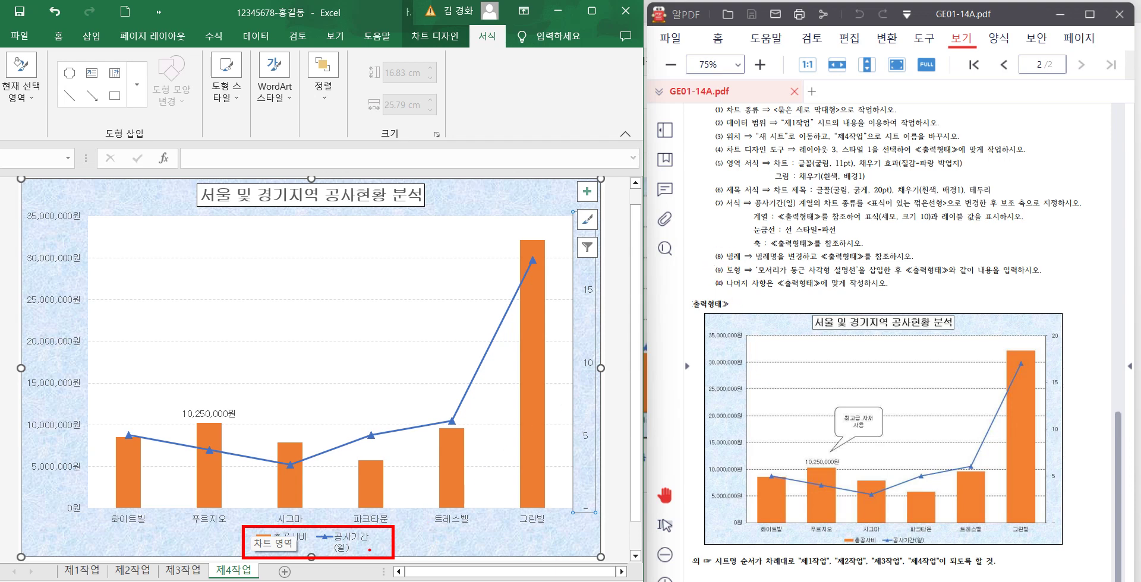
right_click(342, 542)
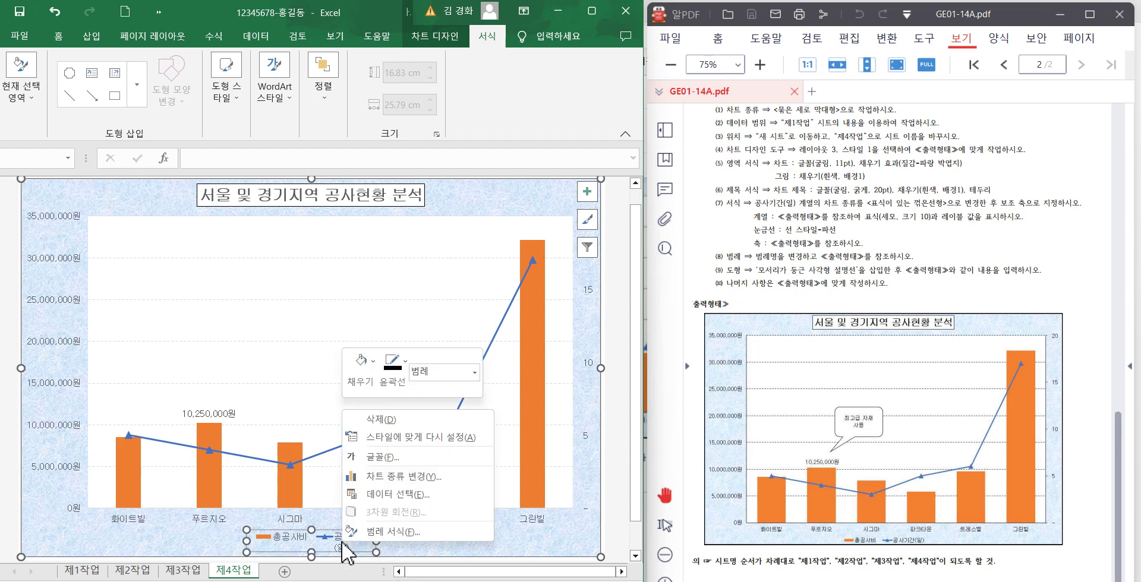
left_click(390, 495)
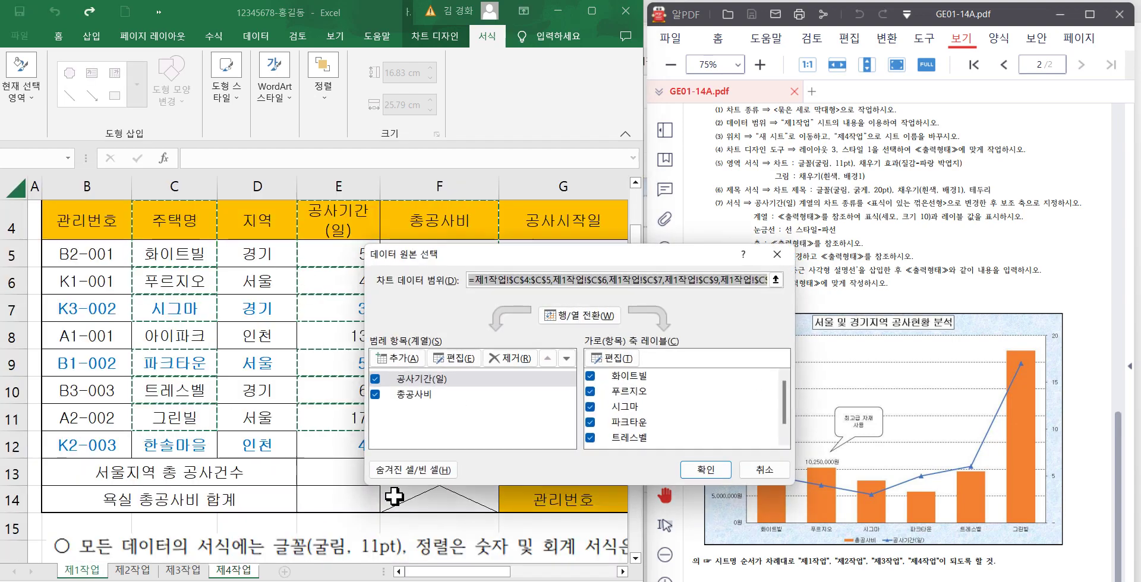
left_click_drag(464, 255, 297, 219)
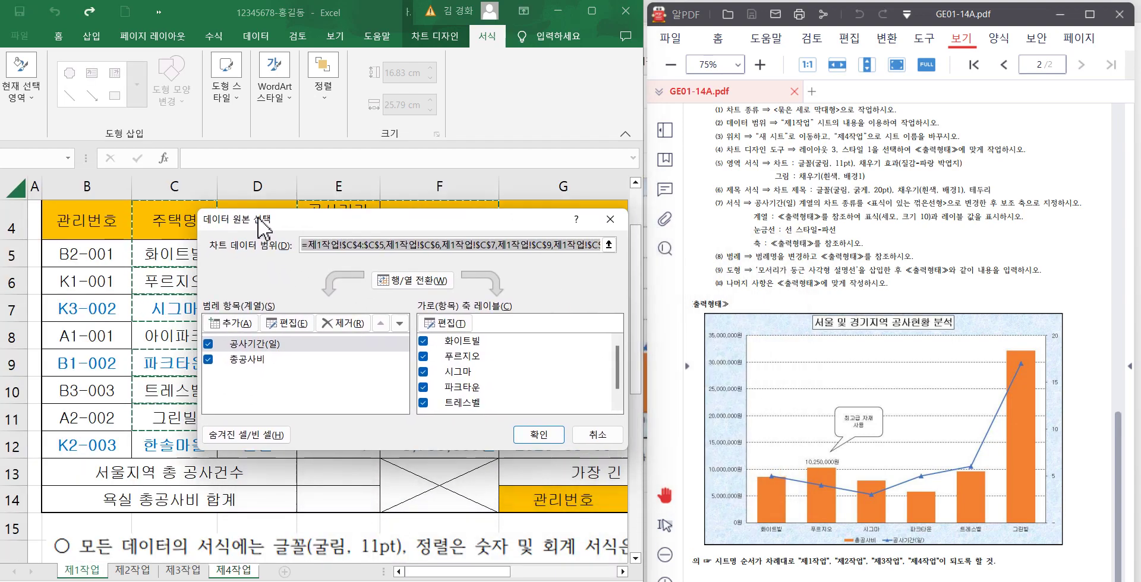
left_click(261, 347)
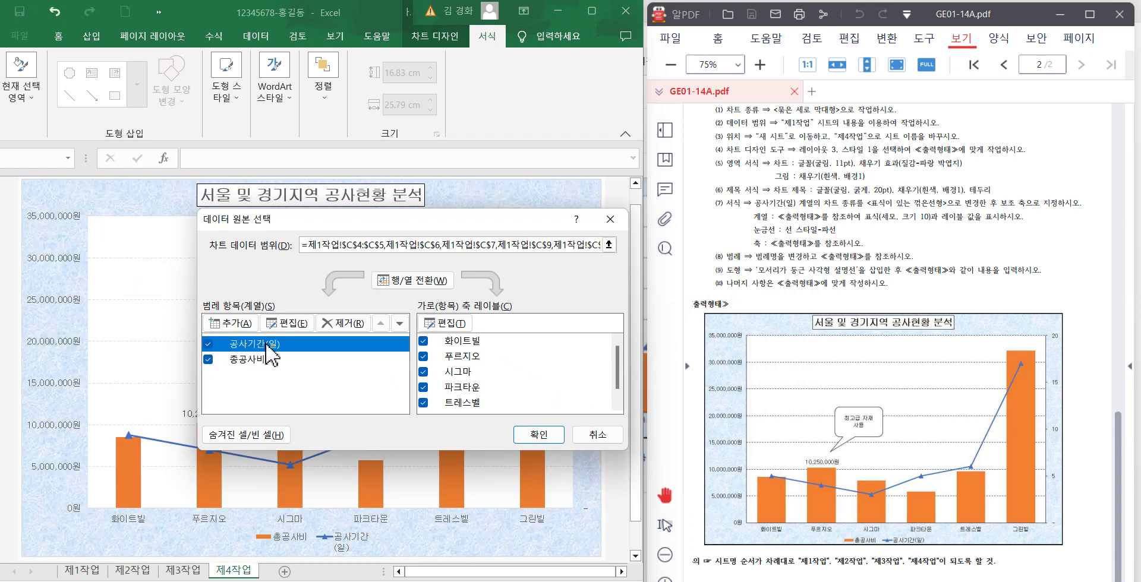
left_click(286, 323)
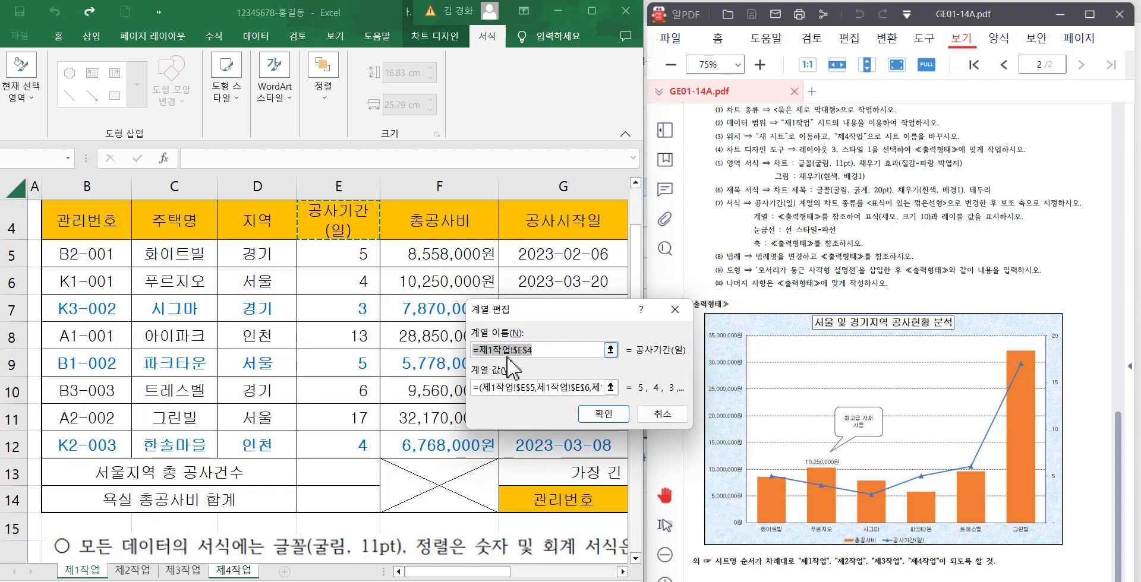
type("공사기간")
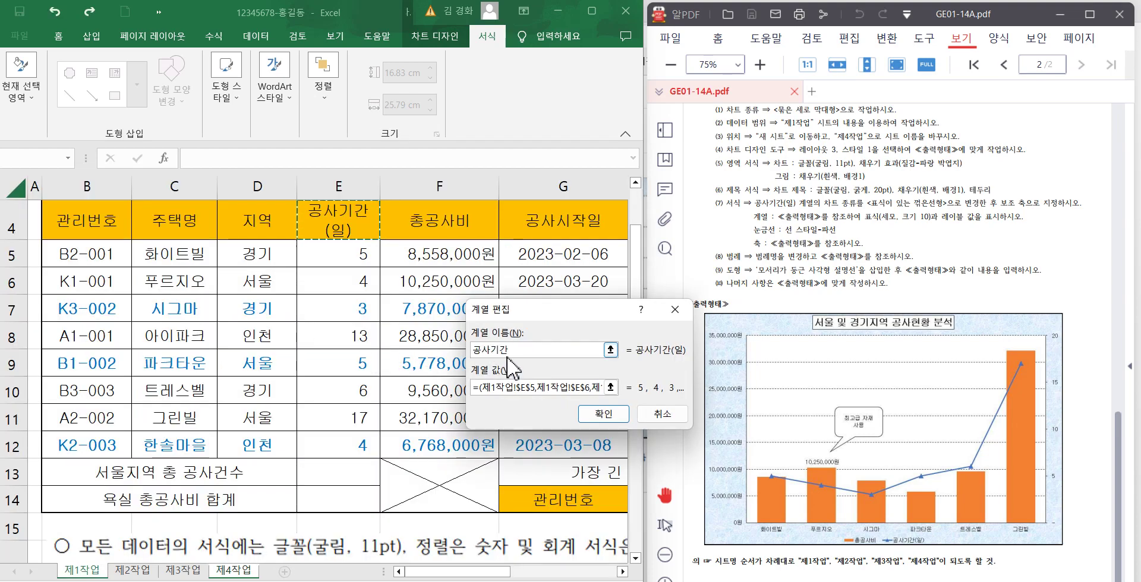
type("(일")
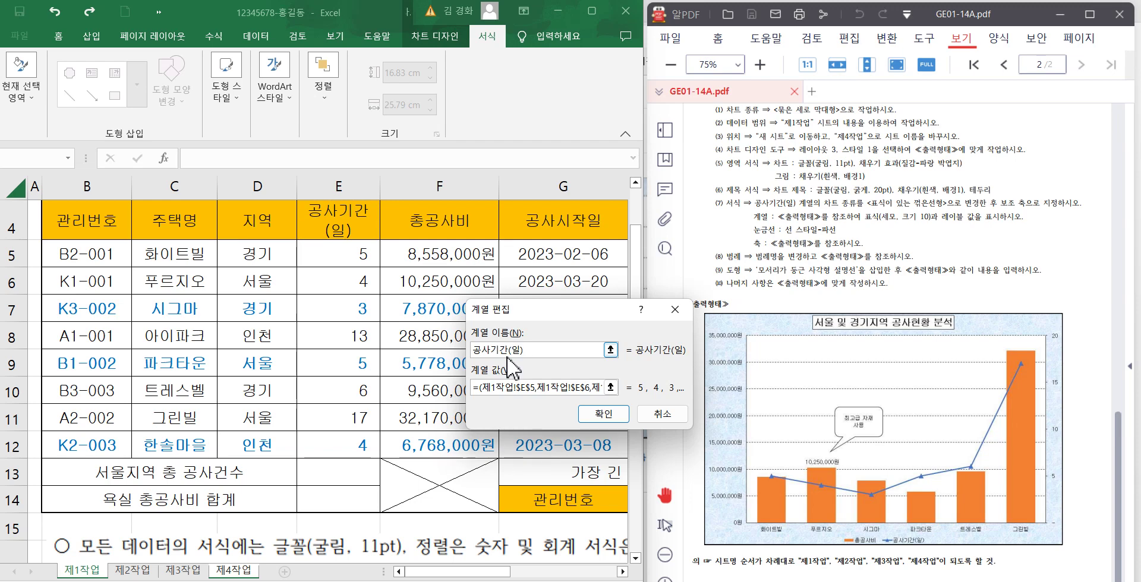
type(")")
left_click(603, 413)
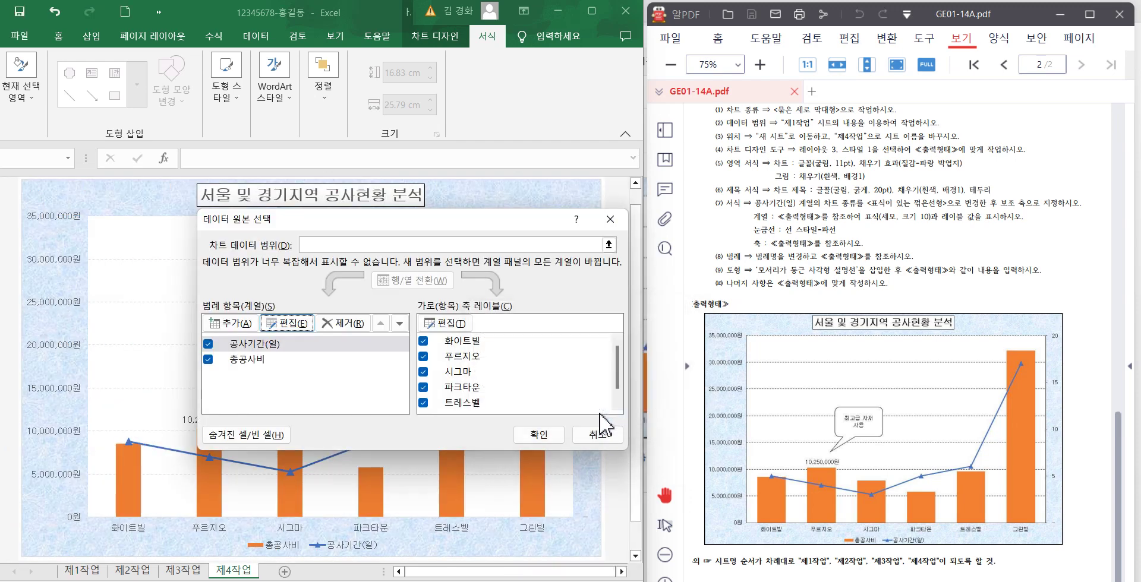
left_click(548, 440)
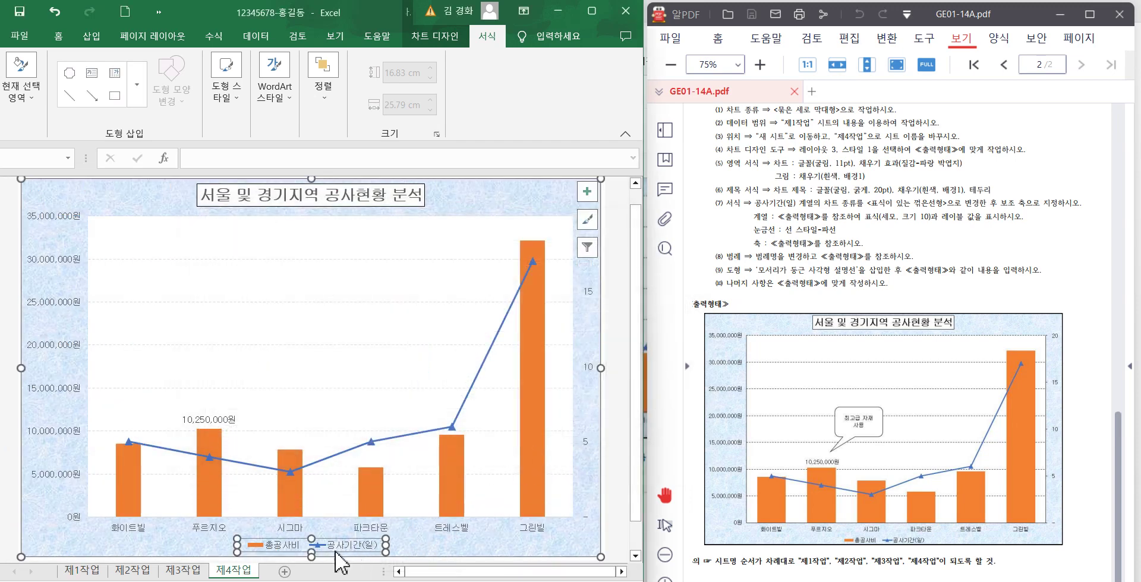
- Insert a rounded rectangle callout pointing at the 푸르지오 data label and apply the white-fill, black-outline theme style
left_click(346, 337)
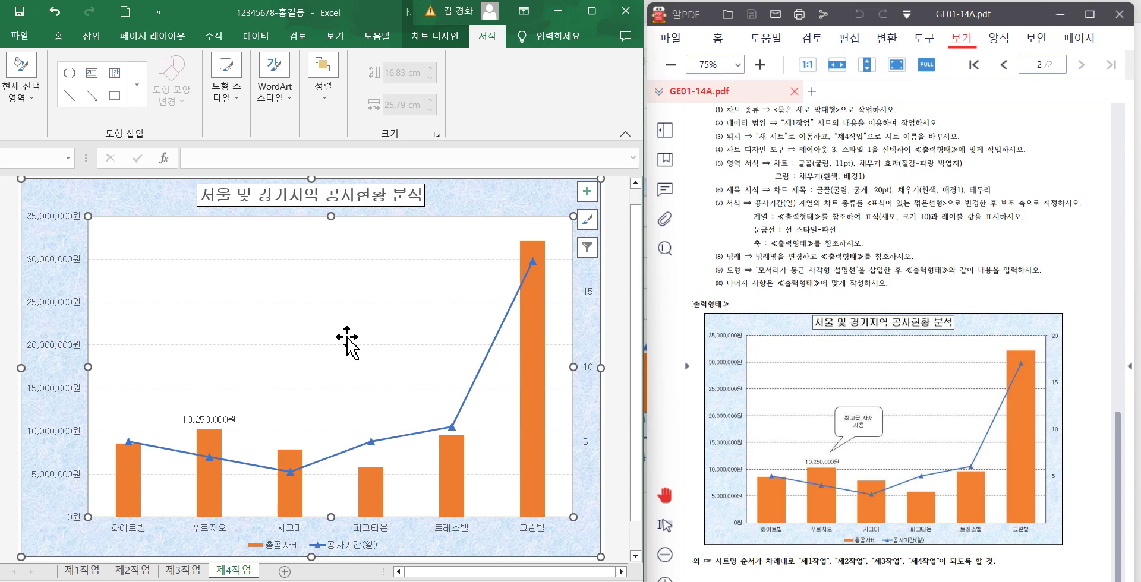
left_click(225, 113)
left_click(132, 96)
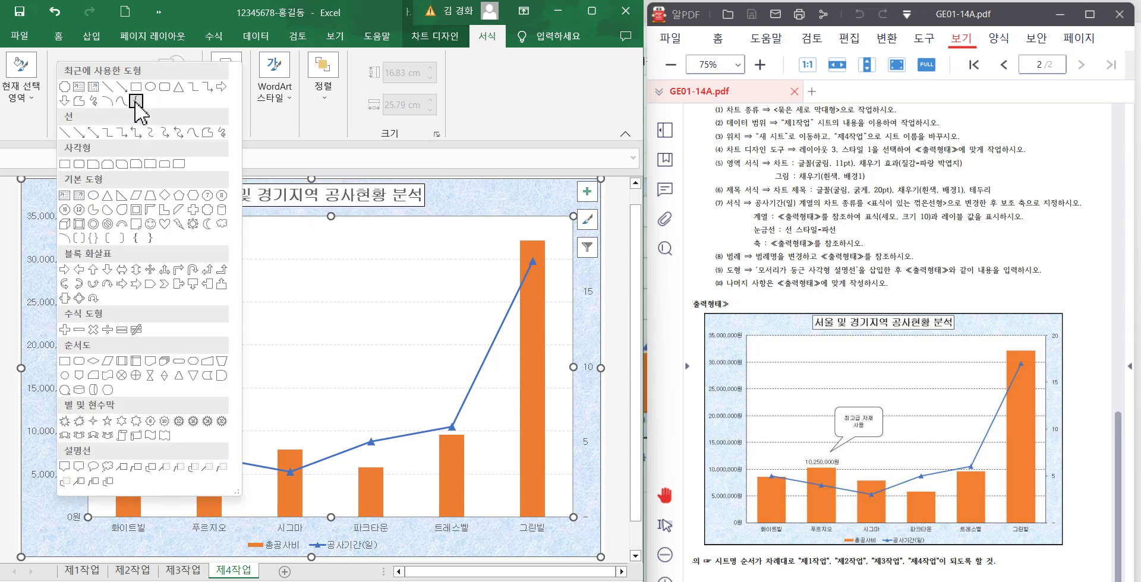
left_click(79, 467)
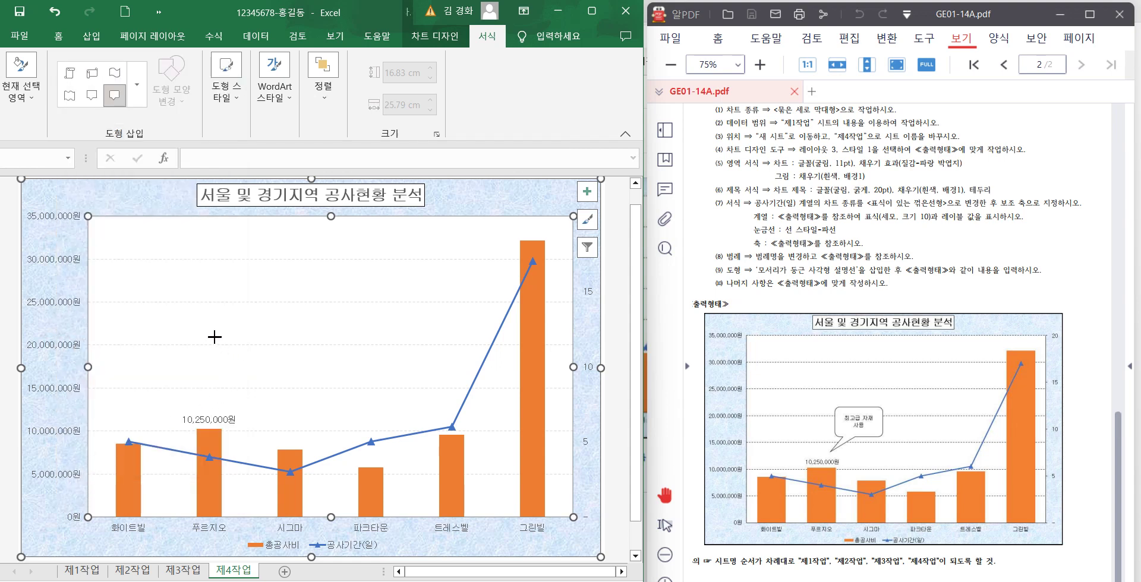
mouse_move(213, 334)
left_mouse_down()
mouse_move(267, 386)
mouse_move(303, 394)
mouse_move(204, 410)
mouse_move(221, 298)
mouse_move(300, 372)
mouse_move(240, 426)
mouse_move(203, 411)
left_mouse_up()
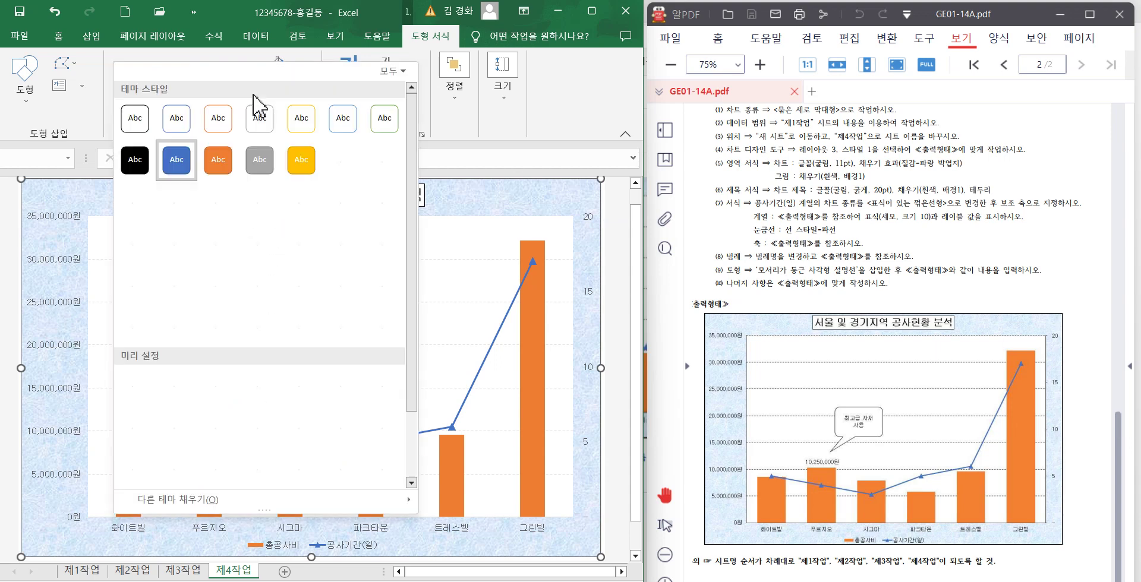
left_click(251, 95)
left_click(132, 122)
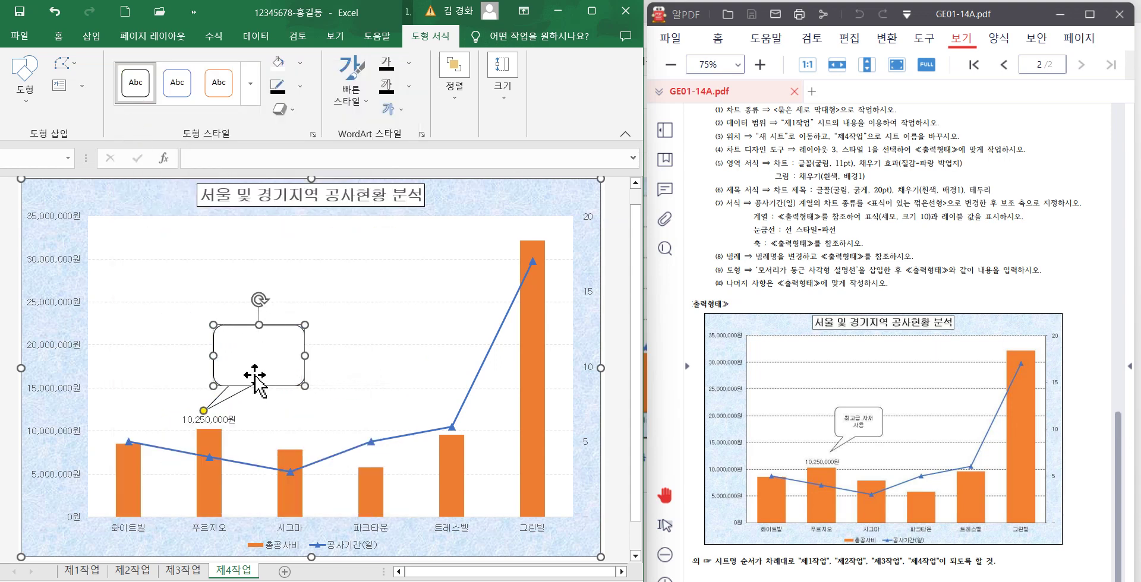
- Centre the callout's text alignment and enter 최고급 자재 and 사용 on two lines
left_click(70, 42)
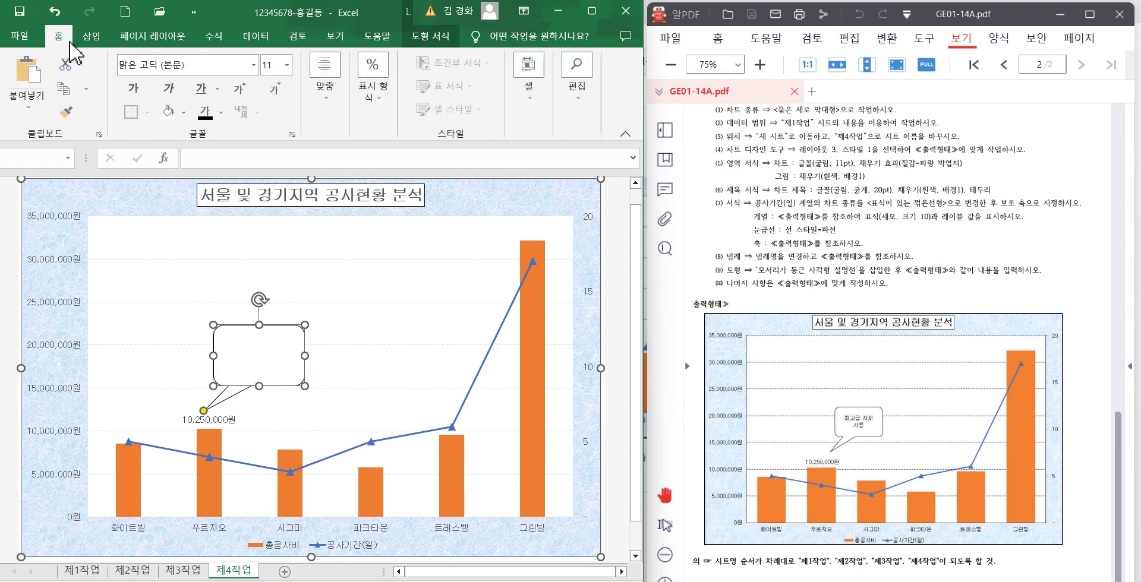
left_click(326, 83)
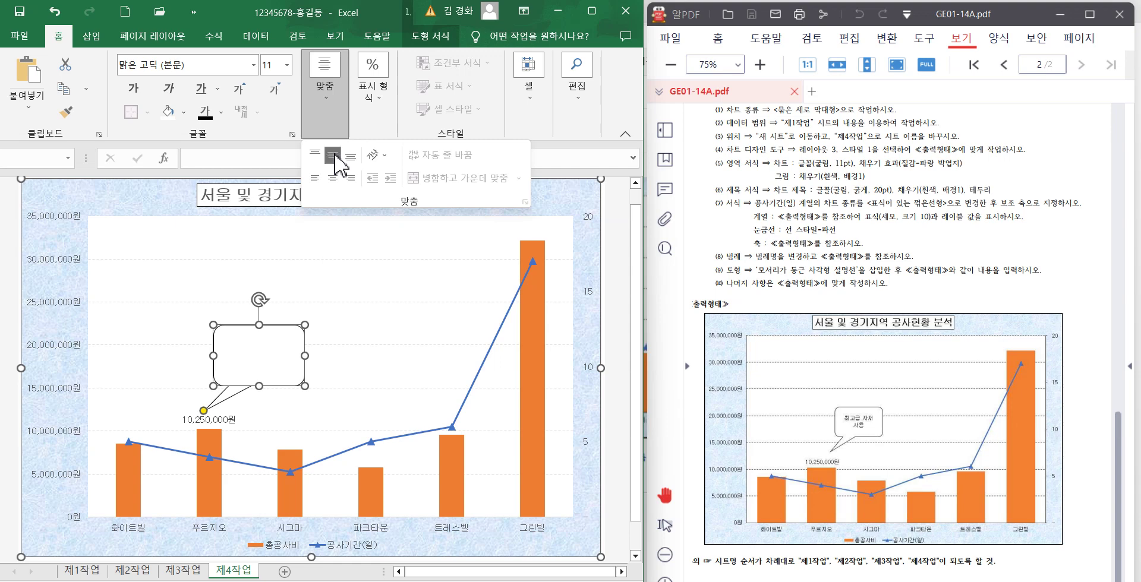
left_click(272, 373)
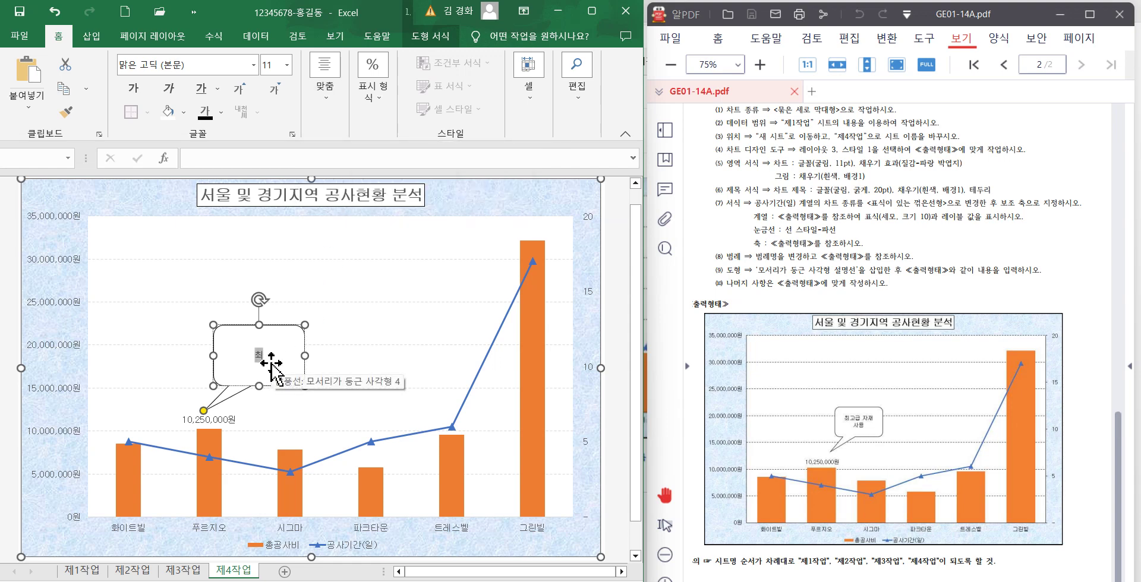
type("최고그")
type(" 자재")
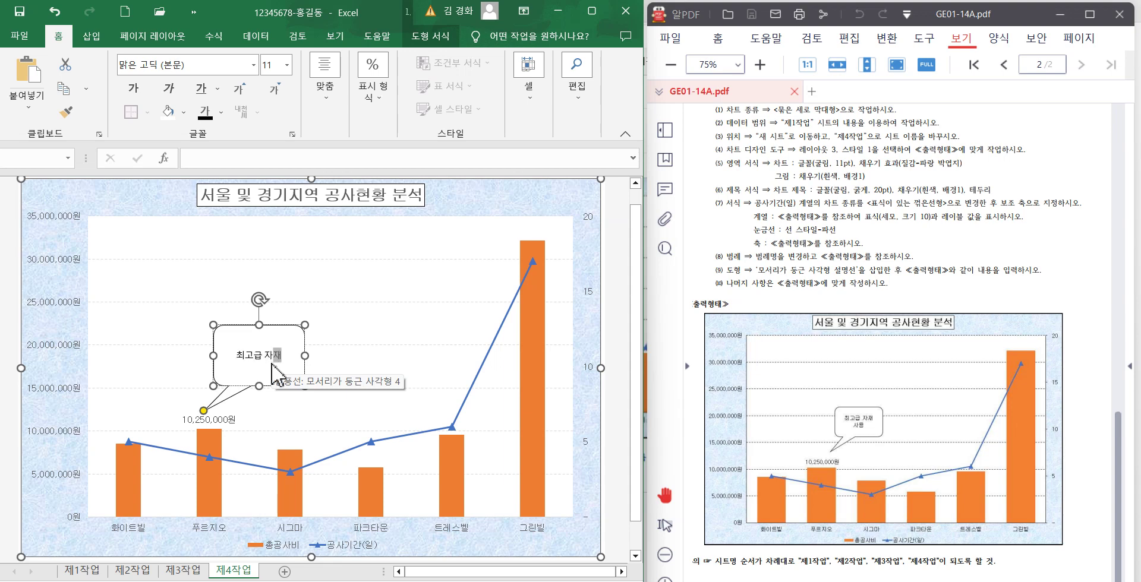
key("Return")
type("ㅅ")
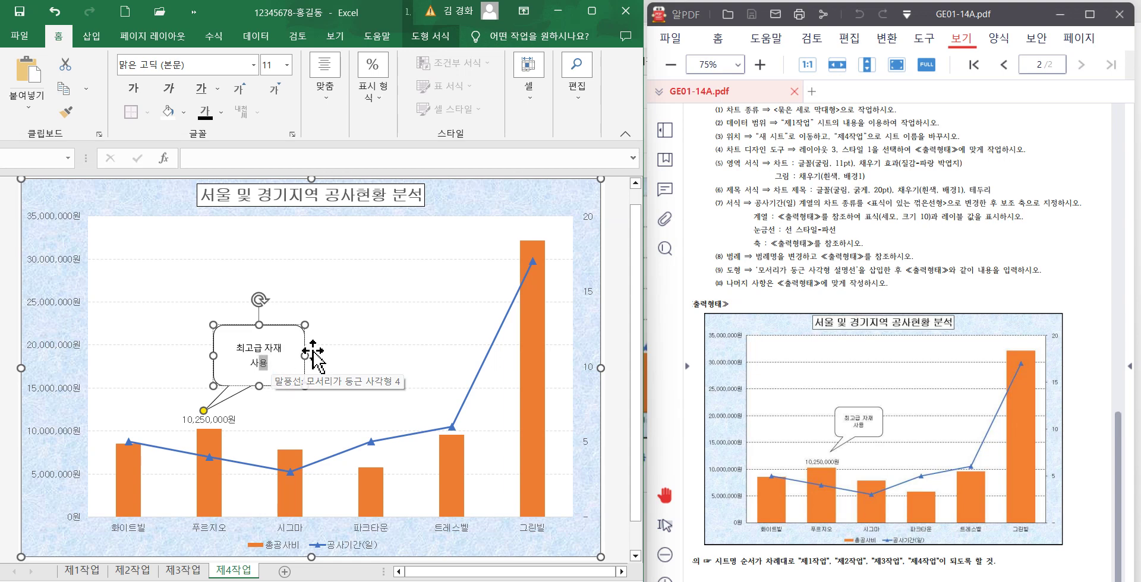
left_click(342, 343)
- Adjust the callout's height so both text lines fit inside it
left_click(286, 379)
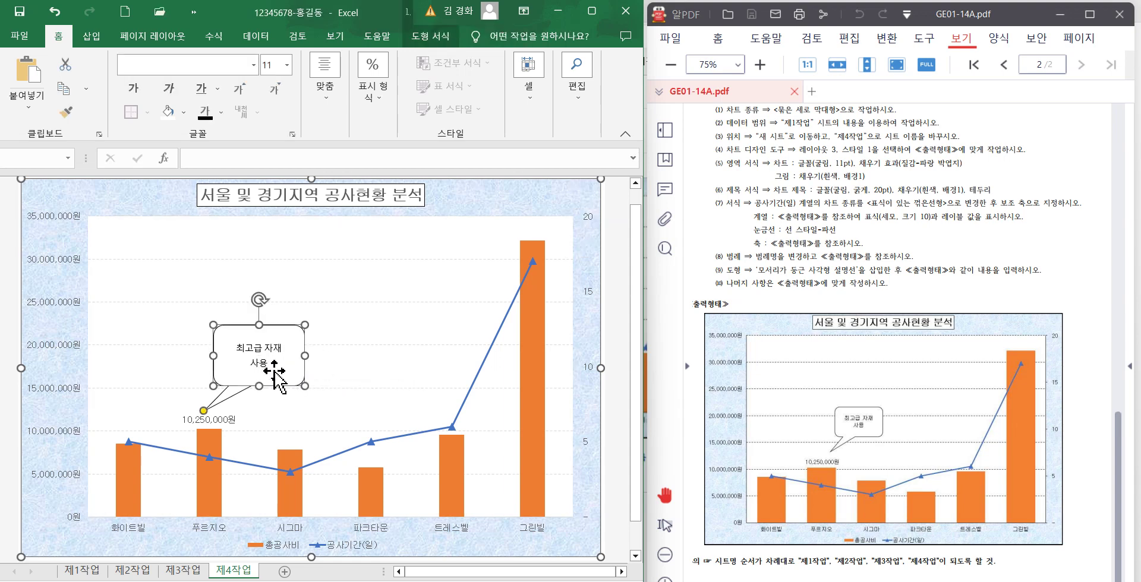
left_click_drag(259, 325, 260, 357)
left_click(339, 415)
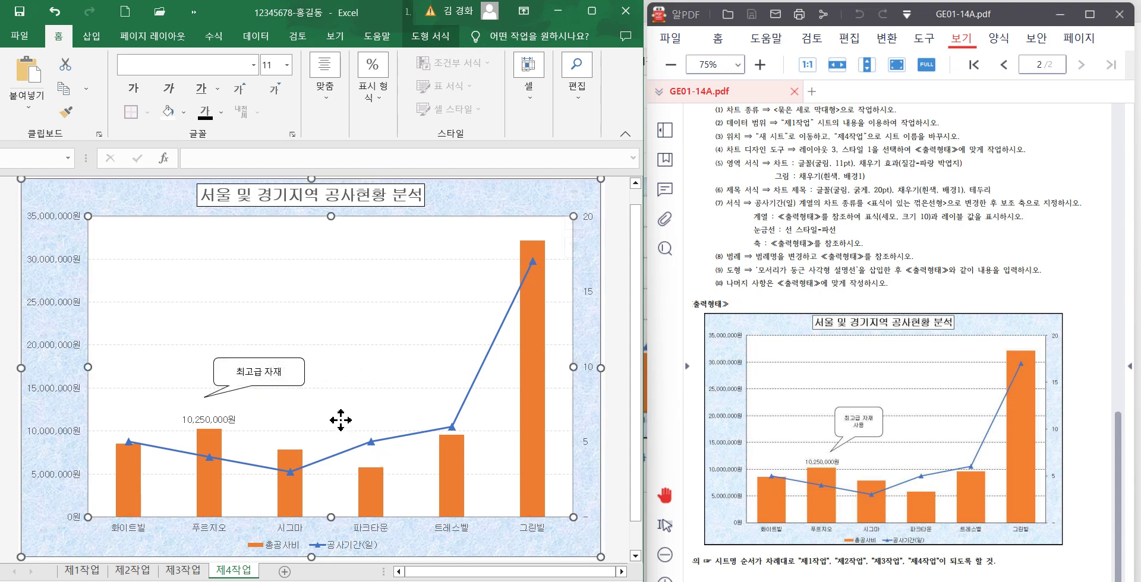
left_click(263, 355)
left_click_drag(260, 356, 260, 331)
left_click(344, 380)
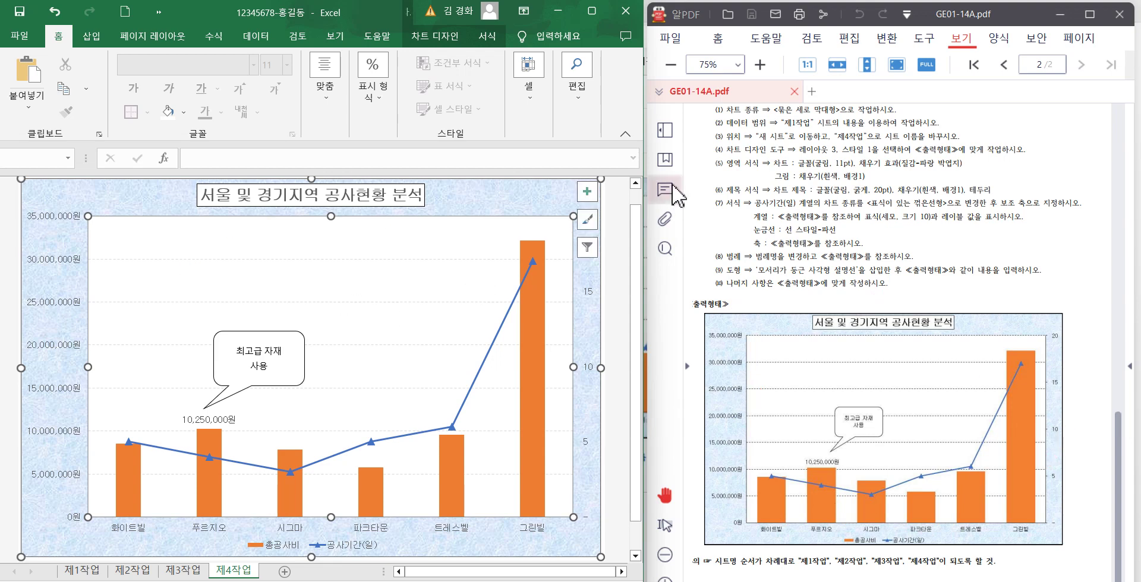
- Minimize the PDF viewer, maximize the Excel window and deselect the chart
left_click(1056, 13)
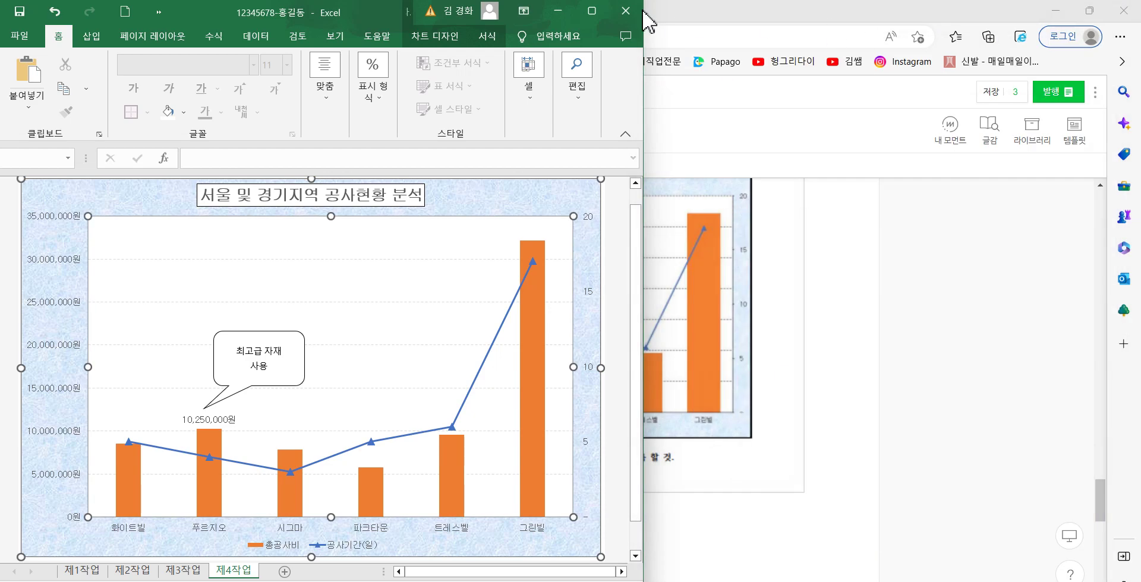
left_click(591, 11)
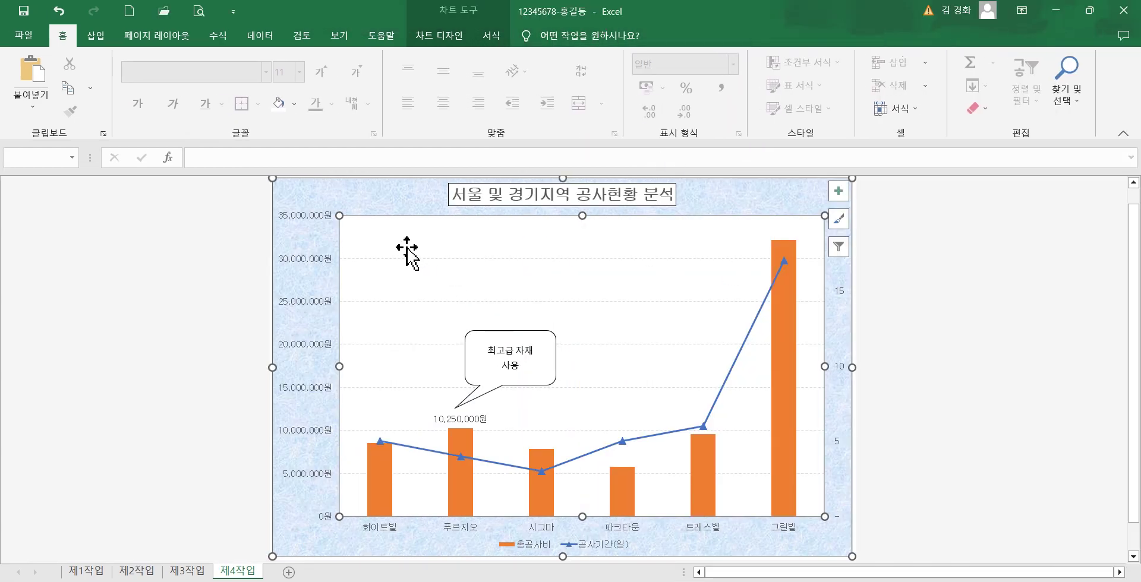
left_click(186, 333)
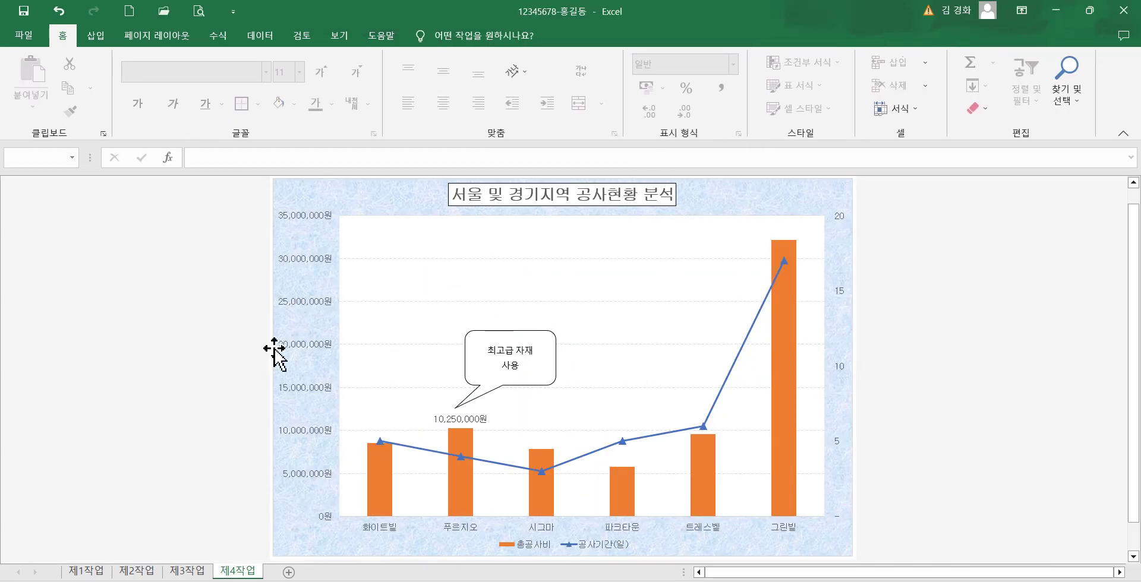
left_click(324, 312)
left_click(205, 314)
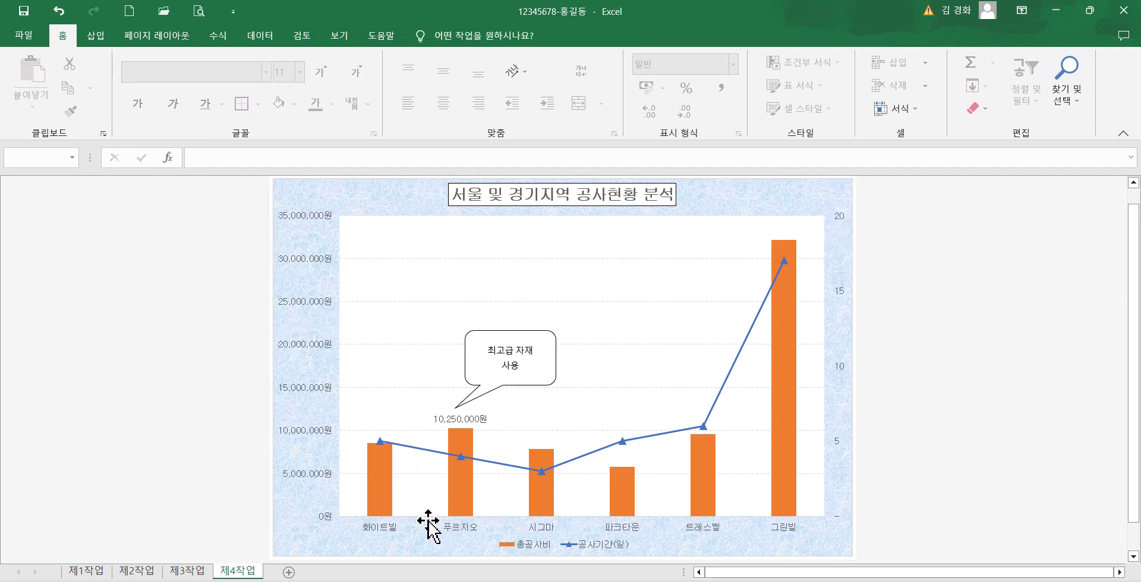
mouse_move(278, 378)
left_mouse_down()
mouse_move(313, 373)
mouse_move(331, 388)
left_mouse_up()
left_click_drag(423, 539, 428, 524)
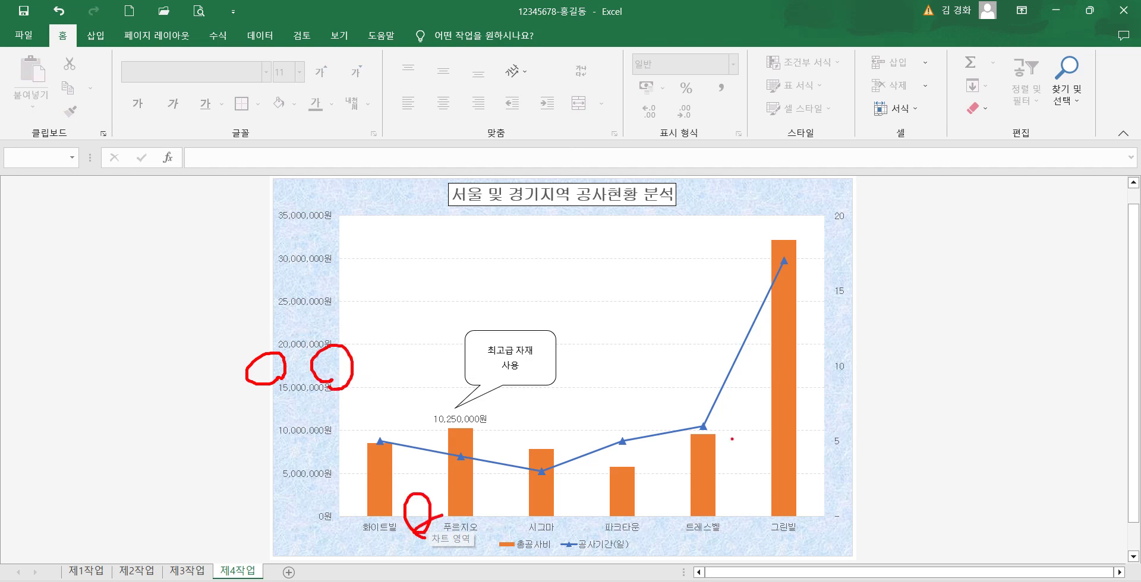
left_click_drag(837, 416, 829, 401)
key("Escape")
- Apply a black outline to the chart area, the primary value axis, the category axis and the secondary value axis
left_click(357, 193)
left_click(490, 36)
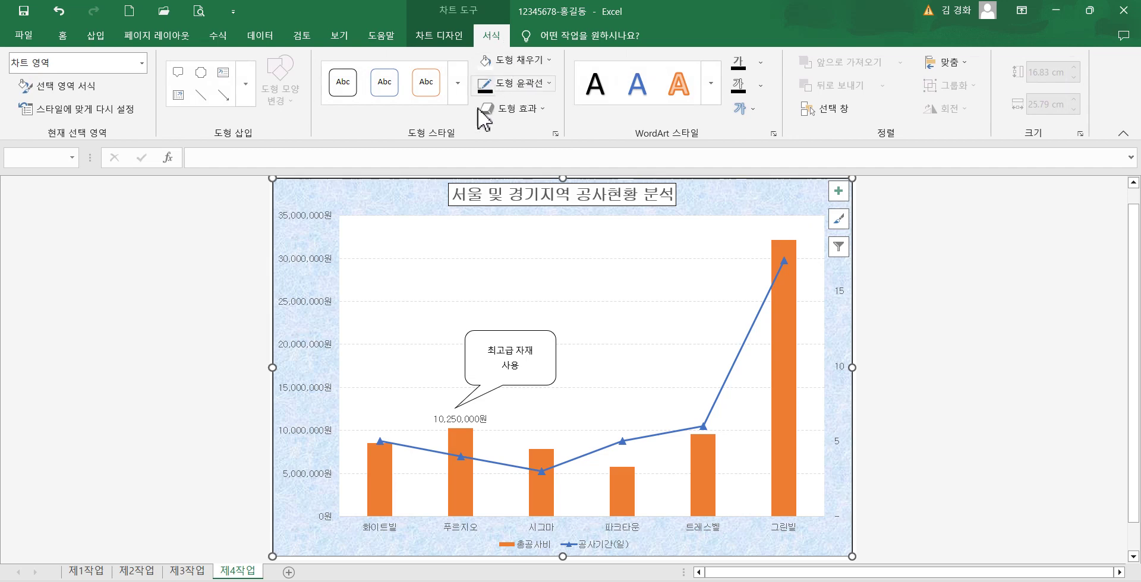
left_click(310, 302)
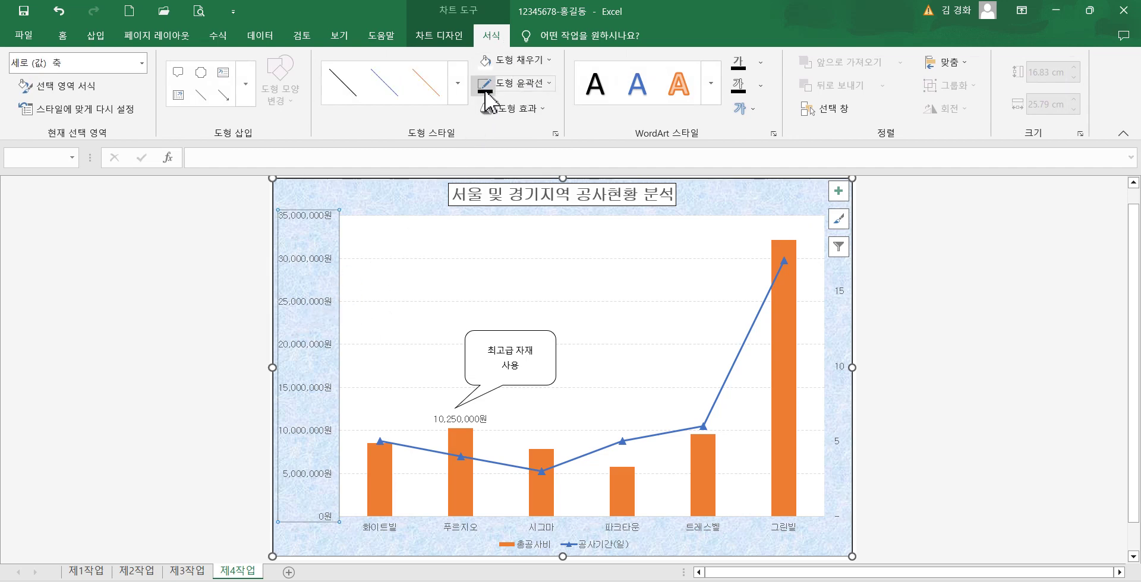
left_click(375, 529)
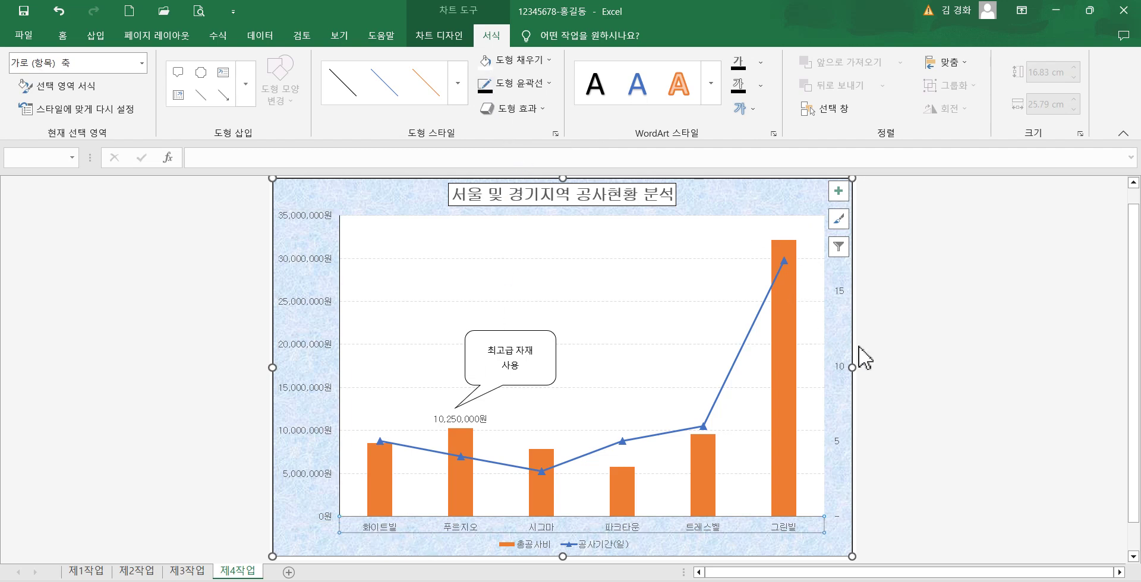
left_click(846, 374)
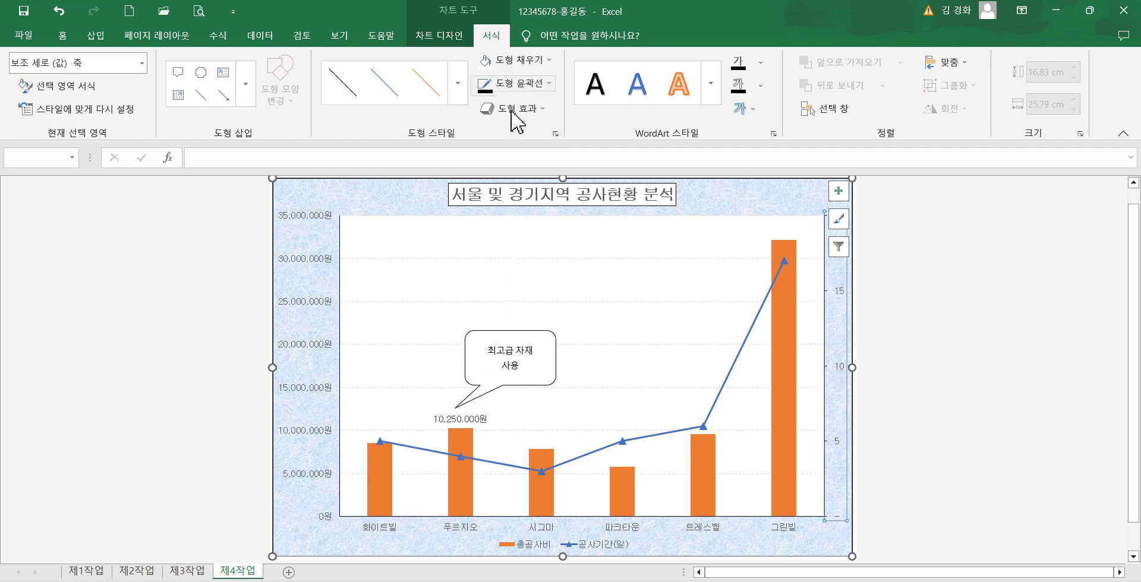
left_click(875, 328)
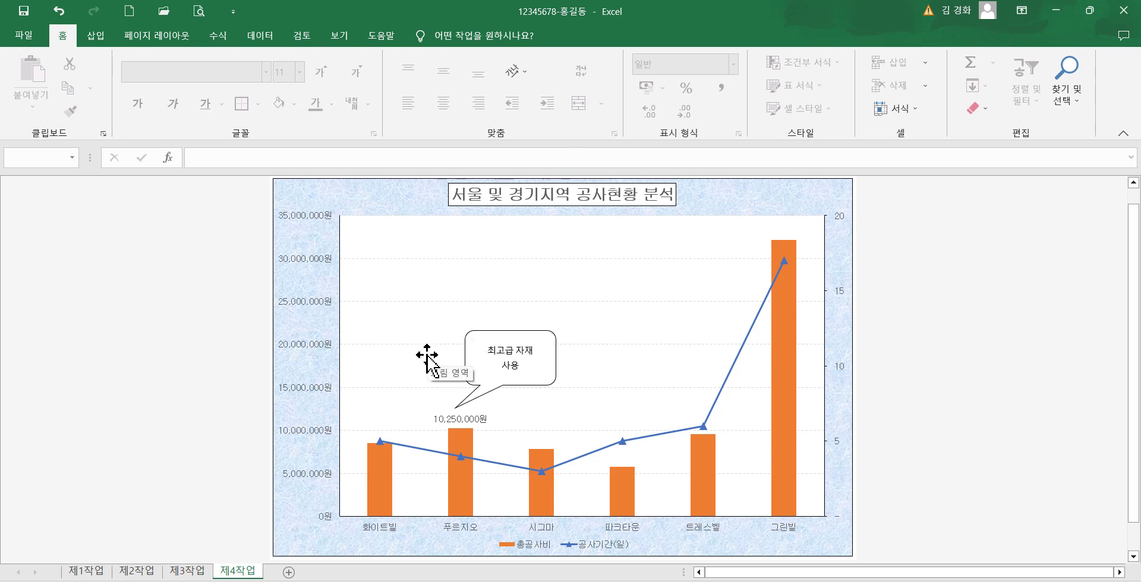
mouse_move(336, 528)
left_mouse_down()
mouse_move(333, 489)
mouse_move(309, 534)
left_mouse_up()
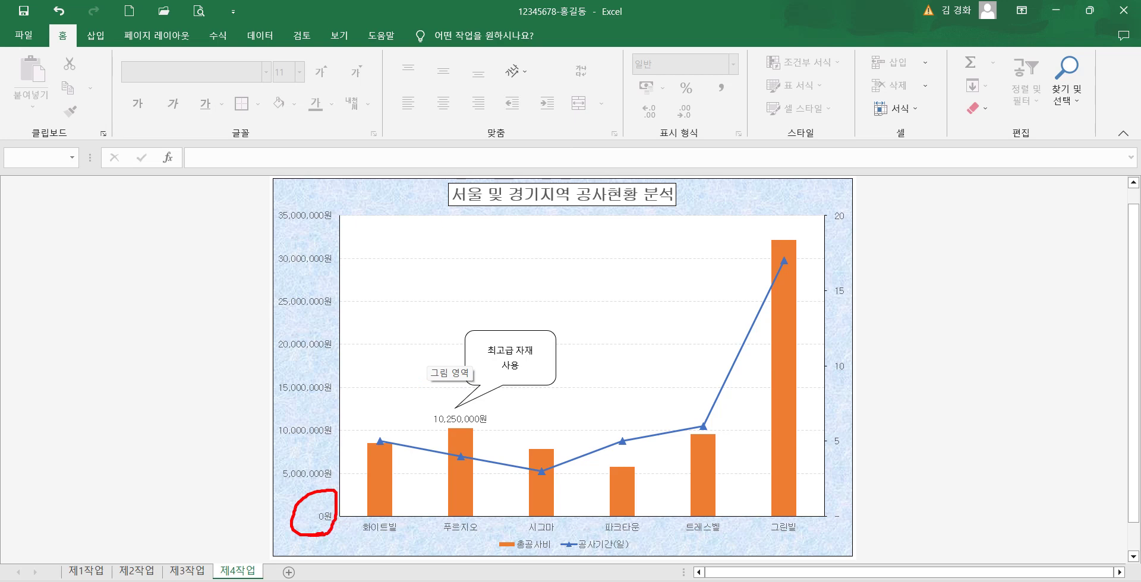
mouse_move(864, 533)
left_mouse_down()
mouse_move(799, 504)
mouse_move(868, 530)
left_mouse_up()
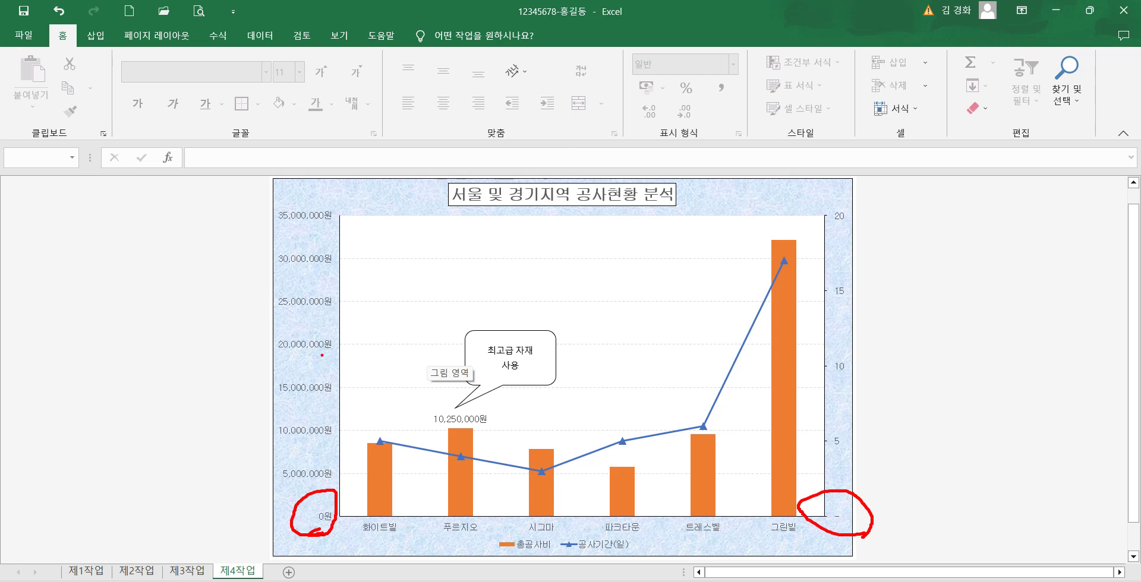
key("Escape")
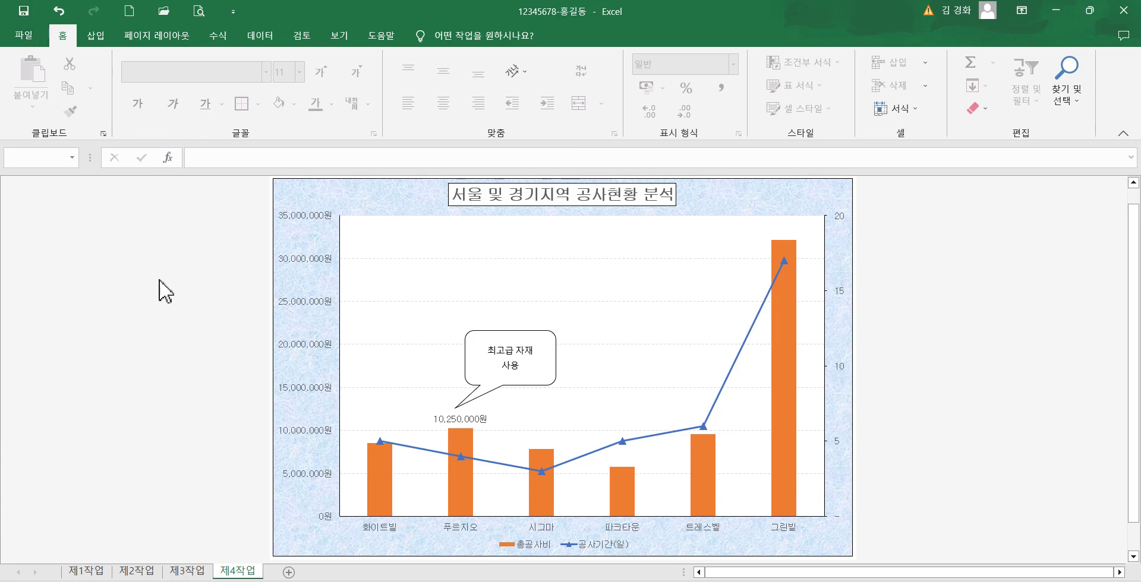
- Switch to the 제1작업 sheet and look over its table down to the calculation cells in rows 13 and 14
left_click(88, 571)
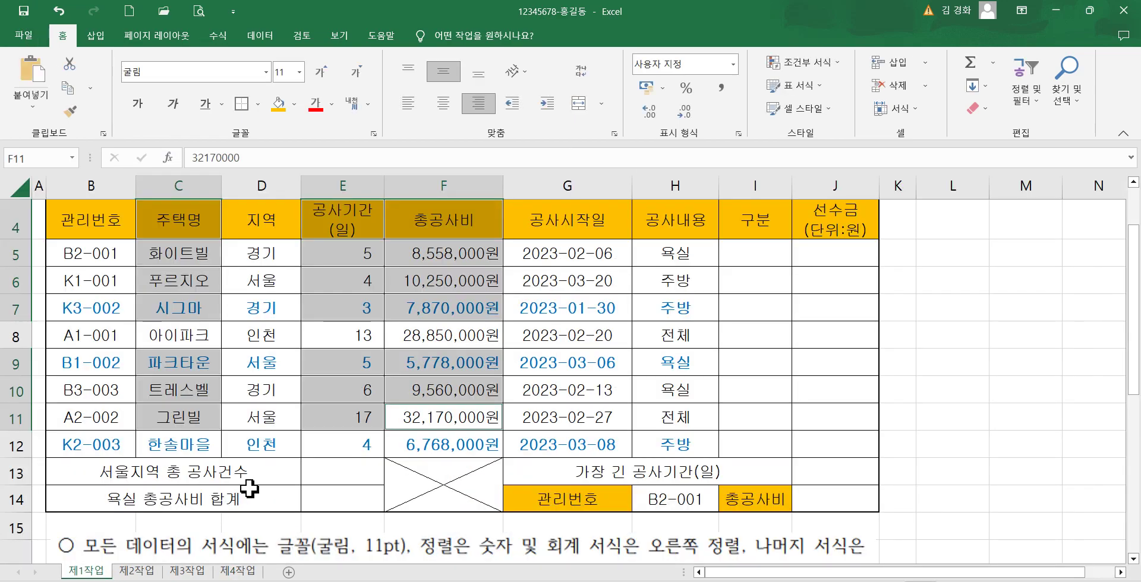
scroll(374, 453, "up", 1)
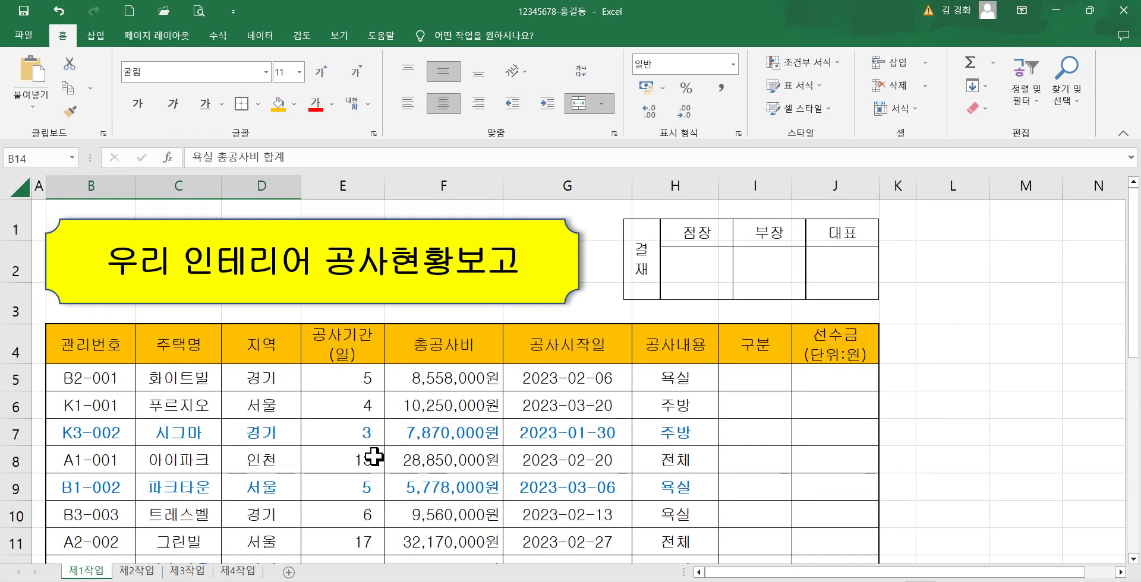
scroll(373, 456, "down", 2)
scroll(373, 456, "up", 3)
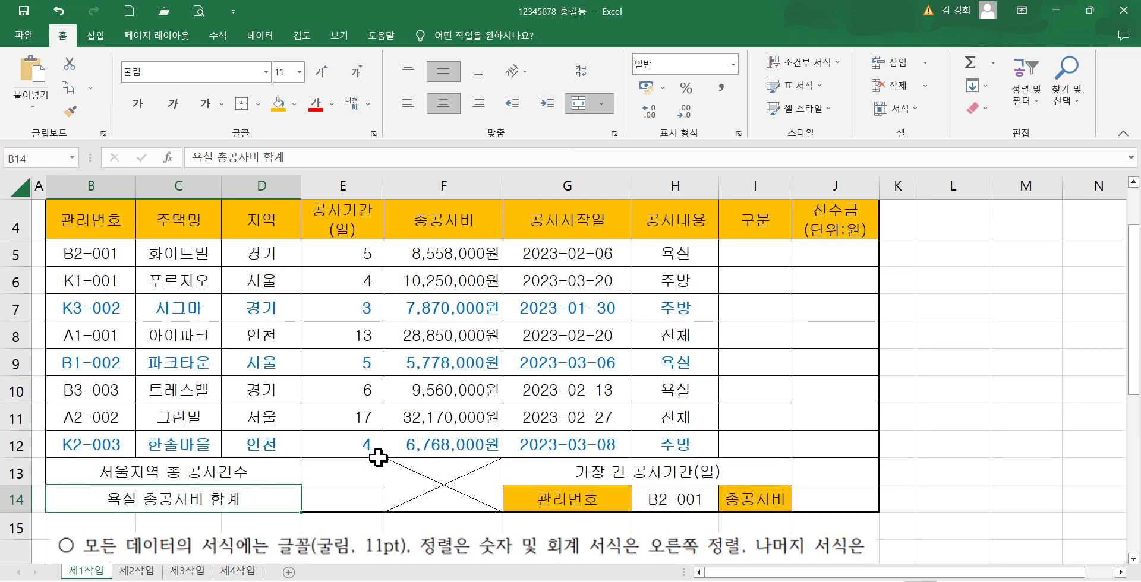
scroll(647, 414, "up", 1)
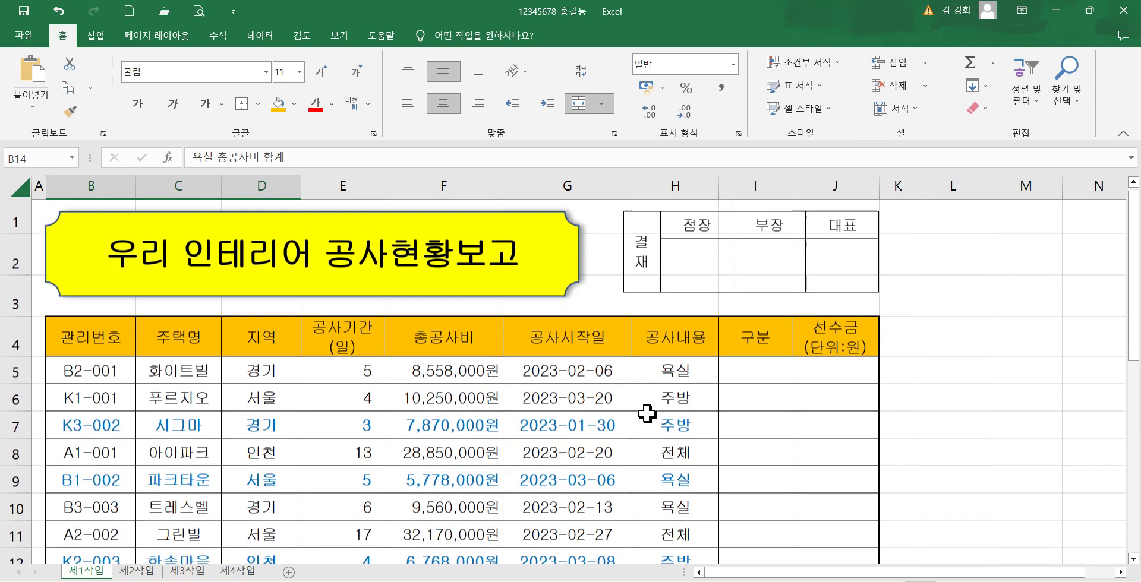
scroll(647, 414, "down", 1)
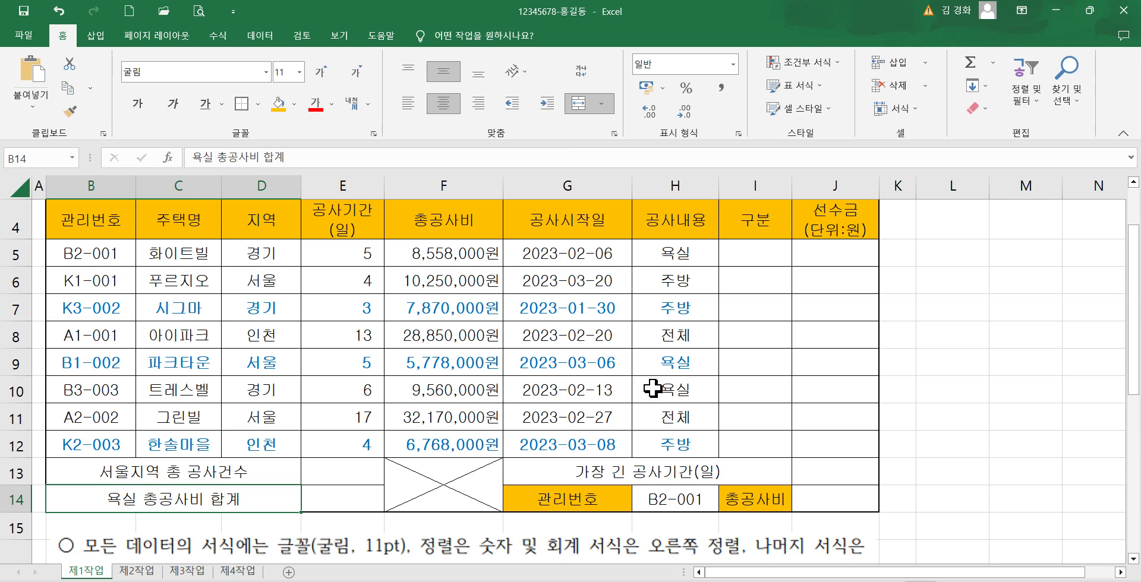
- Restore the Excel window beside GE01-14A.pdf at full screen height and show the PDF's function conditions
left_click(1089, 10)
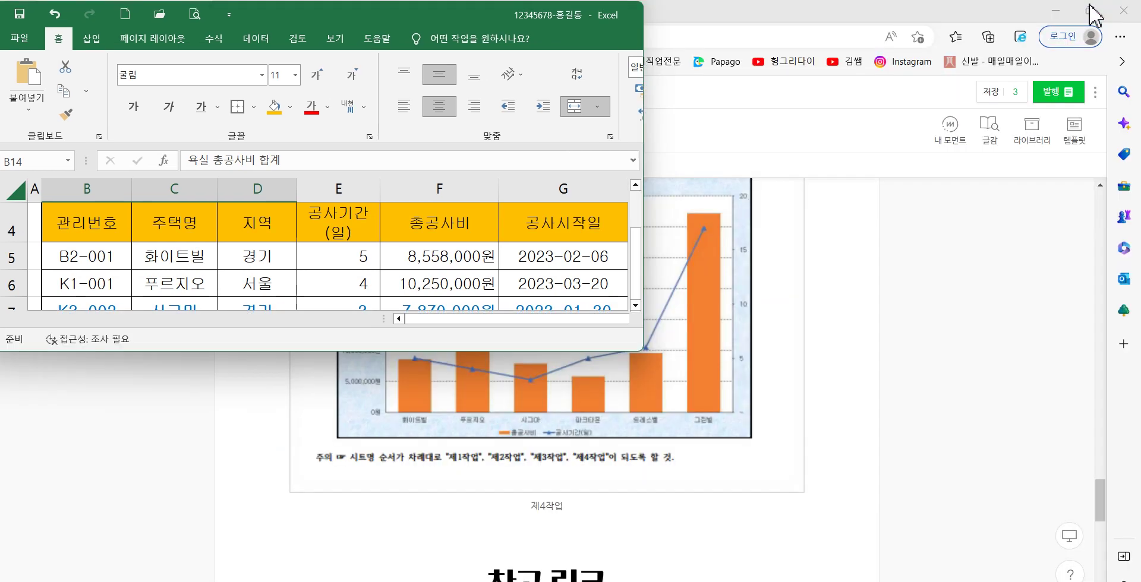
left_click_drag(616, 355, 615, 581)
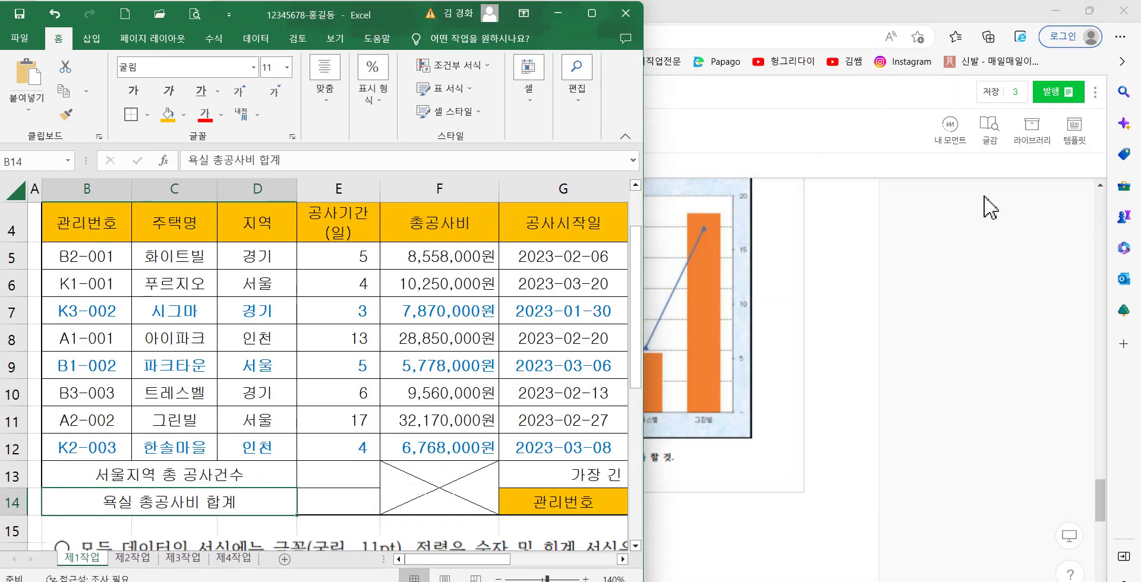
left_click(772, 313)
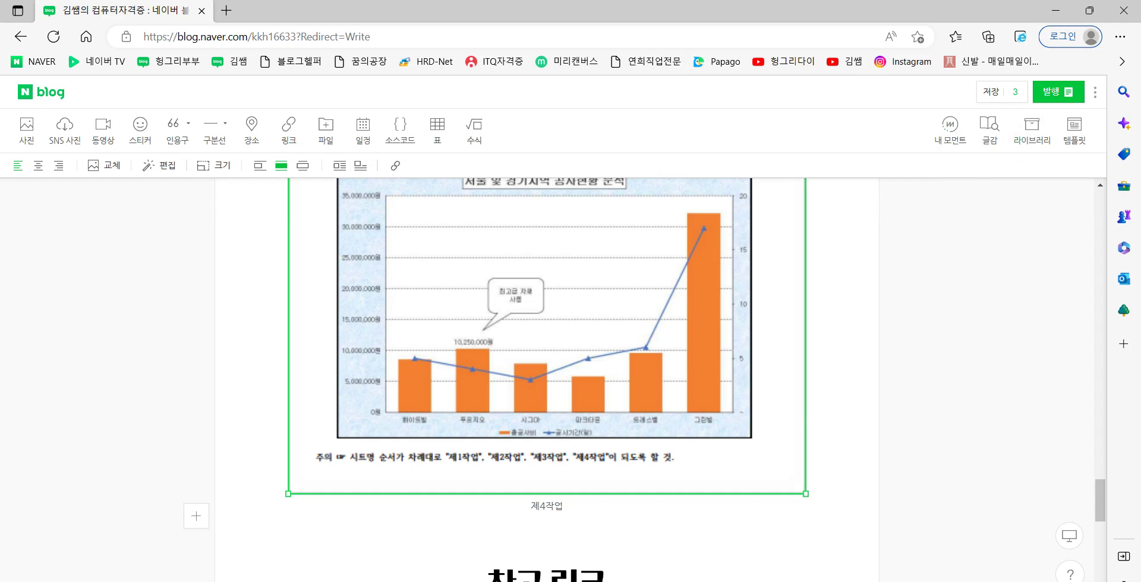
left_click(755, 581)
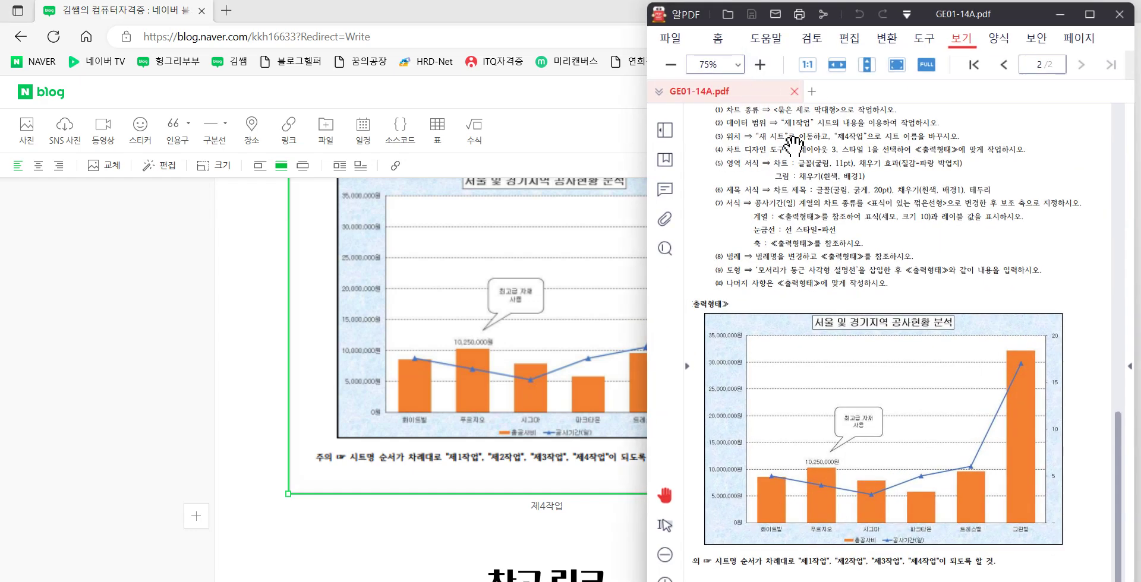
left_click_drag(1116, 451, 1118, 291)
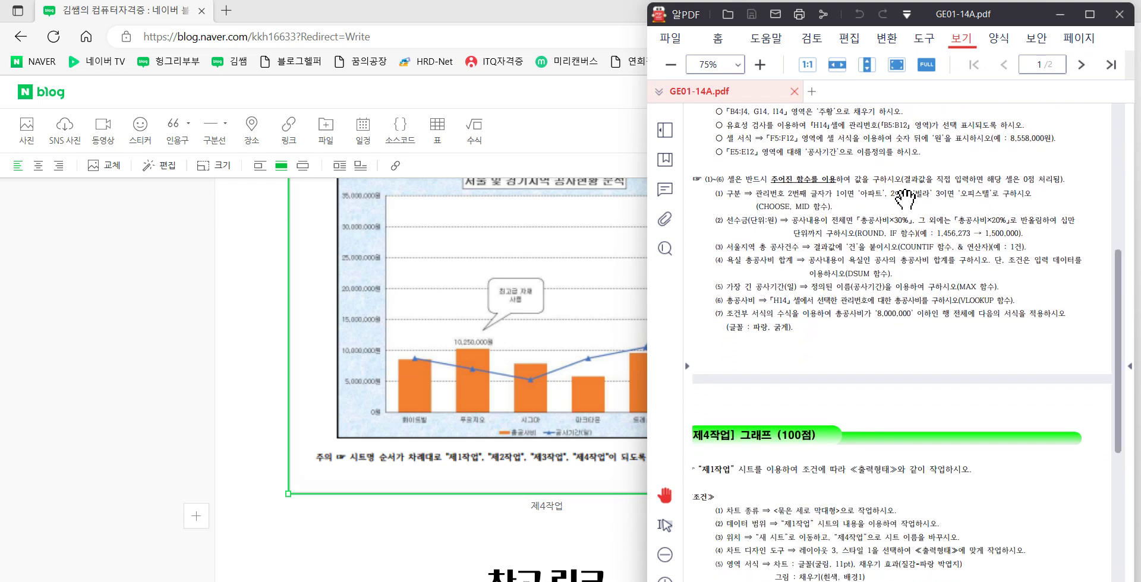
left_click(731, 581)
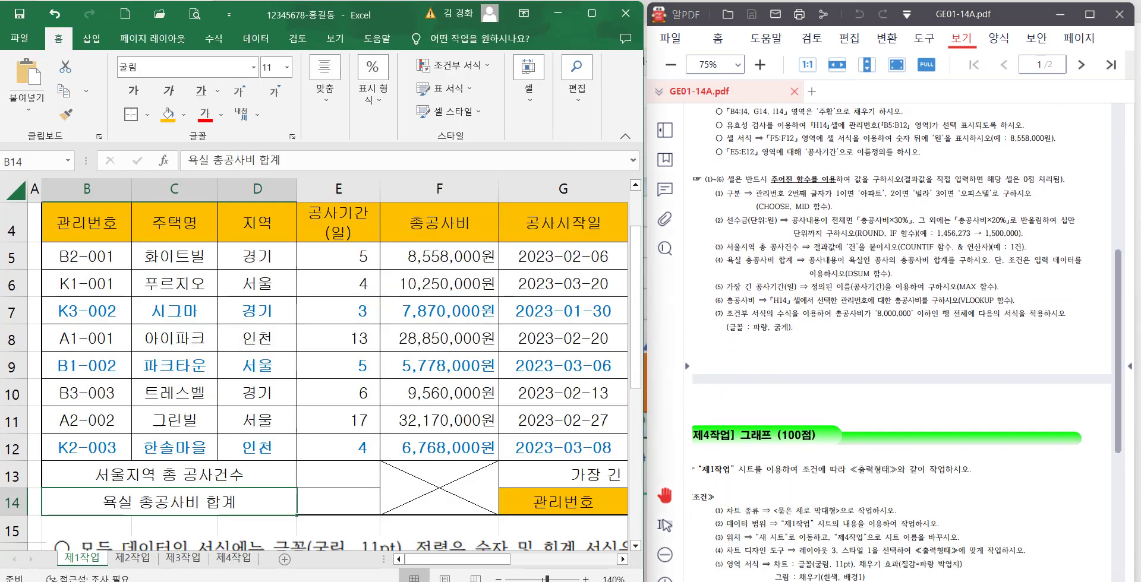
- Bring the 총공사비 result cell J14 into view and enlarge the PDF to 100% at function conditions (1) to (7)
left_click_drag(487, 559, 548, 570)
left_click(545, 508)
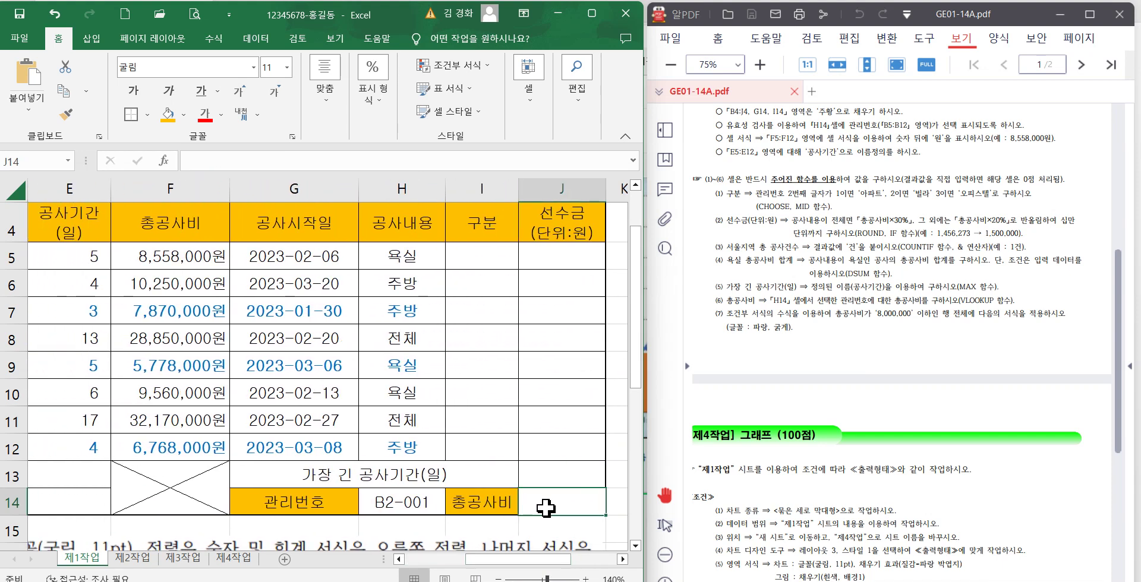
left_click(761, 240)
left_click(760, 64)
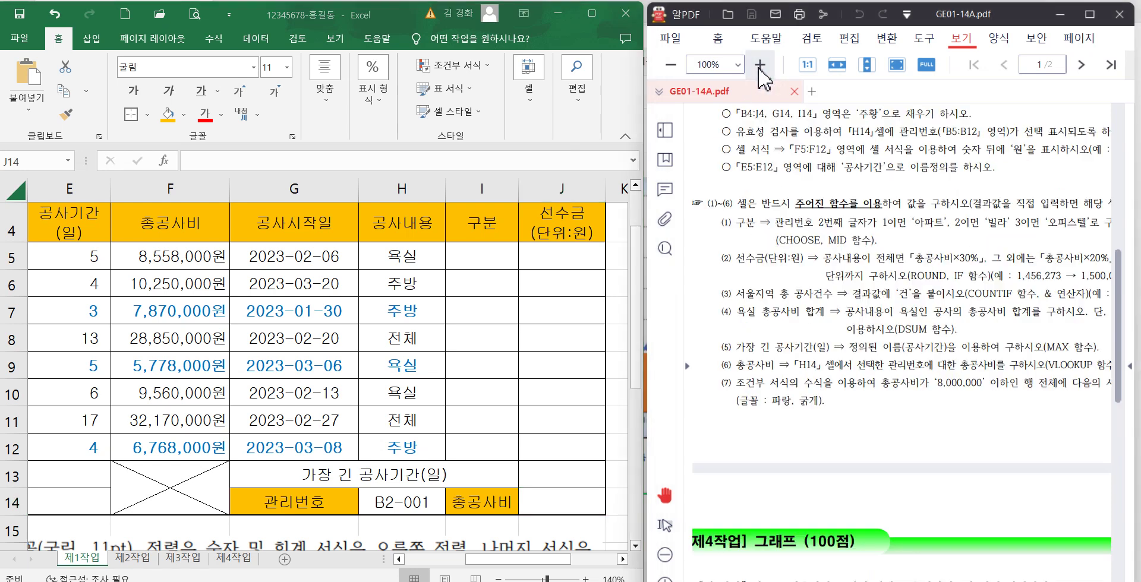
left_click_drag(873, 380, 850, 461)
- Start a VLOOKUP function in cell J14 through the function wizard
left_click(552, 504)
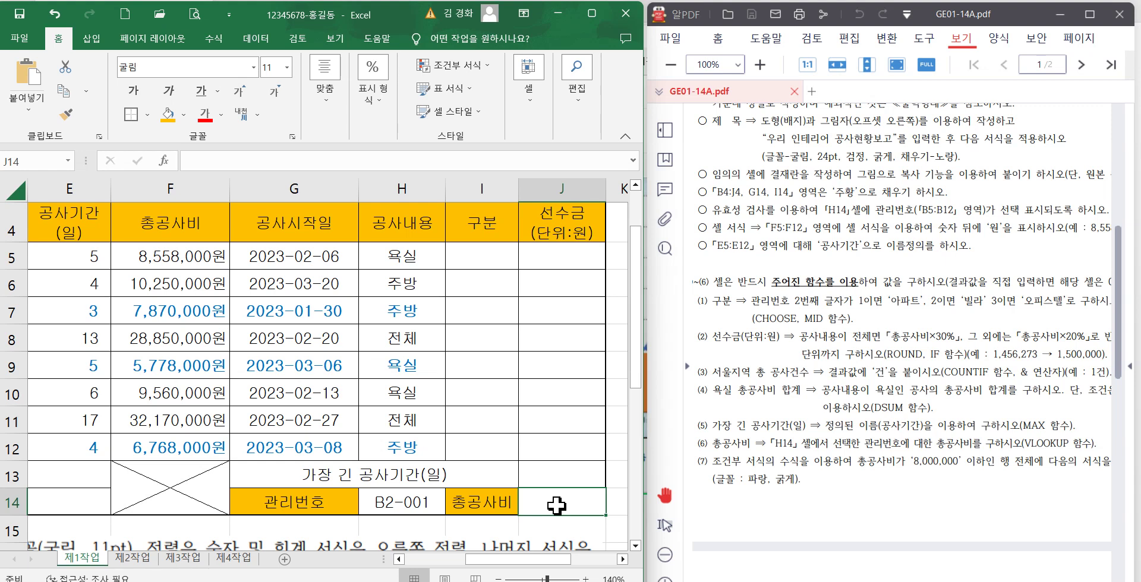
left_click(165, 161)
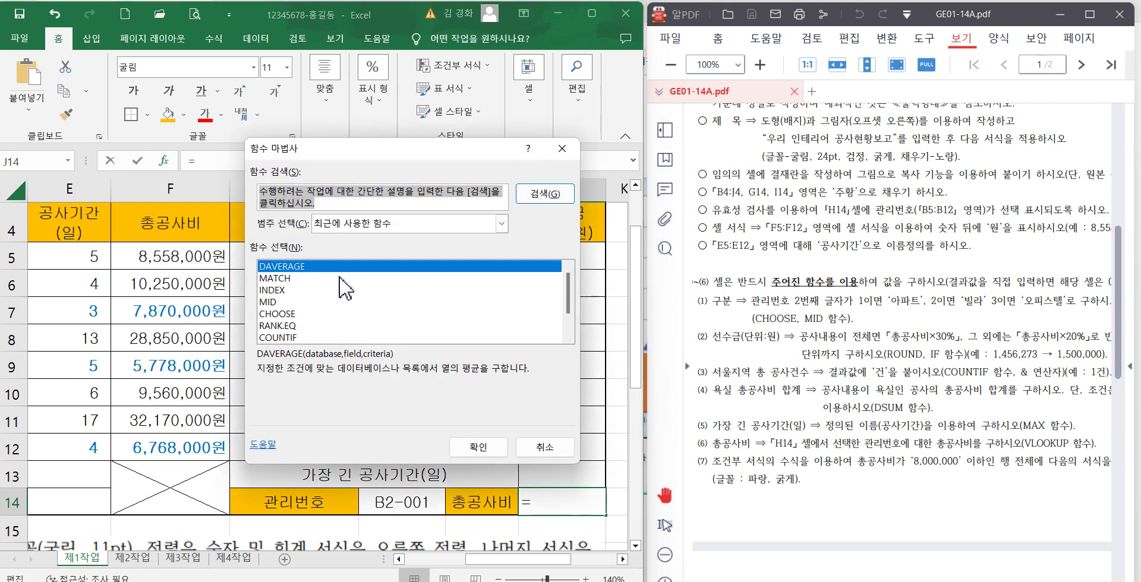
type("ㅍ")
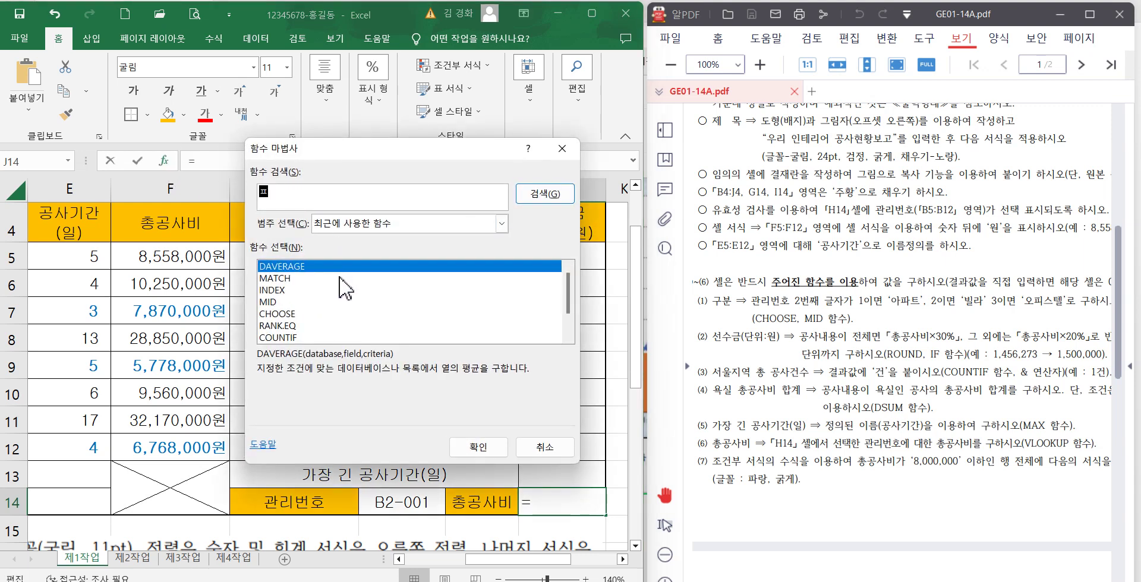
key("BackSpace")
type("VL")
key("Return")
left_click(478, 447)
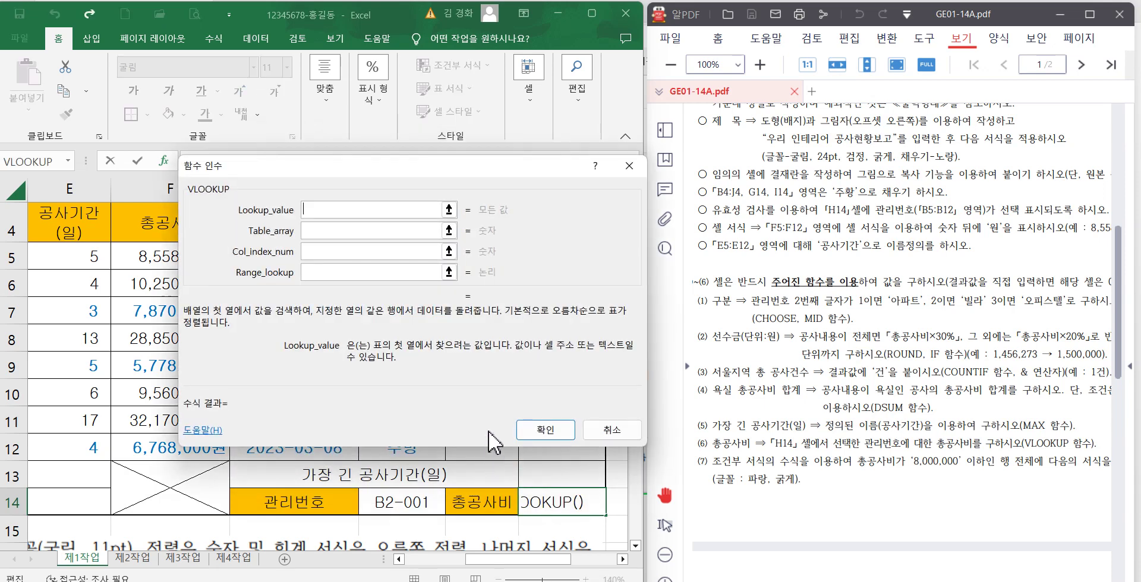
- Set VLOOKUP's Lookup_value to H14 and its Table_array to B5:F12
left_click_drag(317, 169, 399, 204)
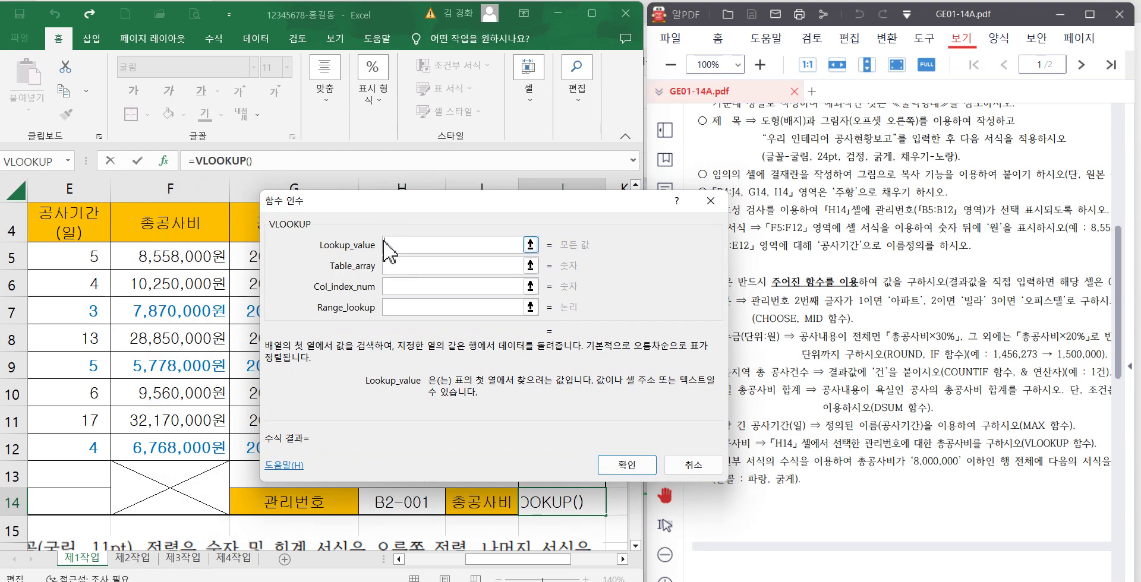
left_click(417, 500)
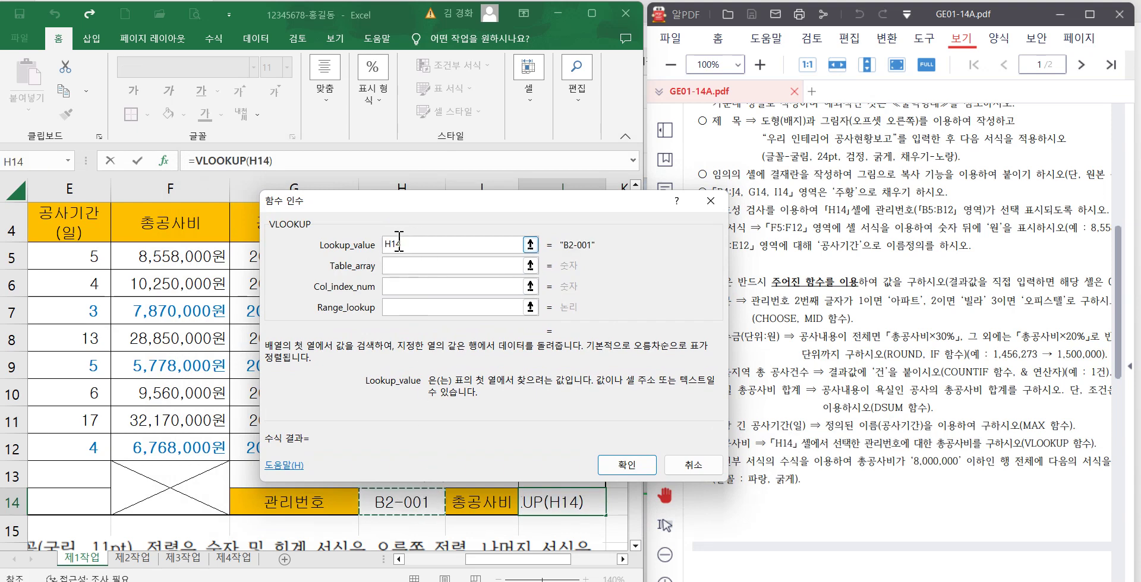
left_click(395, 265)
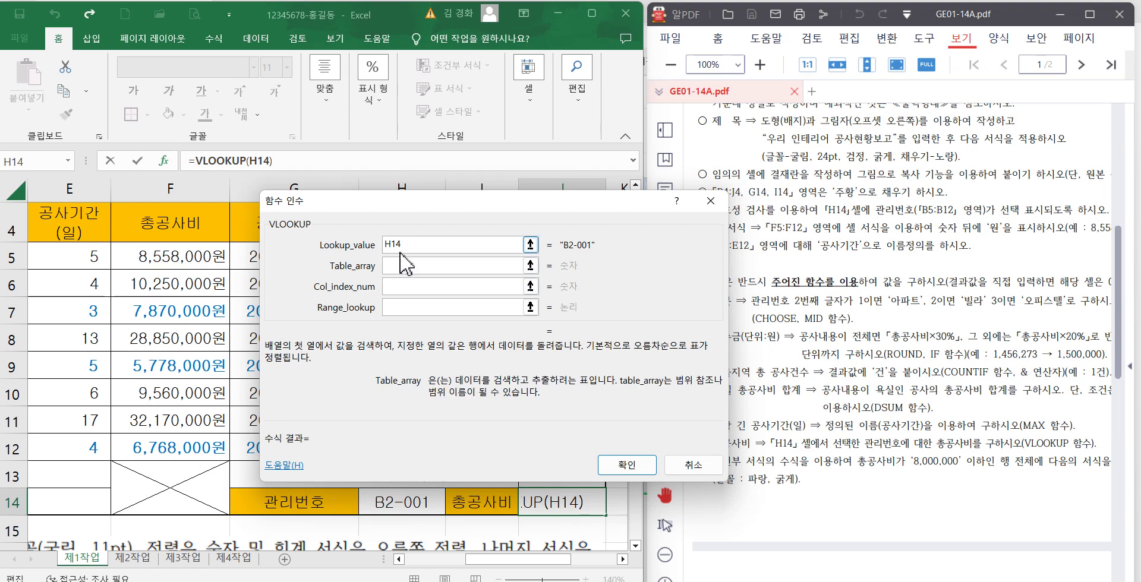
left_click_drag(426, 204, 612, 124)
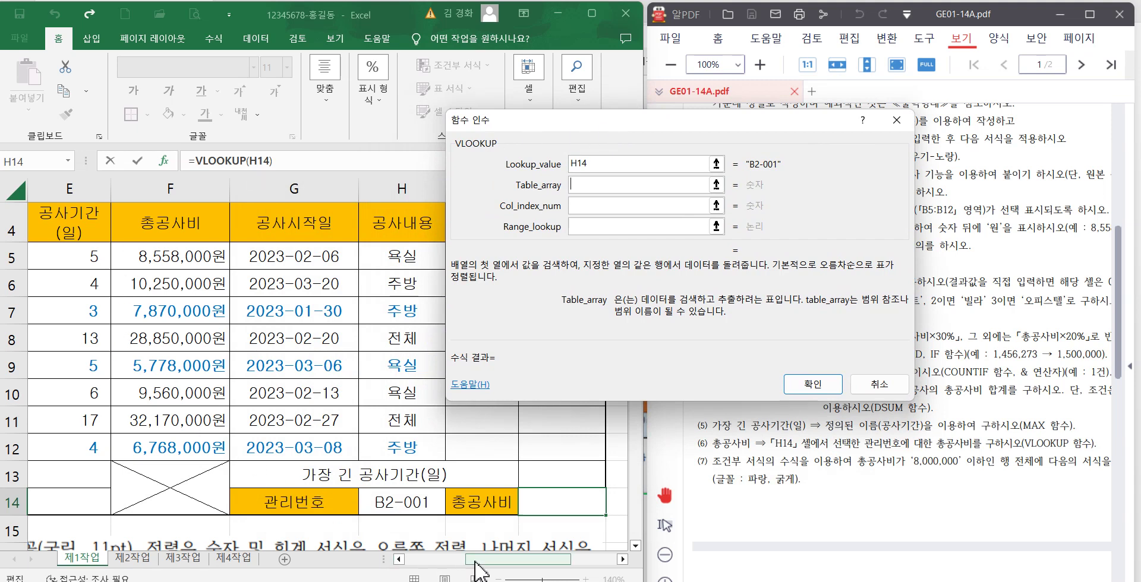
left_click_drag(479, 572, 417, 571)
left_click(127, 257)
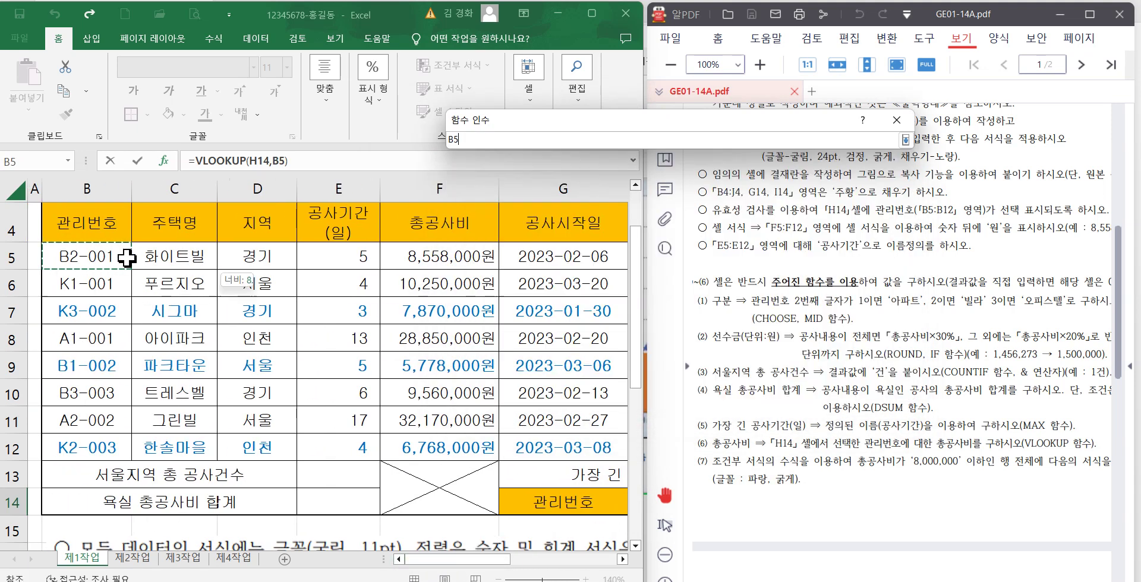
left_click_drag(127, 256, 445, 435)
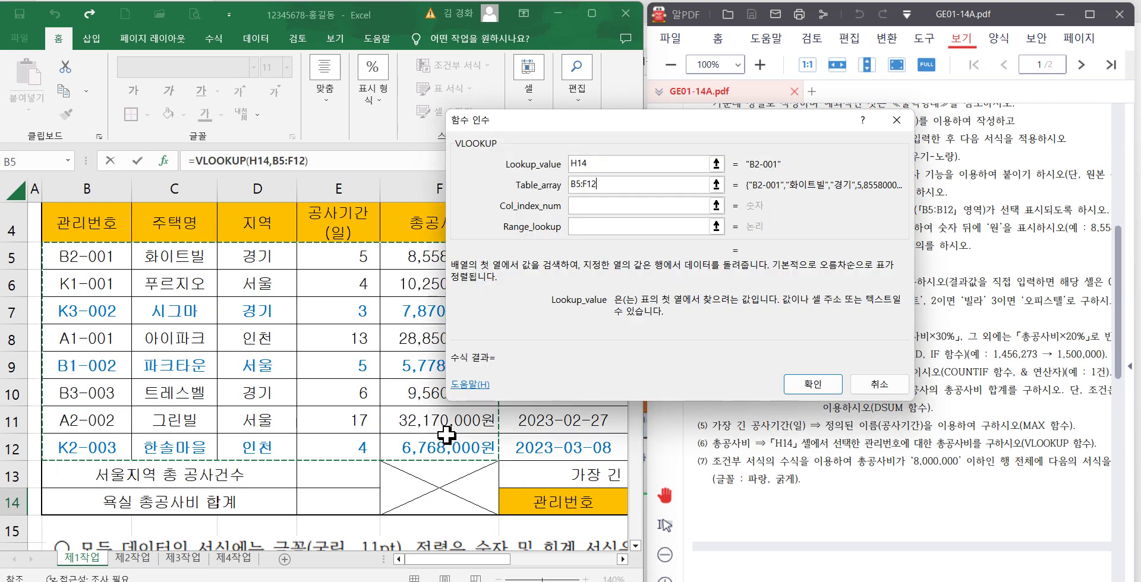
left_click_drag(481, 125, 564, 165)
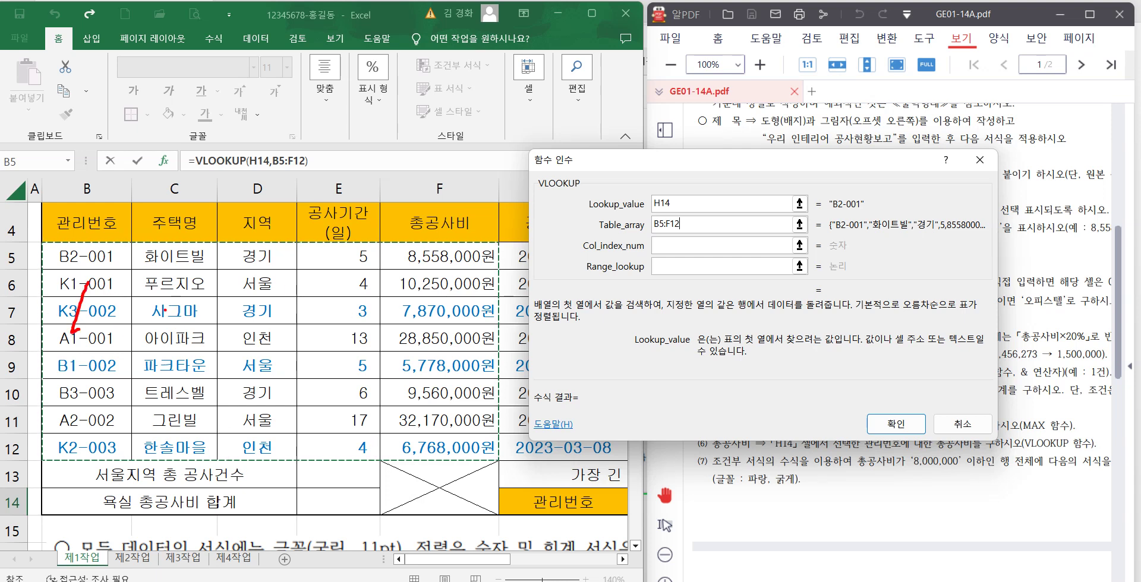
left_click_drag(183, 297, 199, 328)
mouse_move(244, 300)
left_mouse_down()
mouse_move(256, 321)
mouse_move(238, 341)
left_mouse_up()
left_click_drag(335, 311, 354, 336)
mouse_move(404, 309)
left_mouse_down()
mouse_move(411, 360)
mouse_move(452, 303)
left_mouse_up()
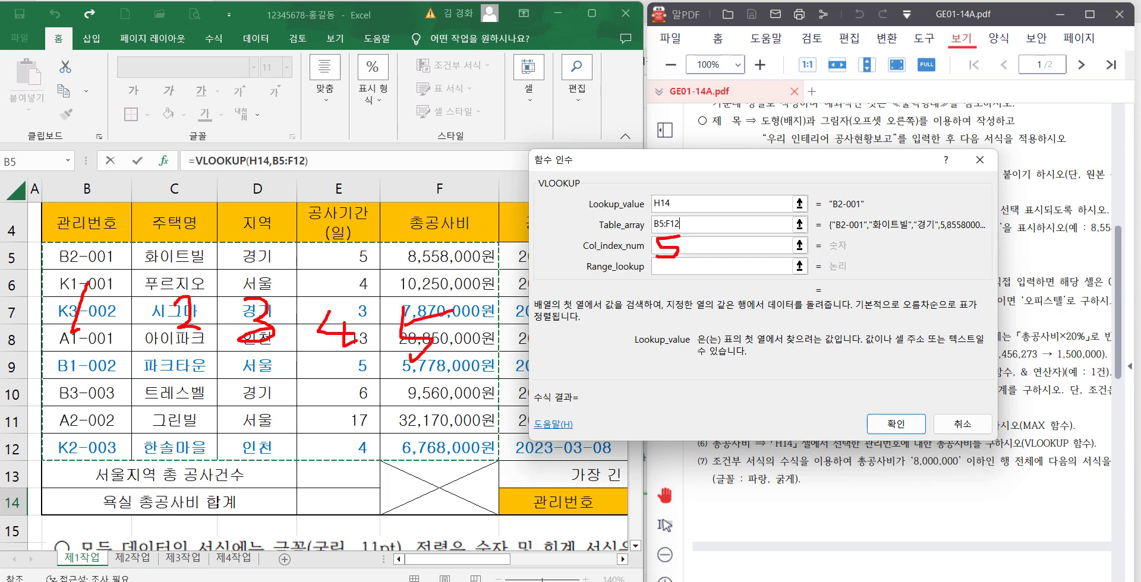
key("Escape")
- Set VLOOKUP's Col_index_num to 5 and Range_lookup to 0, and enter the function in J14
left_click(674, 245)
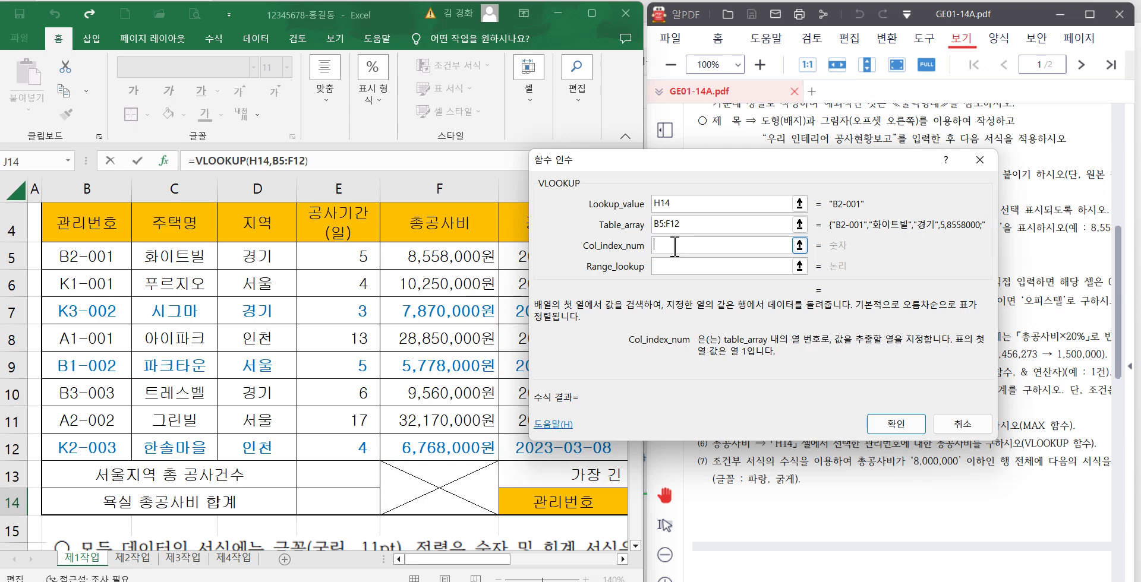
type("5")
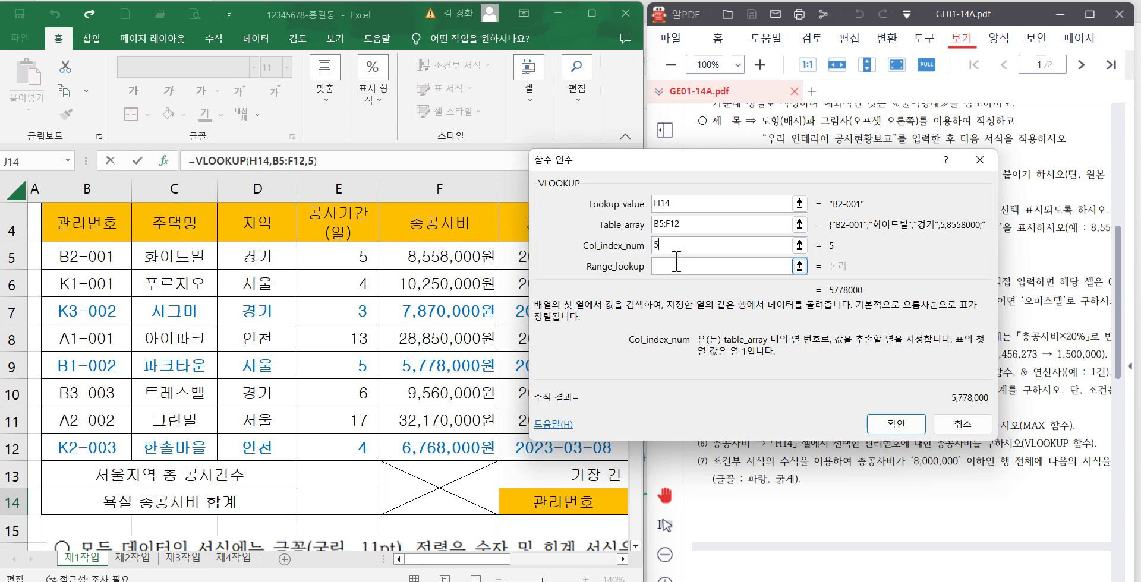
left_click(676, 265)
type("0")
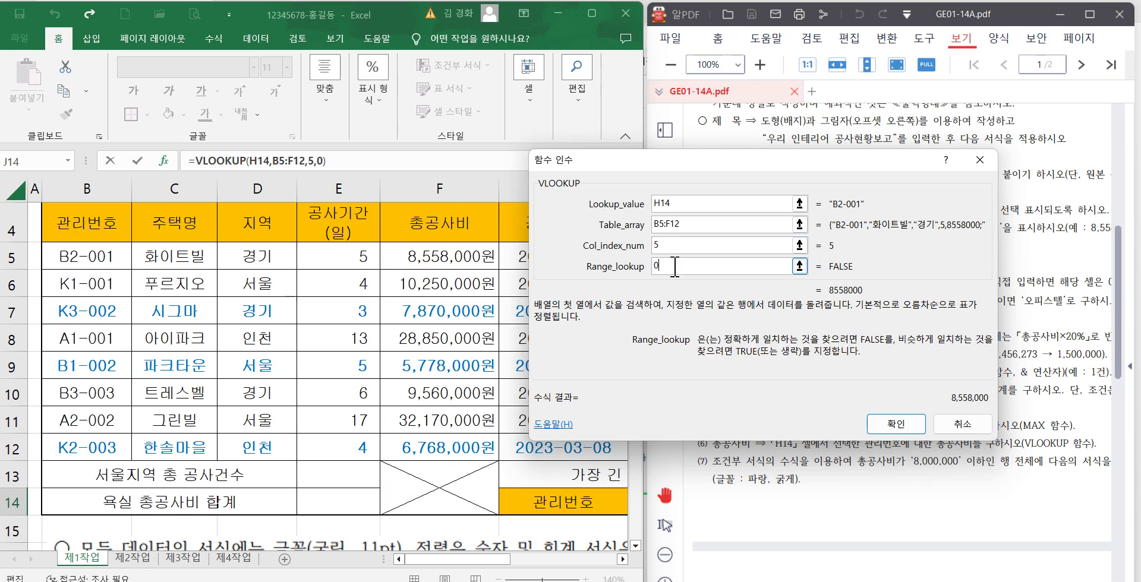
left_click(895, 426)
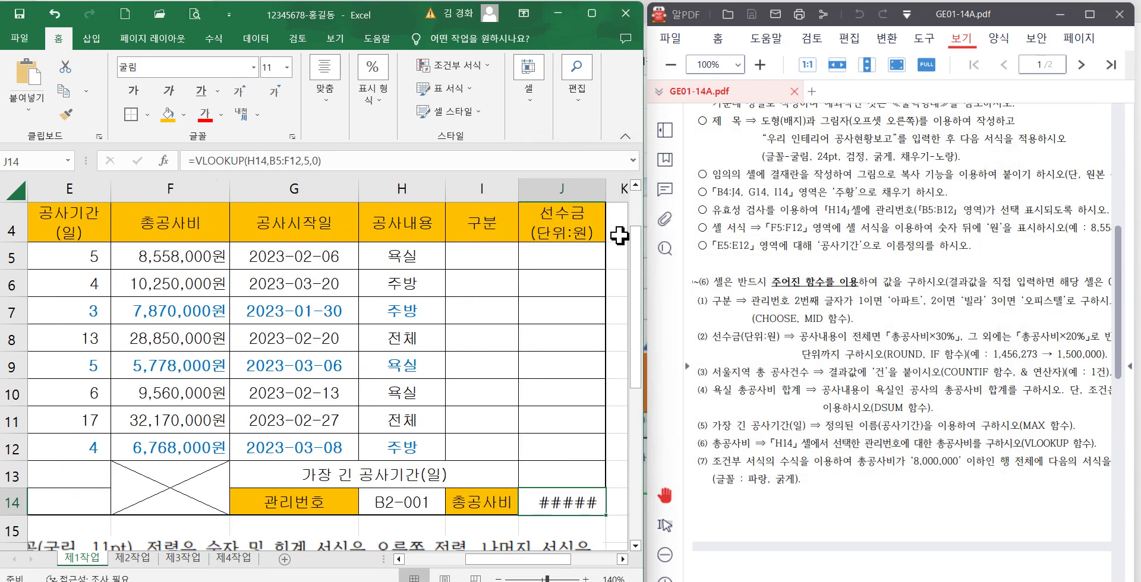
- Widen column J to fit the VLOOKUP result in J14 and check that cell's number format
left_click_drag(606, 197, 622, 196)
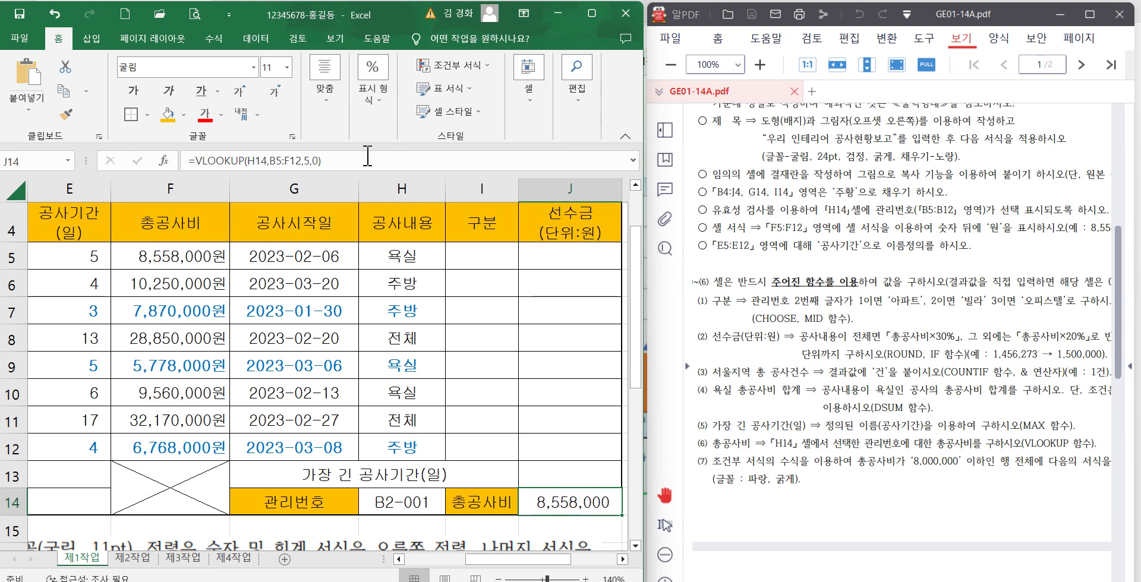
left_click(373, 89)
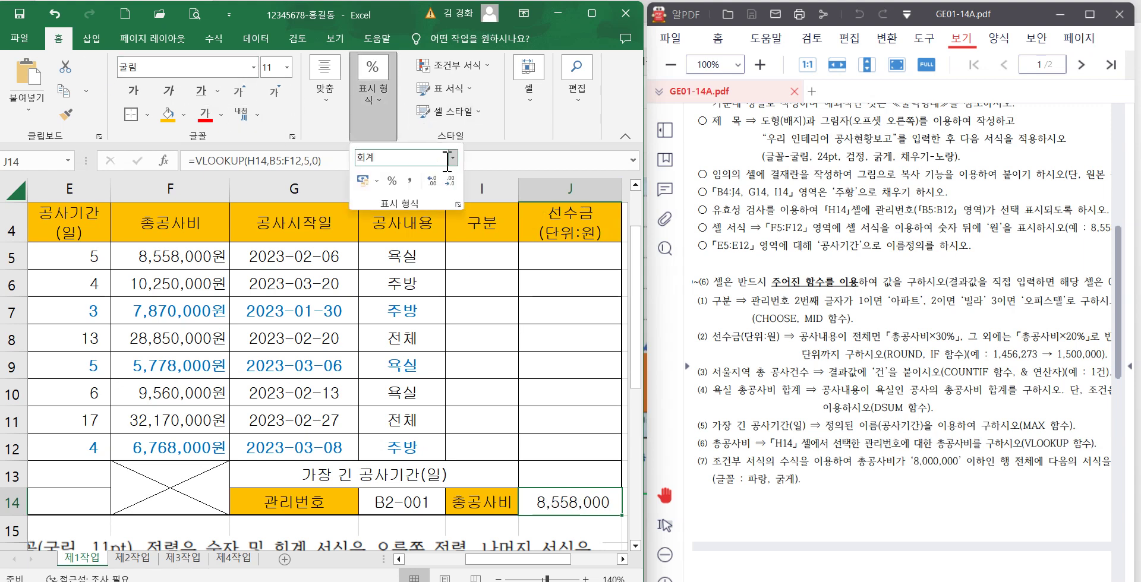
left_click(581, 506)
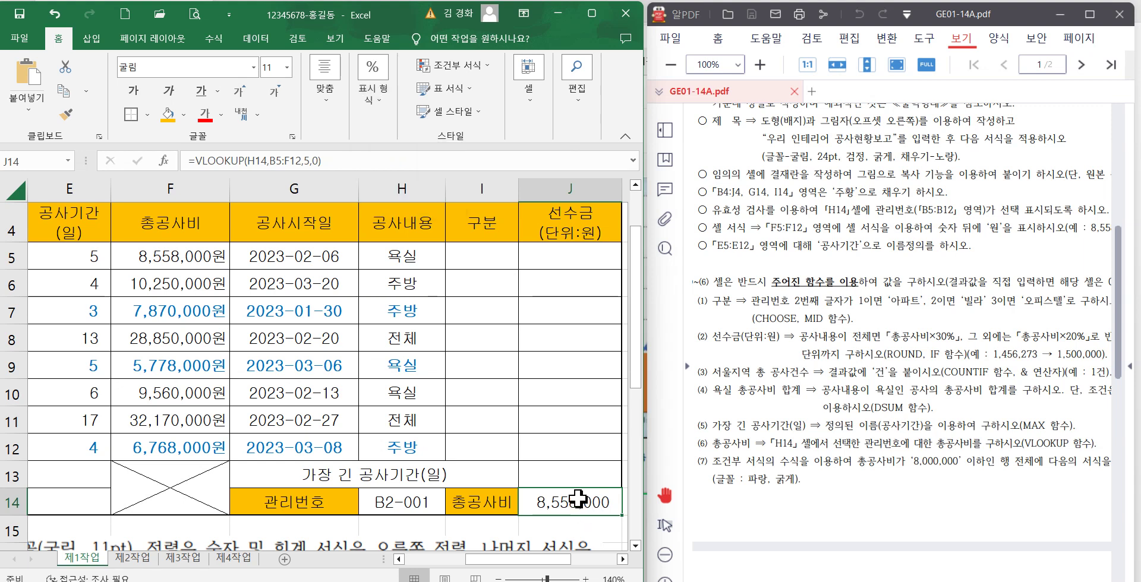
- Test the lookup by choosing 관리번호 B1-002 in H14 and switching back to B2-001
left_click(419, 505)
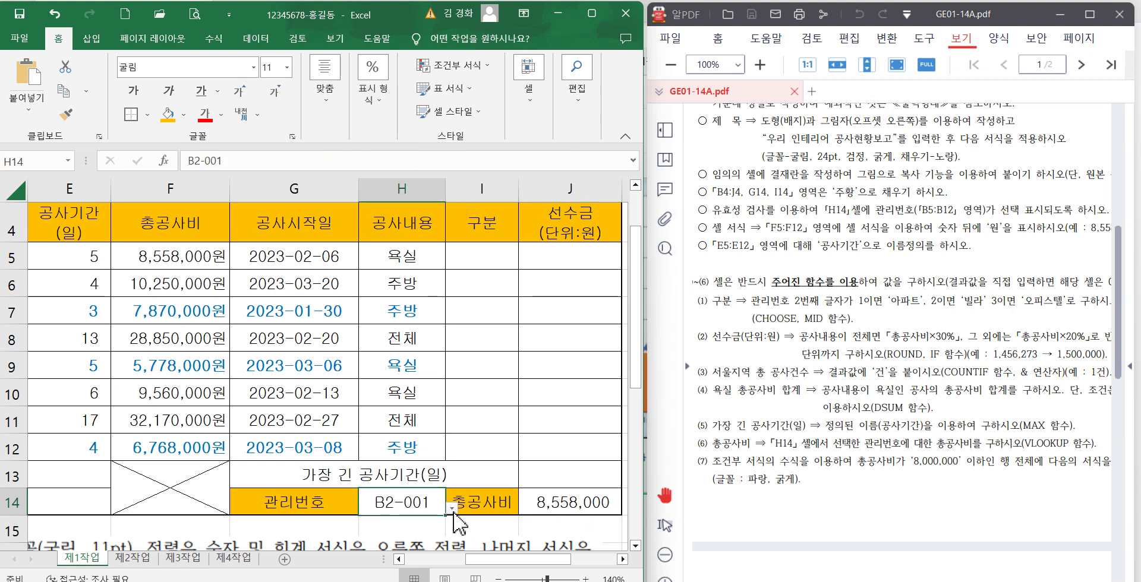
left_click(452, 508)
left_click(364, 423)
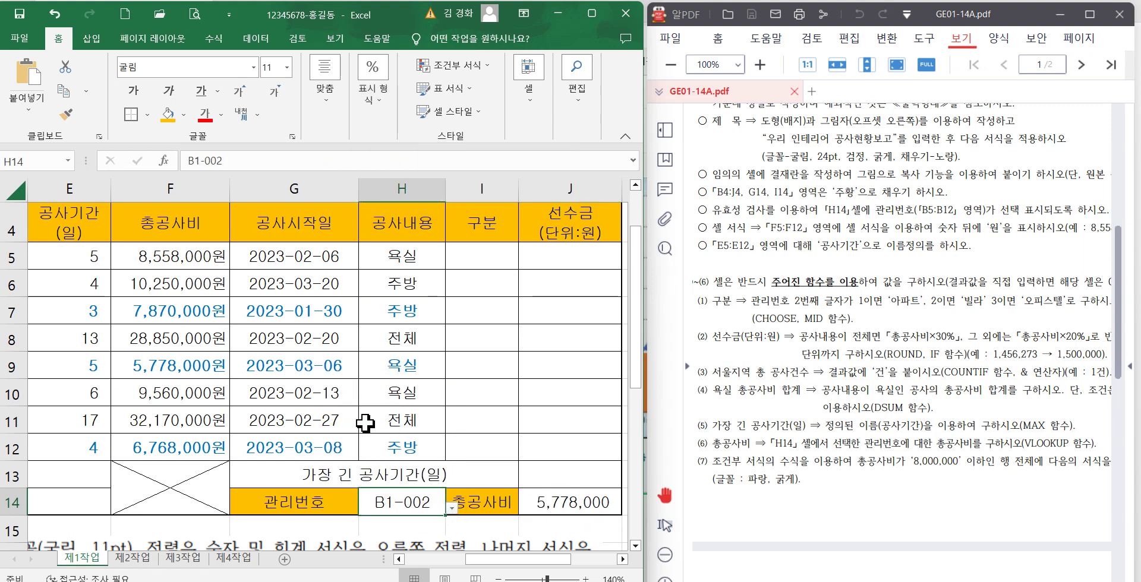
left_click(452, 508)
scroll(356, 363, "up", 1)
left_click(355, 359)
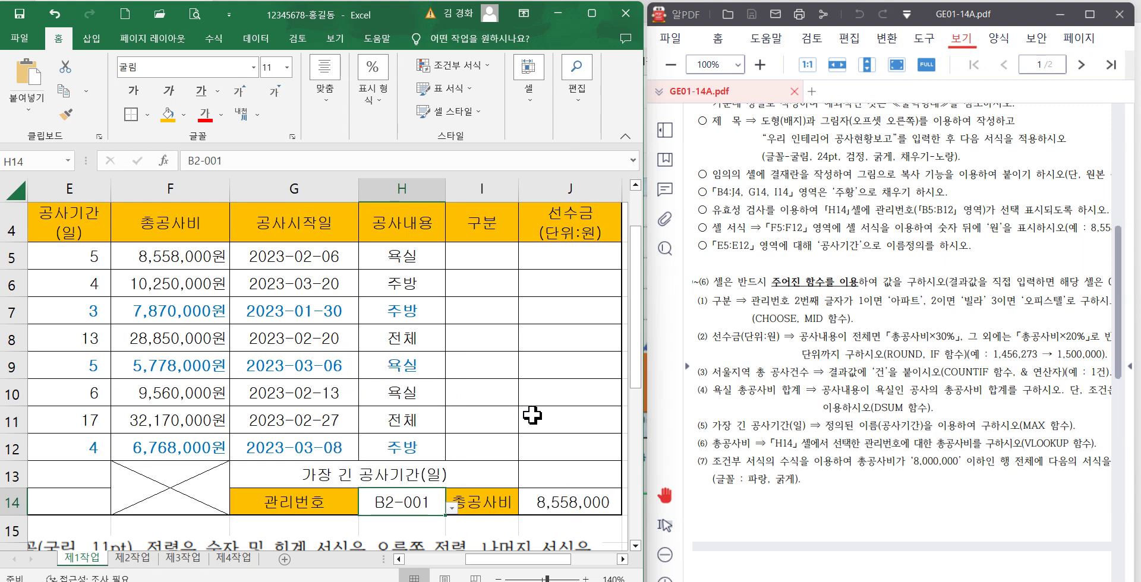
- Start a MAX function in cell J13 for 가장 긴 공사기간(일) through the function wizard
left_click(566, 480)
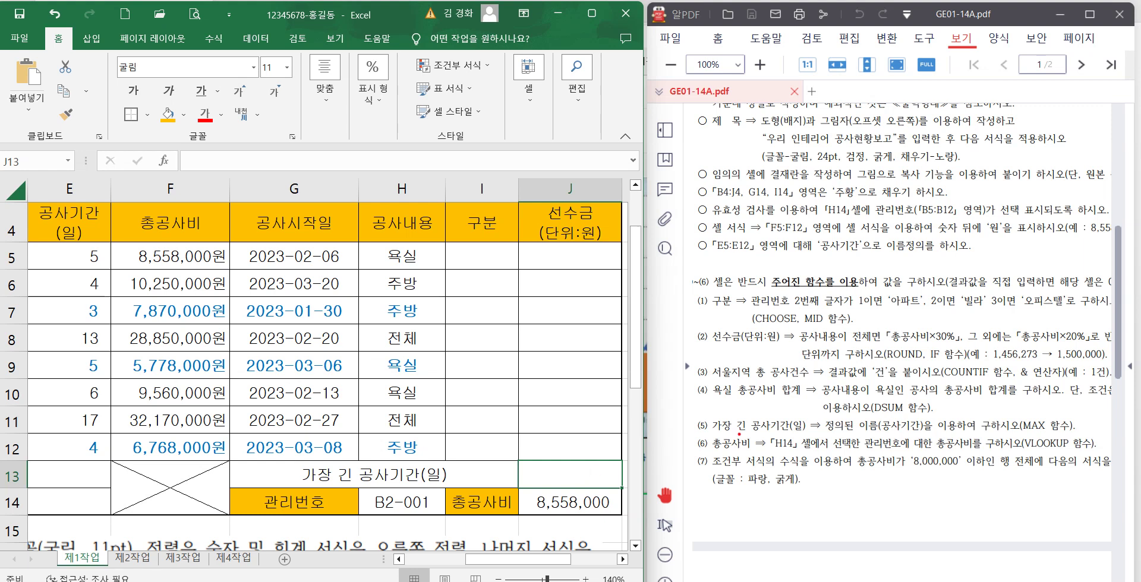
left_click_drag(822, 418, 931, 438)
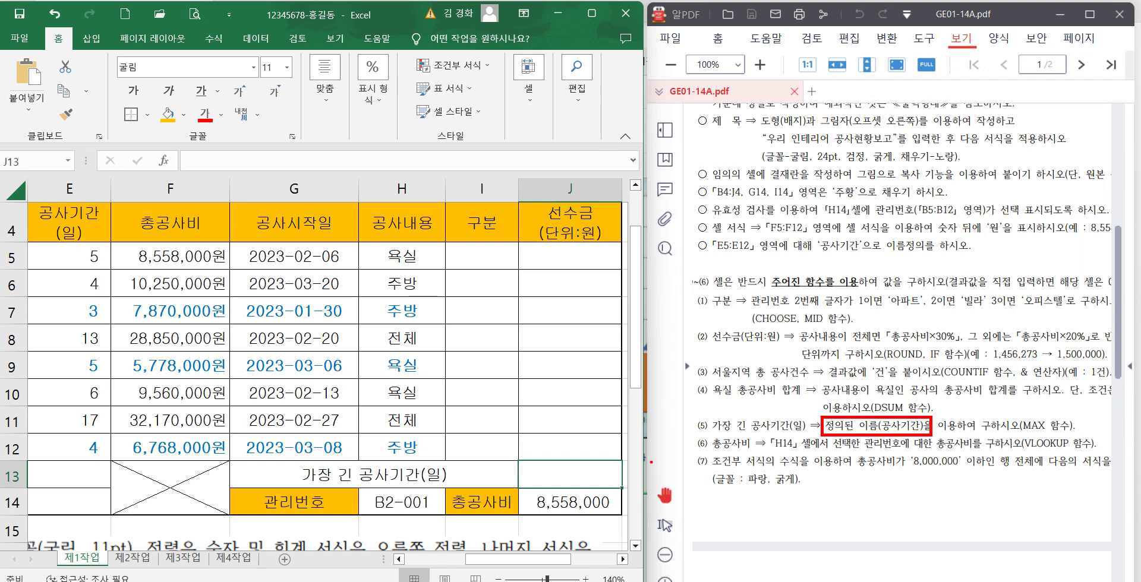
key("Escape")
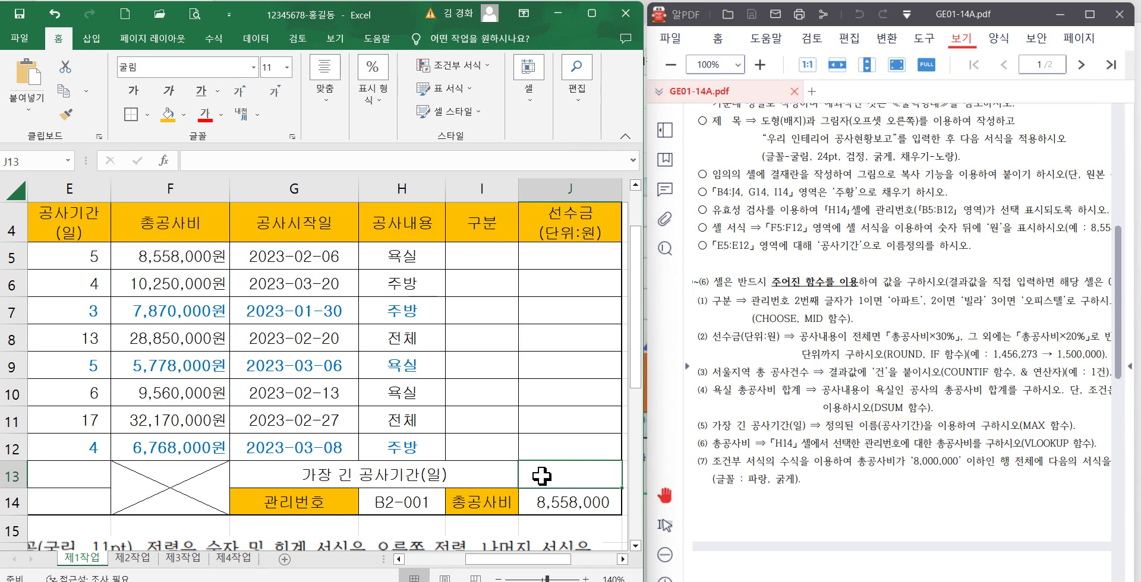
left_click(164, 161)
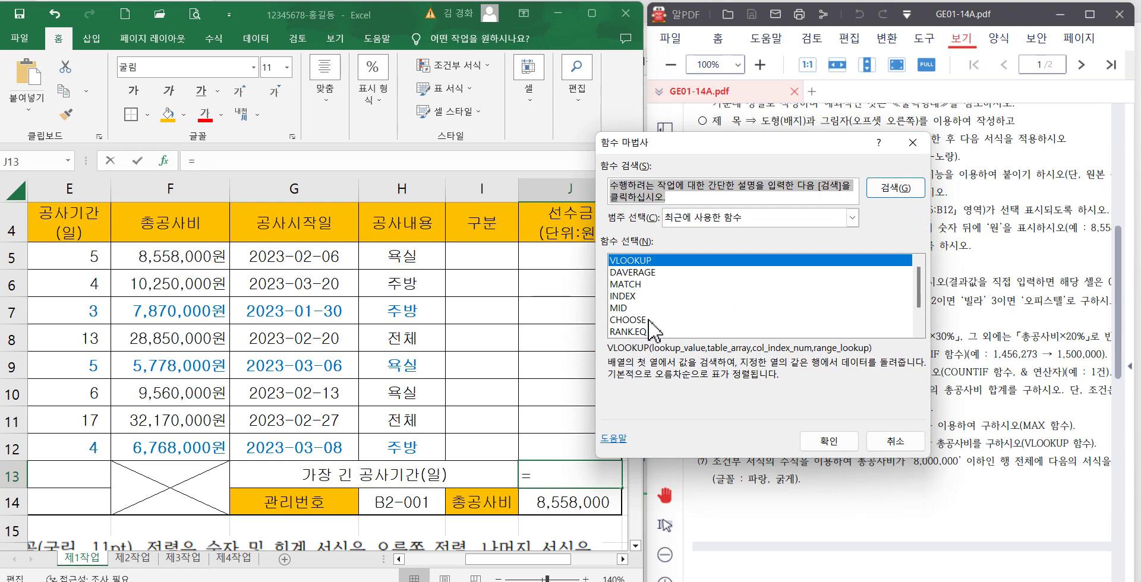
type("MAX")
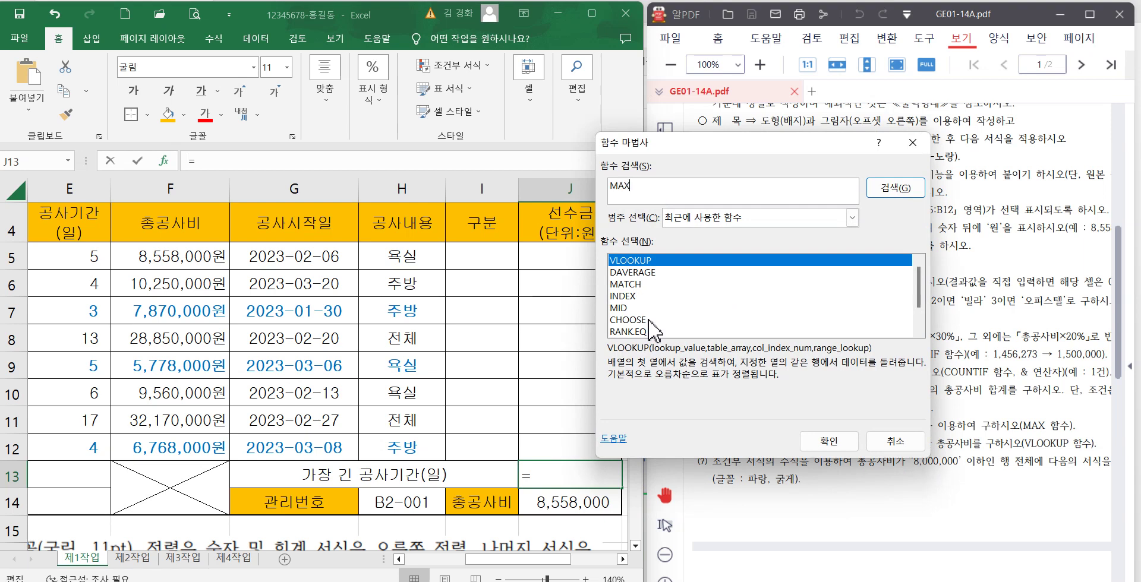
key("Return")
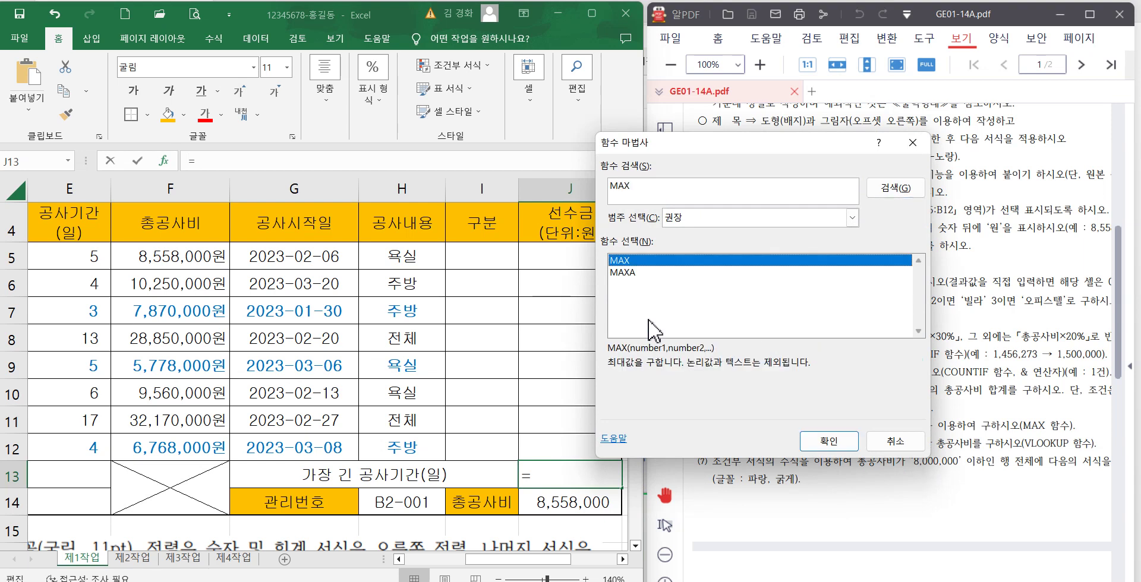
left_click(825, 442)
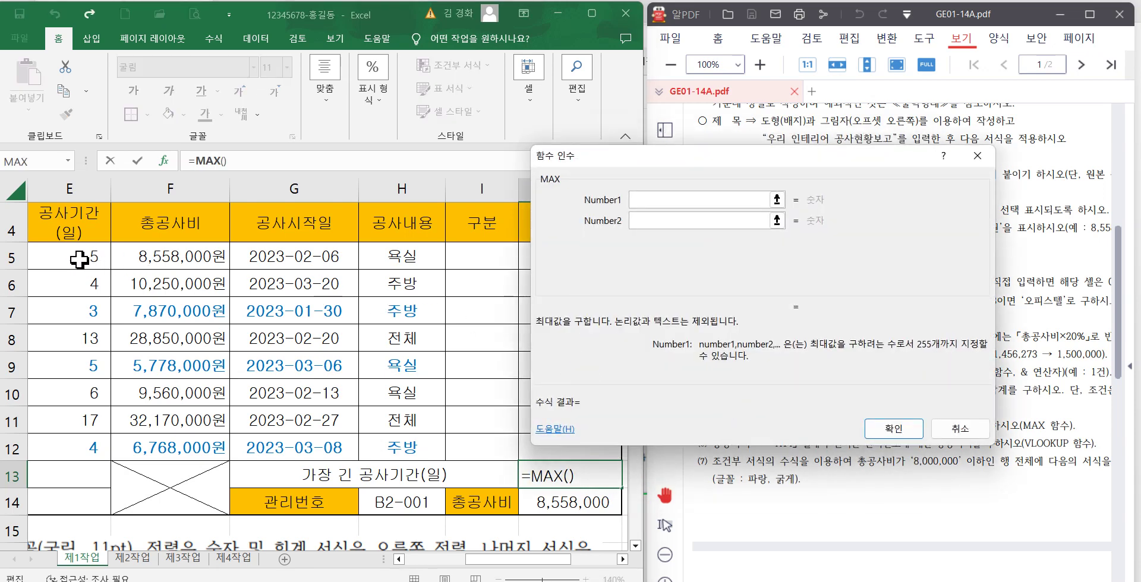
- Set MAX's Number1 to the named range 공사기간 (E5:E12), enter the function, and check J13's number format
left_click_drag(79, 260, 69, 447)
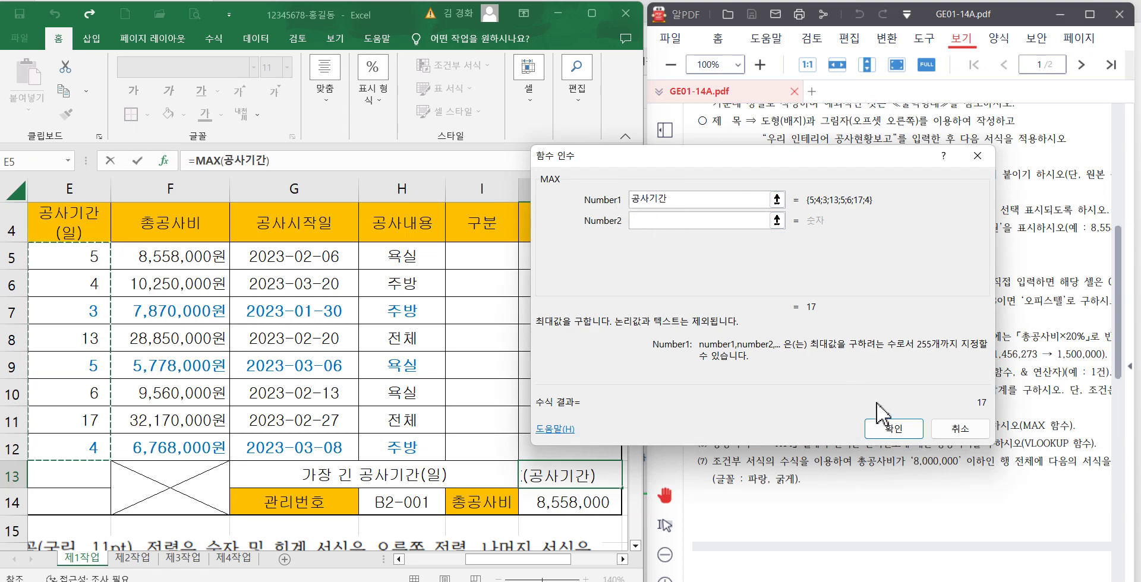
left_click(887, 428)
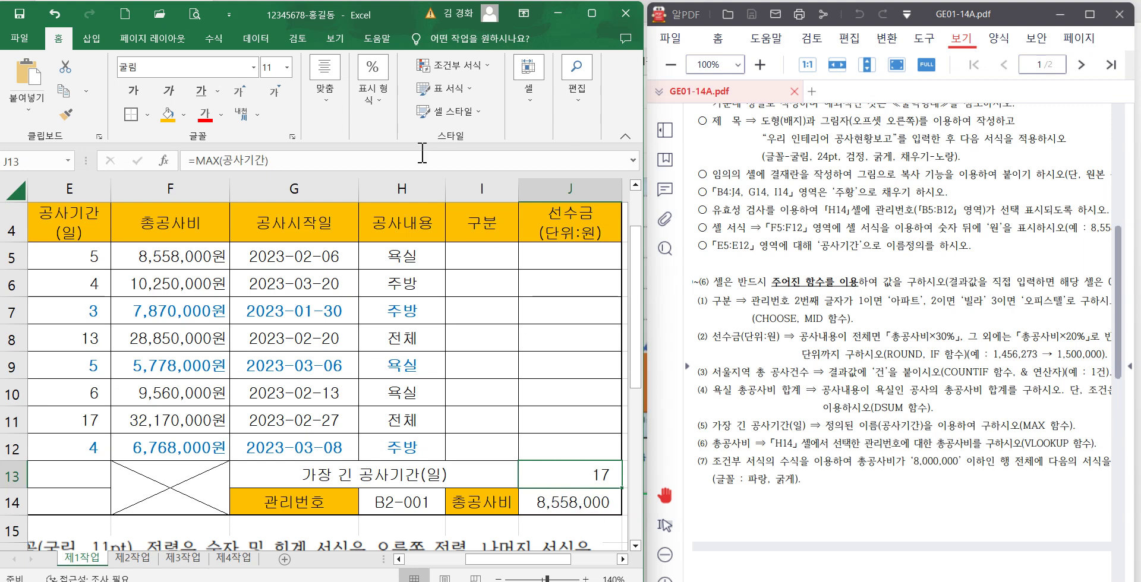
left_click(373, 84)
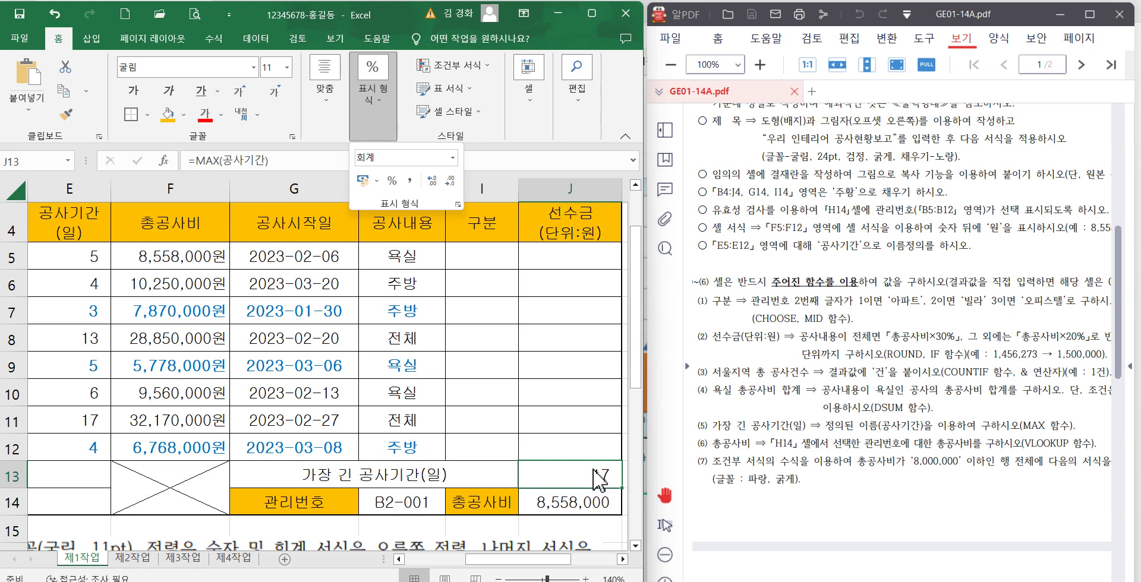
left_click(85, 497)
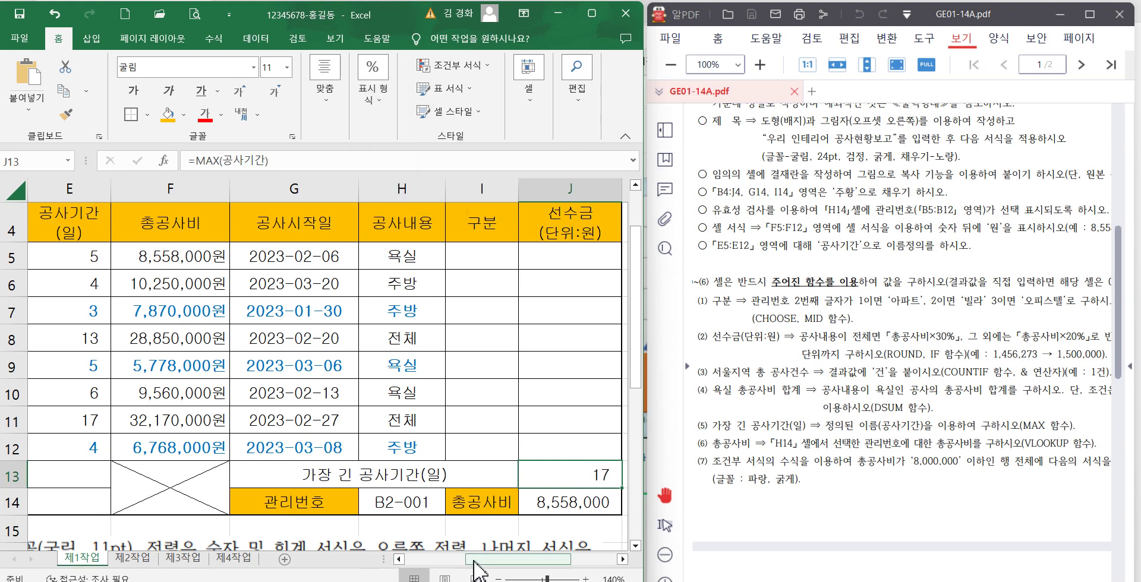
- Start a DSUM function in cell E14 for 욕실 총공사비 합계 through the function wizard
left_click_drag(475, 571, 433, 499)
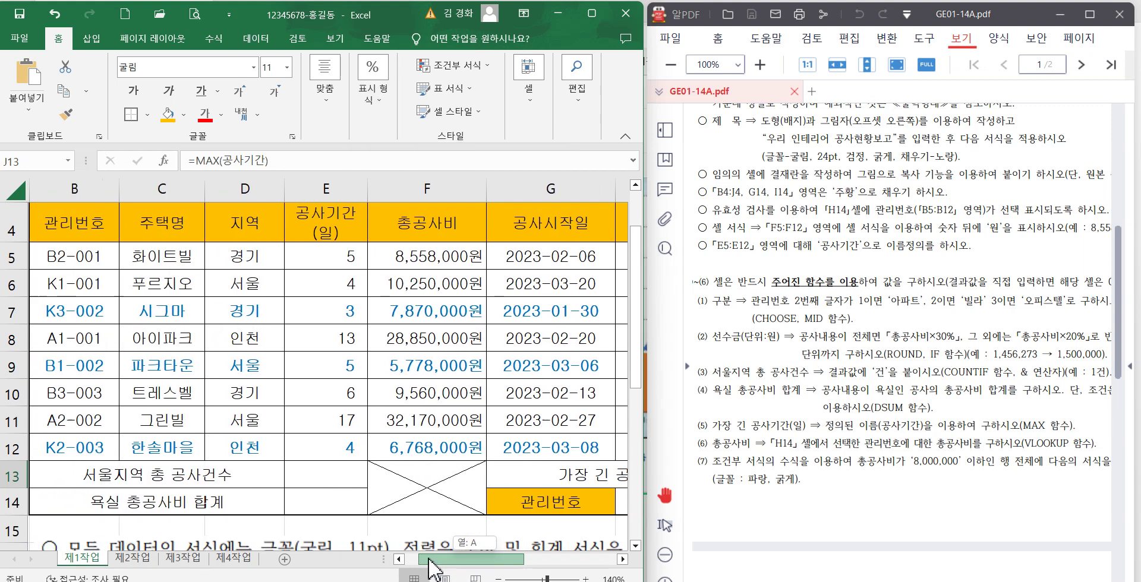
left_click(316, 505)
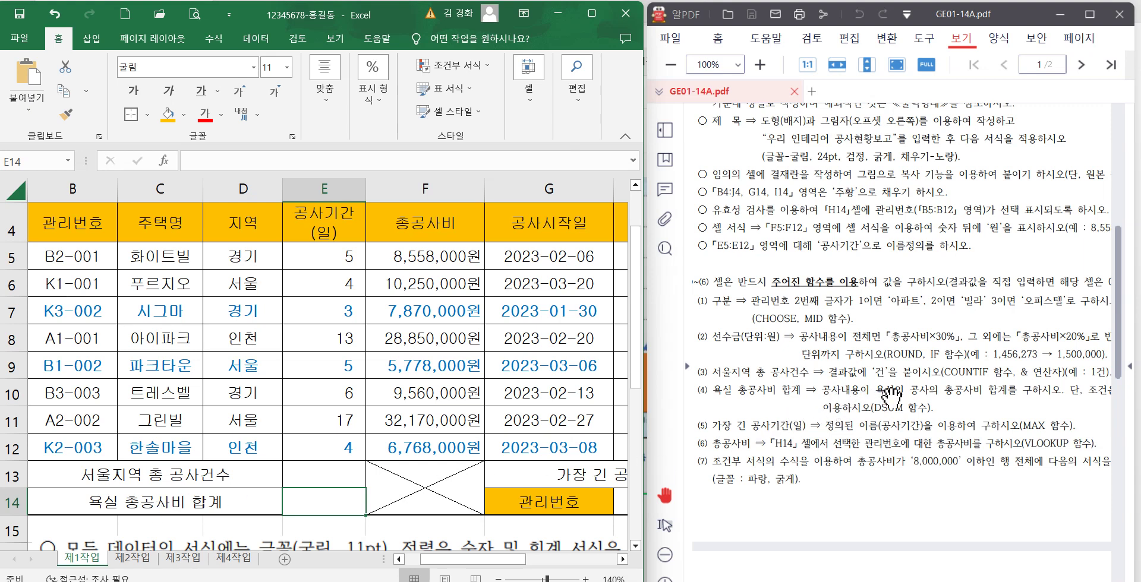
mouse_move(972, 407)
left_mouse_down()
mouse_move(882, 397)
mouse_move(968, 399)
left_mouse_up()
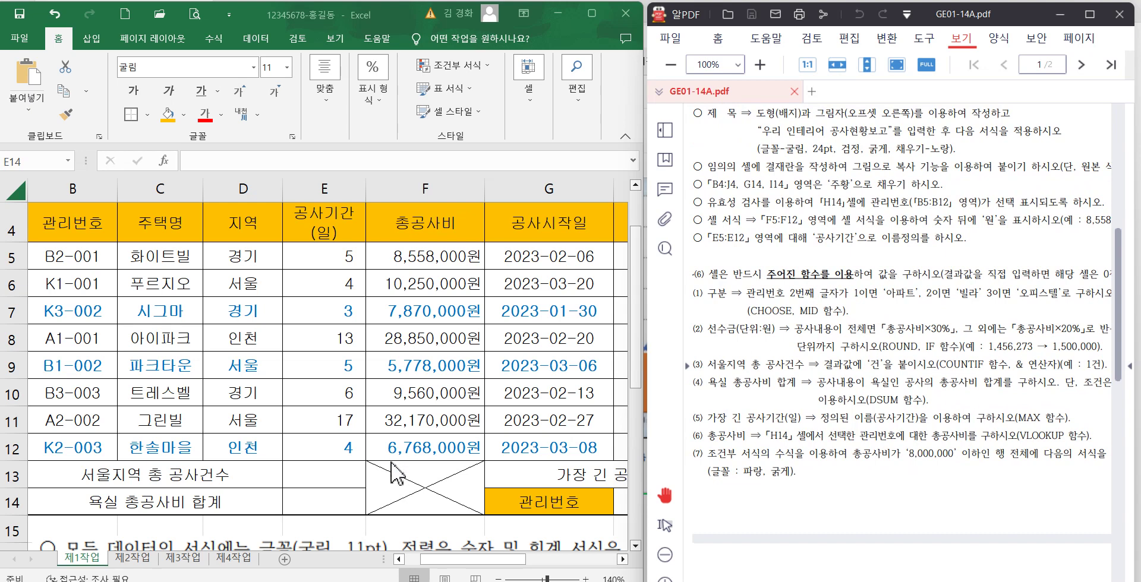
left_click(335, 505)
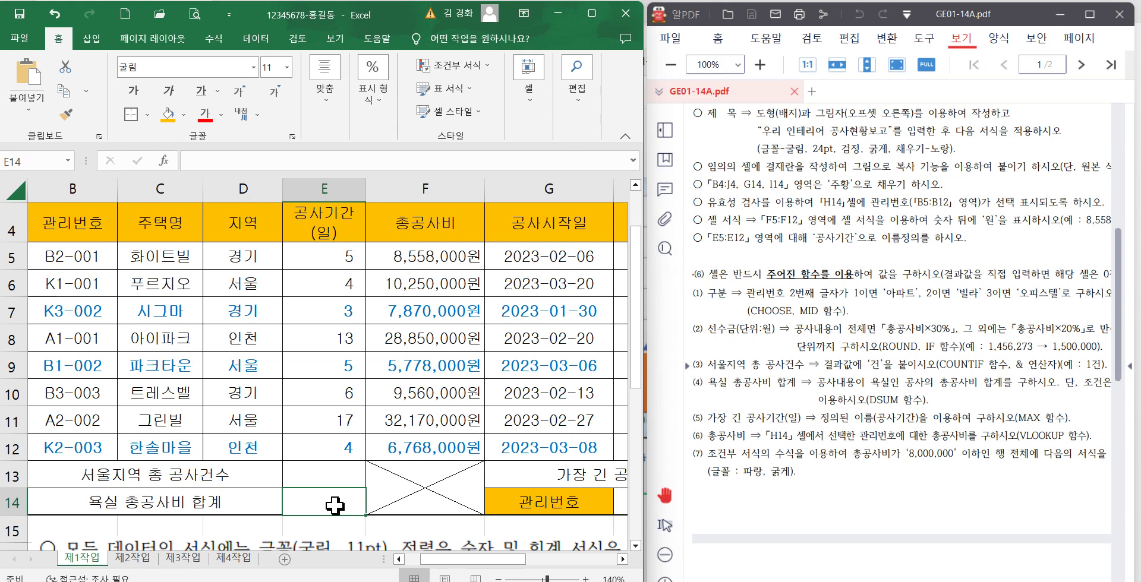
left_click(164, 161)
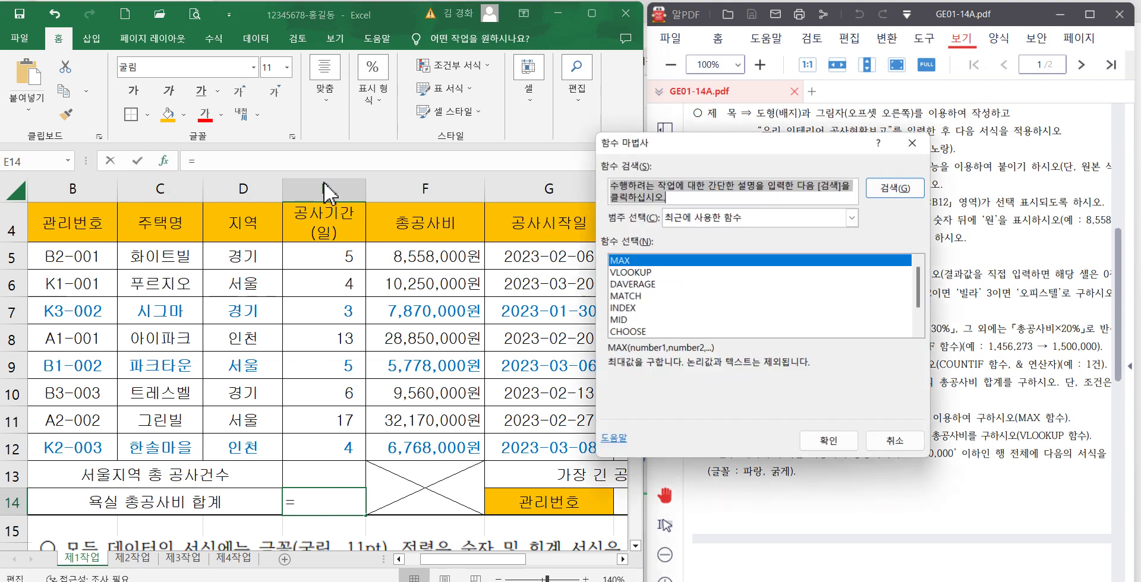
type("DS")
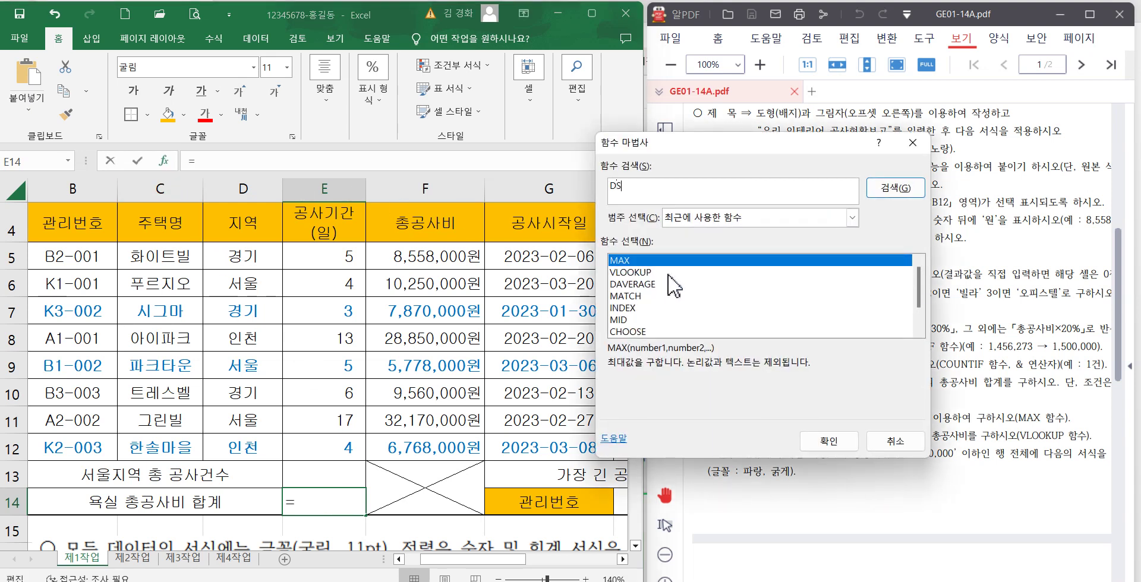
key("Return")
left_click(648, 284)
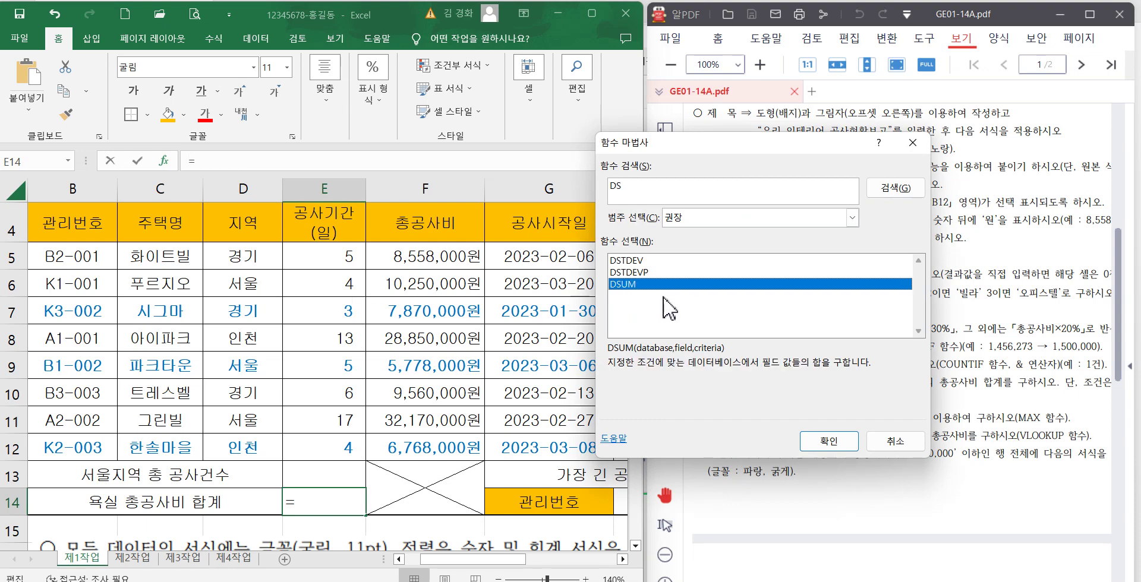
left_click(837, 444)
- Clear the view of the table and set DSUM's Database to F4:H12, from the 총공사비 header through 공사내용
left_click_drag(606, 190, 523, 233)
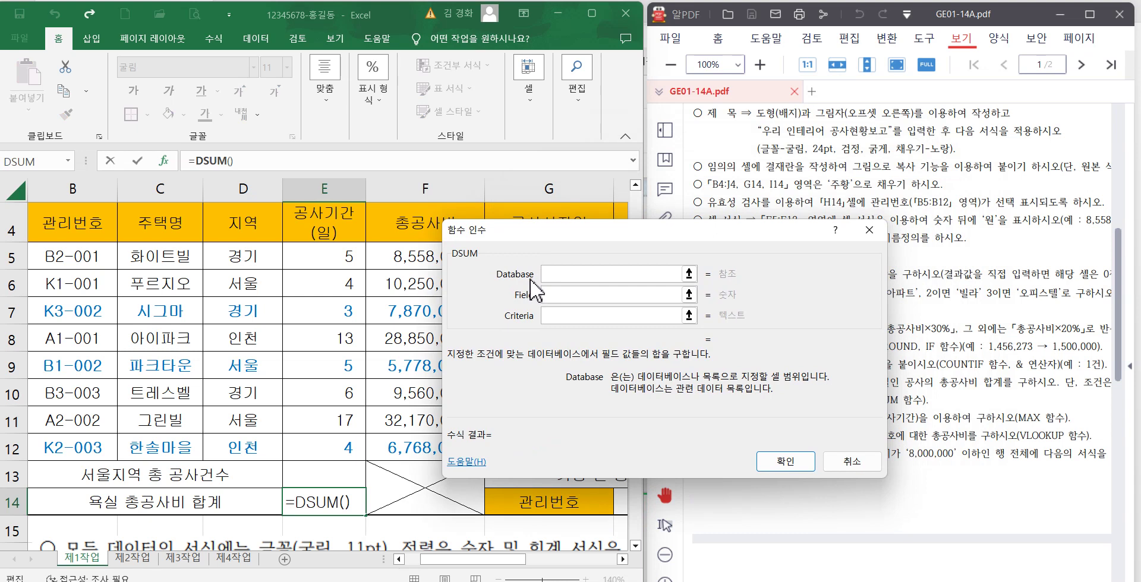
left_click_drag(533, 241, 744, 241)
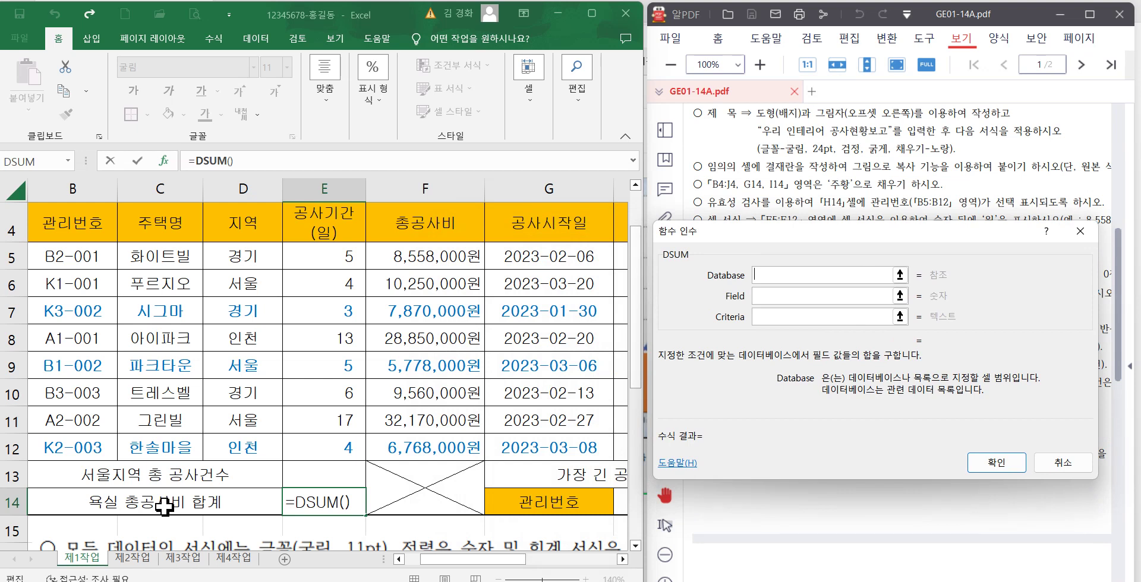
left_click(410, 385)
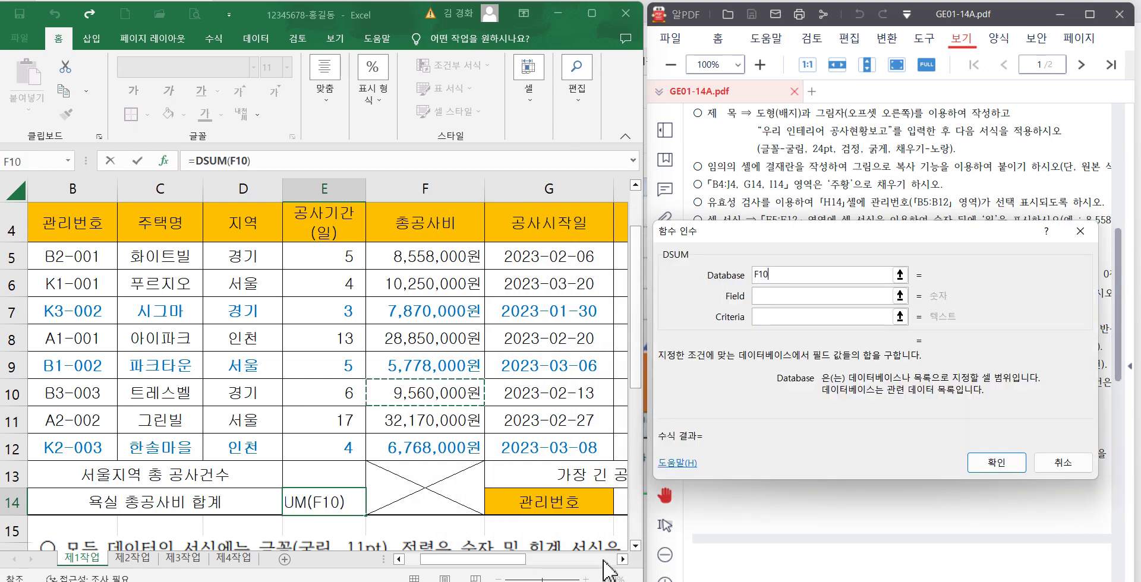
left_click(623, 559)
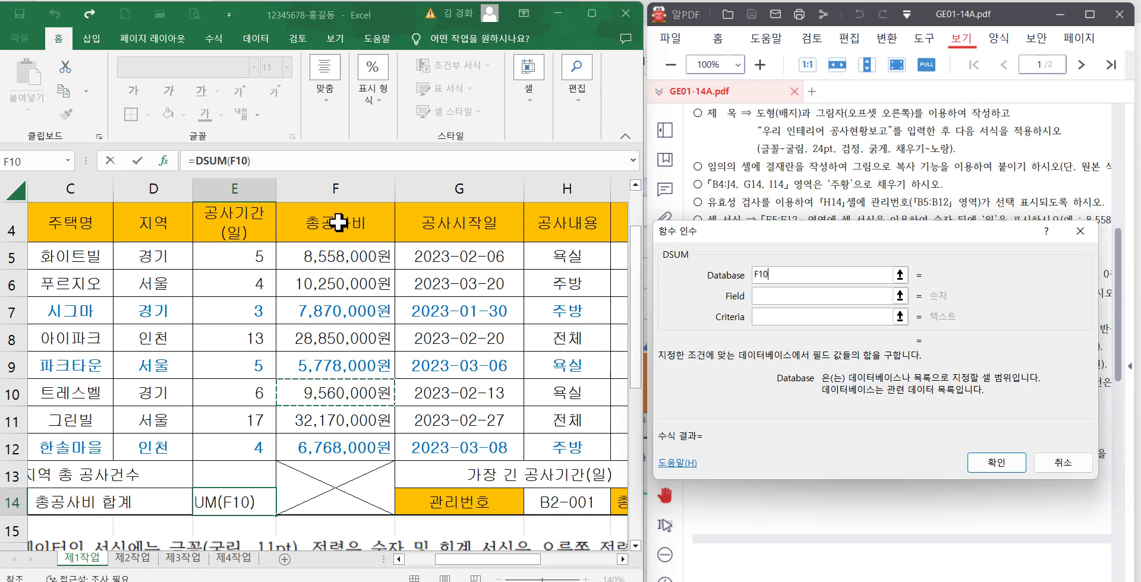
left_click_drag(338, 222, 555, 438)
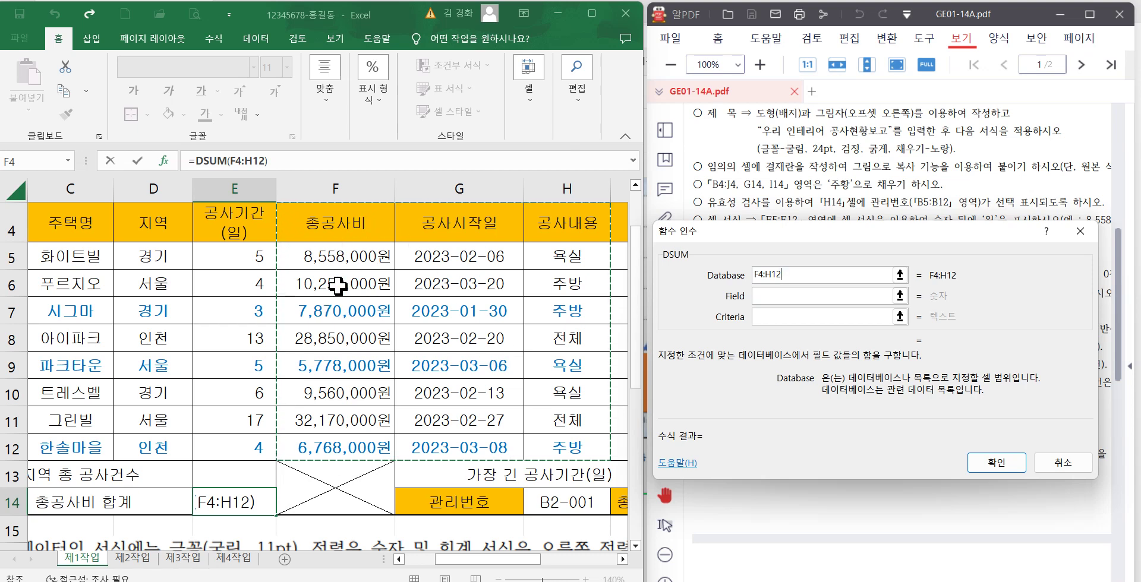
- Set DSUM's Field to 1 and its Criteria to H4:H5, the 공사내용 header with 욕실
left_click(765, 295)
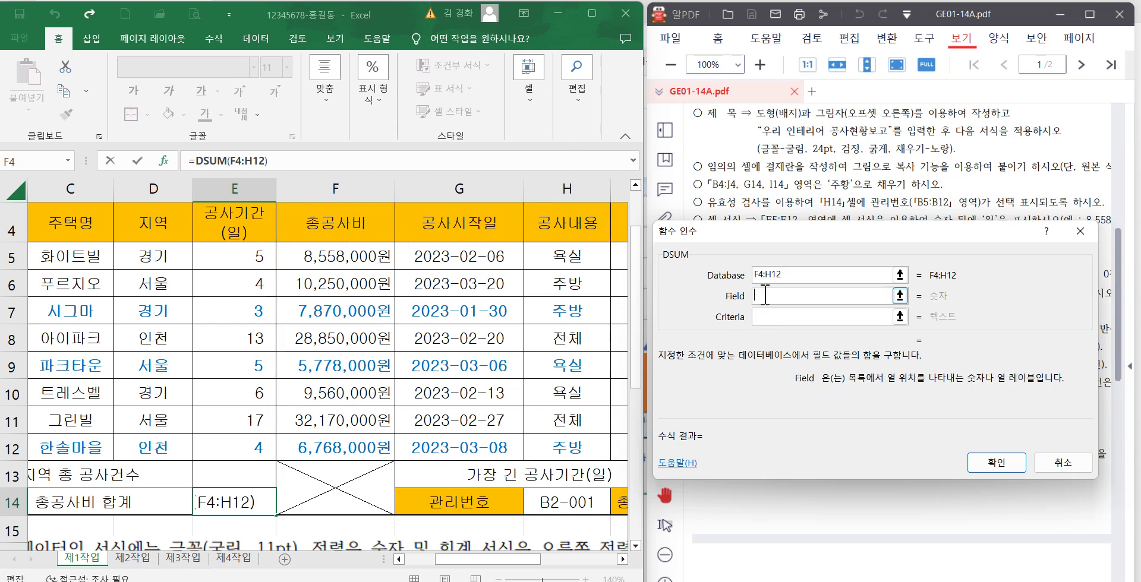
type("1")
left_click(767, 317)
left_click(567, 220)
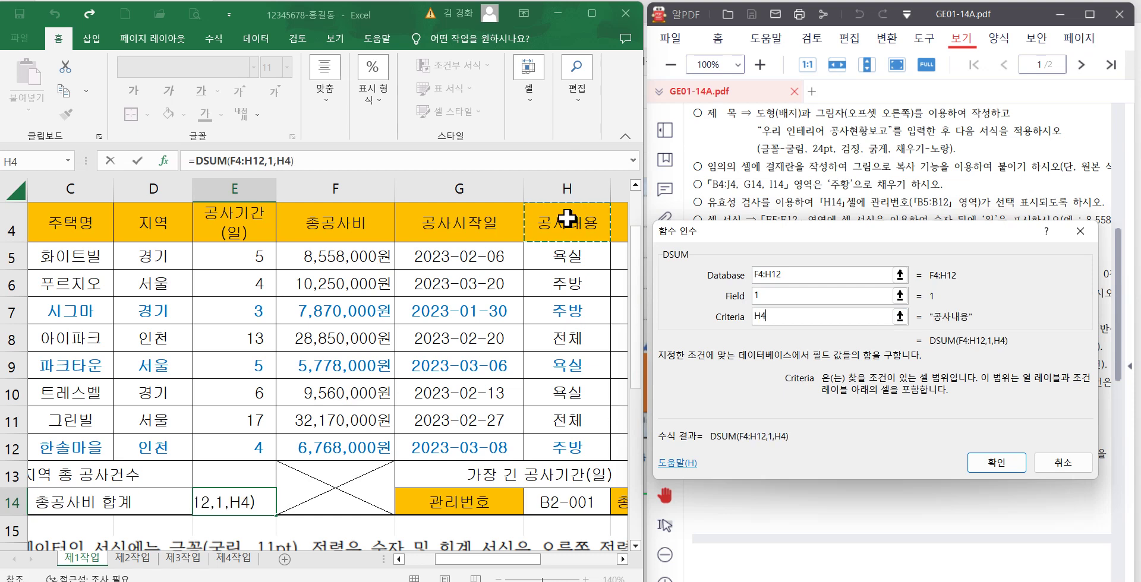
left_click_drag(568, 220, 580, 253)
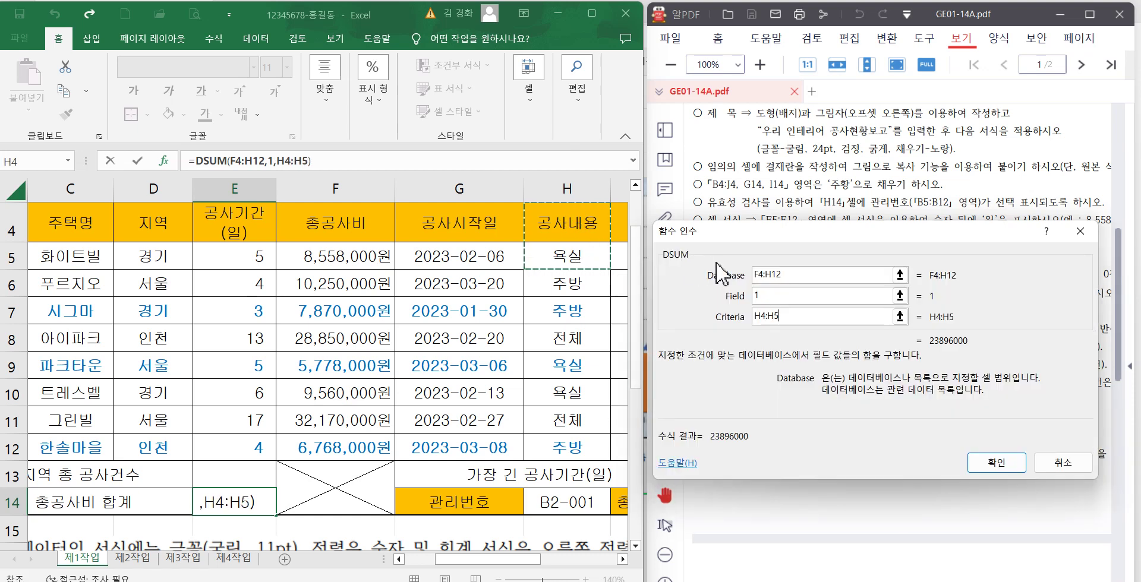
- Change DSUM's Database to the full table B4:H12 and its Field to 5, and enter the function
left_click_drag(798, 274, 739, 277)
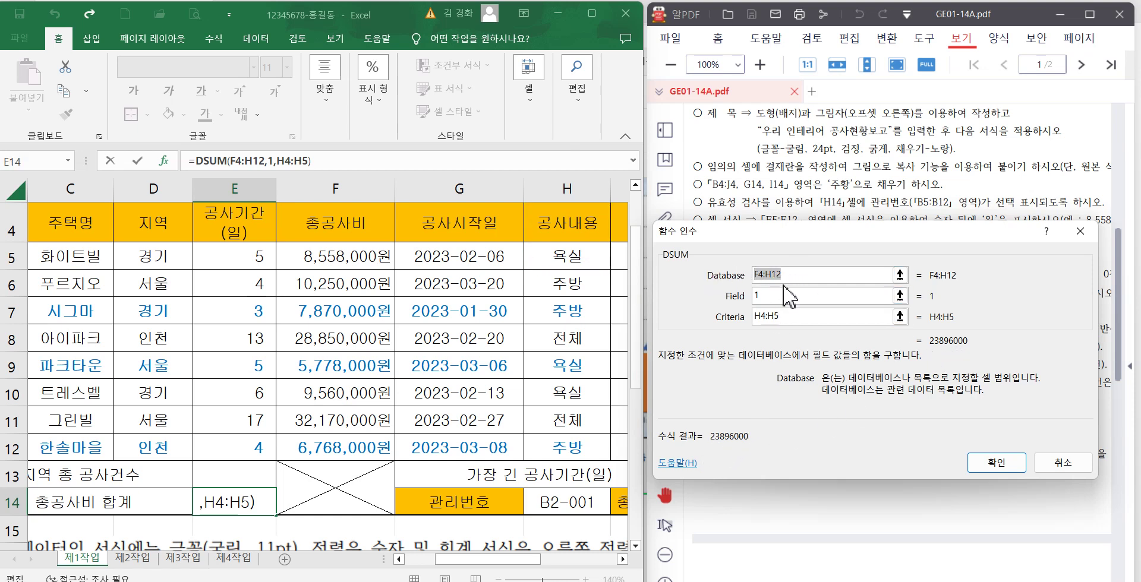
left_click_drag(568, 445, 66, 232)
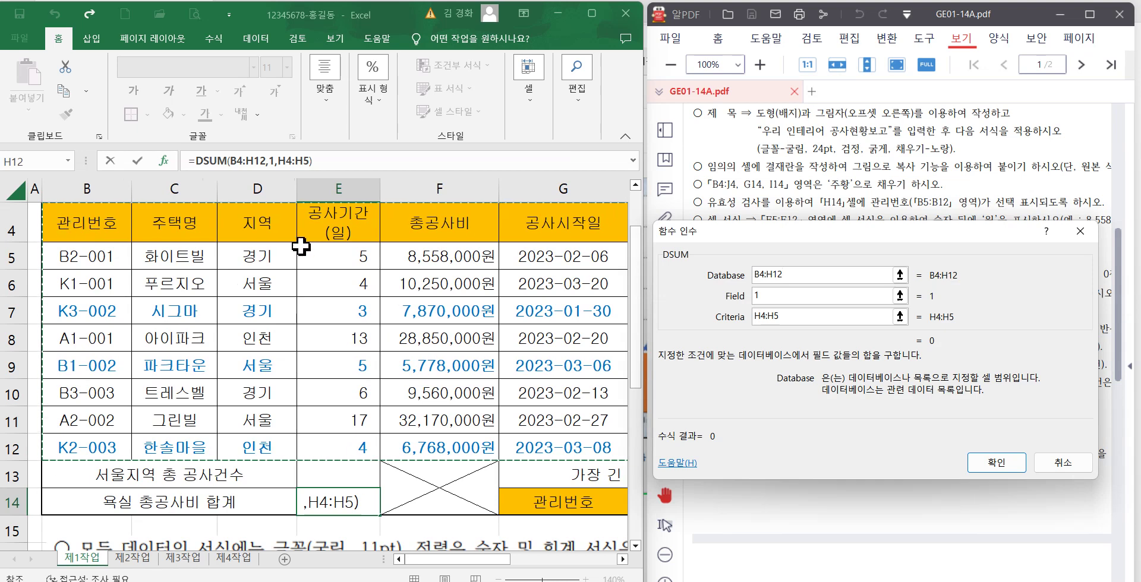
left_click(767, 295)
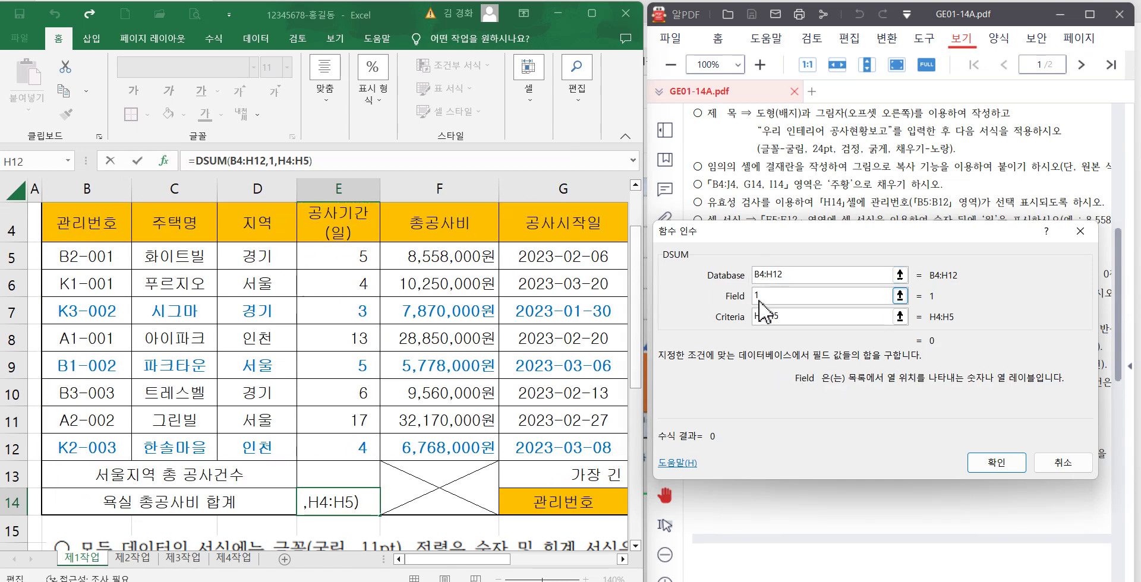
key("BackSpace")
type("5")
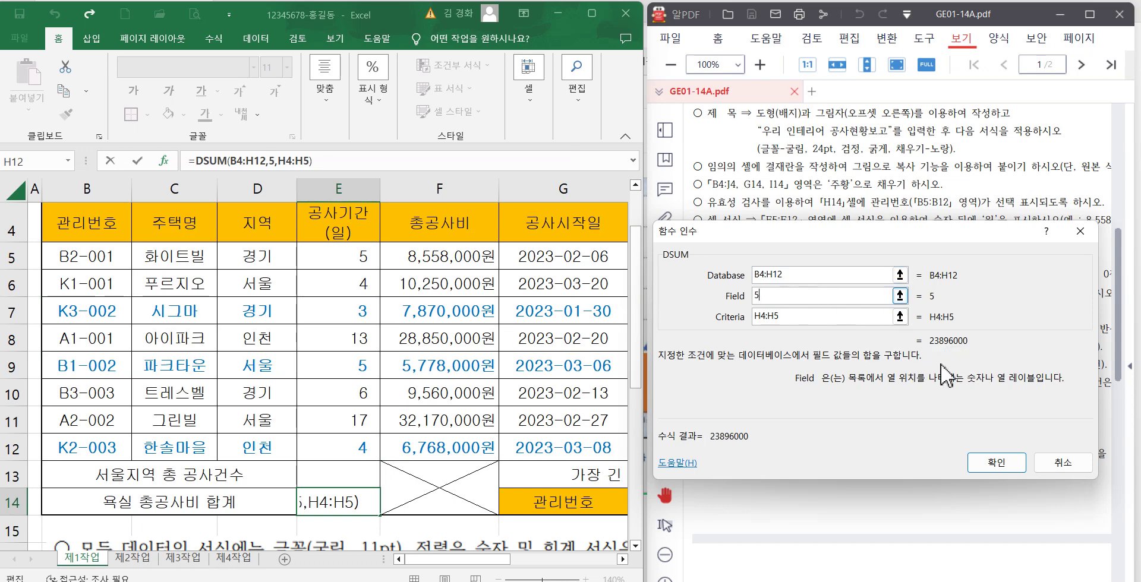
left_click(1006, 463)
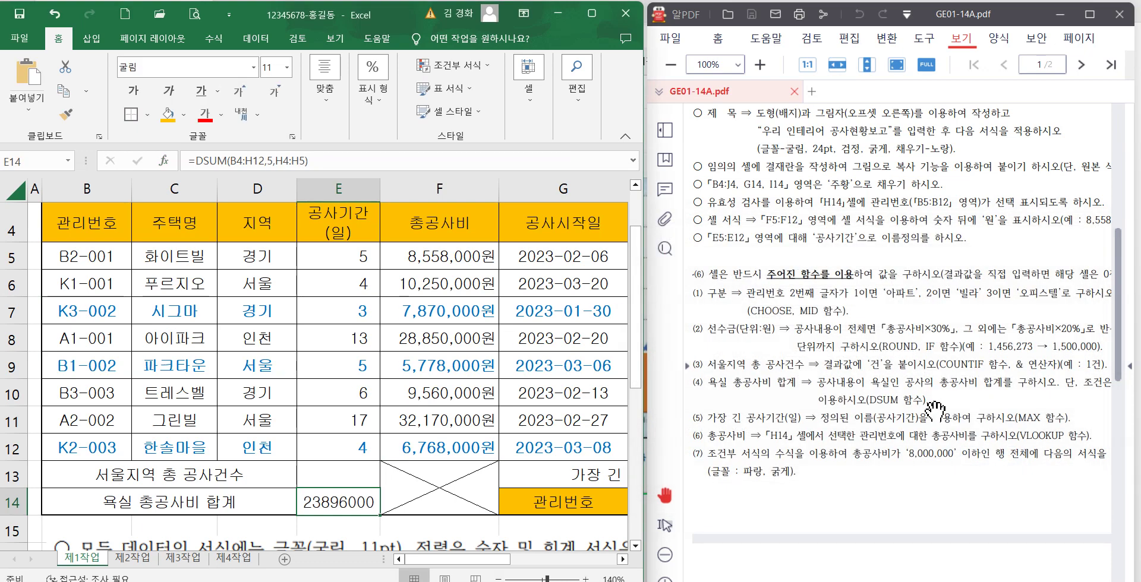
- Apply the comma style to the 욕실 총공사비 합계 value in E14 and widen column E to fit it
left_click(384, 116)
left_click(409, 180)
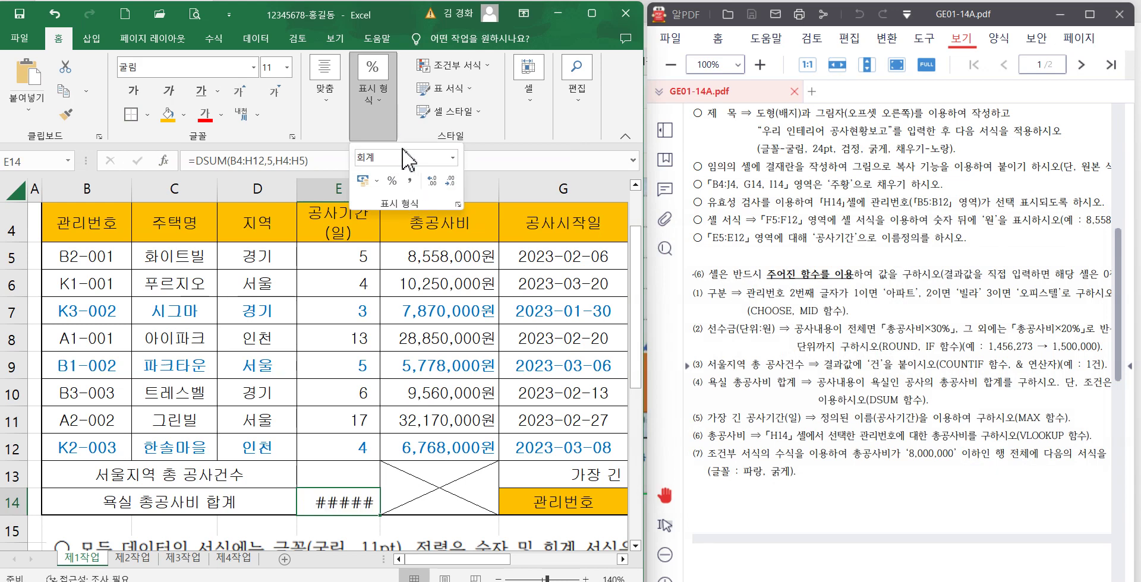
left_click(356, 216)
left_click_drag(380, 188, 408, 188)
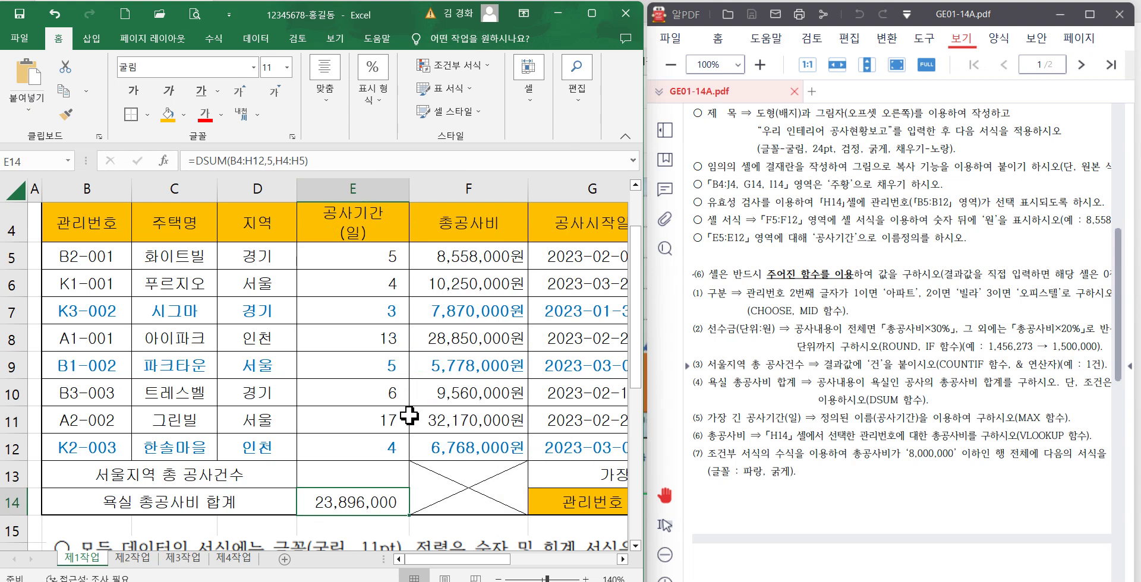
- Start a COUNTIF function in cell E13 for 서울지역 총 공사건수 through the function wizard
left_click(364, 469)
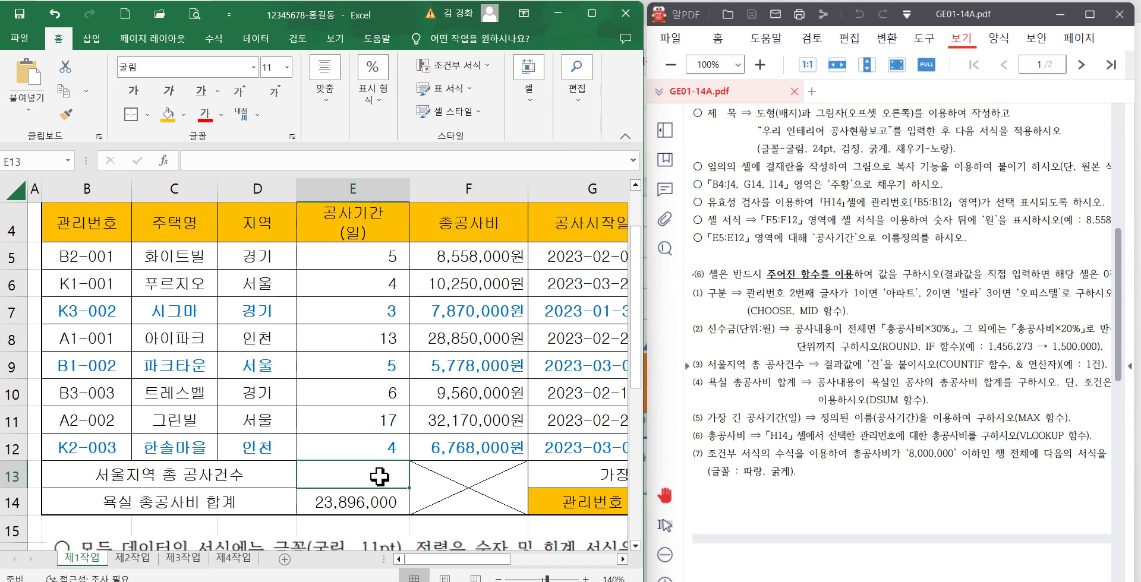
left_click(163, 160)
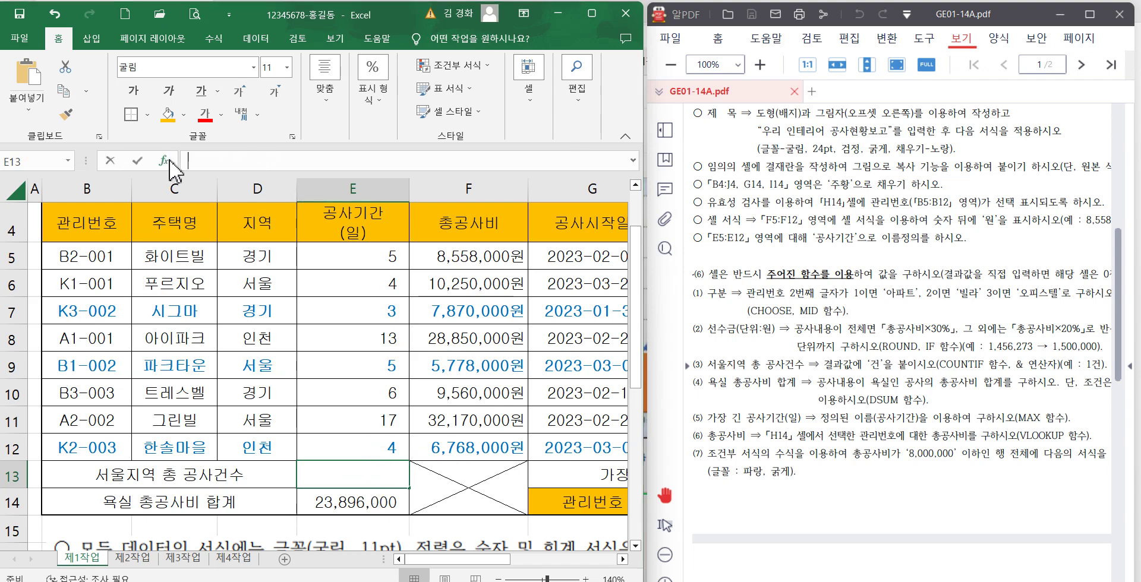
left_click_drag(755, 205, 413, 123)
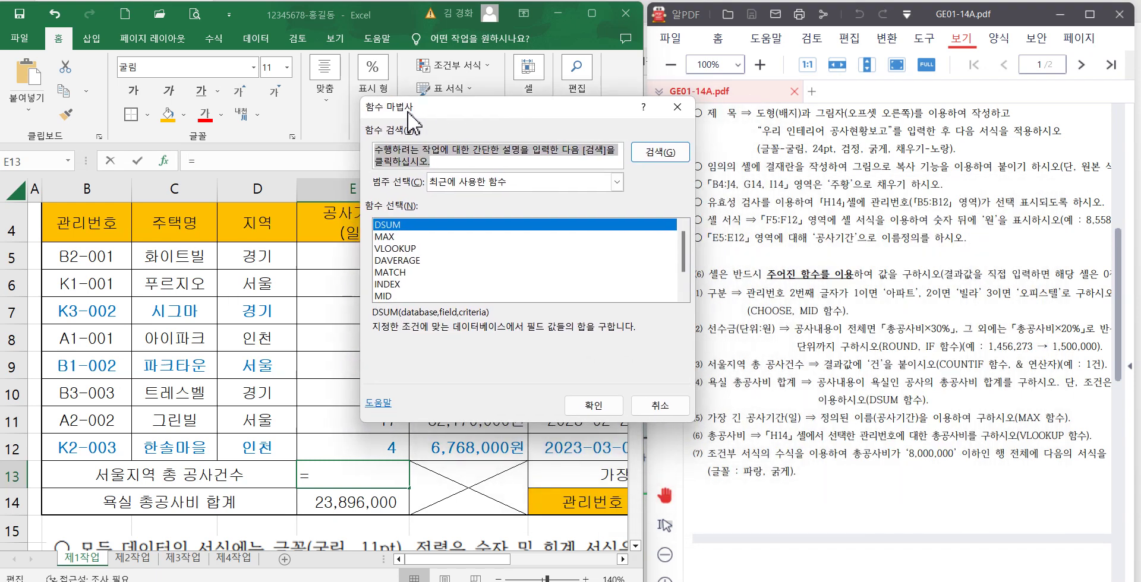
type("COU")
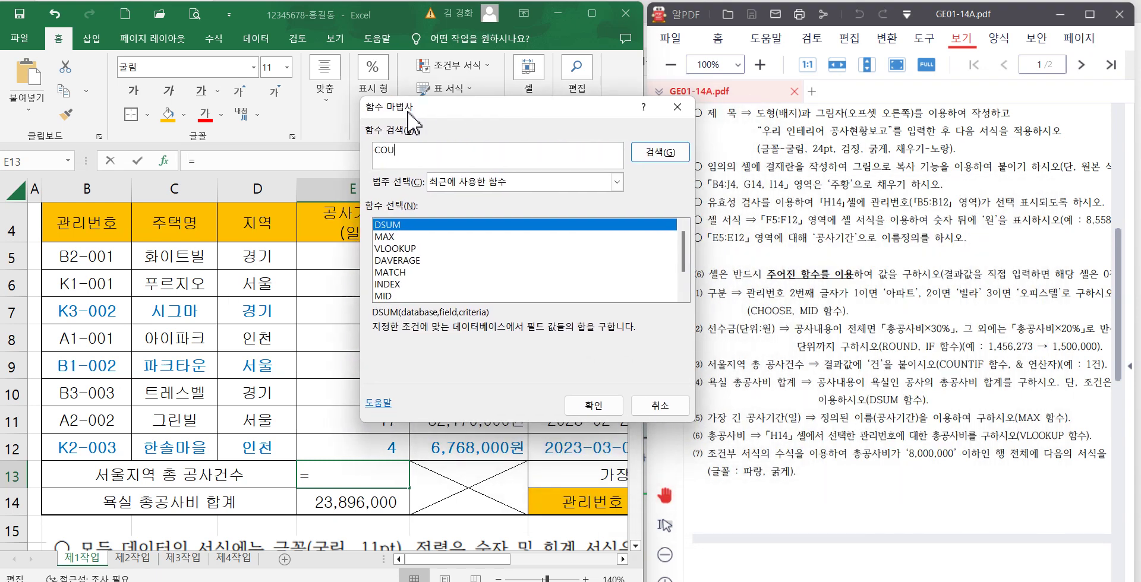
key("Return")
left_click(406, 260)
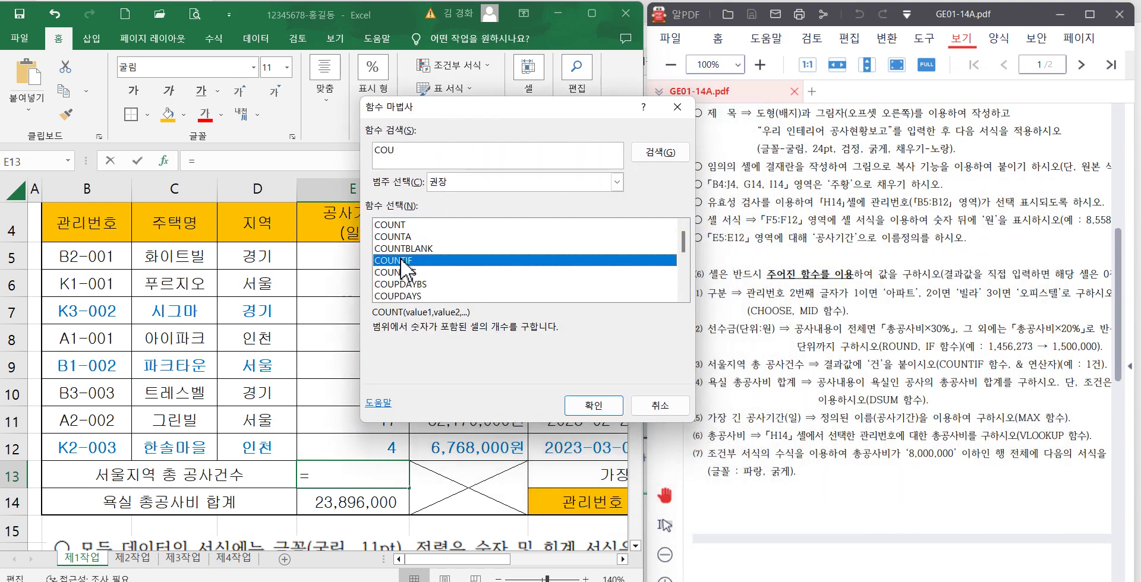
left_click(585, 404)
- Set COUNTIF's Range to D5:D12 and its Criteria to 서울, and enter the function
left_click(271, 260)
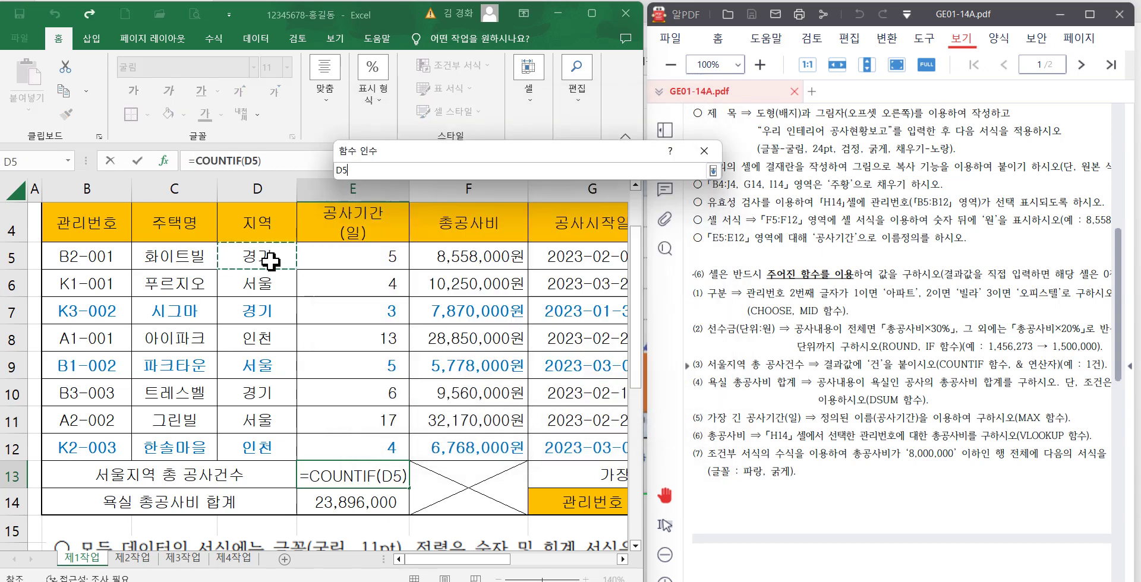
left_click_drag(271, 260, 269, 446)
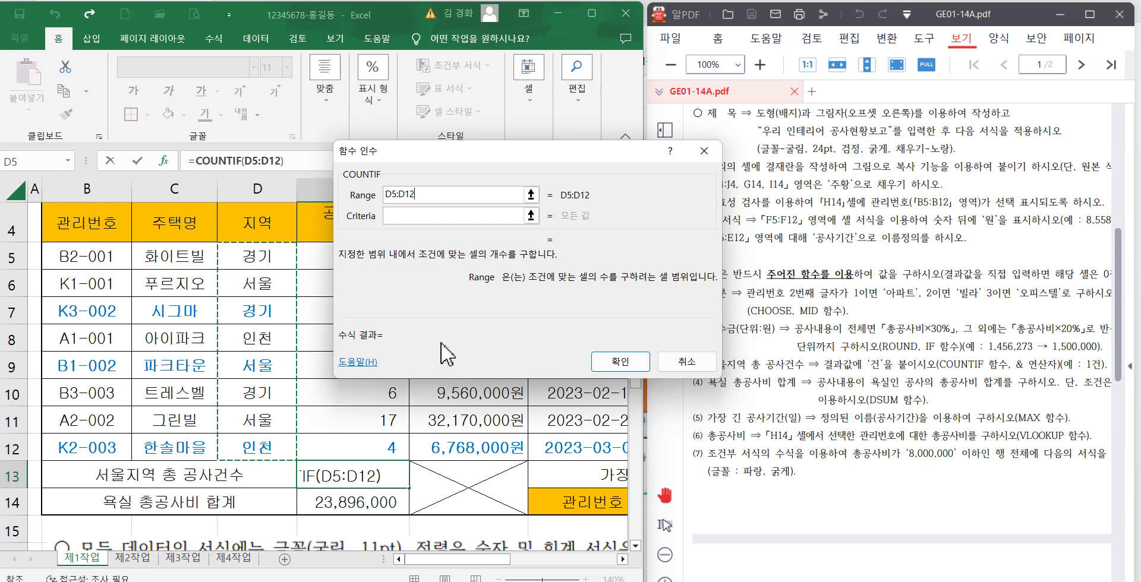
left_click(422, 217)
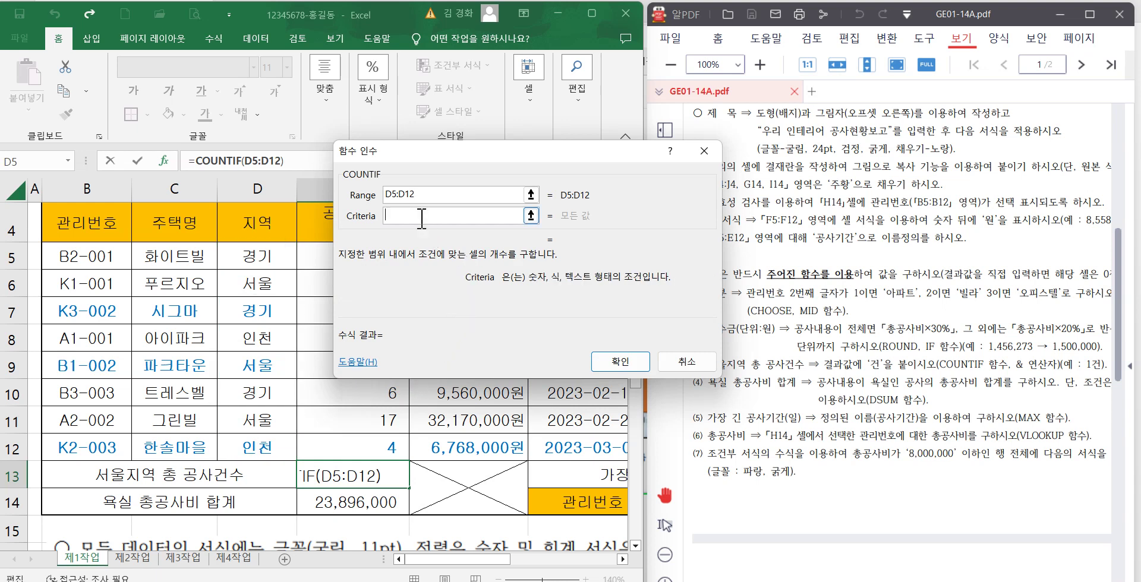
type("서울")
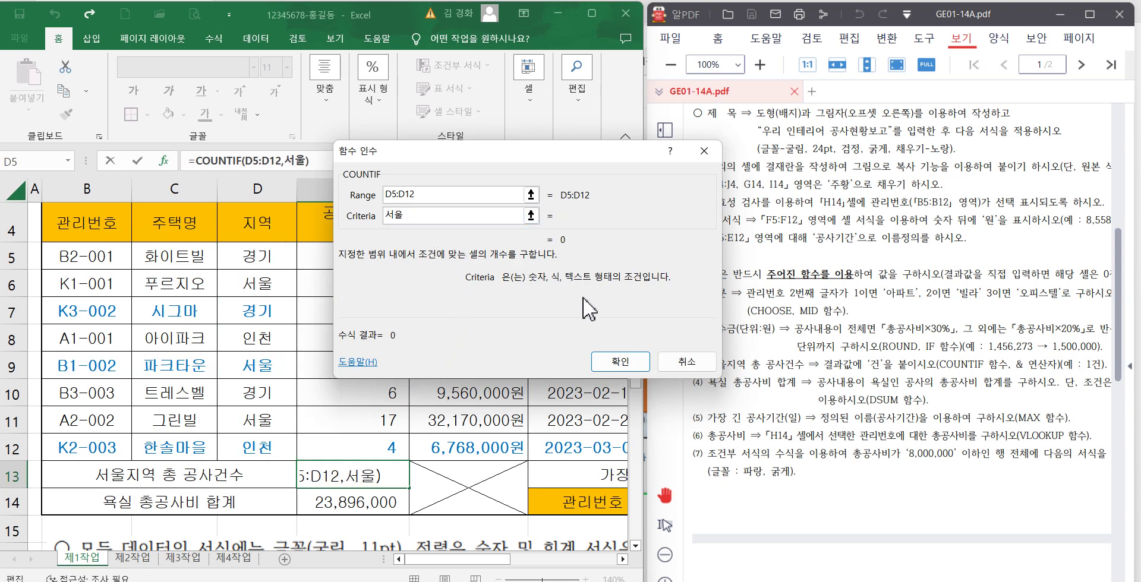
left_click(619, 361)
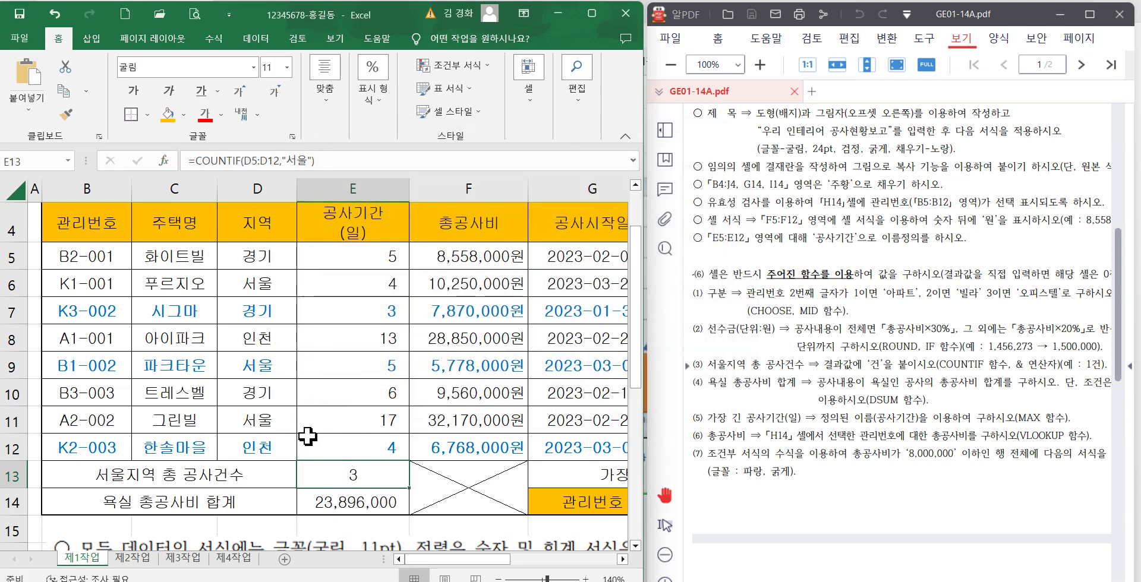
- Append &"건" to the COUNTIF formula in cell E13 so the unit follows the count
left_click(325, 160)
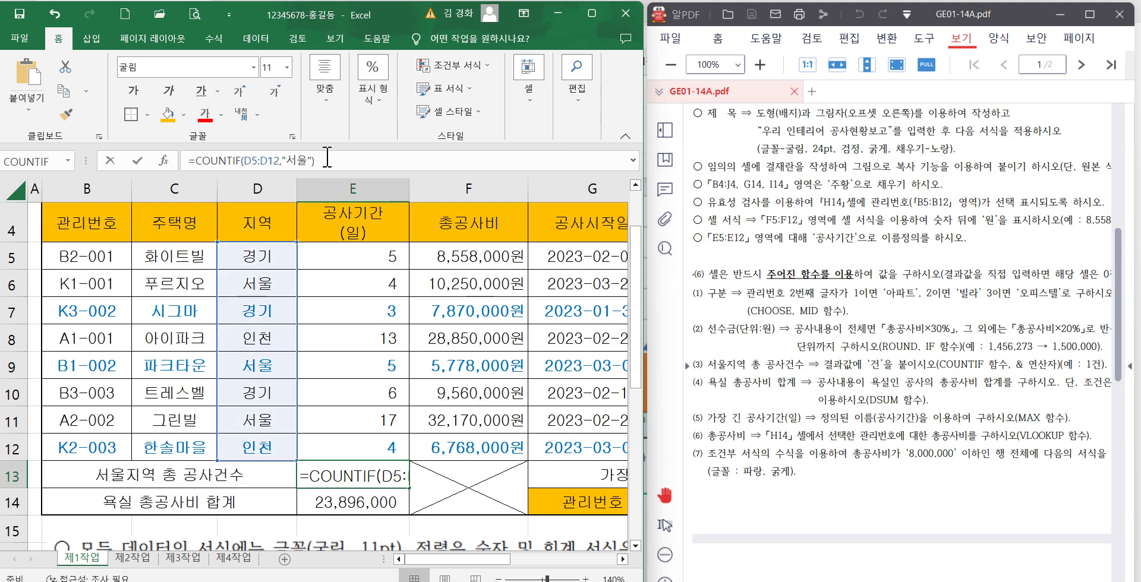
type("&")
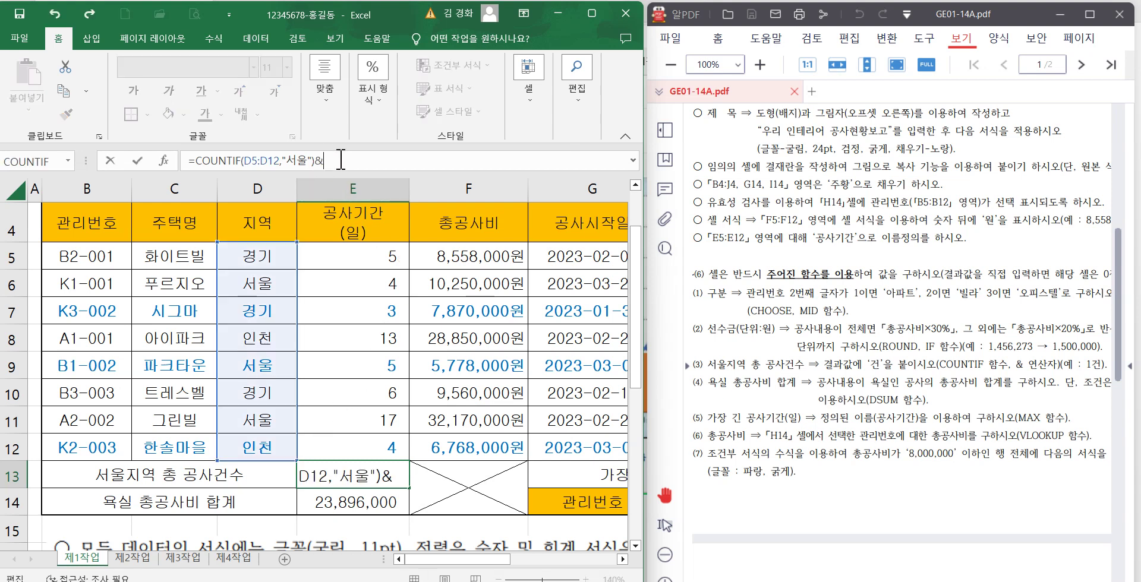
type("\"건")
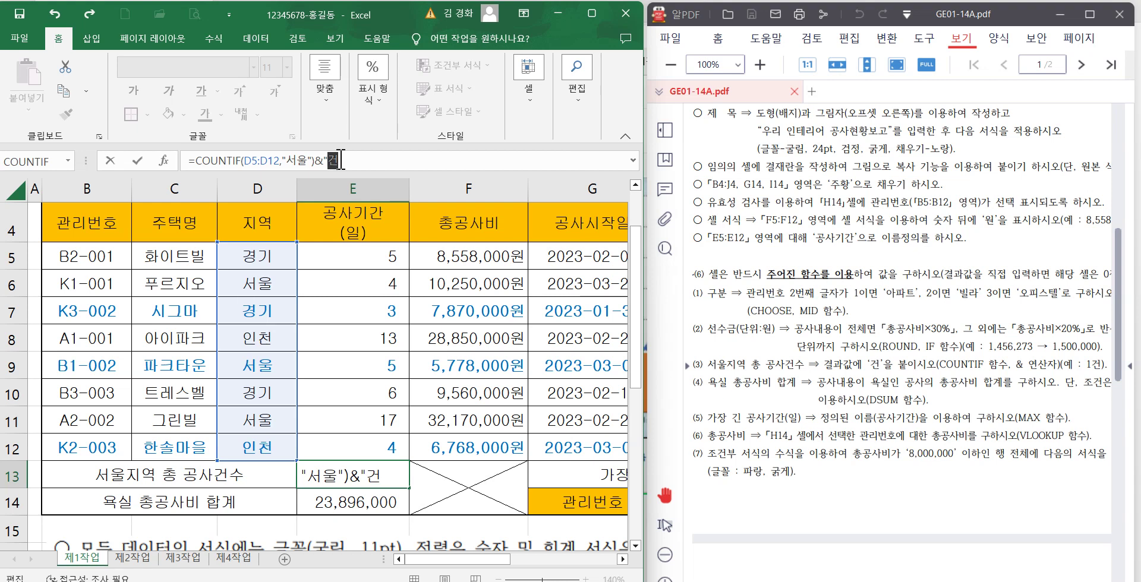
key("Return")
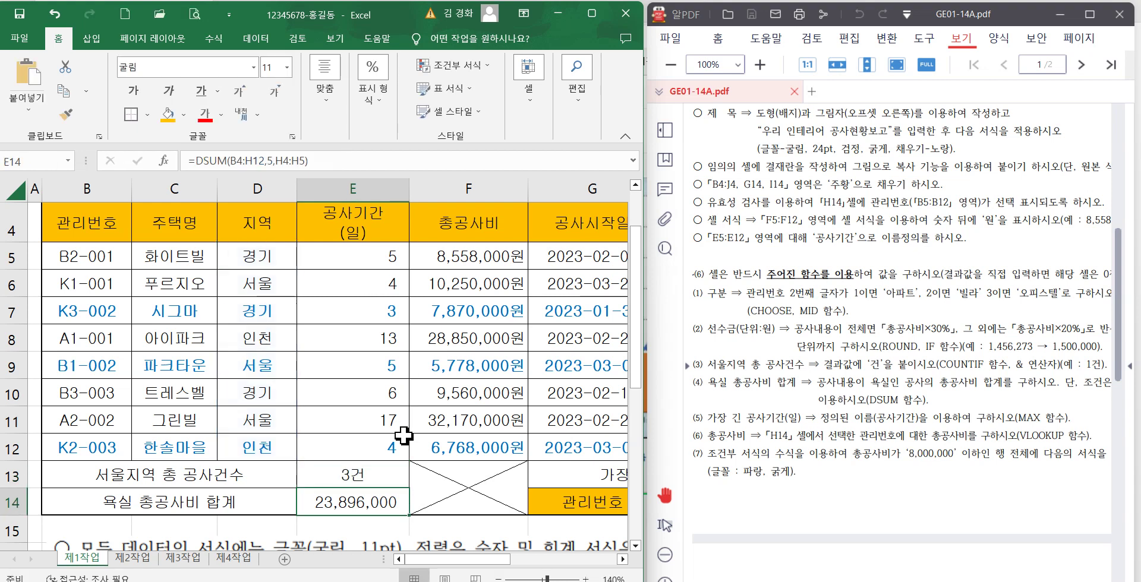
- Right-align the 서울지역 총 공사건수 value in cell E13
left_click(388, 476)
left_click(324, 80)
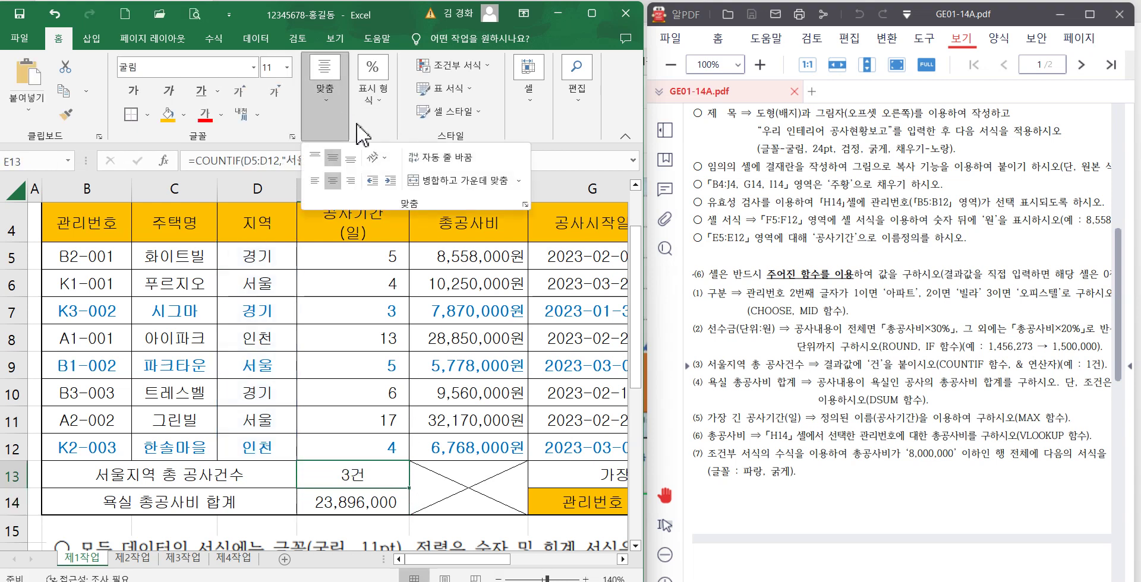
left_click(354, 188)
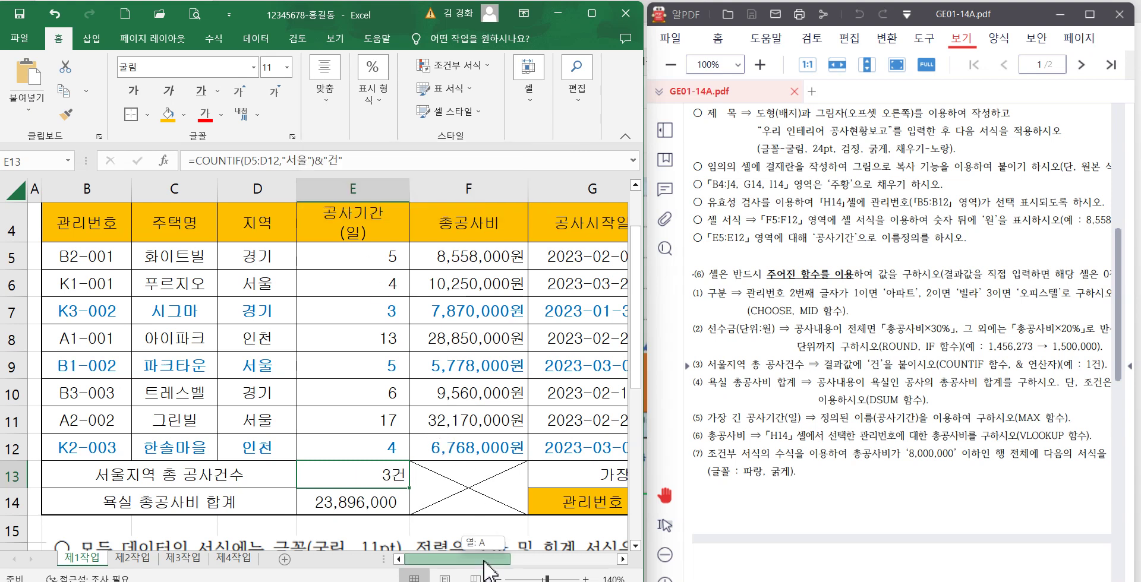
- Select cell J5 under 선수금(단위:원) and examine condition (2) in the PDF for its ROUND and IF calculation
left_click_drag(484, 559, 567, 535)
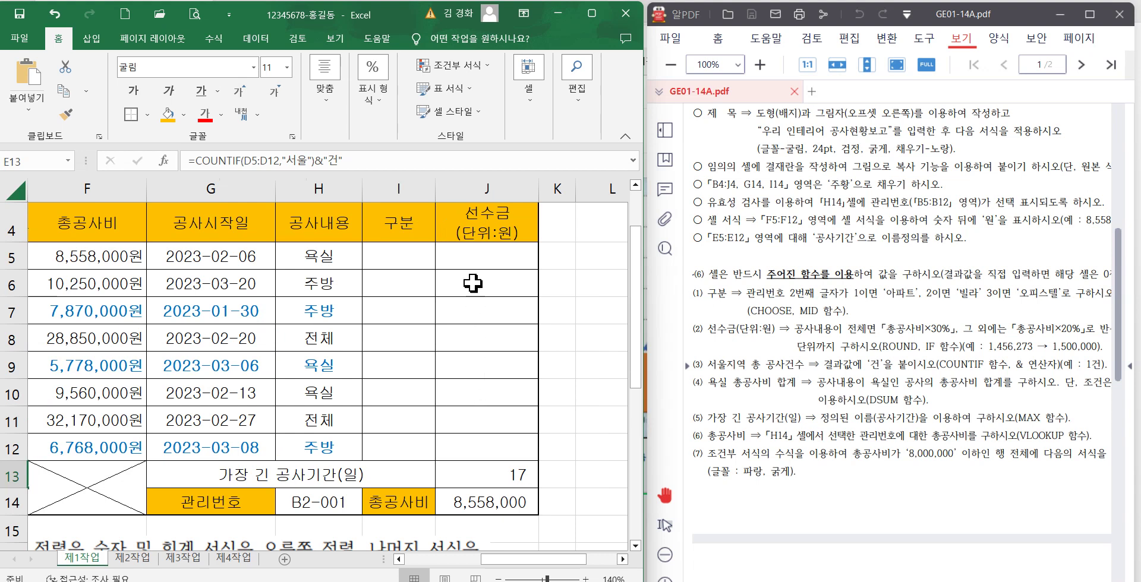
left_click(469, 260)
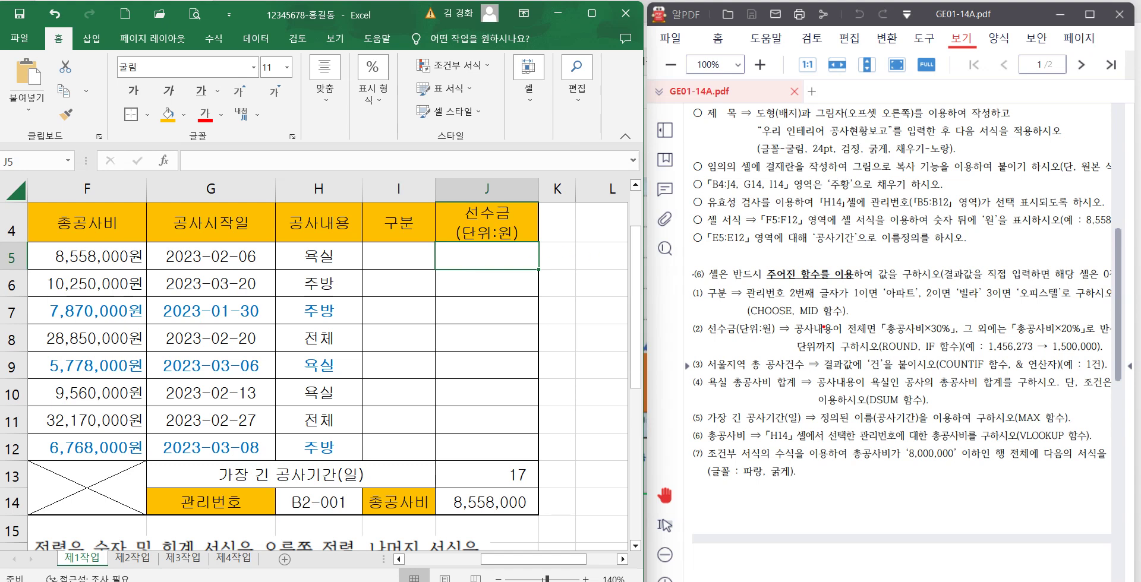
left_click_drag(793, 320, 878, 337)
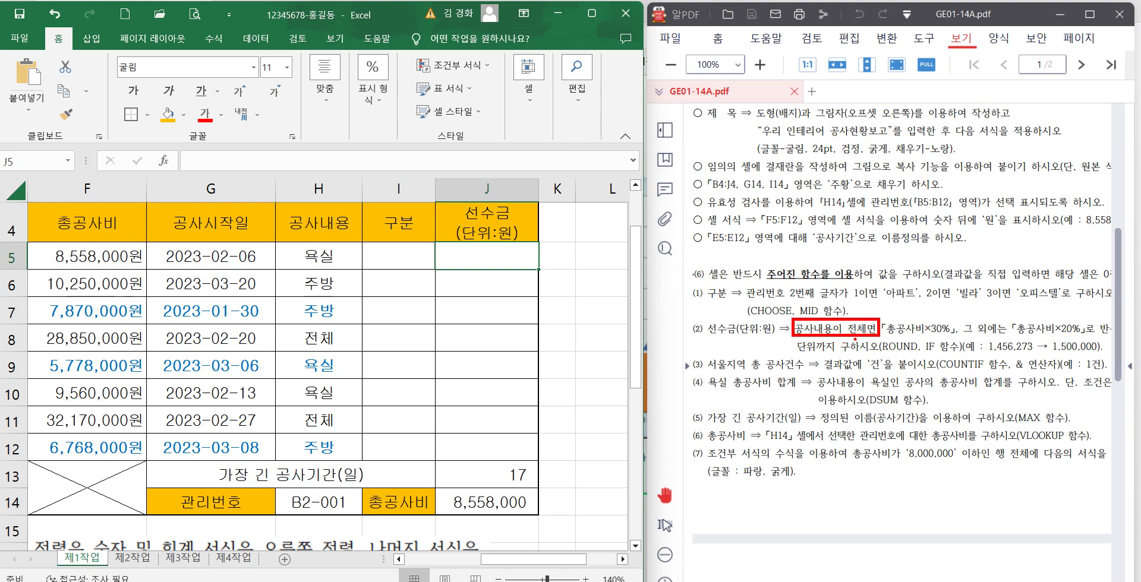
left_click_drag(886, 336, 1073, 336)
left_click_drag(894, 352, 912, 351)
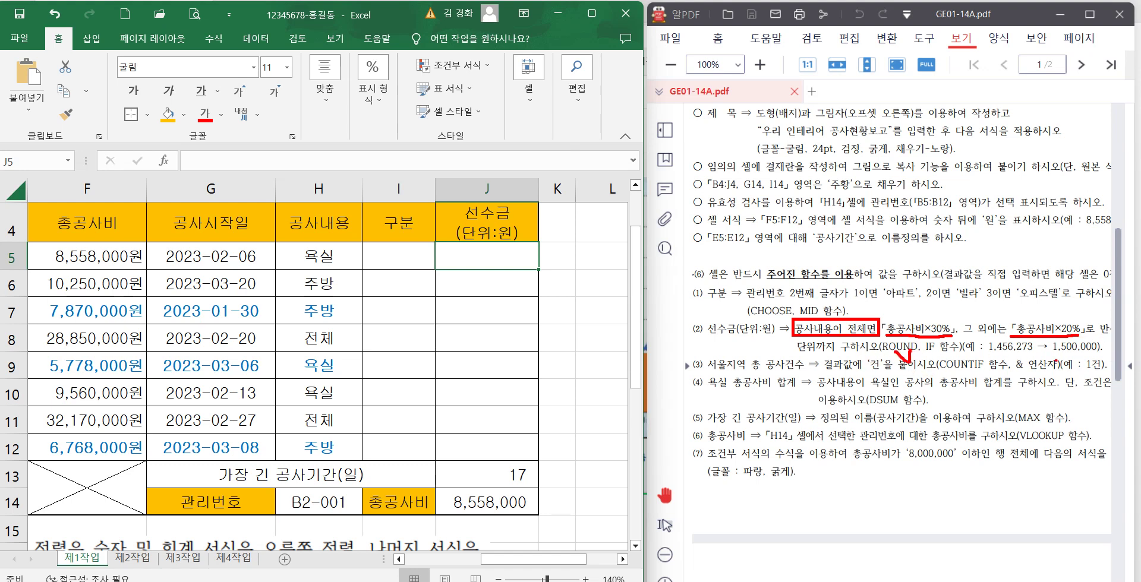
mouse_move(1018, 345)
left_mouse_down()
mouse_move(1004, 359)
mouse_move(1022, 360)
left_mouse_up()
mouse_move(1077, 365)
left_mouse_down()
mouse_move(1060, 369)
mouse_move(1085, 389)
mouse_move(1058, 394)
mouse_move(1053, 373)
left_mouse_up()
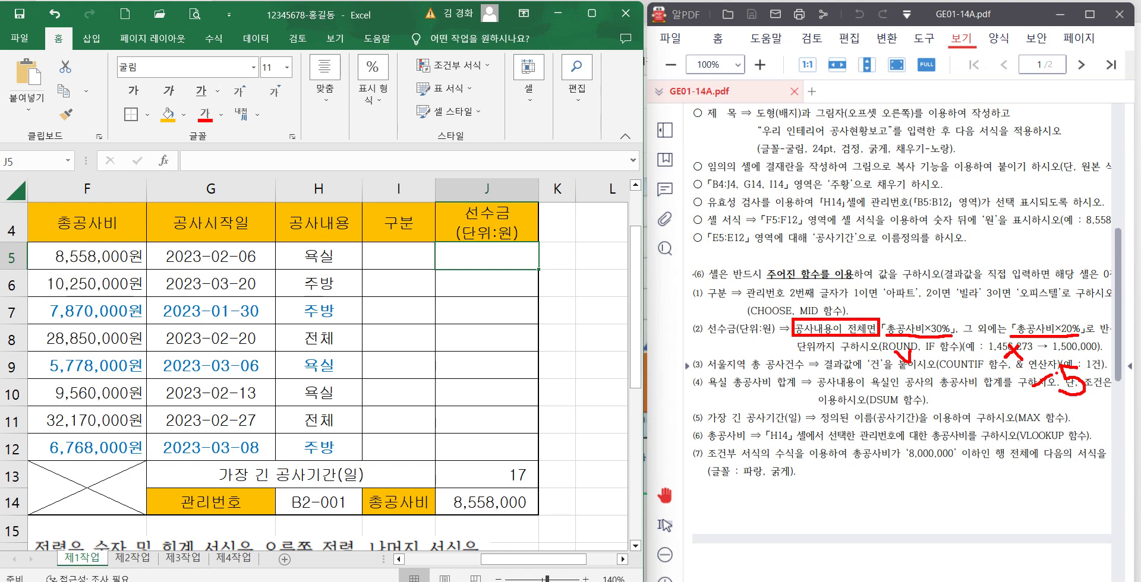
key("Escape")
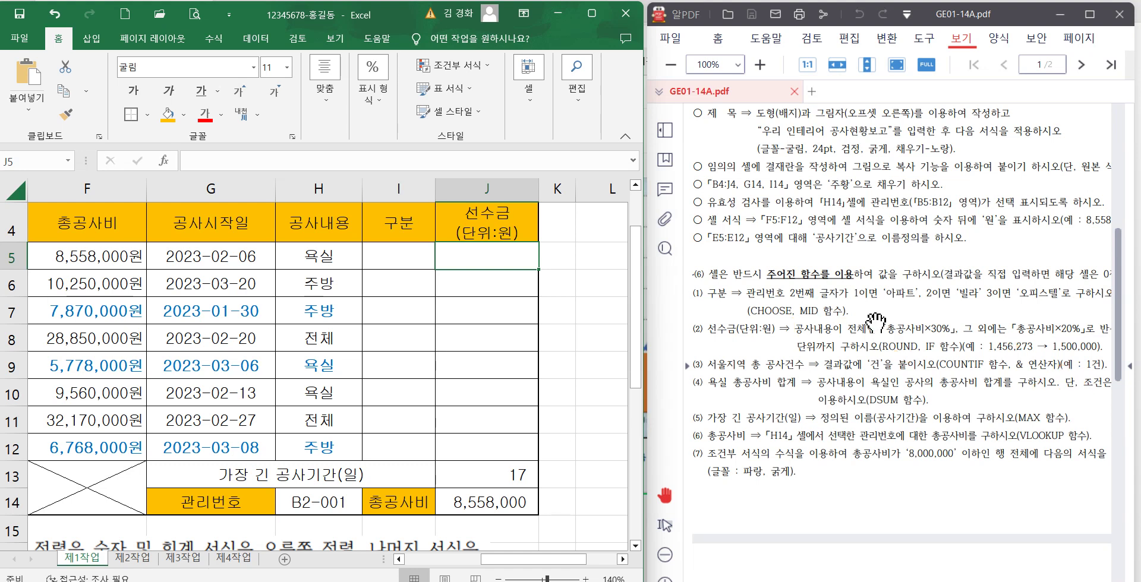
- Insert the ROUND function in cell J5 with Num_digits set to -5
left_click(164, 161)
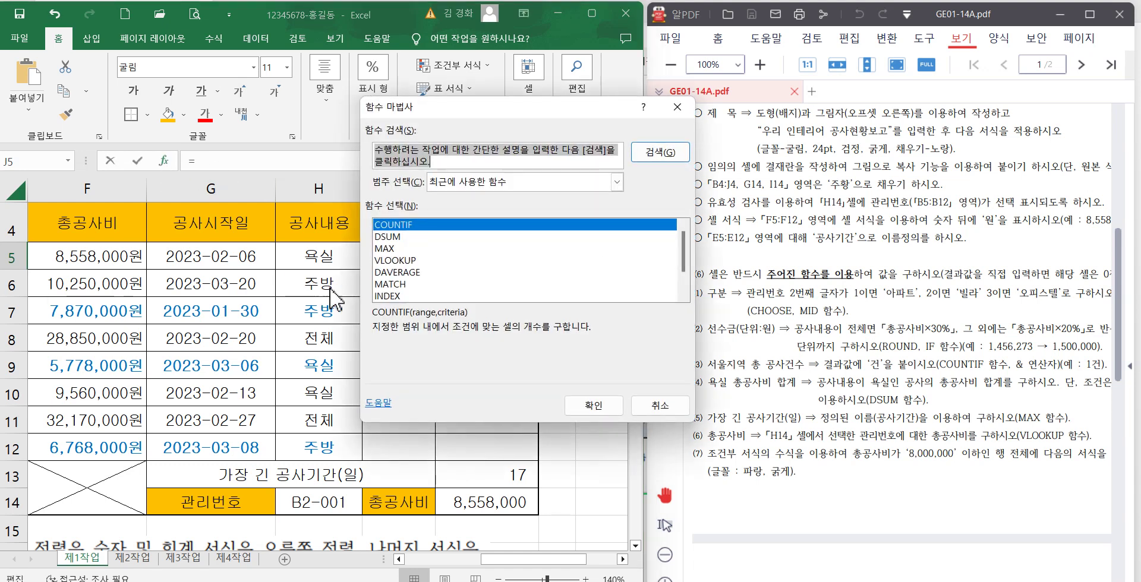
type("ROU")
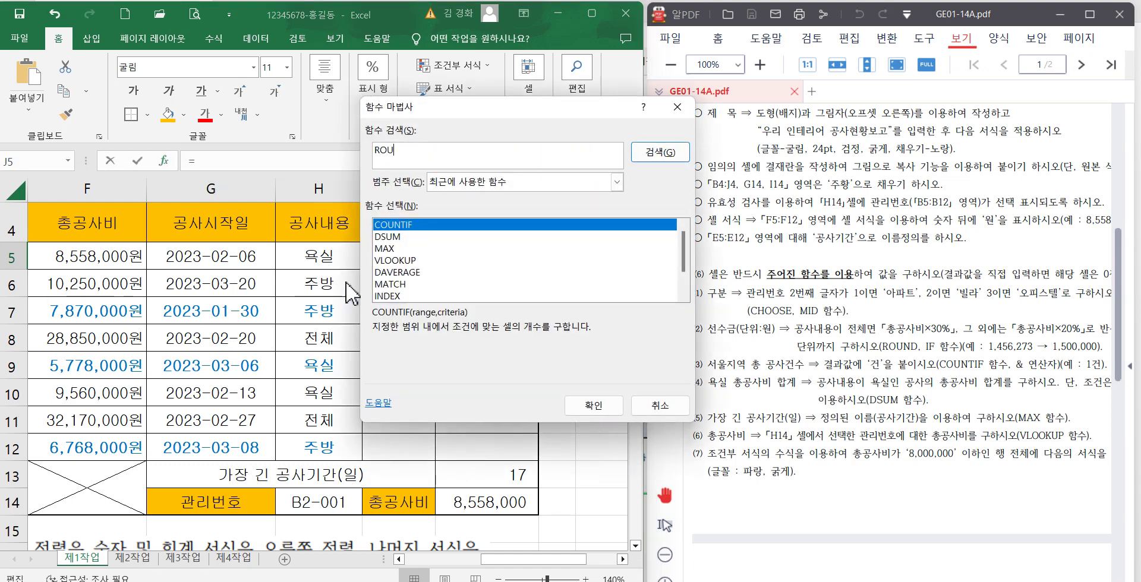
key("Return")
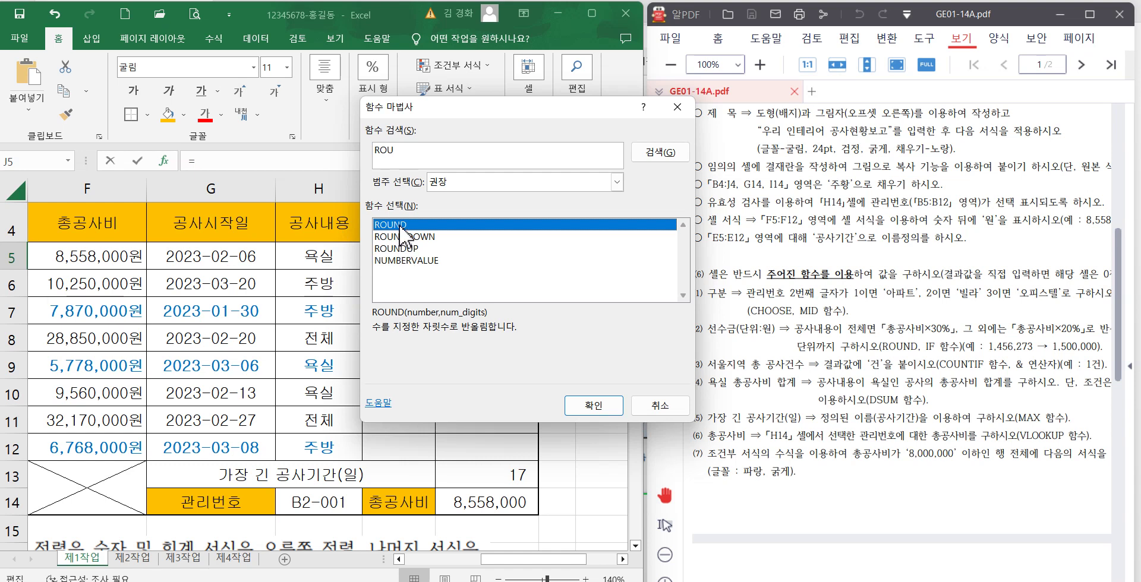
left_click(593, 407)
left_click_drag(447, 157, 667, 308)
left_click(618, 367)
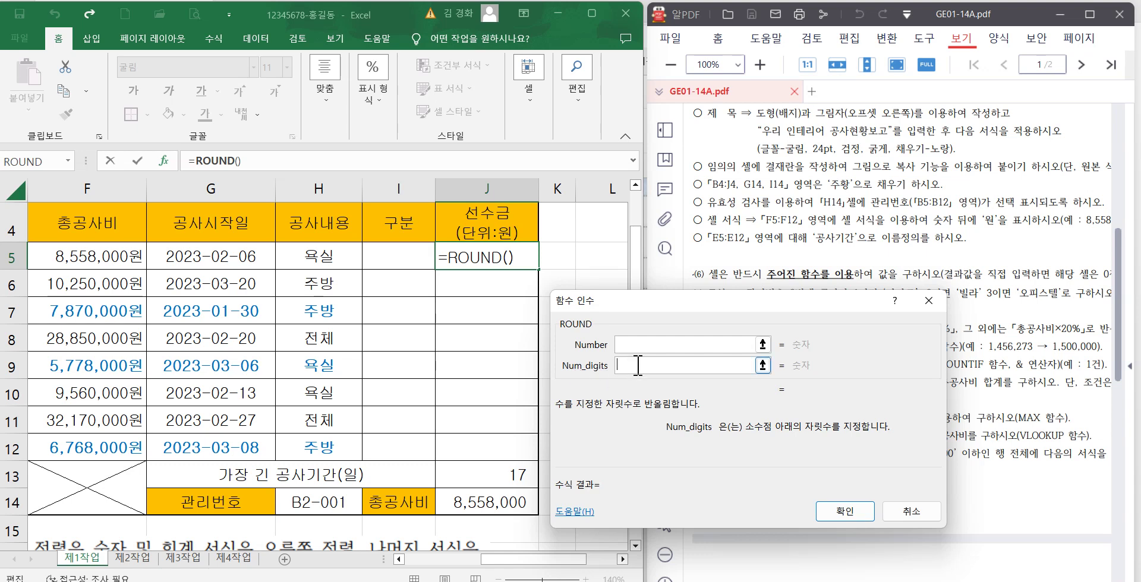
type("-5")
left_click(640, 345)
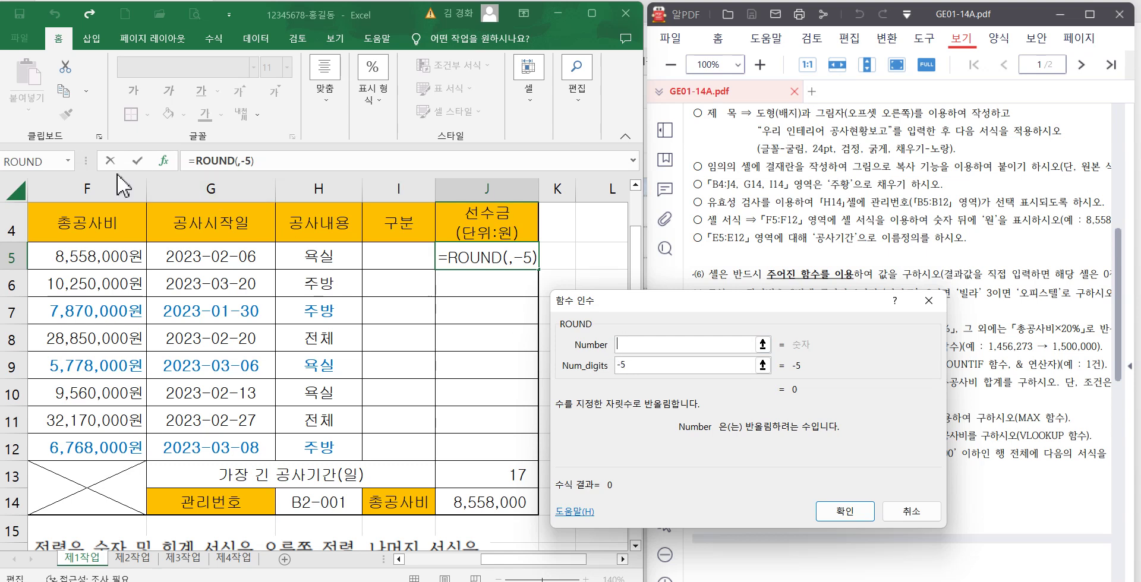
- Nest an IF function as the Number argument of ROUND
left_click(68, 161)
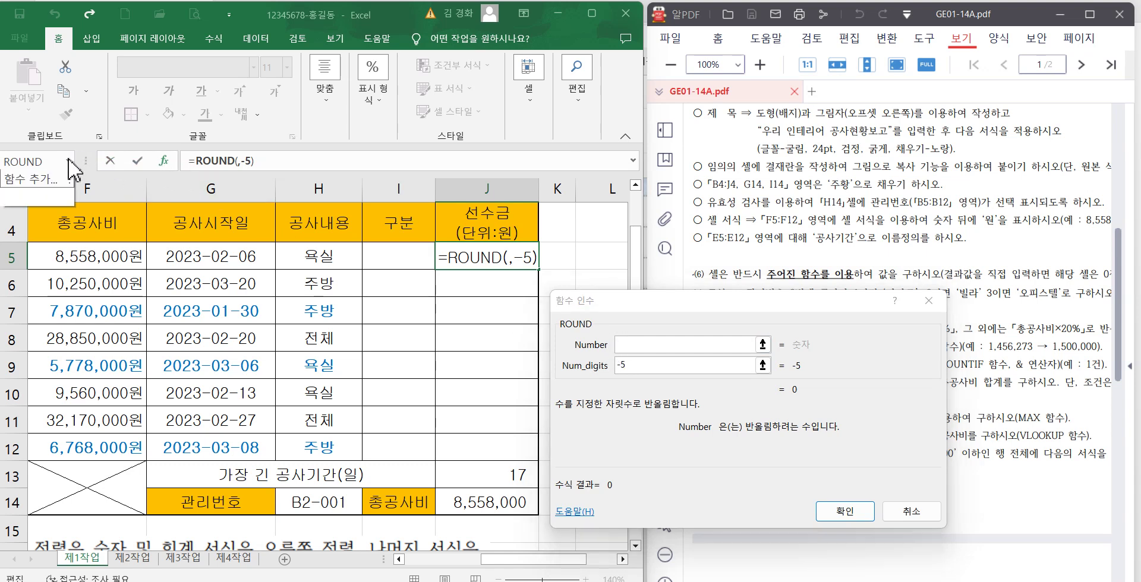
left_click(26, 351)
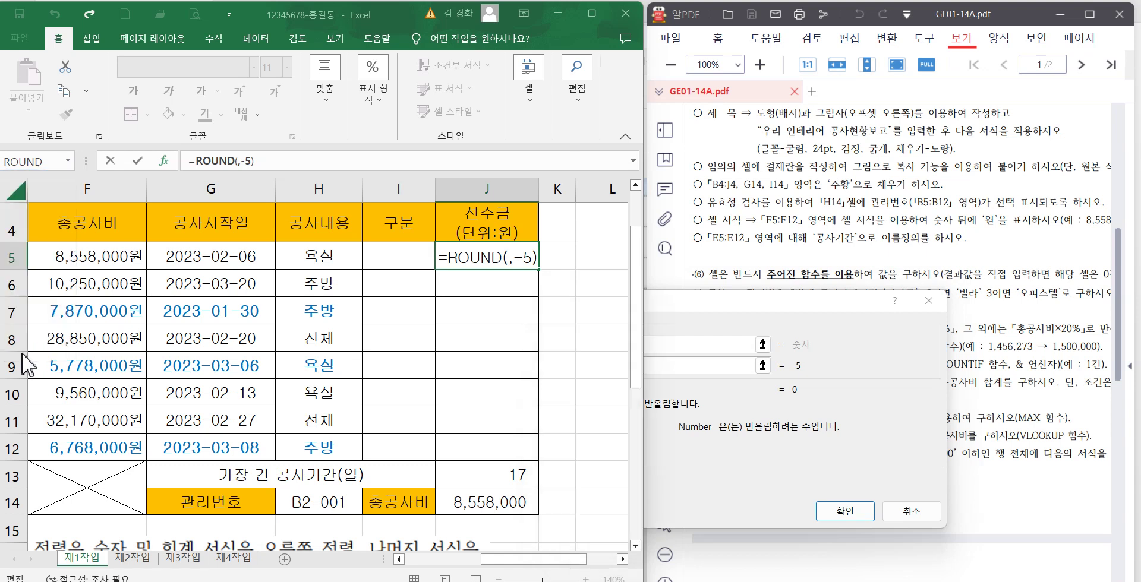
type("IF")
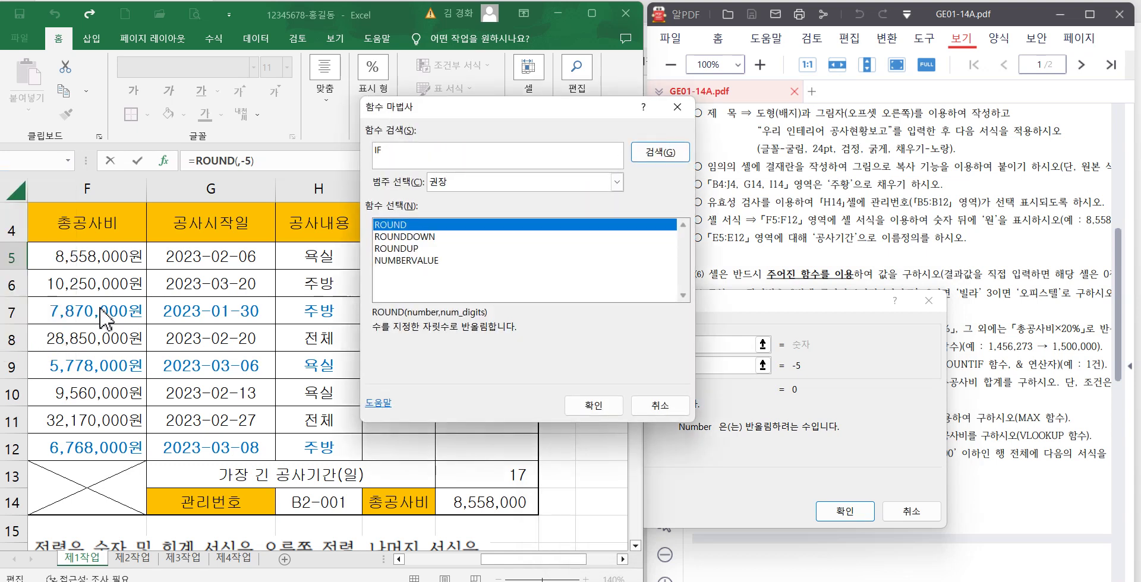
key("Return")
key("Return")
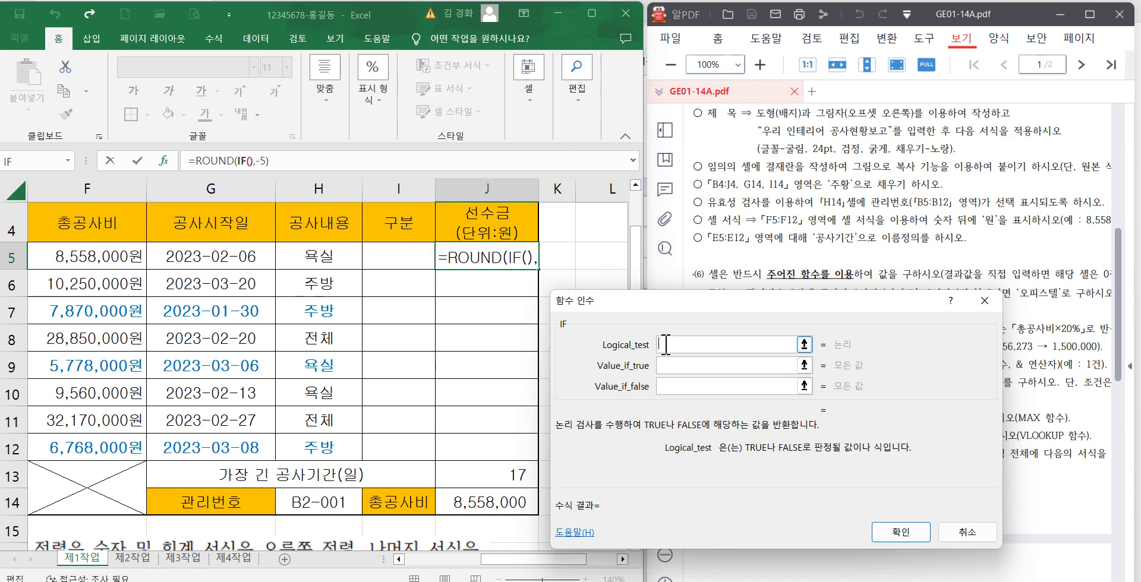
- Set the IF function's Logical_test to H5="전체"
left_click_drag(737, 300, 807, 350)
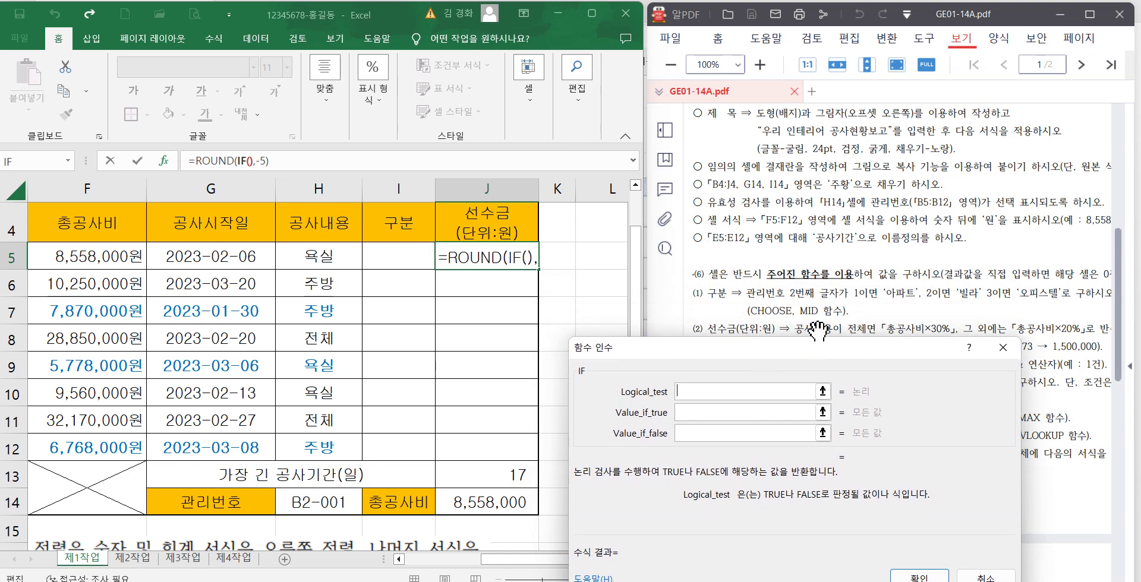
left_click(306, 255)
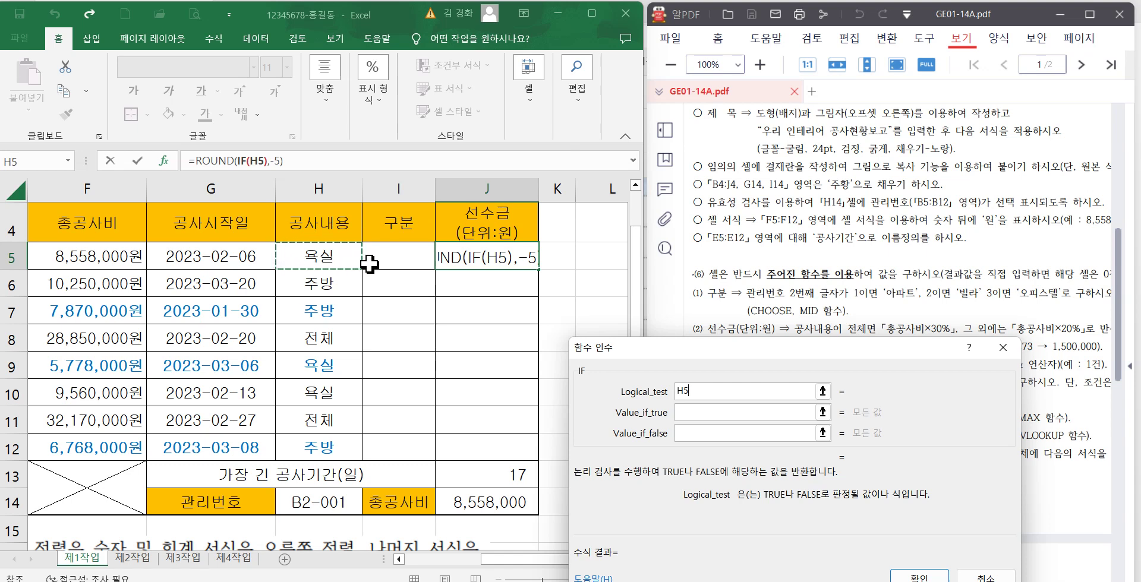
type("=")
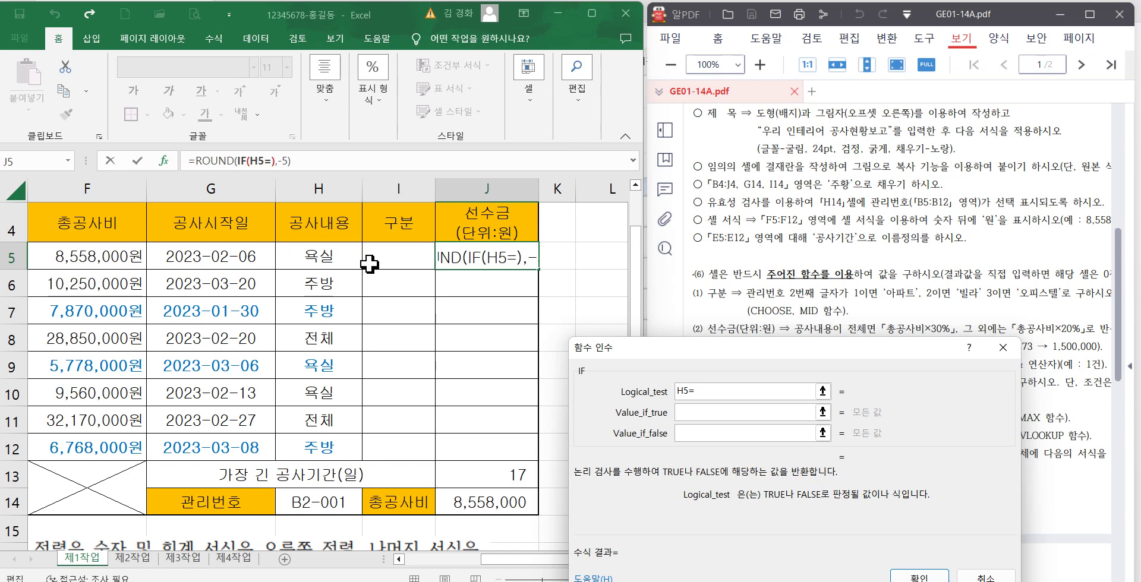
type("\"전체\"")
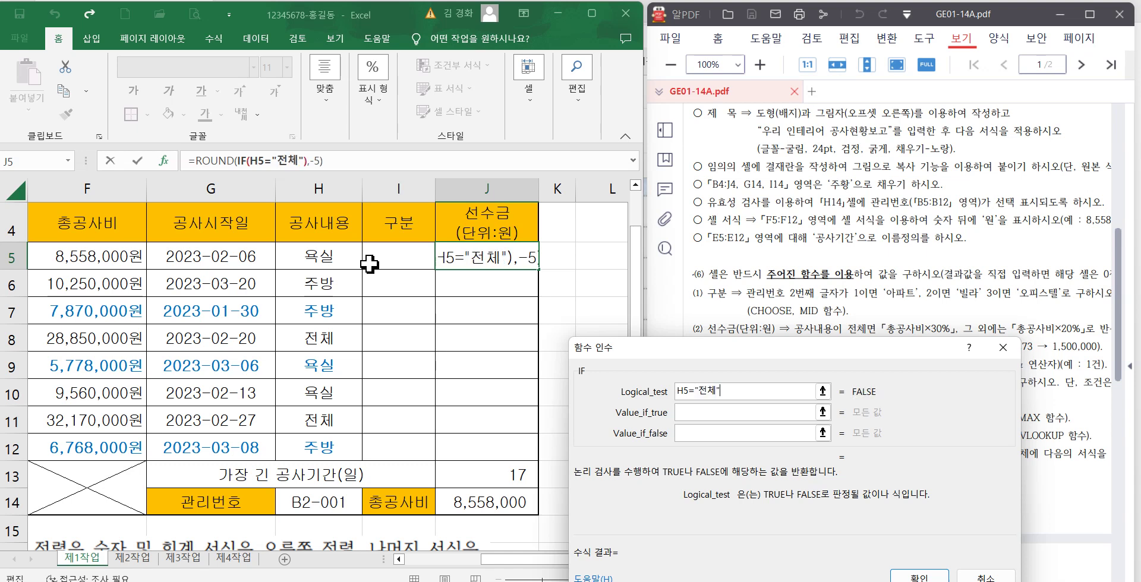
key("Tab")
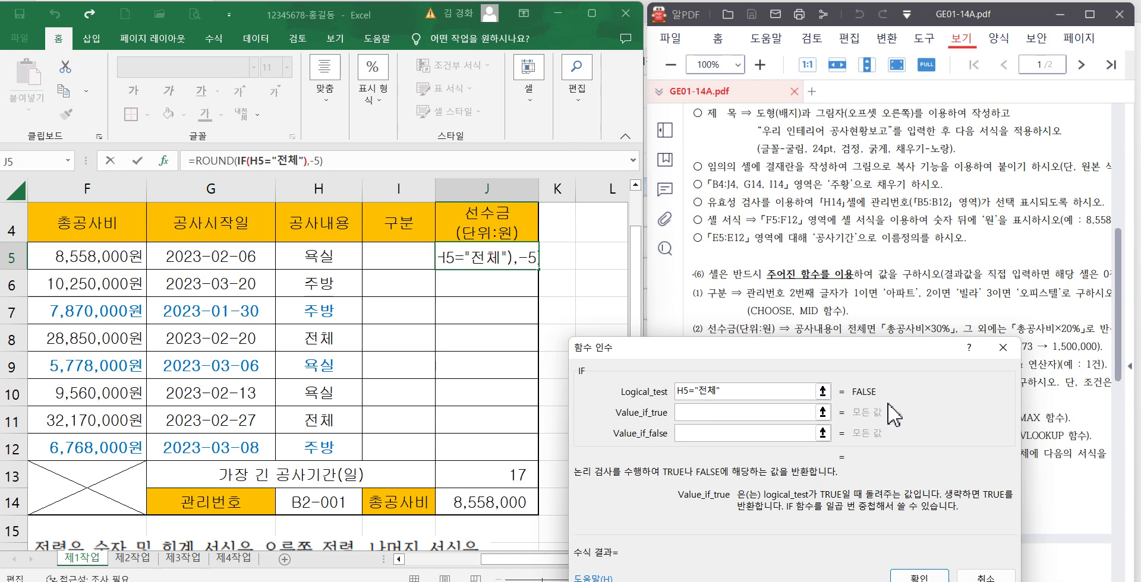
- Set the IF function's Value_if_true to F5*30%
left_click(699, 412)
left_click(113, 256)
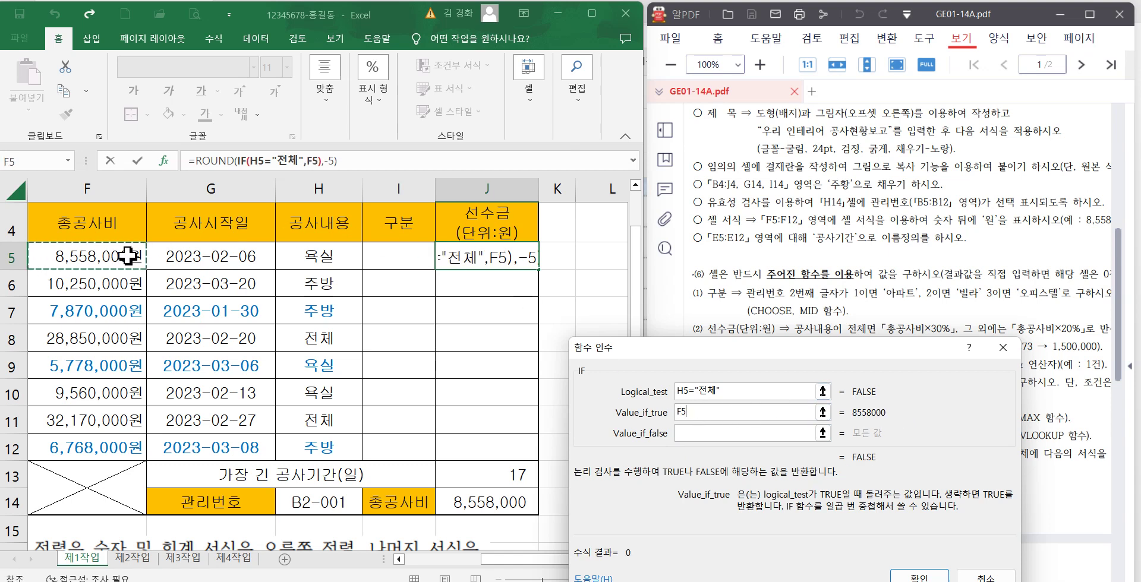
type("*")
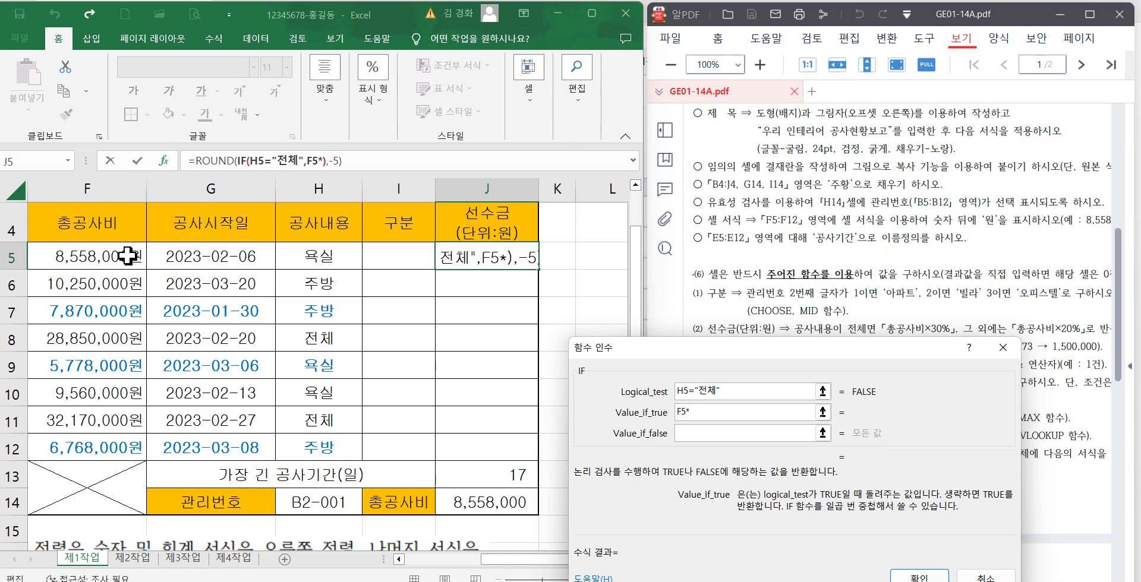
type("30%")
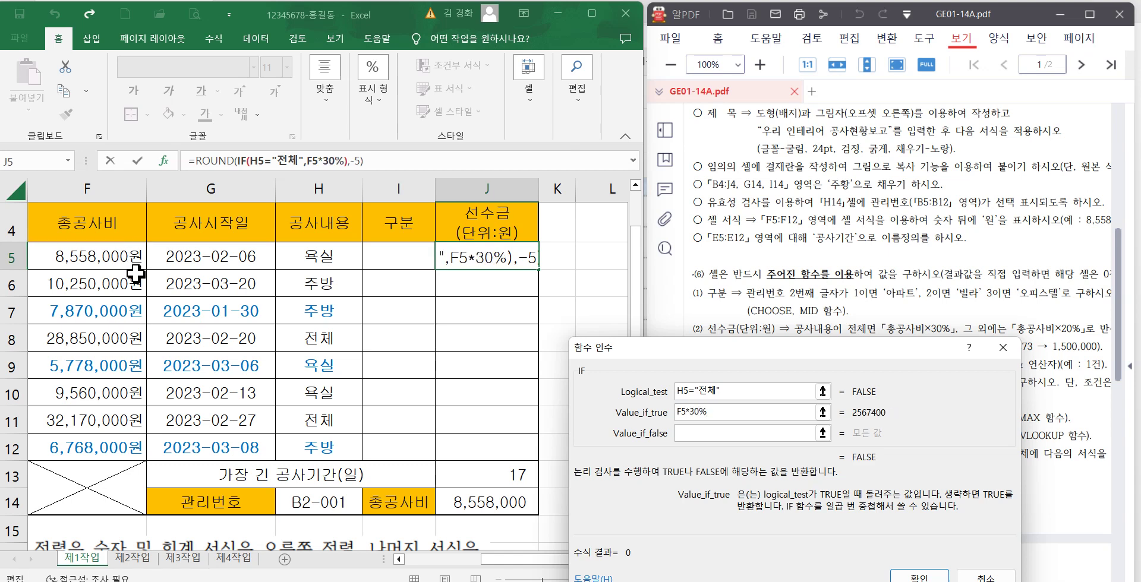
- Set the IF function's Value_if_false to F5*20% and enter the formula in J5
left_click(691, 435)
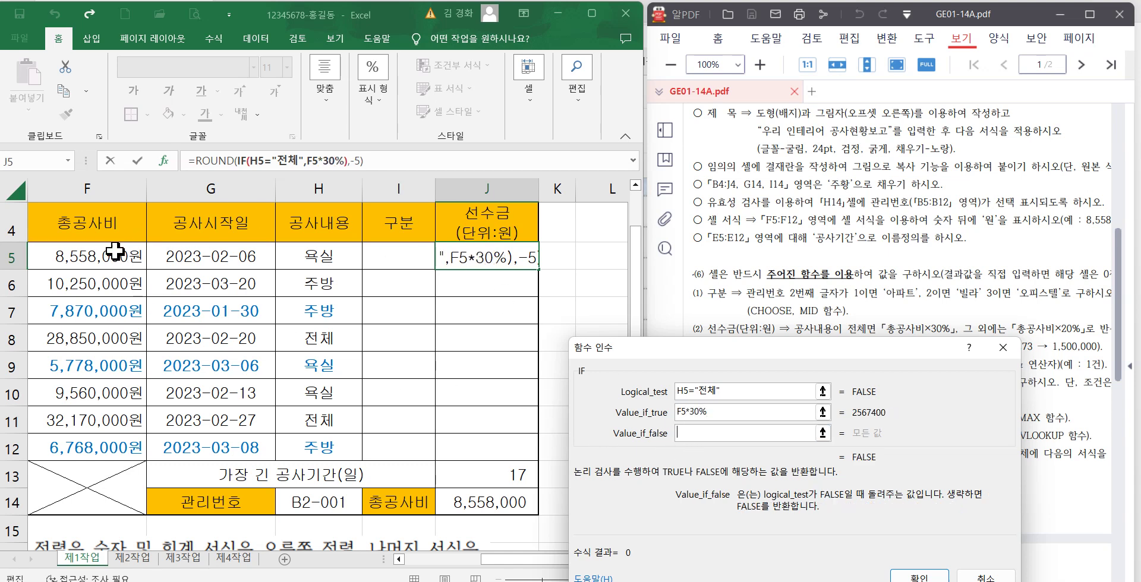
left_click(92, 256)
type("*")
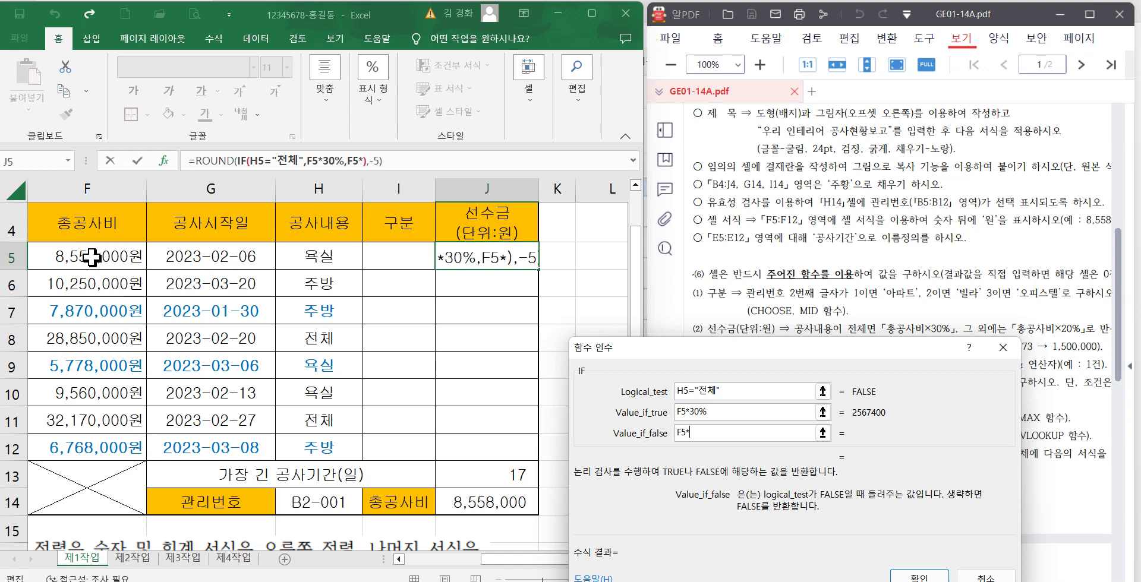
type("20%")
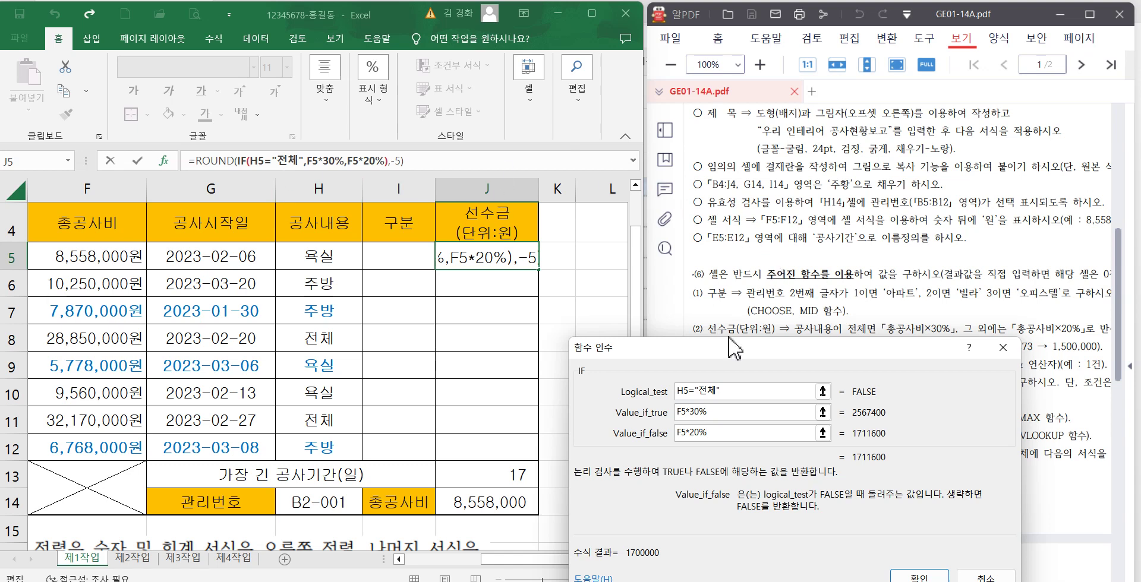
left_click_drag(708, 374, 691, 268)
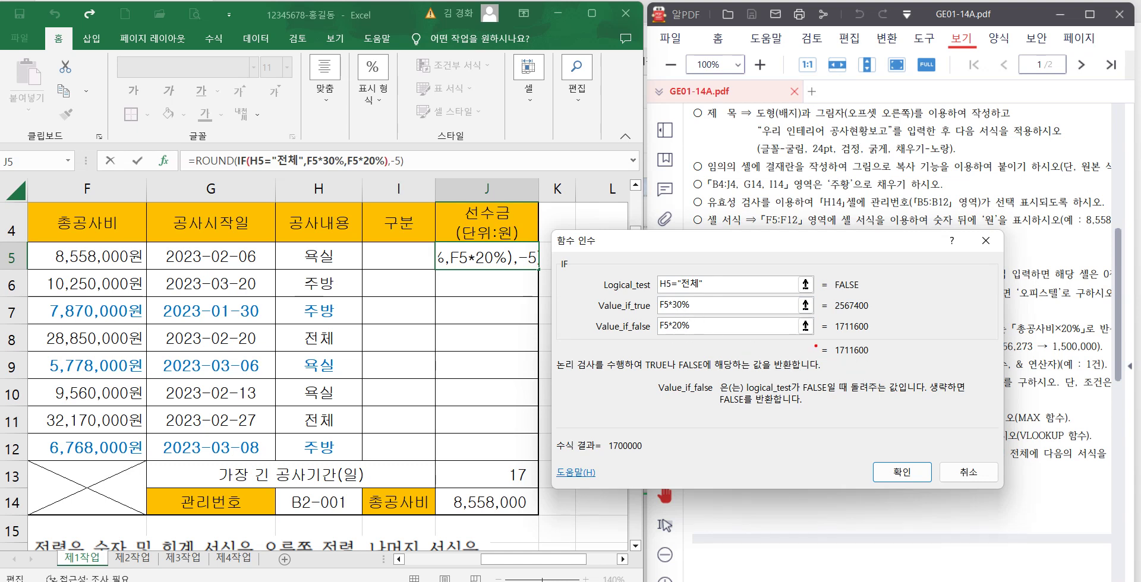
mouse_move(811, 359)
left_mouse_down()
mouse_move(294, 188)
mouse_move(221, 178)
mouse_move(250, 152)
left_mouse_up()
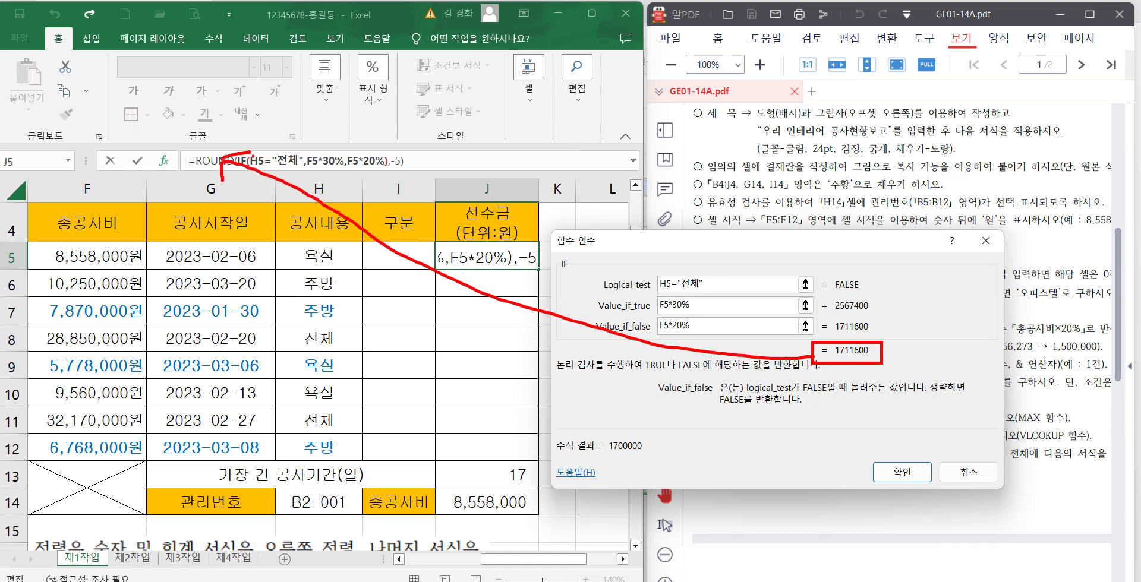
mouse_move(653, 439)
left_mouse_down()
mouse_move(606, 427)
mouse_move(650, 467)
mouse_move(657, 443)
left_mouse_up()
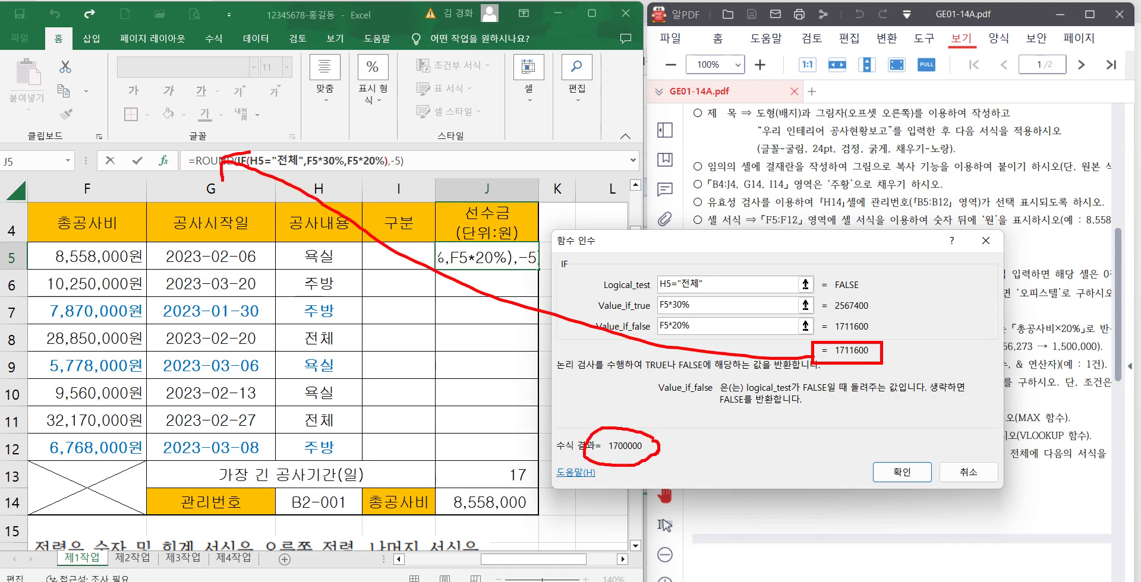
left_click(902, 472)
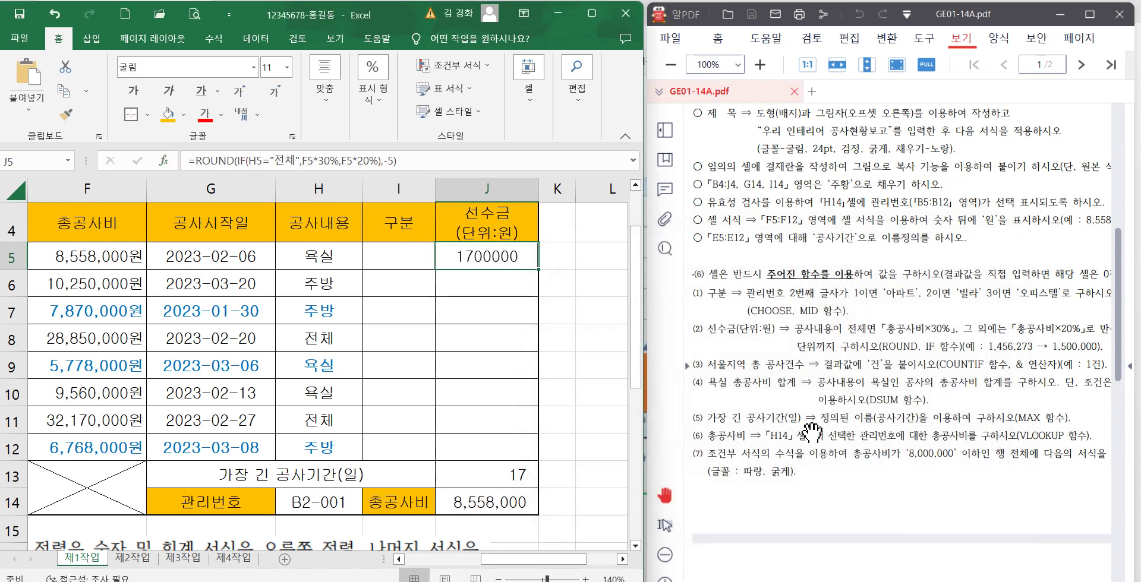
- Apply the comma style to the 선수금 value in cell J5
left_click(382, 103)
left_click(409, 180)
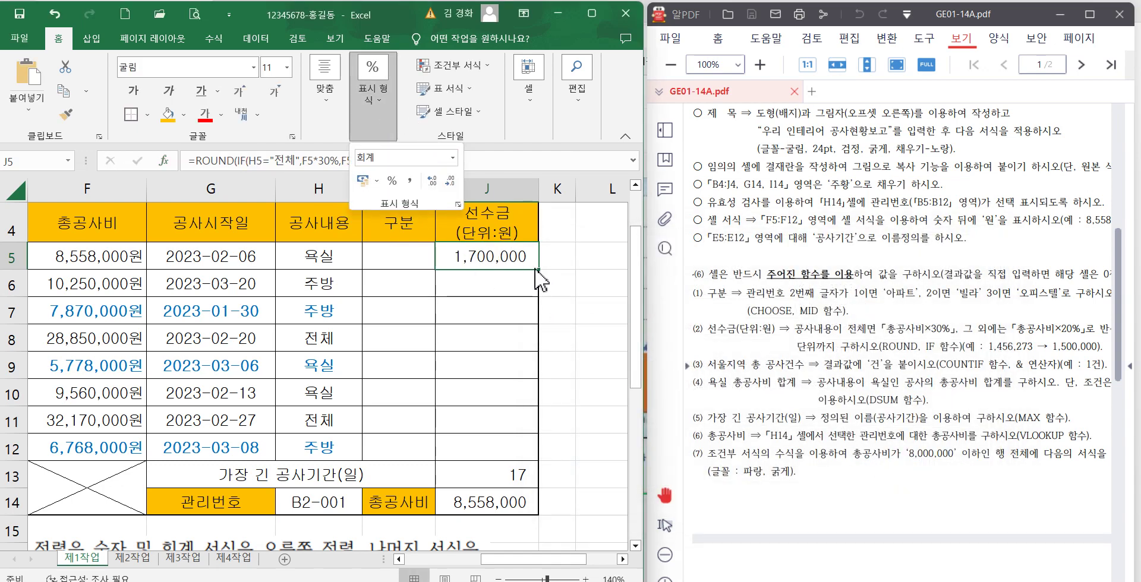
left_click(523, 265)
- Fill the J5 formula down through J12 and widen column J slightly
left_click_drag(540, 272, 539, 456)
left_click_drag(524, 177, 545, 188)
left_click(496, 289)
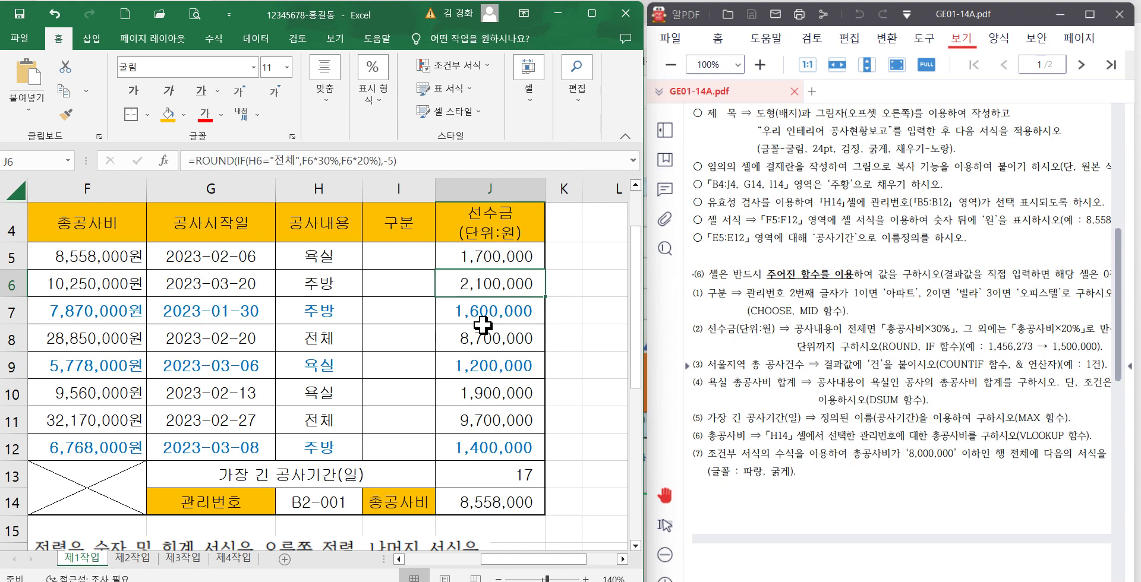
- Insert the CHOOSE function in cell I5 under 구분, keeping condition (1) and the 관리번호 column in view
left_click(407, 260)
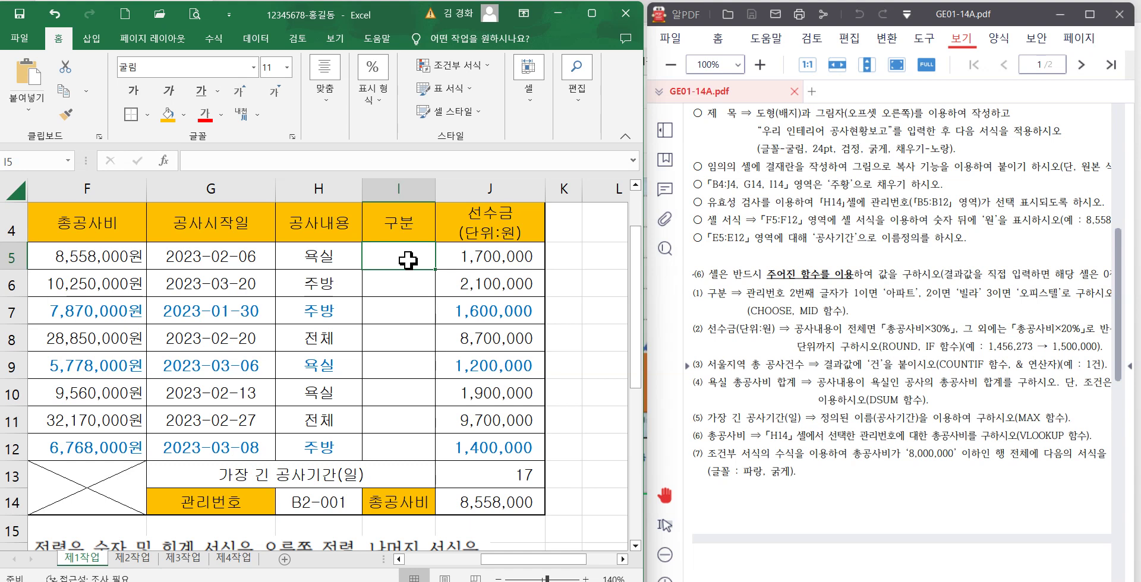
left_click(164, 161)
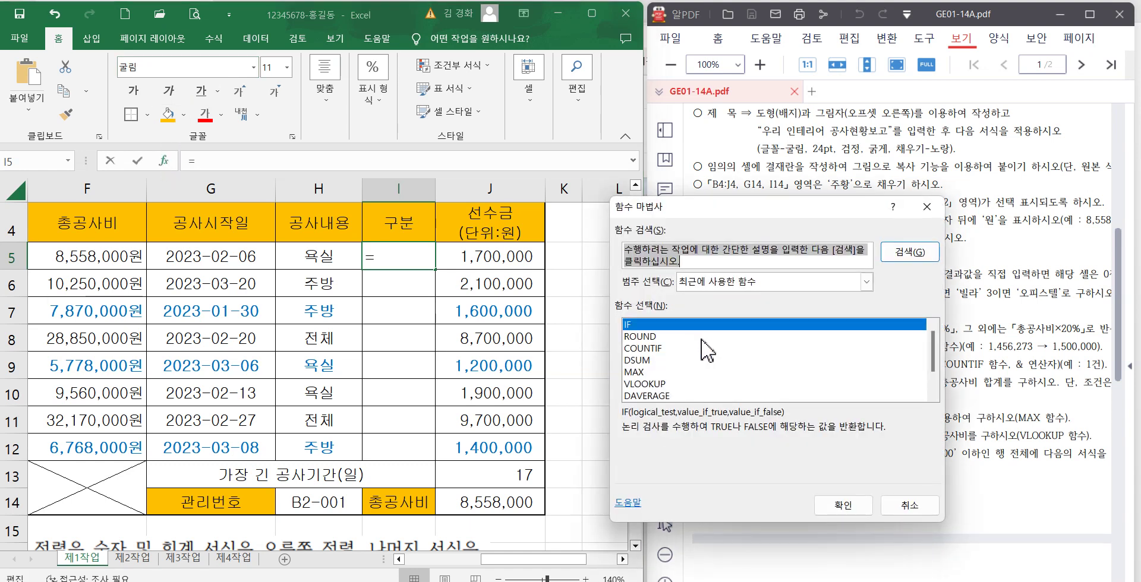
type("CH")
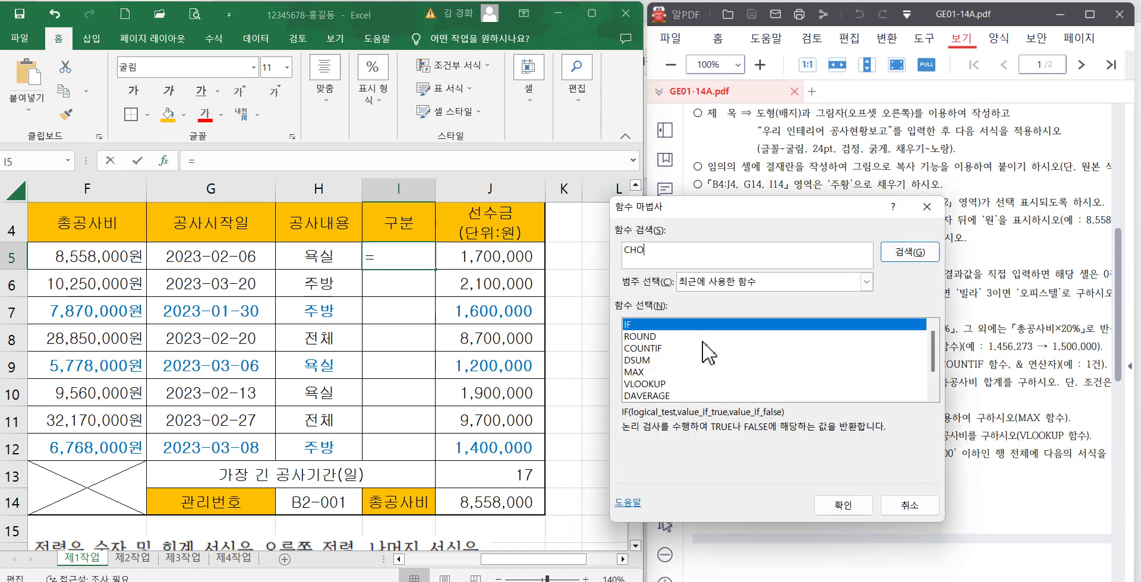
type("O")
key("Return")
left_click(842, 506)
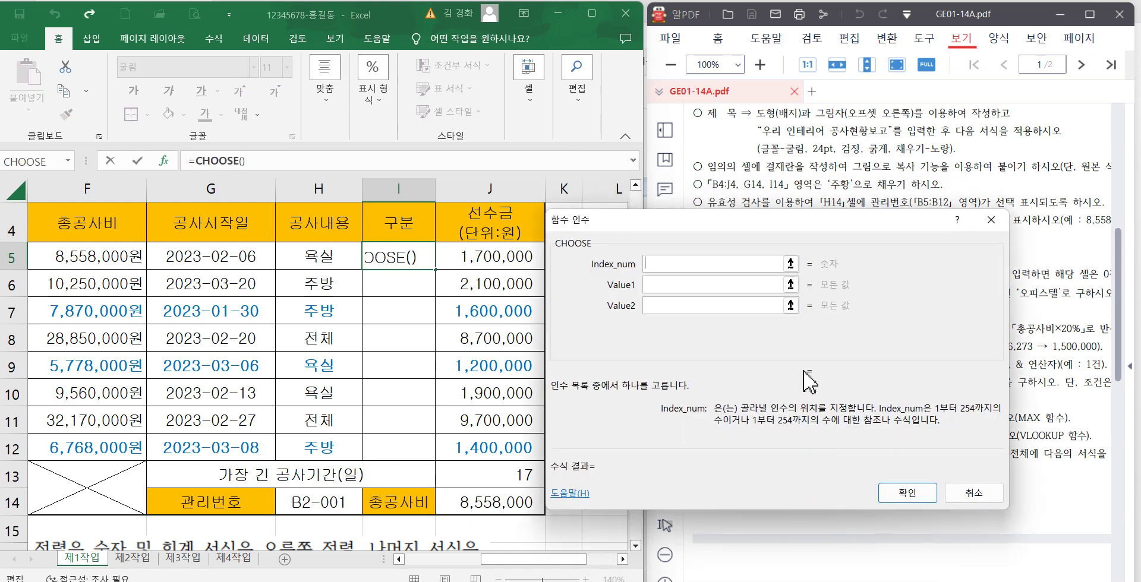
left_click_drag(665, 232, 728, 325)
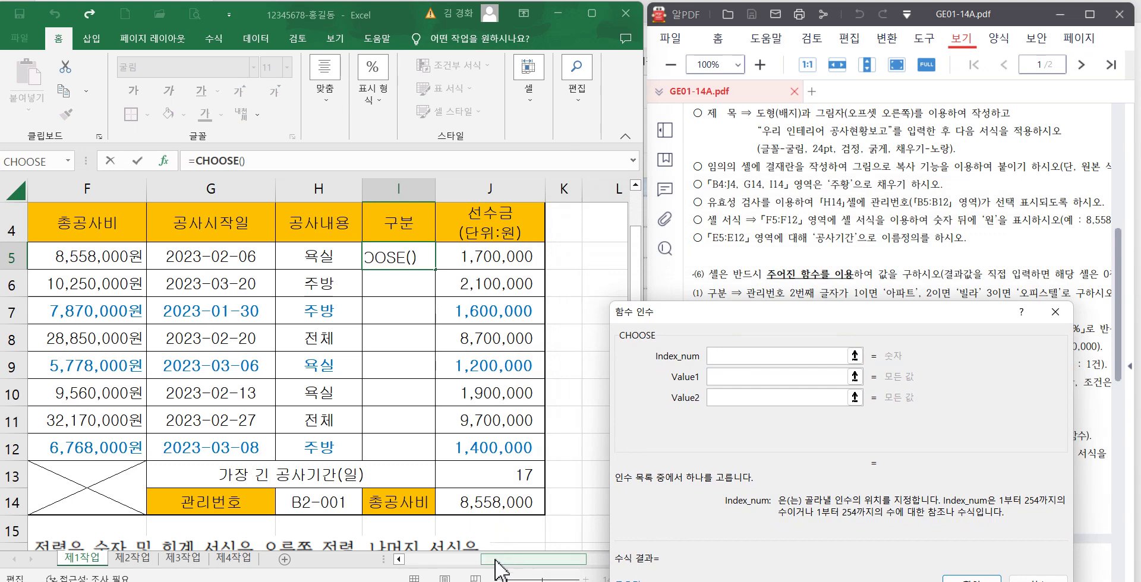
left_click_drag(493, 558, 419, 568)
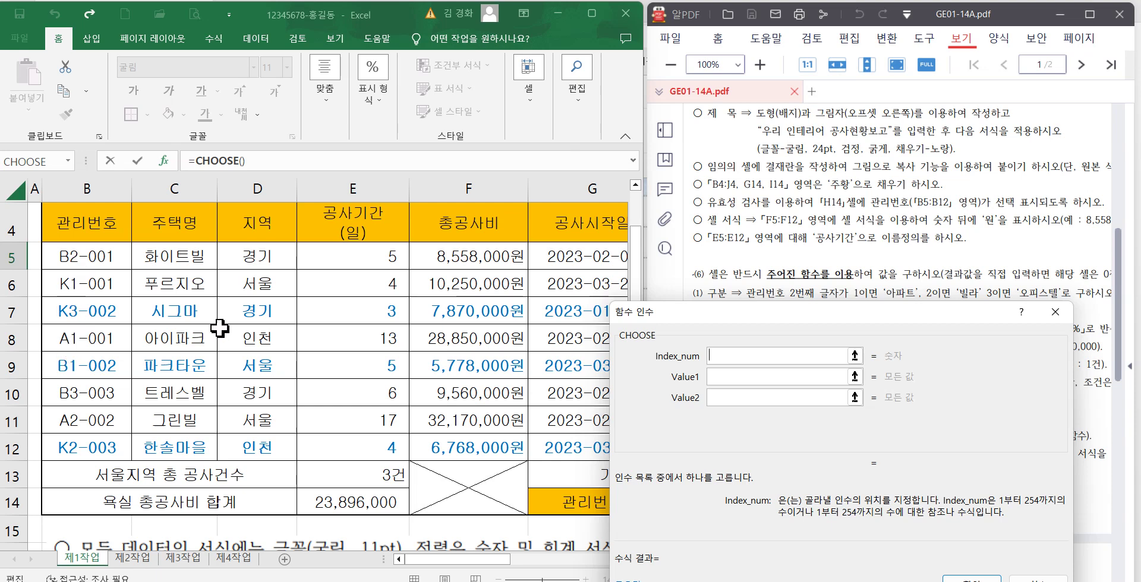
left_click(87, 257)
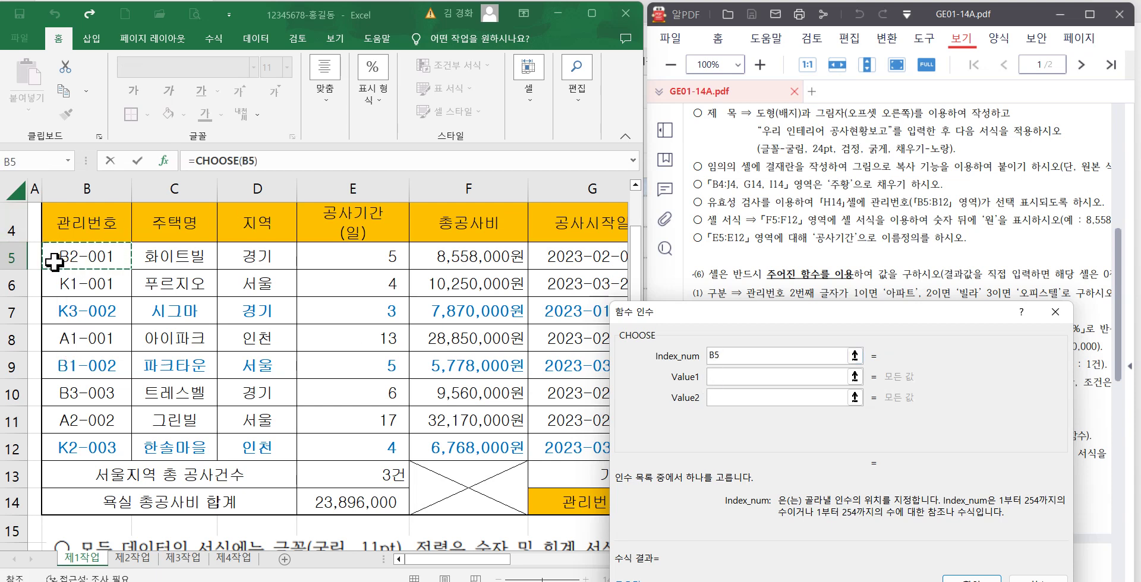
key("BackSpace")
key("BackSpace")
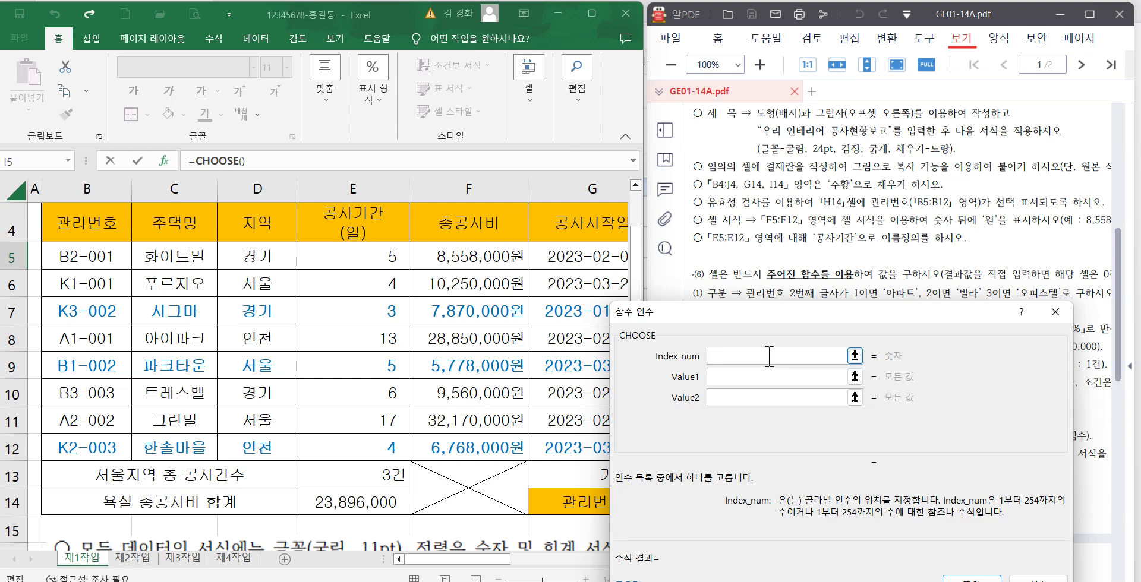
- Set the CHOOSE function's Index_num to MID(B5,2,1), using the 관리번호 in cell B5
type("MID(B5")
left_click(102, 258)
type(",")
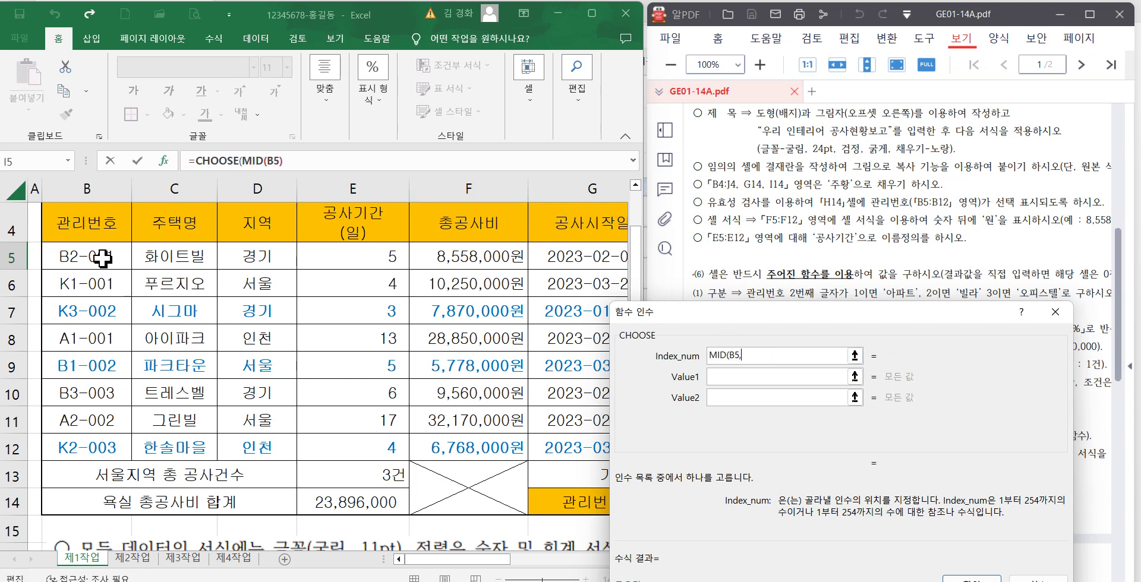
type("2,1")
key("Tab")
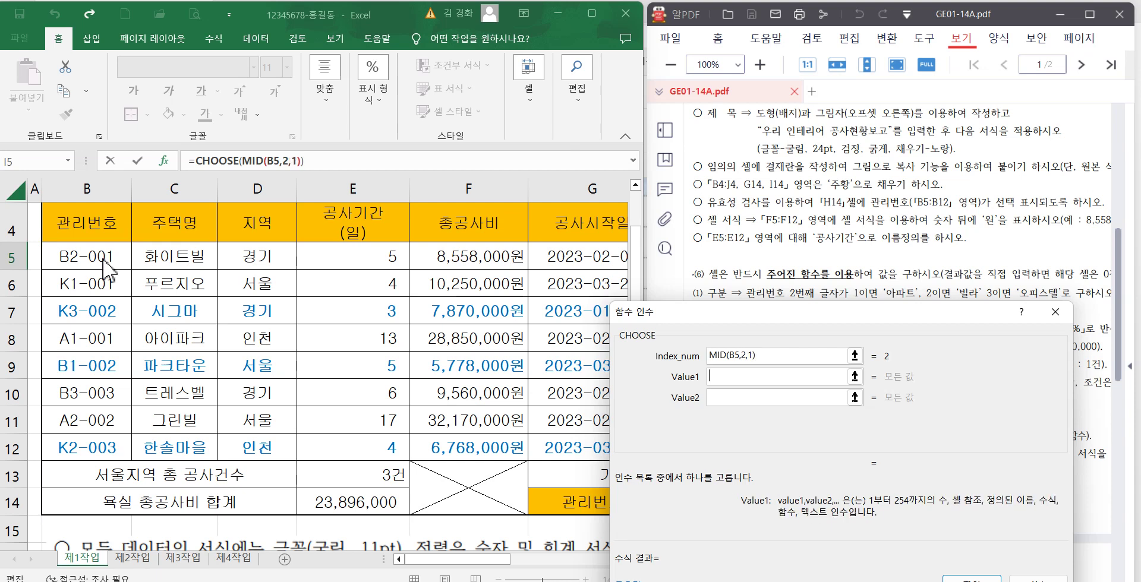
- Set the CHOOSE function's Value1 to "아파트", Value2 to "빌라" and Value3 to "오피스텔"
type("아파트")
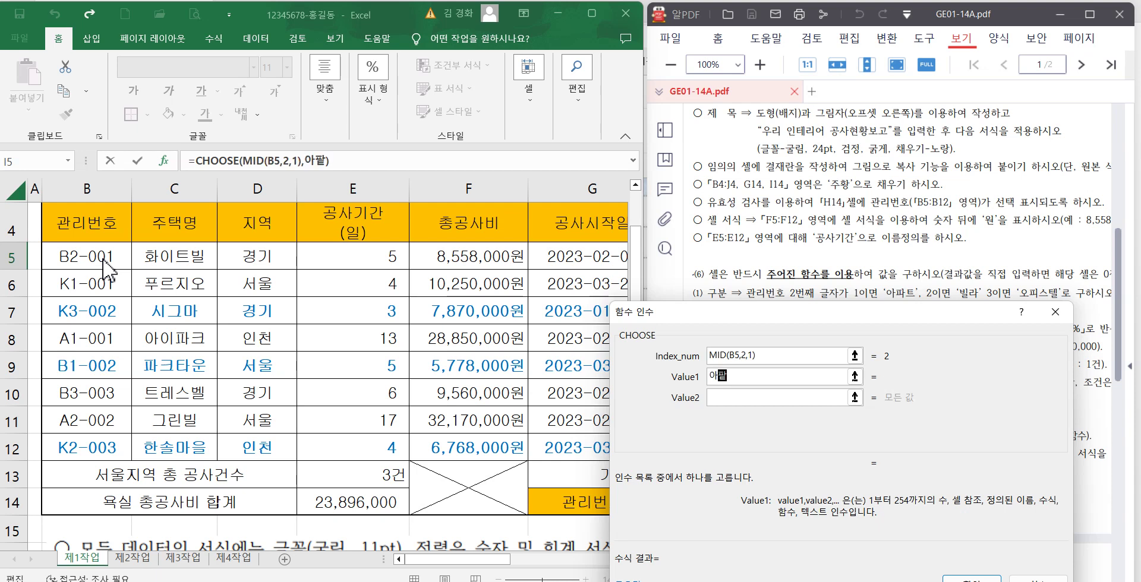
key("Tab")
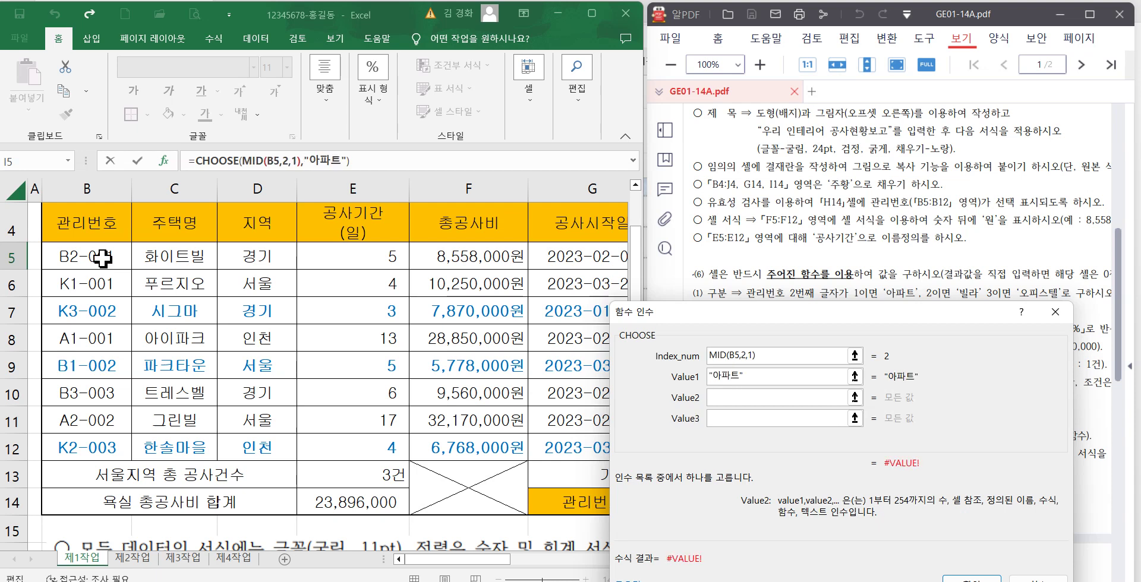
type("빌")
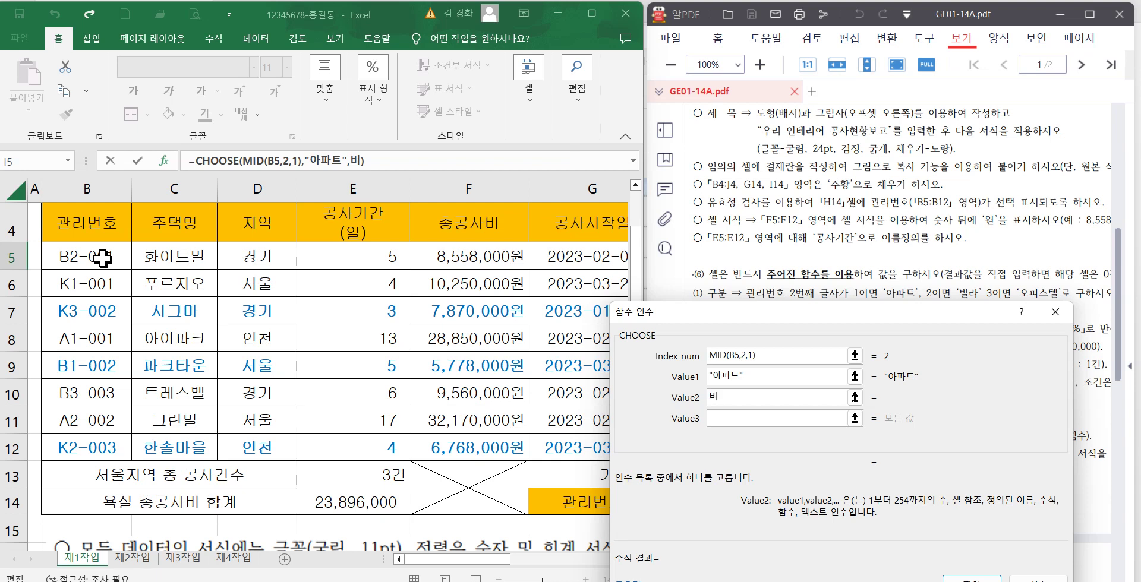
type("라")
key("Tab")
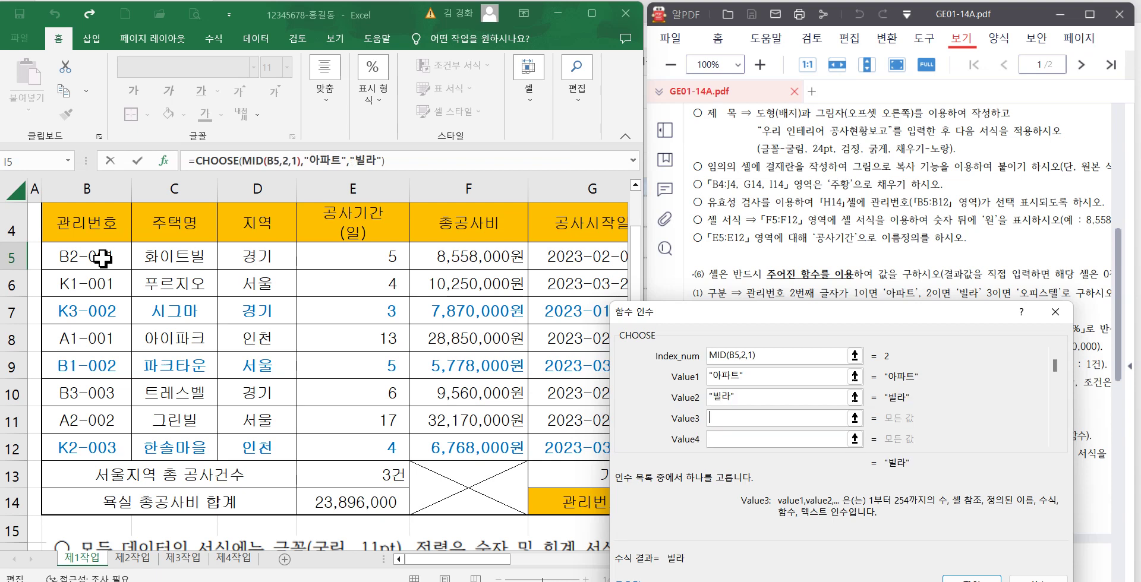
type("오피스텔")
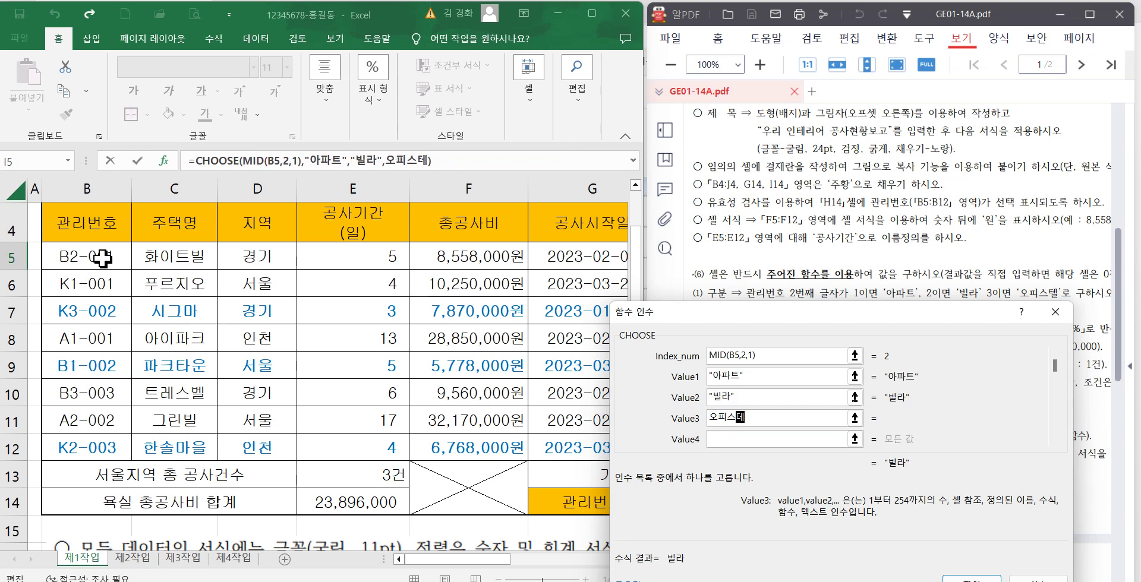
left_click(743, 397)
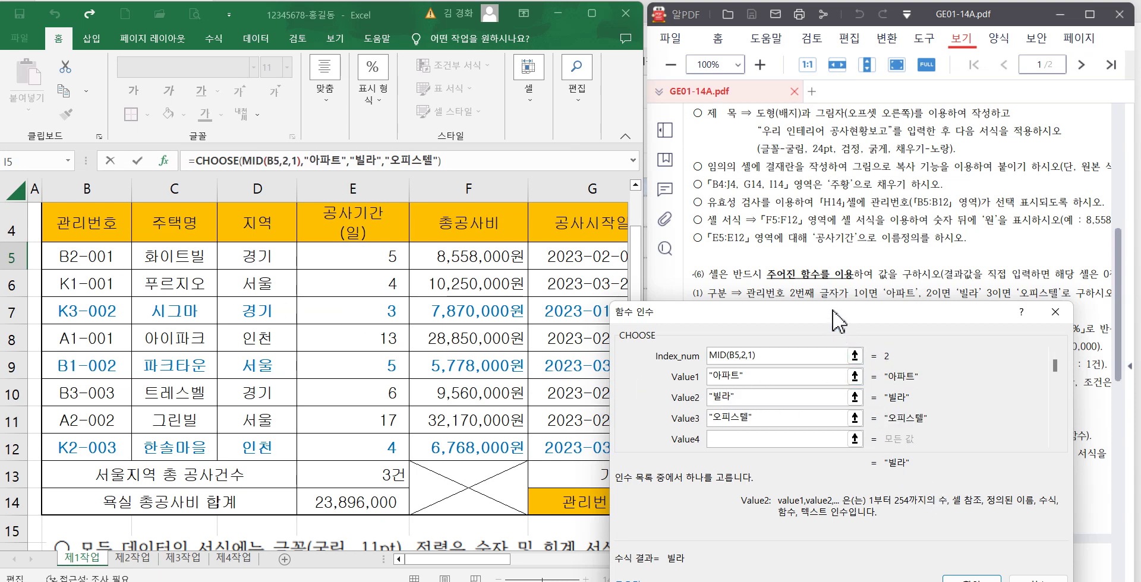
- Enter the CHOOSE formula in I5 and fill it down the 구분 column through I12
left_click_drag(838, 321, 817, 227)
left_click(950, 491)
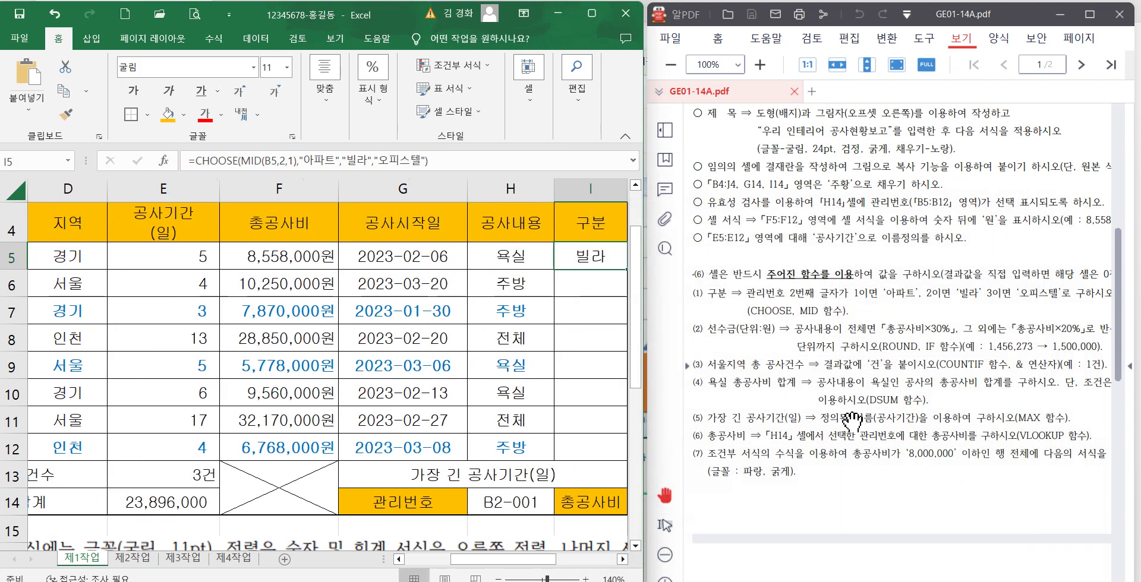
left_click_drag(626, 269, 621, 461)
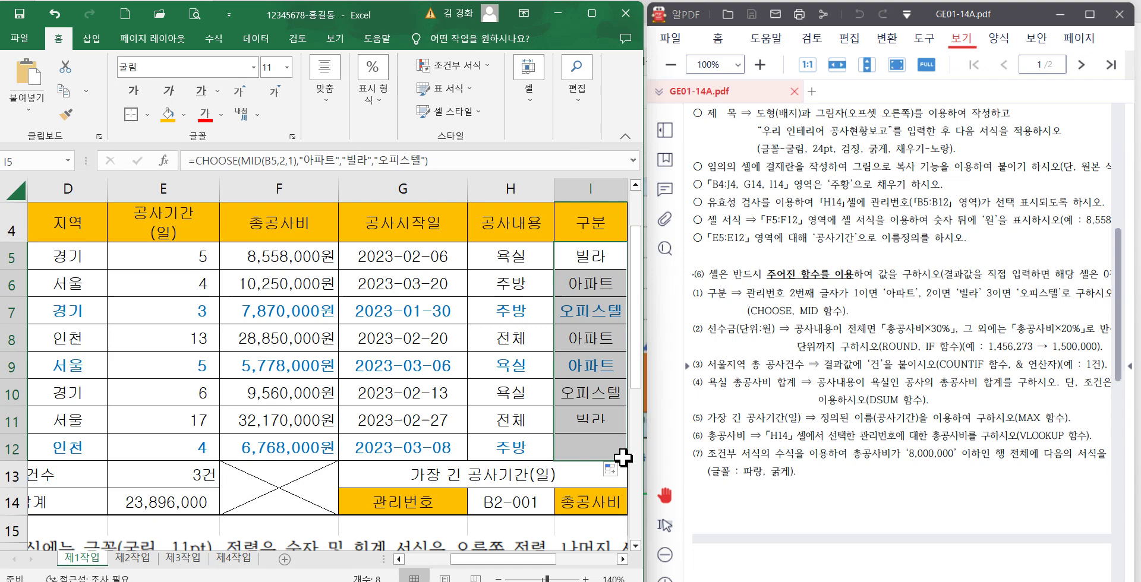
left_click(587, 423)
- Minimize the PDF viewer, maximize the workbook window and fit the whole 제1작업 table from title to row 14 in view
left_click(1062, 14)
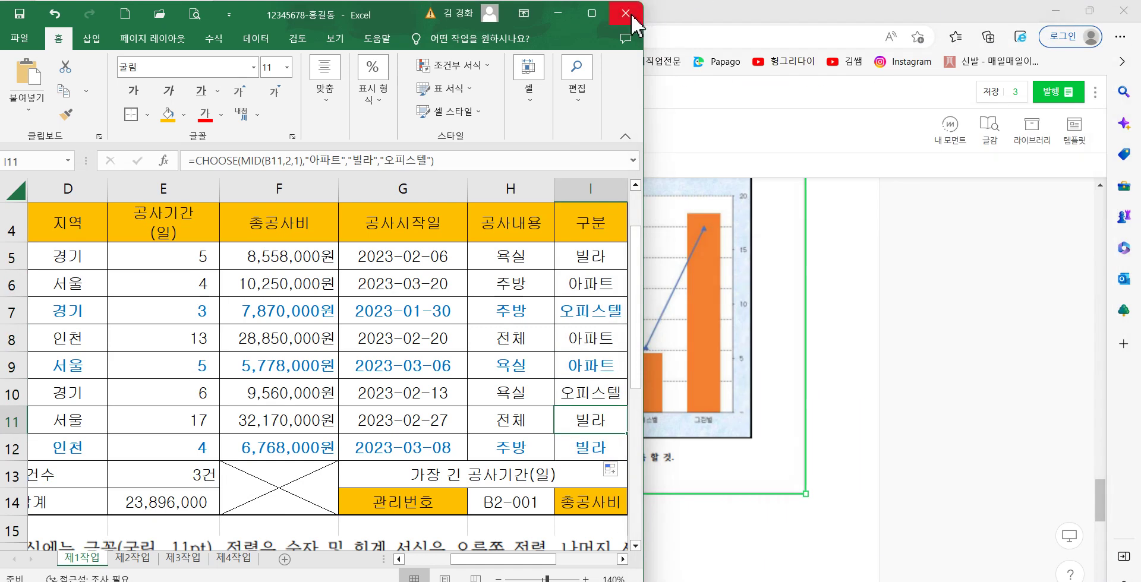
left_click(592, 15)
left_click(438, 333)
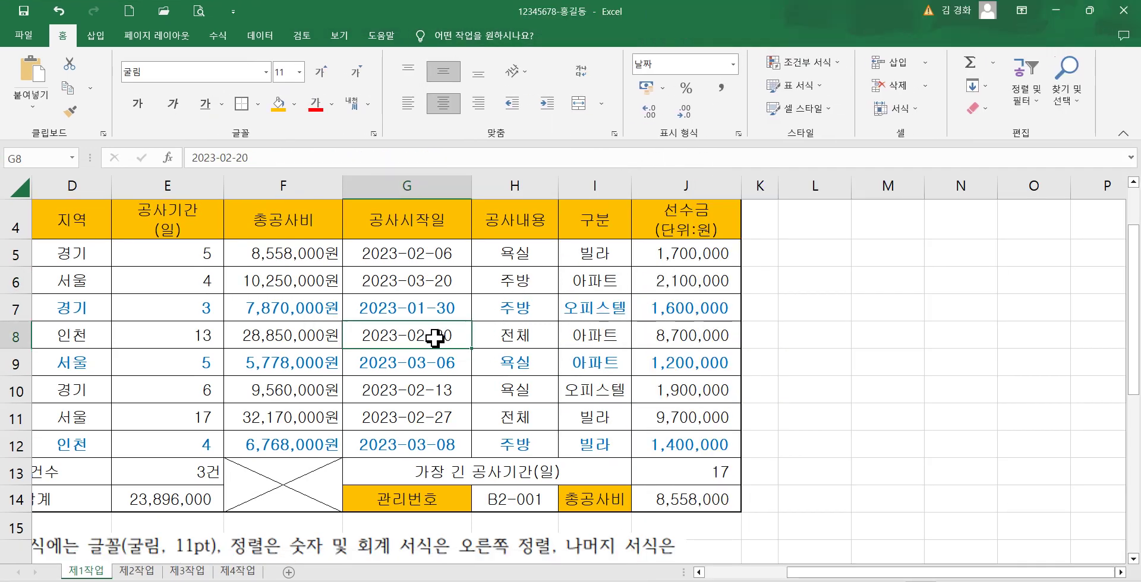
scroll(435, 341, "up", 1)
scroll(434, 341, "down", 2)
left_click_drag(793, 572, 695, 572)
scroll(633, 517, "up", 1)
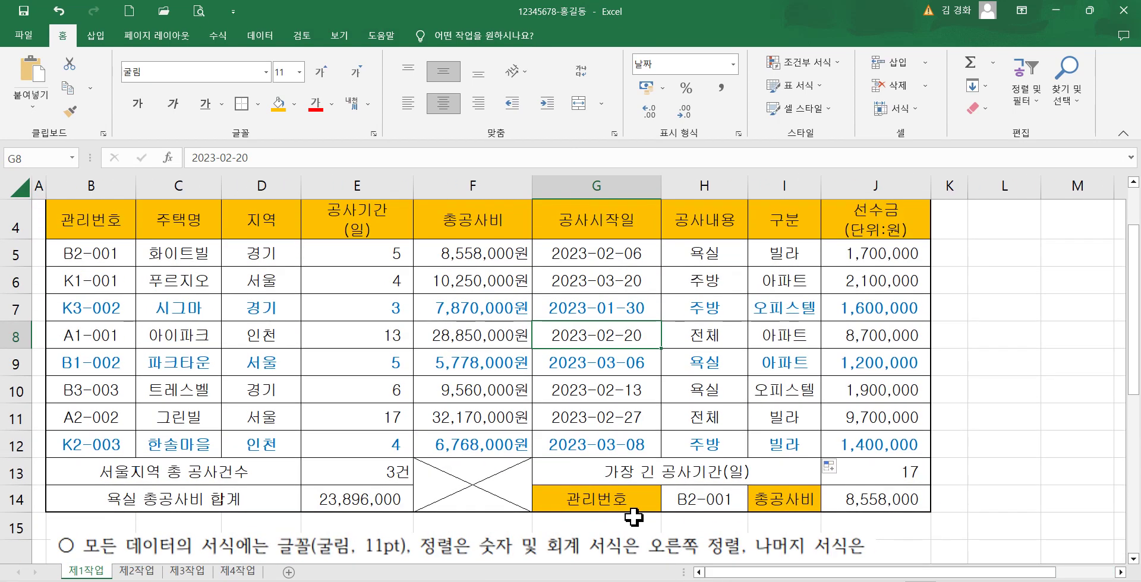
scroll(633, 517, "up", 1)
scroll(796, 542, "down", 2, "ctrl")
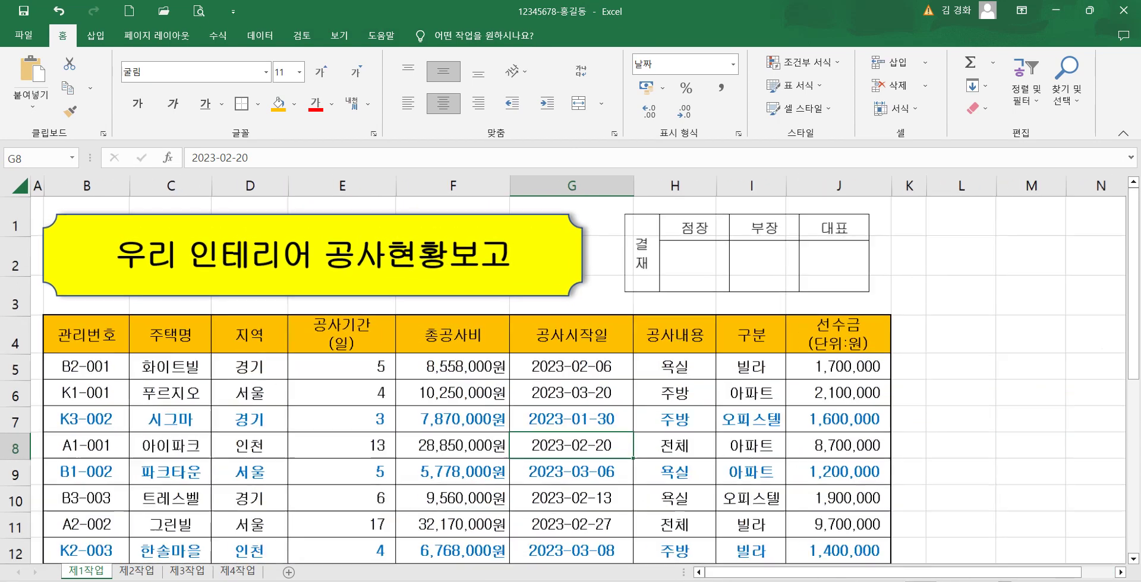
scroll(796, 542, "down", 2, "ctrl")
scroll(767, 480, "down", 1, "ctrl")
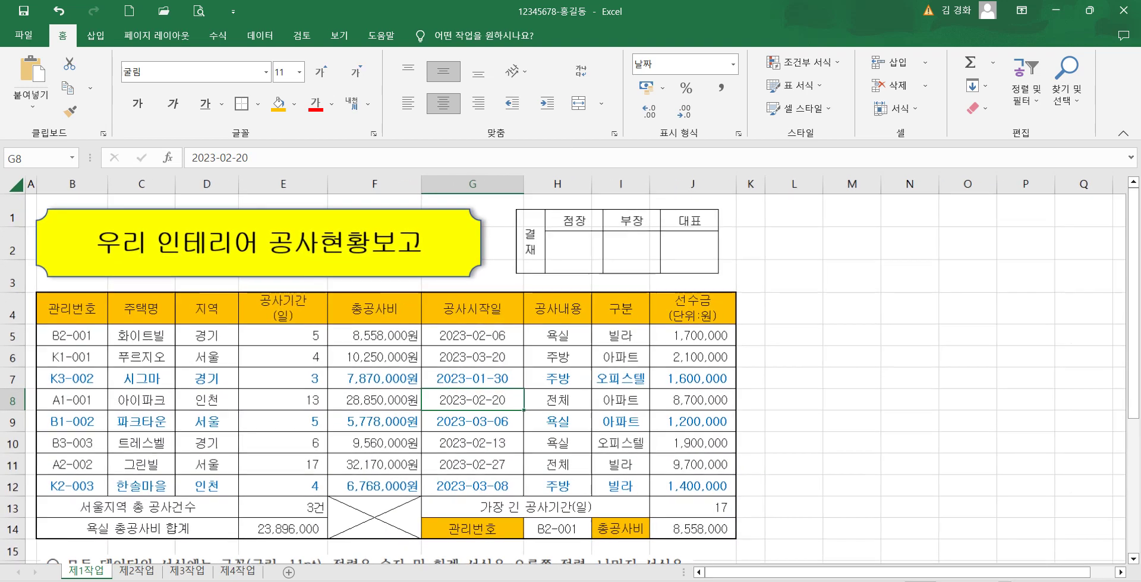
- Reapply the outside border around the data range B5:J12
left_click_drag(84, 335, 696, 483)
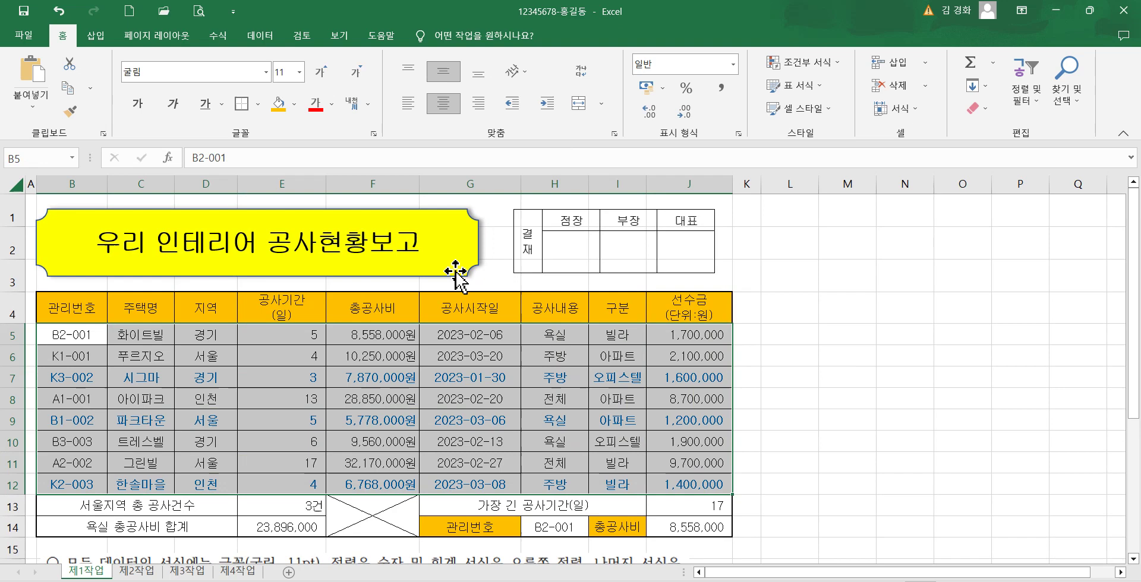
left_click(257, 104)
left_click(298, 288)
left_click(493, 407)
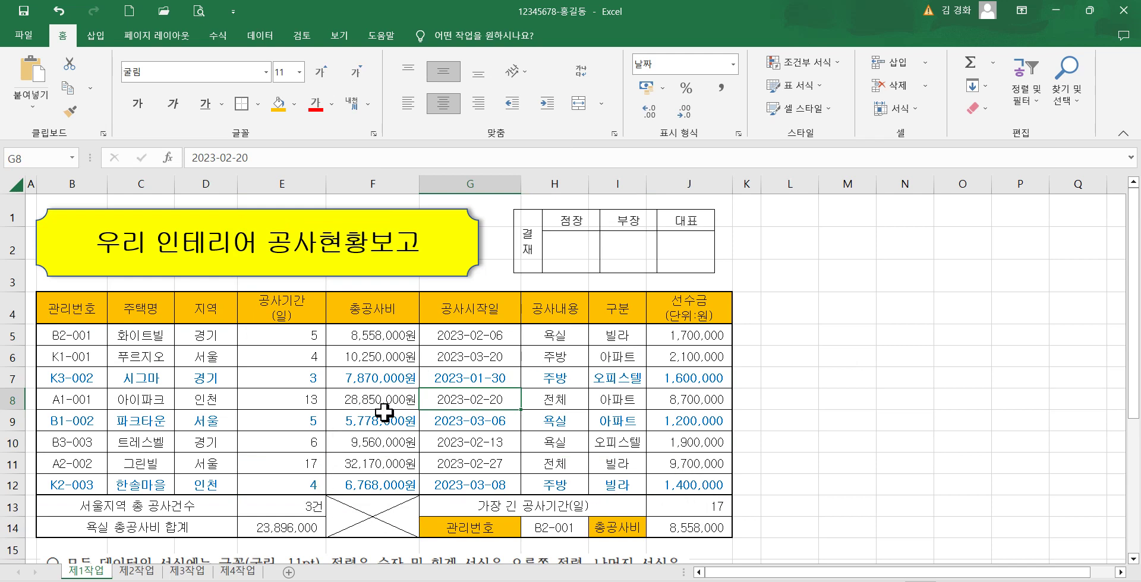
- Move the 결재 approval box picture so its outer edge lines up with the table's edge at column J
left_click_drag(639, 274, 656, 244)
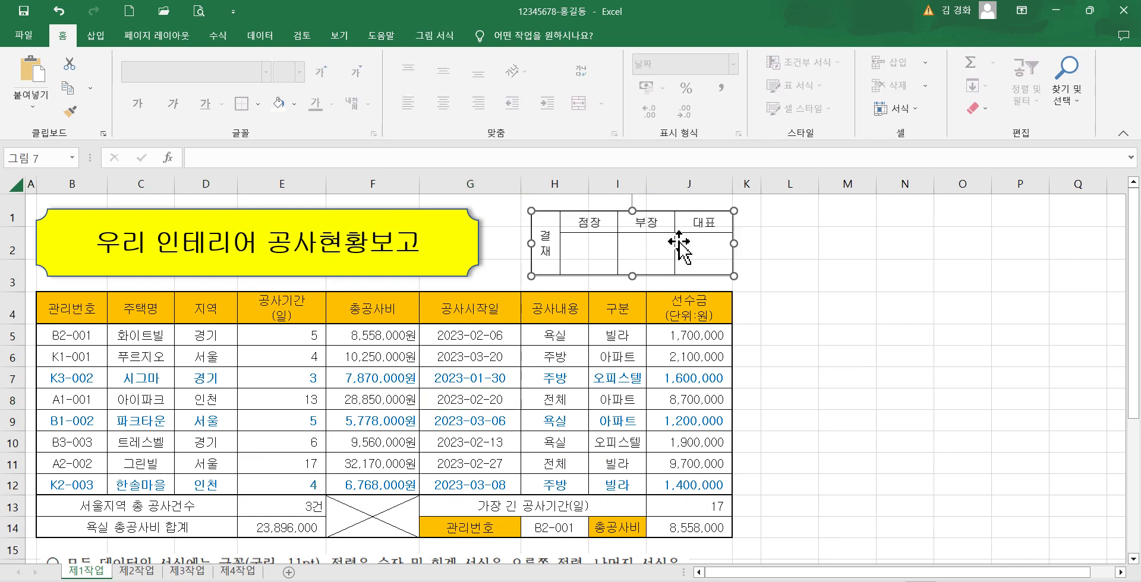
left_click(554, 378)
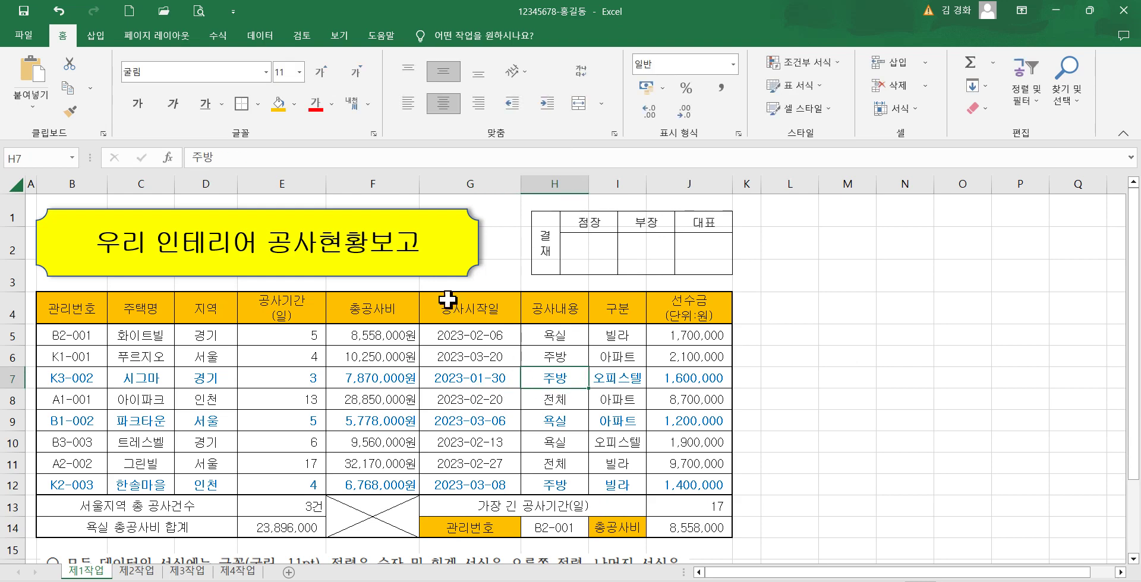
left_click(311, 416)
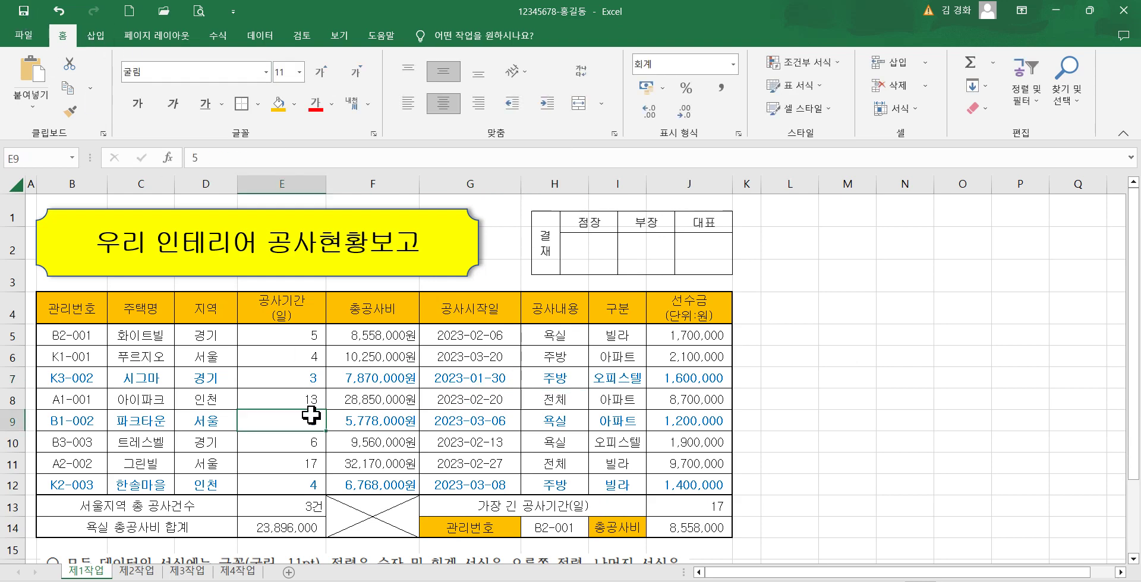
left_click(379, 423)
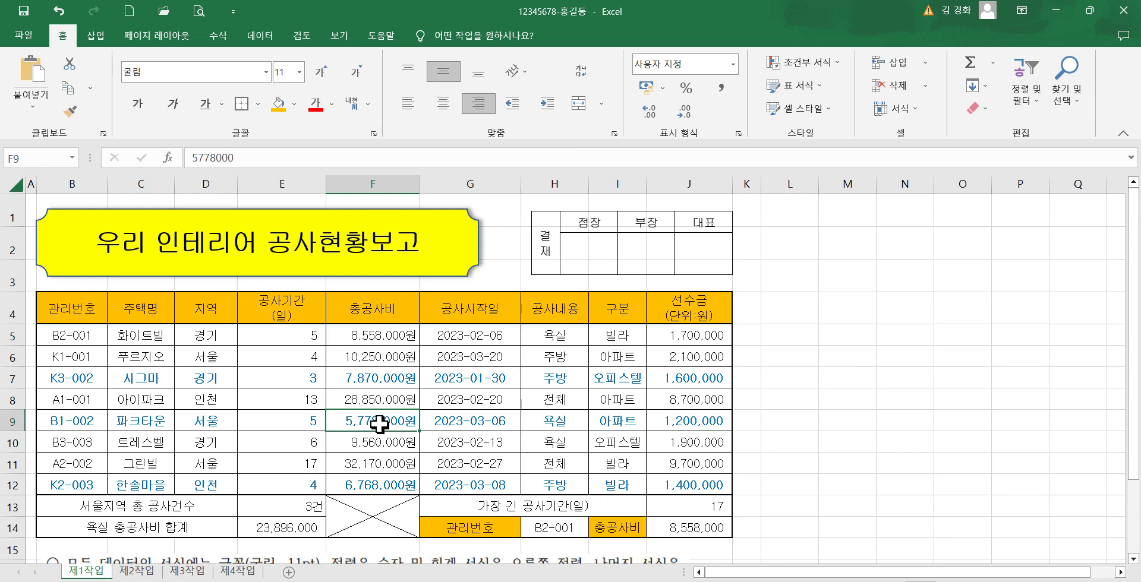